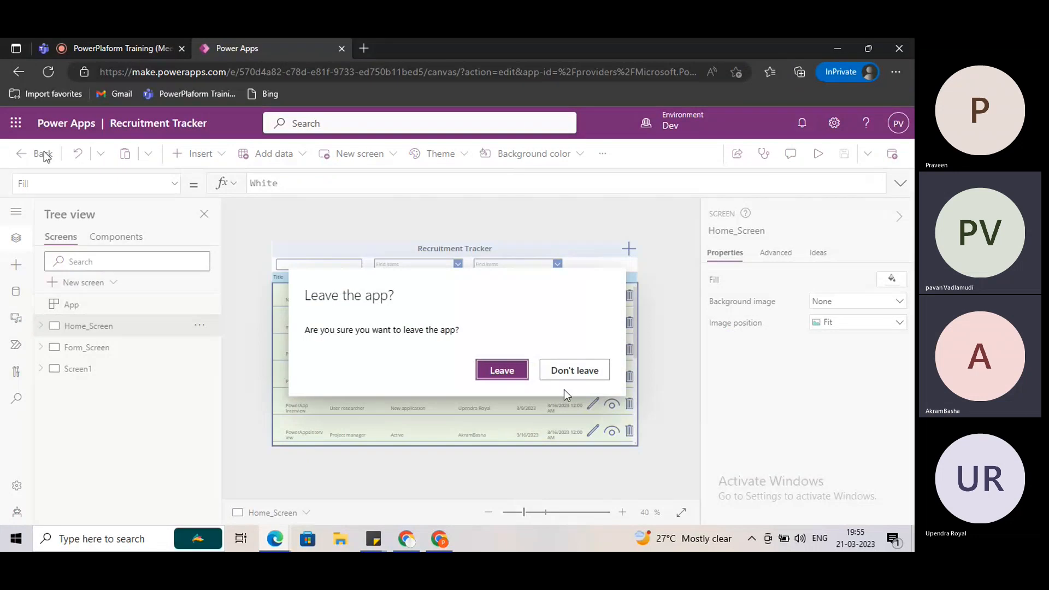
# - Confirm leaving the Recruitment Tracker app and return to the apps list
pyautogui.click(511, 372)
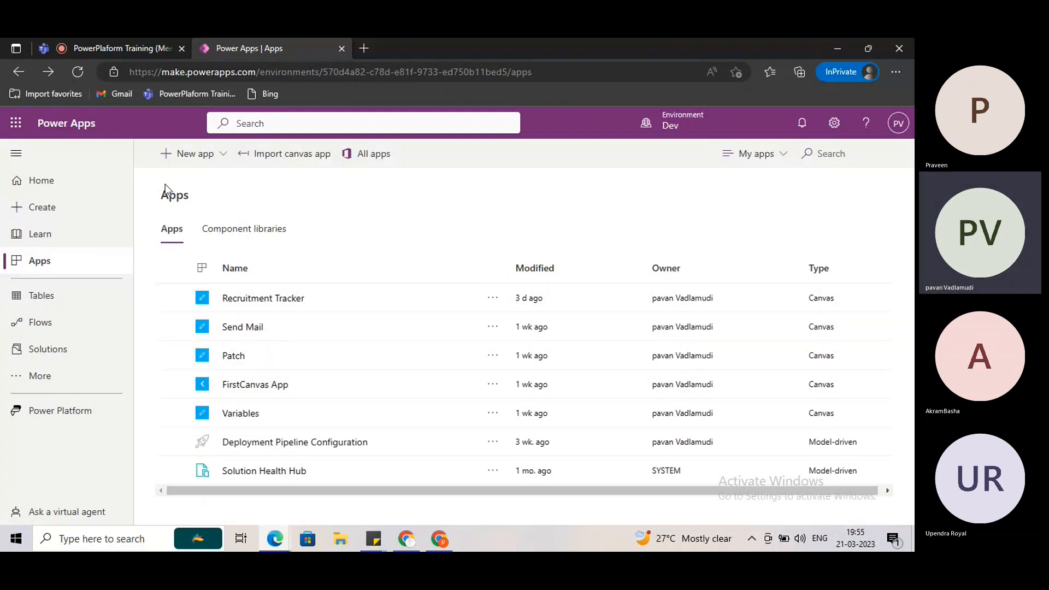
pyautogui.click(194, 166)
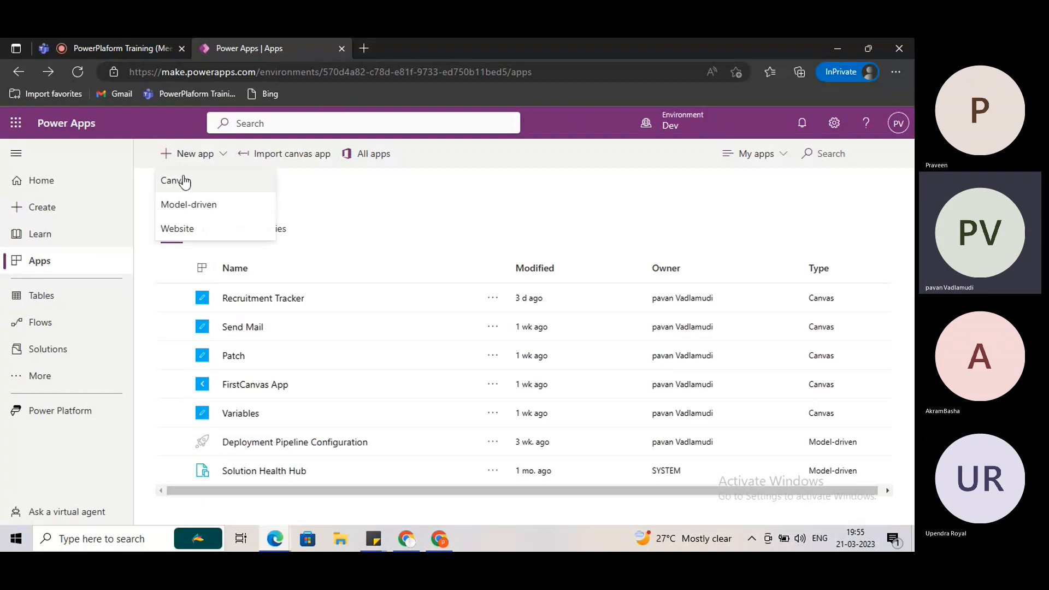
pyautogui.click(185, 181)
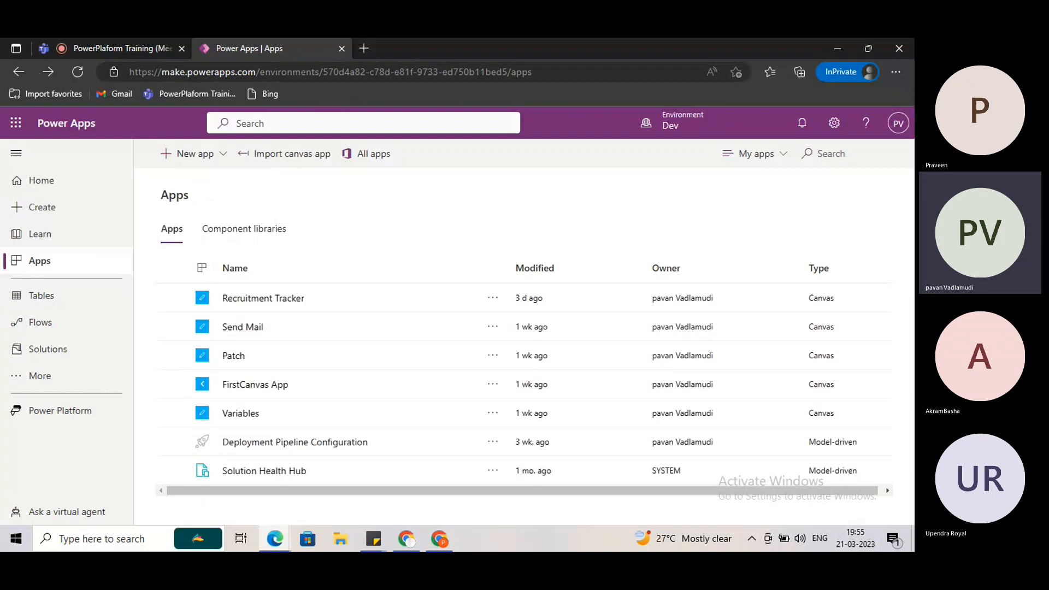
pyautogui.click(186, 162)
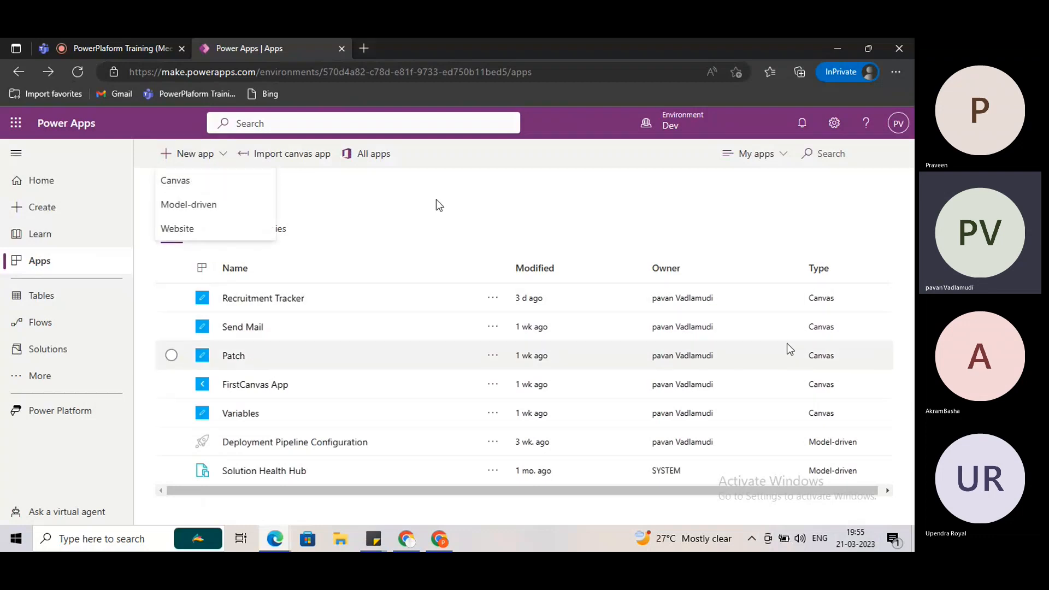
pyautogui.click(483, 193)
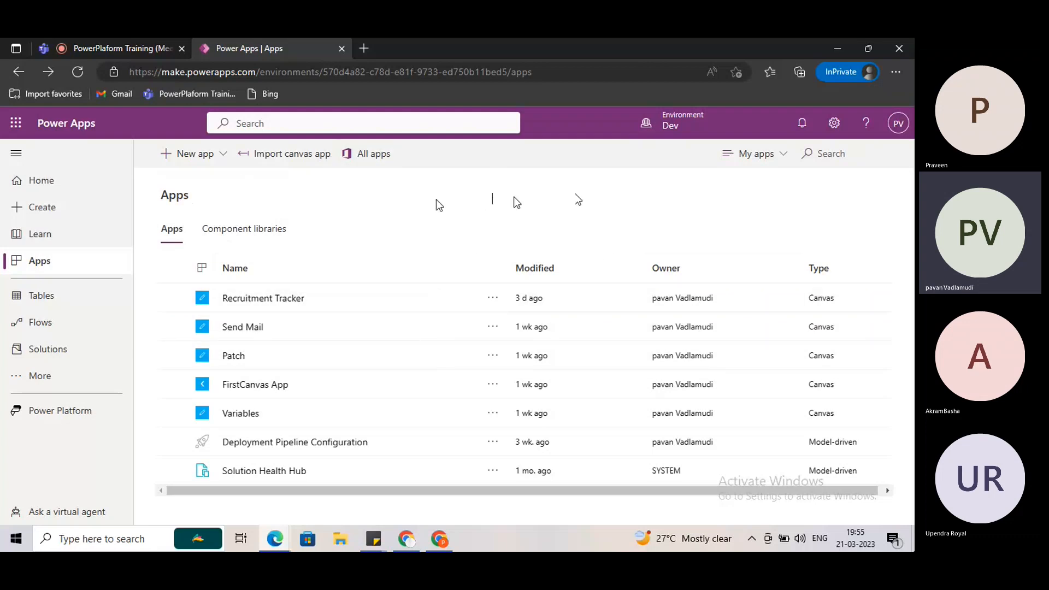
# - Create a blank tablet-format canvas app named Cascading Dropdowns and skip its welcome dialog
pyautogui.click(187, 156)
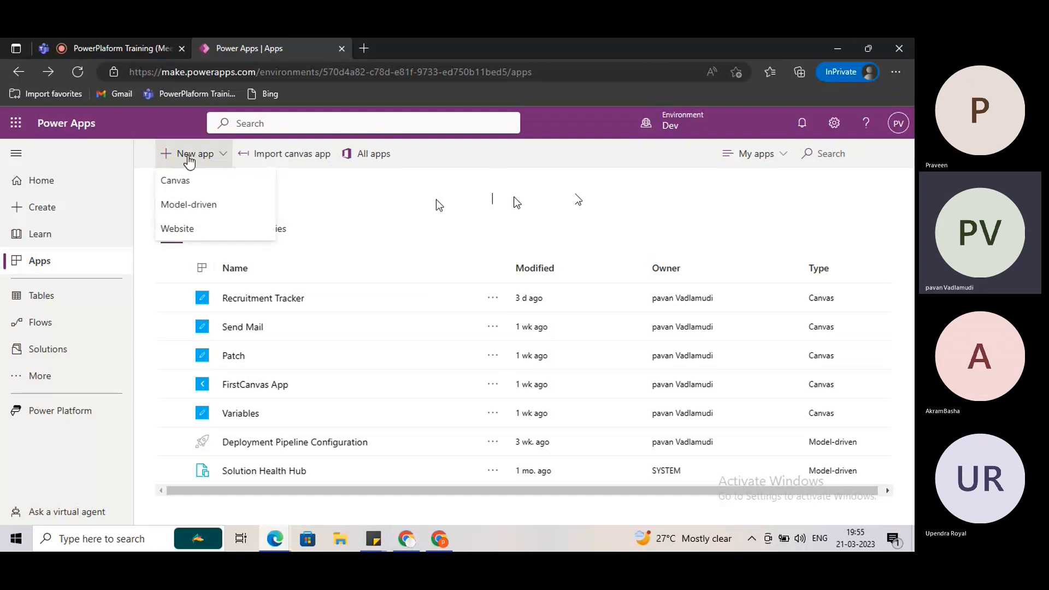
pyautogui.click(189, 184)
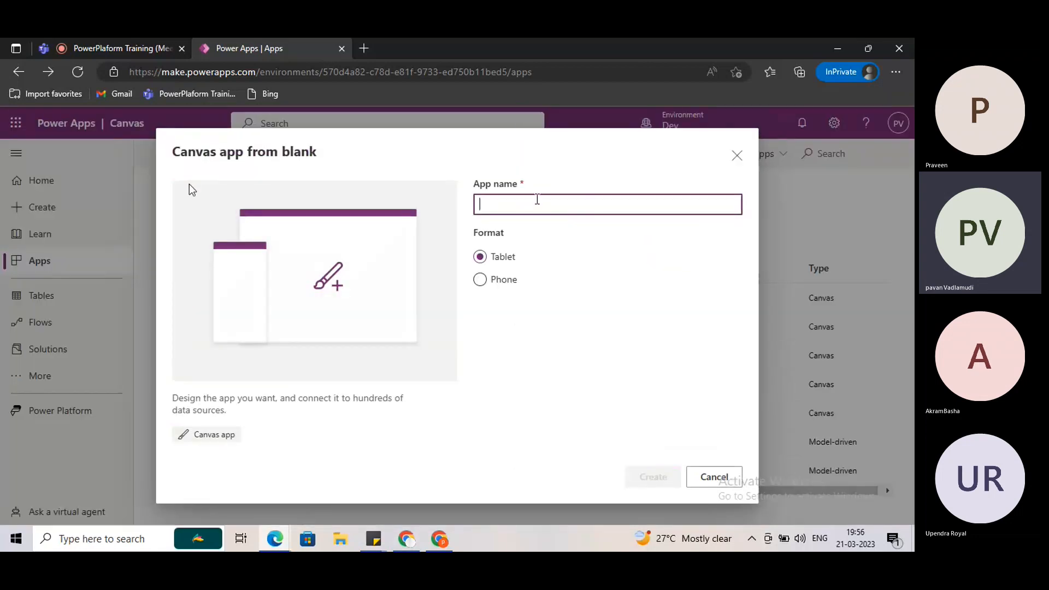
pyautogui.click(537, 201)
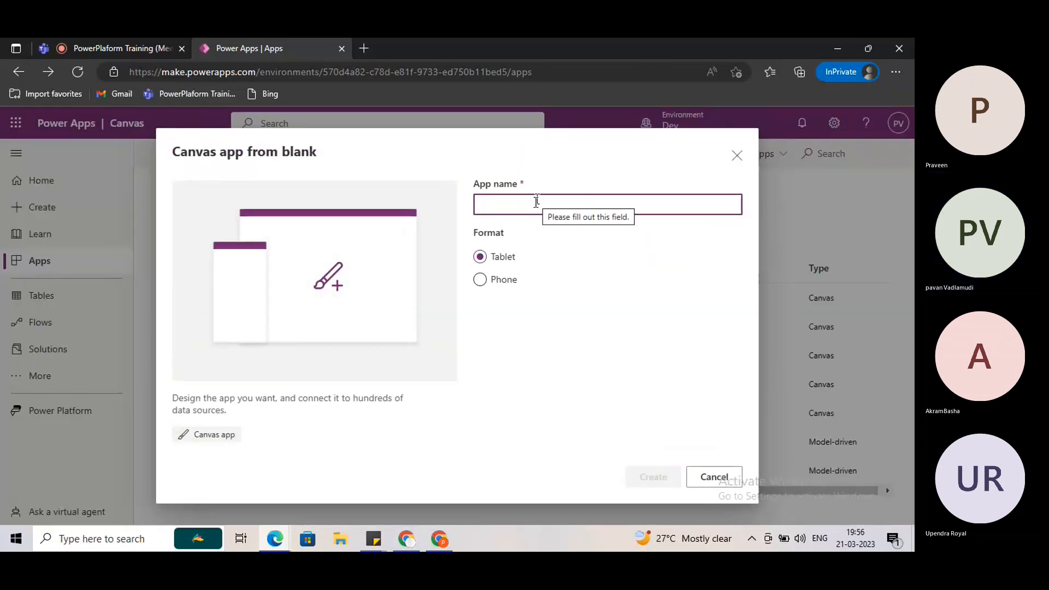
pyautogui.write('Casca')
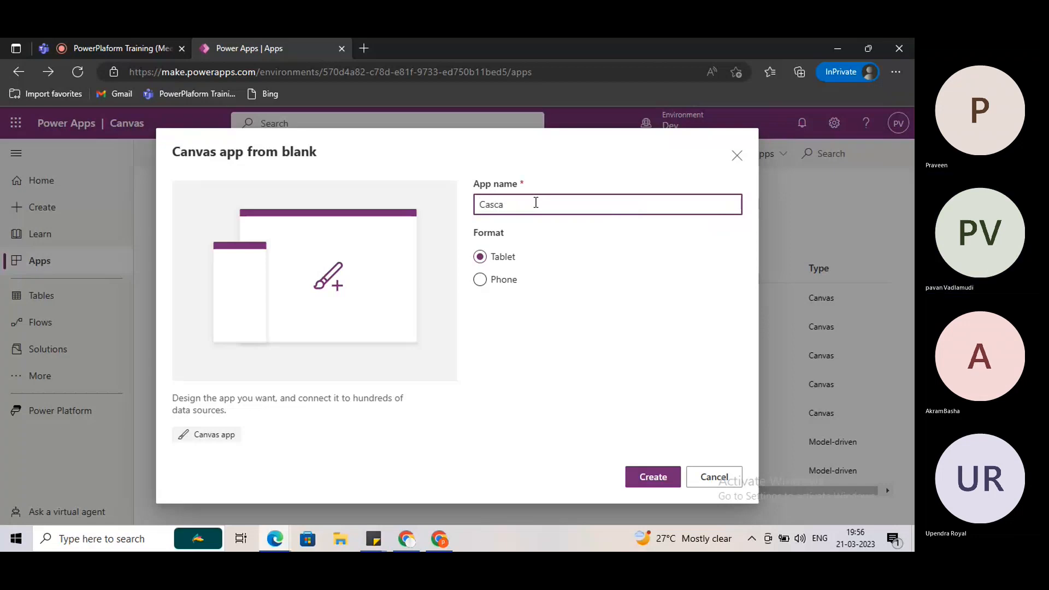
pyautogui.write('ding Dropdowns')
pyautogui.click(654, 475)
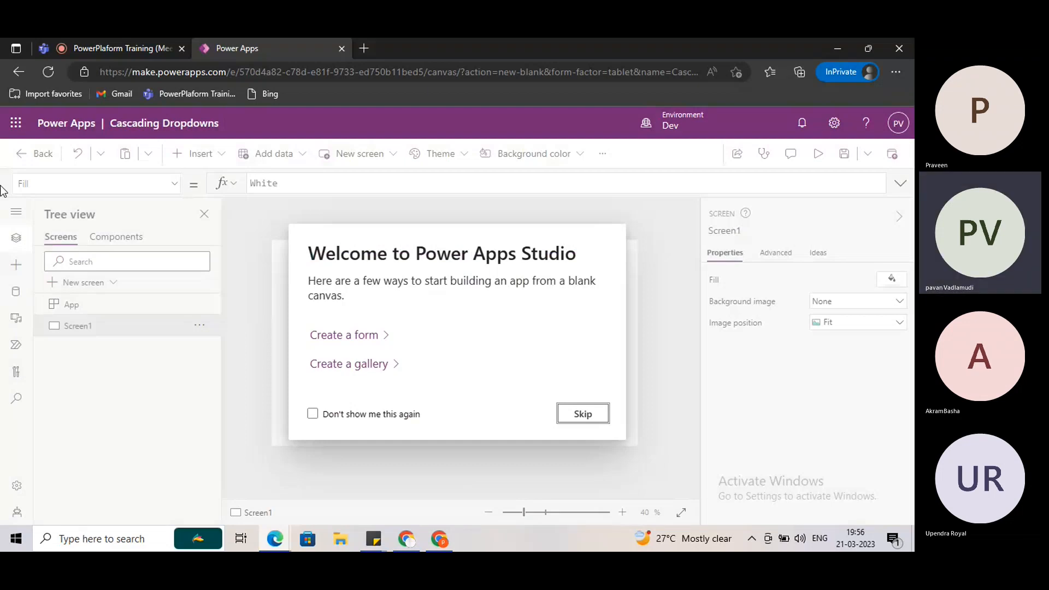
pyautogui.click(581, 416)
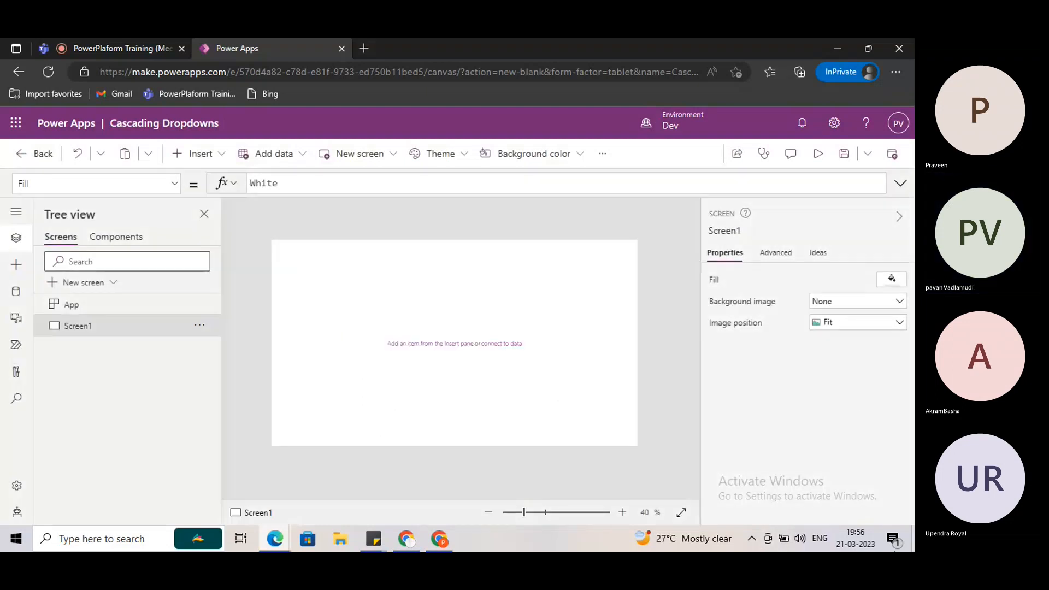
pyautogui.click(855, 548)
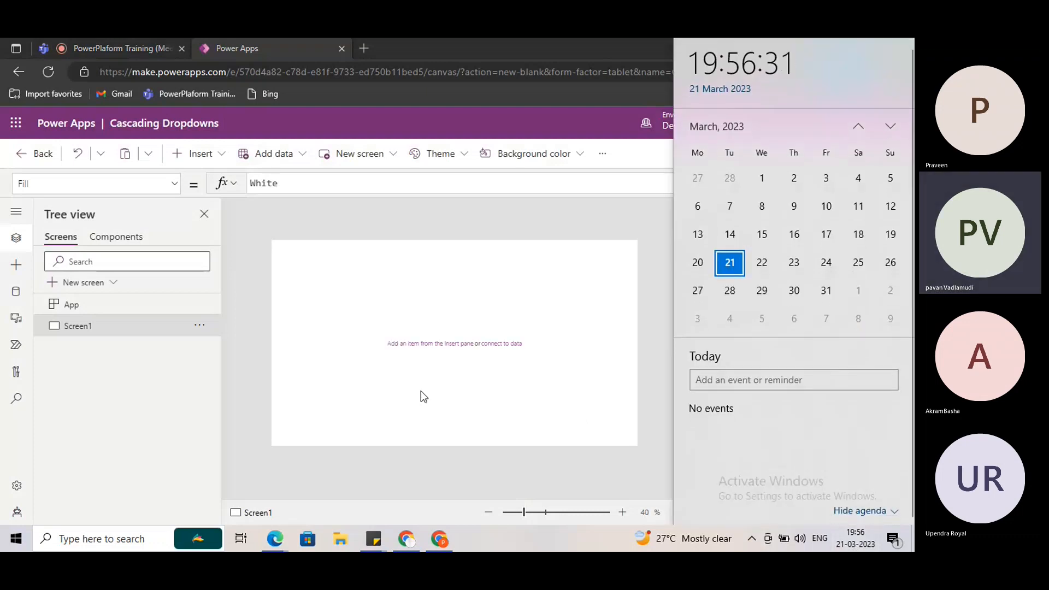
pyautogui.click(420, 392)
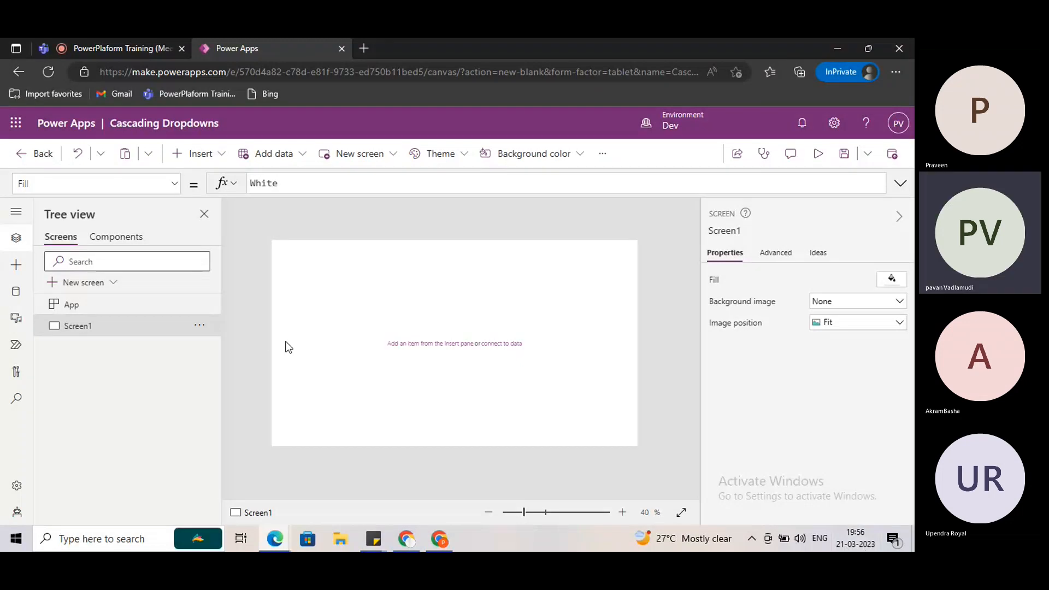
pyautogui.click(202, 154)
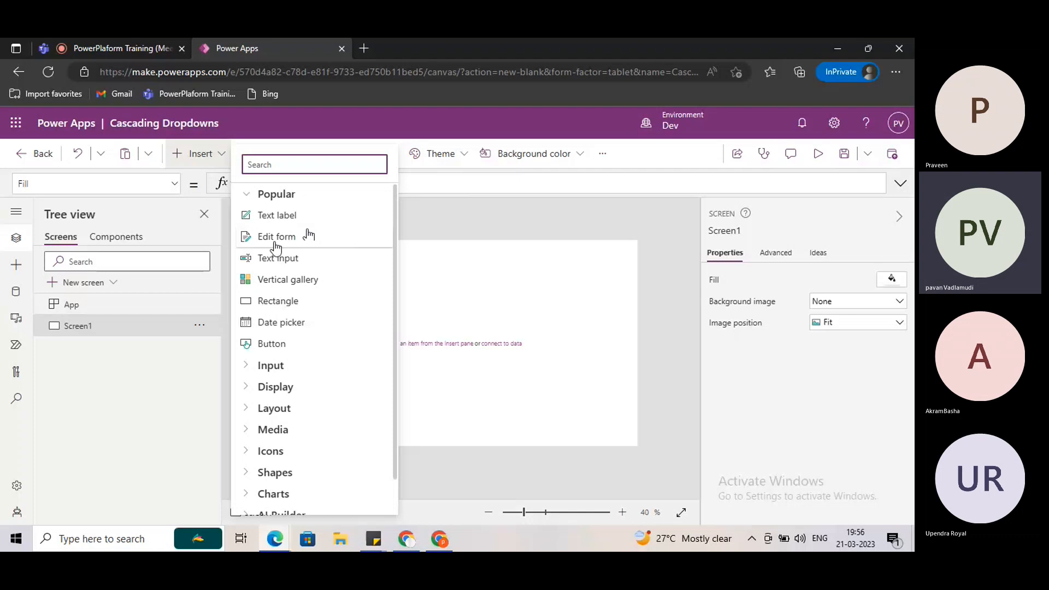
pyautogui.write('Drop')
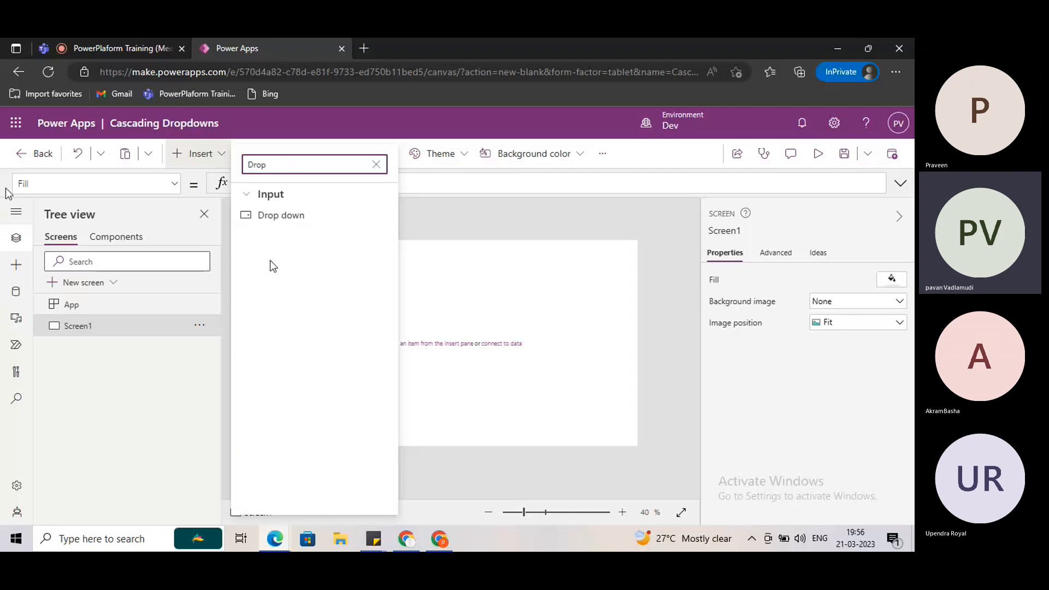
pyautogui.click(291, 216)
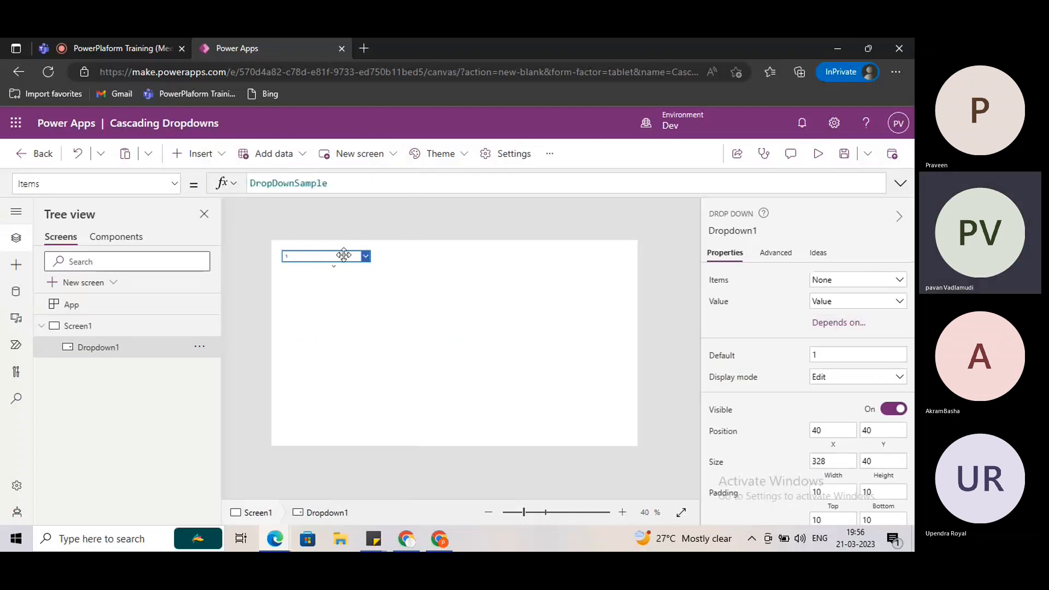
pyautogui.moveTo(343, 256); pyautogui.dragTo(374, 268)
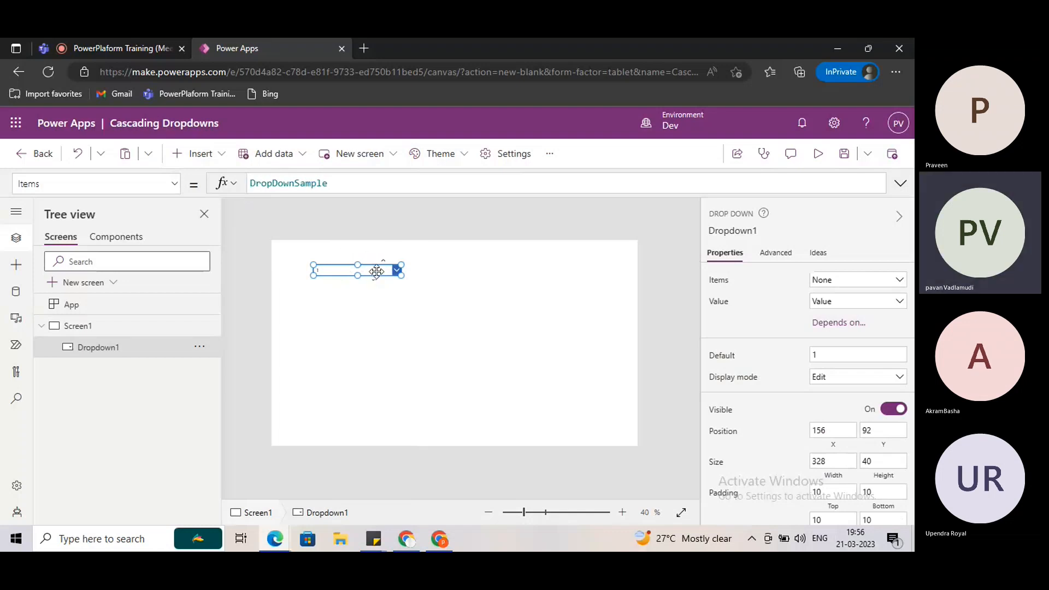
pyautogui.press('Delete')
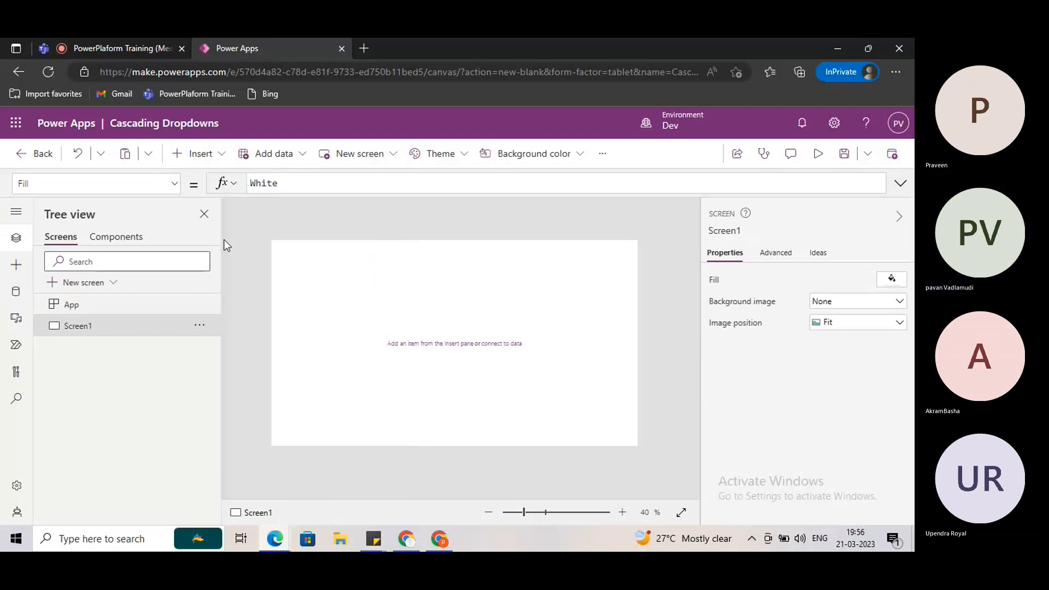
# - Insert a combo box on Screen1 without choosing a data source
pyautogui.click(222, 163)
pyautogui.write('c')
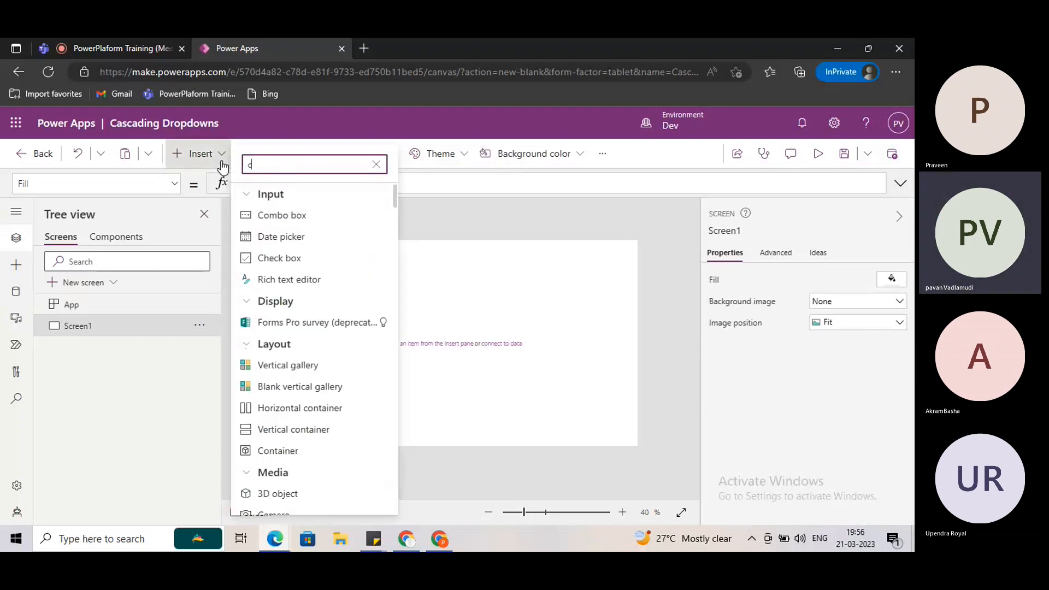
pyautogui.write('om')
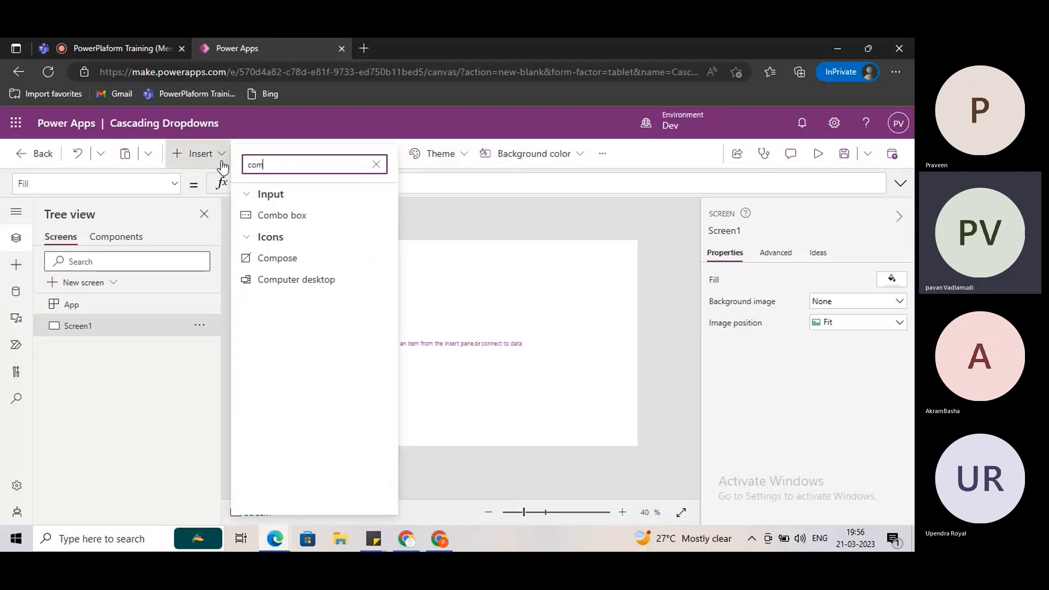
pyautogui.click(288, 215)
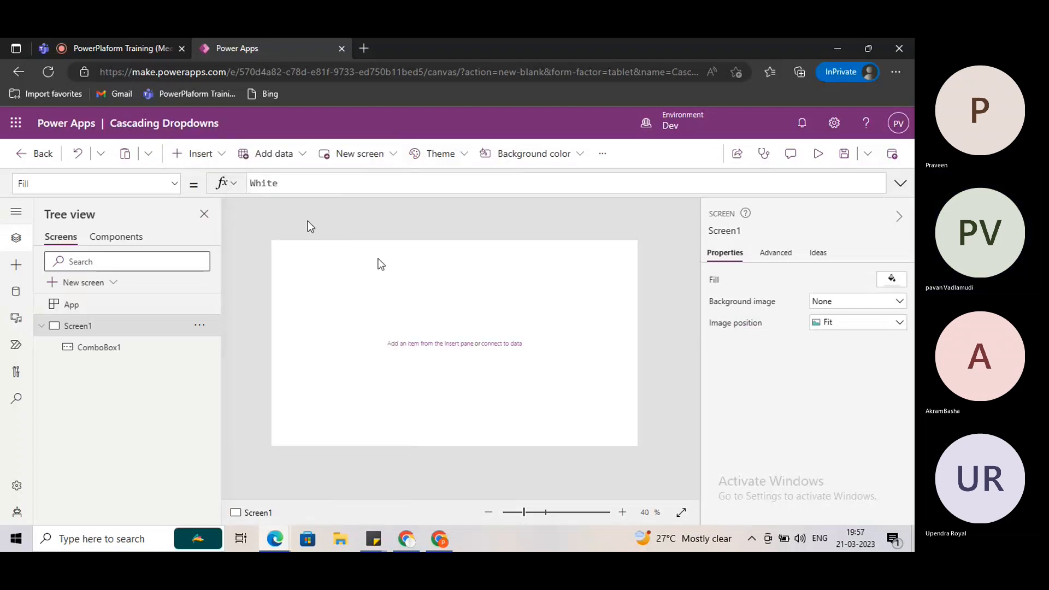
pyautogui.click(308, 346)
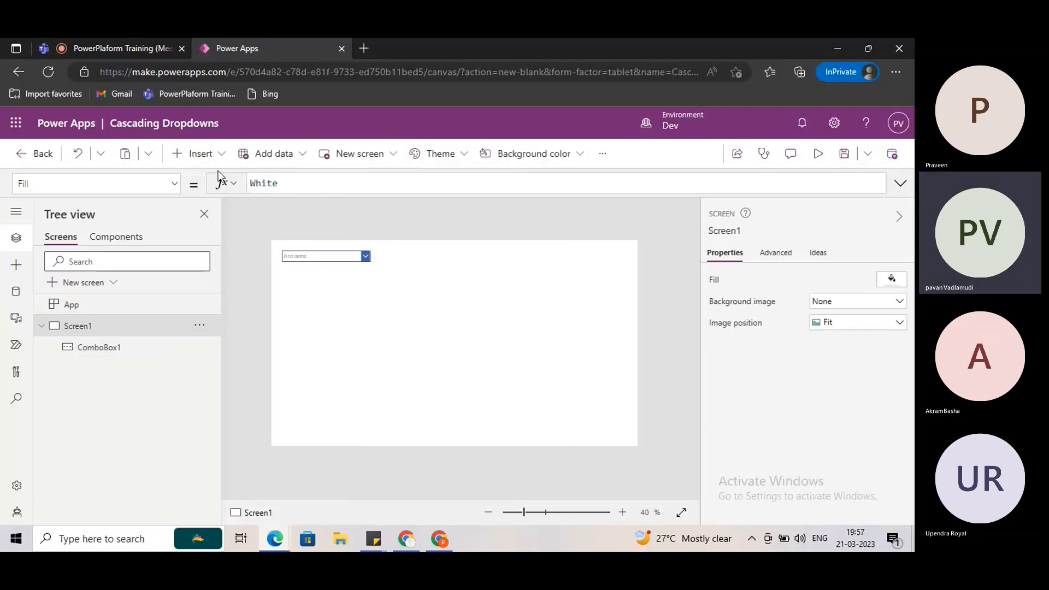
# - Add a second combo box and stack it directly below the first, which sits at about X 328, Y 127
pyautogui.click(205, 164)
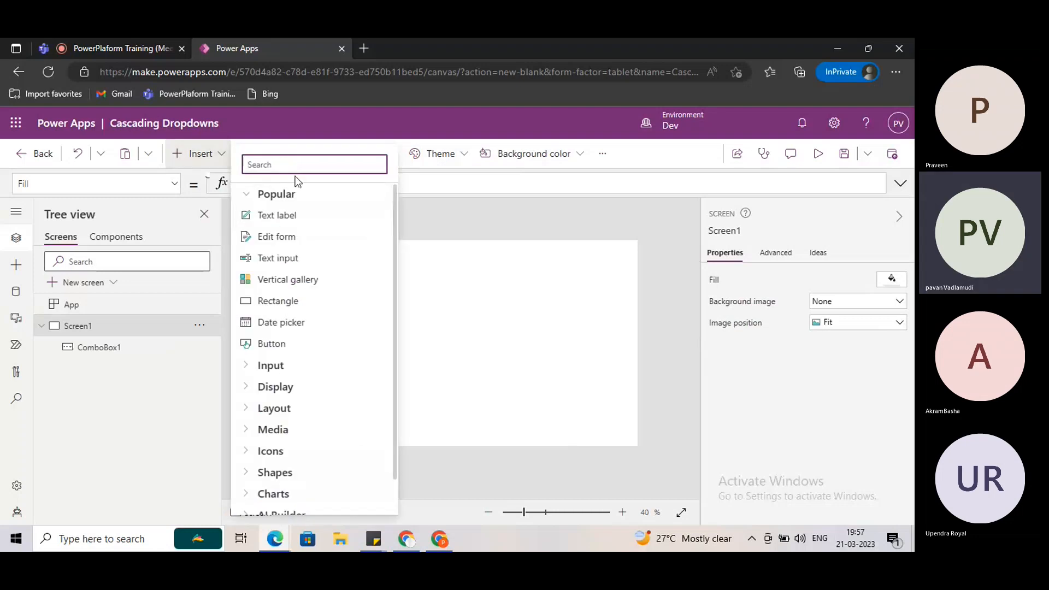
pyautogui.write('com')
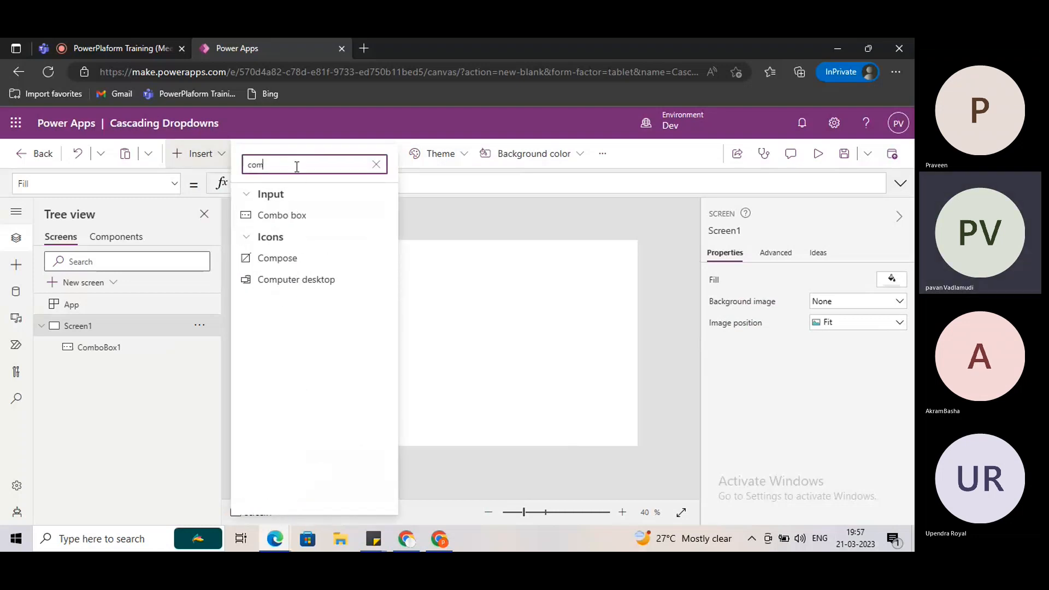
pyautogui.click(297, 218)
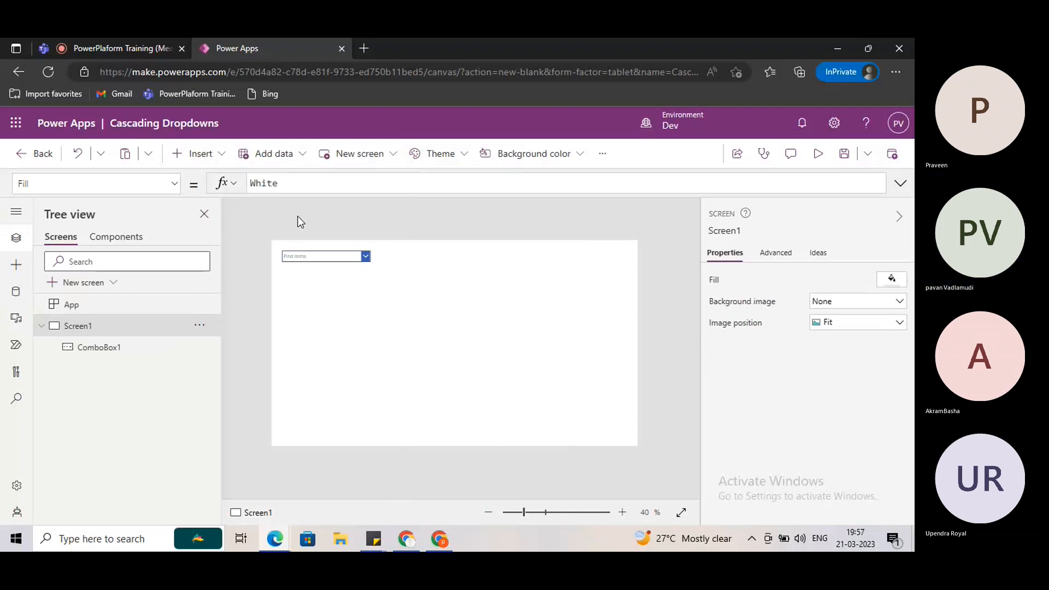
pyautogui.moveTo(367, 261); pyautogui.dragTo(429, 307)
pyautogui.moveTo(351, 252); pyautogui.dragTo(427, 277)
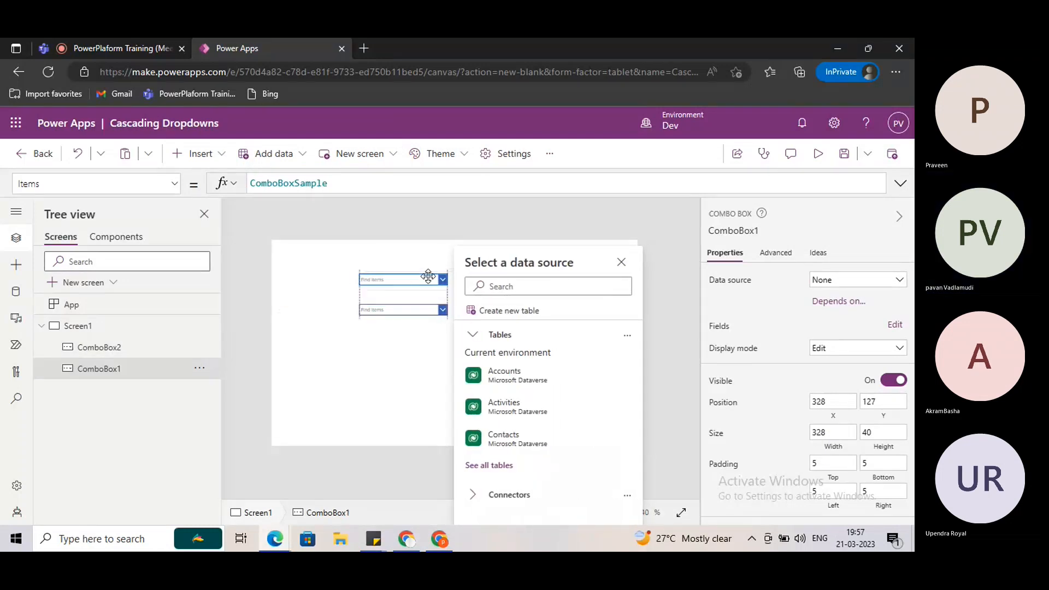
# - Insert a text label left of the upper combo box and place a copy of it left of the lower one
pyautogui.click(202, 161)
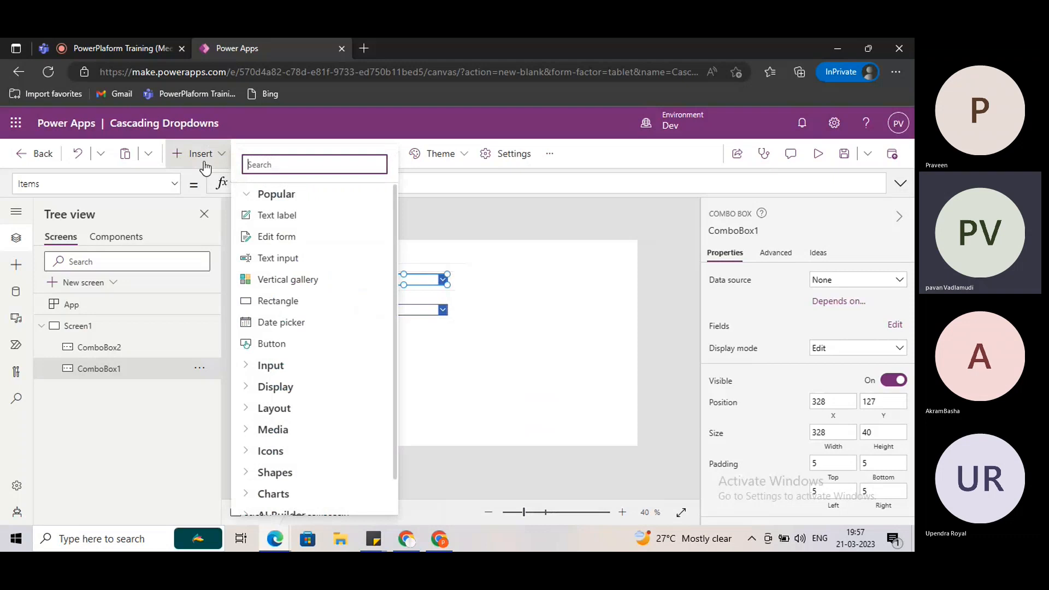
pyautogui.click(278, 218)
pyautogui.moveTo(312, 259); pyautogui.dragTo(319, 283)
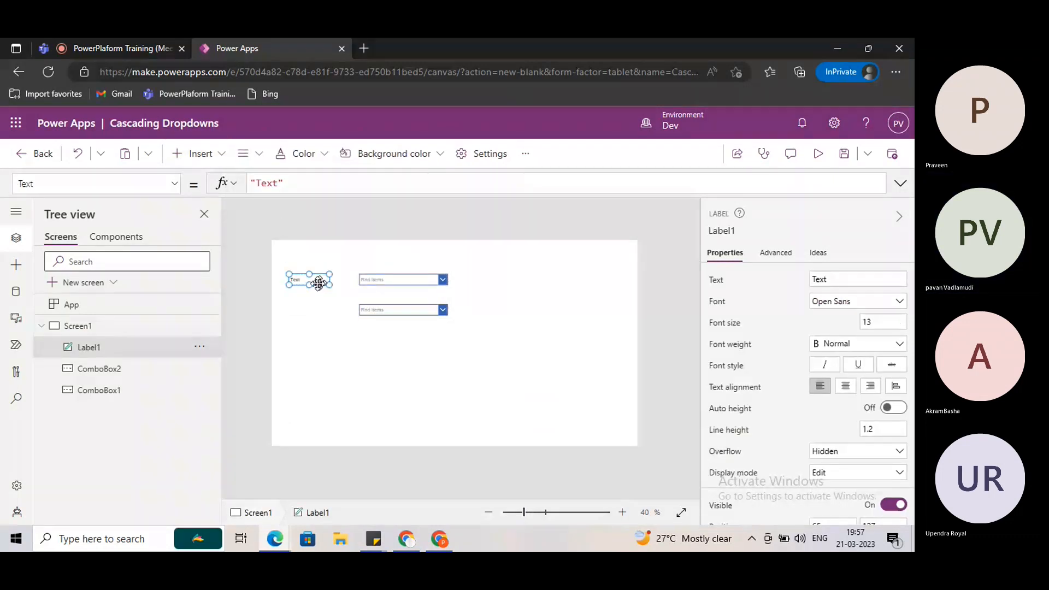
pyautogui.hotkey('ctrl', 'c')
pyautogui.hotkey('ctrl', 'v')
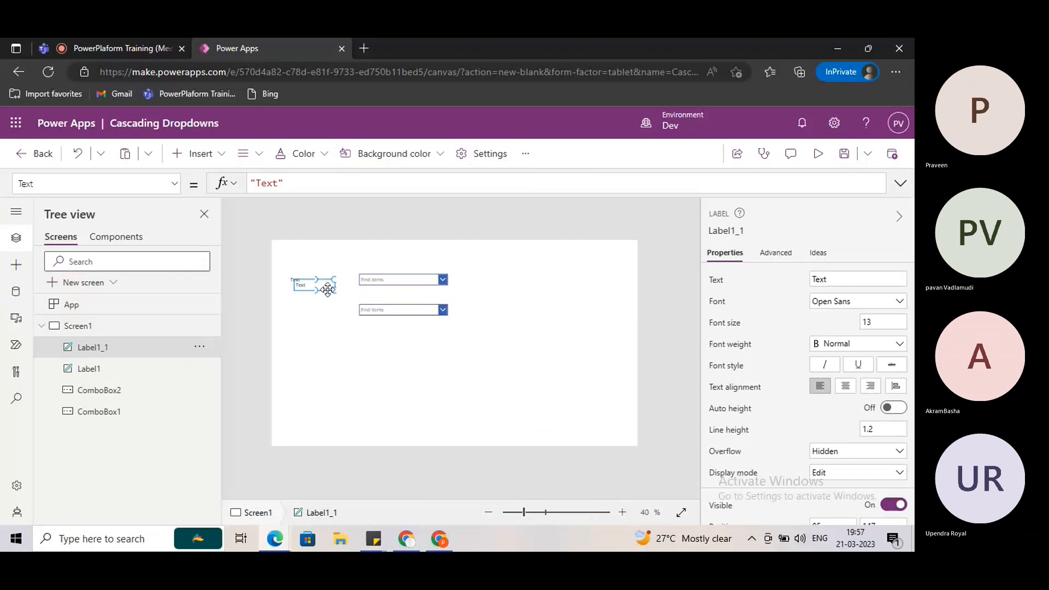
pyautogui.moveTo(326, 287); pyautogui.dragTo(319, 310)
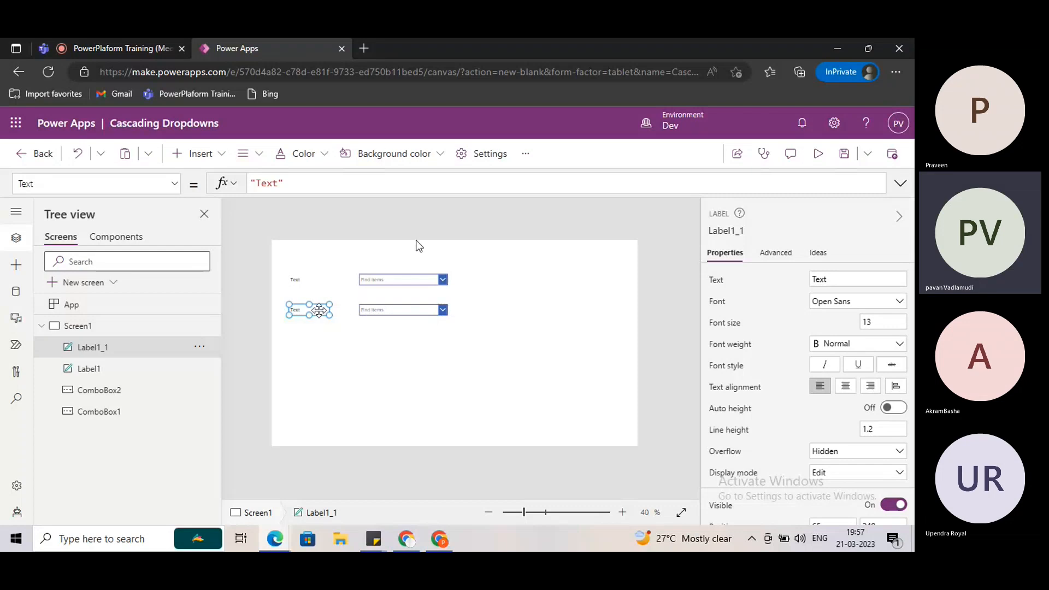
# - Paste another copy of the text label, enlarge it and place it above the combo boxes, aligned with their left edge
pyautogui.click(178, 146)
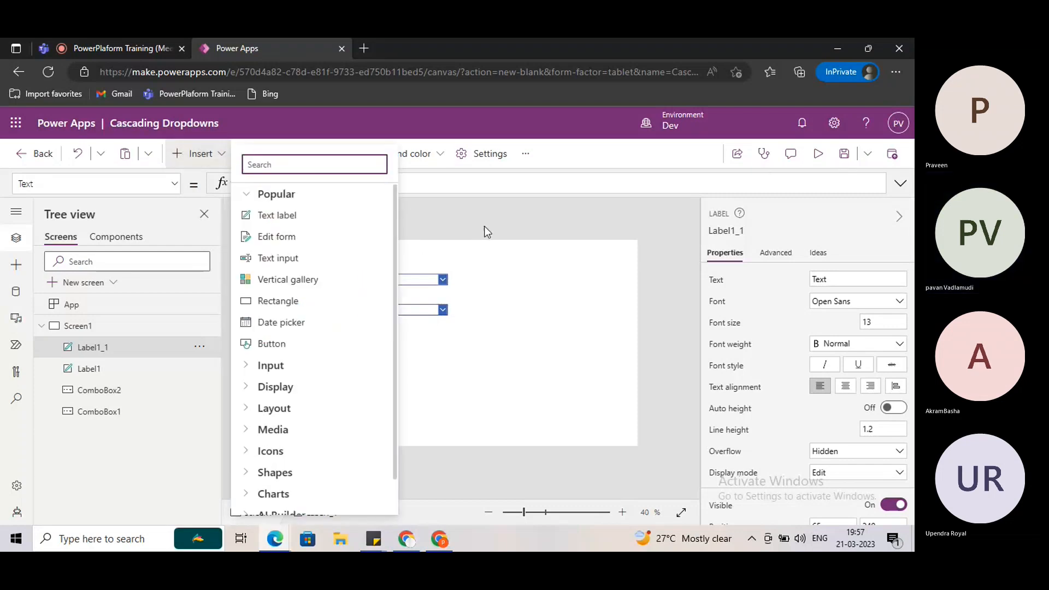
pyautogui.click(458, 263)
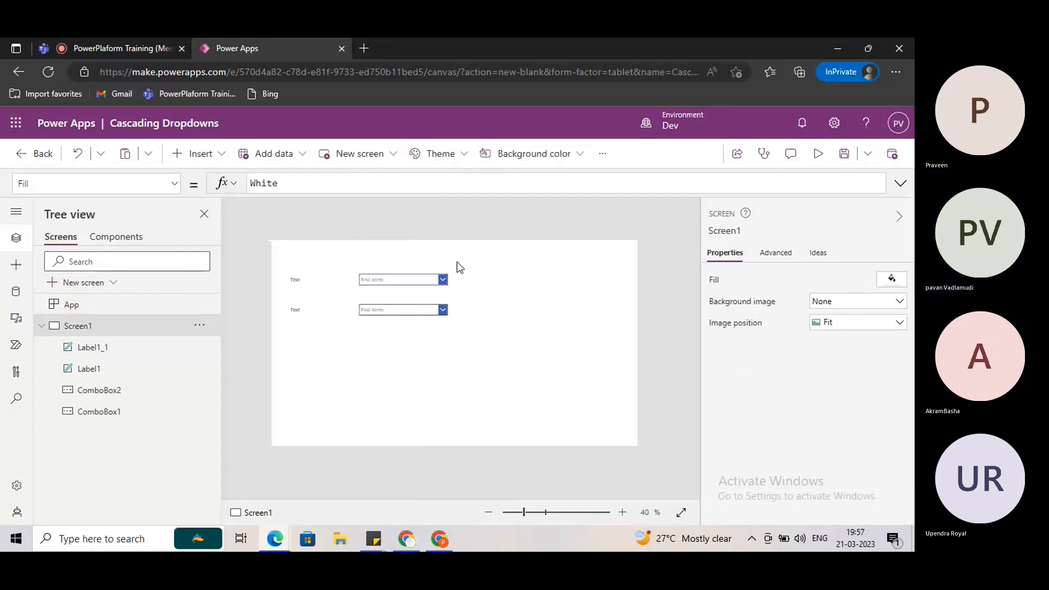
pyautogui.hotkey('ctrl', 'v')
pyautogui.moveTo(327, 281); pyautogui.dragTo(500, 256)
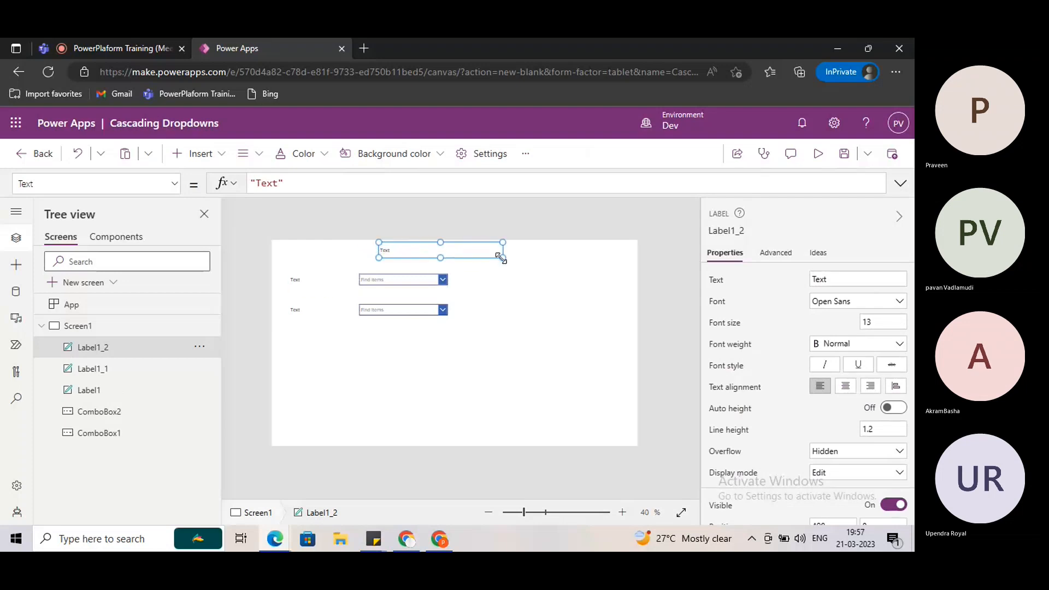
pyautogui.moveTo(431, 253); pyautogui.dragTo(410, 250)
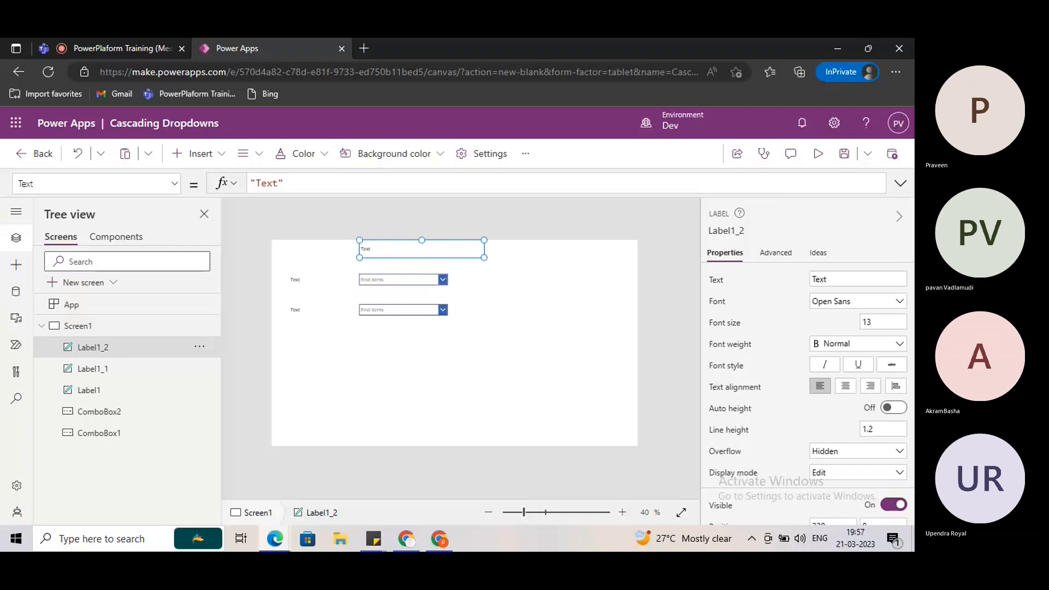
# - Set the text of the label above the combo boxes to "Cascading"
pyautogui.doubleClick(817, 279)
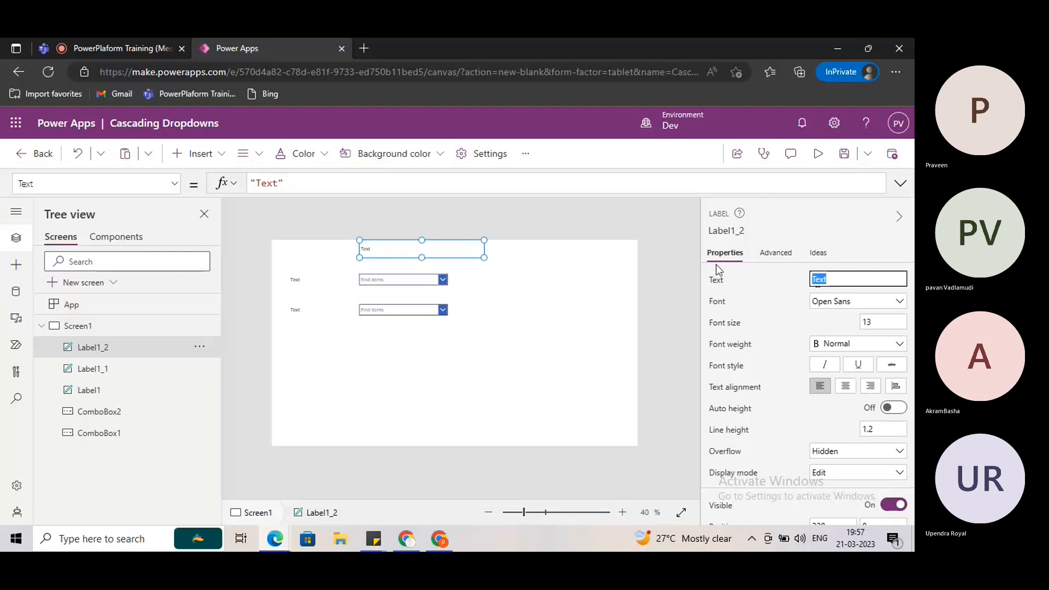
pyautogui.write('CAs')
pyautogui.press('BackSpace')
pyautogui.press('BackSpace')
pyautogui.write('ascading')
pyautogui.click(813, 218)
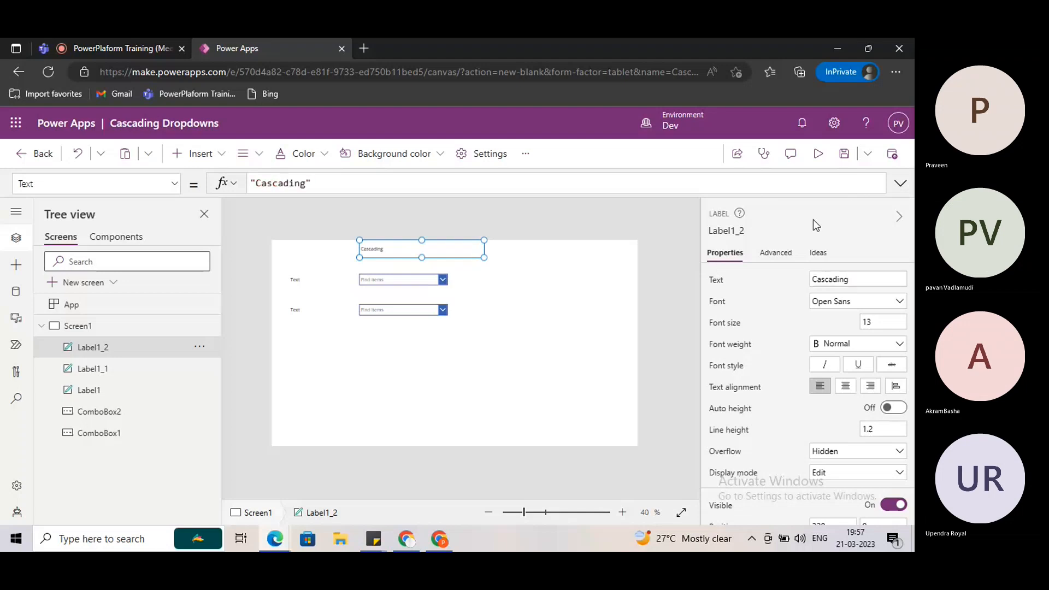
# - Format the Cascading label with font size 30, centred text and Semibold weight
pyautogui.doubleClick(891, 322)
pyautogui.write('30')
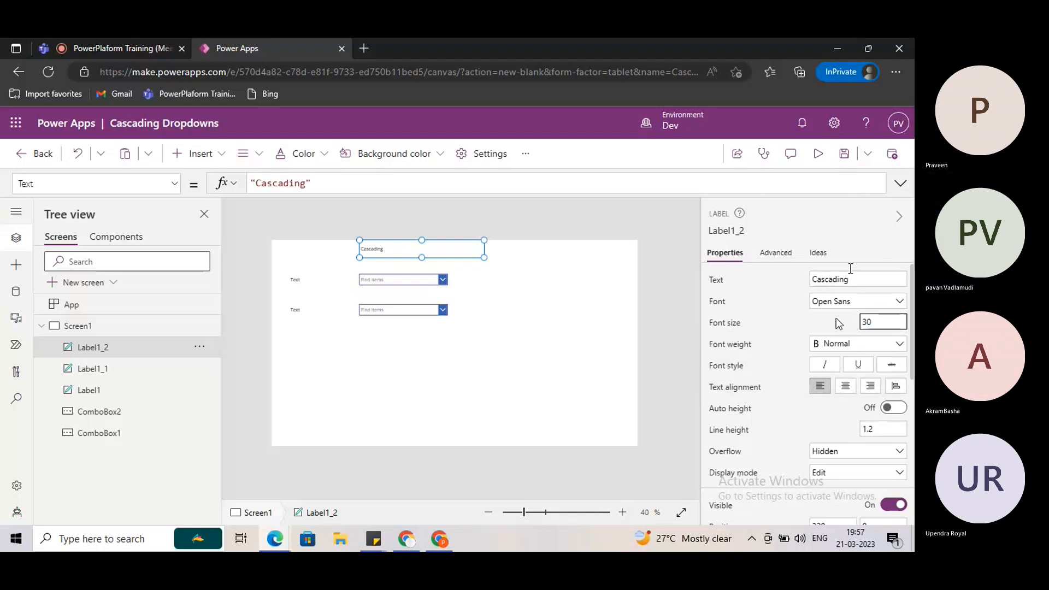
pyautogui.click(804, 219)
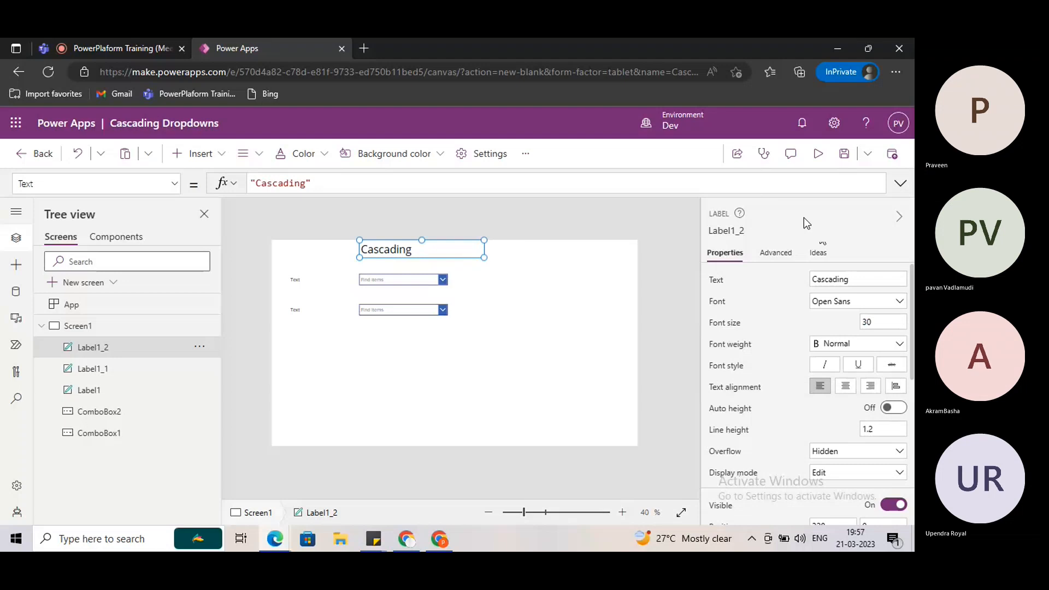
pyautogui.click(845, 388)
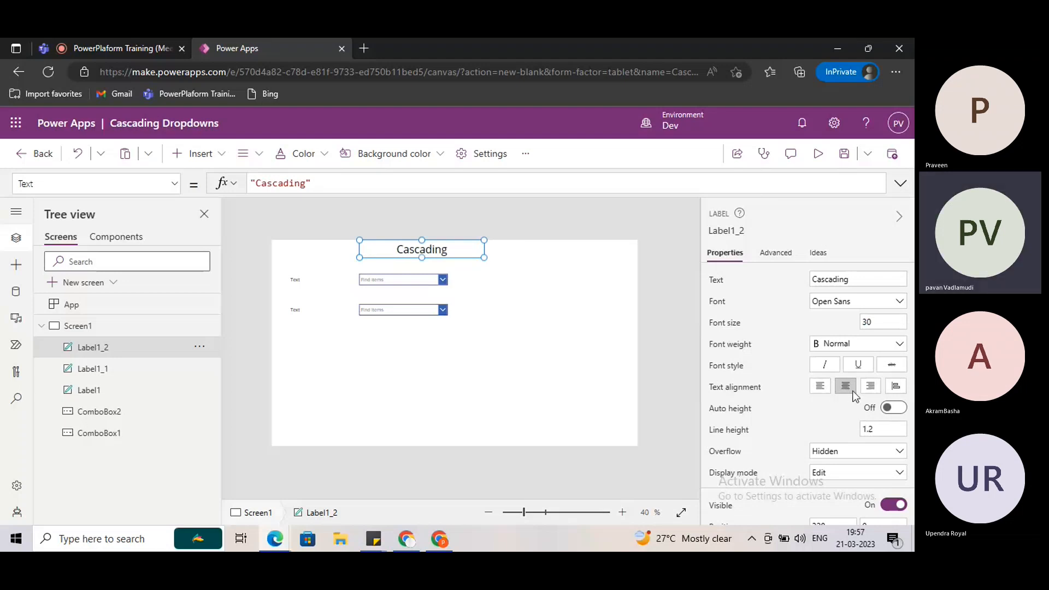
pyautogui.click(836, 343)
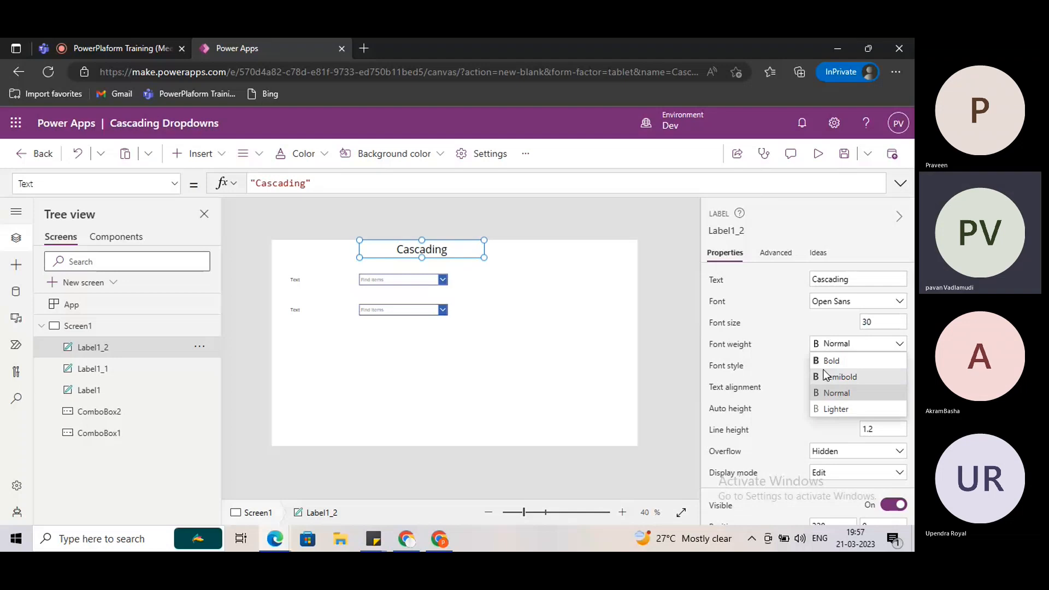
pyautogui.click(826, 376)
# - Give the Cascading label a light orange fill from the theme colors
pyautogui.scroll(-2, 807, 390)
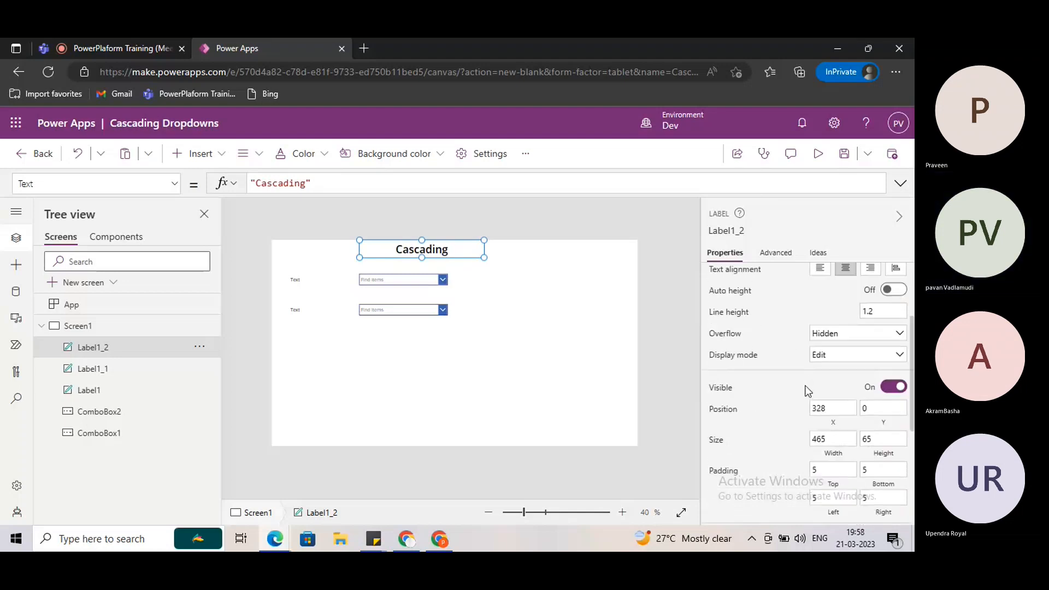
pyautogui.scroll(-3, 806, 388)
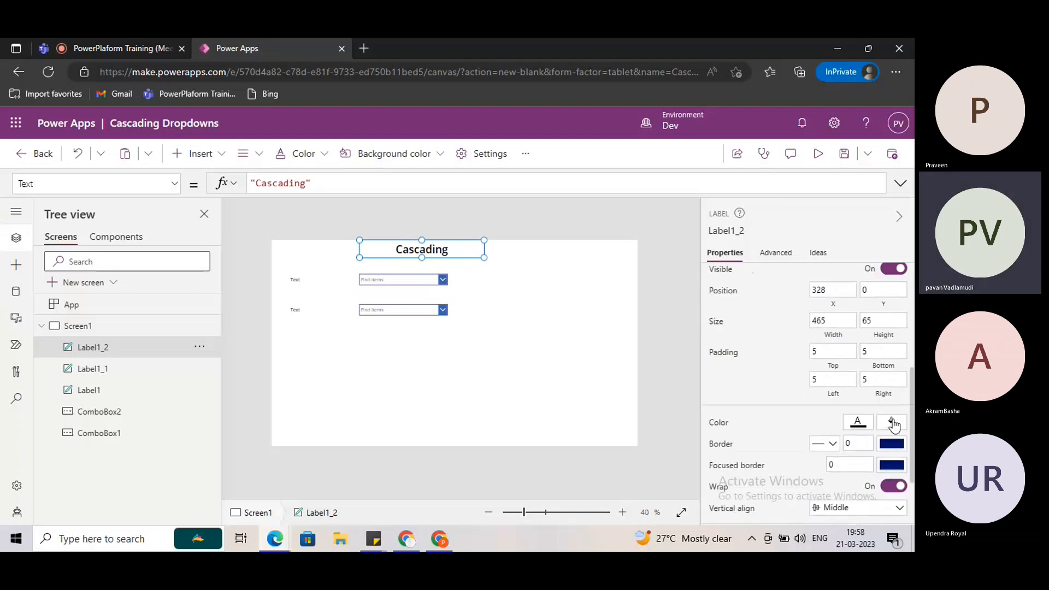
pyautogui.click(892, 422)
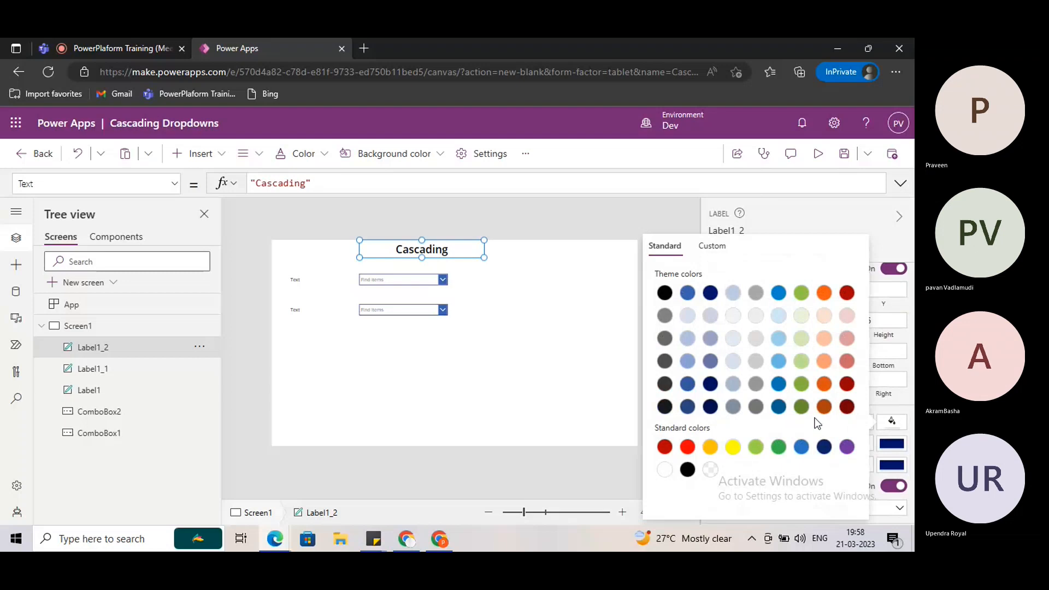
pyautogui.click(825, 338)
pyautogui.click(815, 229)
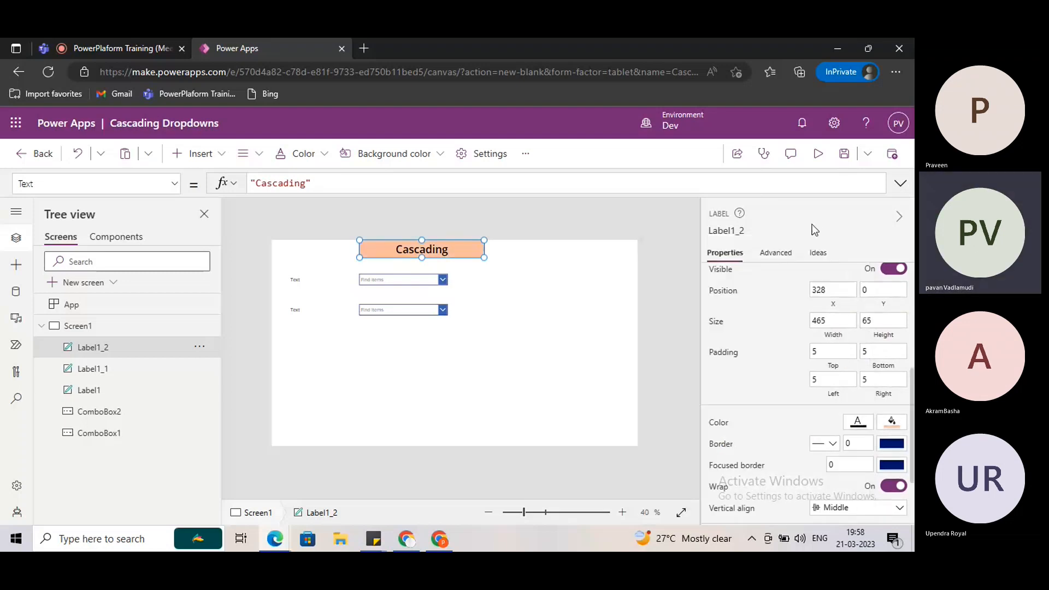
# - Set the text of the label beside the upper combo box to "Country"
pyautogui.click(293, 273)
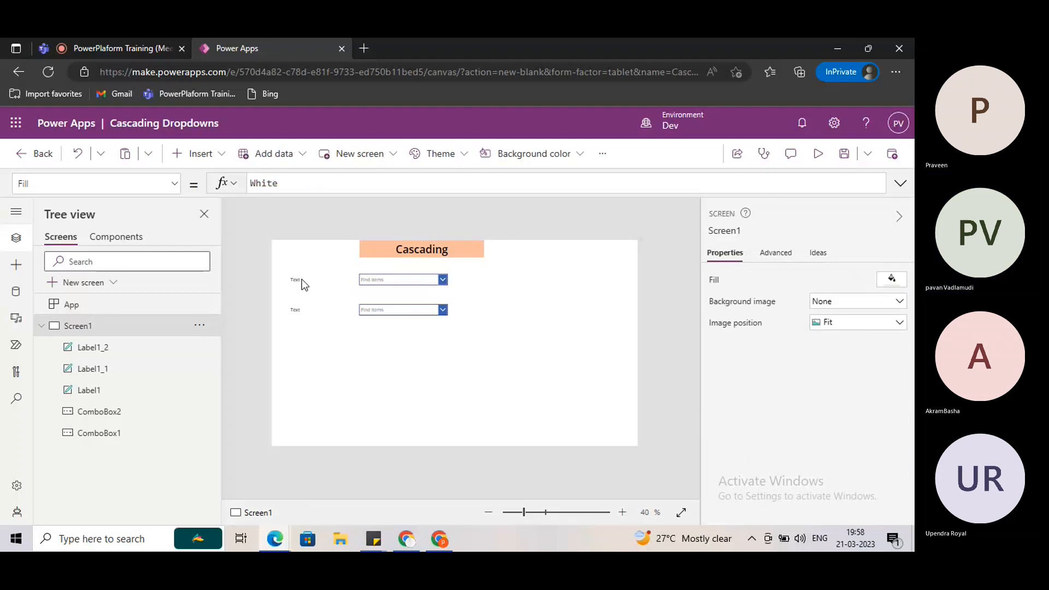
pyautogui.click(301, 280)
pyautogui.click(846, 280)
pyautogui.doubleClick(845, 280)
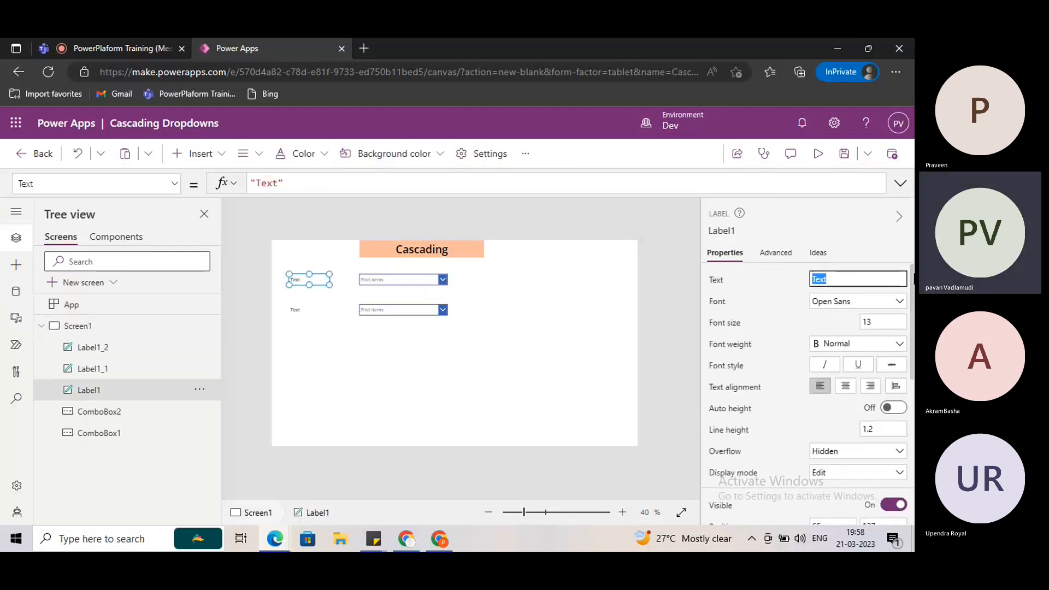
pyautogui.write('Country')
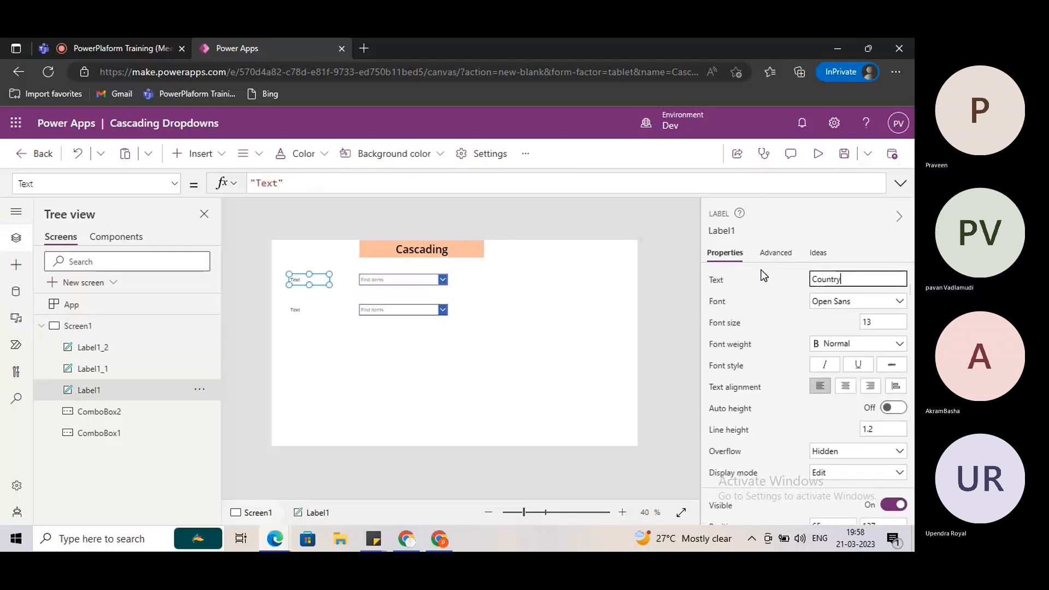
pyautogui.click(820, 212)
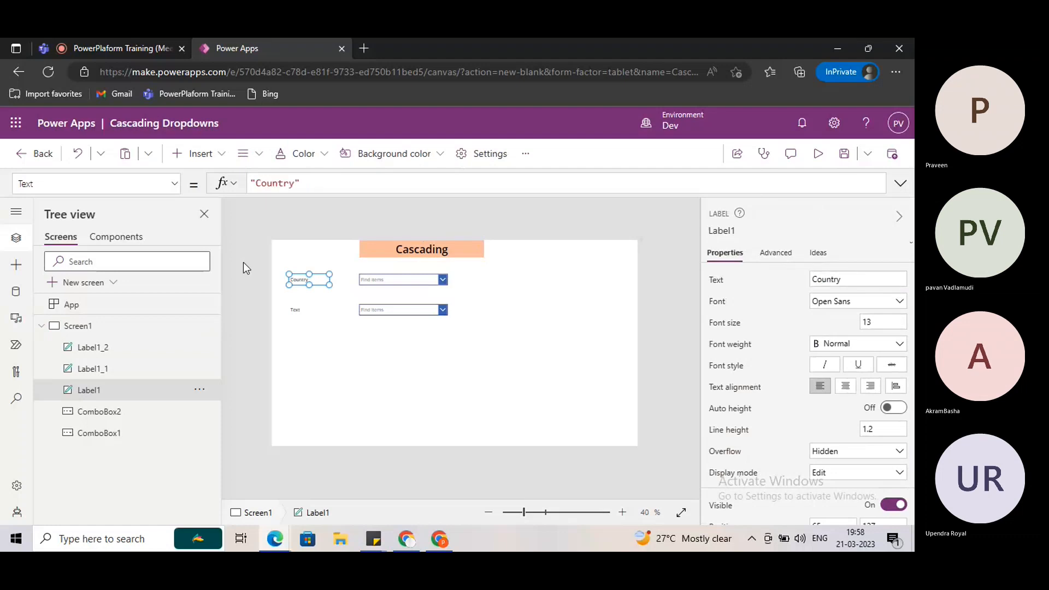
# - Set the text of the label beside the lower combo box to "State"
pyautogui.click(310, 310)
pyautogui.doubleClick(846, 280)
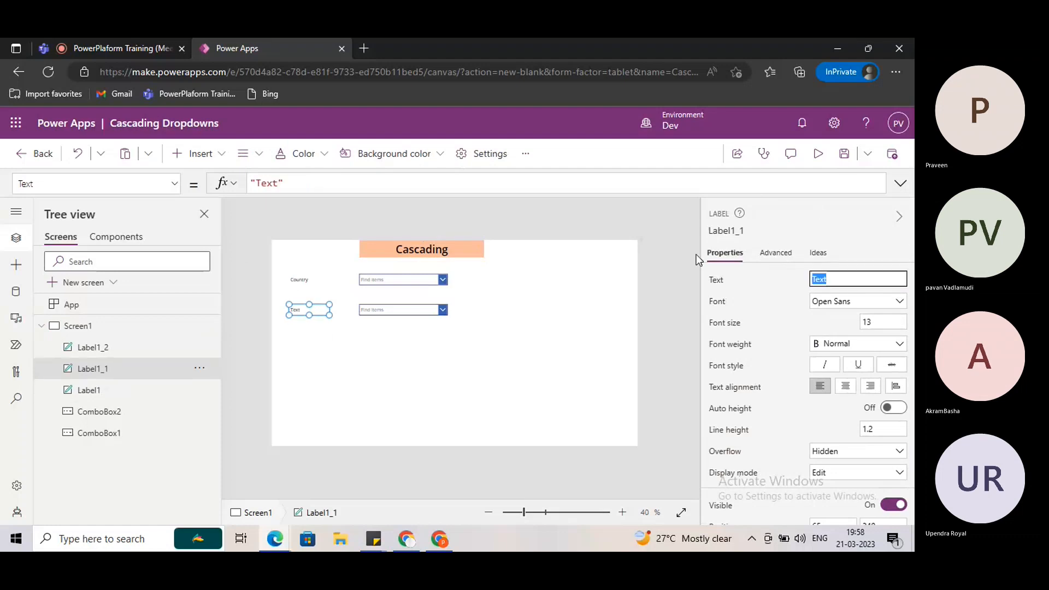
pyautogui.write('State')
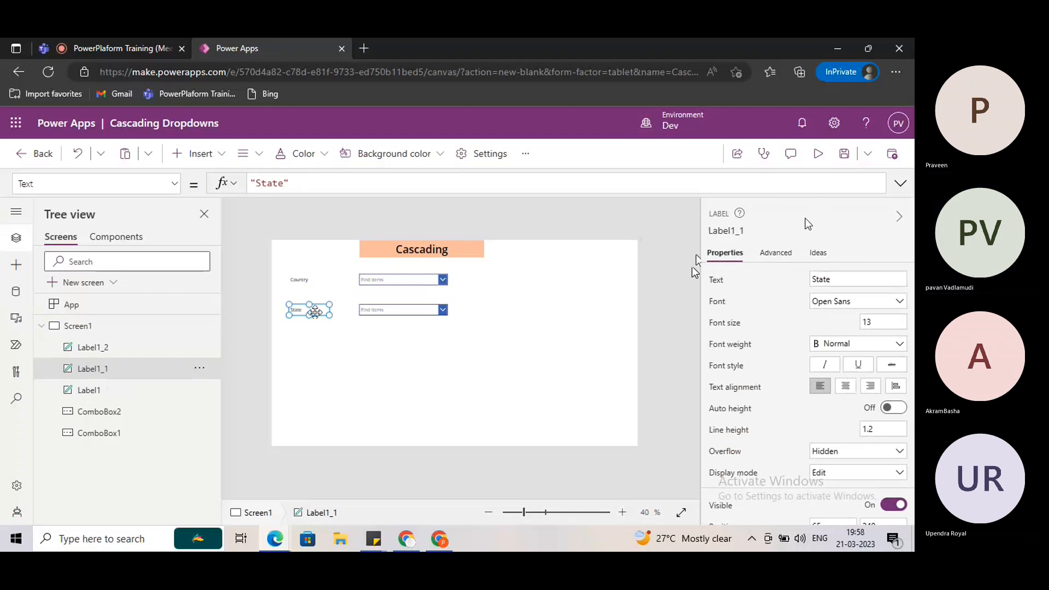
# - Preview the app, look through the Country combo box's choices and pick Item 1
pyautogui.click(817, 153)
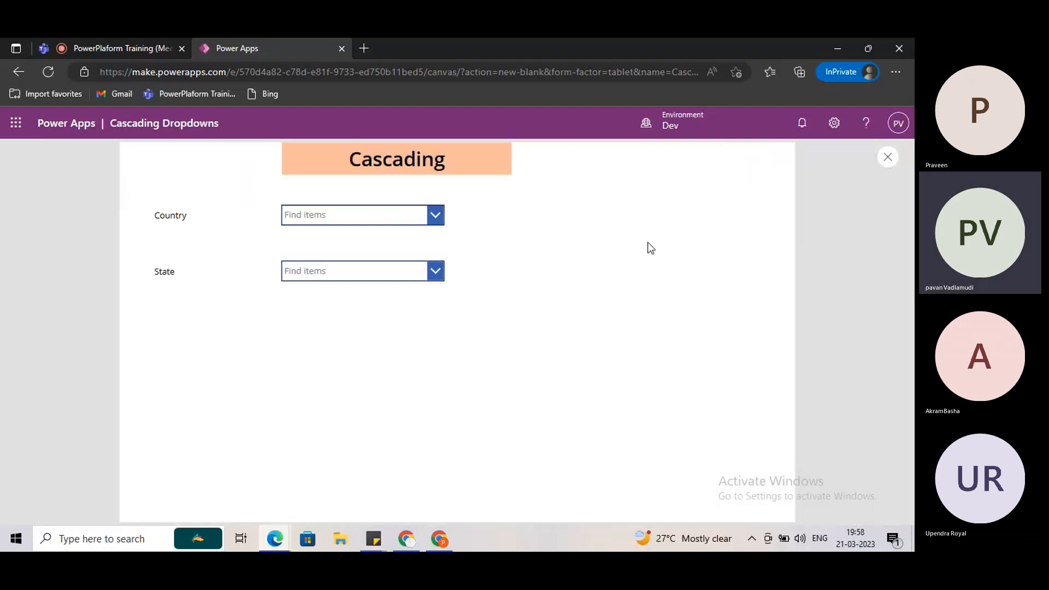
pyautogui.click(348, 213)
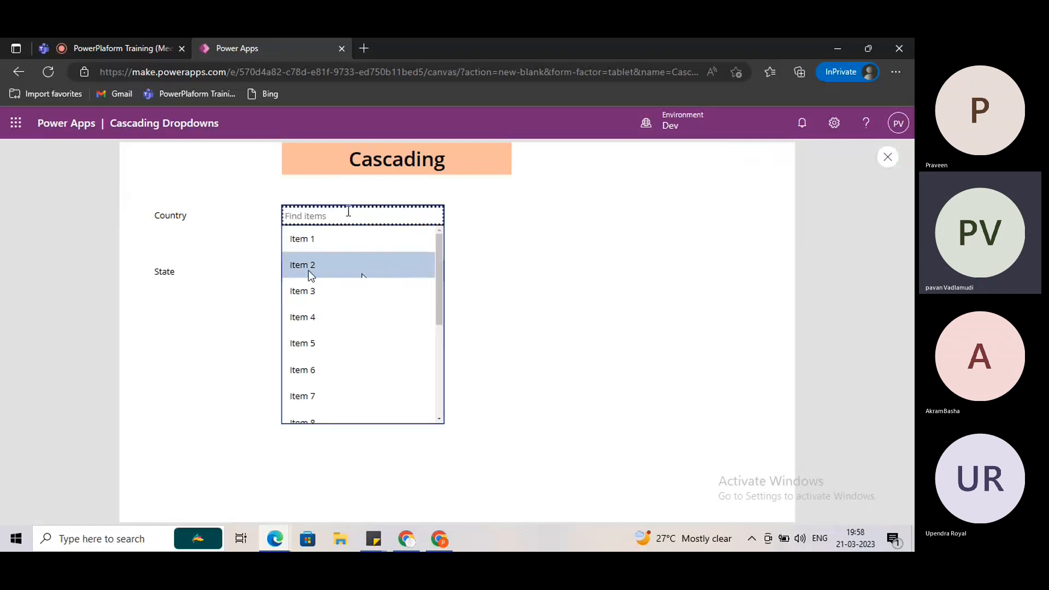
pyautogui.scroll(-3, 355, 334)
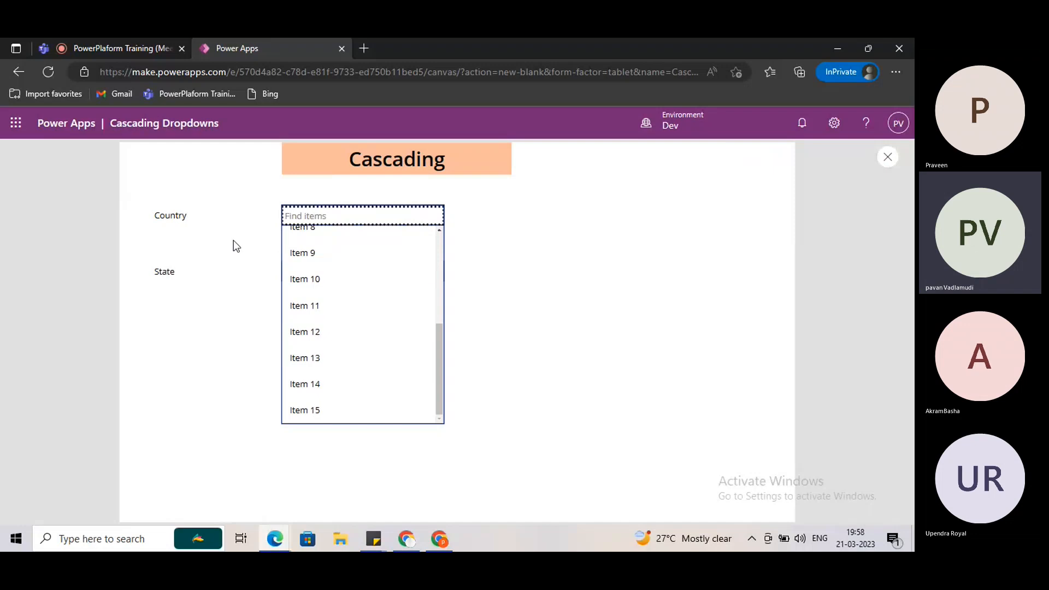
pyautogui.scroll(4, 329, 280)
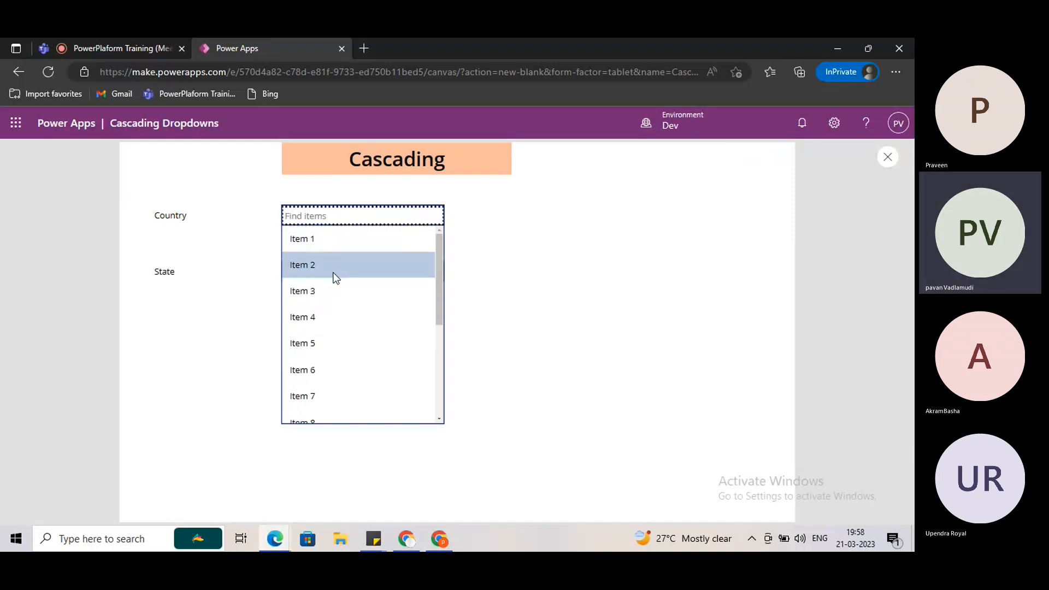
pyautogui.click(254, 244)
pyautogui.click(338, 218)
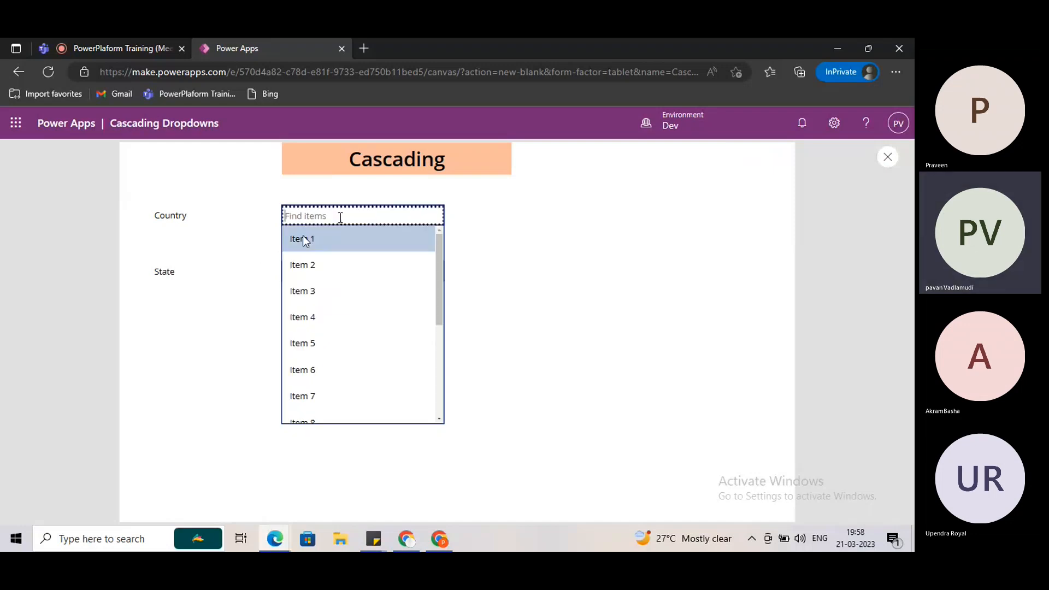
pyautogui.click(304, 238)
pyautogui.click(254, 234)
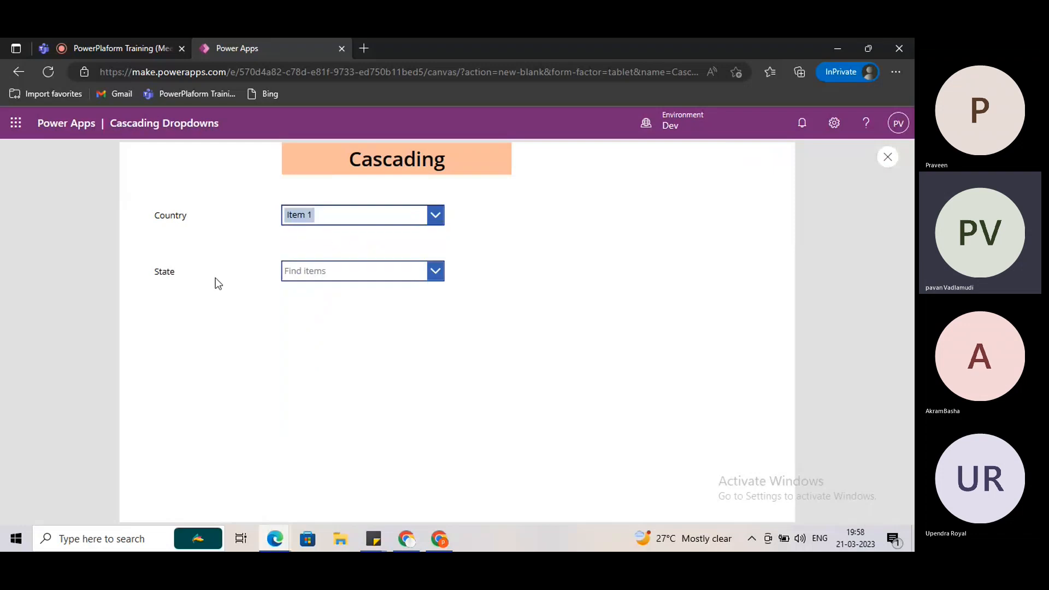
# - Check the State combo box's choices and add Item 2 to the Country selection
pyautogui.click(340, 271)
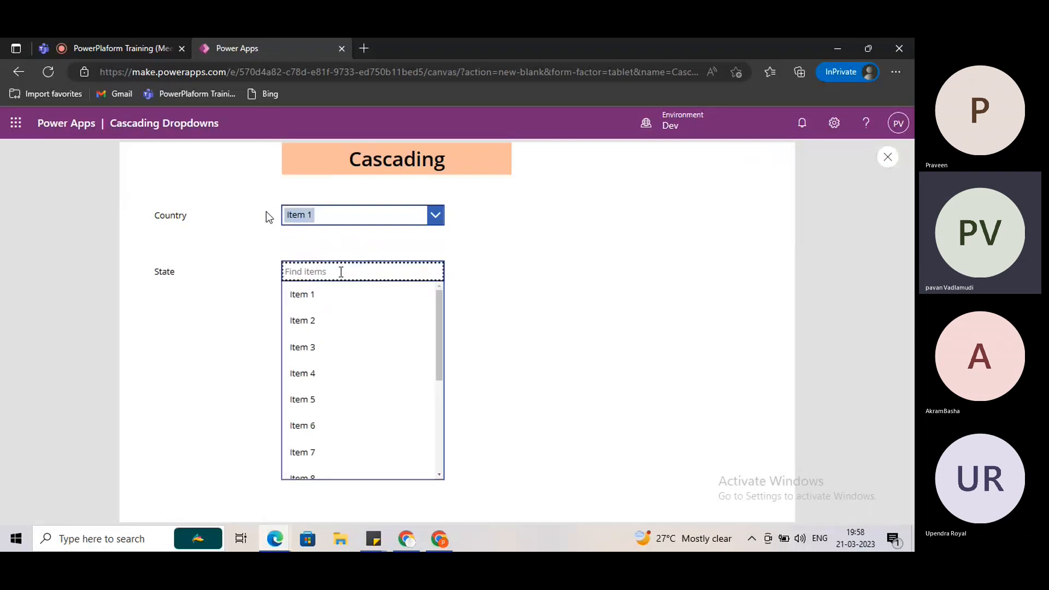
pyautogui.click(352, 215)
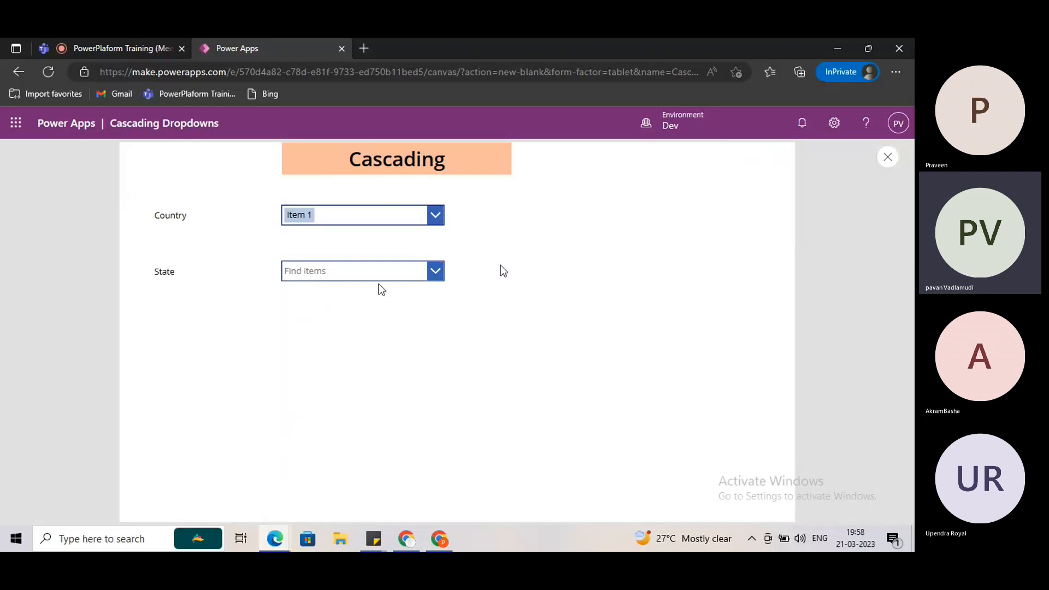
pyautogui.click(367, 271)
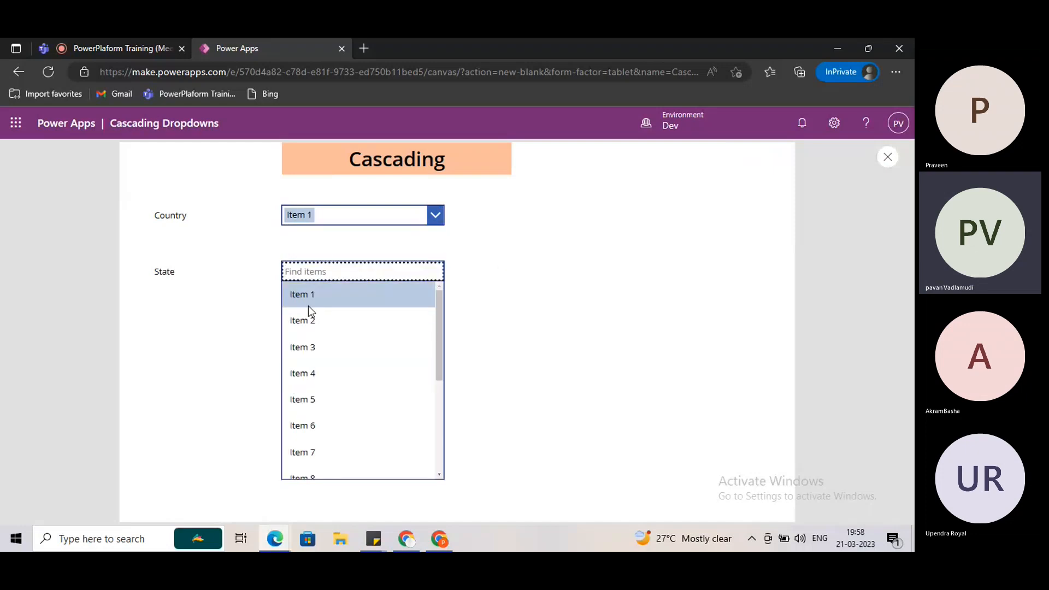
pyautogui.click(346, 222)
pyautogui.click(362, 286)
pyautogui.click(554, 271)
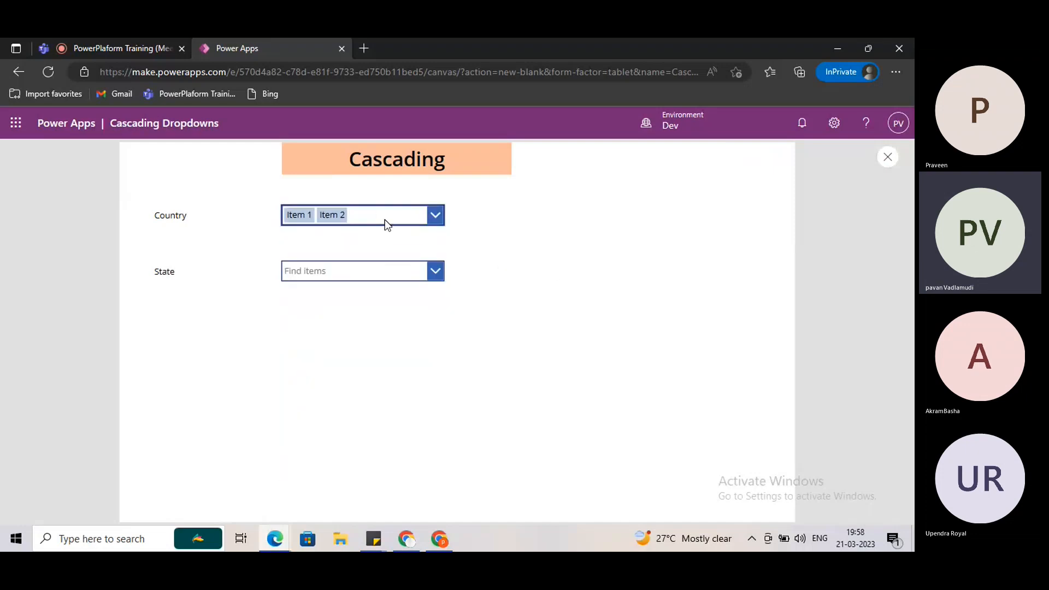
# - Remove Item 1 from the Country selection and check the State combo box's choices again
pyautogui.click(387, 222)
pyautogui.click(311, 217)
pyautogui.click(533, 255)
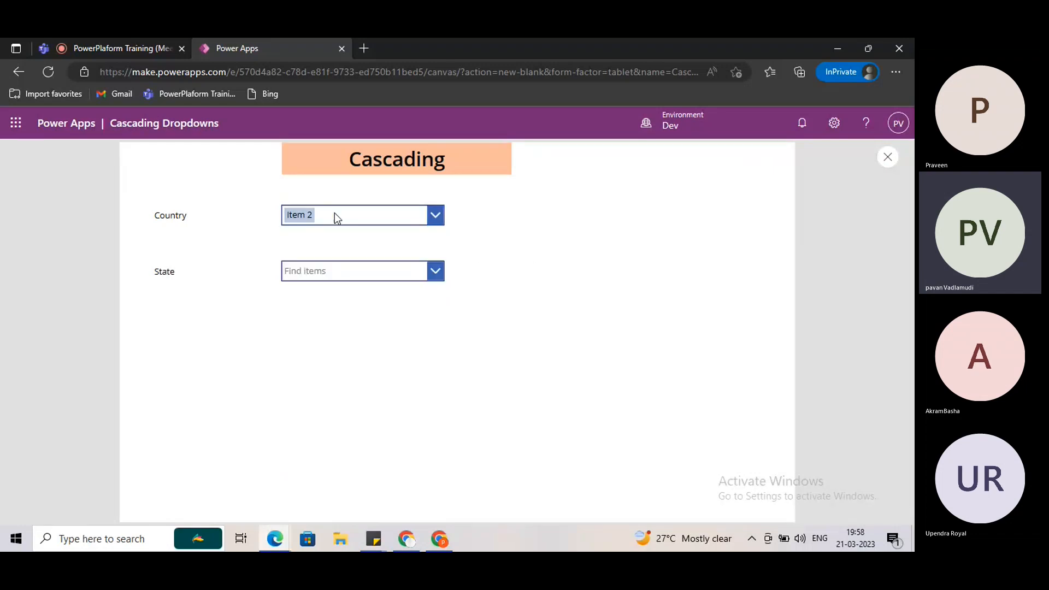
pyautogui.click(368, 276)
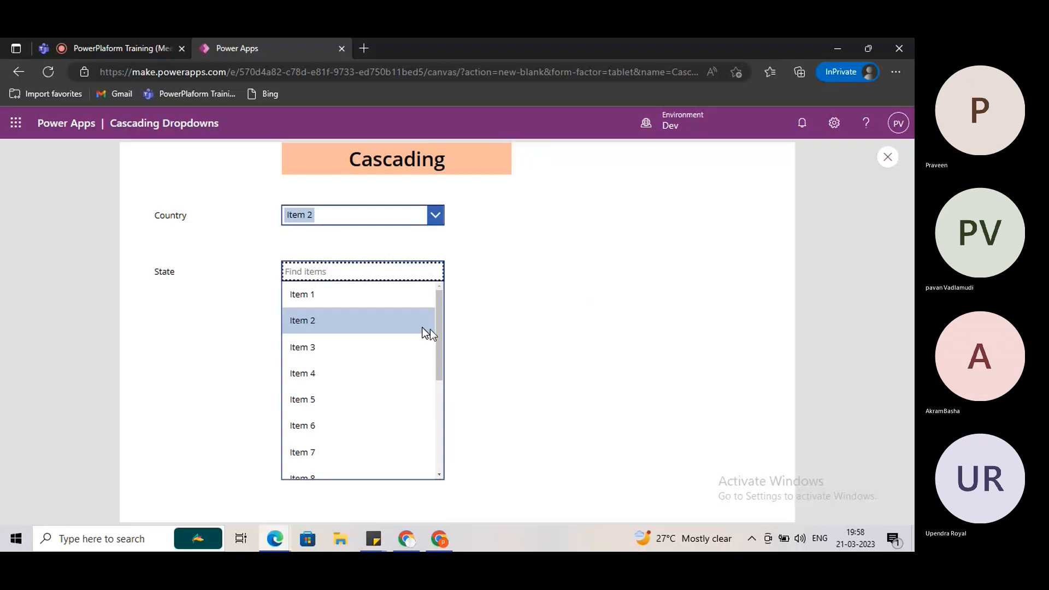
pyautogui.click(251, 282)
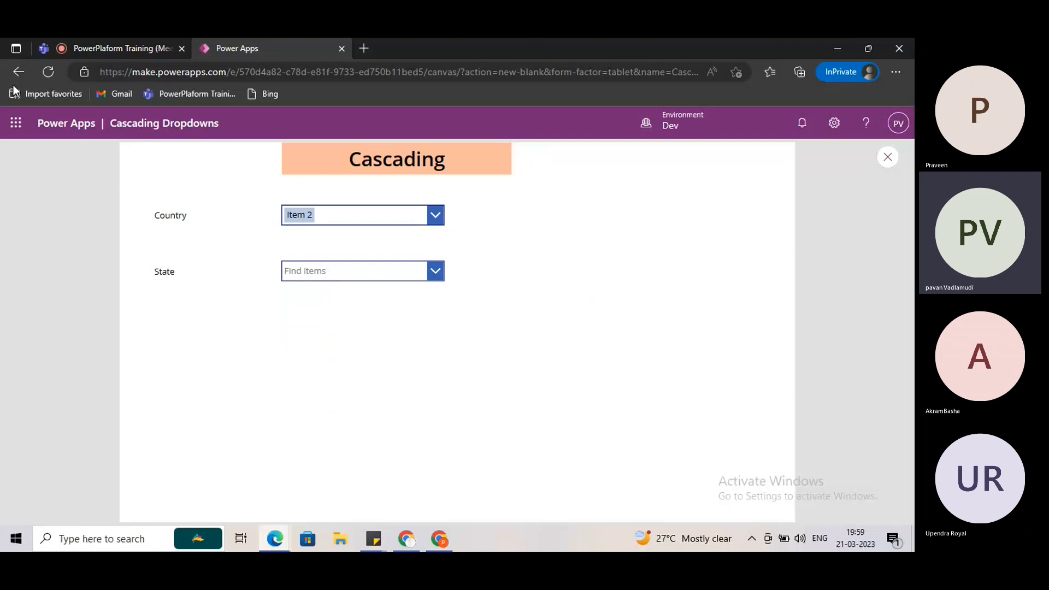
# - Switch to SharePoint through the Microsoft 365 apps and open the LeaveManagement site
pyautogui.click(16, 124)
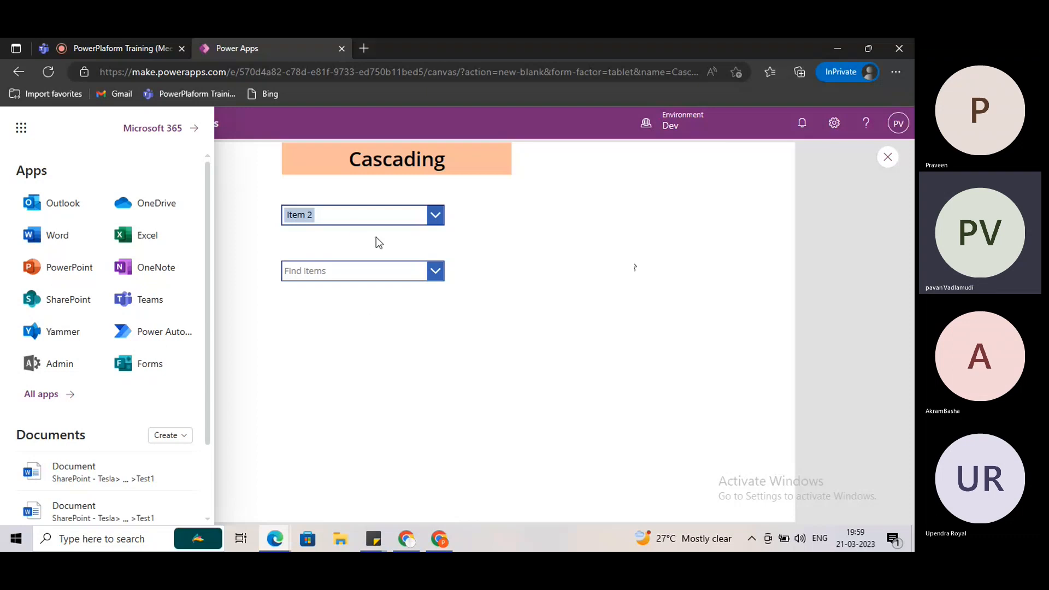
pyautogui.click(67, 301)
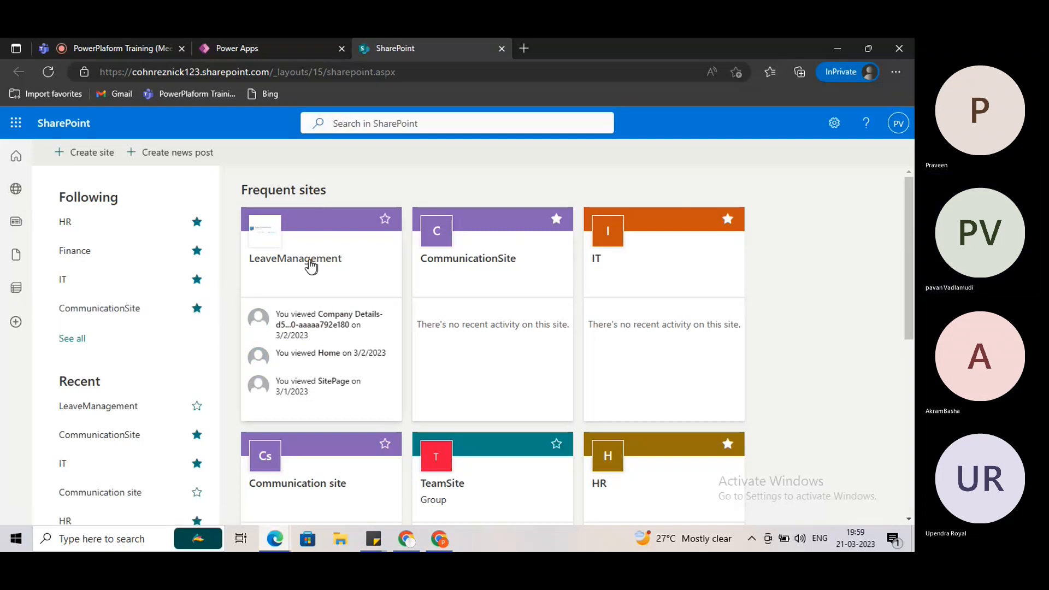
pyautogui.click(320, 265)
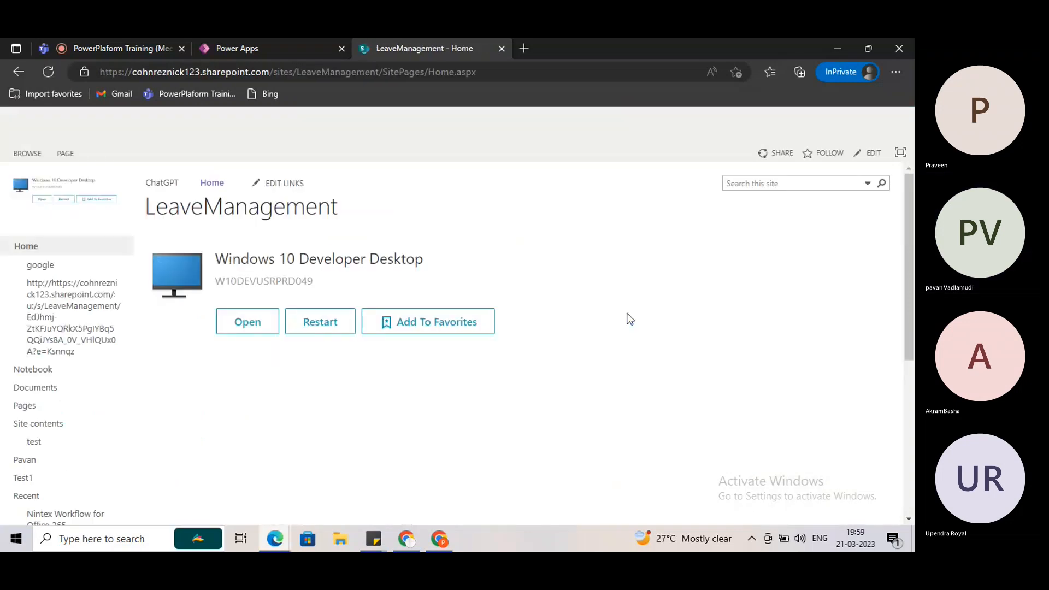
# - Look through the LeaveManagement site's navigation links and open the Site contents page
pyautogui.scroll(-5, 33, 386)
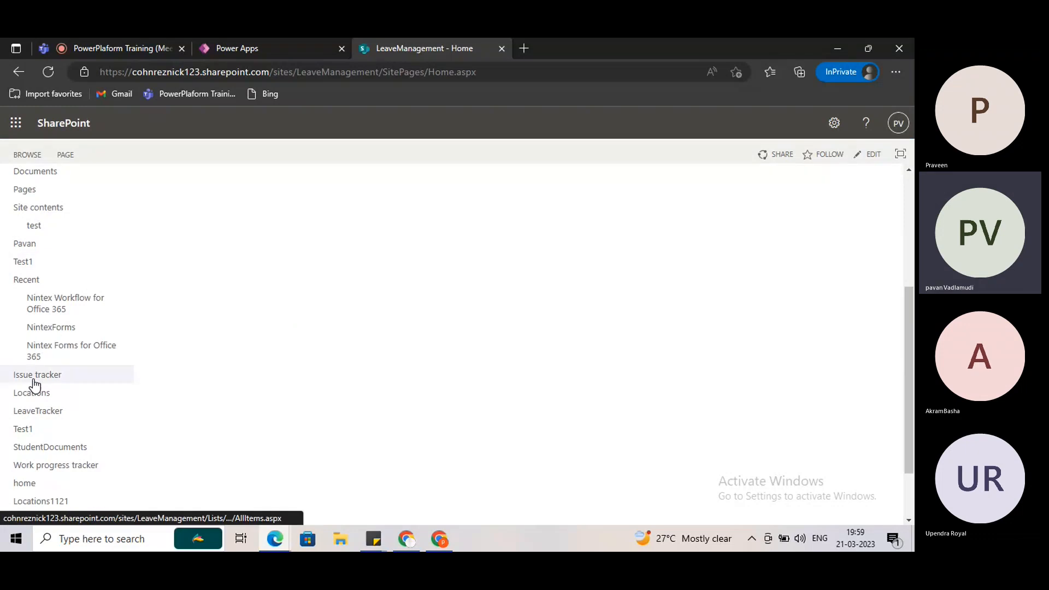
pyautogui.scroll(-1, 28, 391)
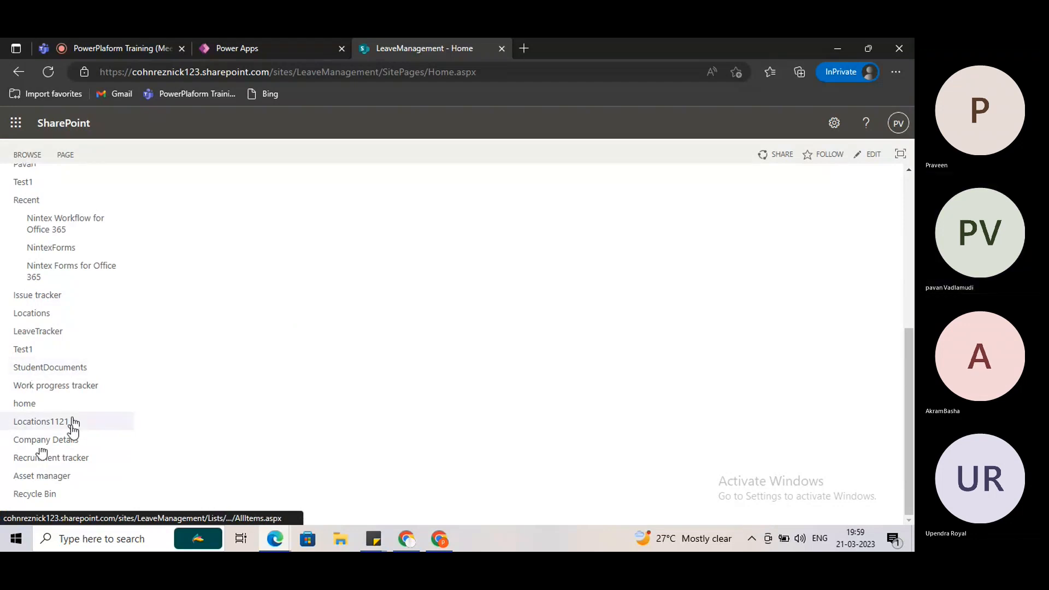
pyautogui.scroll(5, 74, 456)
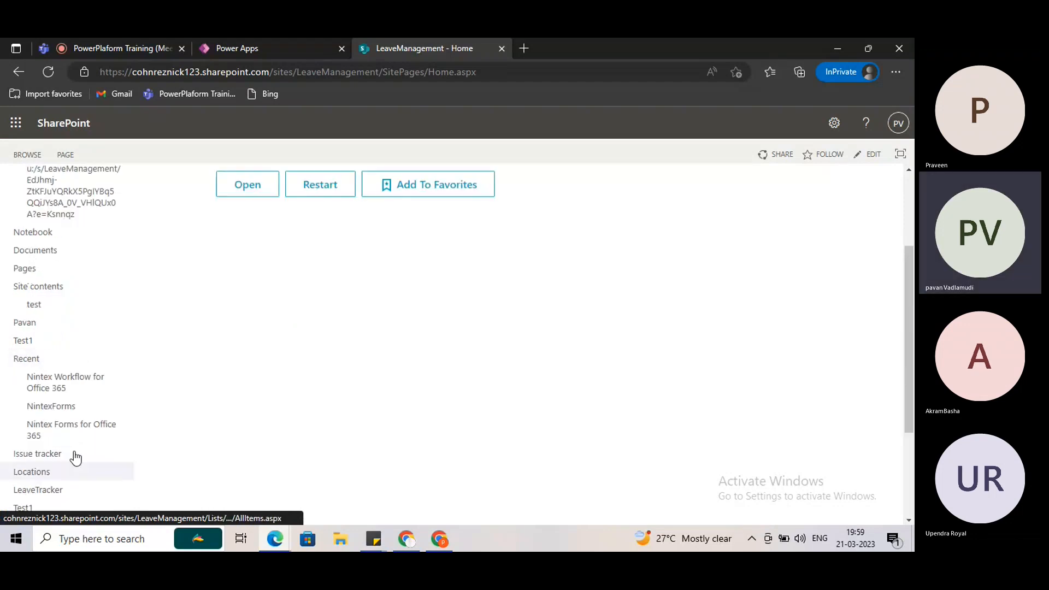
pyautogui.scroll(1, 68, 437)
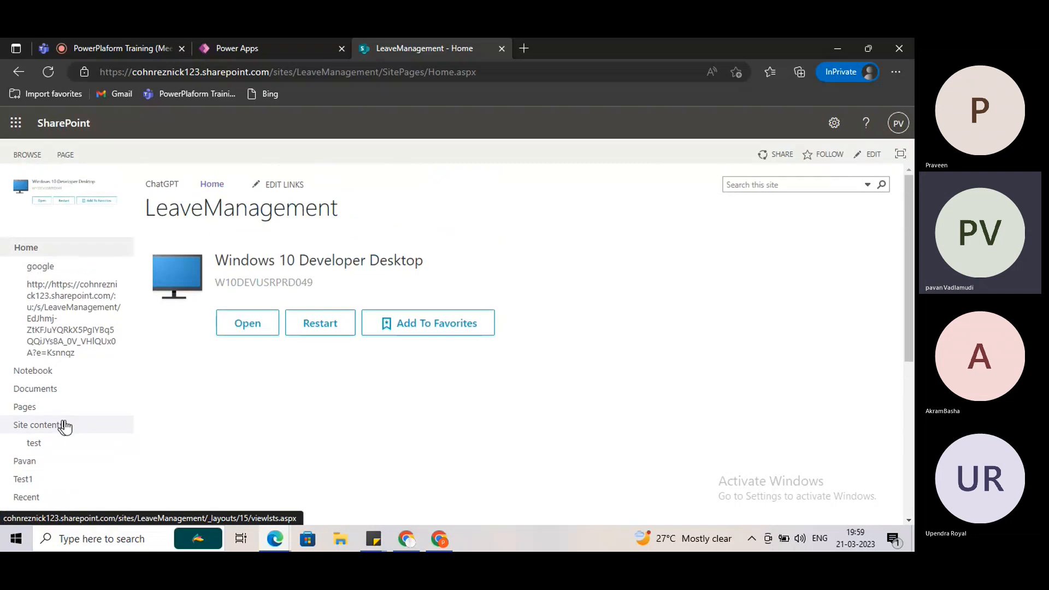
pyautogui.scroll(-1, 63, 425)
pyautogui.click(60, 372)
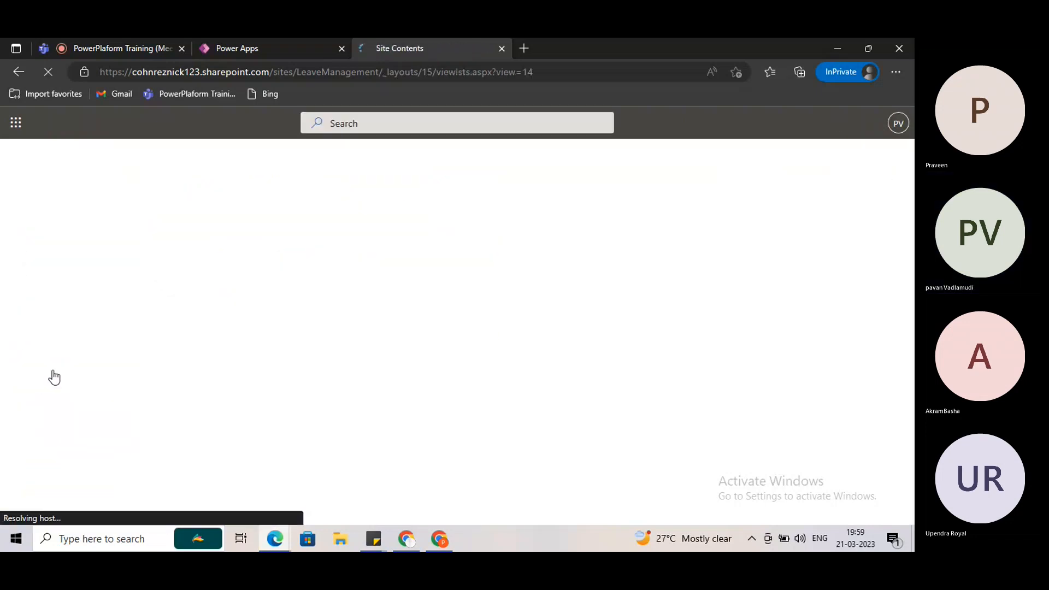
# - Create a blank list named Country_List on the LeaveManagement site
pyautogui.click(220, 207)
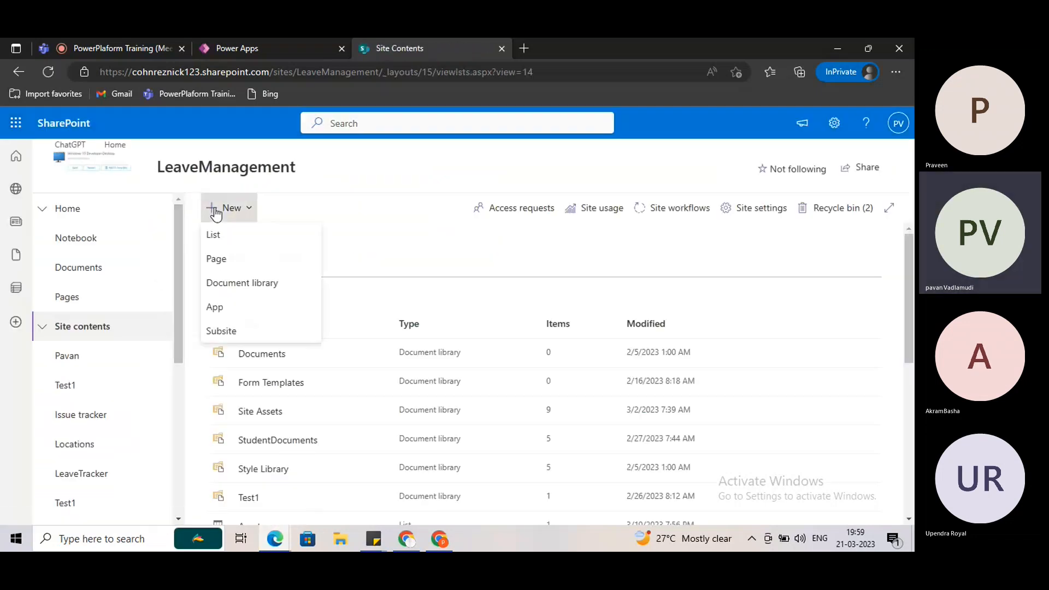
pyautogui.click(231, 237)
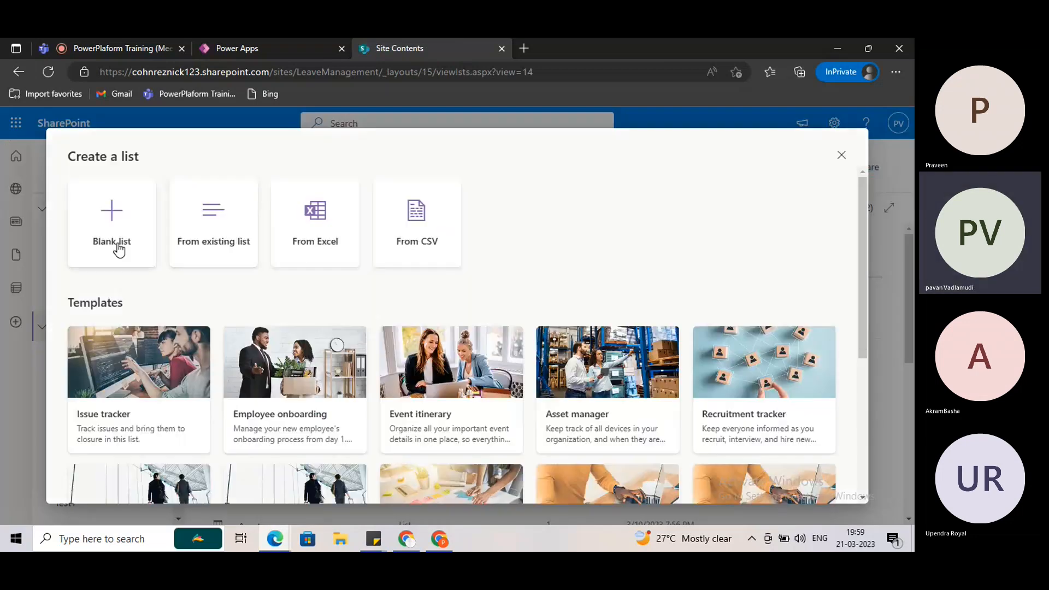
pyautogui.click(118, 244)
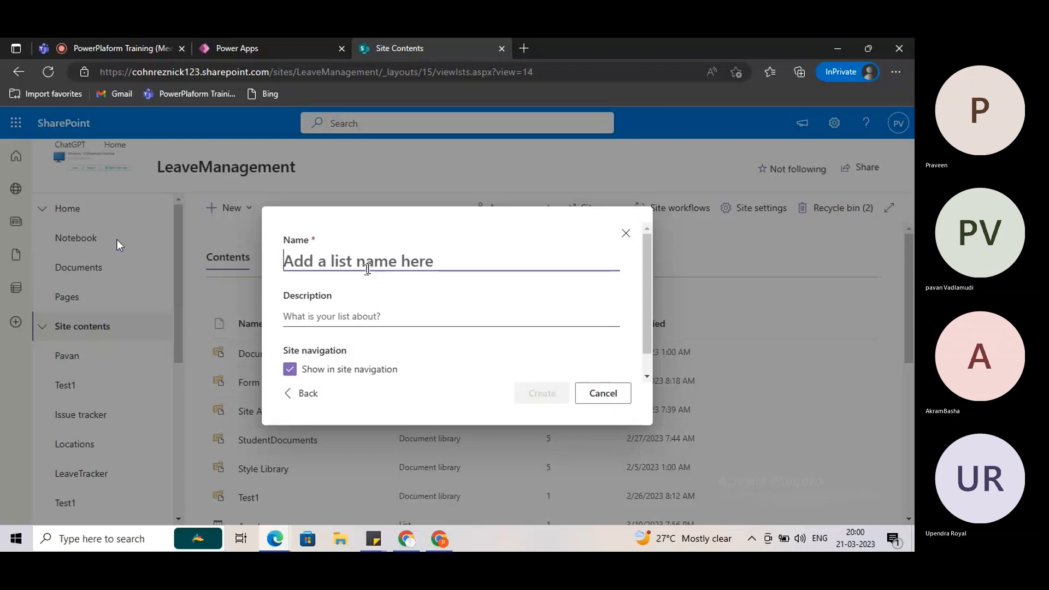
pyautogui.write('Co')
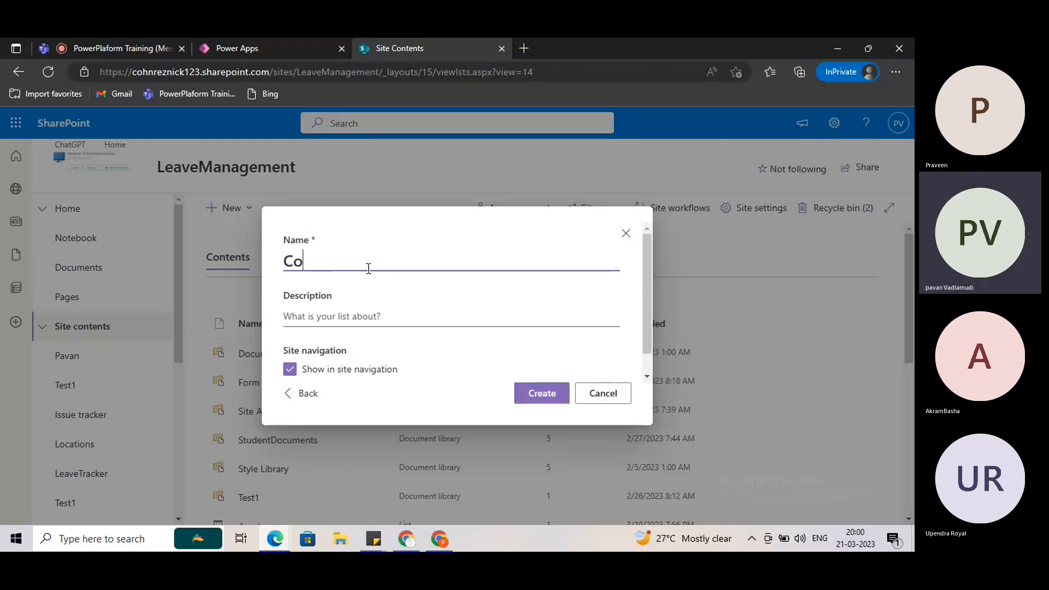
pyautogui.write('untry')
pyautogui.press('BackSpace')
pyautogui.press('BackSpace')
pyautogui.press('BackSpace')
pyautogui.press('BackSpace')
pyautogui.press('BackSpace')
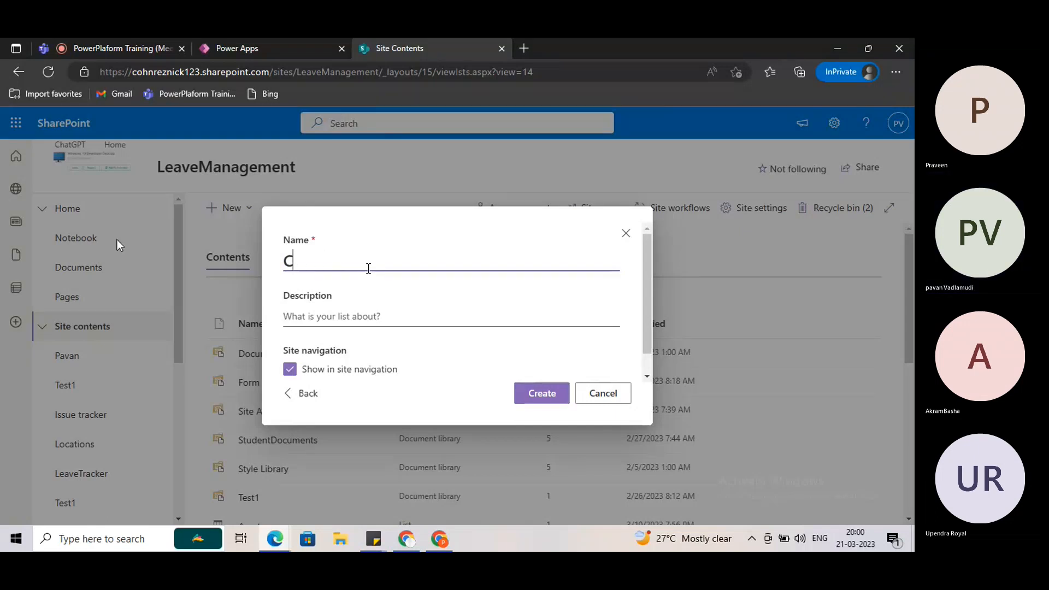
pyautogui.write('ountry')
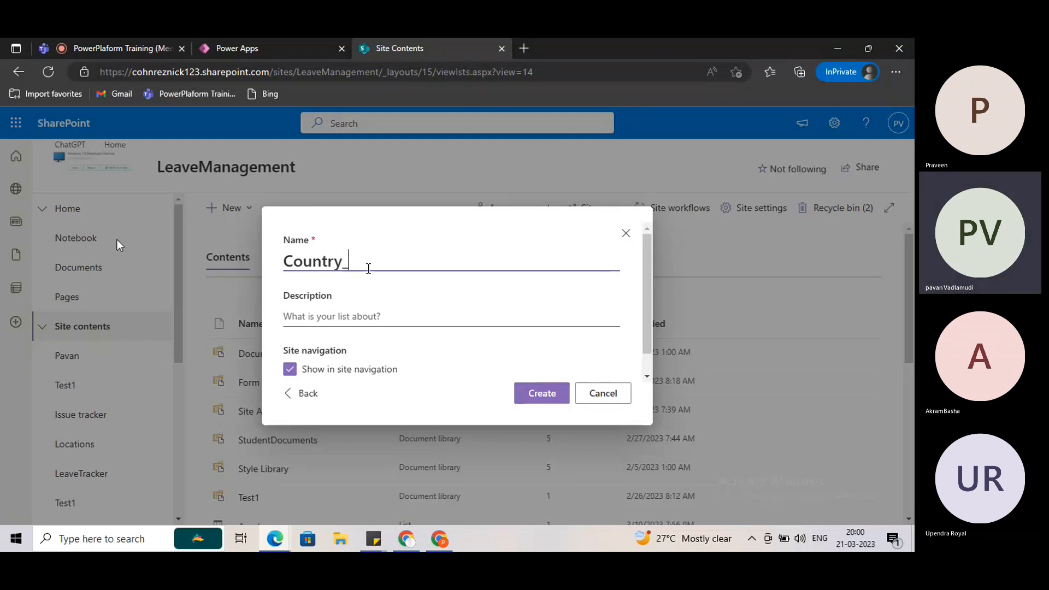
pyautogui.write('_Ls')
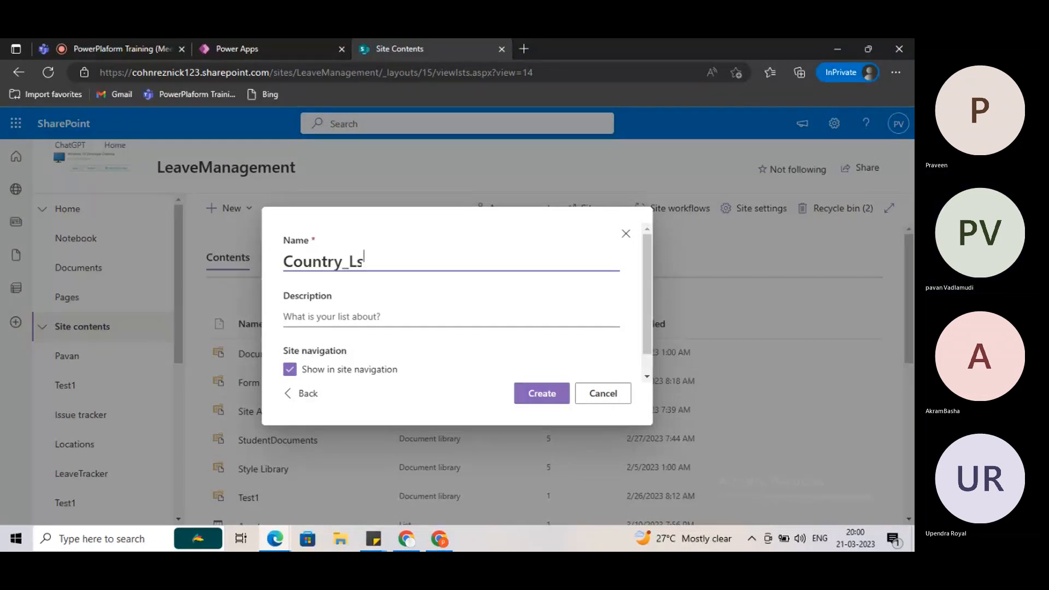
pyautogui.press('BackSpace')
pyautogui.write('ist')
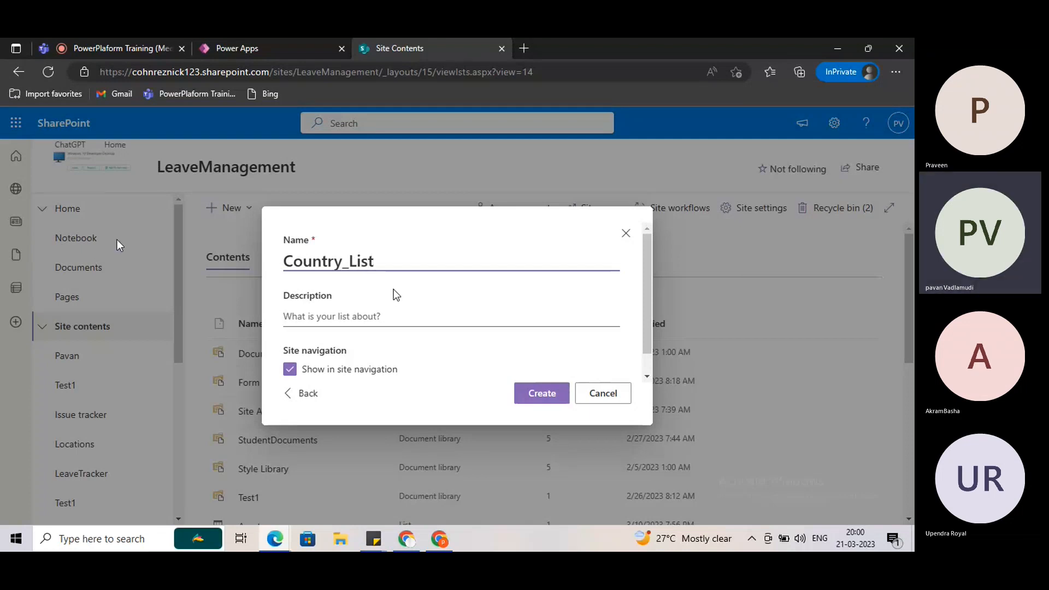
pyautogui.click(544, 404)
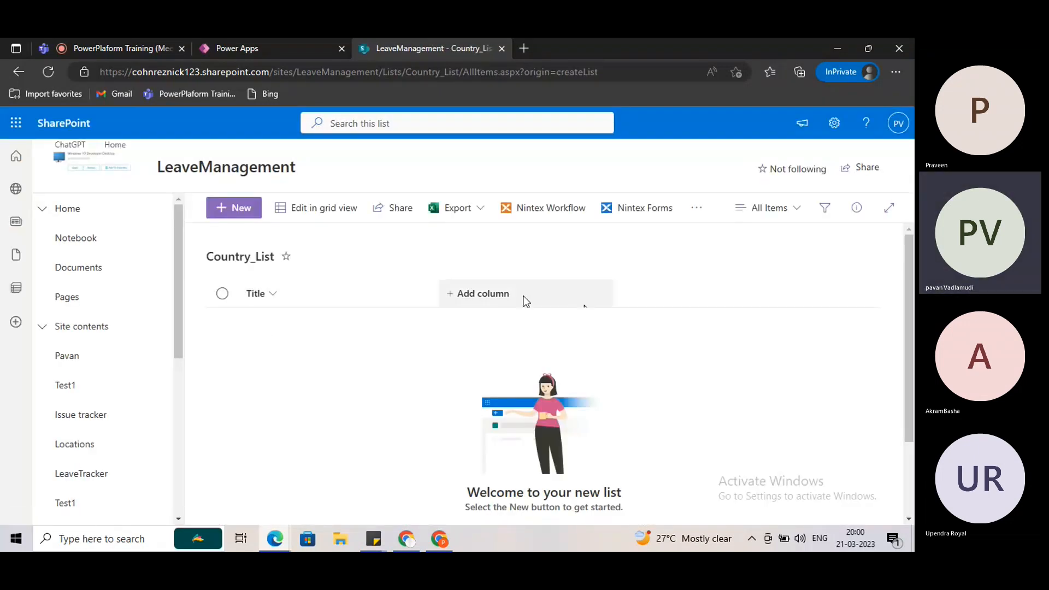
# - Add a single line of text column named State to Country_List
pyautogui.click(487, 297)
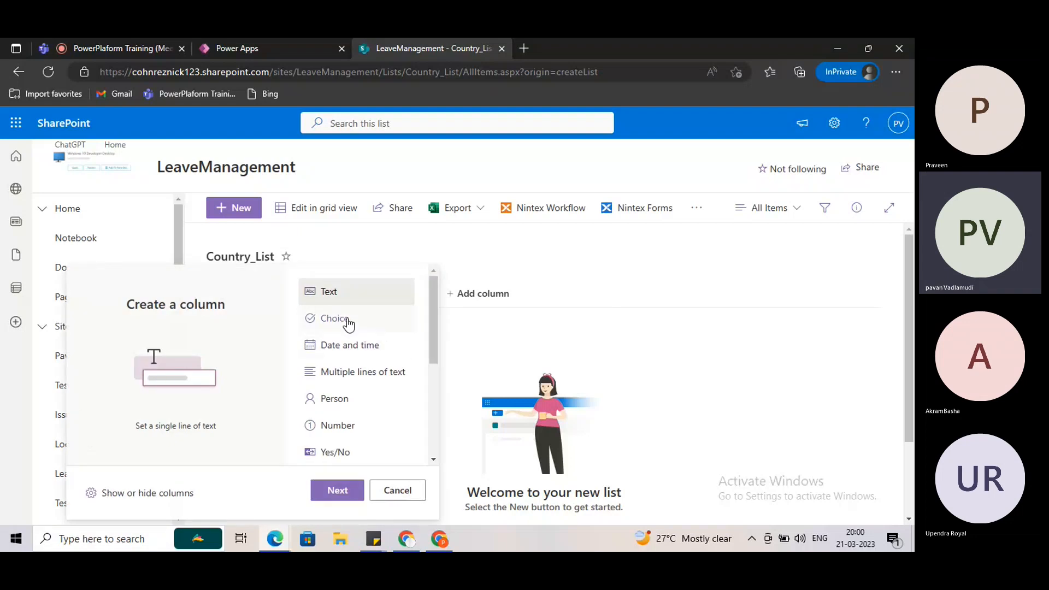
pyautogui.click(337, 491)
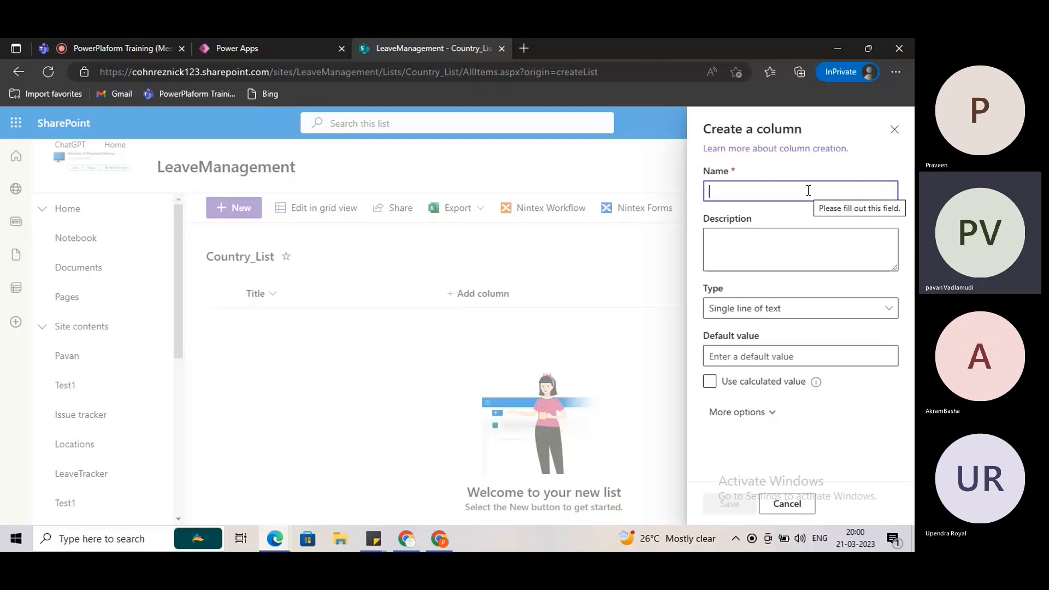
pyautogui.write('State')
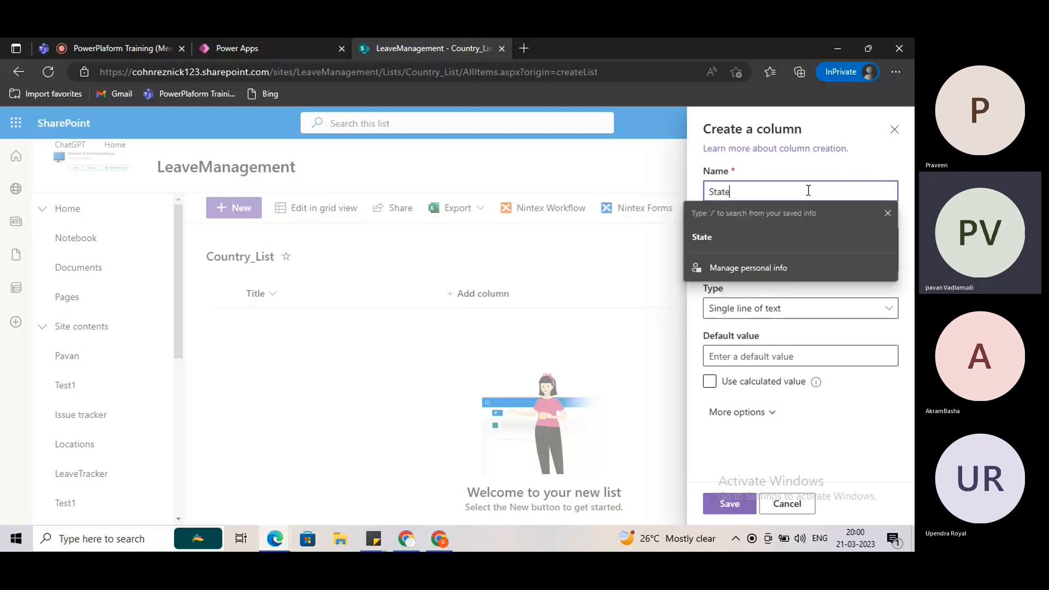
pyautogui.click(888, 214)
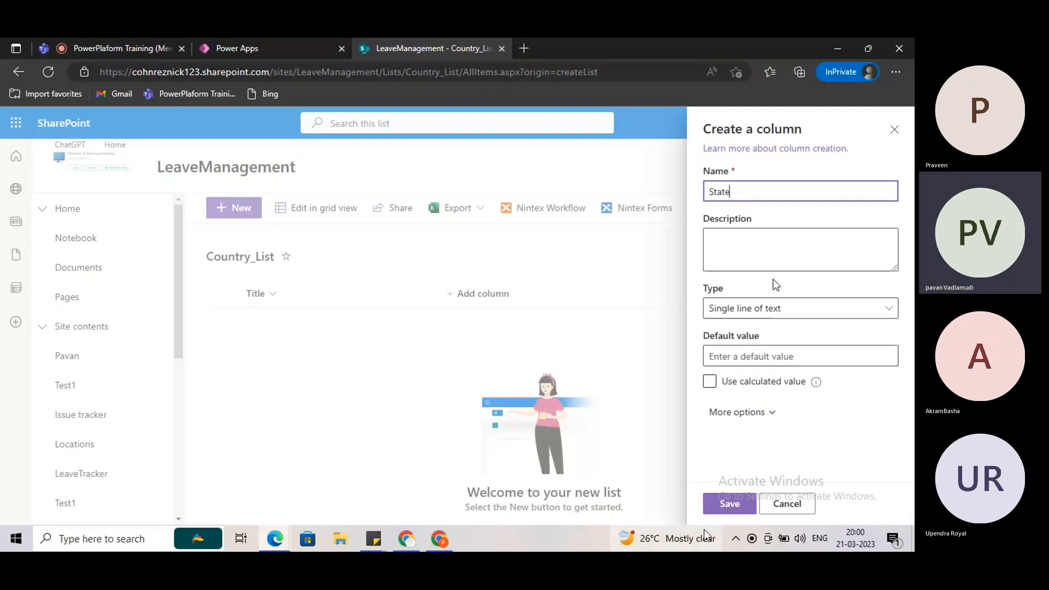
pyautogui.click(730, 503)
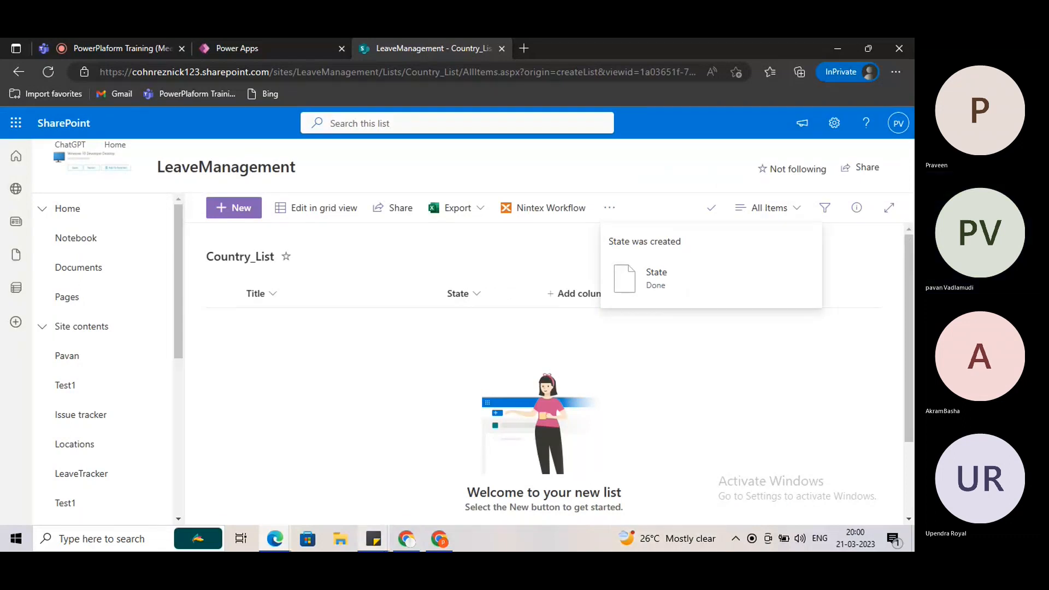
# - Rename the Title column of Country_List to Country
pyautogui.moveTo(373, 541)
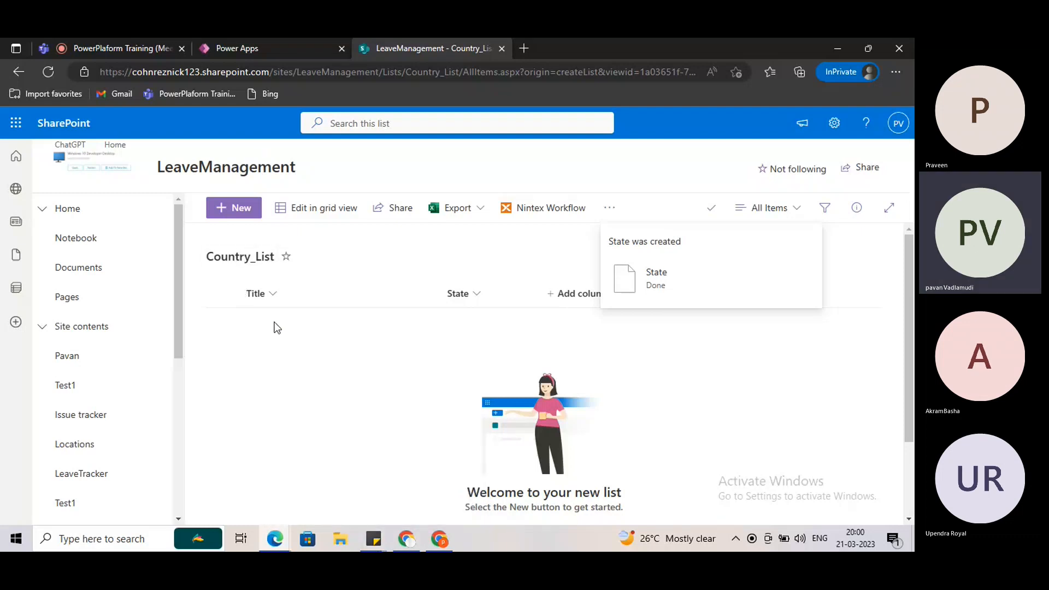
pyautogui.click(270, 293)
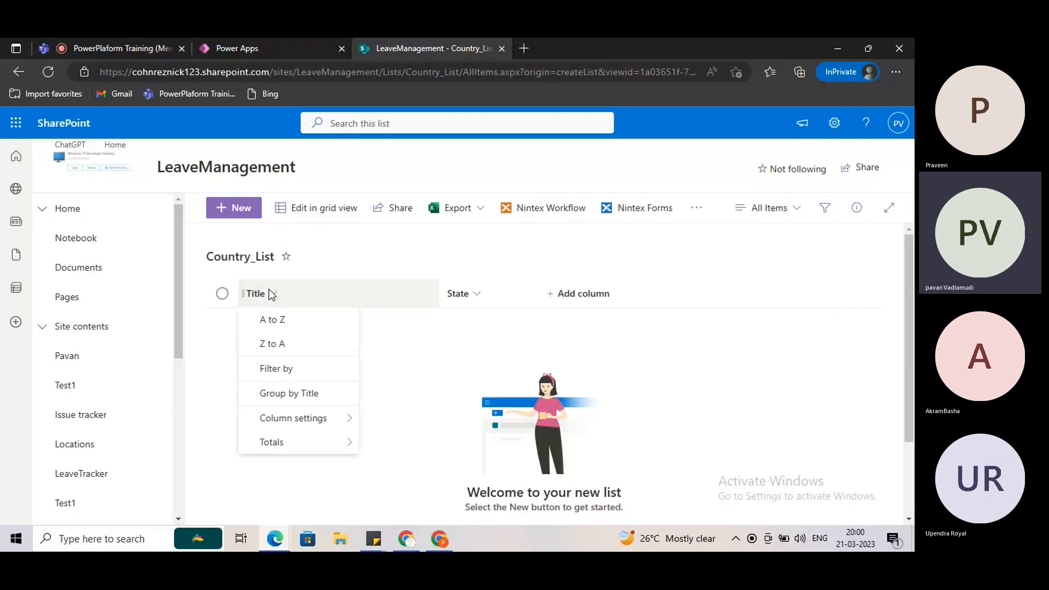
pyautogui.moveTo(350, 424)
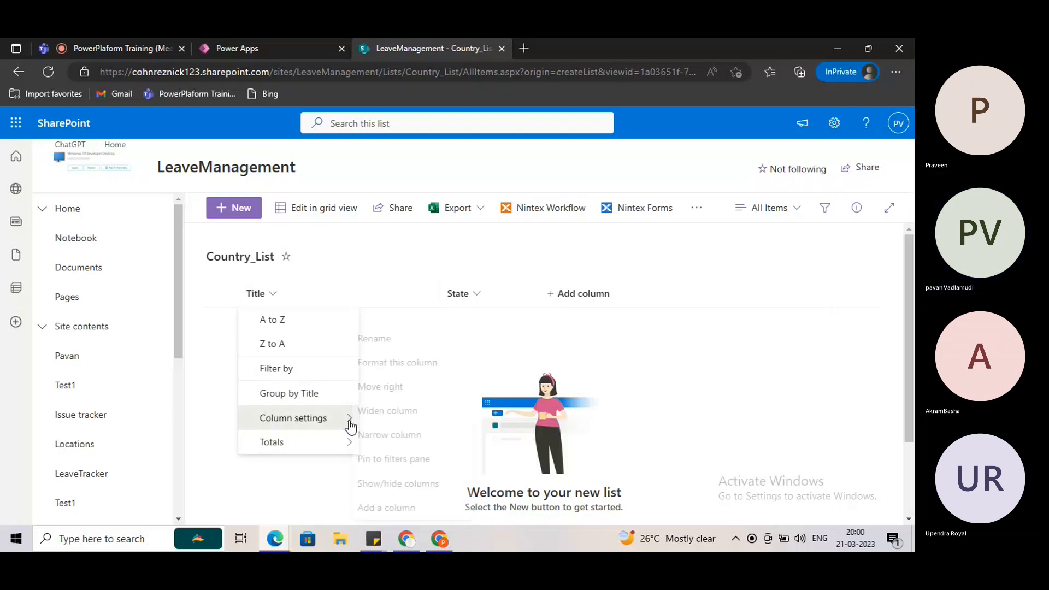
pyautogui.click(396, 339)
pyautogui.write('Country')
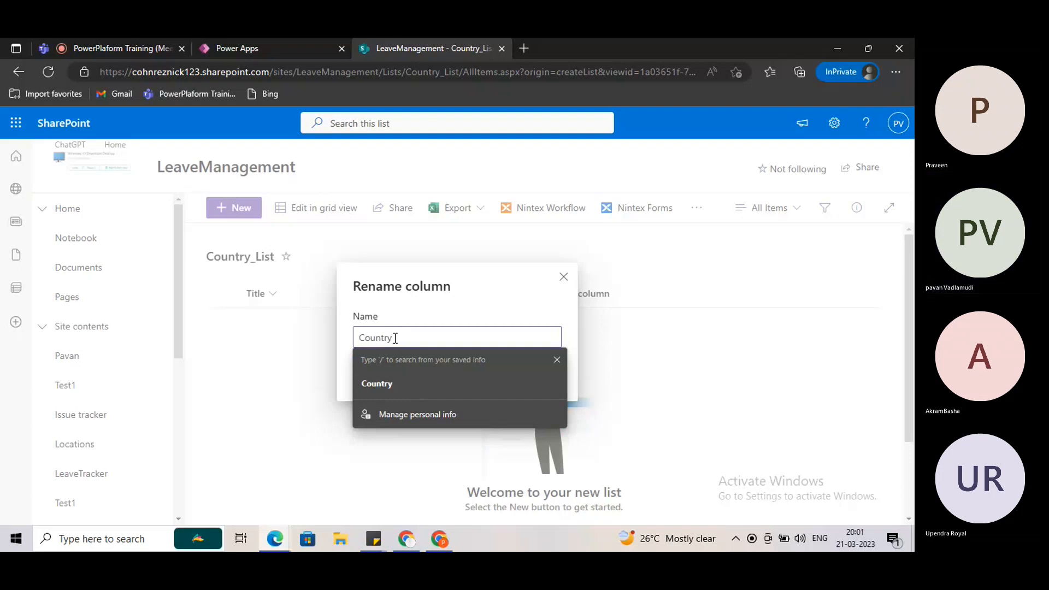
pyautogui.click(513, 303)
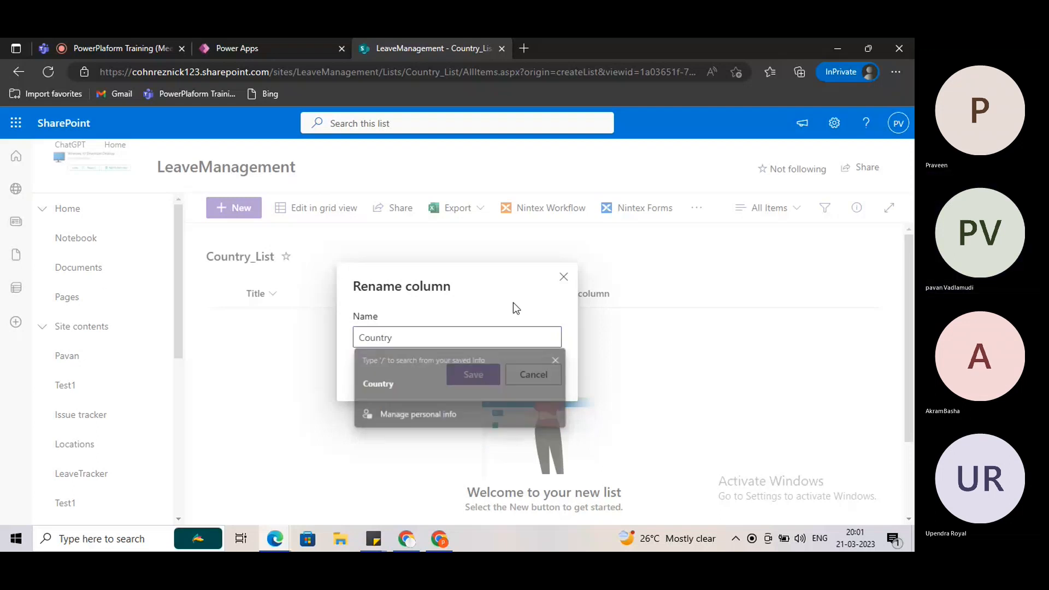
pyautogui.click(474, 375)
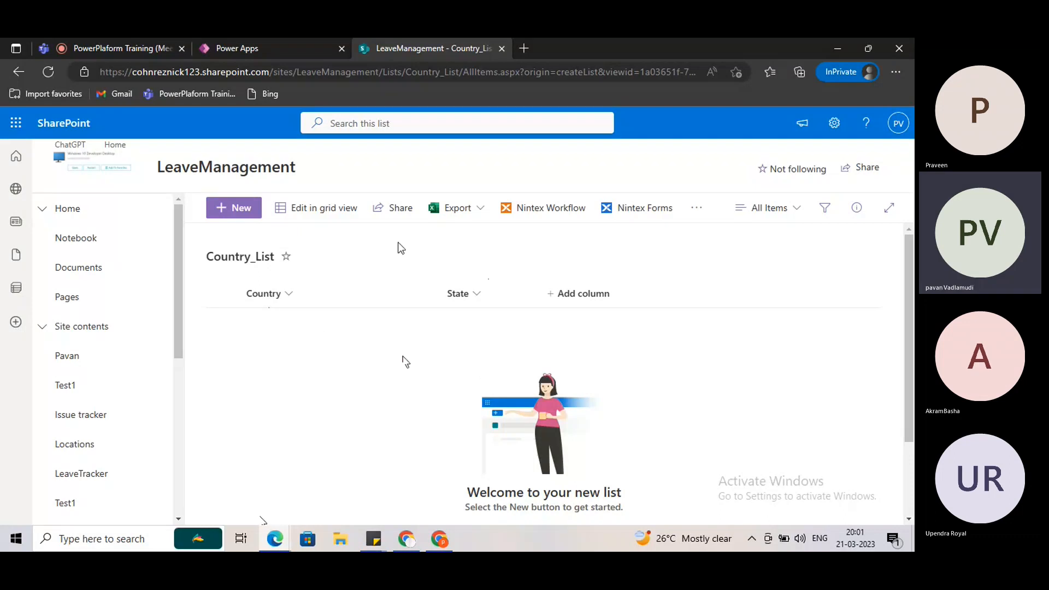
# - Switch to the Power Apps preview, check the Country combo box's choices and add Item 1 to the selection
pyautogui.click(243, 46)
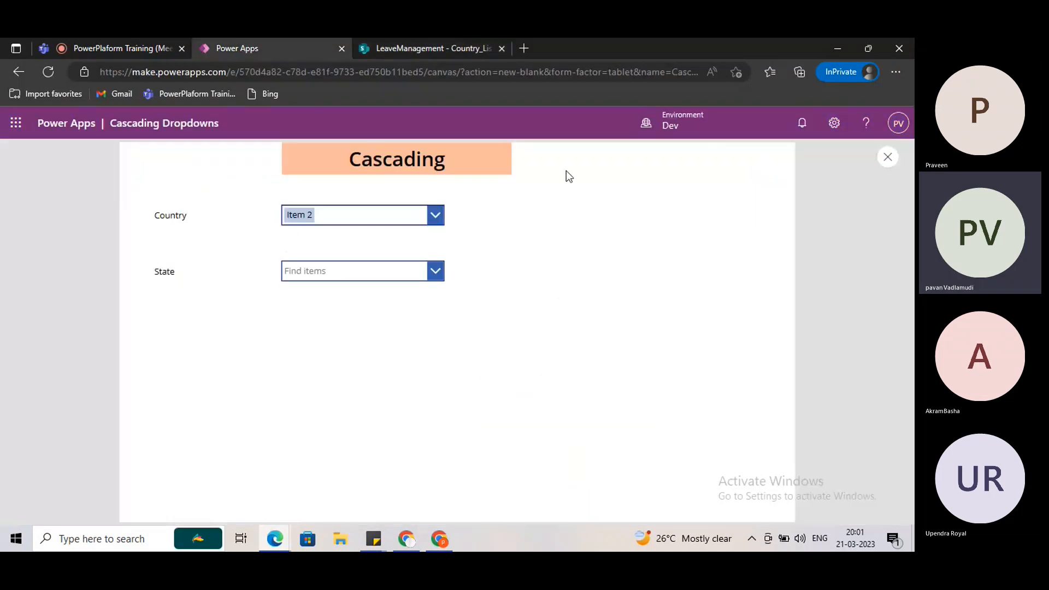
pyautogui.click(435, 215)
pyautogui.click(450, 236)
pyautogui.click(435, 216)
pyautogui.click(396, 252)
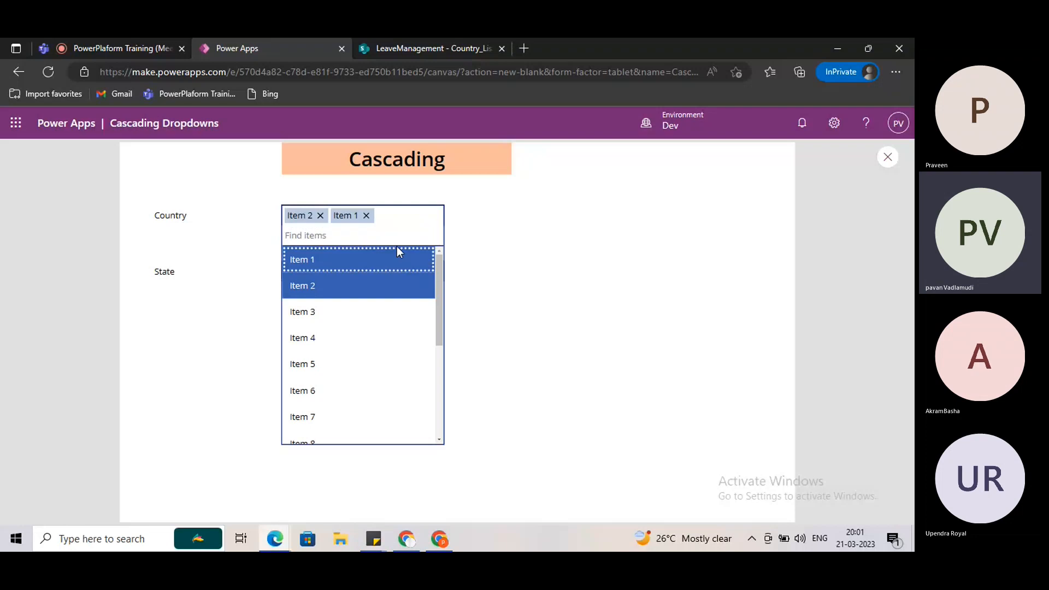
pyautogui.click(337, 273)
pyautogui.click(337, 273)
pyautogui.click(606, 280)
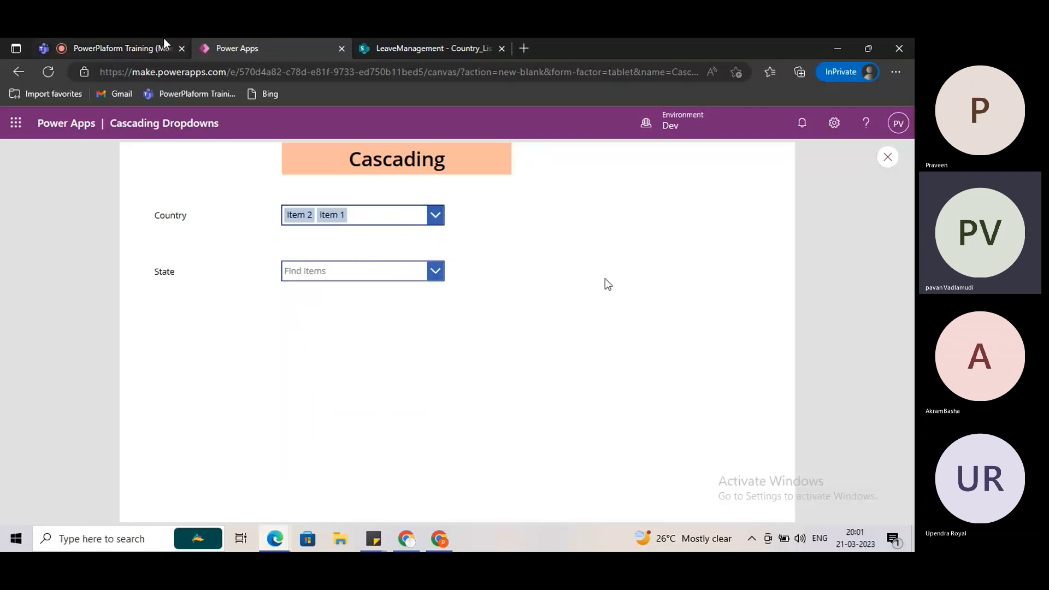
# - Switch to the SharePoint Country_List and, in grid view, add a row with Country India and State Andhra Pradesh
pyautogui.click(397, 48)
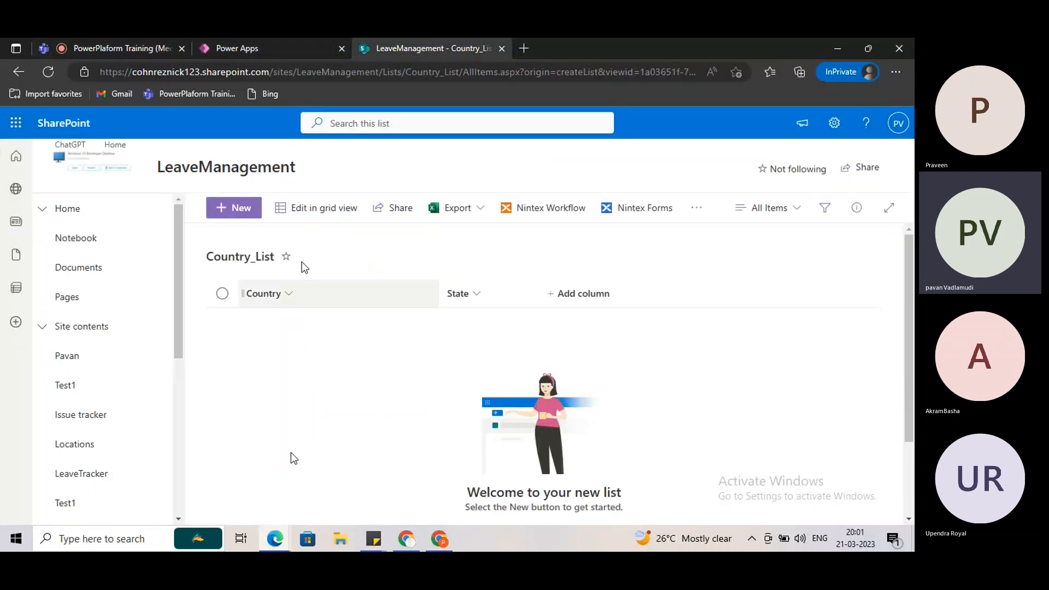
pyautogui.click(295, 208)
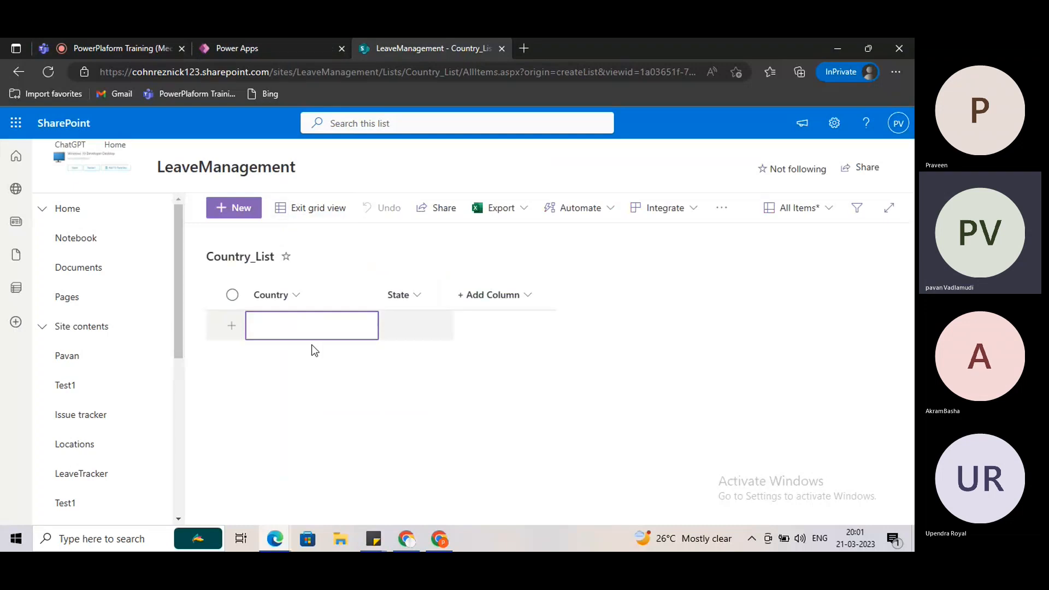
pyautogui.click(310, 315)
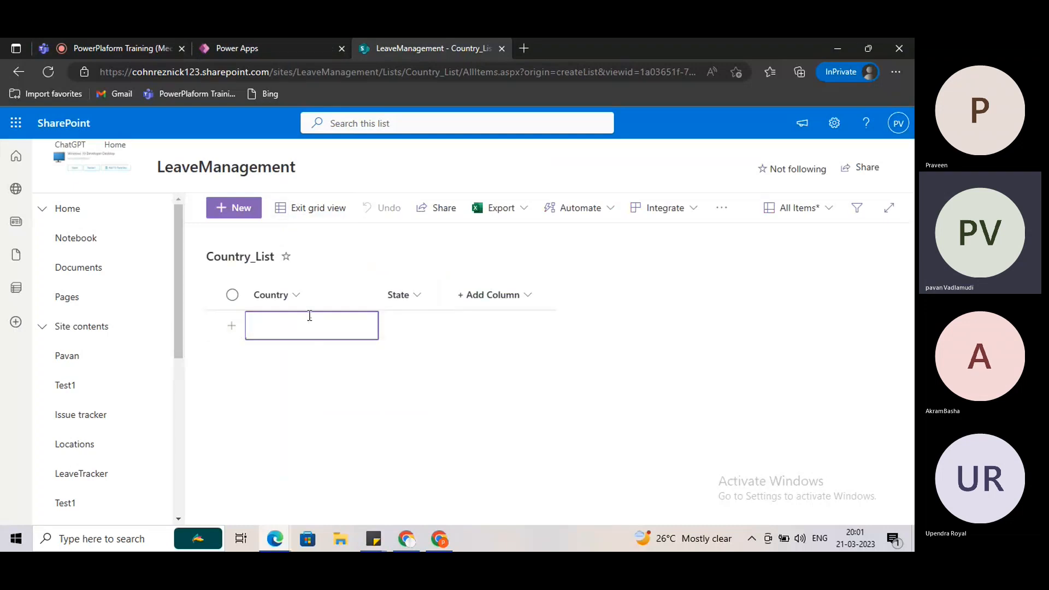
pyautogui.write('INdi')
pyautogui.press('BackSpace')
pyautogui.press('BackSpace')
pyautogui.press('BackSpace')
pyautogui.press('BackSpace')
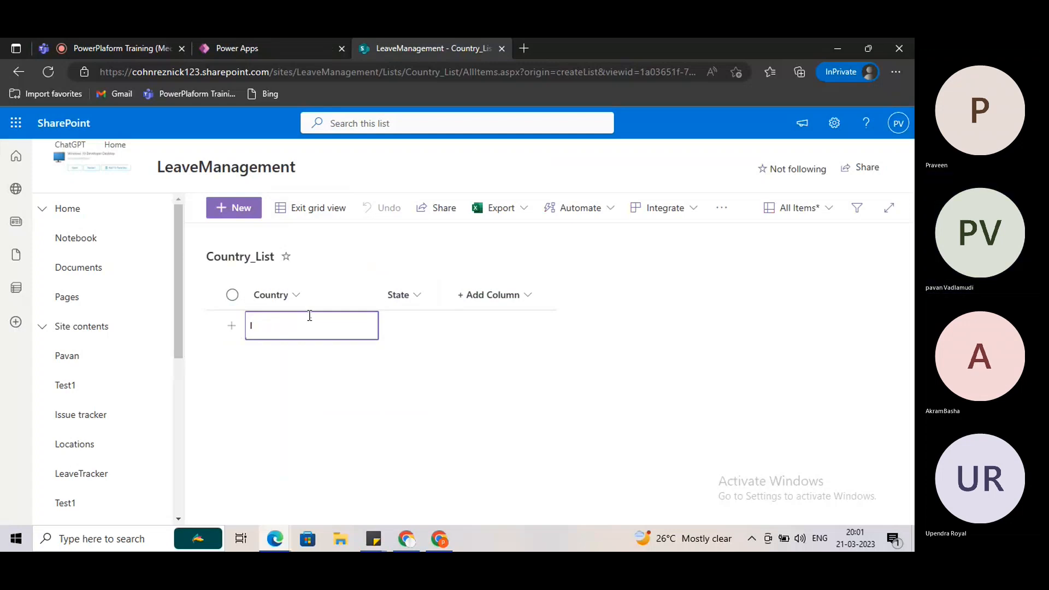
pyautogui.write('ndia')
pyautogui.press('Tab')
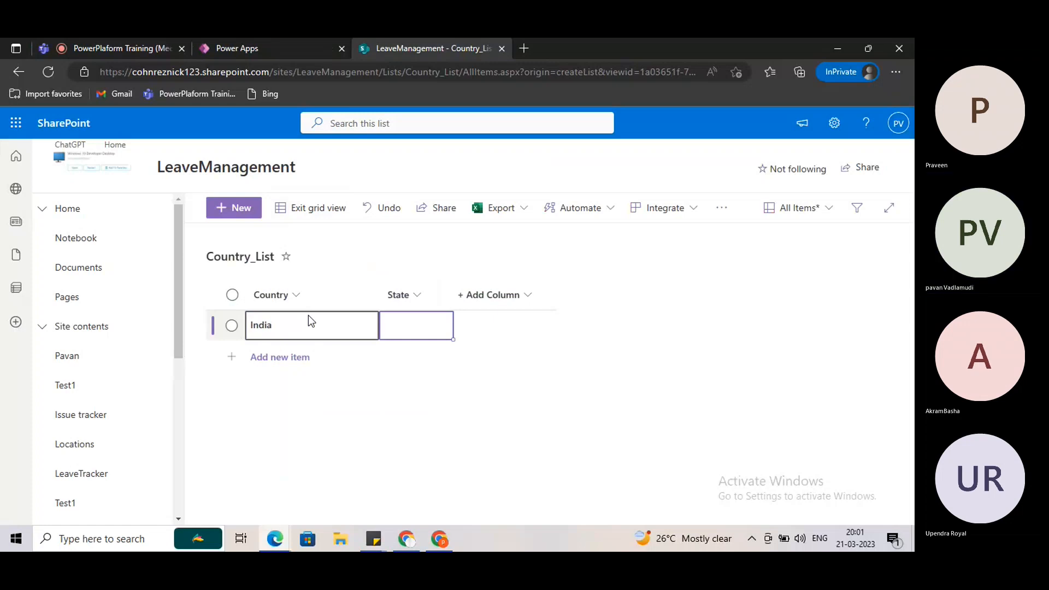
pyautogui.write('Andhr')
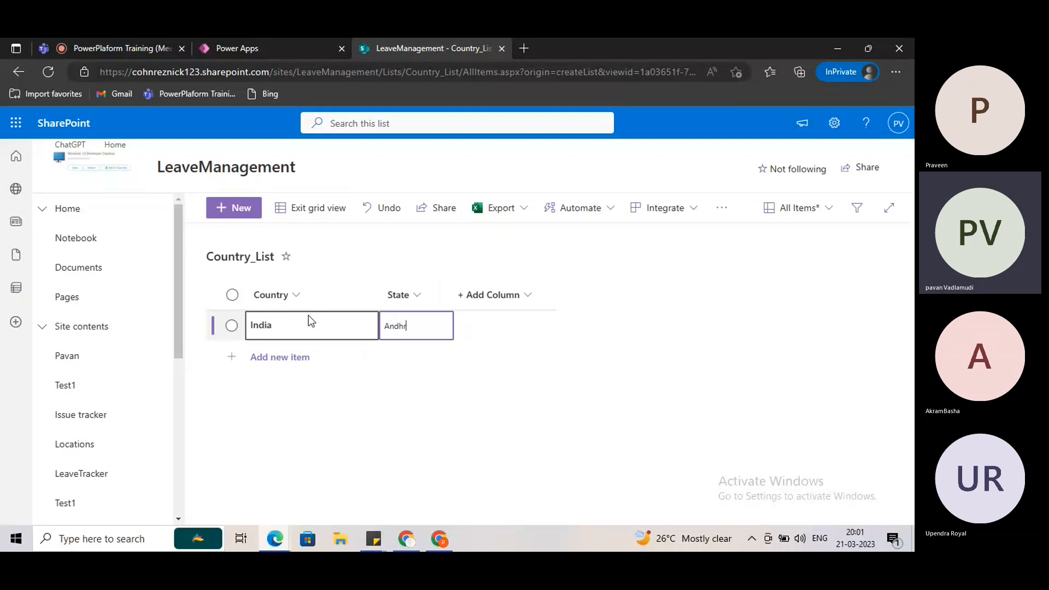
pyautogui.write('a P')
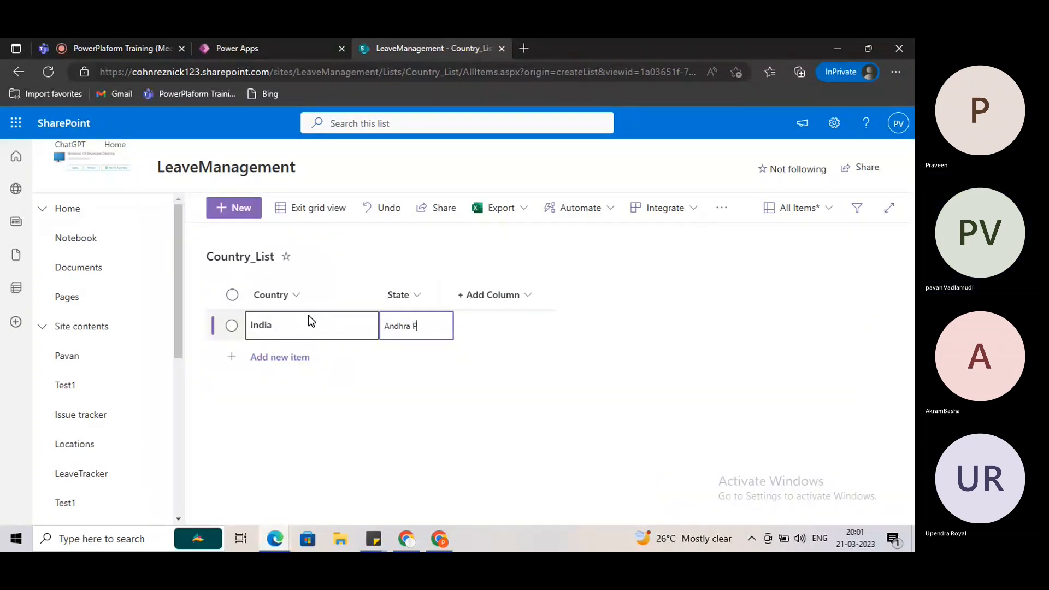
pyautogui.write('radesh')
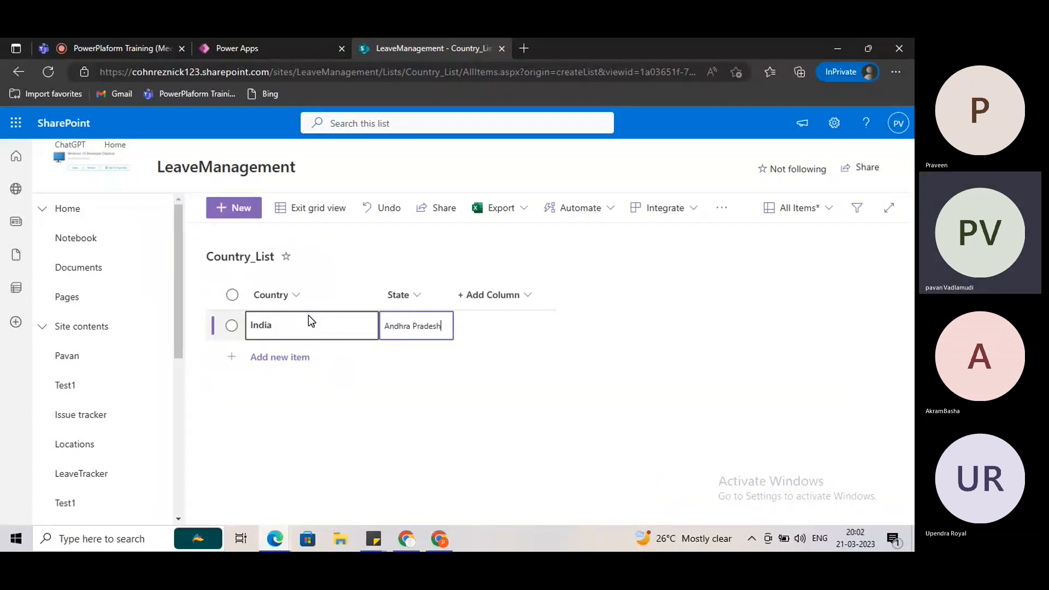
# - Add a second row to Country_List with Country India and State Karnataka
pyautogui.click(311, 358)
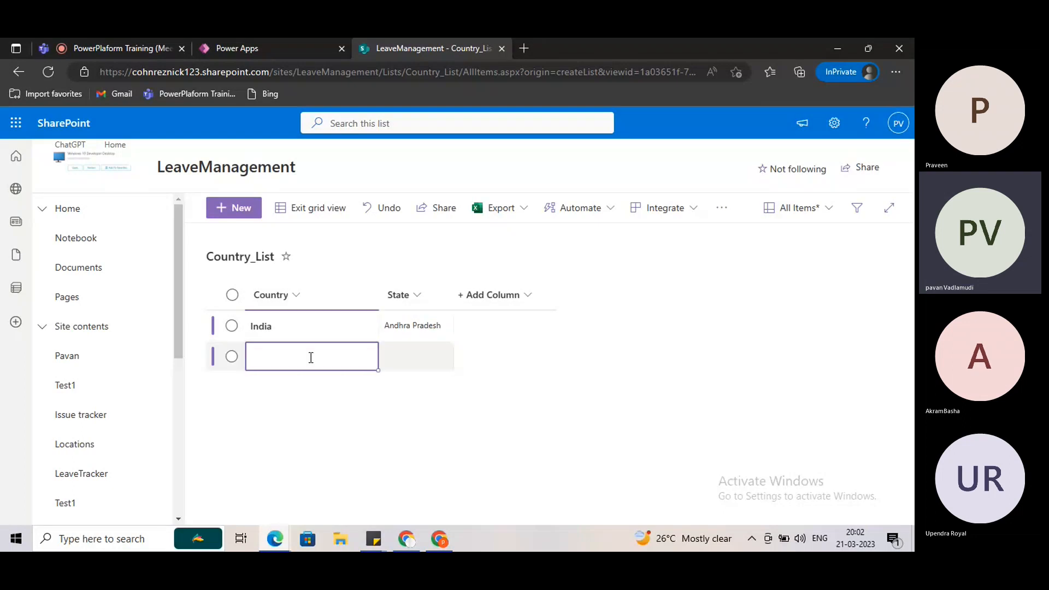
pyautogui.write('India')
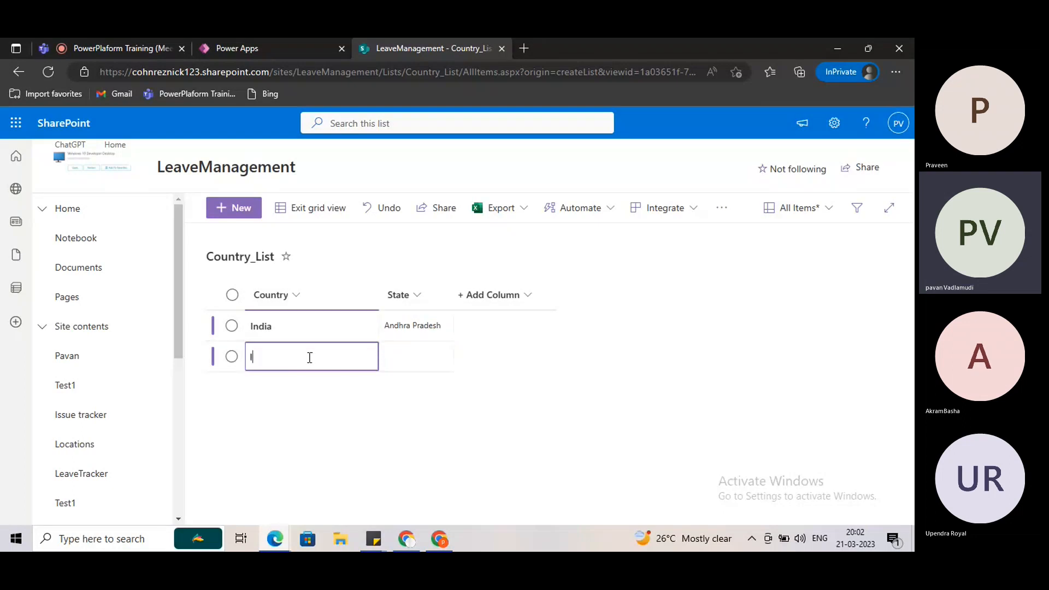
pyautogui.press('Tab')
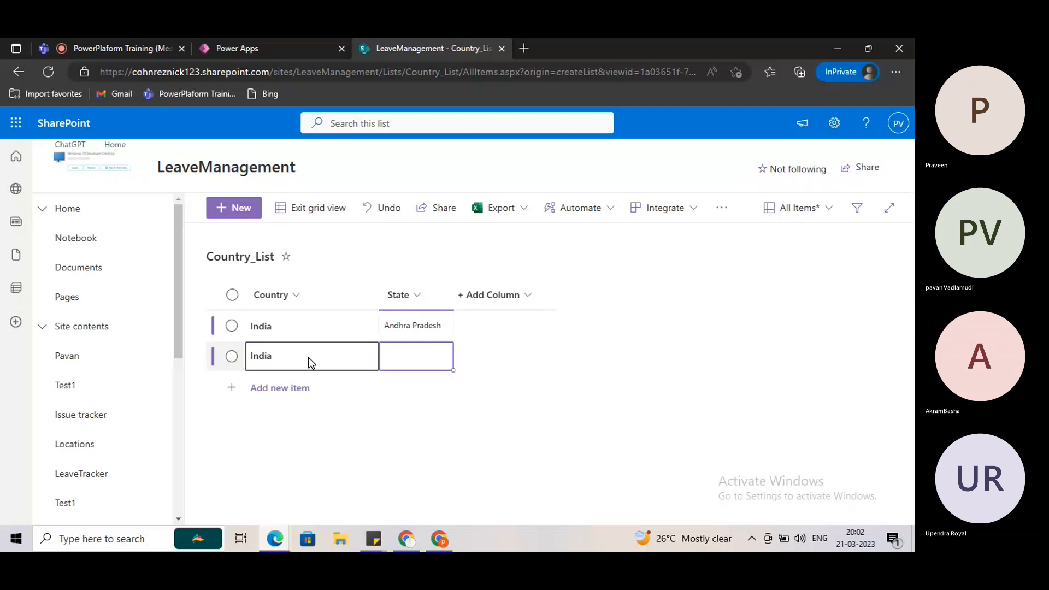
pyautogui.write('Karnataka')
# - Add a third row to Country_List with Country India and State Telangana
pyautogui.click(270, 398)
pyautogui.write('I')
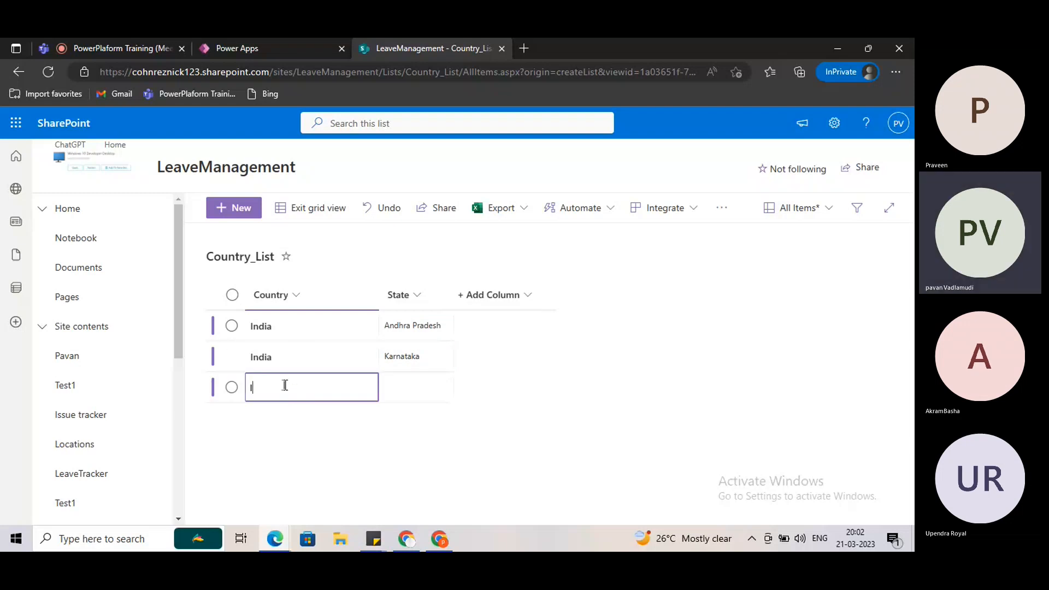
pyautogui.write('ndia')
pyautogui.click(424, 391)
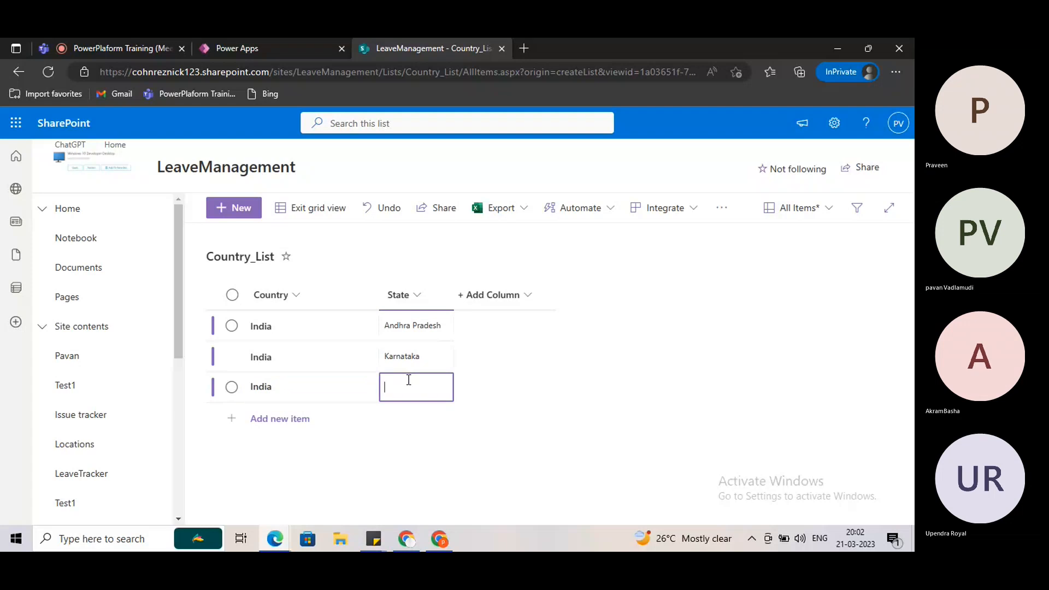
pyautogui.write('Te')
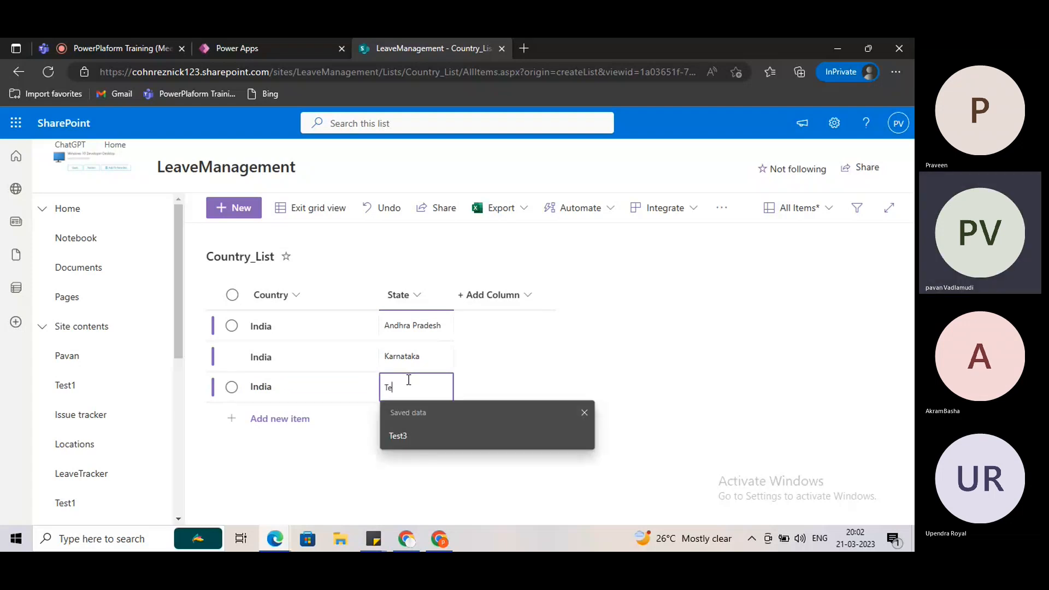
pyautogui.write('langana')
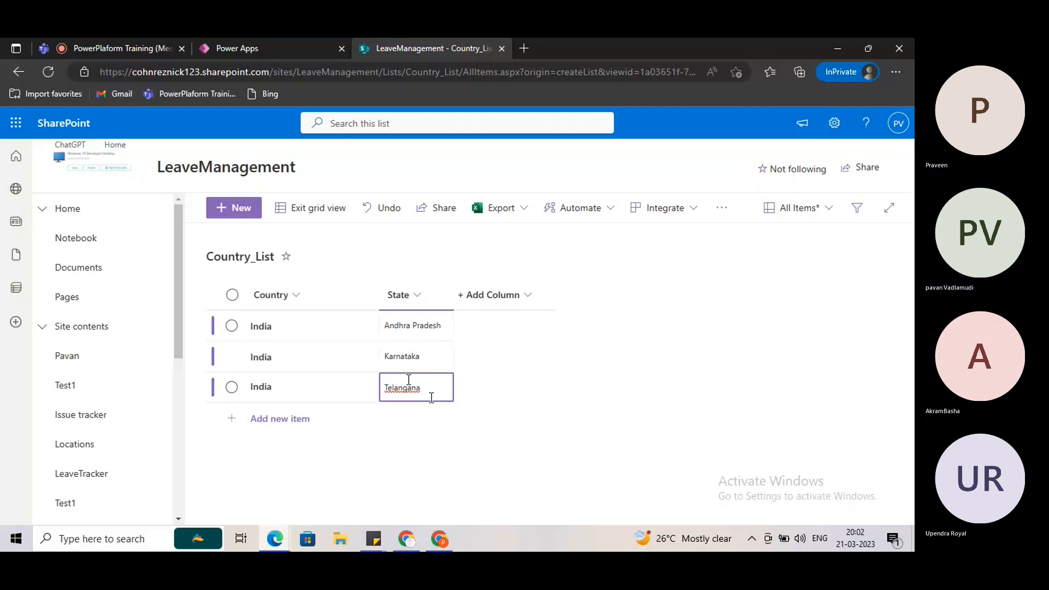
# - Add a fourth row to Country_List with Country India and State TamilNadu
pyautogui.click(290, 417)
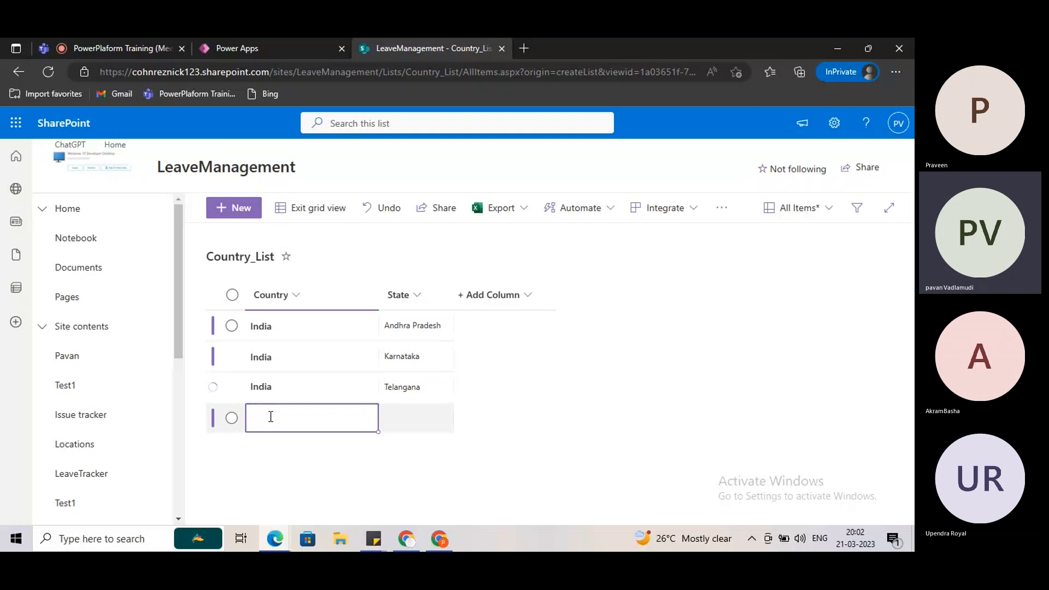
pyautogui.write('India')
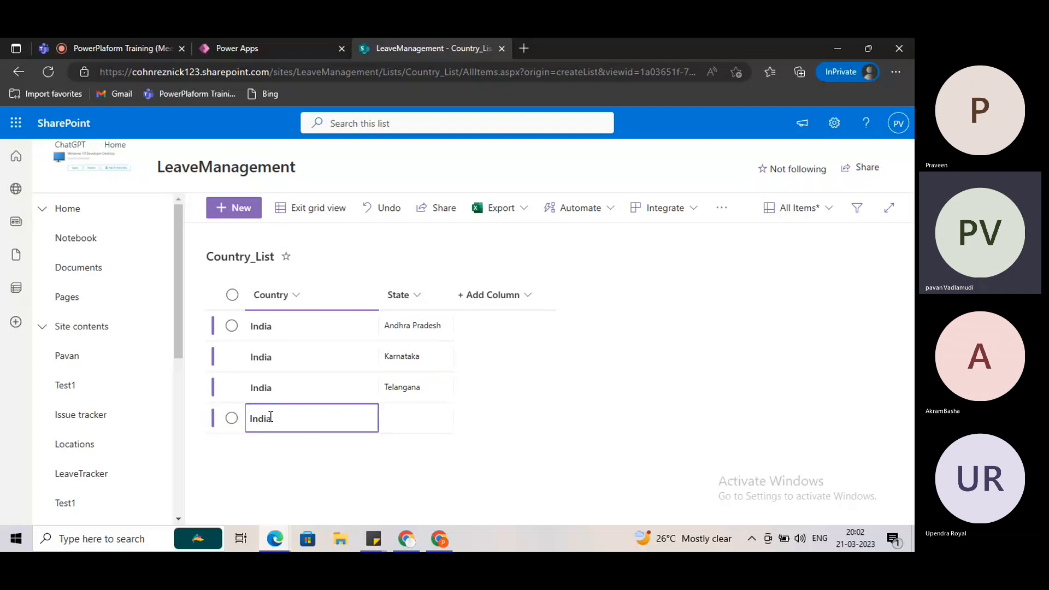
pyautogui.click(402, 417)
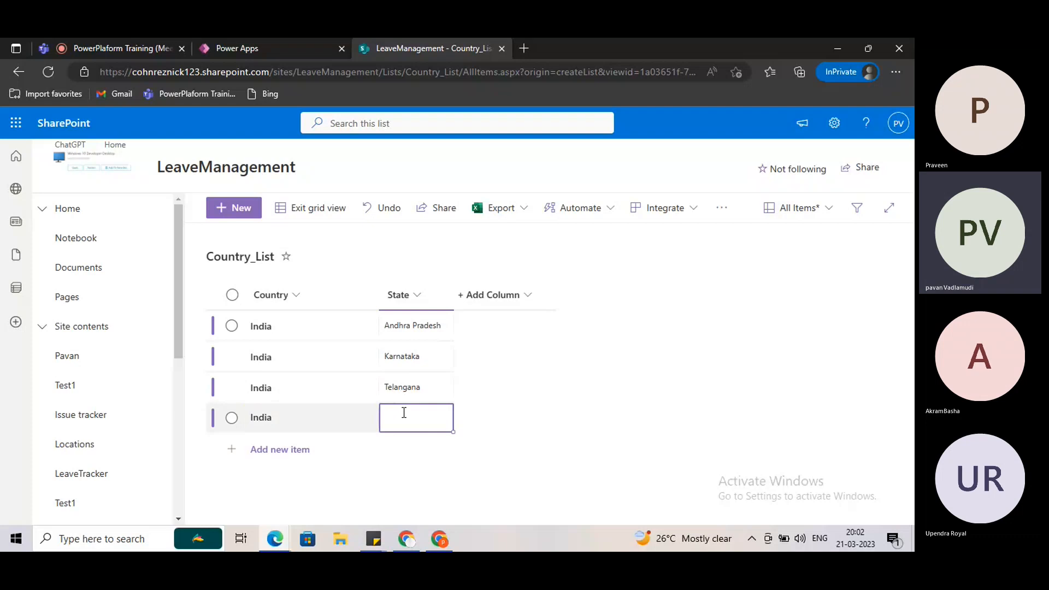
pyautogui.write('T')
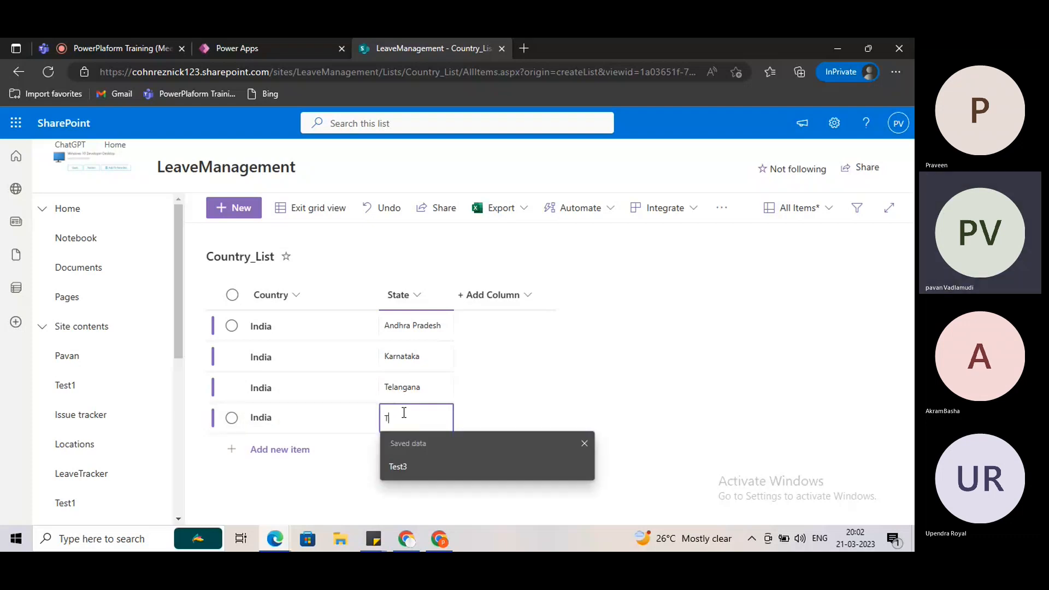
pyautogui.write('amil Nadu')
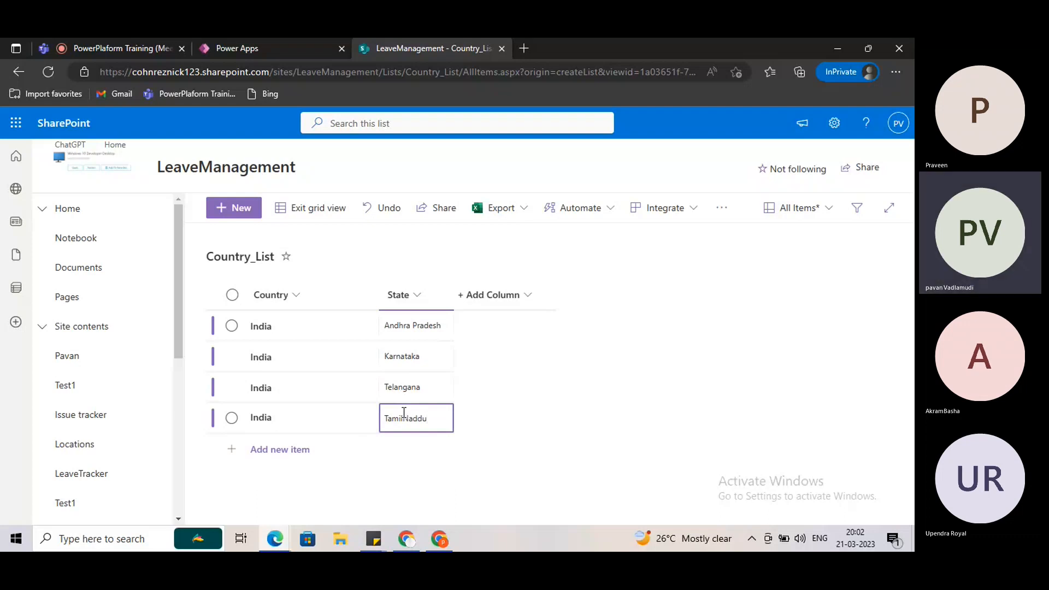
pyautogui.press('BackSpace')
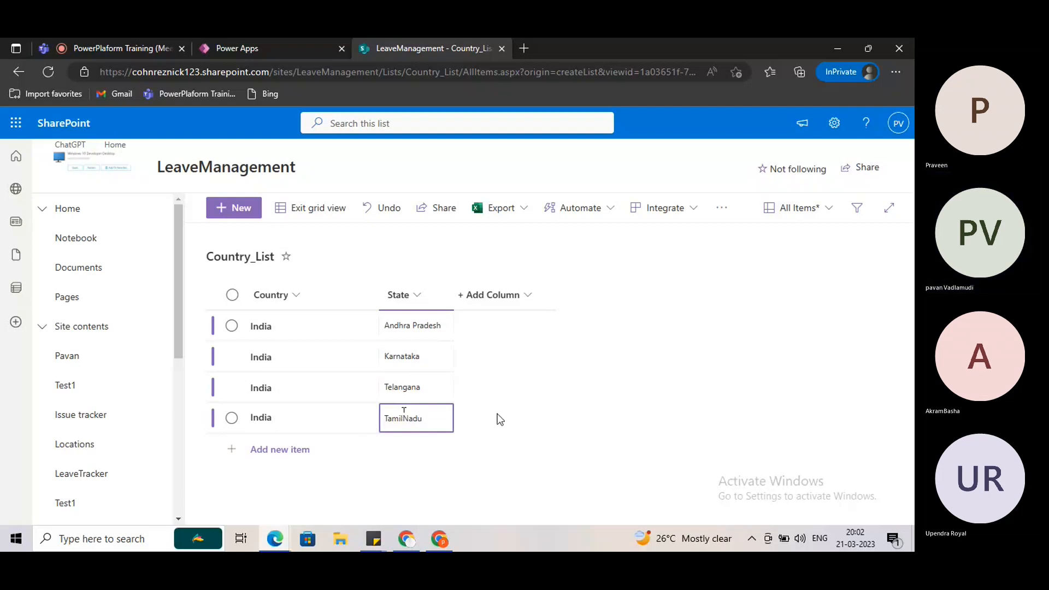
# - Add a fifth row to Country_List and set its Country to USA
pyautogui.click(303, 450)
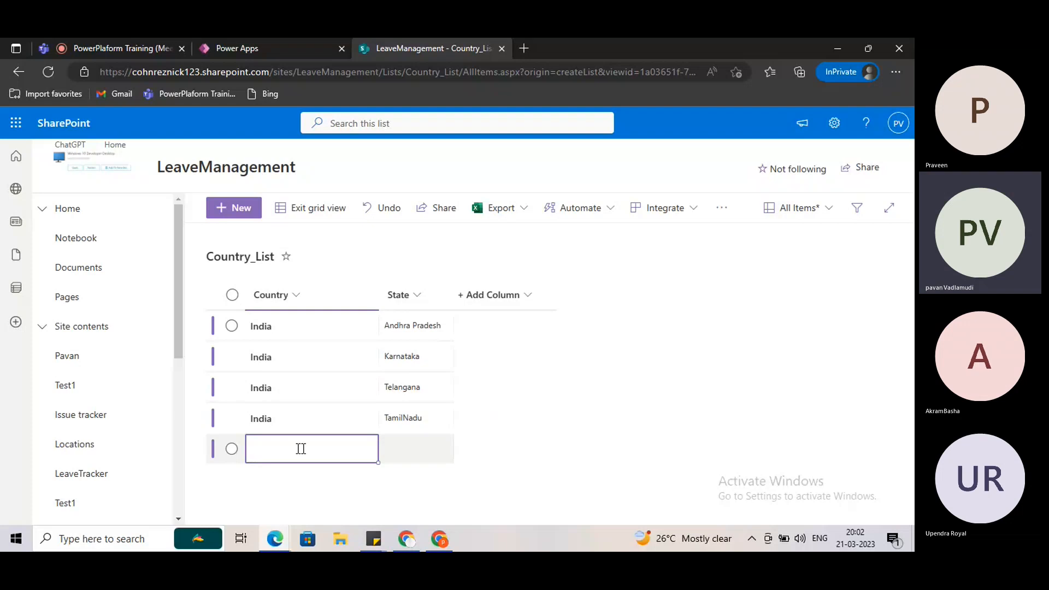
pyautogui.write('America')
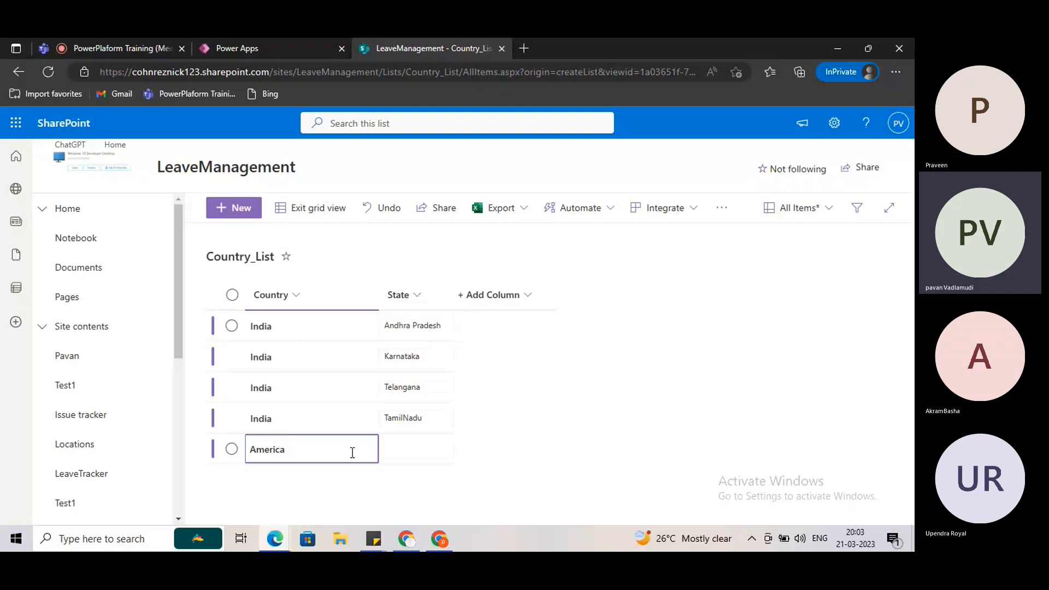
pyautogui.press('BackSpace')
pyautogui.press('BackSpace')
pyautogui.press('BackSpace')
pyautogui.press('BackSpace')
pyautogui.press('BackSpace')
pyautogui.press('BackSpace')
pyautogui.press('BackSpace')
pyautogui.write('UAS')
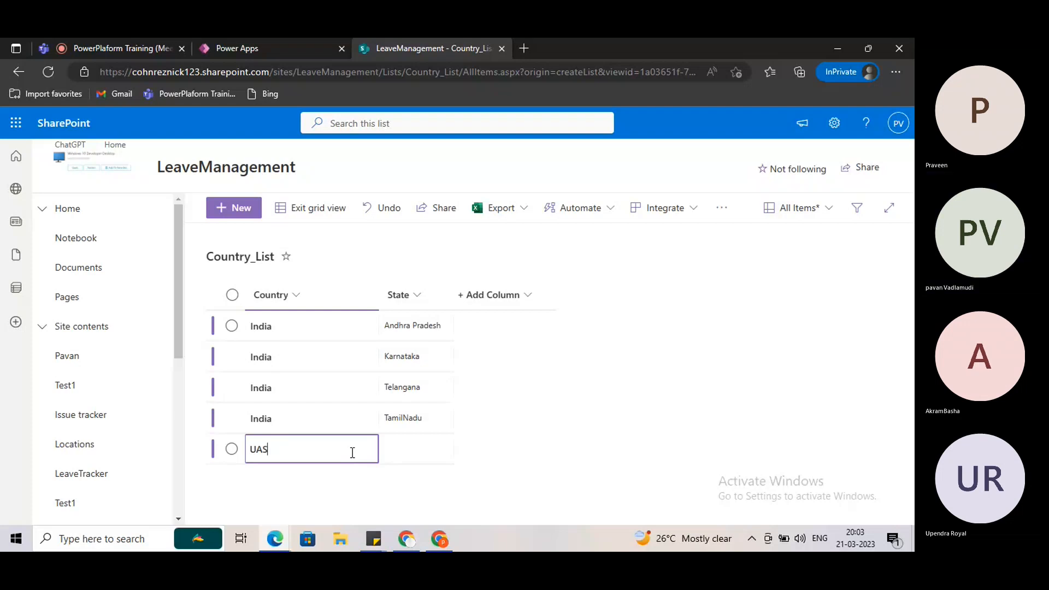
pyautogui.press('BackSpace')
pyautogui.press('BackSpace')
pyautogui.write('SA')
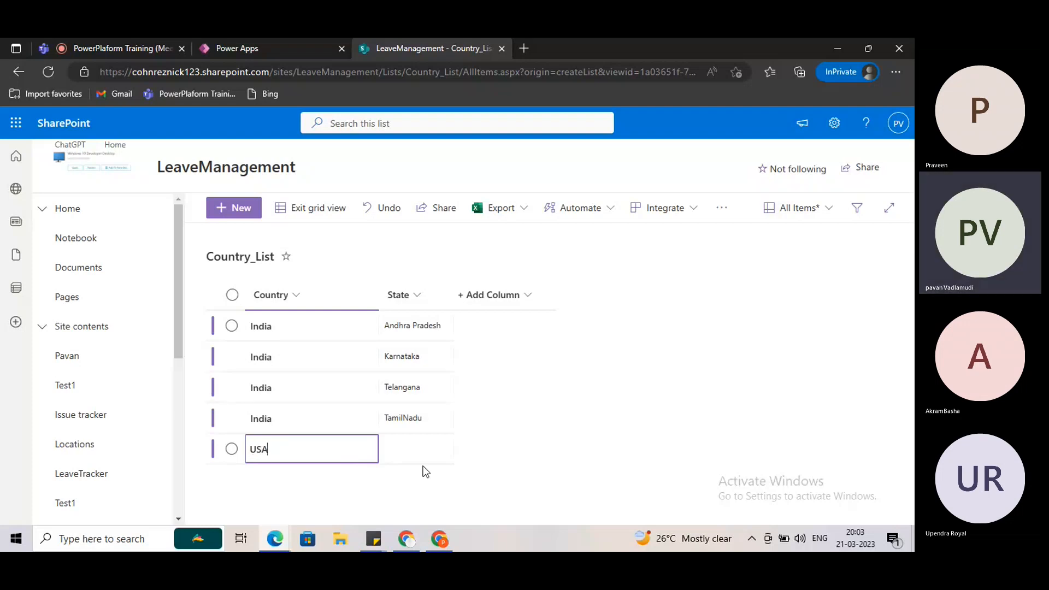
# - Set the State of the USA row in Country_List to California
pyautogui.click(395, 446)
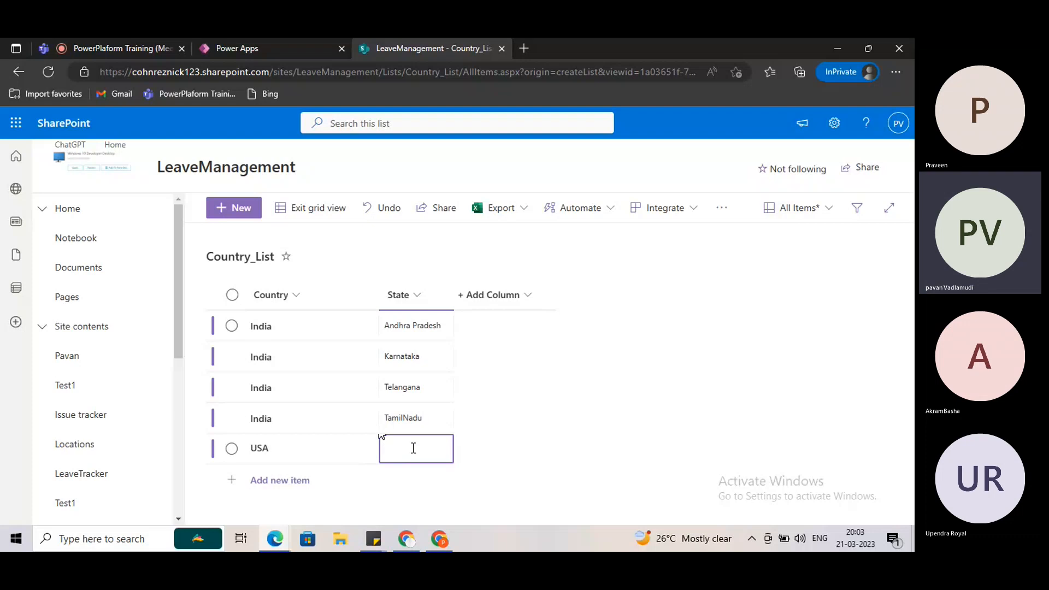
pyautogui.write('C')
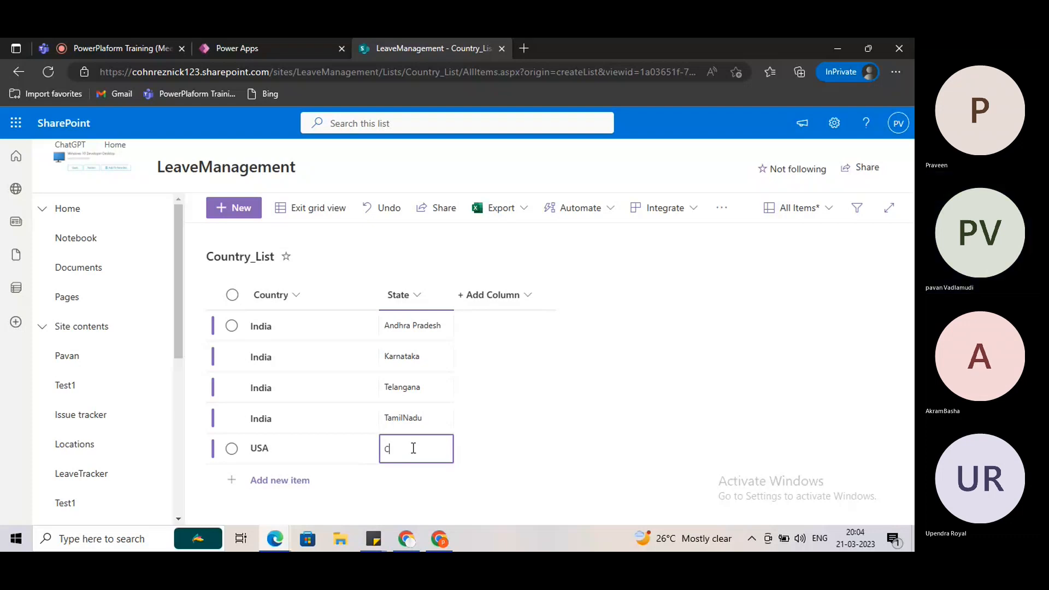
pyautogui.write('ali')
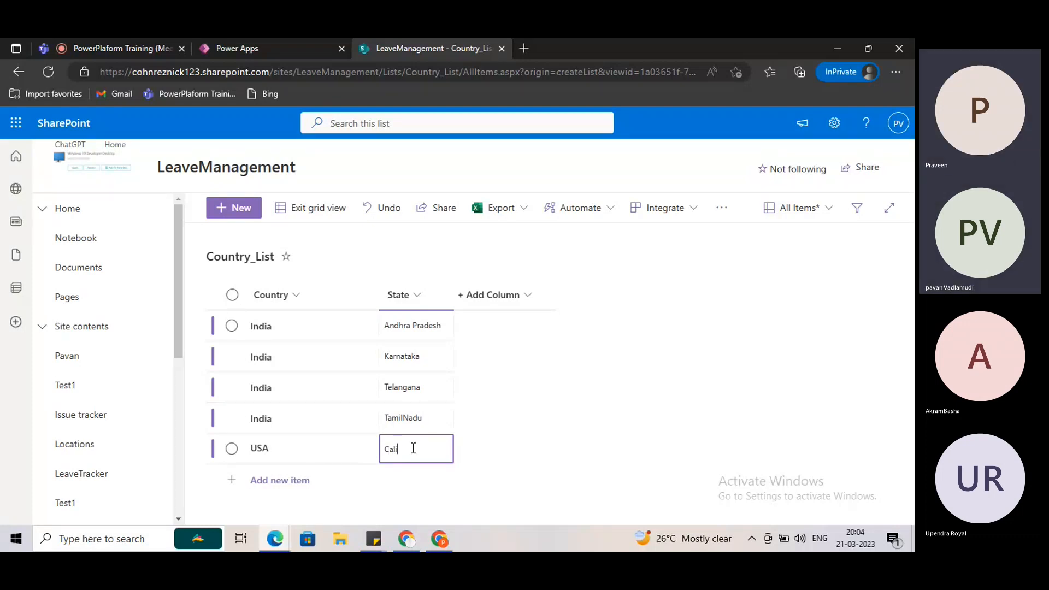
pyautogui.write('or')
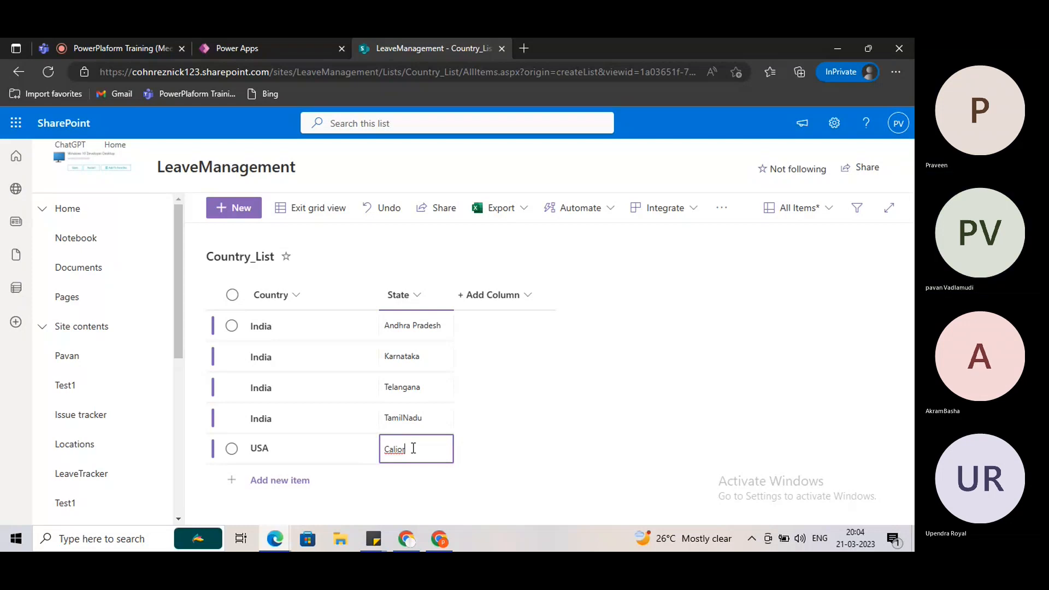
pyautogui.press('BackSpace')
pyautogui.press('BackSpace')
pyautogui.write('forn')
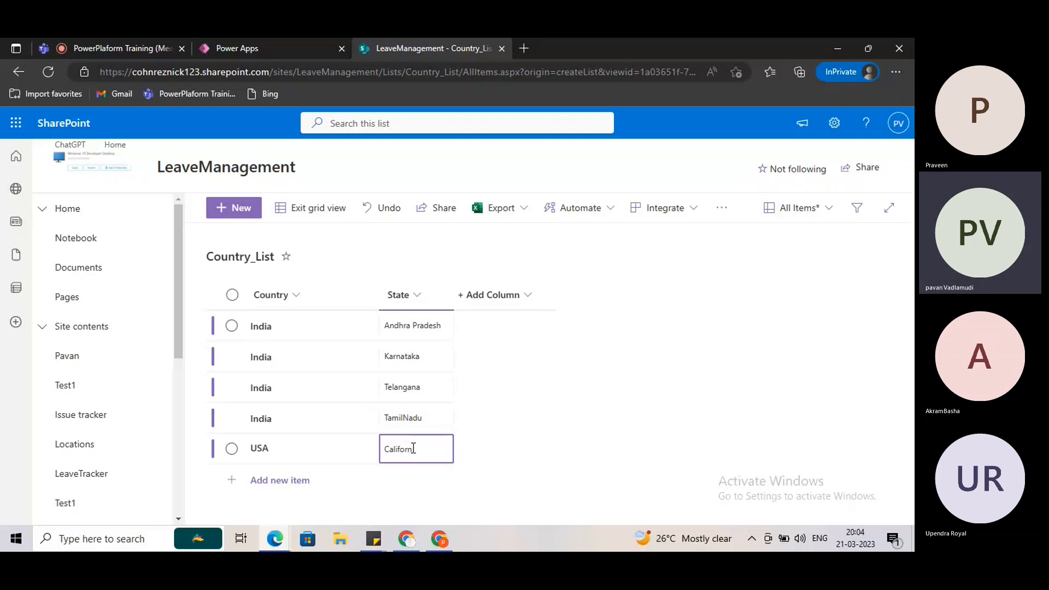
pyautogui.write('ia')
pyautogui.click(666, 397)
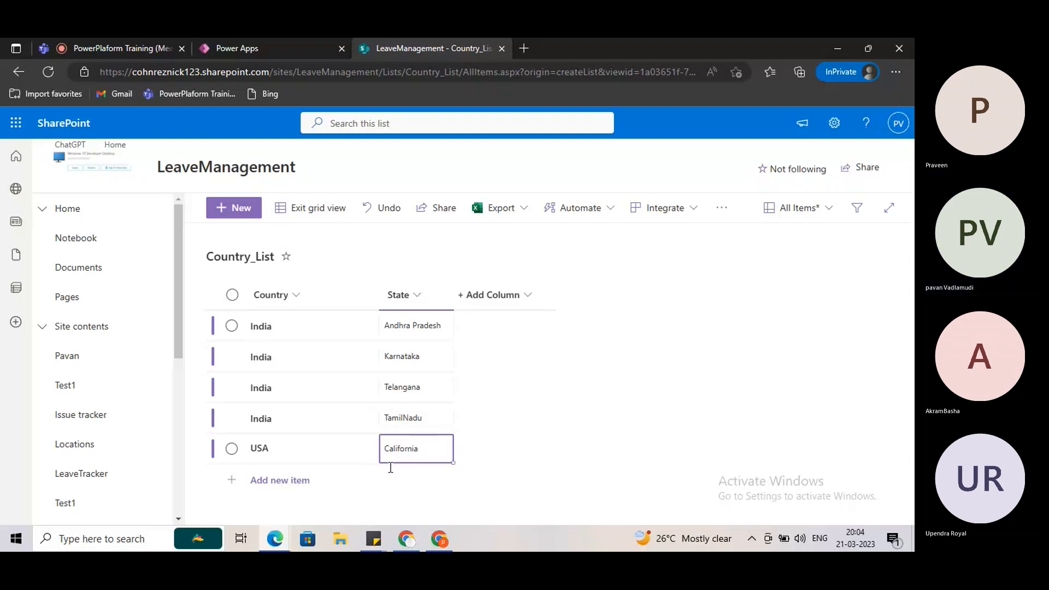
# - Add a sixth row to Country_List with Country USA and State Texas
pyautogui.click(311, 473)
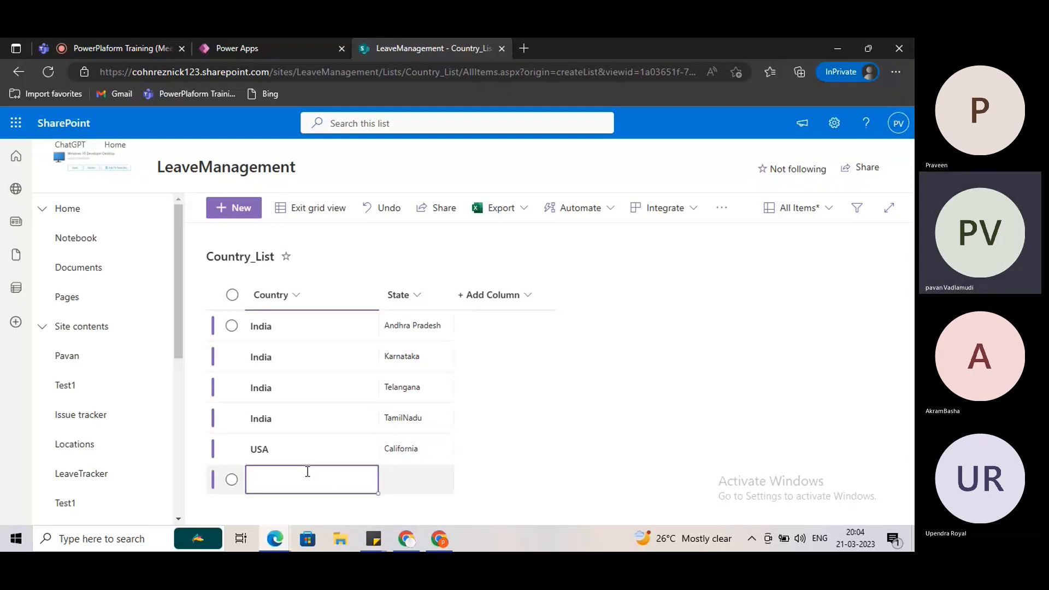
pyautogui.write('UA')
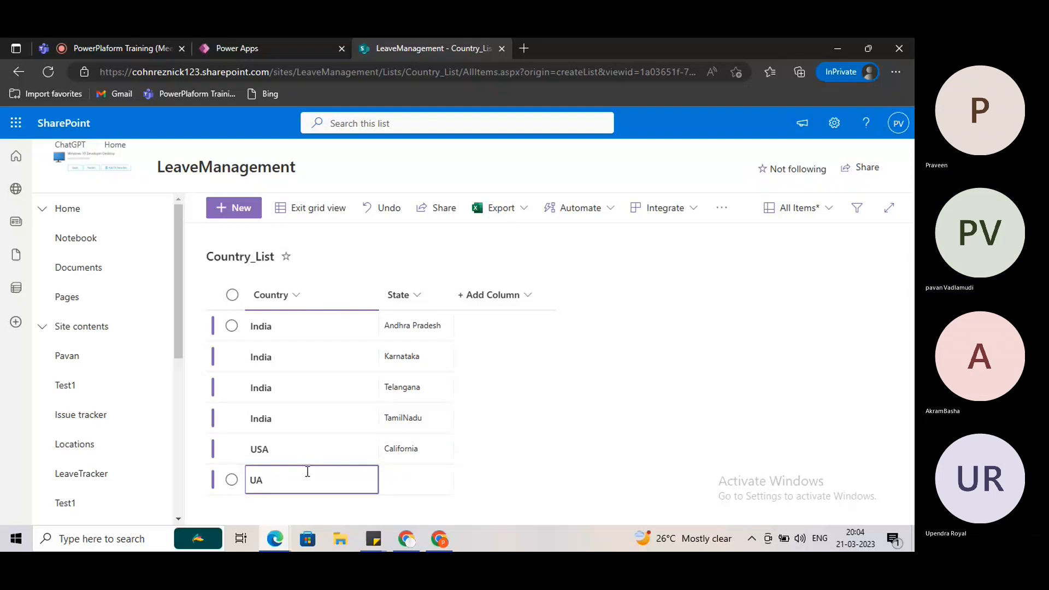
pyautogui.press('BackSpace')
pyautogui.write('SA')
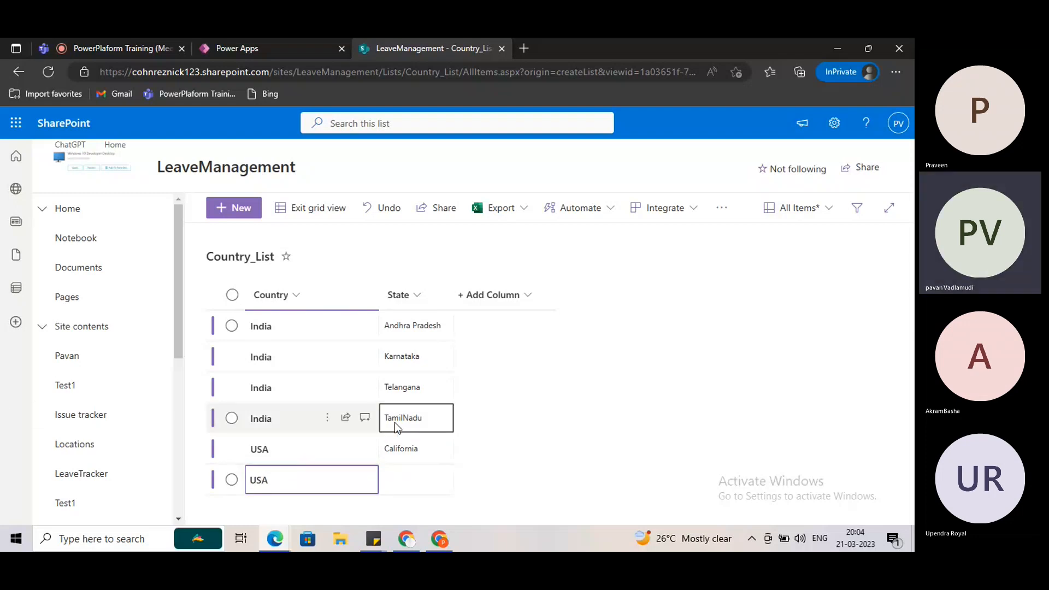
pyautogui.click(388, 493)
pyautogui.click(413, 476)
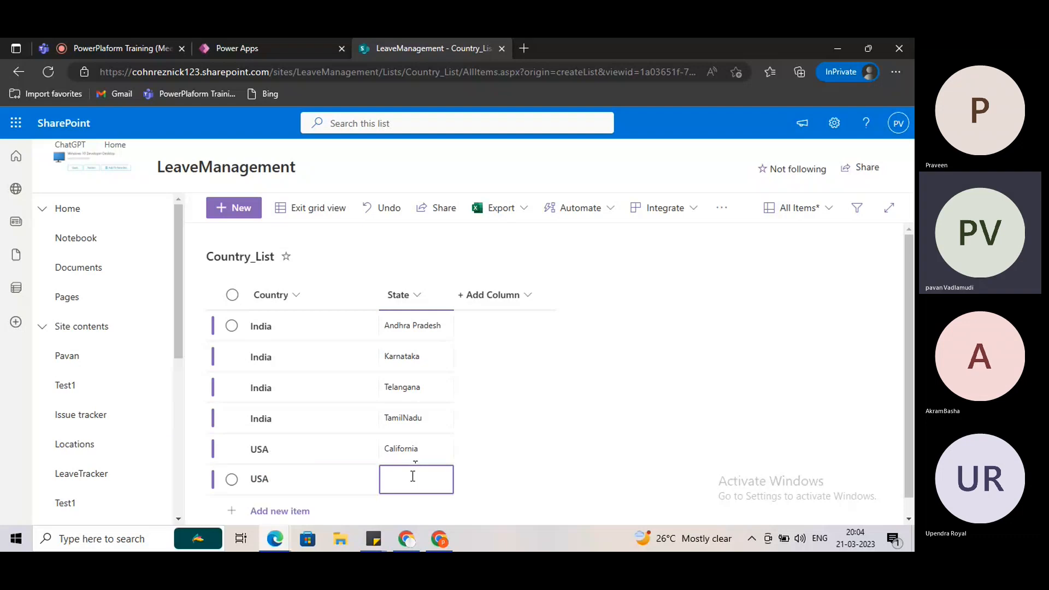
pyautogui.write('Texas')
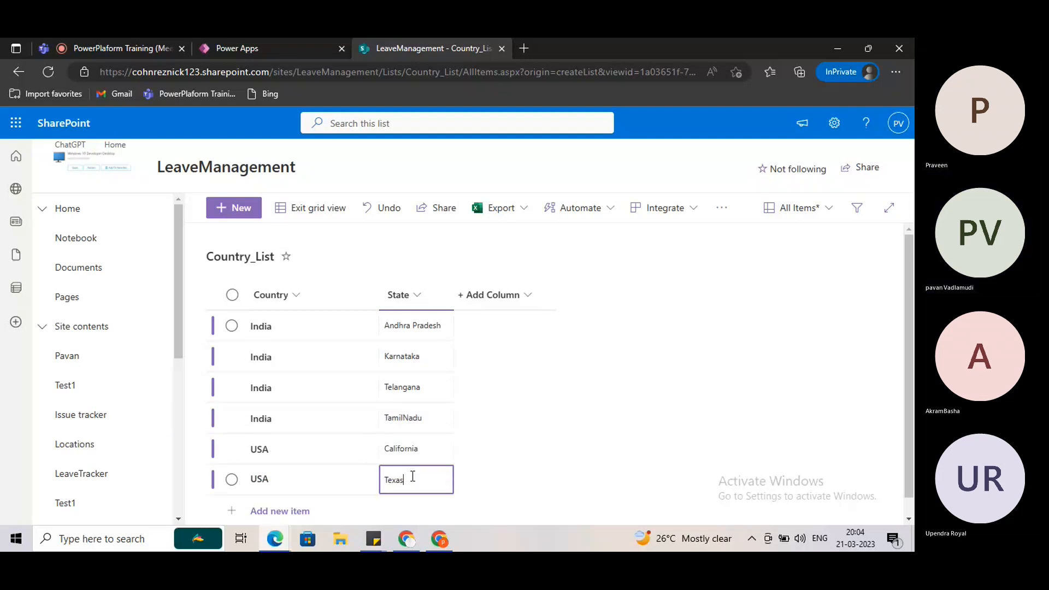
pyautogui.click(775, 388)
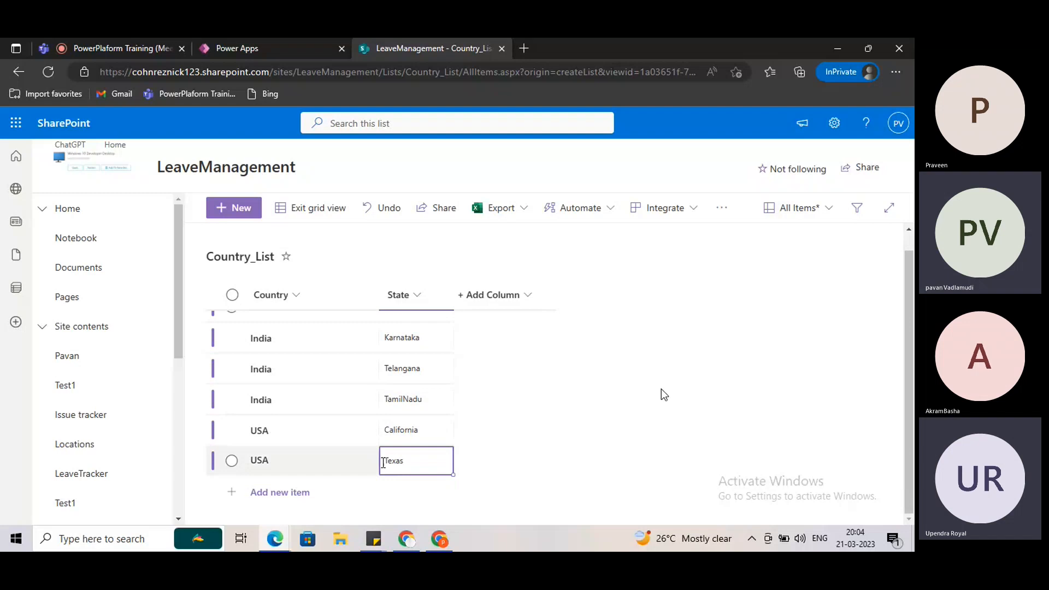
# - Add a seventh row to Country_List with Country UK and State London
pyautogui.click(305, 491)
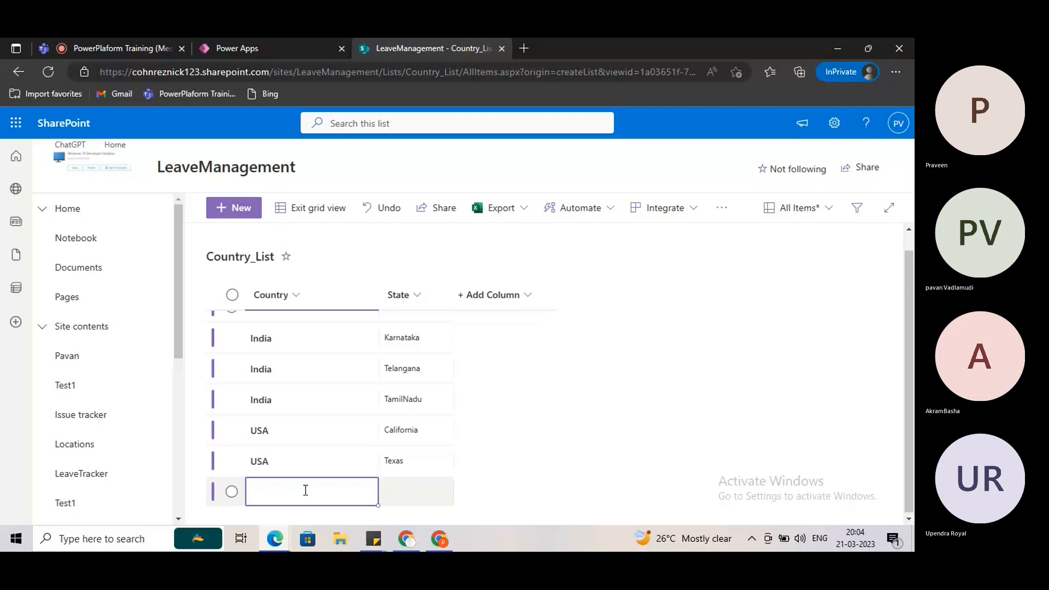
pyautogui.write('UK')
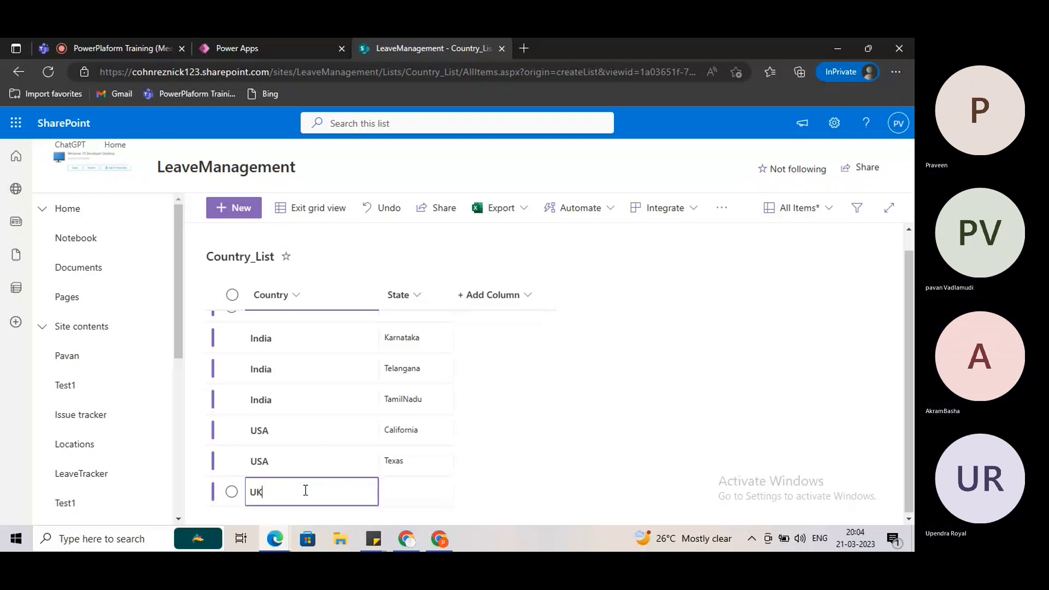
pyautogui.click(415, 484)
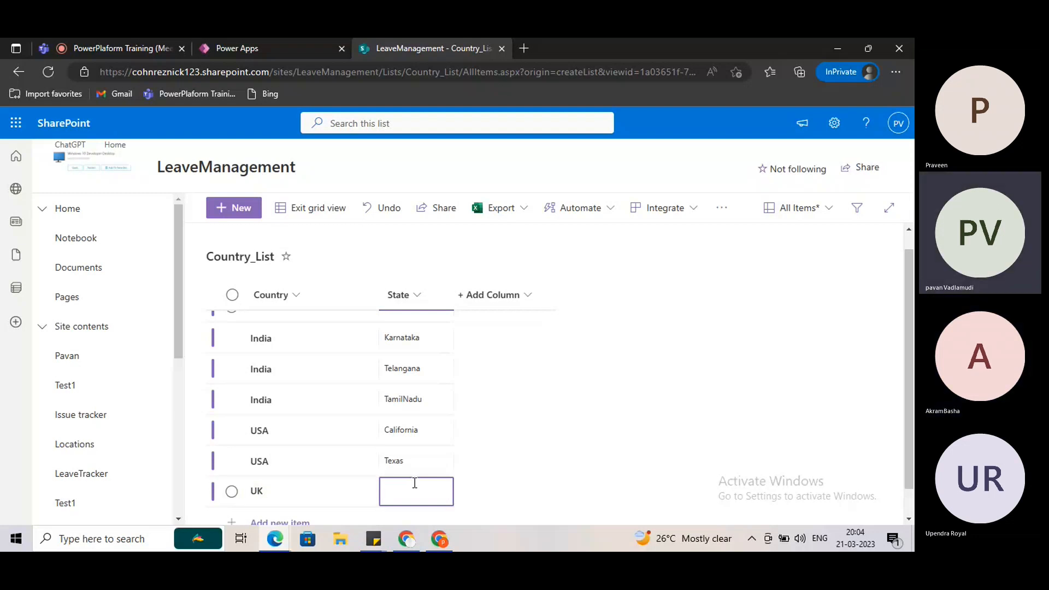
pyautogui.click(415, 483)
pyautogui.write('Londo')
pyautogui.press('BackSpace')
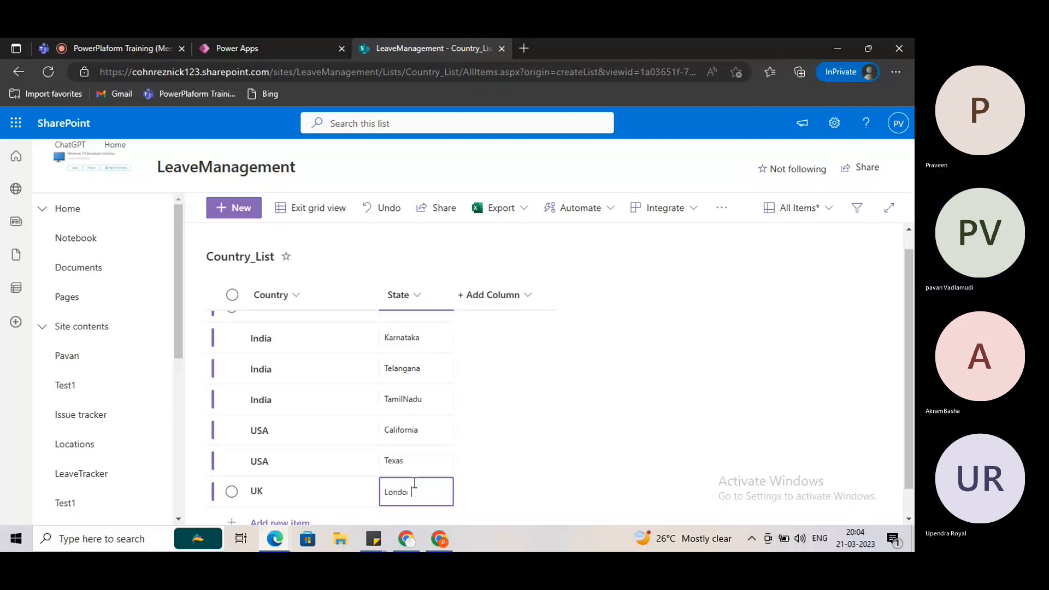
pyautogui.write('n')
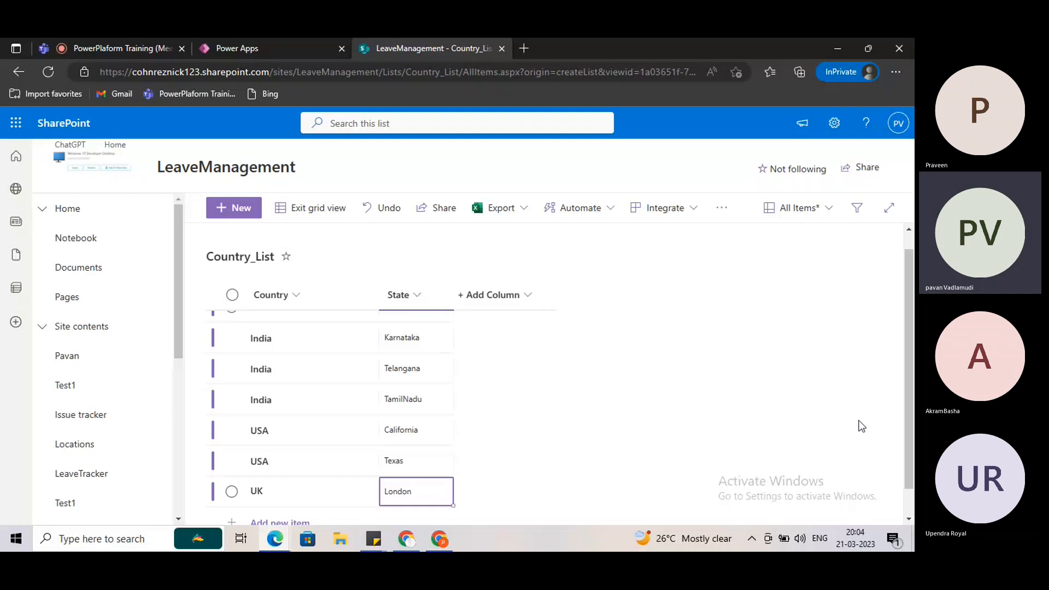
# - Add an eighth row to Country_List with Country UK and State Hampshire
pyautogui.scroll(1, 589, 420)
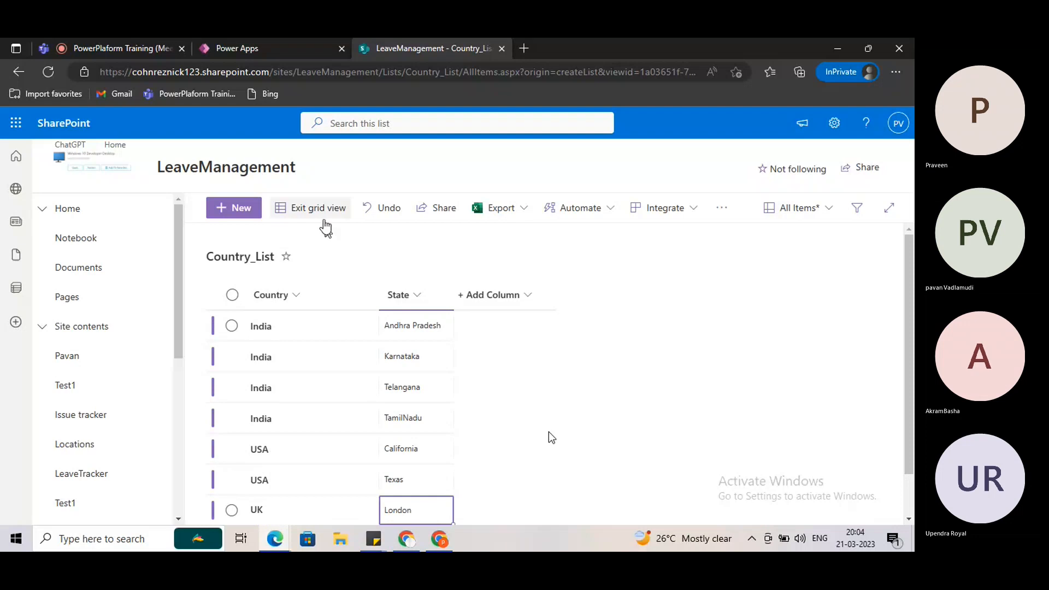
pyautogui.scroll(-1, 548, 391)
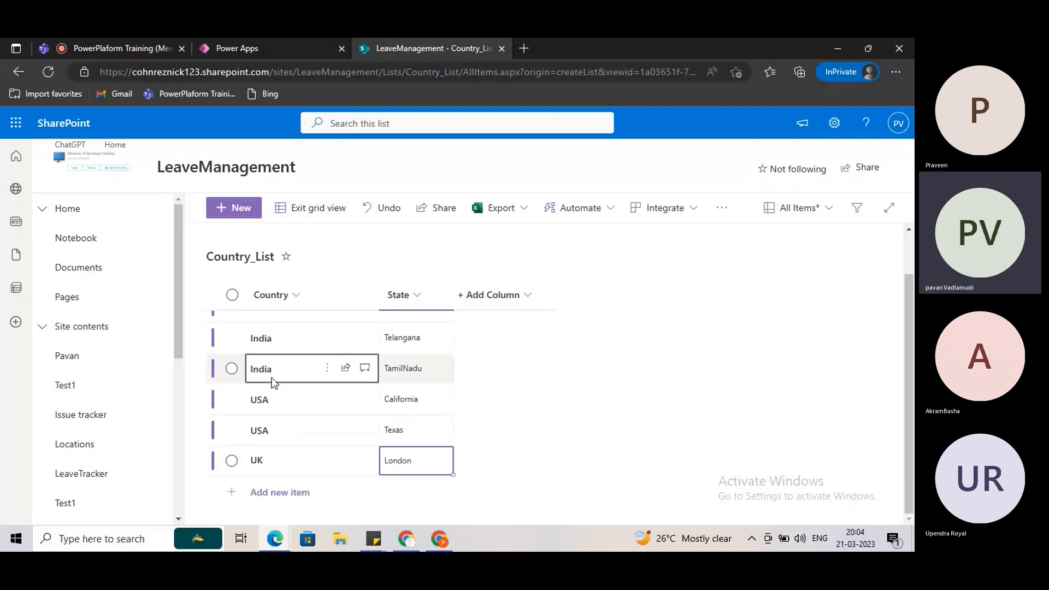
pyautogui.scroll(1, 273, 382)
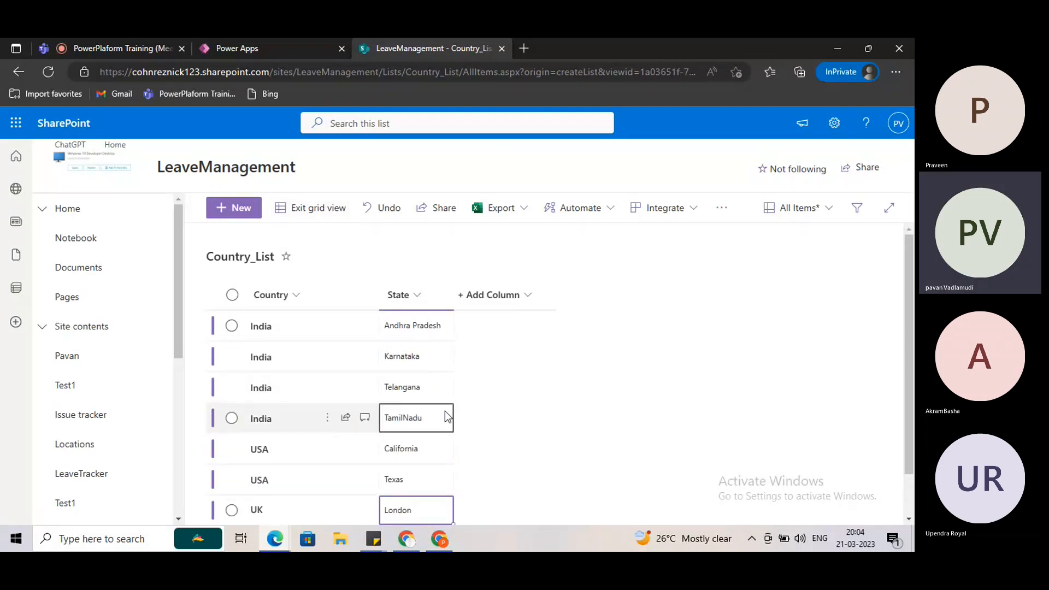
pyautogui.scroll(-2, 446, 415)
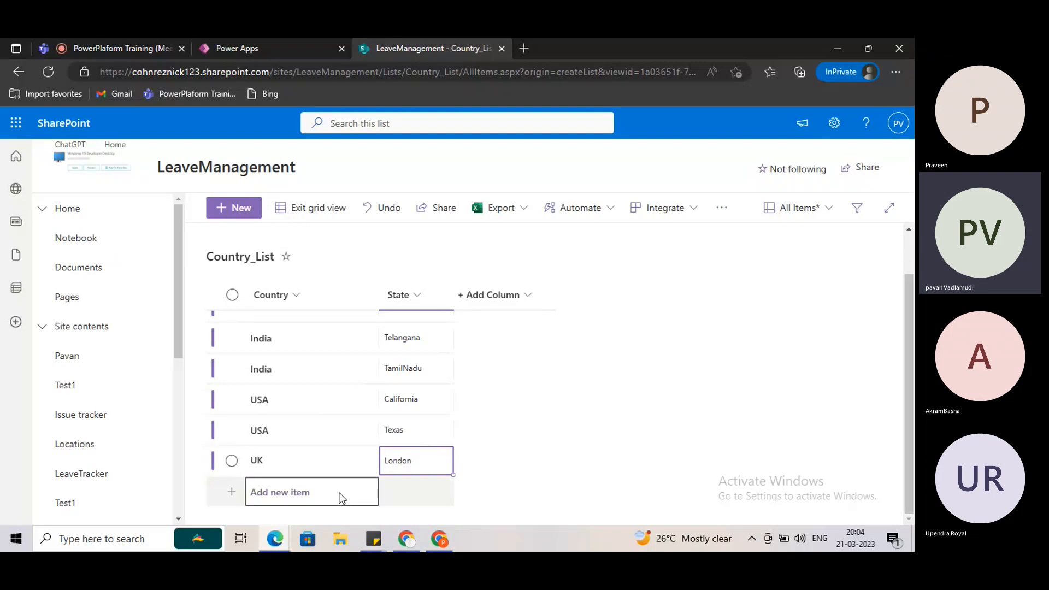
pyautogui.click(291, 486)
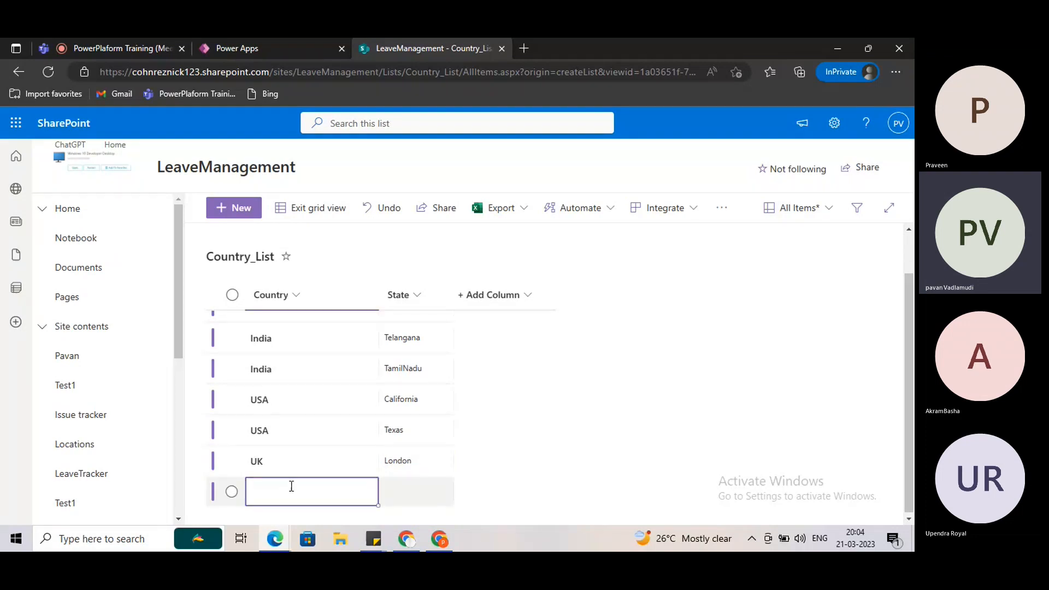
pyautogui.write('UK')
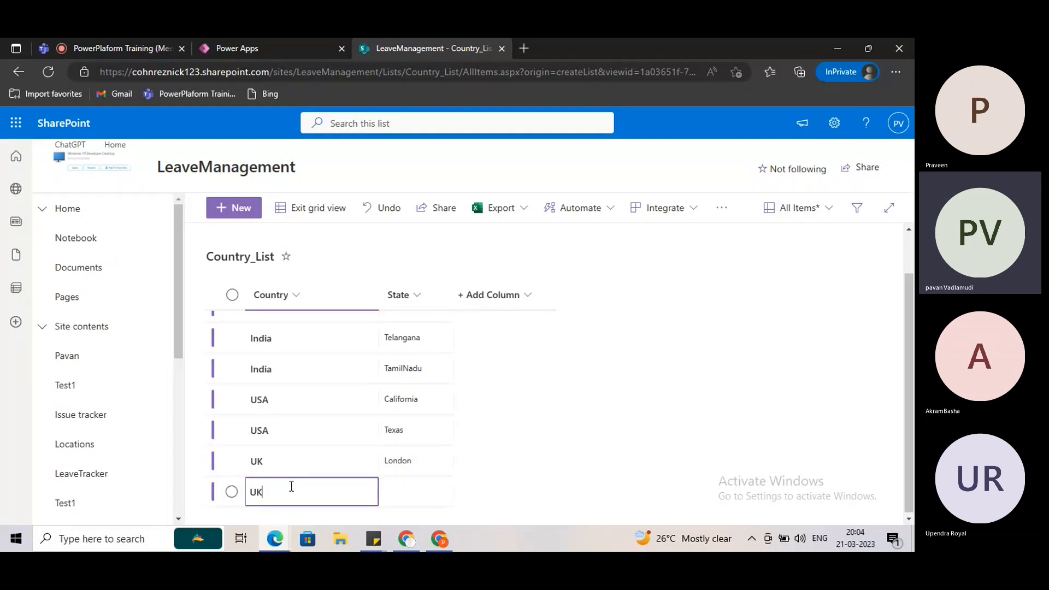
pyautogui.click(411, 491)
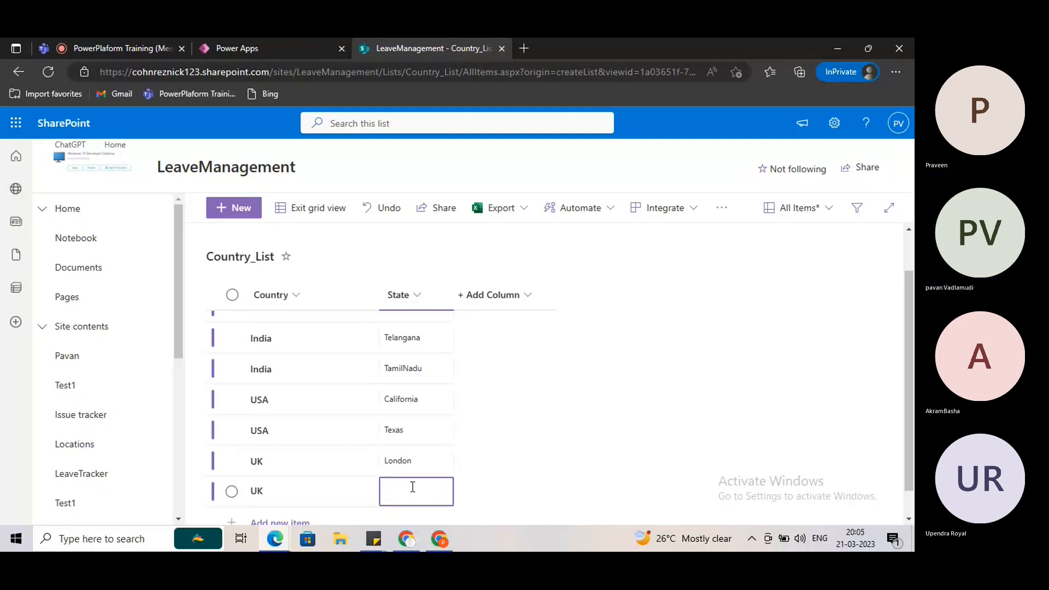
pyautogui.write('Hamp')
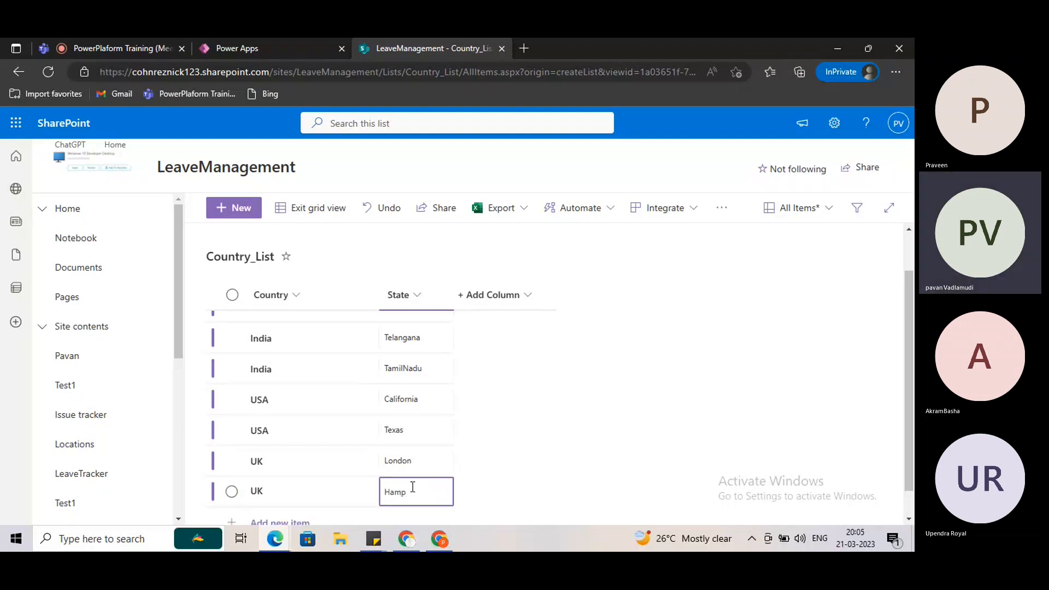
pyautogui.write('shire')
pyautogui.click(590, 413)
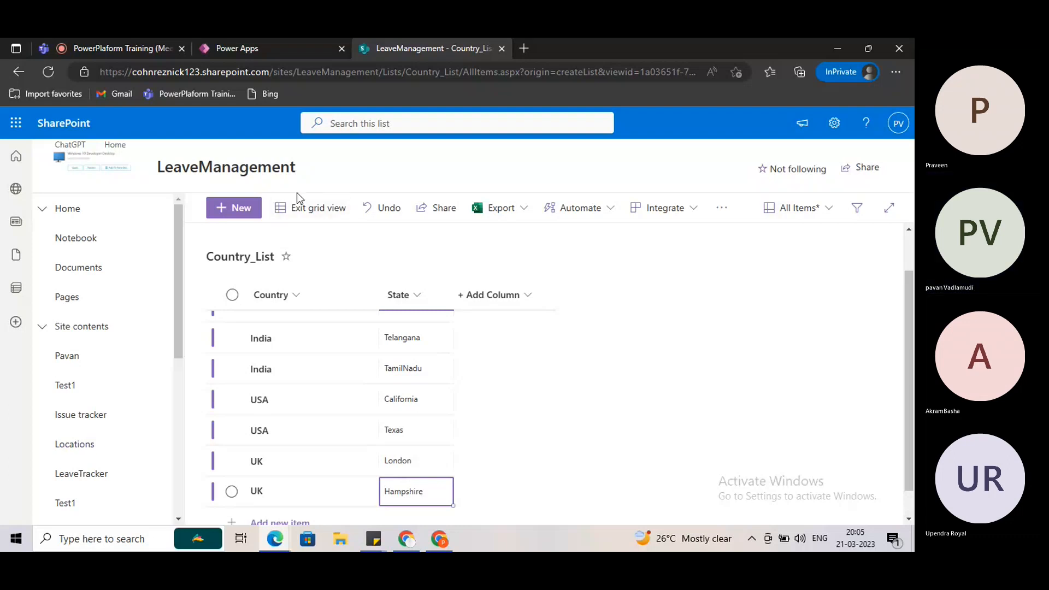
# - Exit grid editing of Country_List and review the entered country and state rows
pyautogui.click(293, 209)
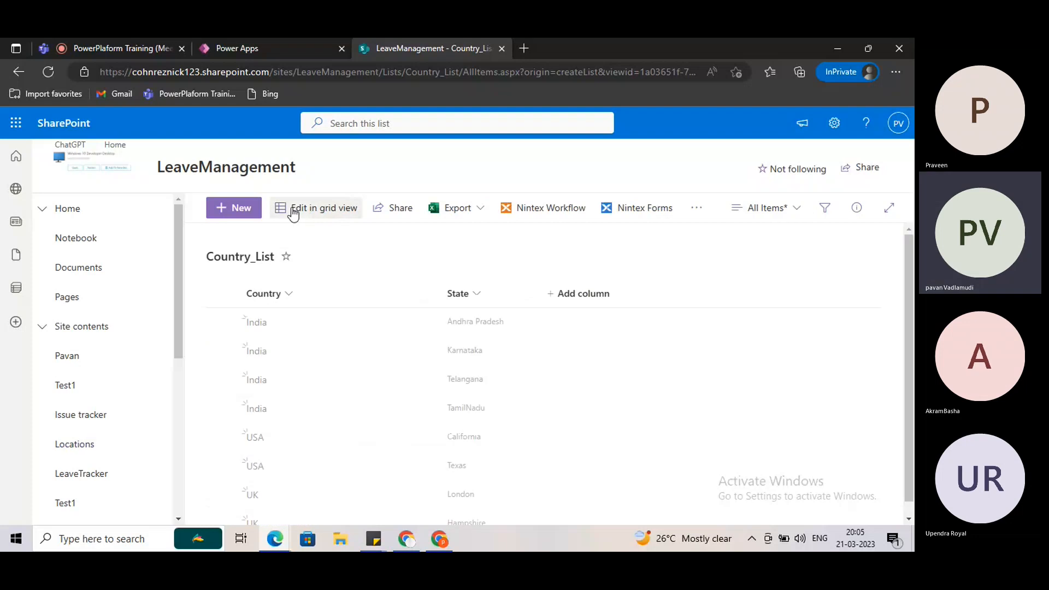
pyautogui.scroll(-1, 418, 339)
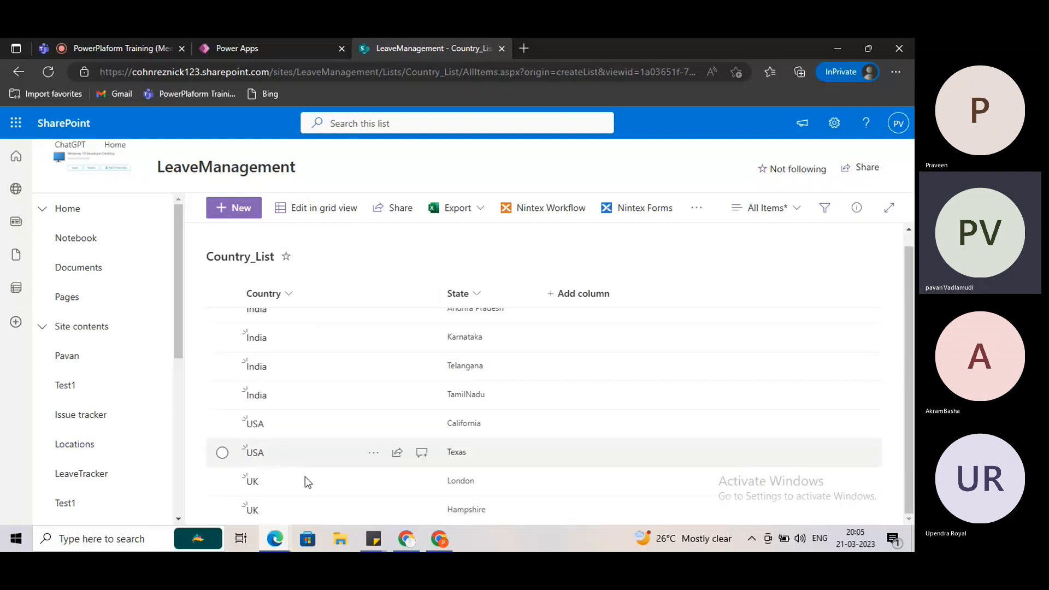
pyautogui.scroll(1, 381, 441)
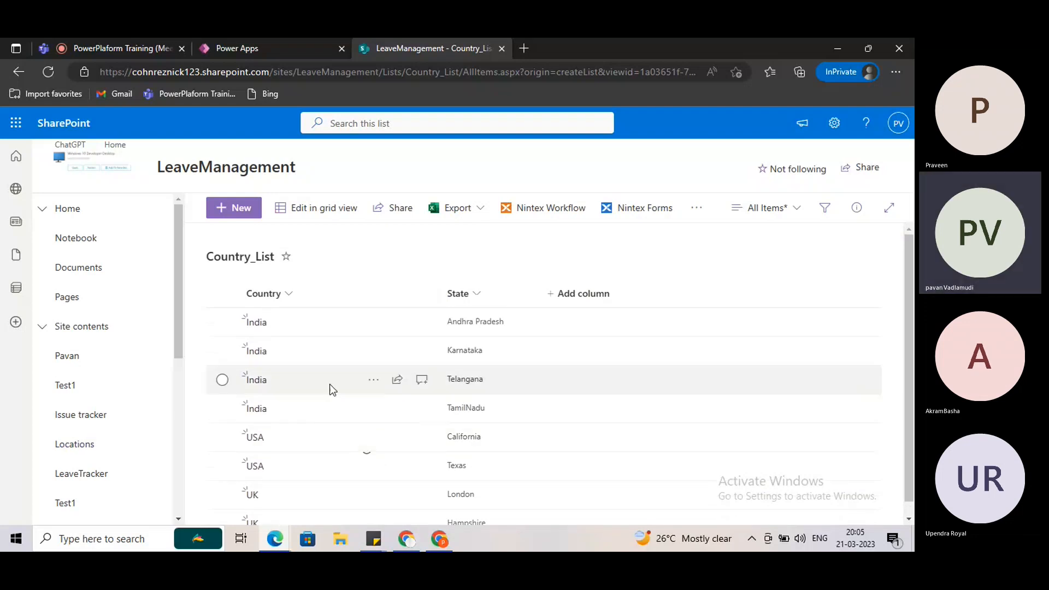
pyautogui.scroll(-1, 328, 442)
pyautogui.scroll(1, 296, 457)
# - Switch to Power Apps, leave the app preview and search the available data sources for Share
pyautogui.click(252, 46)
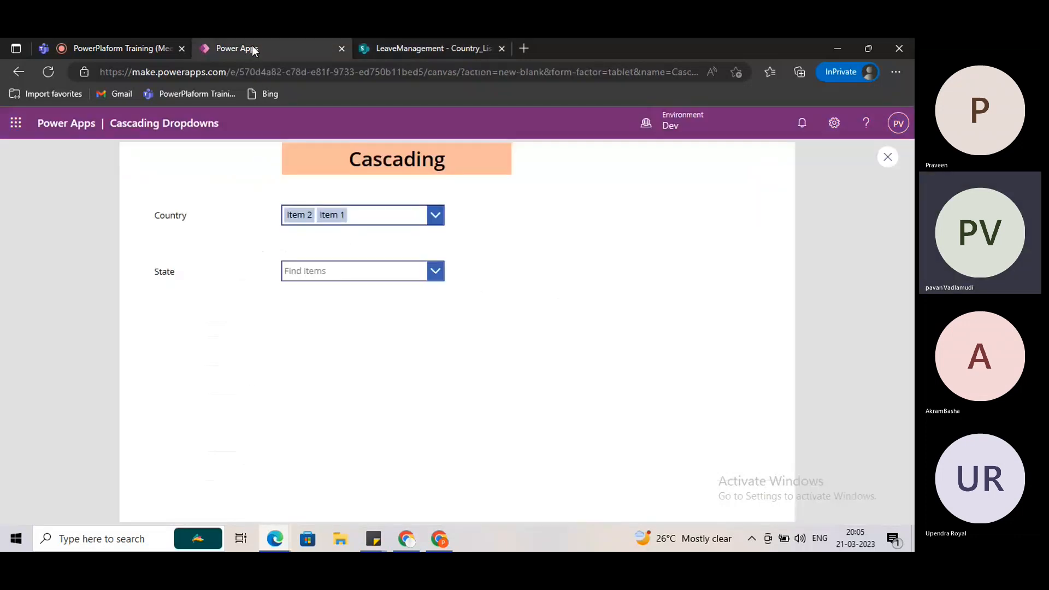
pyautogui.click(887, 157)
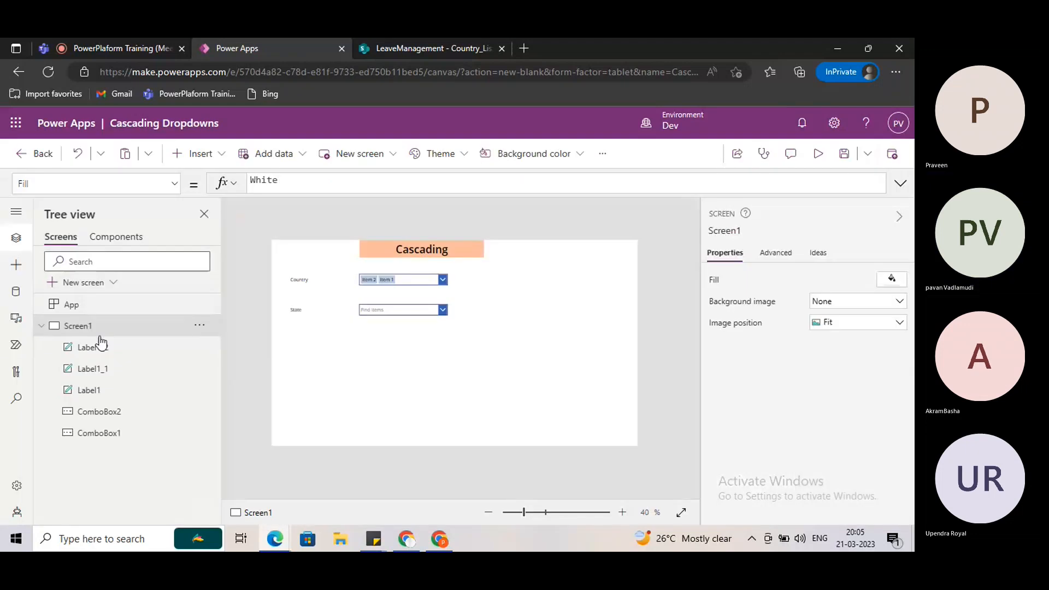
pyautogui.click(16, 291)
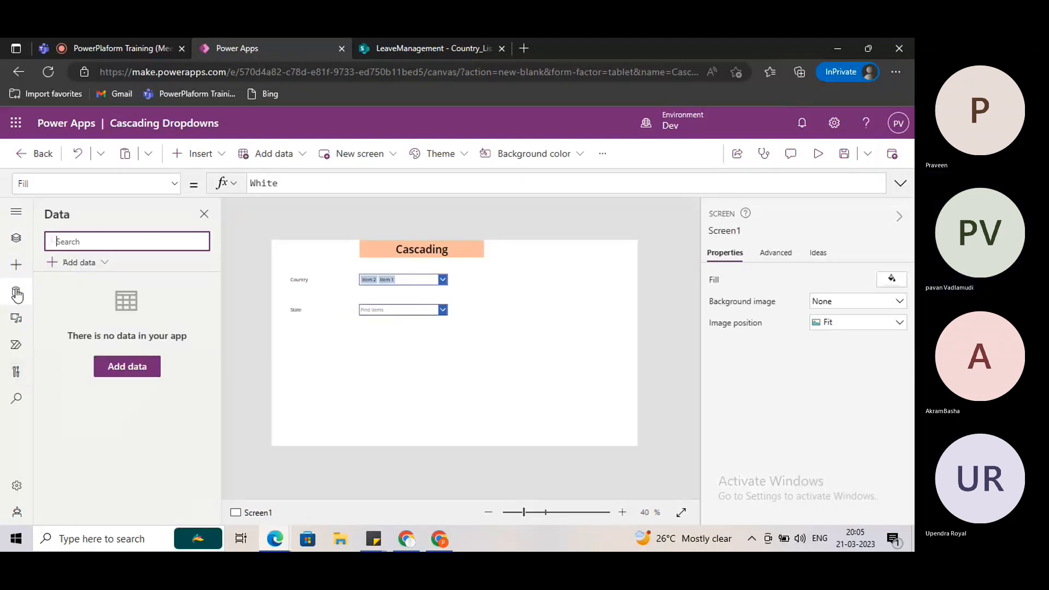
pyautogui.click(123, 367)
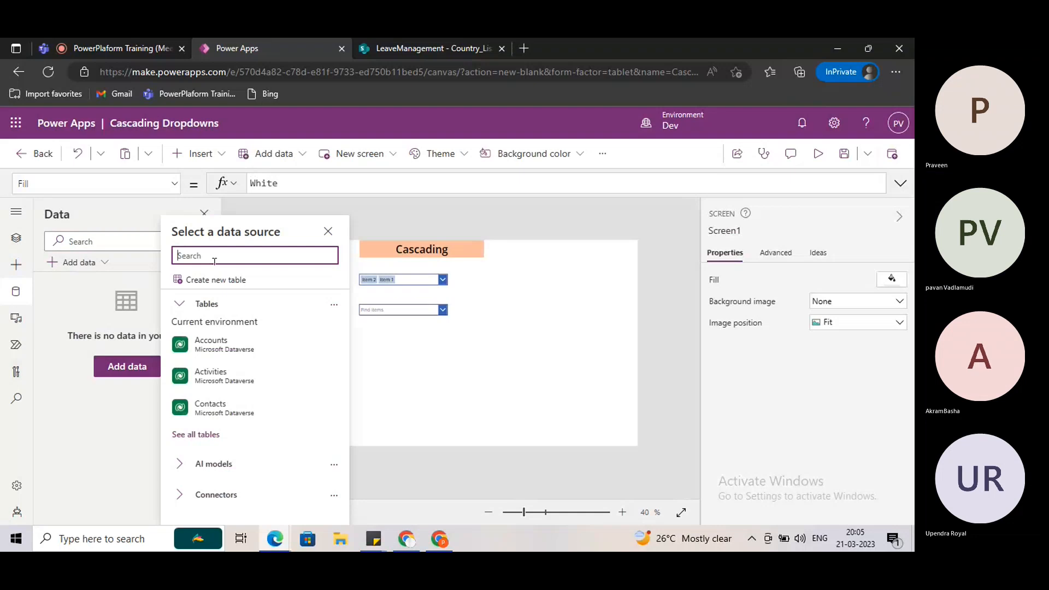
pyautogui.write('Share')
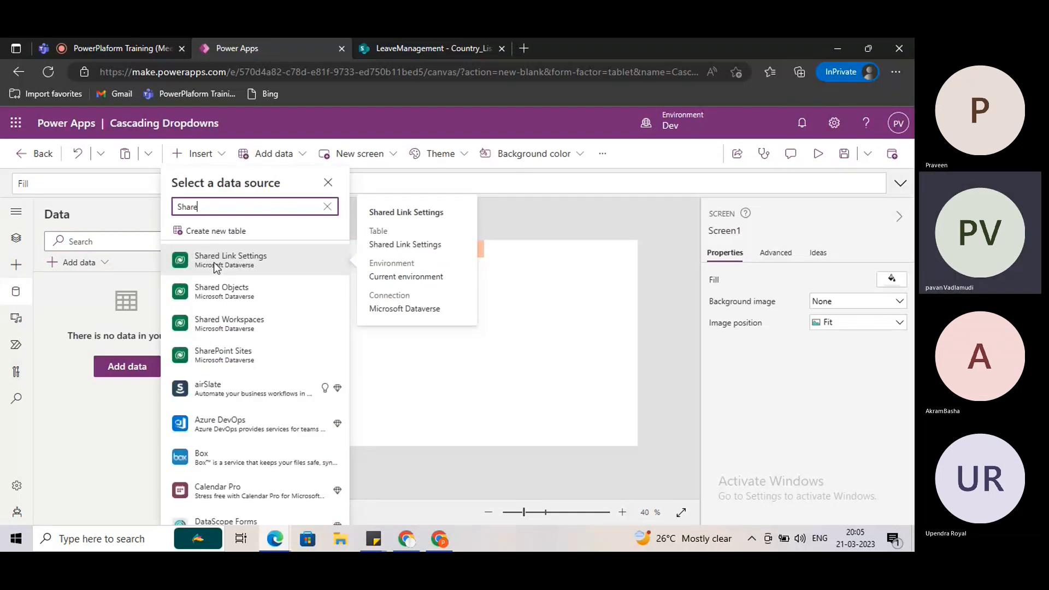
pyautogui.click(131, 49)
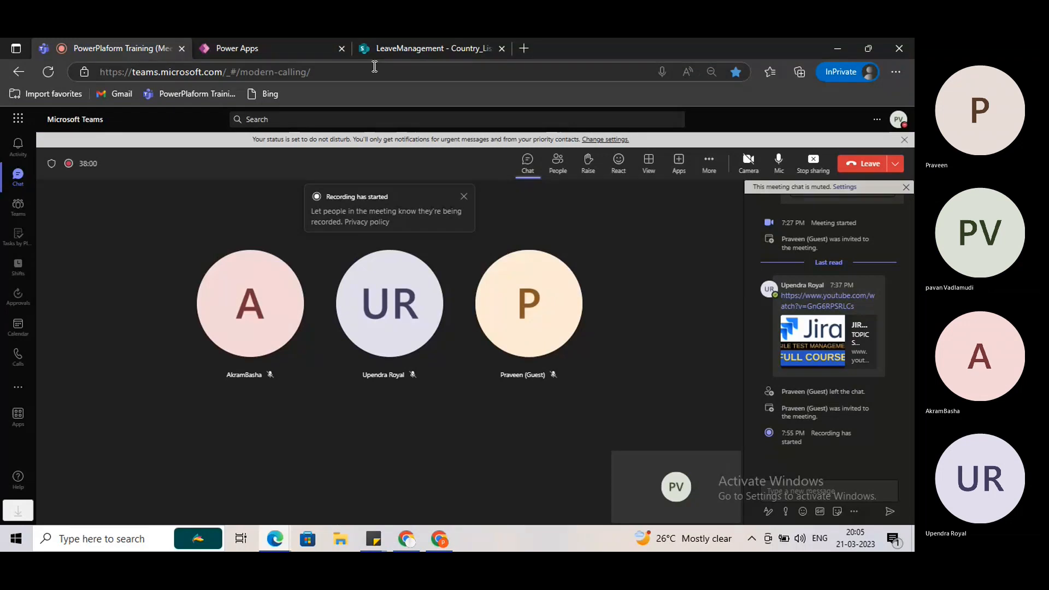
pyautogui.click(396, 47)
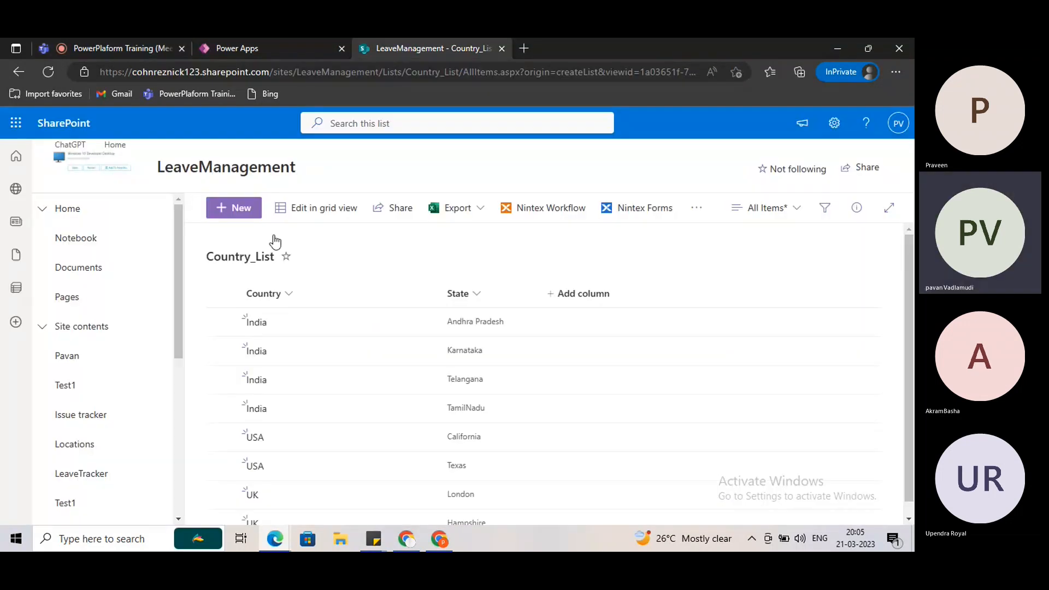
pyautogui.click(231, 50)
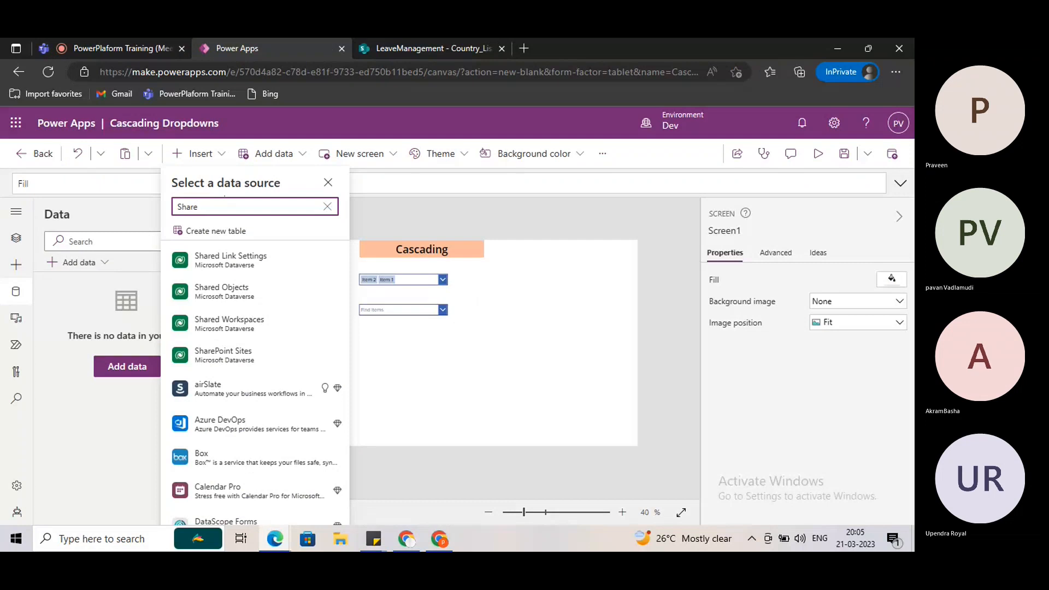
# - Extend the data source search to Sharepoint and select the SharePoint connector with its existing connection
pyautogui.write('point')
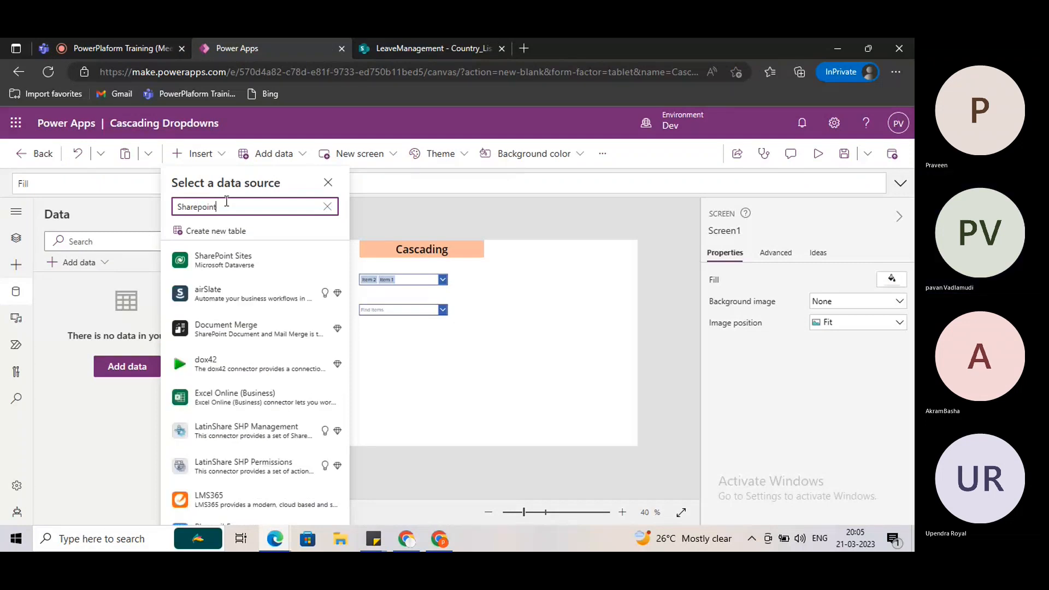
pyautogui.scroll(-4, 204, 374)
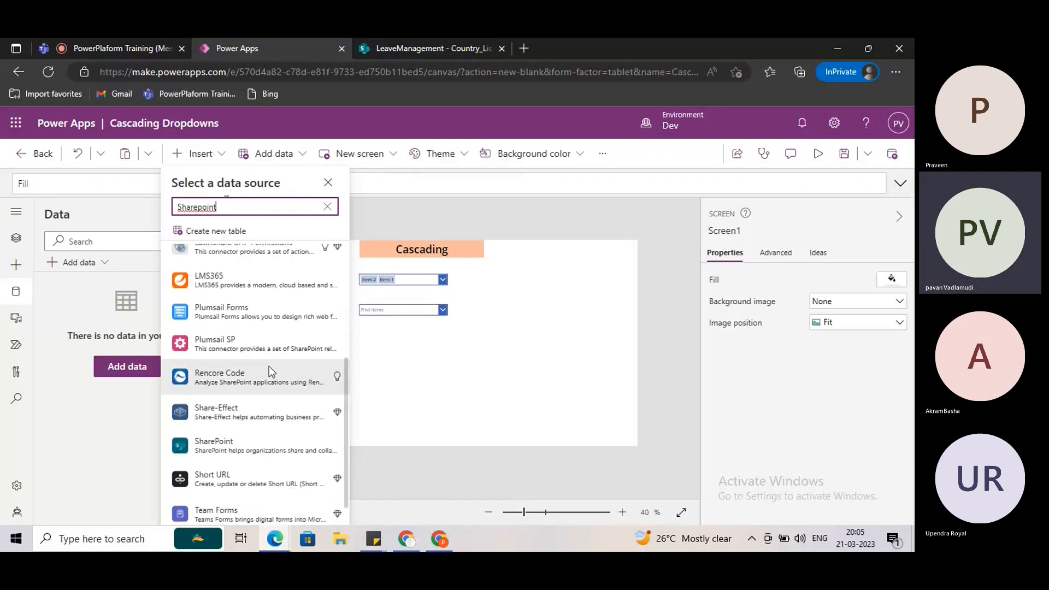
pyautogui.scroll(-1, 269, 366)
pyautogui.click(225, 411)
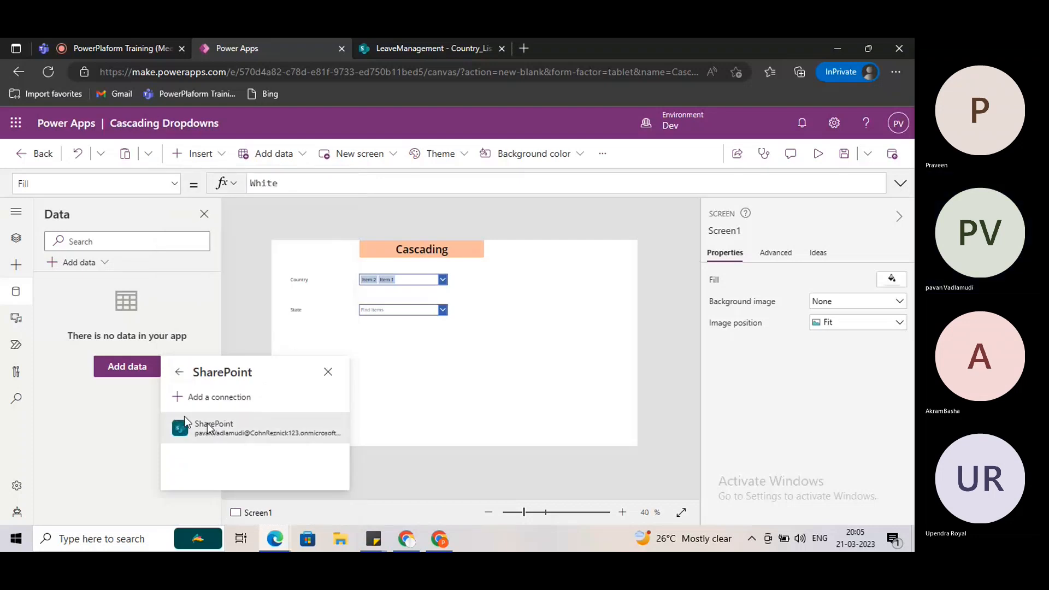
pyautogui.click(207, 429)
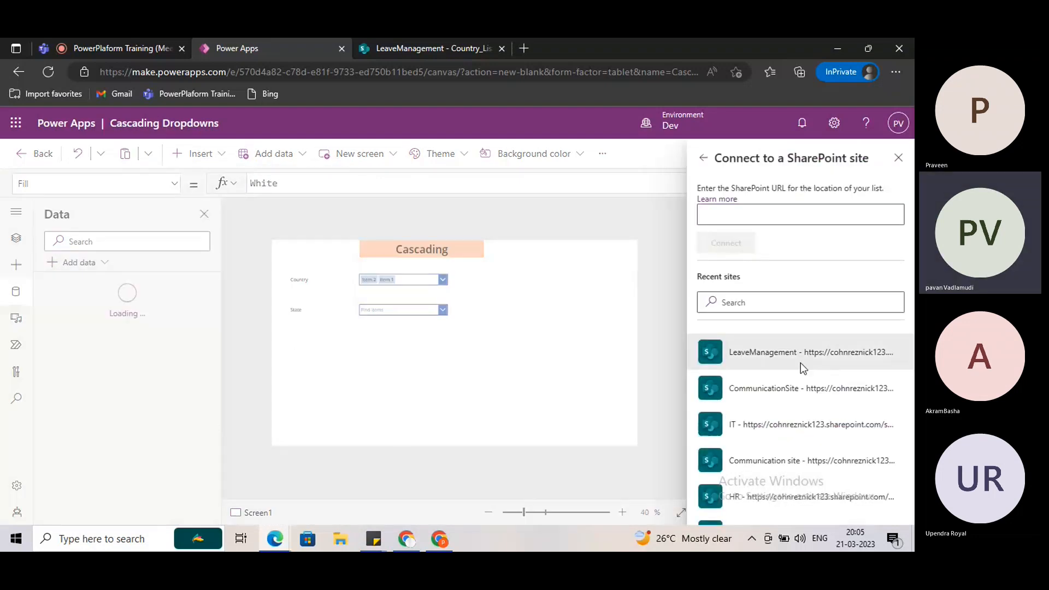
# - Connect the Country_List list from the LeaveManagement SharePoint site to the app as a data source
pyautogui.click(801, 362)
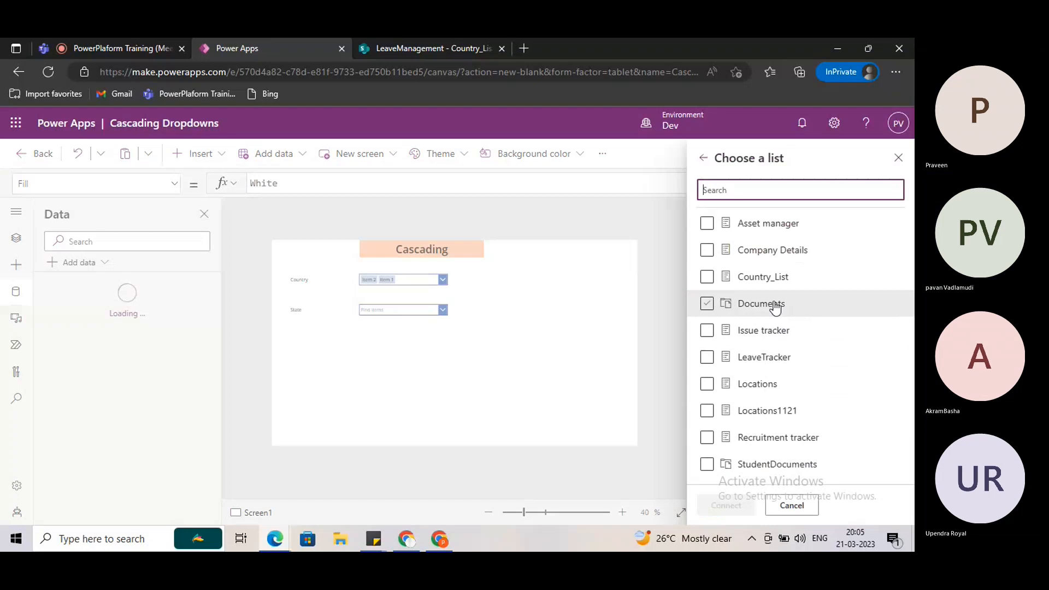
pyautogui.click(776, 278)
pyautogui.click(731, 511)
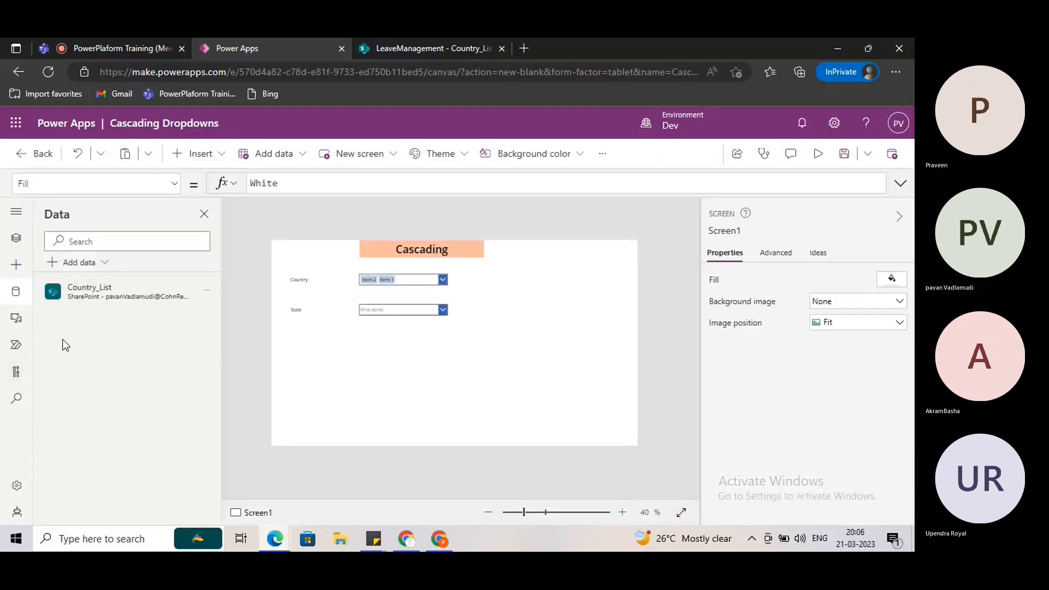
pyautogui.moveTo(132, 295)
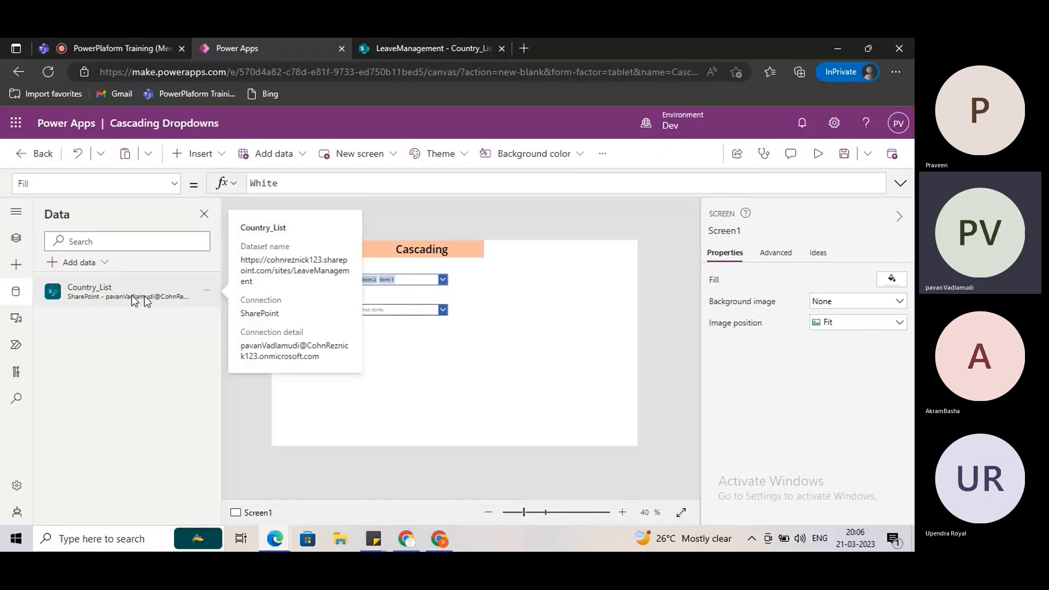
# - Set the Items property of the Country combo box to Country_List
pyautogui.click(386, 279)
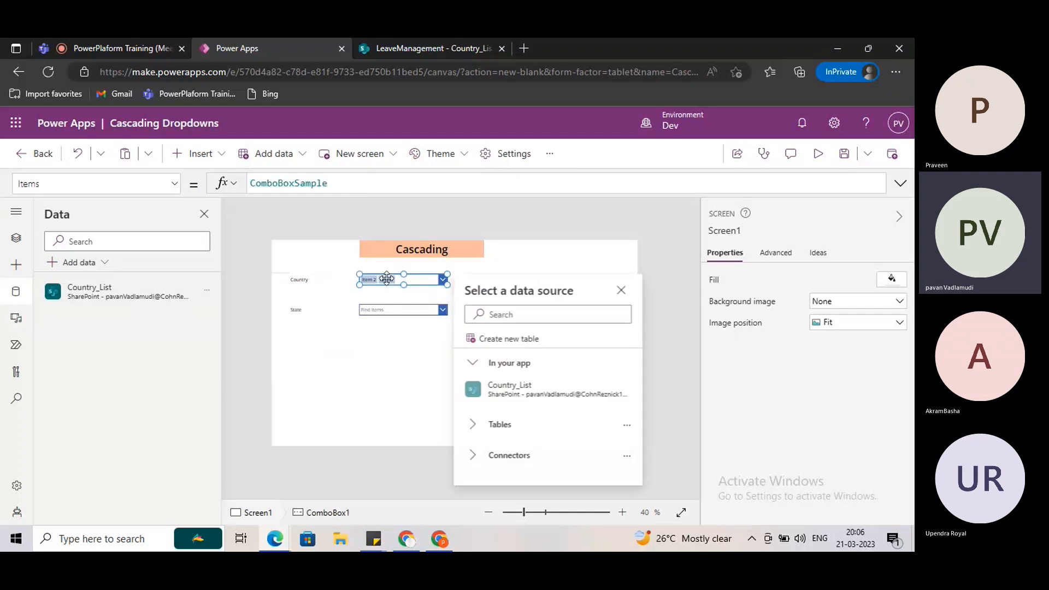
pyautogui.click(350, 186)
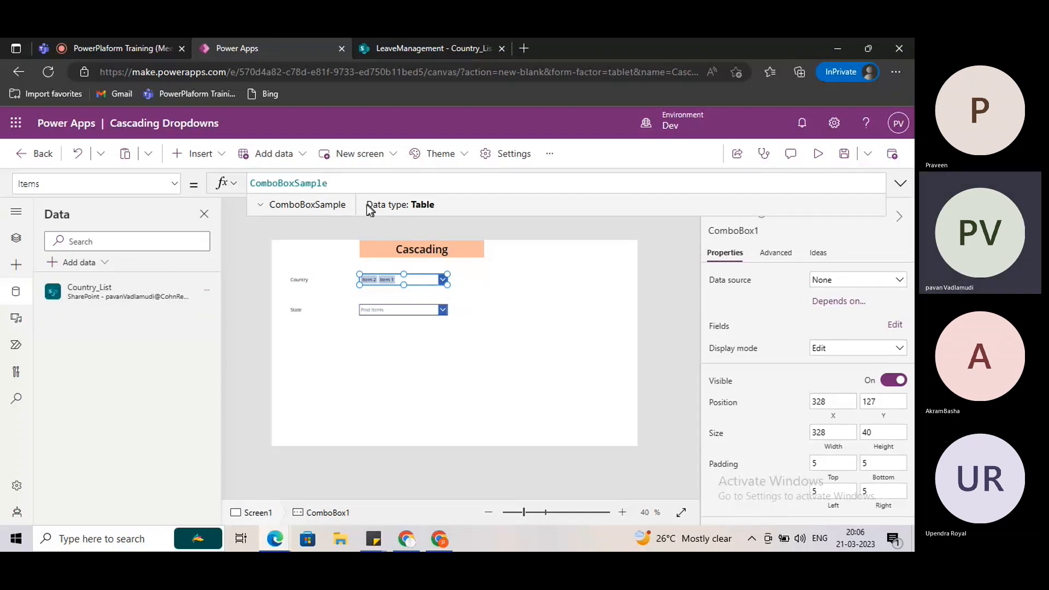
pyautogui.hotkey('ctrl', 'a')
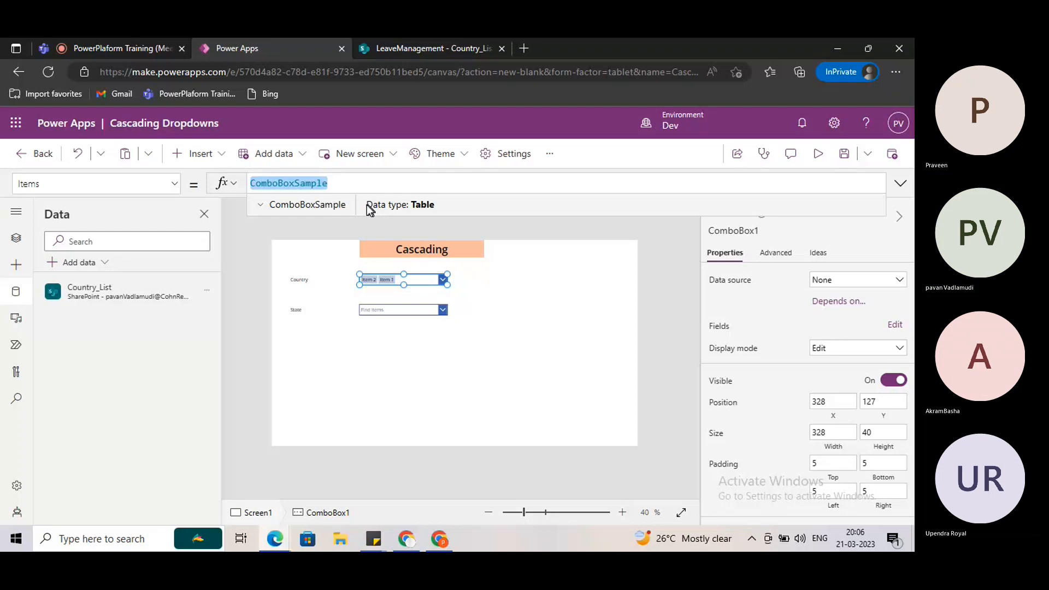
pyautogui.press('BackSpace')
pyautogui.write('Country')
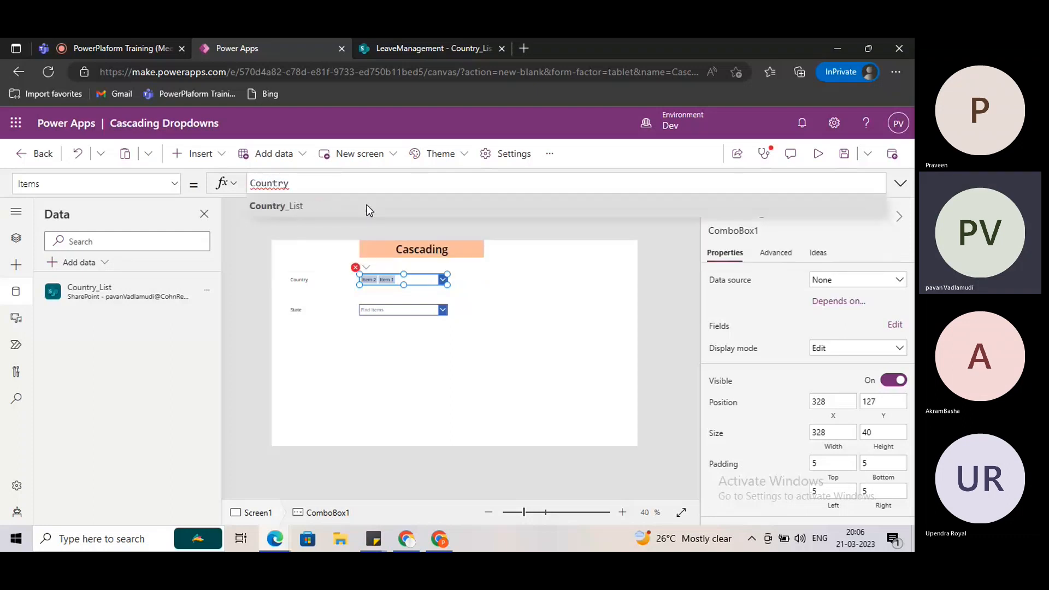
pyautogui.press('Tab')
pyautogui.write('.')
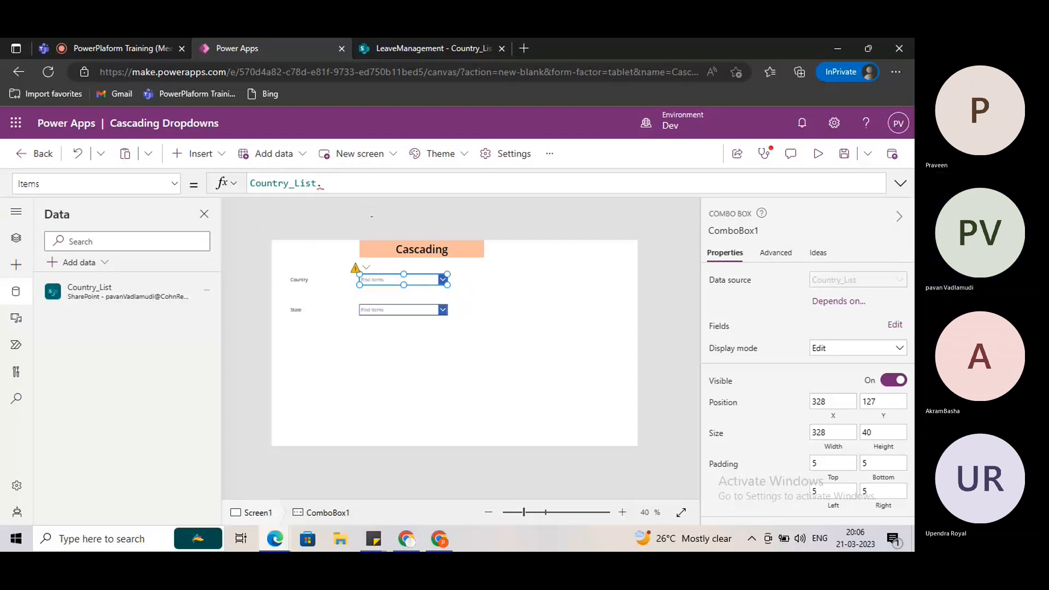
pyautogui.press('BackSpace')
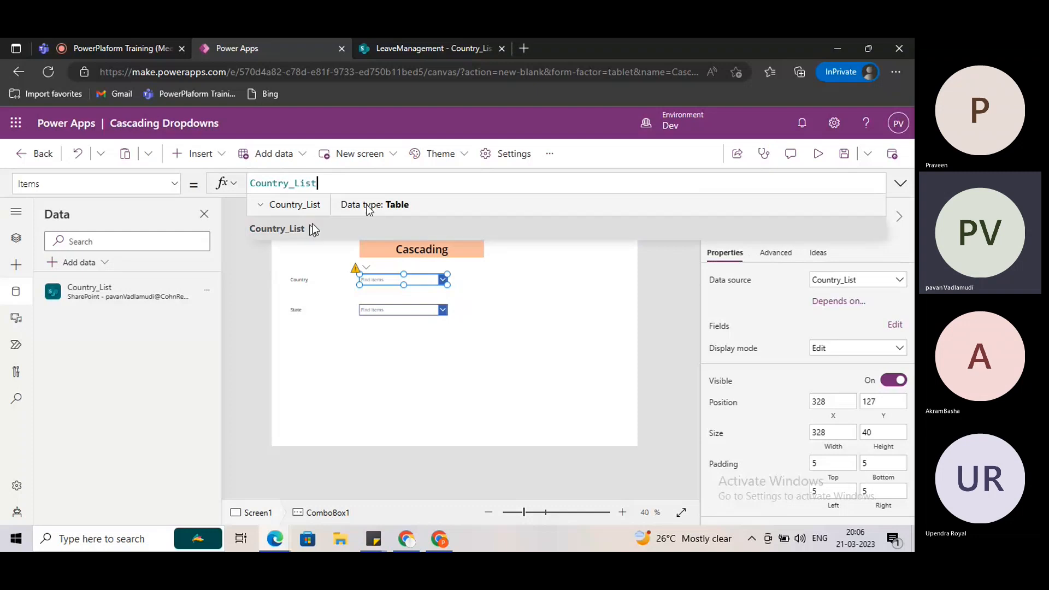
# - Inspect the columns in the formula's result preview and extend the Country combo box's Items formula to Country_List.Title
pyautogui.click(261, 207)
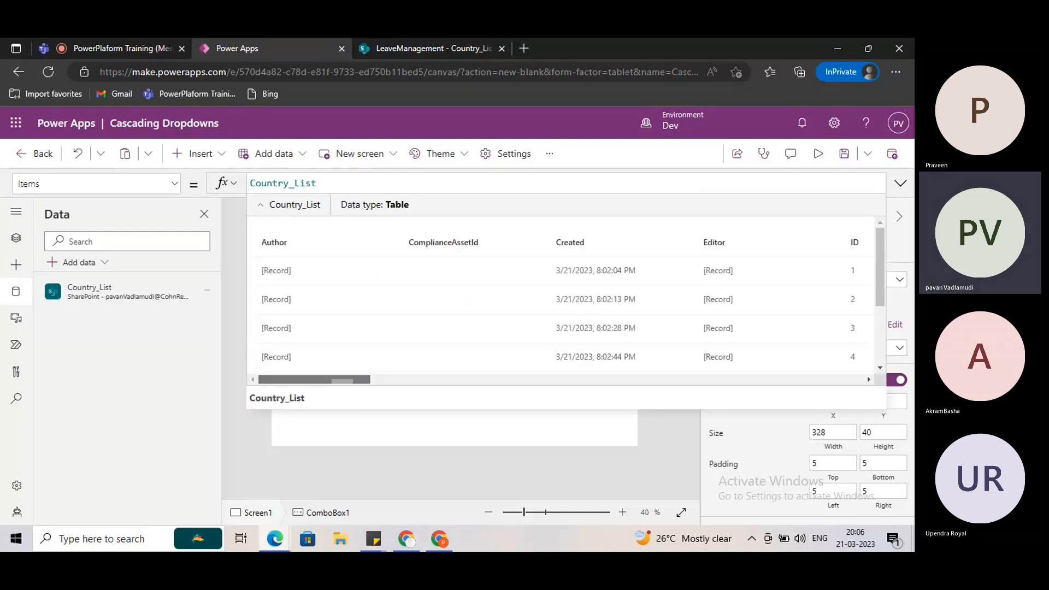
pyautogui.moveTo(332, 379); pyautogui.dragTo(456, 373)
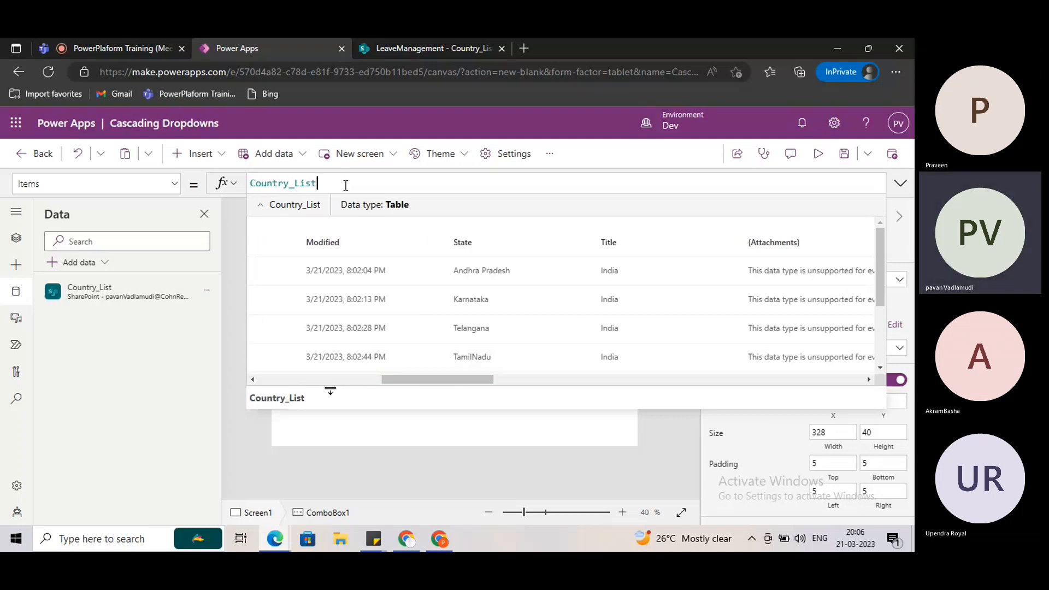
pyautogui.write('.tit')
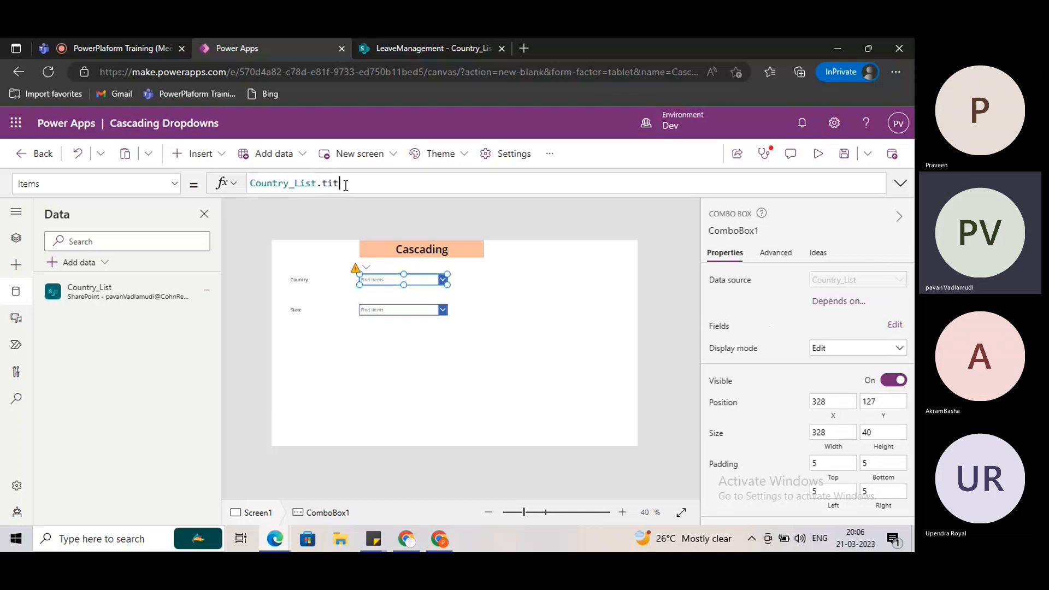
pyautogui.write('le')
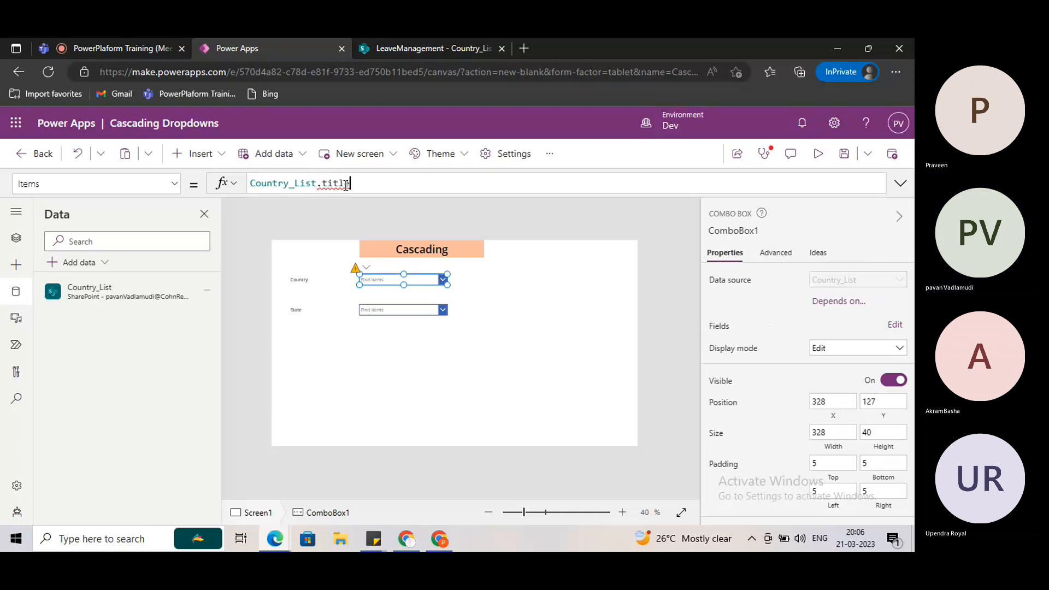
pyautogui.press('BackSpace')
pyautogui.press('BackSpace')
pyautogui.press('BackSpace')
pyautogui.press('BackSpace')
pyautogui.press('BackSpace')
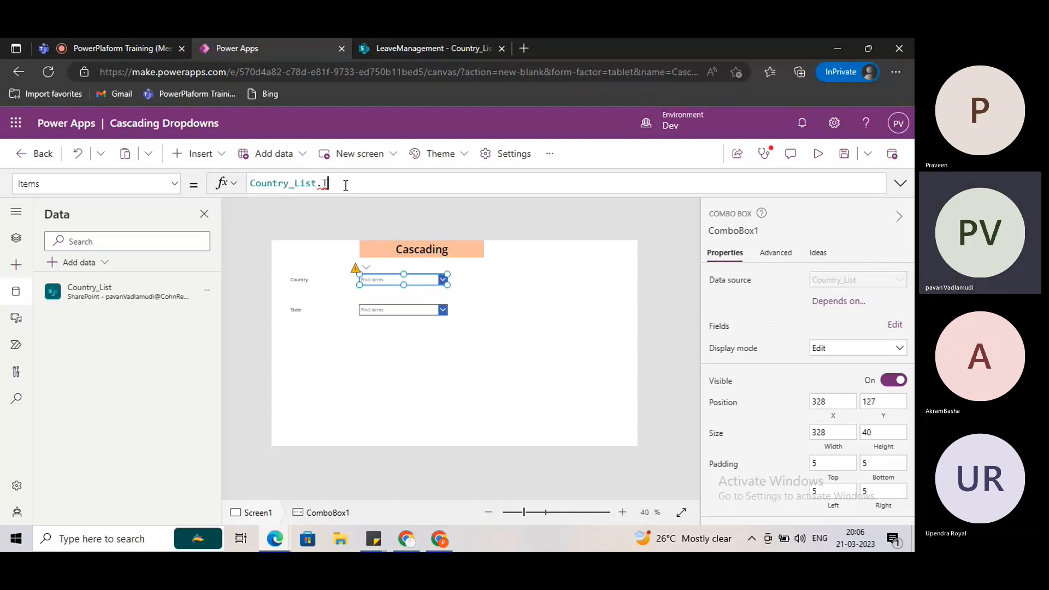
pyautogui.write('Title')
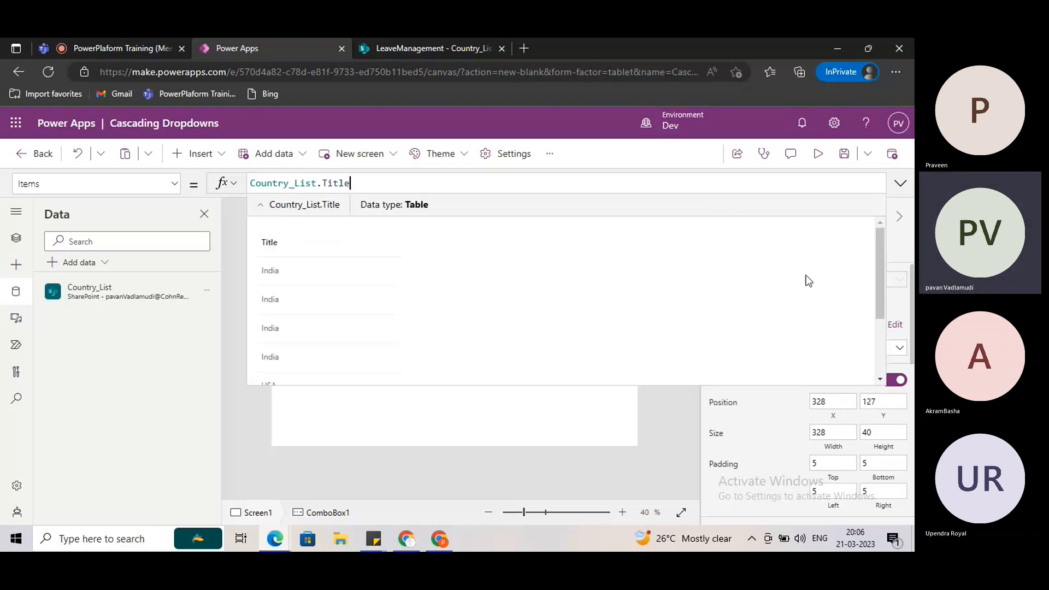
pyautogui.click(900, 183)
# - Preview the app and examine the Country combo box's choices for repeated country names
pyautogui.click(818, 153)
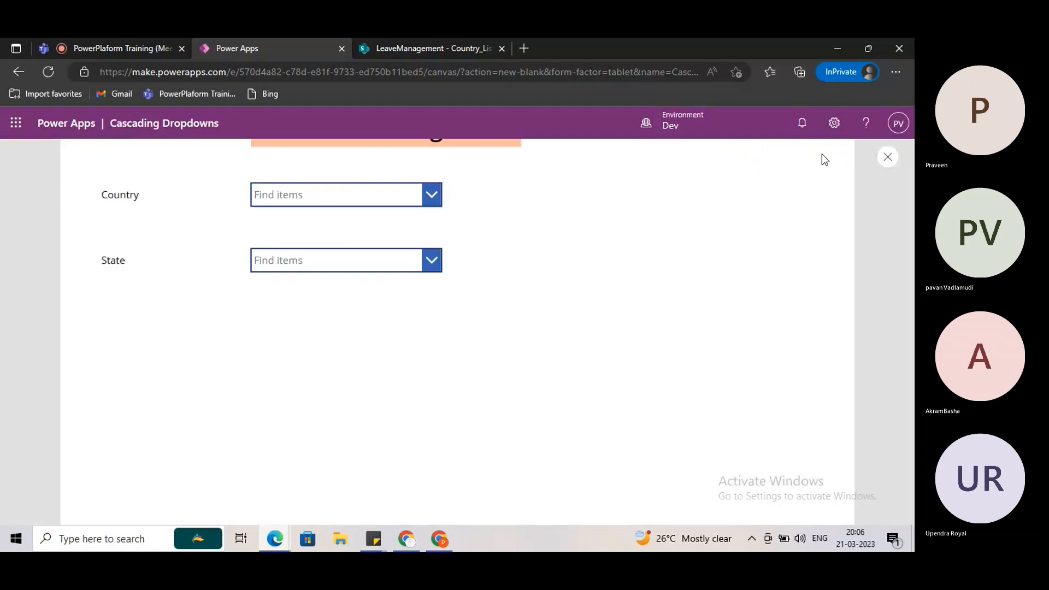
pyautogui.click(419, 216)
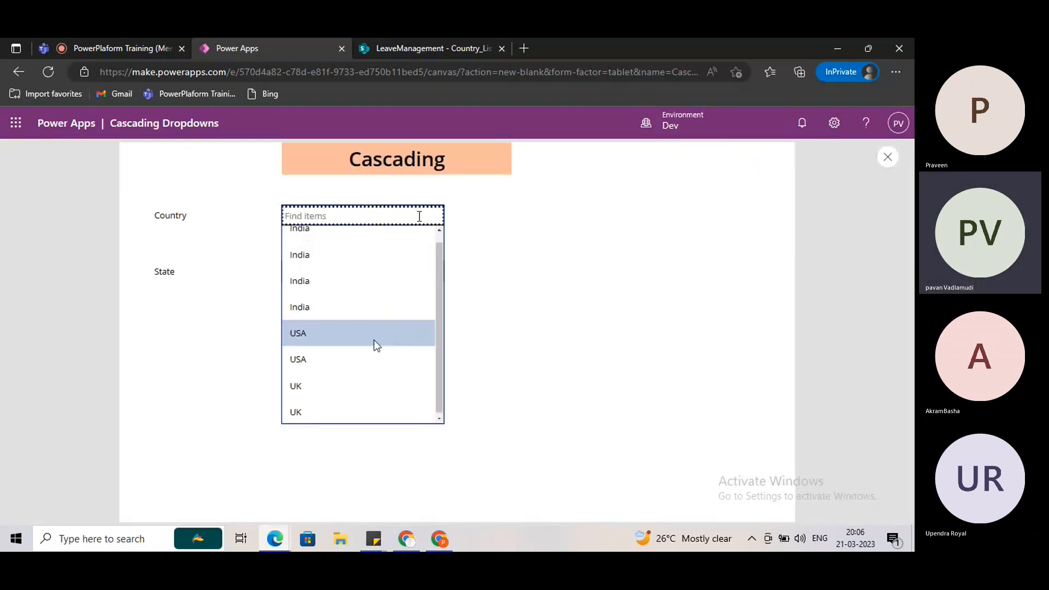
pyautogui.click(216, 194)
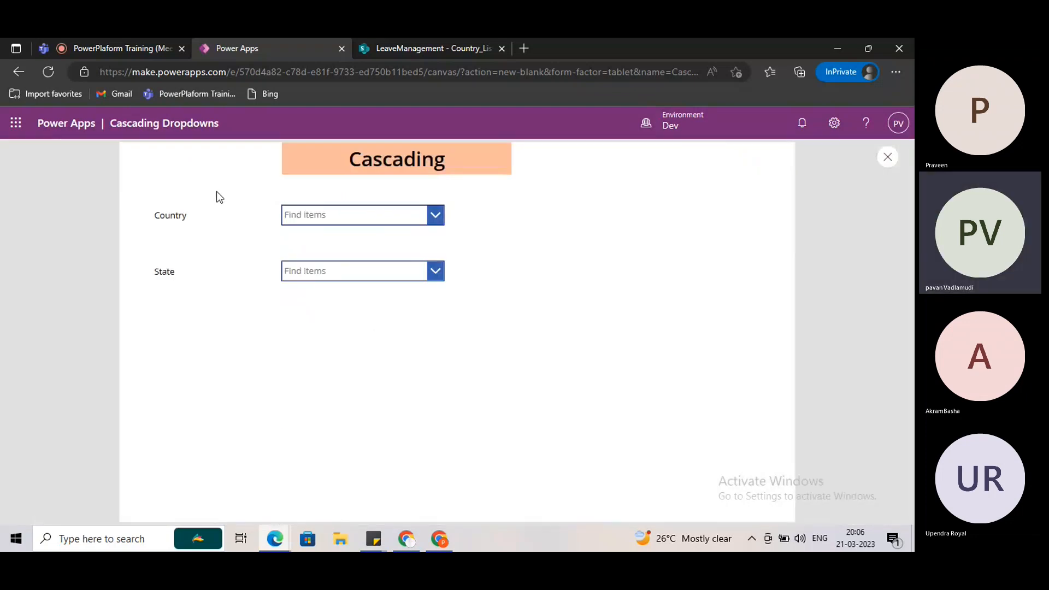
pyautogui.click(377, 210)
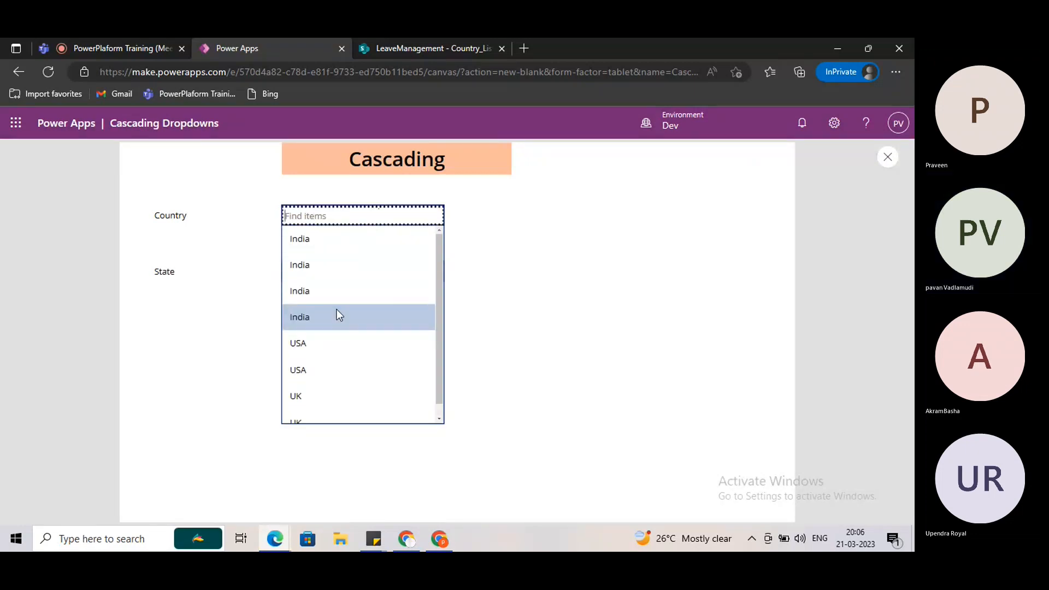
pyautogui.scroll(-1, 339, 304)
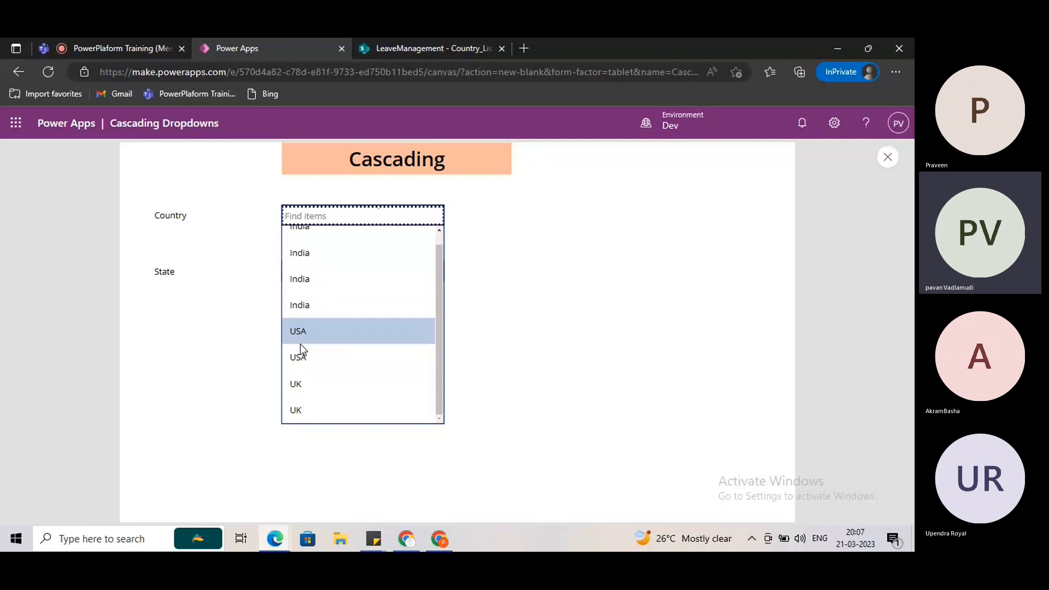
pyautogui.click(492, 292)
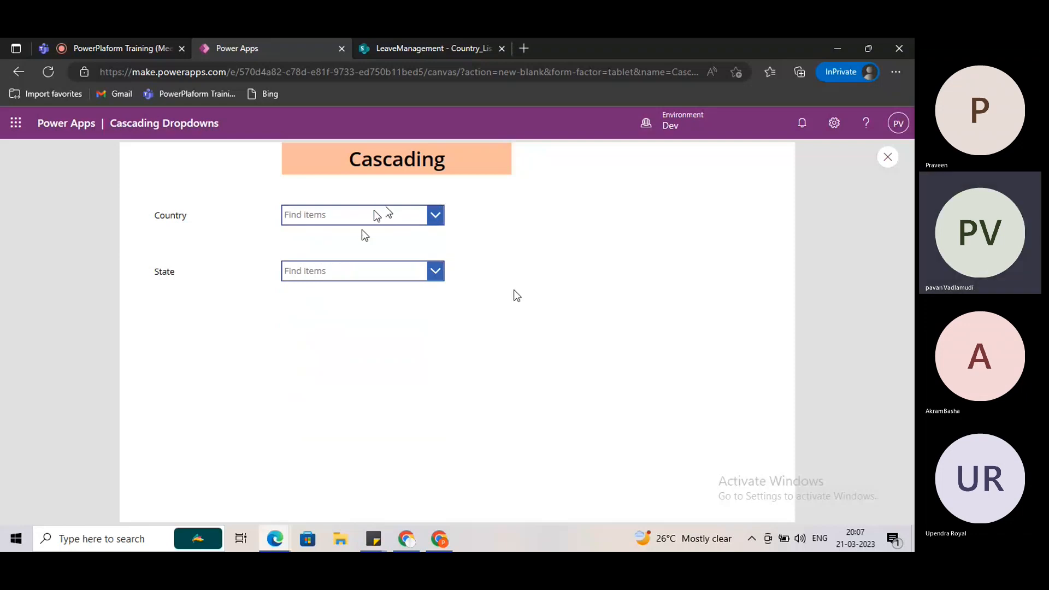
pyautogui.click(320, 214)
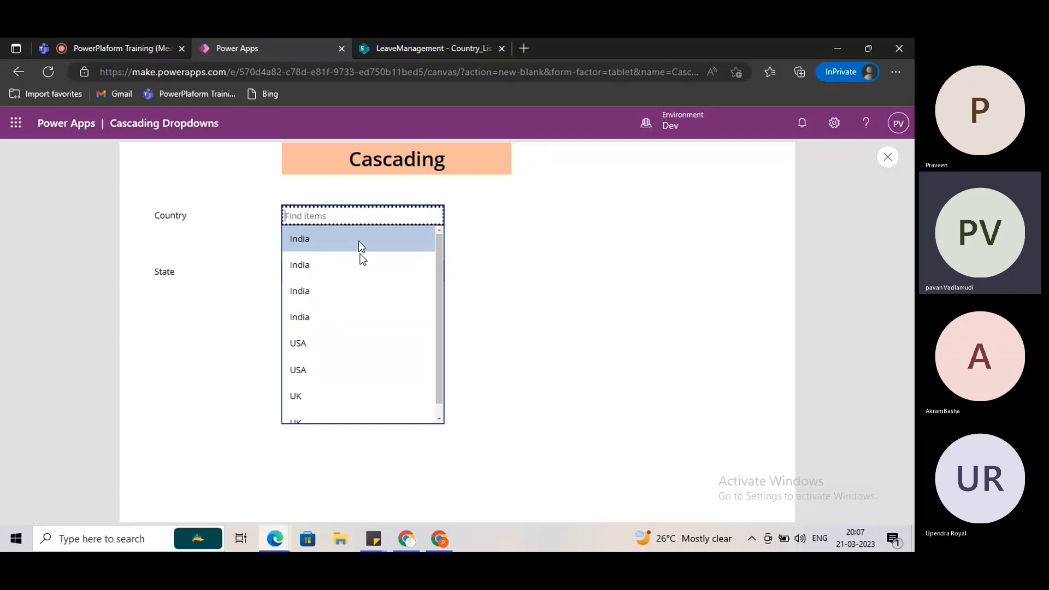
pyautogui.scroll(-1, 401, 310)
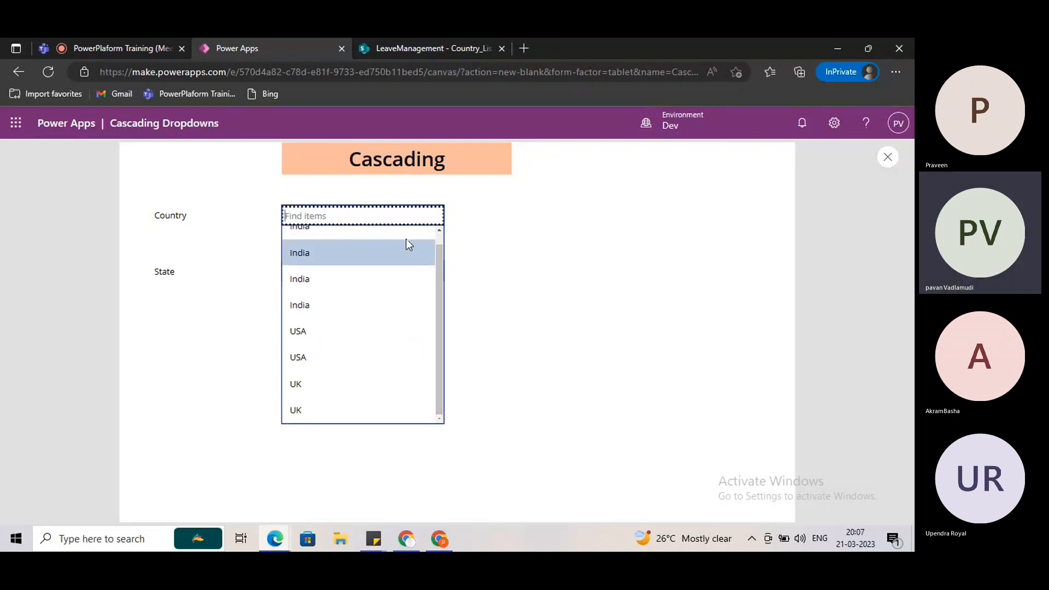
pyautogui.click(238, 199)
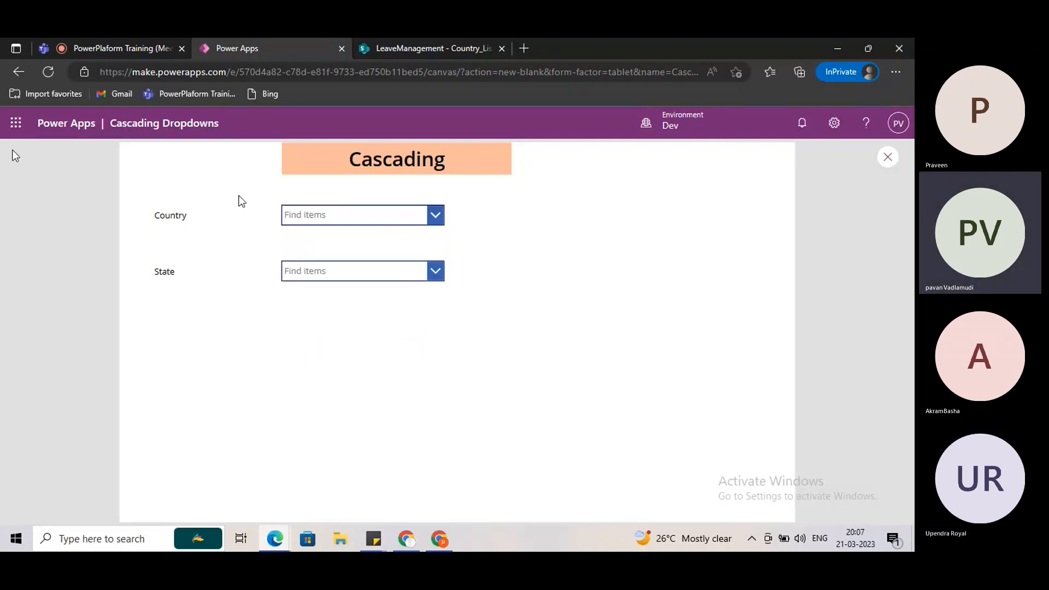
pyautogui.click(87, 50)
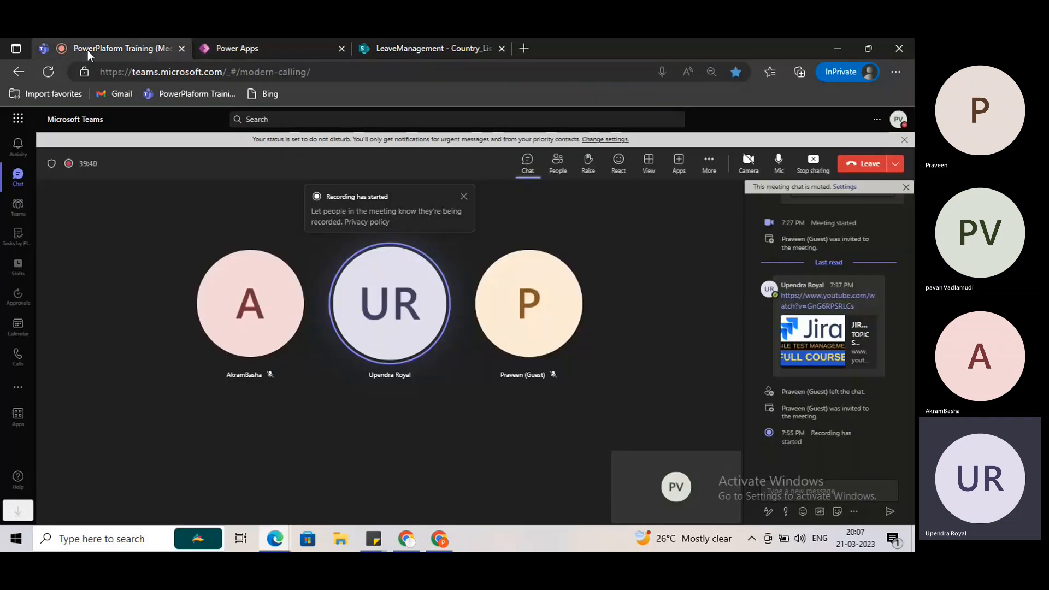
pyautogui.click(271, 51)
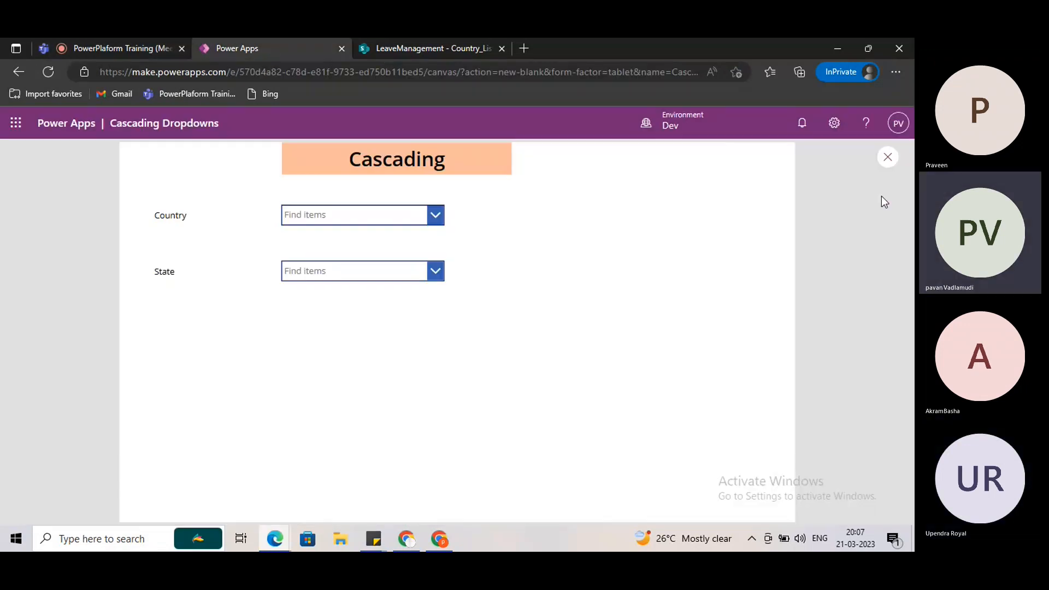
# - Leave the app preview and set the Country combo box's Items formula to Distinct(Country_List,Title)
pyautogui.click(888, 157)
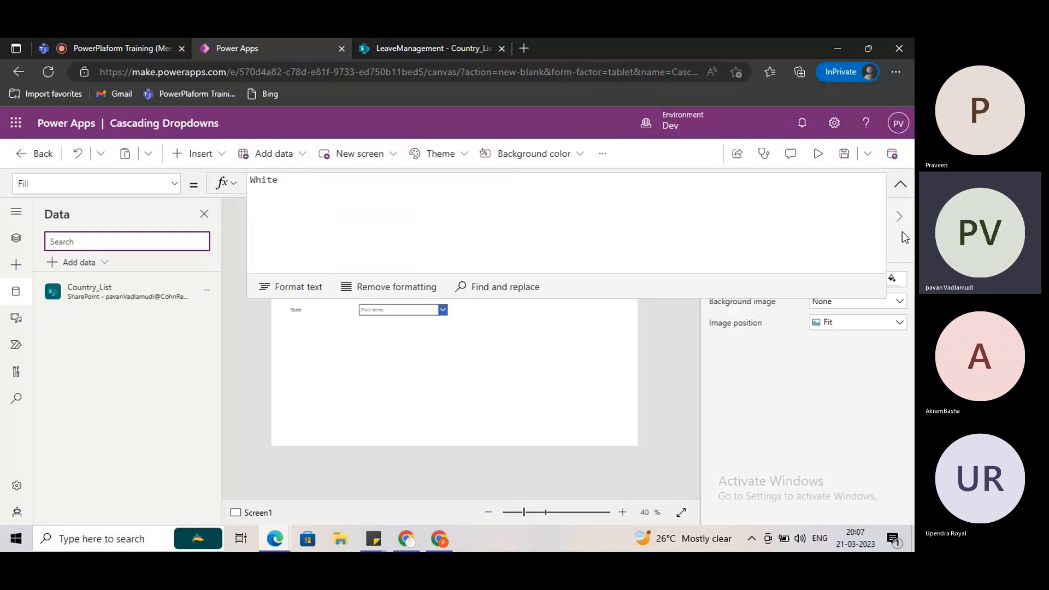
pyautogui.click(405, 277)
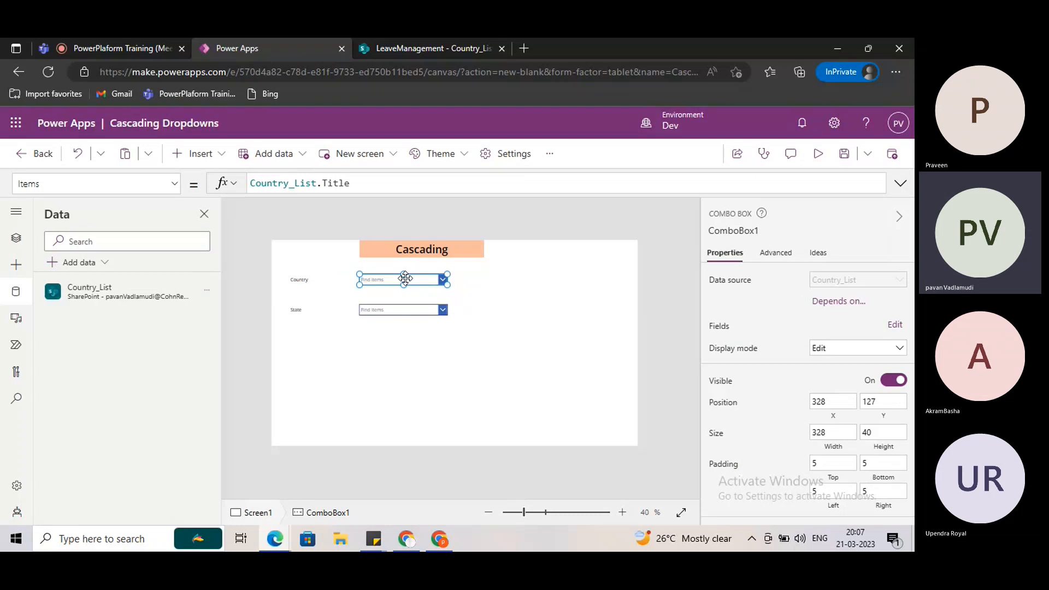
pyautogui.click(369, 186)
pyautogui.hotkey('ctrl', 'a')
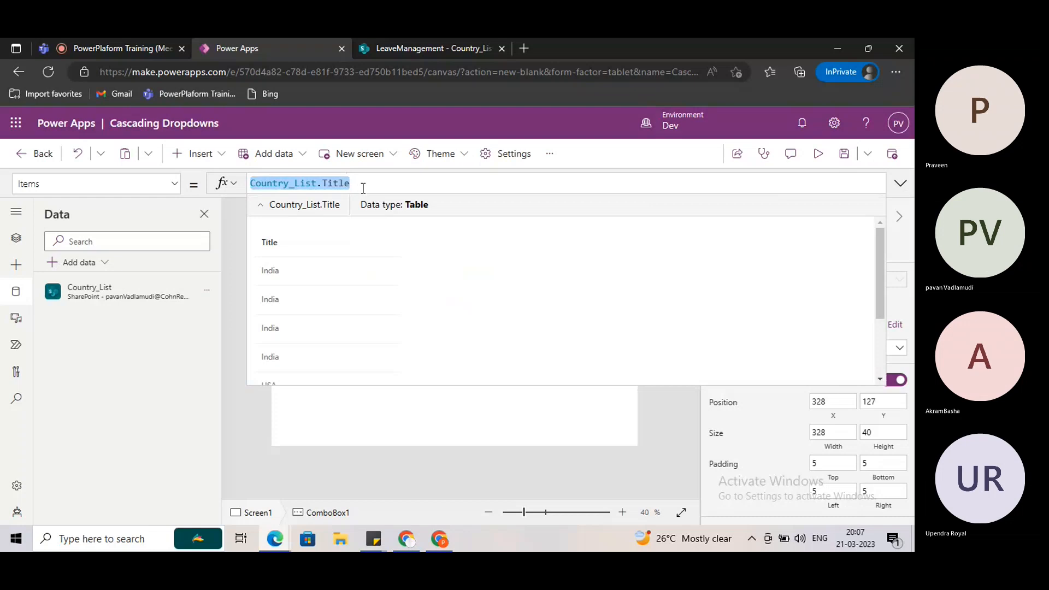
pyautogui.press('BackSpace')
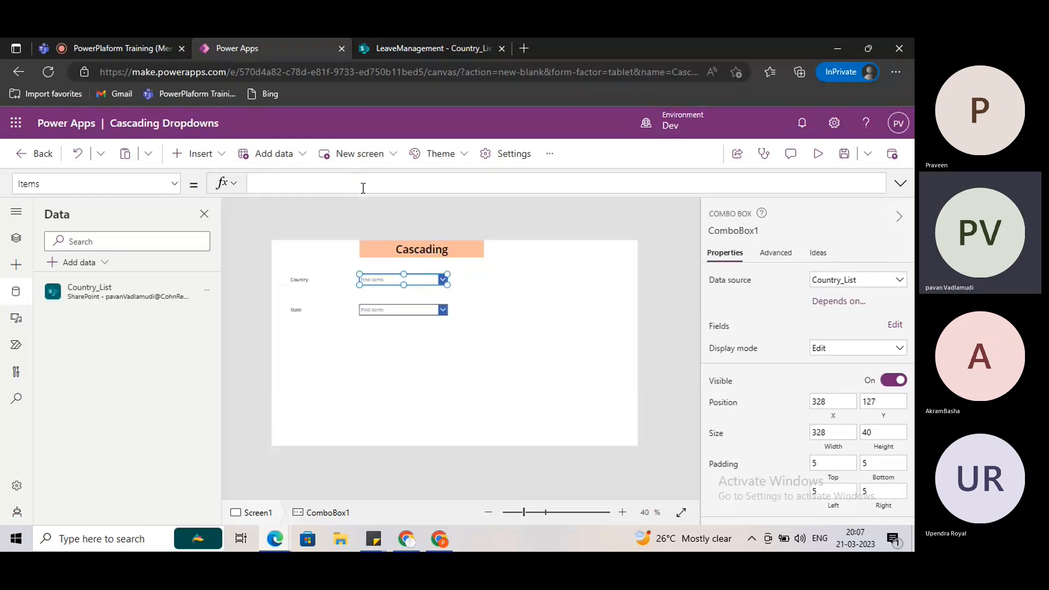
pyautogui.write('Distinct(')
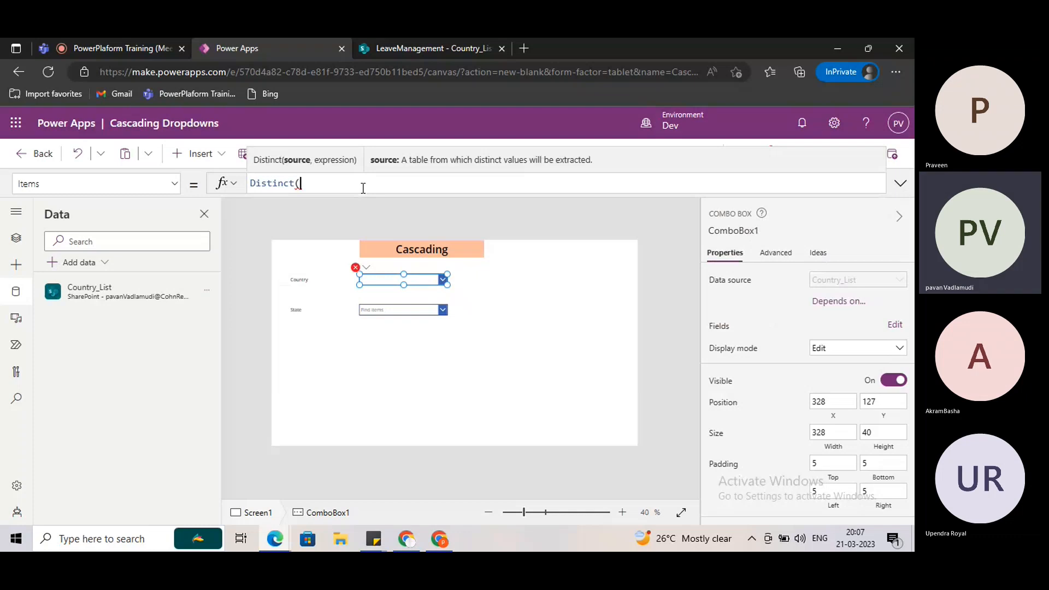
pyautogui.write('Co')
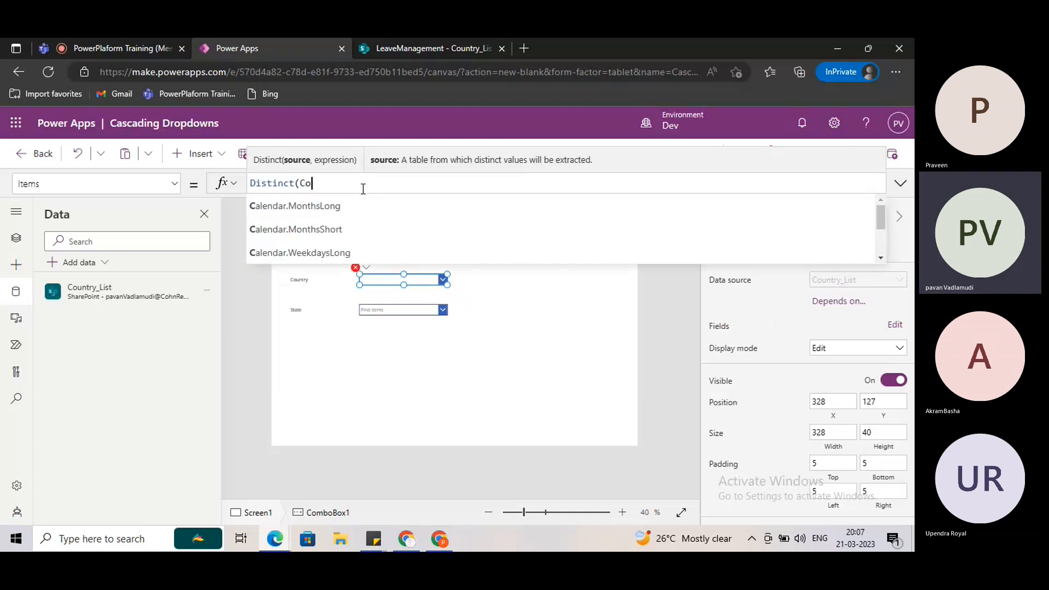
pyautogui.write('untry_List')
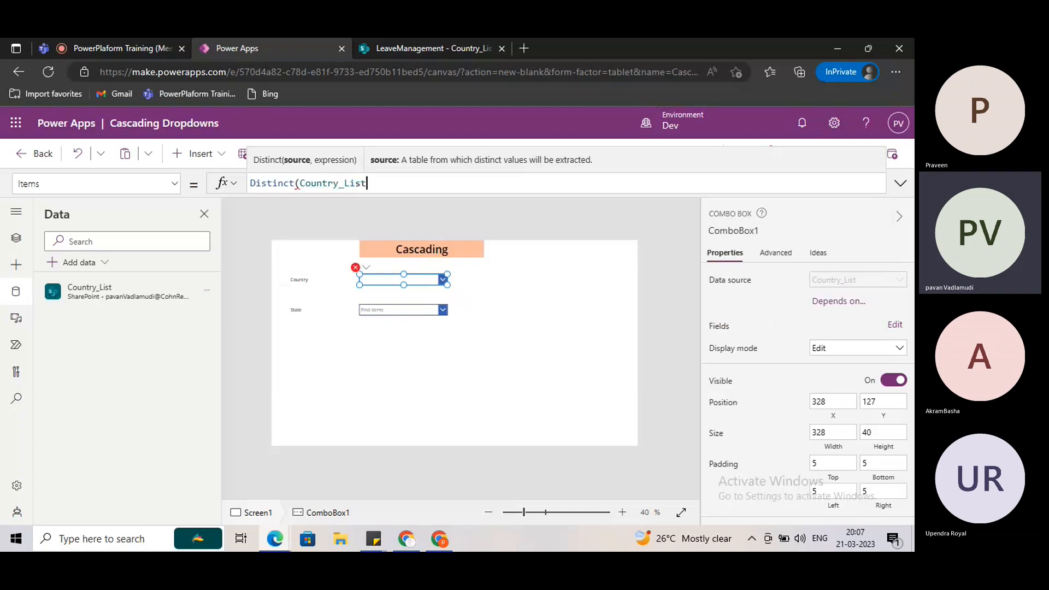
pyautogui.write(',')
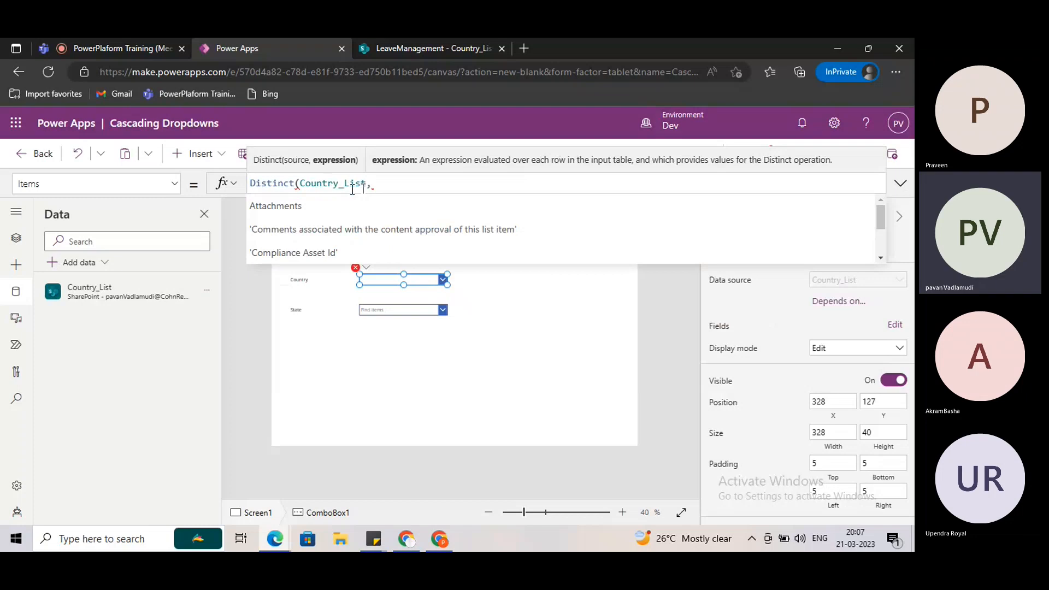
pyautogui.write('i')
pyautogui.press('BackSpace')
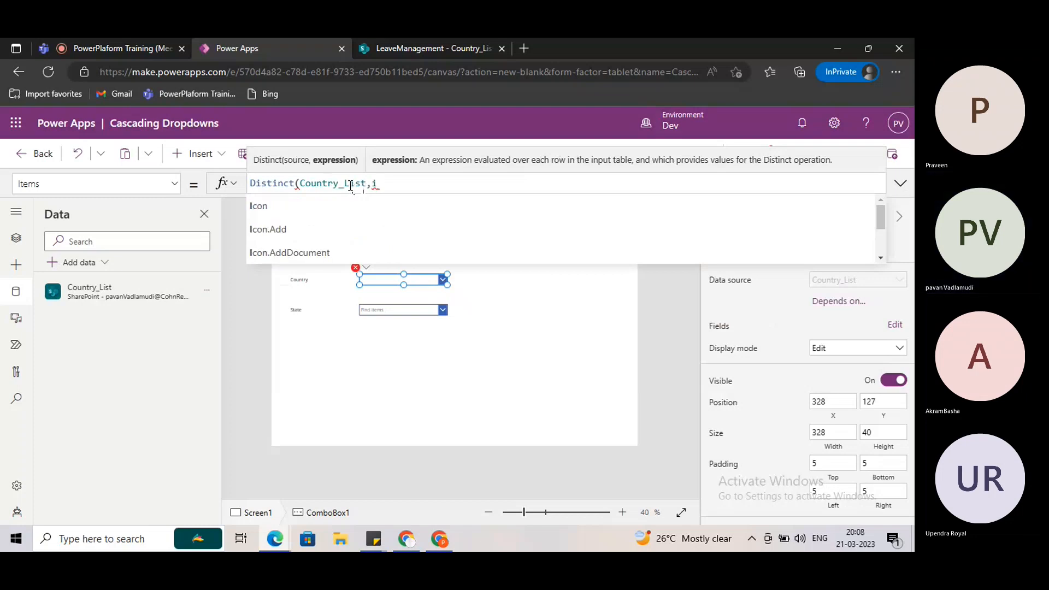
pyautogui.write('t,Ti')
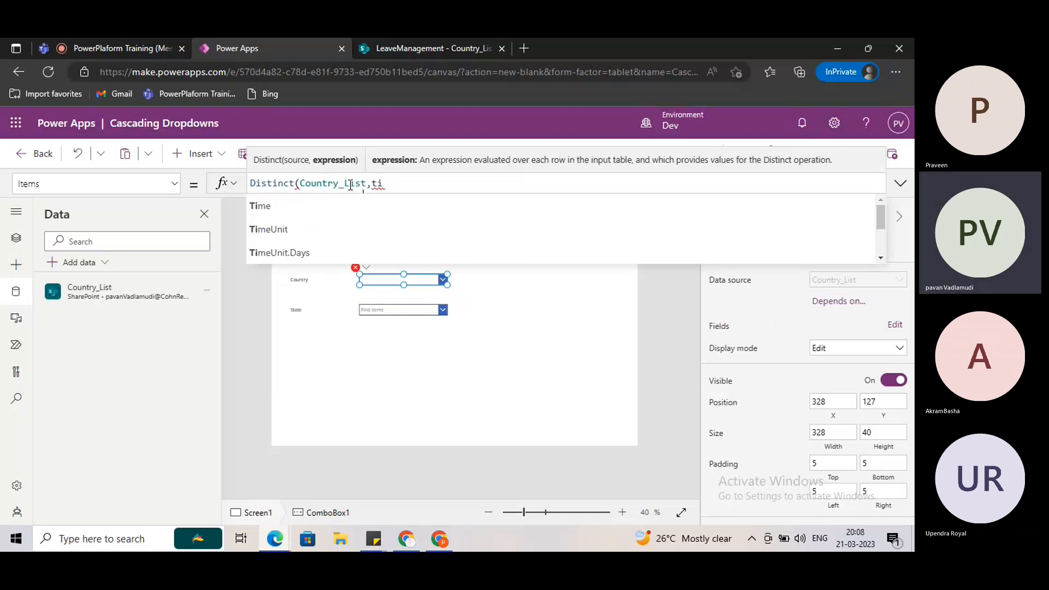
pyautogui.write('tle')
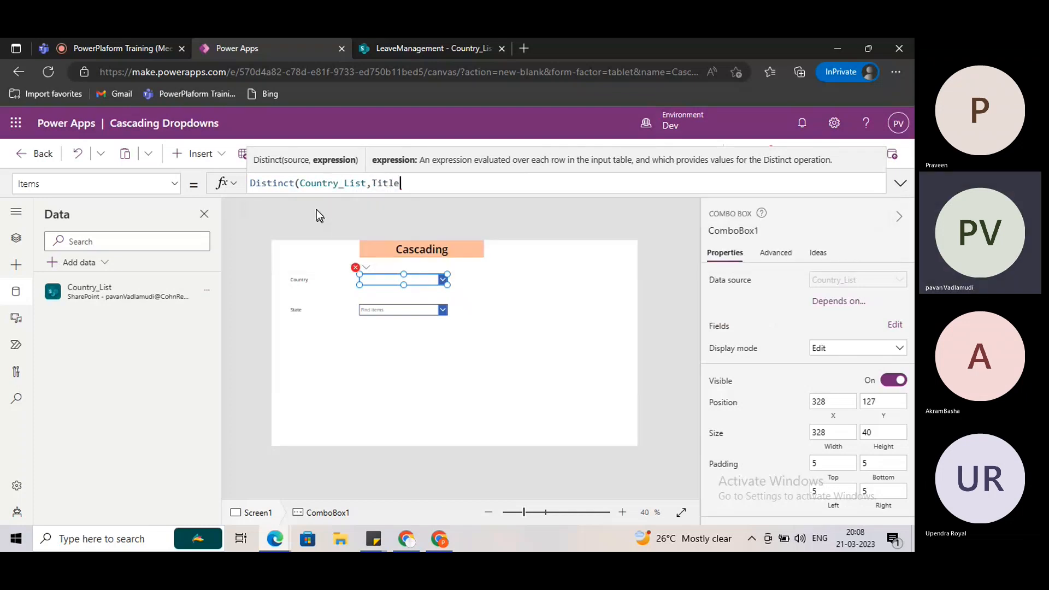
pyautogui.write(')')
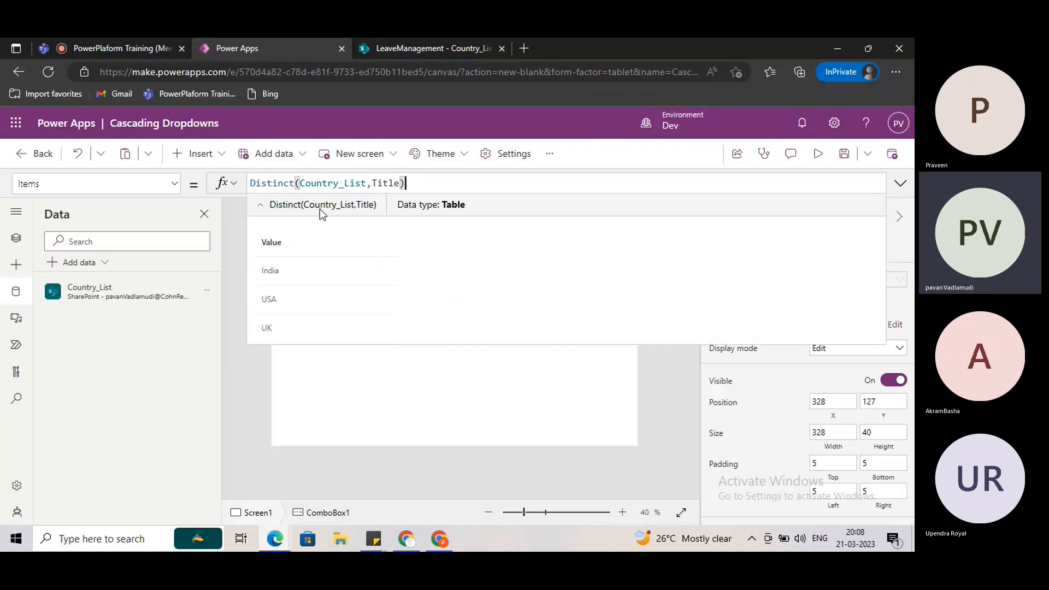
pyautogui.doubleClick(379, 182)
pyautogui.click(425, 186)
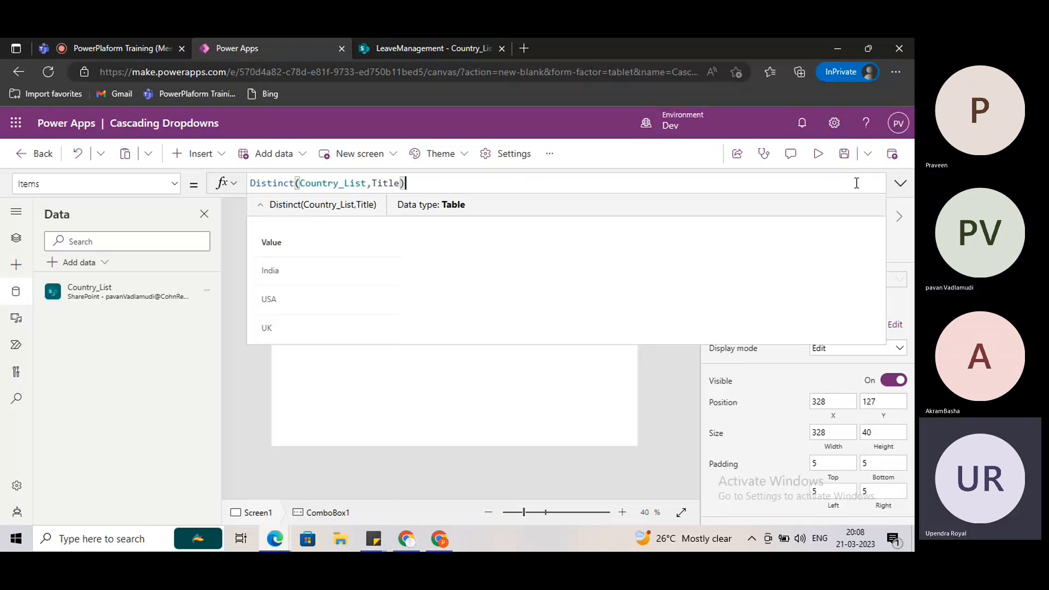
pyautogui.click(900, 183)
pyautogui.click(900, 185)
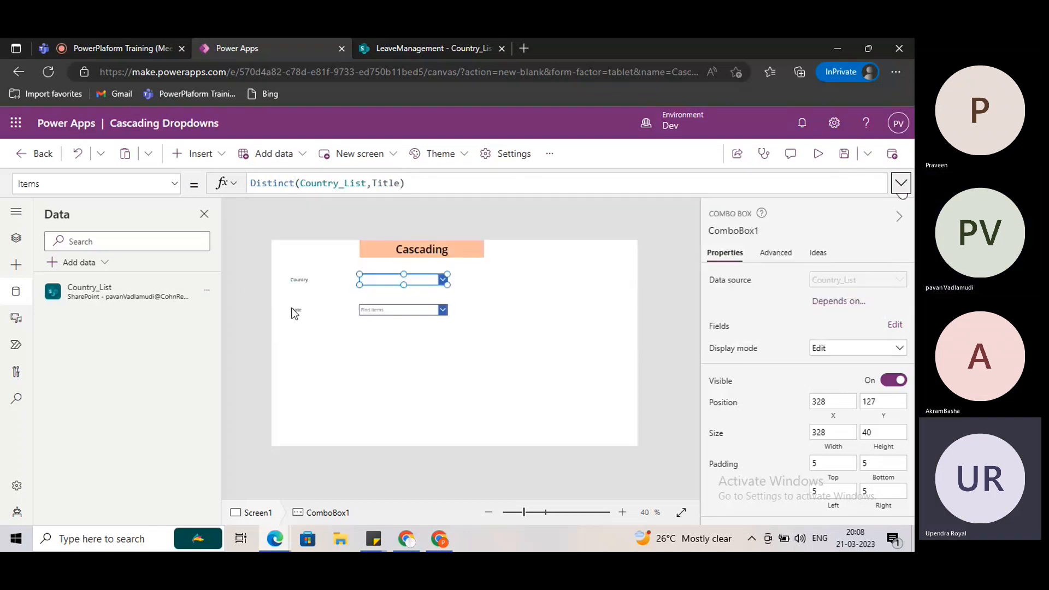
# - Switch to SharePoint, open the Country_List list settings and examine the column names and types
pyautogui.click(296, 281)
pyautogui.click(413, 49)
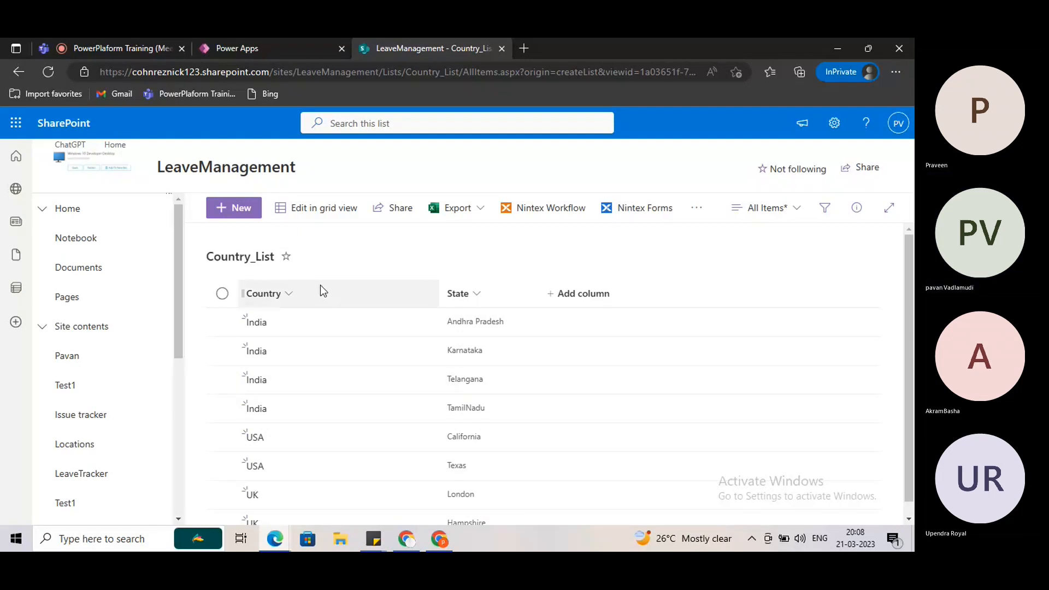
pyautogui.click(117, 49)
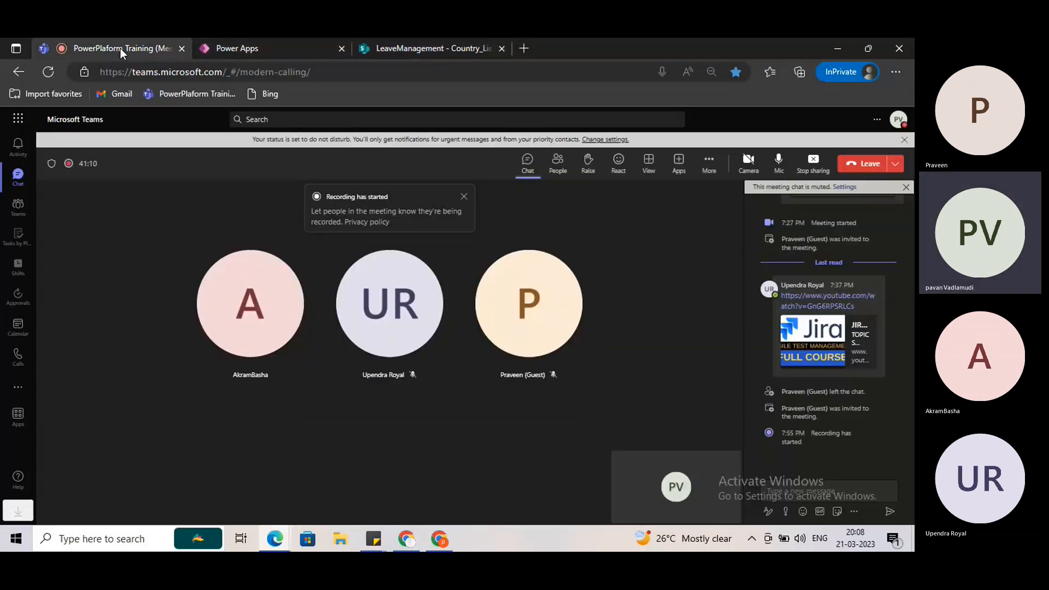
pyautogui.click(426, 48)
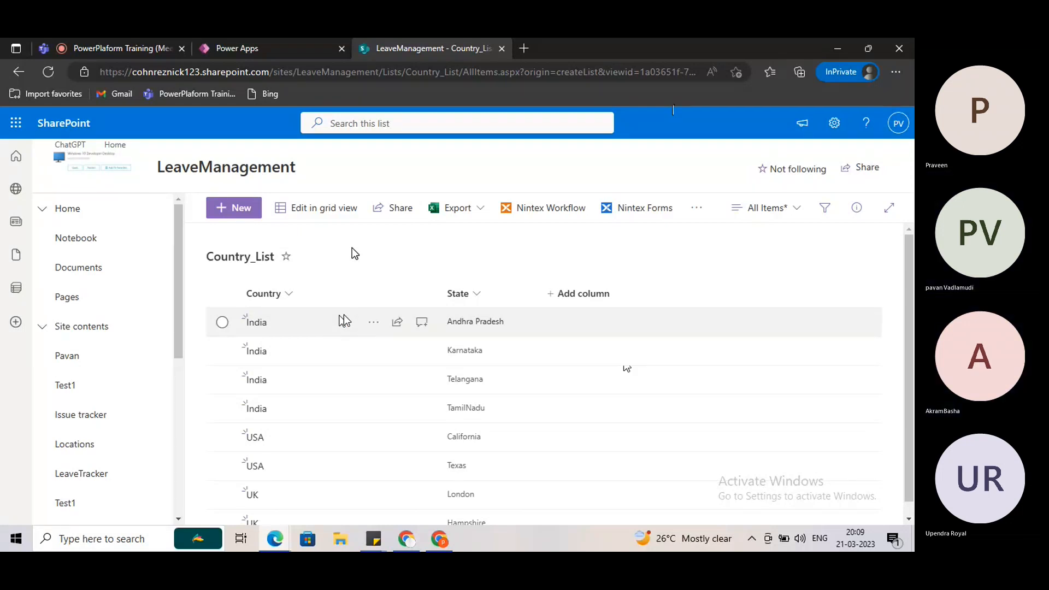
pyautogui.click(842, 127)
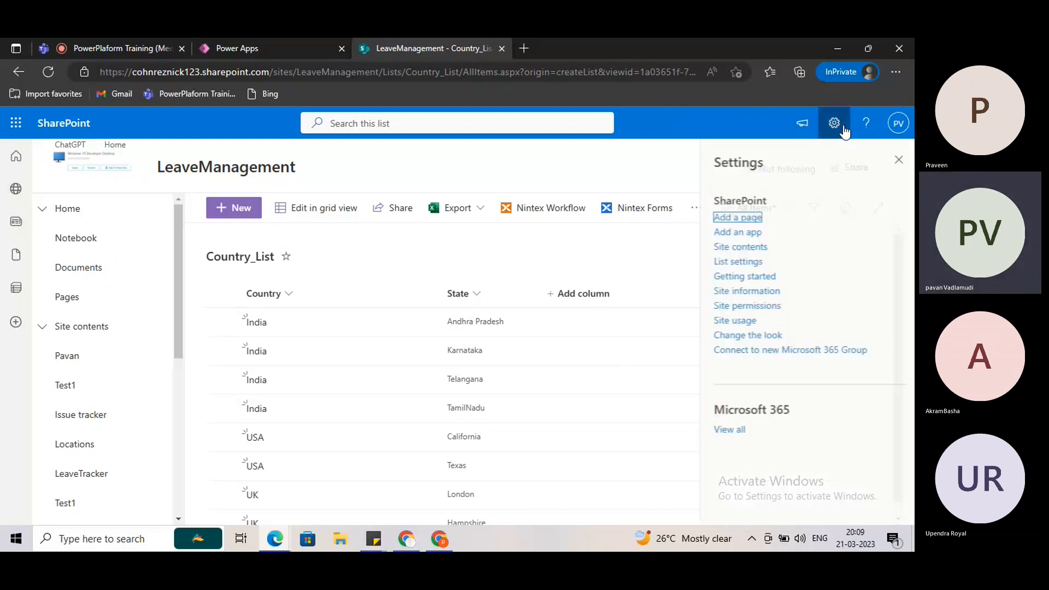
pyautogui.click(746, 262)
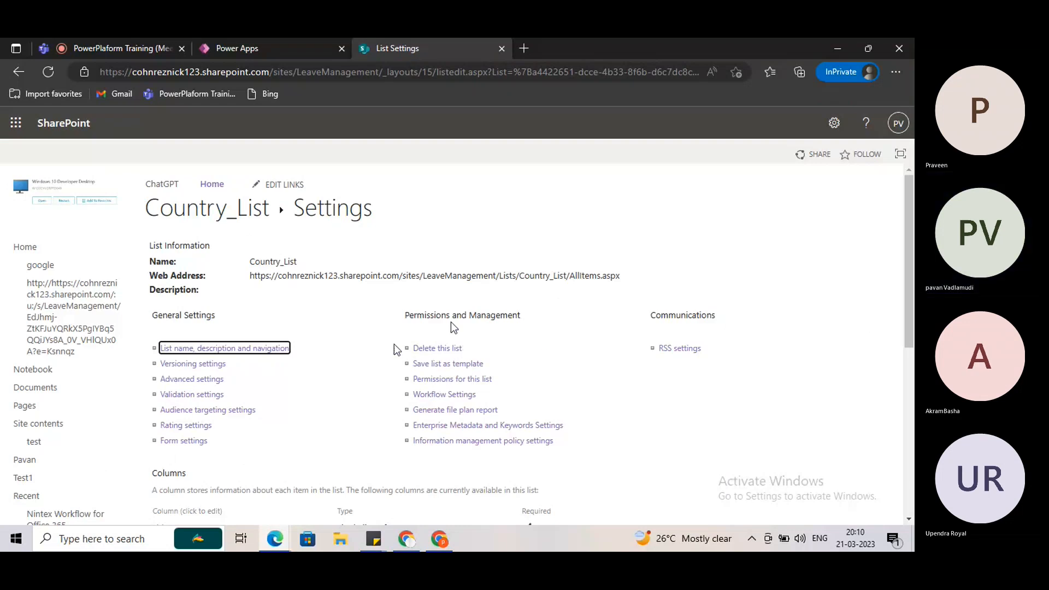
pyautogui.scroll(-2, 330, 372)
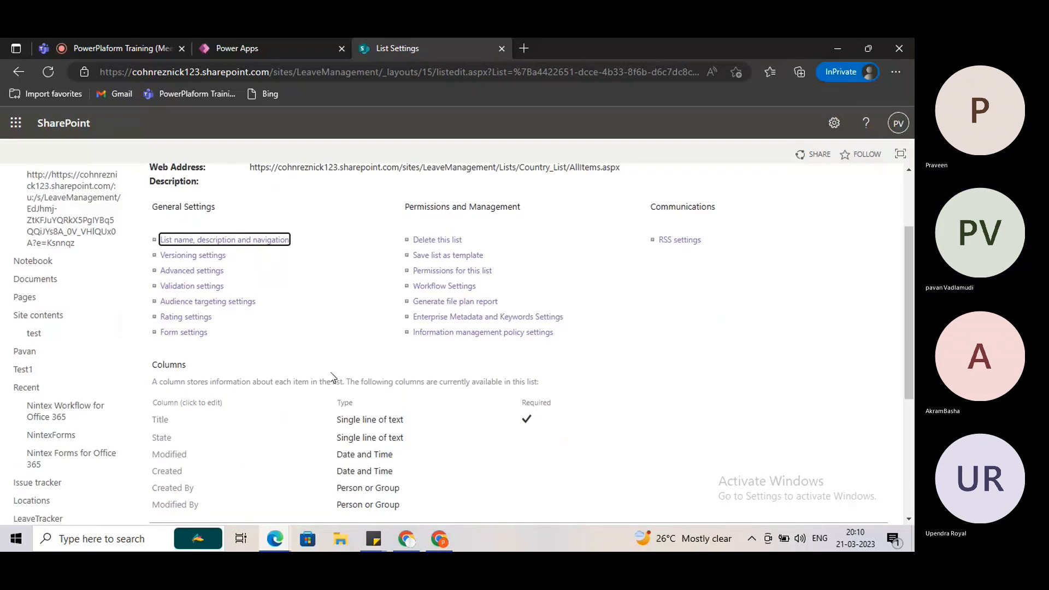
pyautogui.scroll(-1, 330, 372)
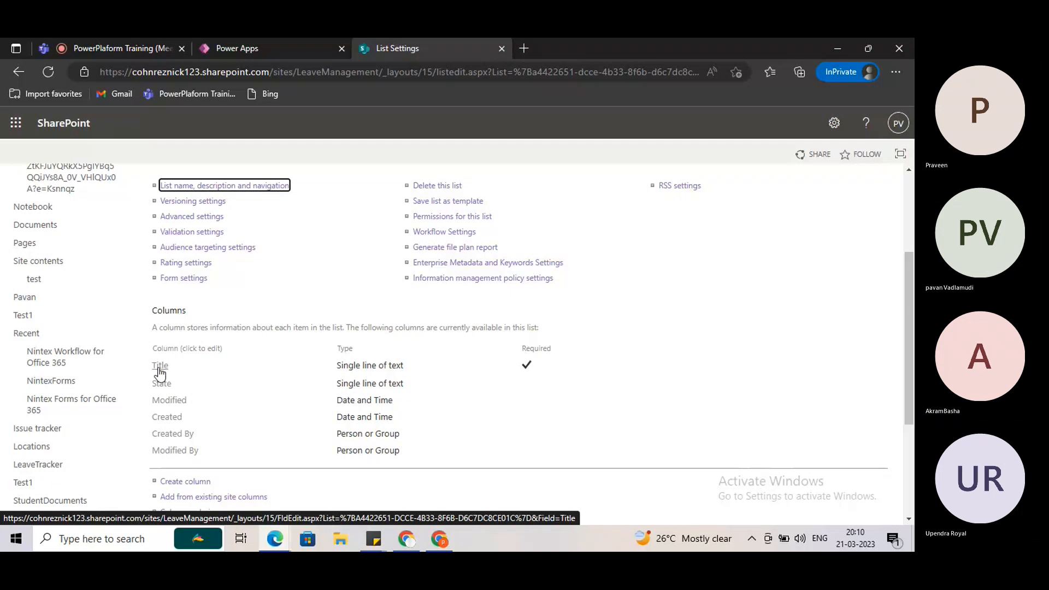
# - Open the Title column's settings and check its internal field name in the page address
pyautogui.click(158, 370)
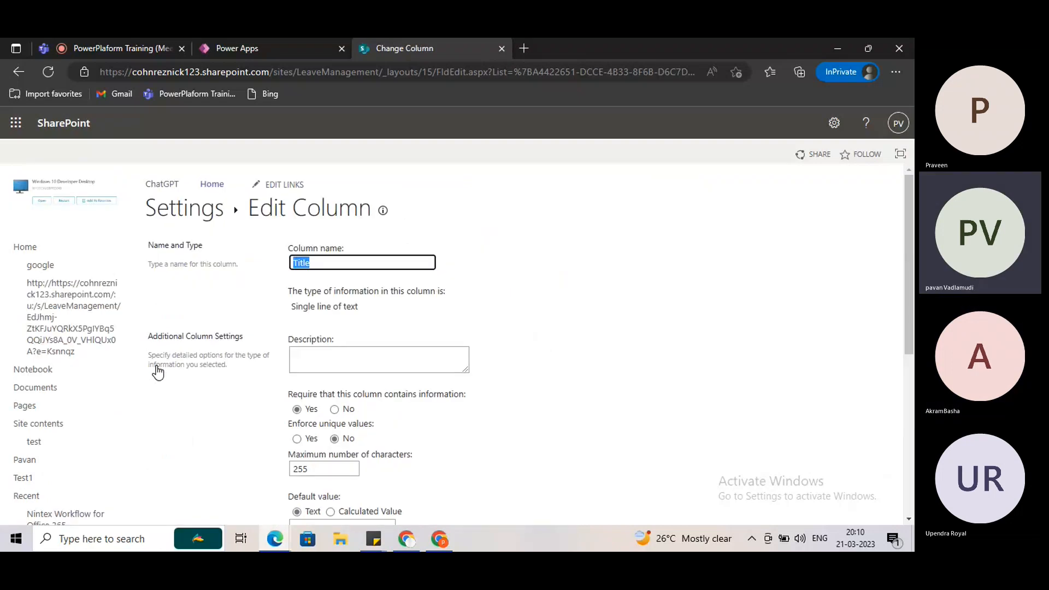
pyautogui.scroll(-3, 563, 371)
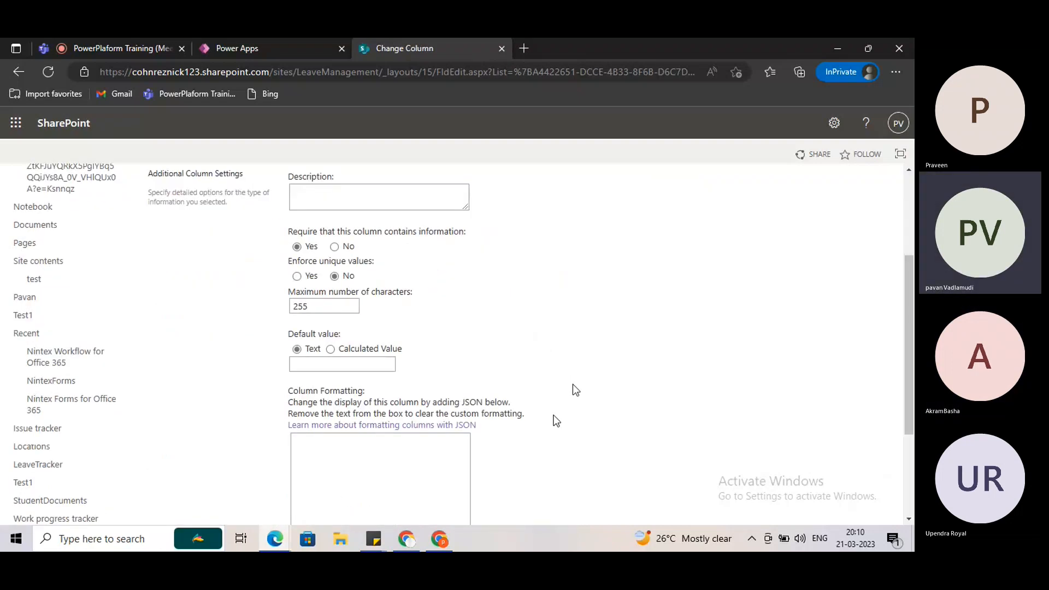
pyautogui.scroll(3, 572, 385)
pyautogui.click(551, 77)
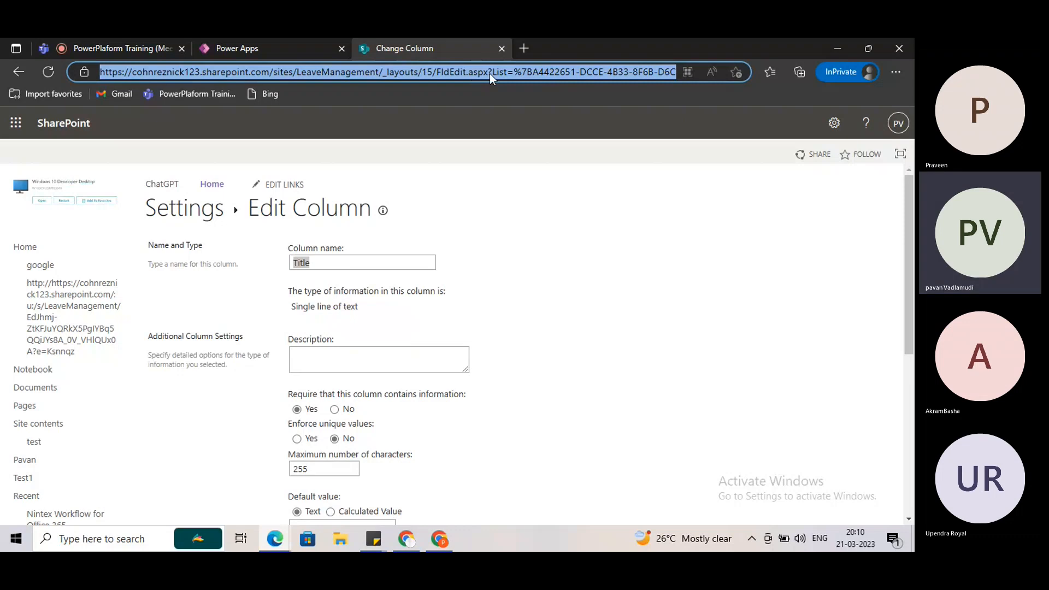
pyautogui.press('End')
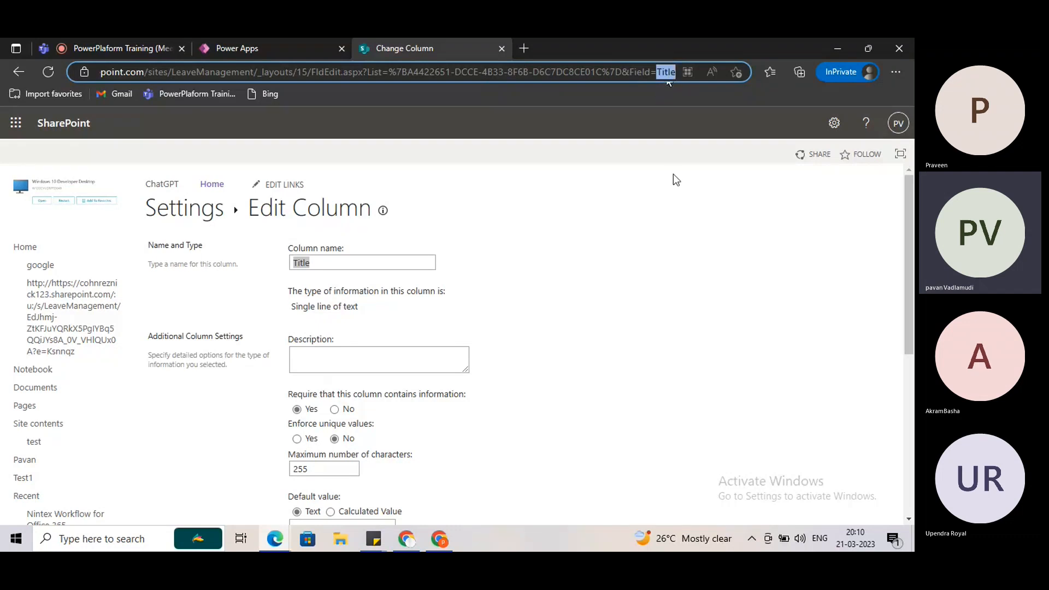
pyautogui.click(657, 218)
pyautogui.scroll(-1, 363, 421)
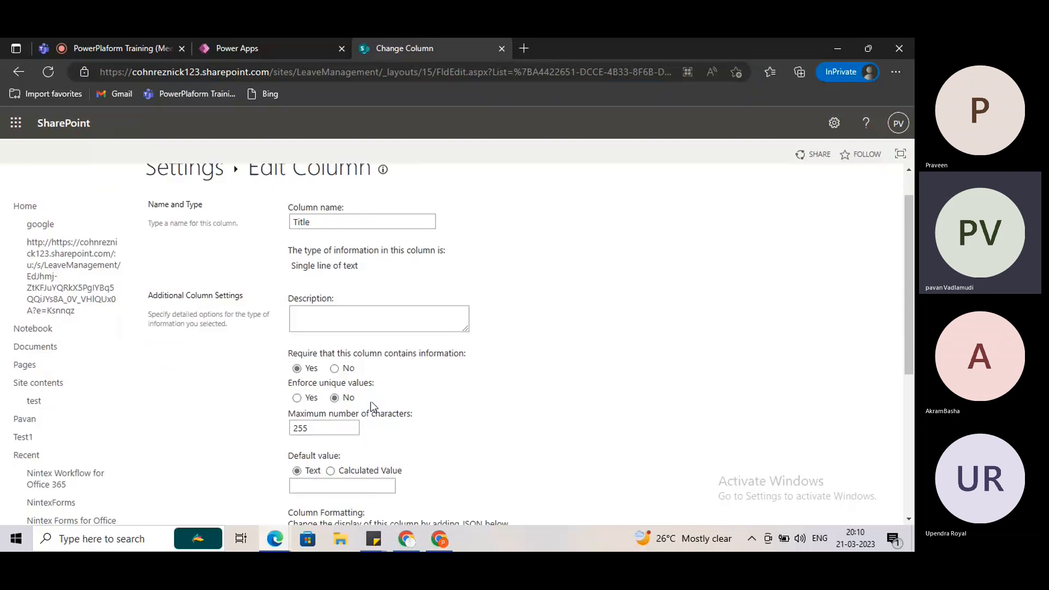
pyautogui.scroll(-3, 371, 401)
pyautogui.scroll(4, 366, 426)
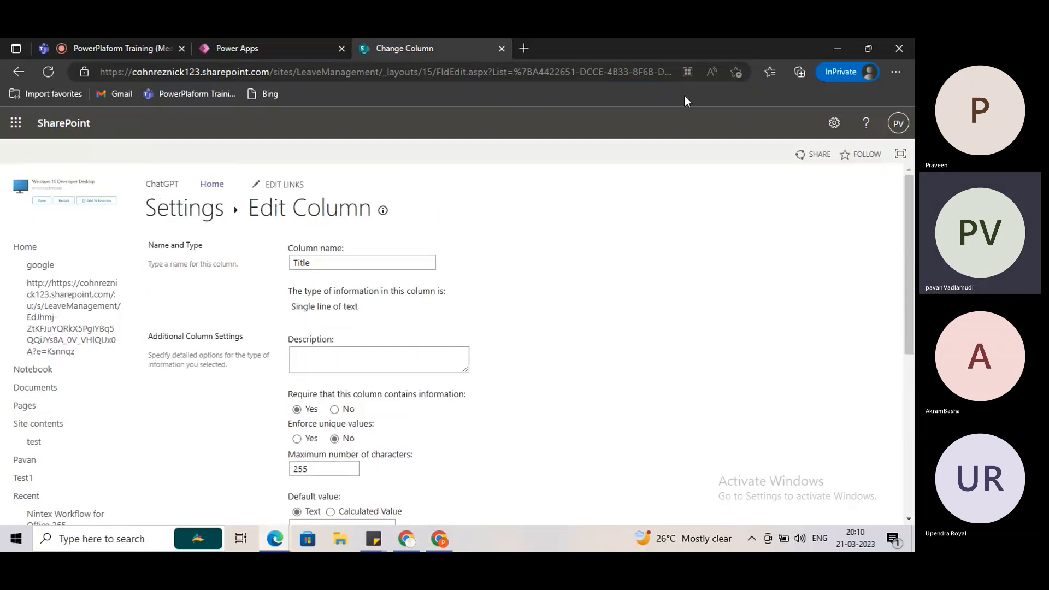
# - Read through the Title column's page address again up to the Field parameter at its end
pyautogui.doubleClick(633, 73)
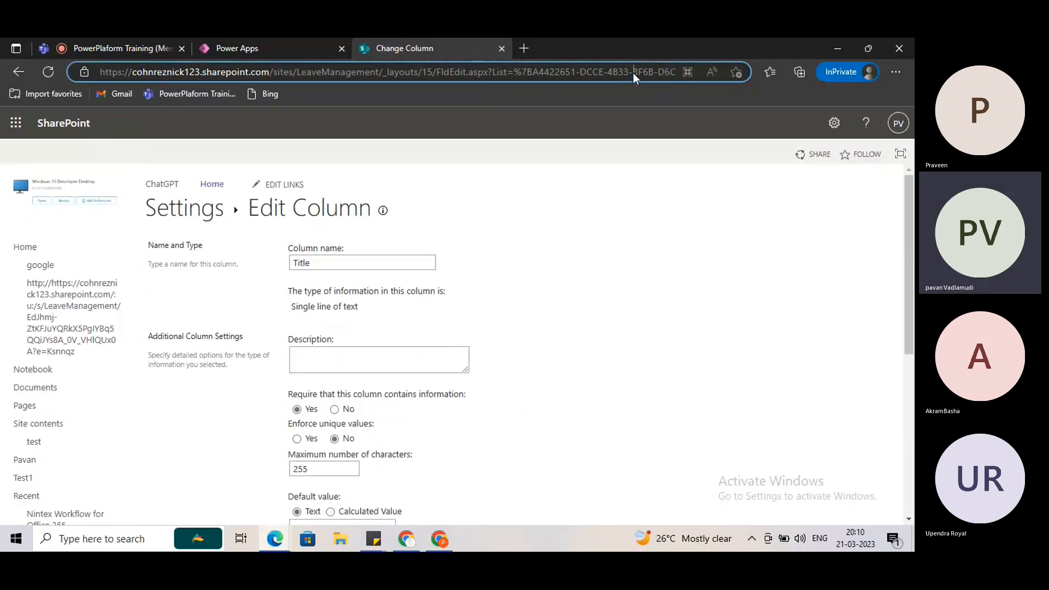
pyautogui.press('Right')
pyautogui.press('Right')
pyautogui.press('Right')
pyautogui.press('Right')
pyautogui.press('Right')
pyautogui.press('Right')
pyautogui.press('Right')
pyautogui.press('Right')
pyautogui.press('Right')
pyautogui.press('Right')
pyautogui.press('Right')
pyautogui.press('Right')
pyautogui.press('Right')
pyautogui.press('Right')
pyautogui.press('Right')
pyautogui.press('Right')
pyautogui.press('Right')
pyautogui.press('Right')
pyautogui.press('Right')
pyautogui.press('Right')
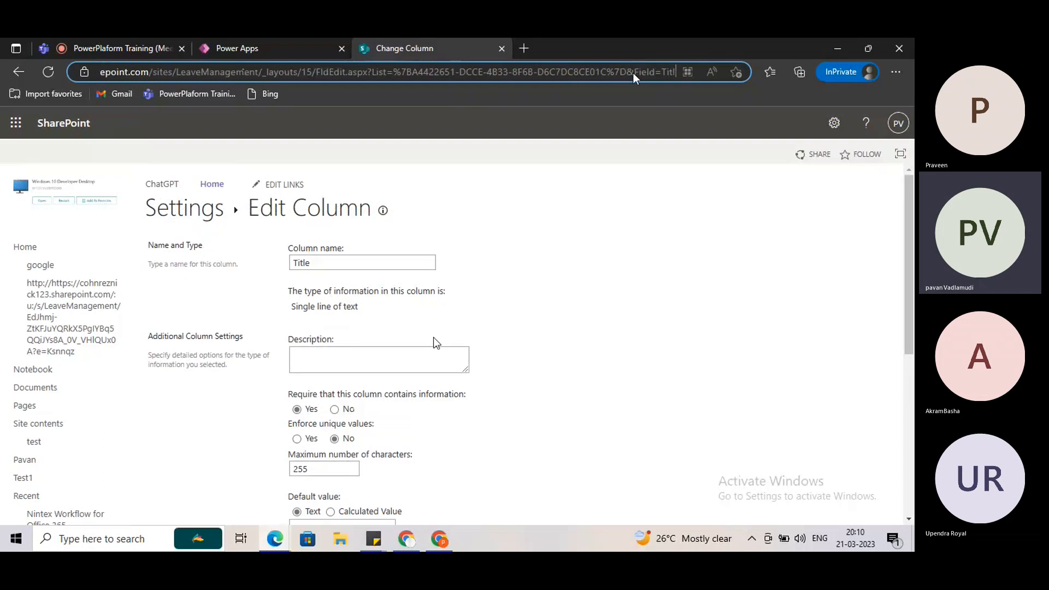
pyautogui.press('Right')
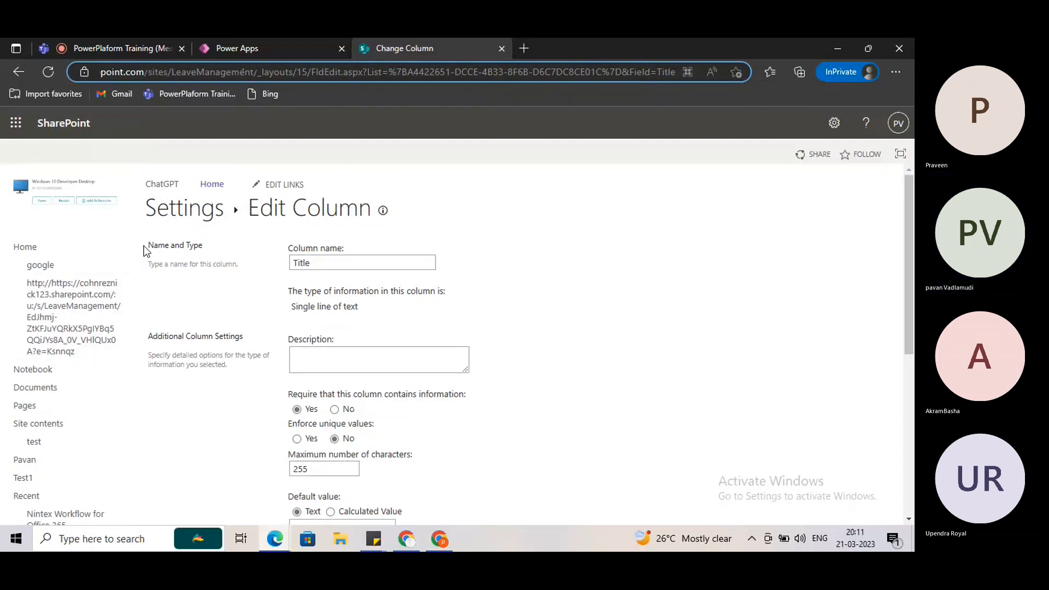
# - Return to the Country_List list and add a single line of text column named City
pyautogui.click(163, 217)
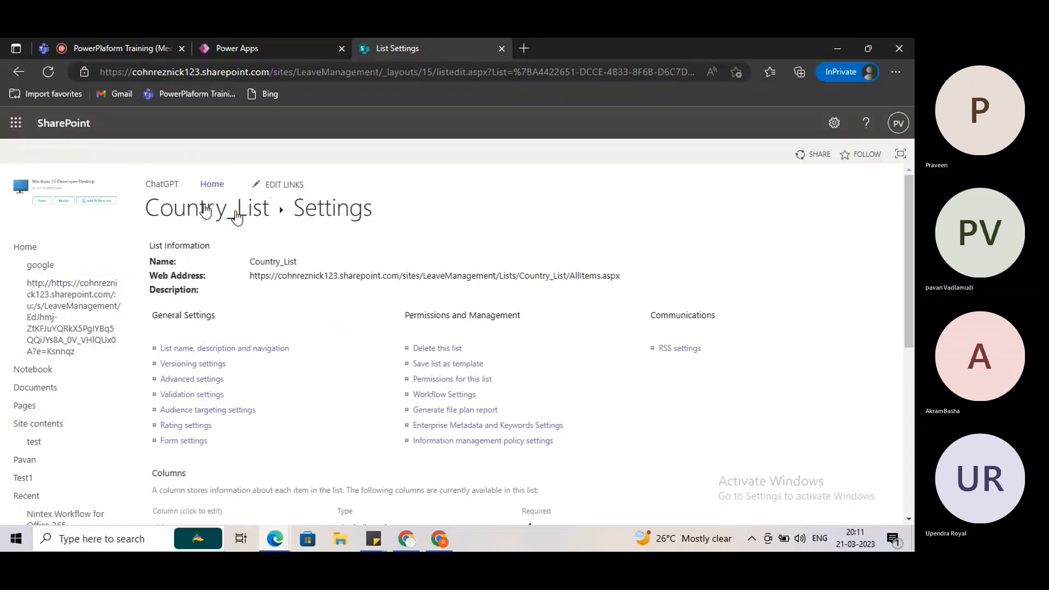
pyautogui.click(206, 209)
pyautogui.click(571, 294)
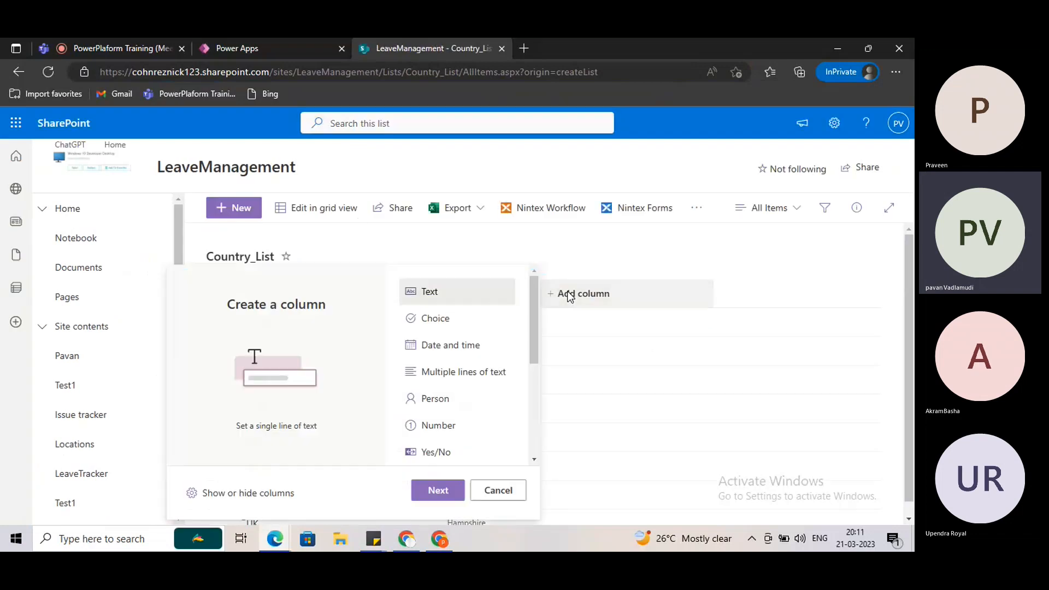
pyautogui.click(439, 490)
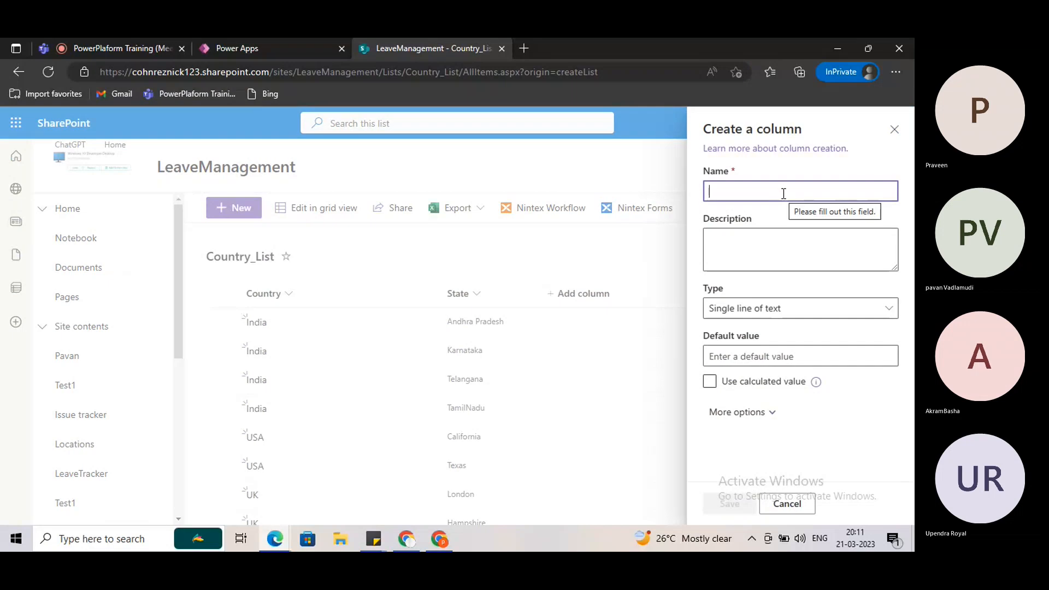
pyautogui.write('Cit')
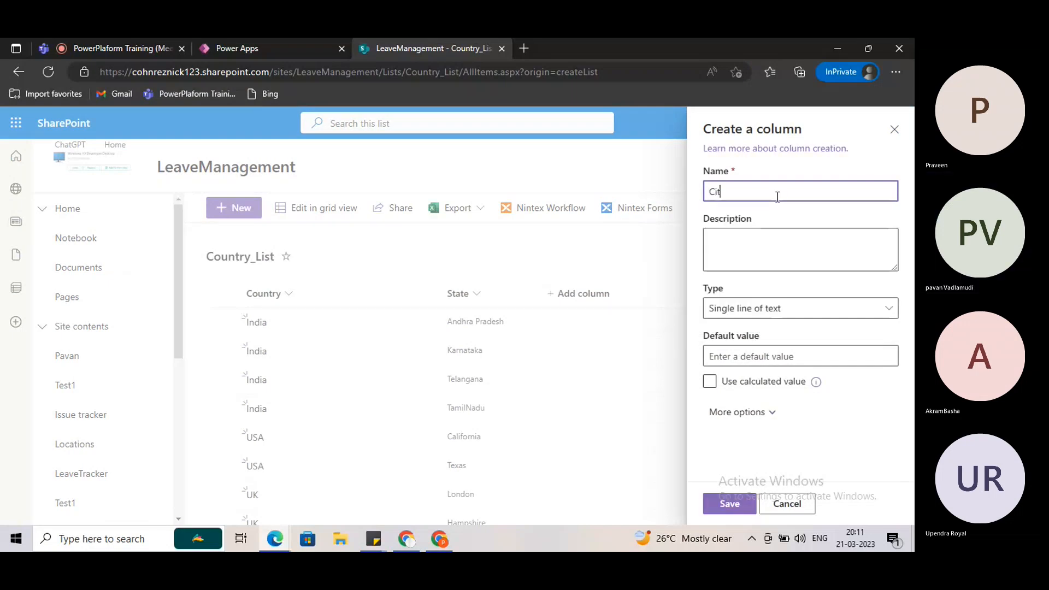
pyautogui.write('y')
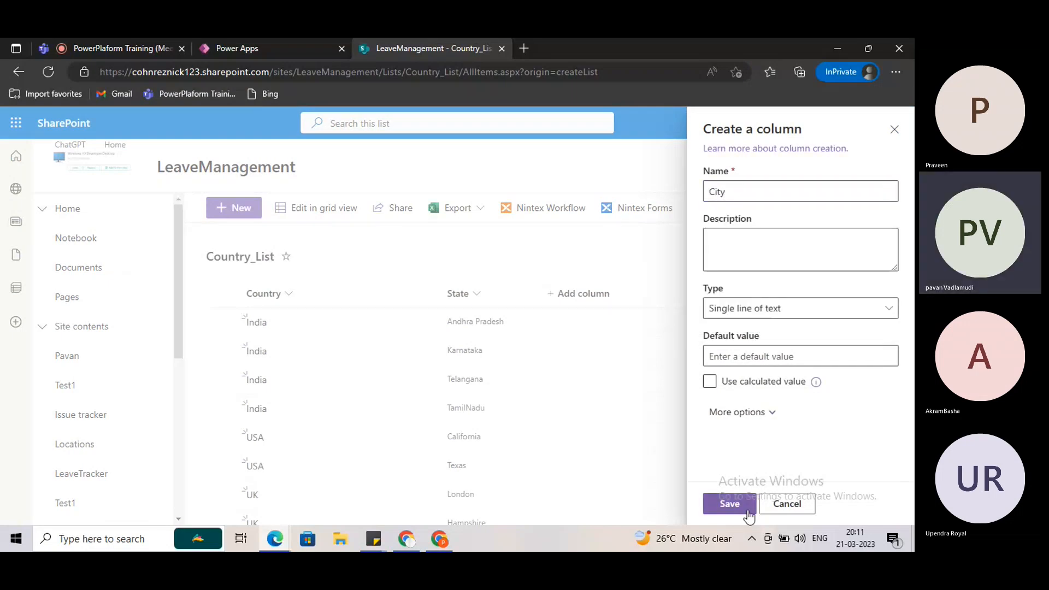
pyautogui.click(729, 503)
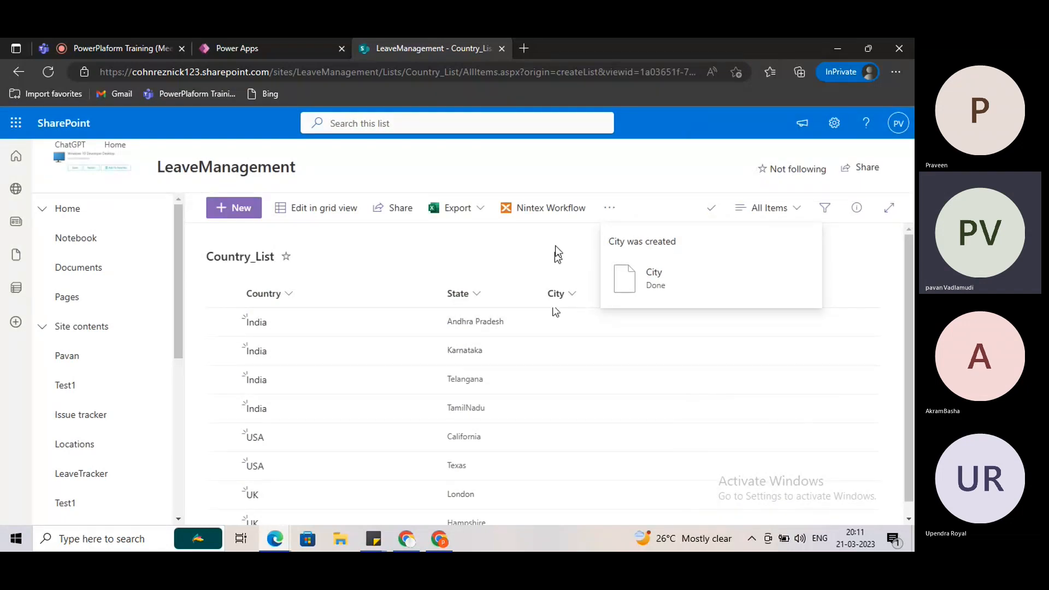
# - Open the City column's settings page from the Country_List list settings
pyautogui.click(833, 123)
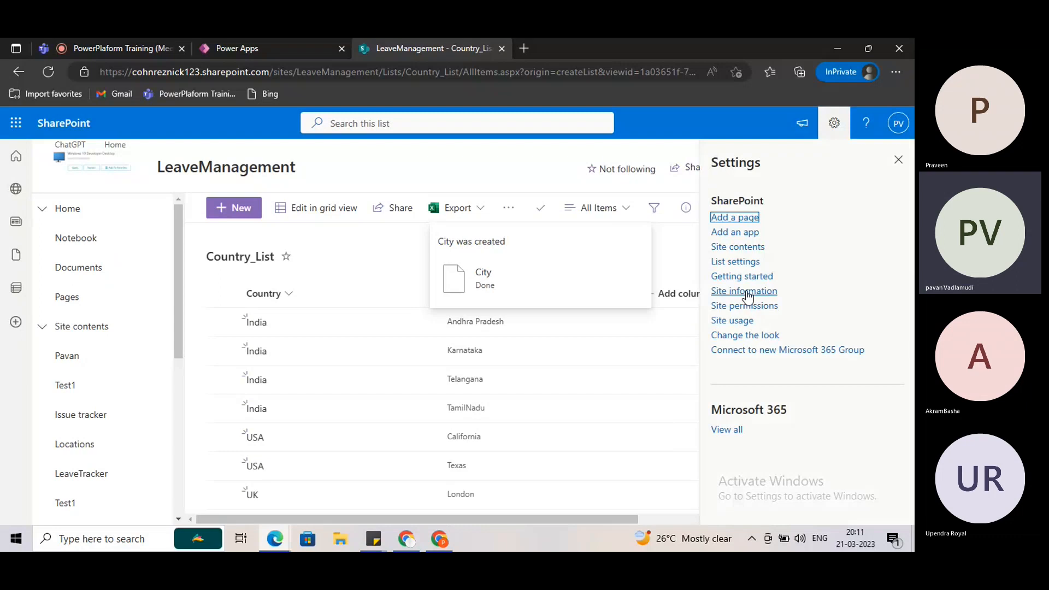
pyautogui.click(735, 262)
pyautogui.scroll(-3, 339, 377)
pyautogui.scroll(-2, 329, 383)
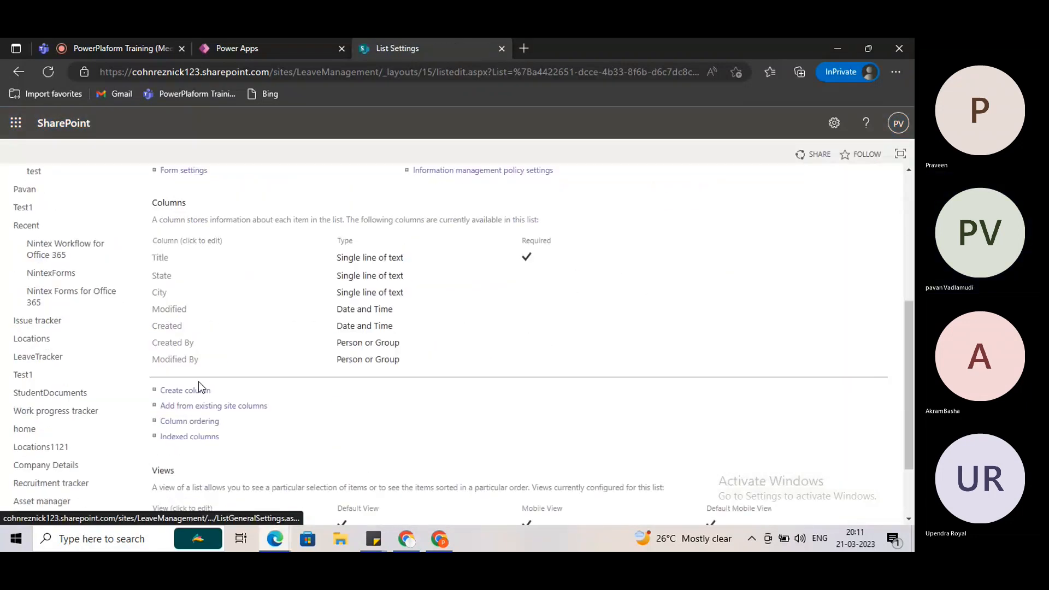
pyautogui.click(160, 290)
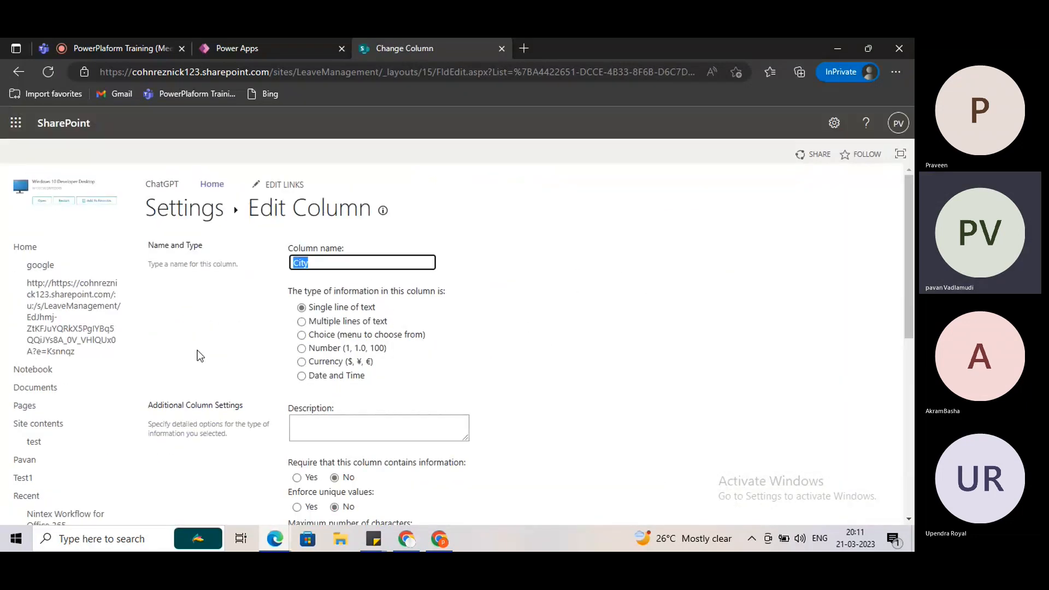
# - Check the City column's internal name in the Field parameter at the end of the page address
pyautogui.click(623, 67)
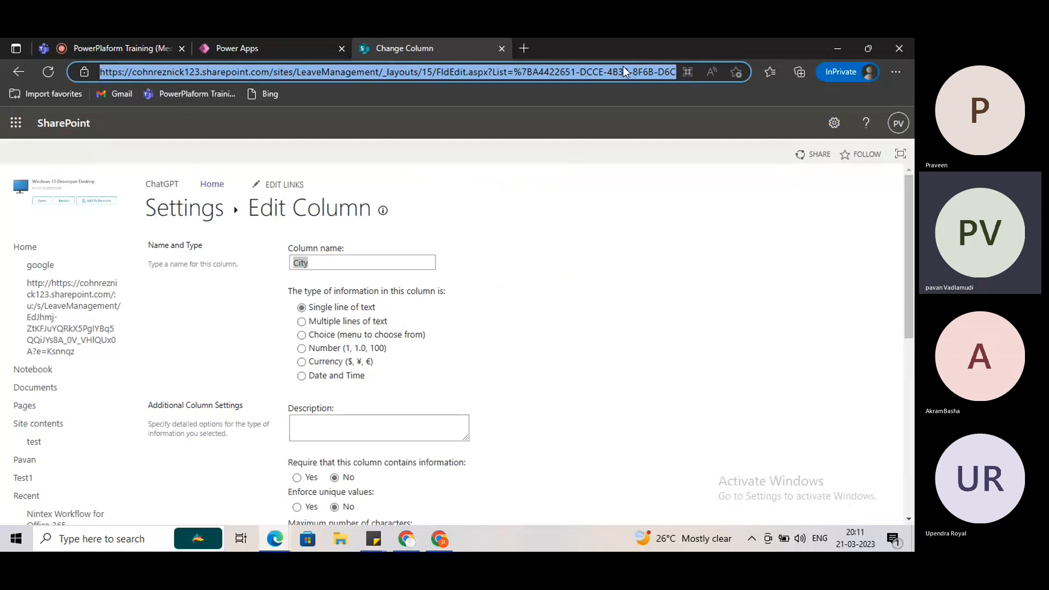
pyautogui.press('End')
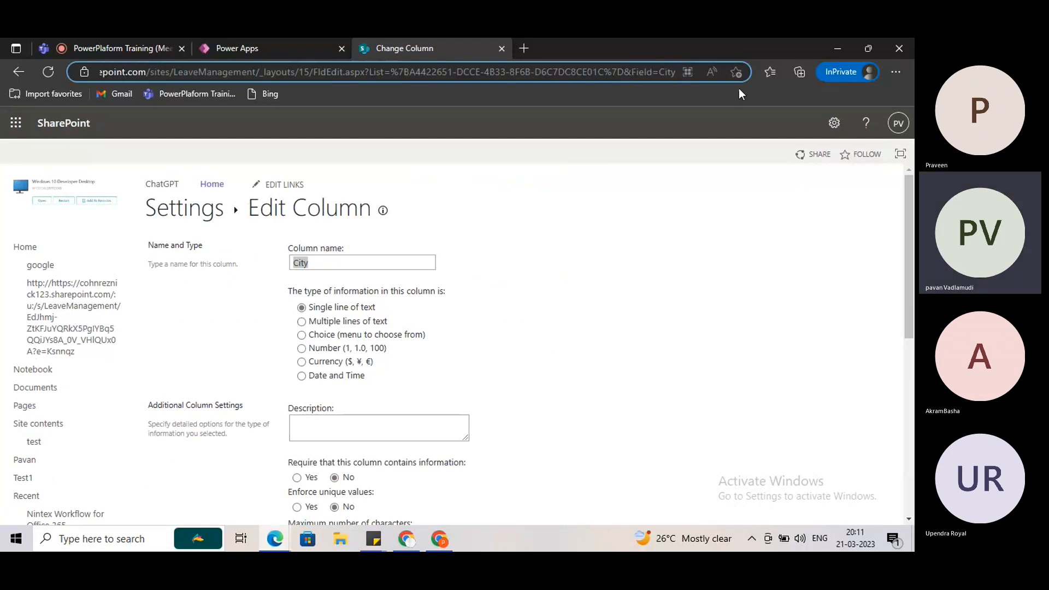
pyautogui.doubleClick(677, 80)
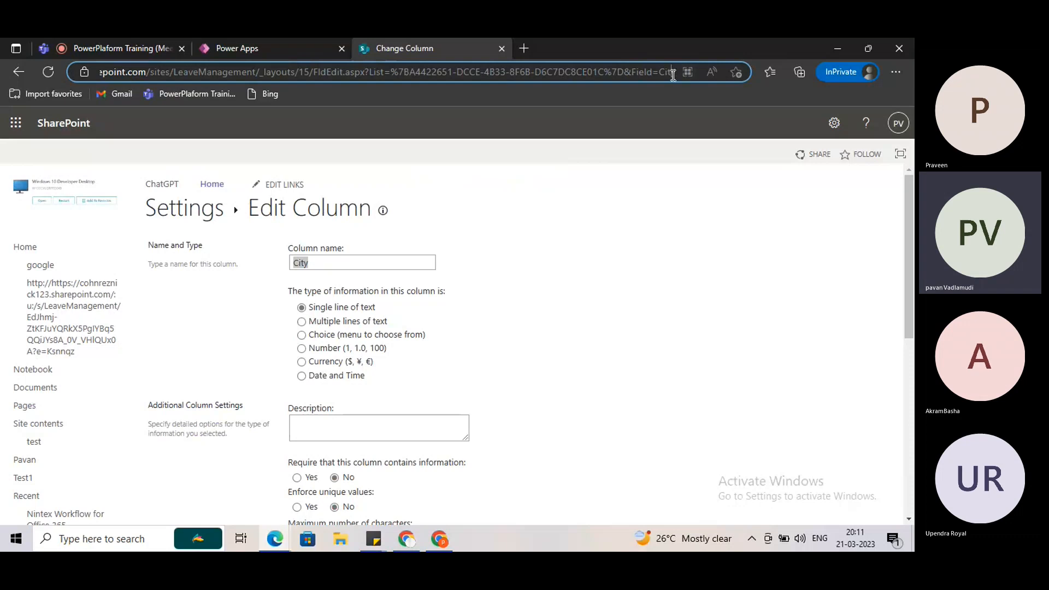
pyautogui.click(676, 141)
pyautogui.click(632, 74)
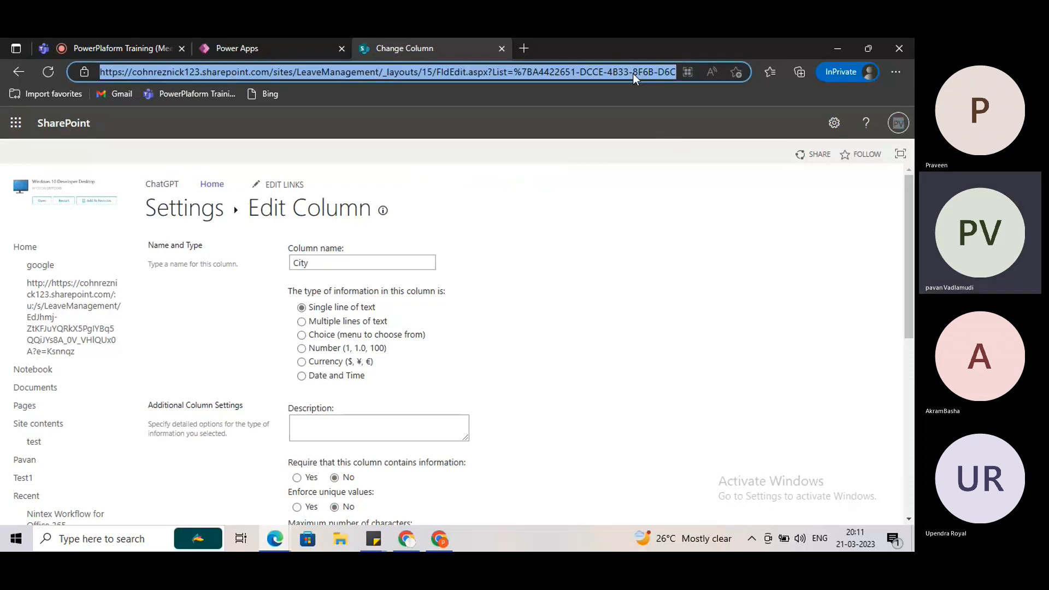
pyautogui.press('End')
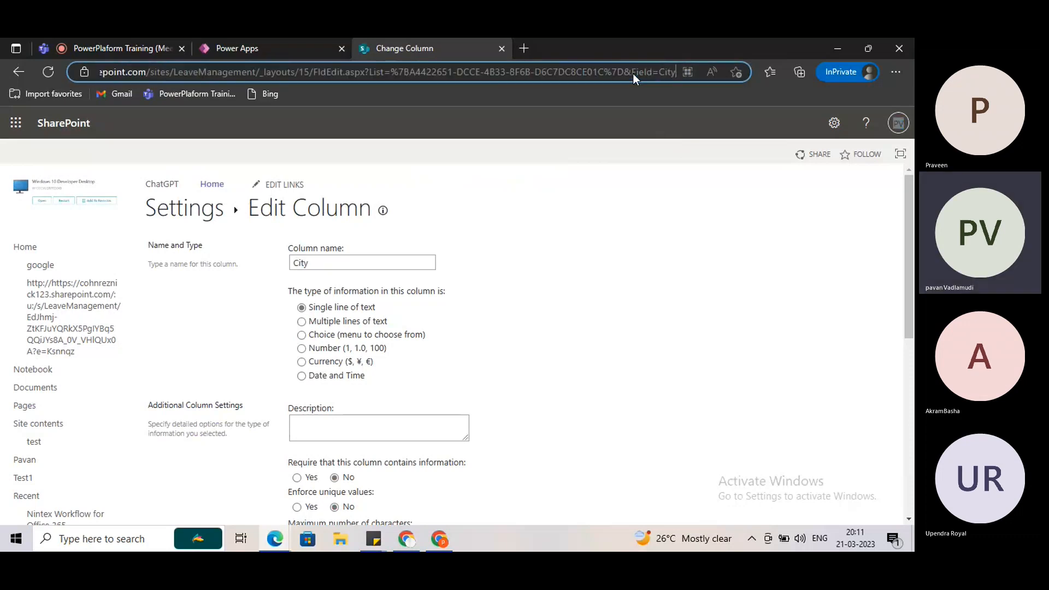
pyautogui.click(728, 124)
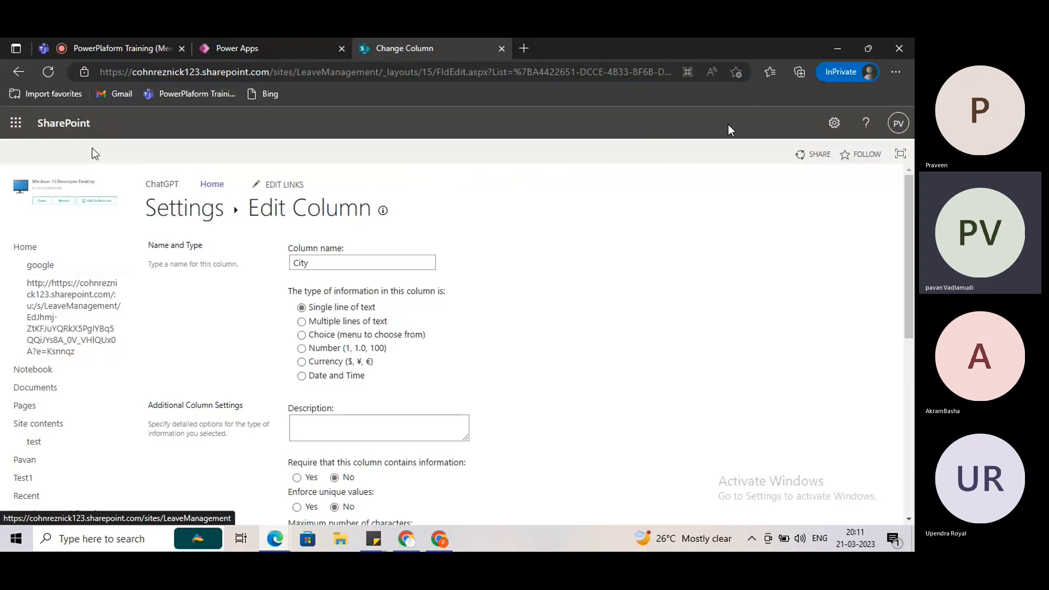
# - Rename the City column to Town, save the change and return to the Country_List items
pyautogui.moveTo(343, 261); pyautogui.dragTo(207, 253)
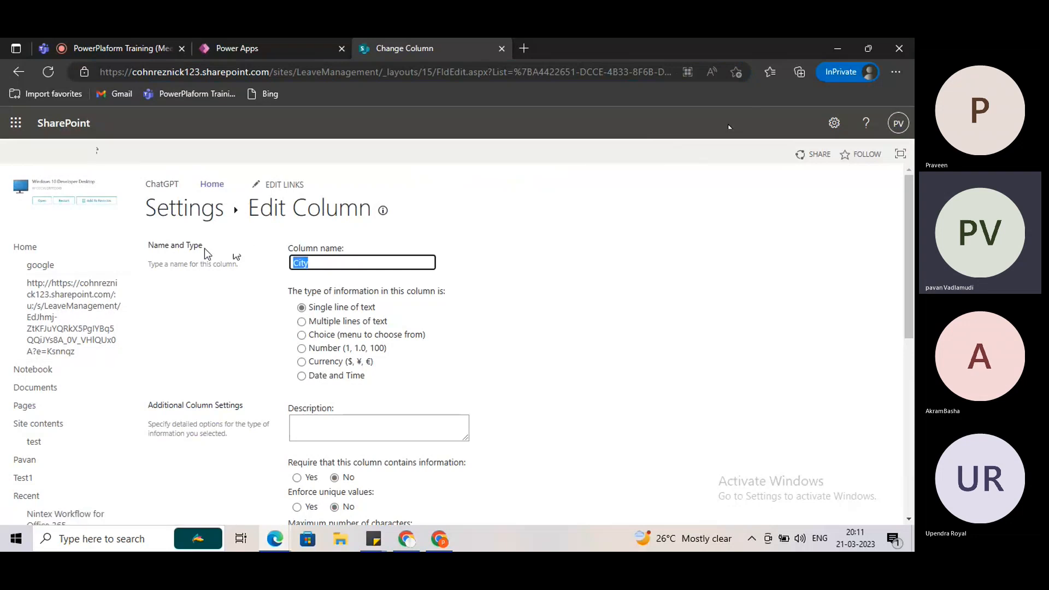
pyautogui.write('Town')
pyautogui.click(619, 251)
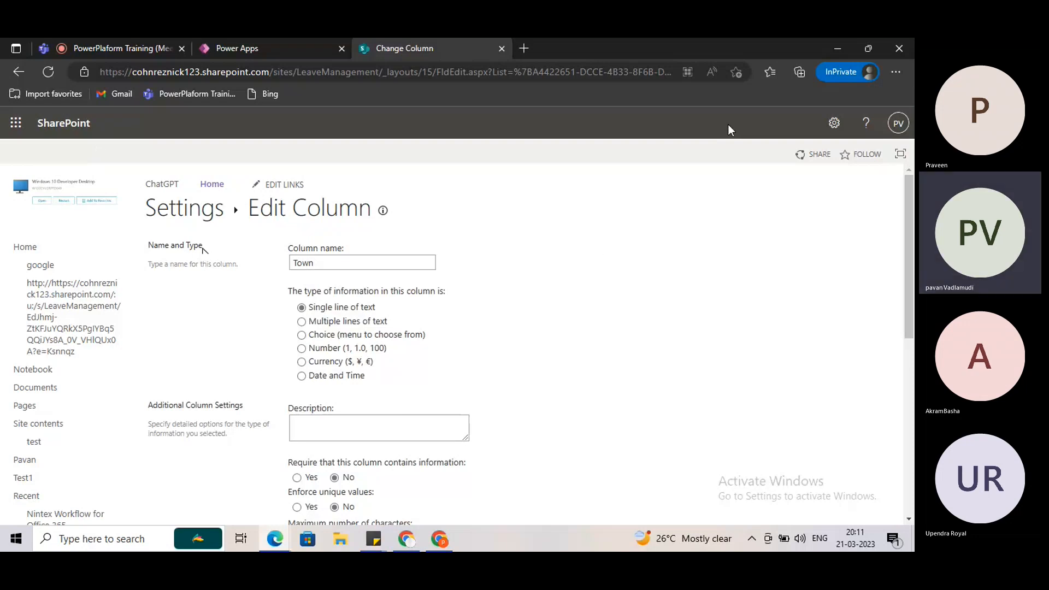
pyautogui.scroll(-7, 598, 264)
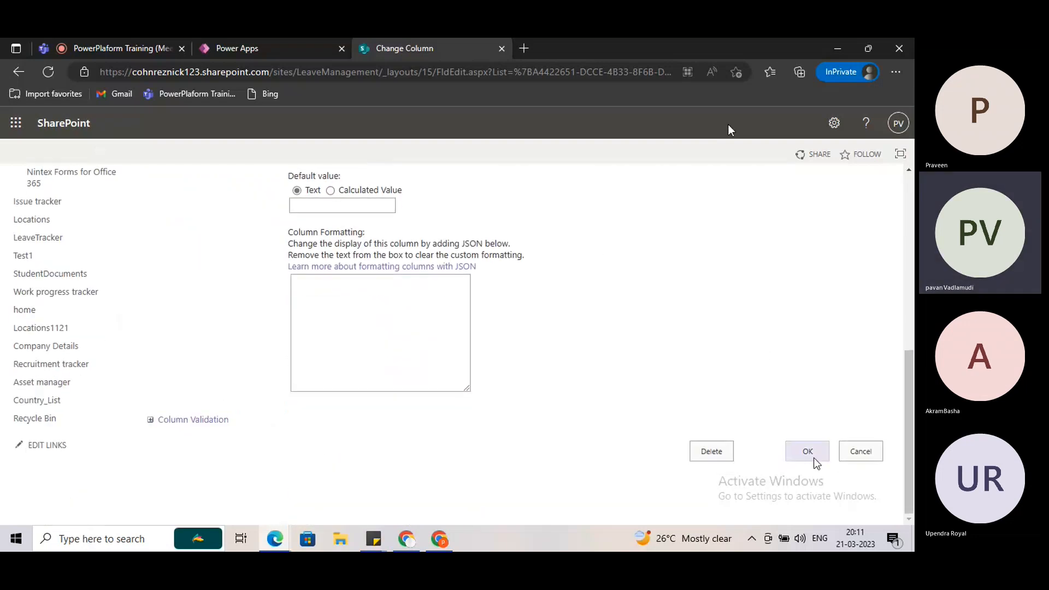
pyautogui.click(807, 452)
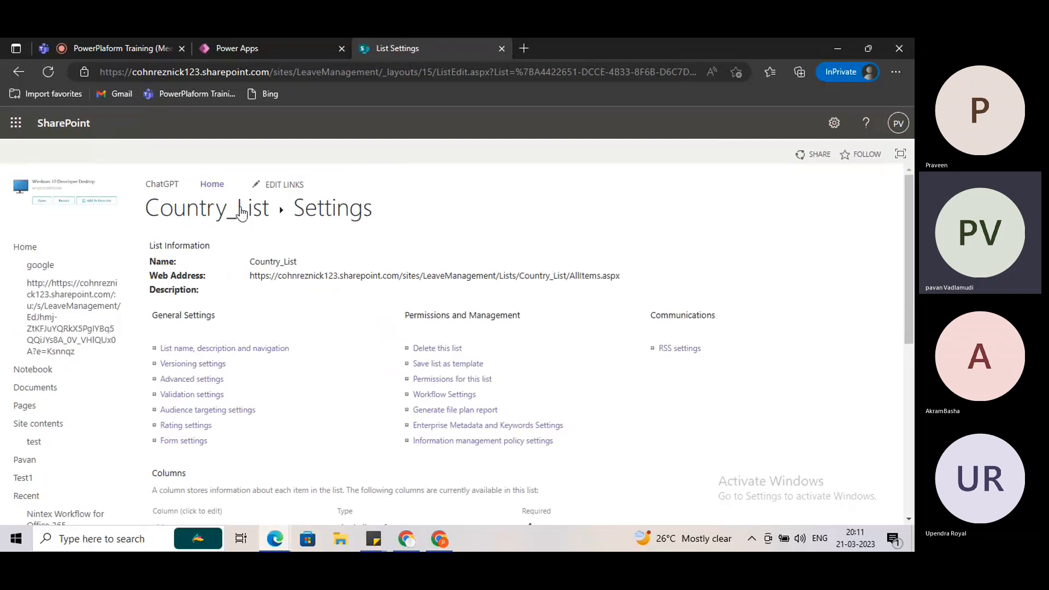
pyautogui.click(241, 213)
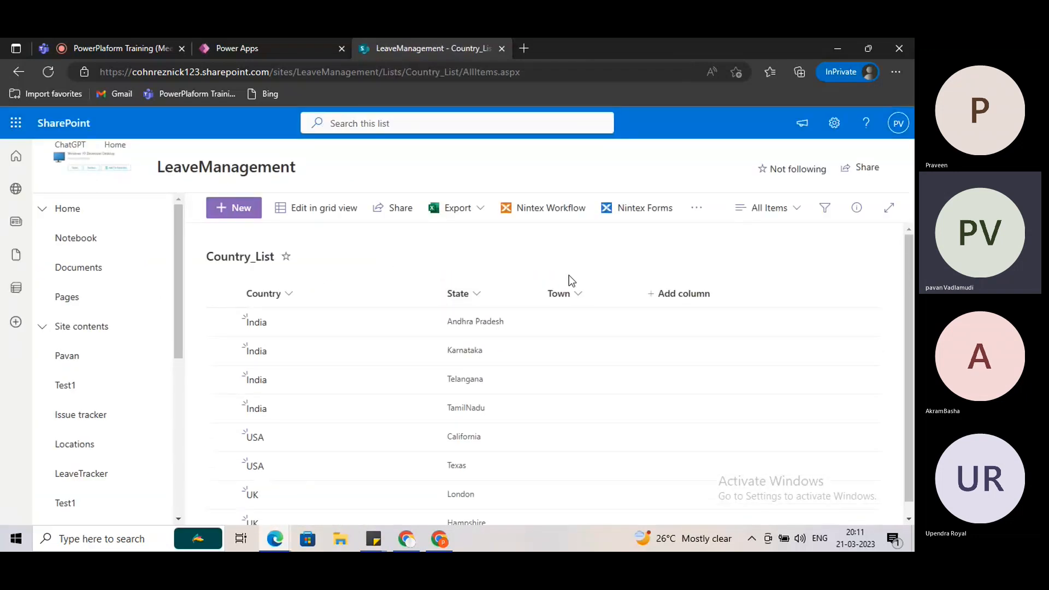
# - Reopen the Country_List list settings and open the renamed Town column's settings
pyautogui.click(834, 123)
pyautogui.click(734, 263)
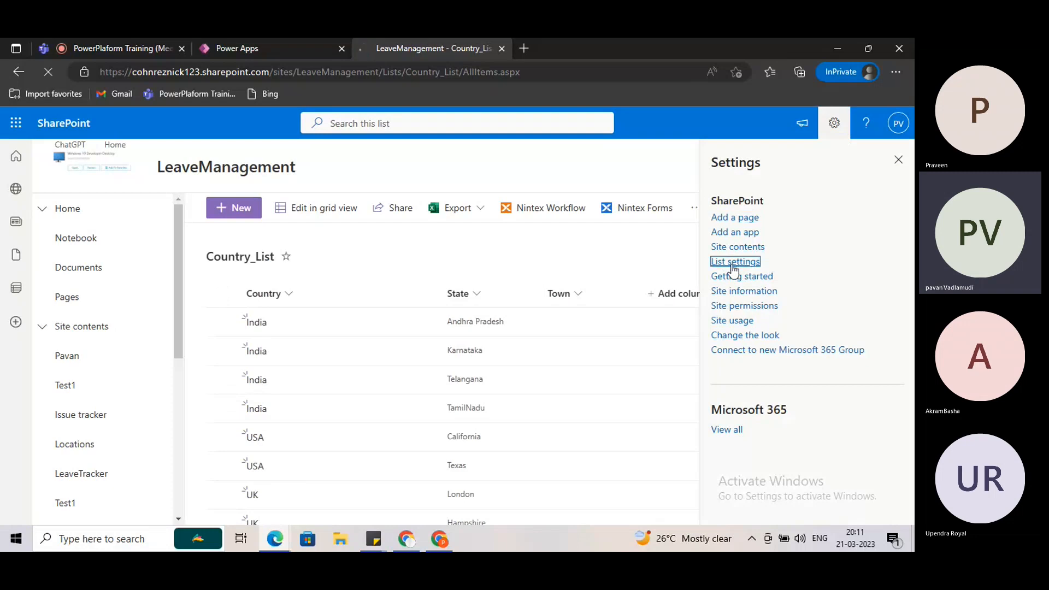
pyautogui.scroll(-6, 325, 304)
pyautogui.scroll(2, 288, 307)
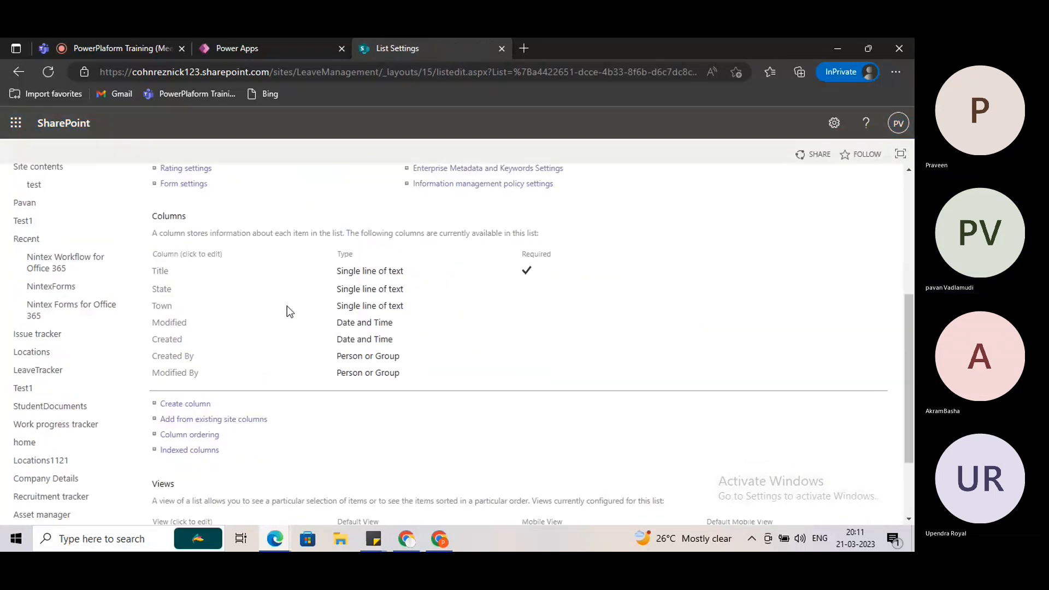
pyautogui.scroll(1, 227, 385)
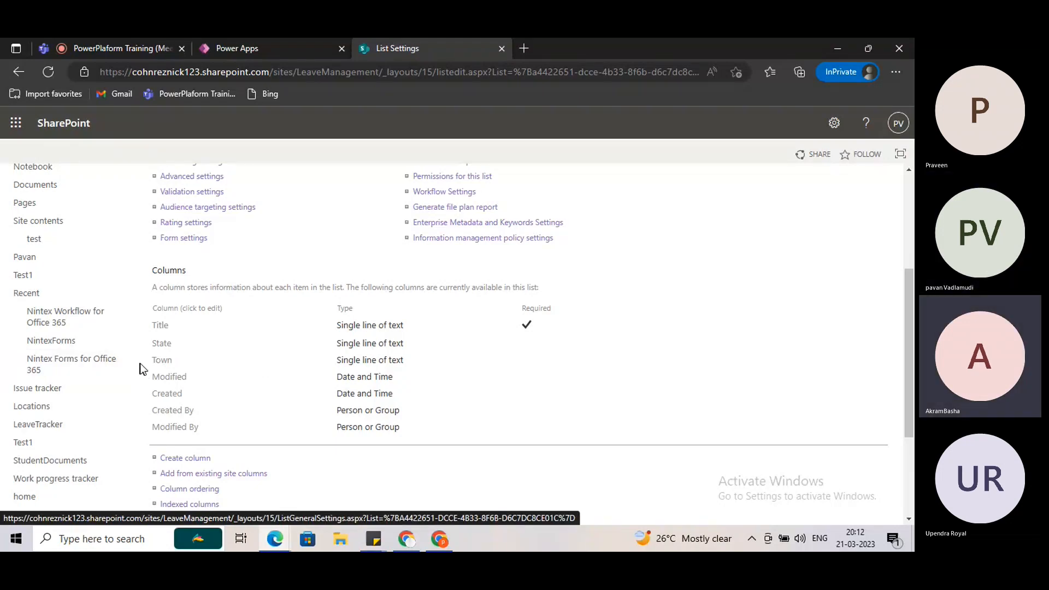
pyautogui.click(168, 365)
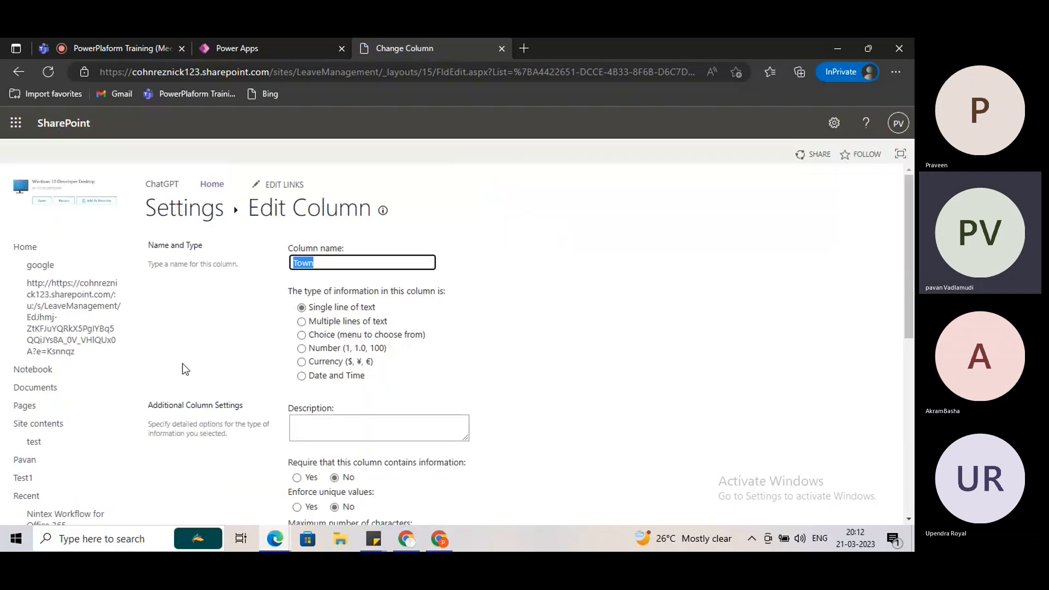
# - Compare the Town column's display name with its internal name in the page address's Field parameter
pyautogui.click(558, 225)
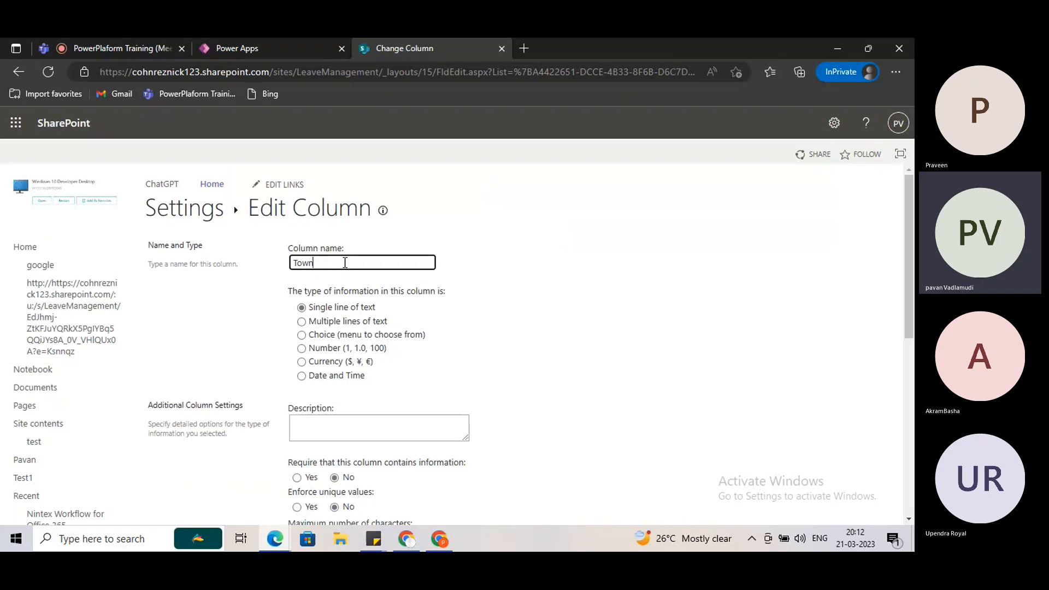
pyautogui.click(580, 70)
pyautogui.press('End')
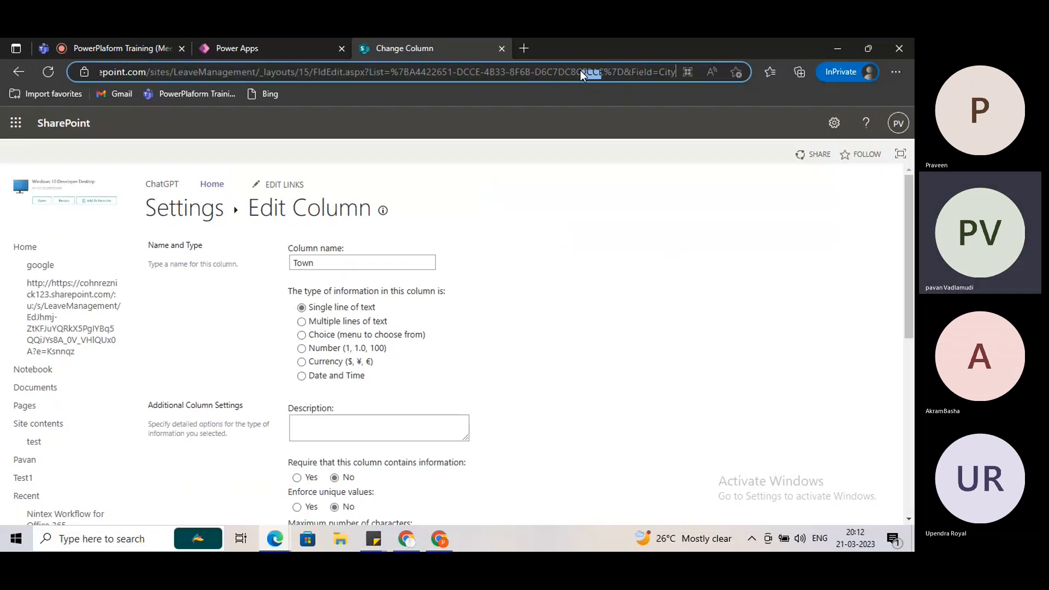
pyautogui.click(655, 77)
pyautogui.press('End')
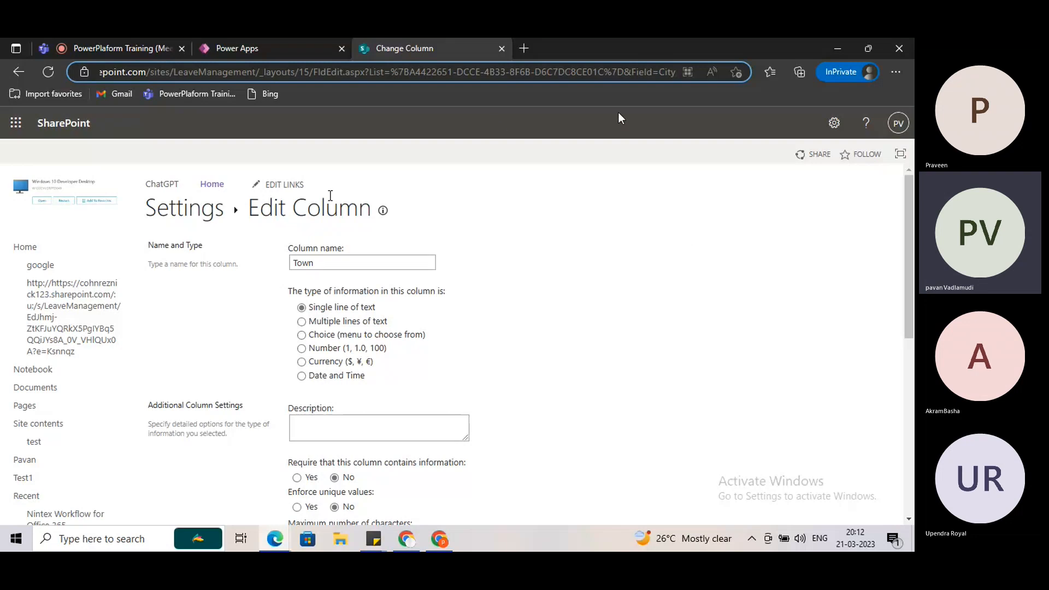
pyautogui.click(644, 96)
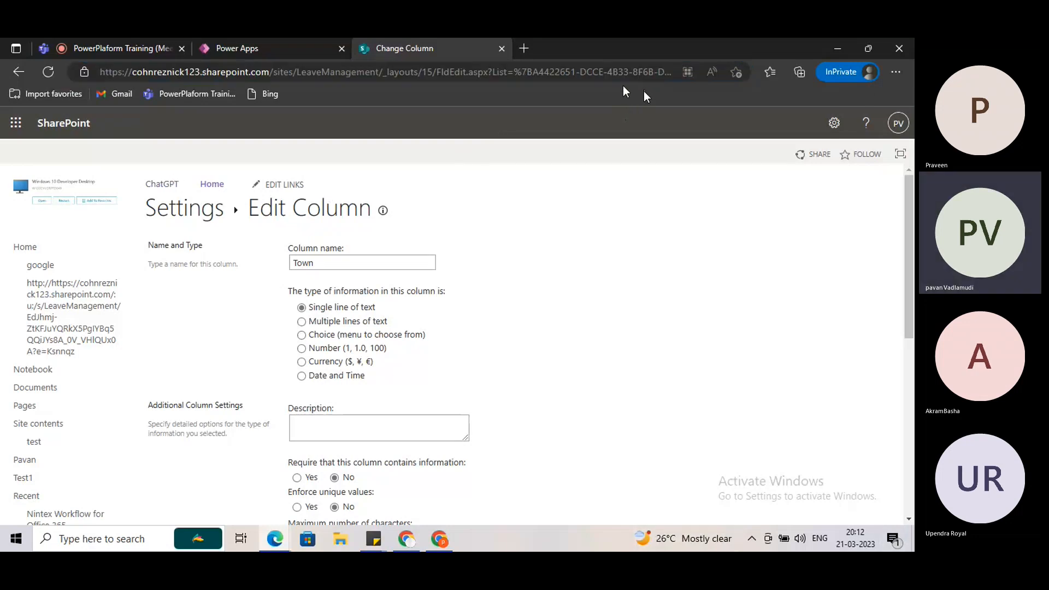
pyautogui.click(614, 71)
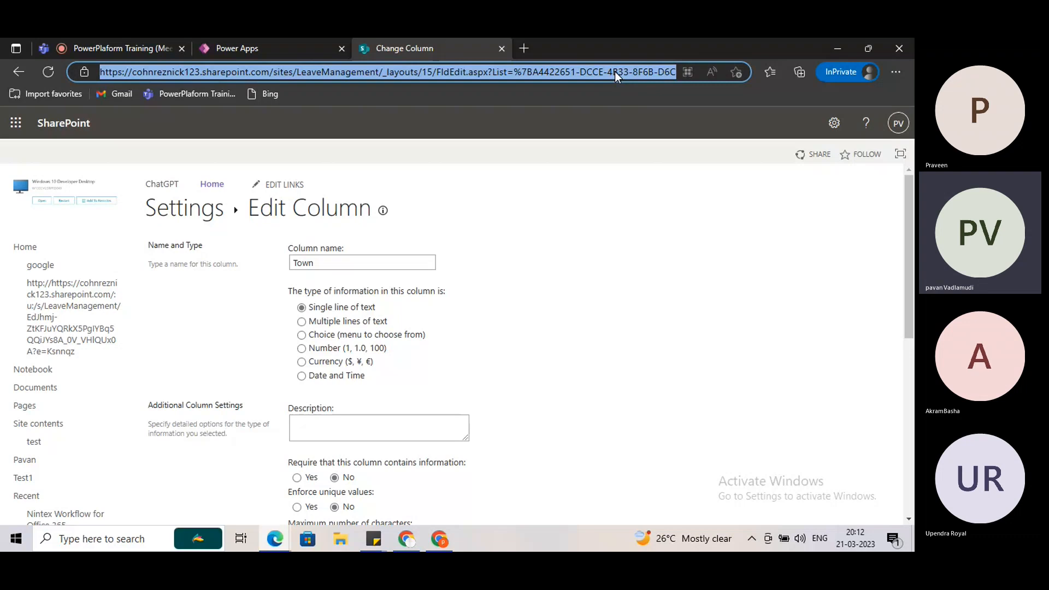
pyautogui.press('End')
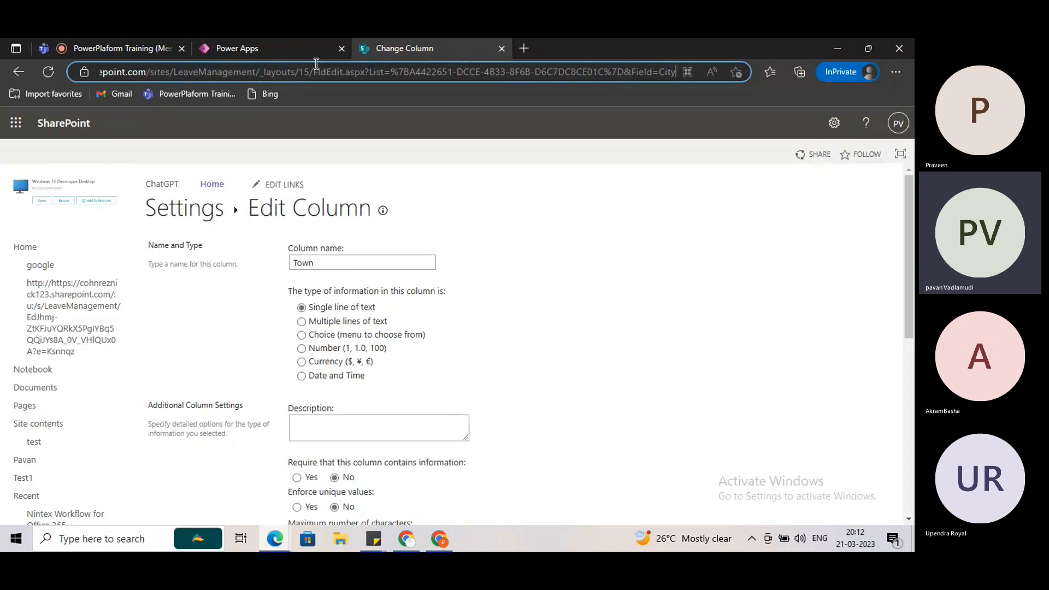
# - Switch to Power Apps to review the column name in the Country combo box's Items formula, then return to SharePoint's column settings
pyautogui.click(216, 50)
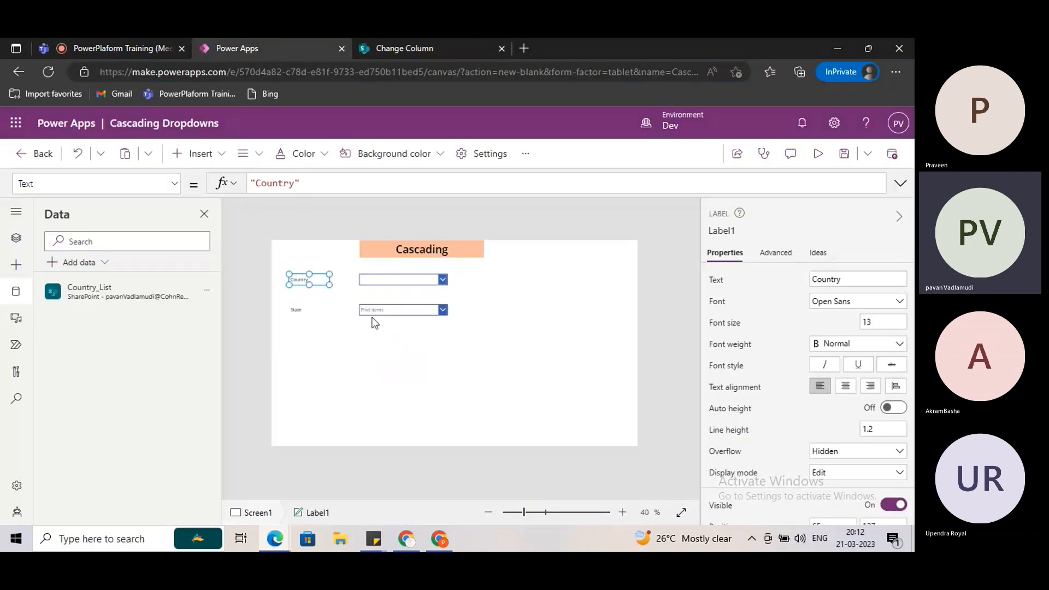
pyautogui.click(315, 320)
pyautogui.click(310, 280)
pyautogui.click(399, 279)
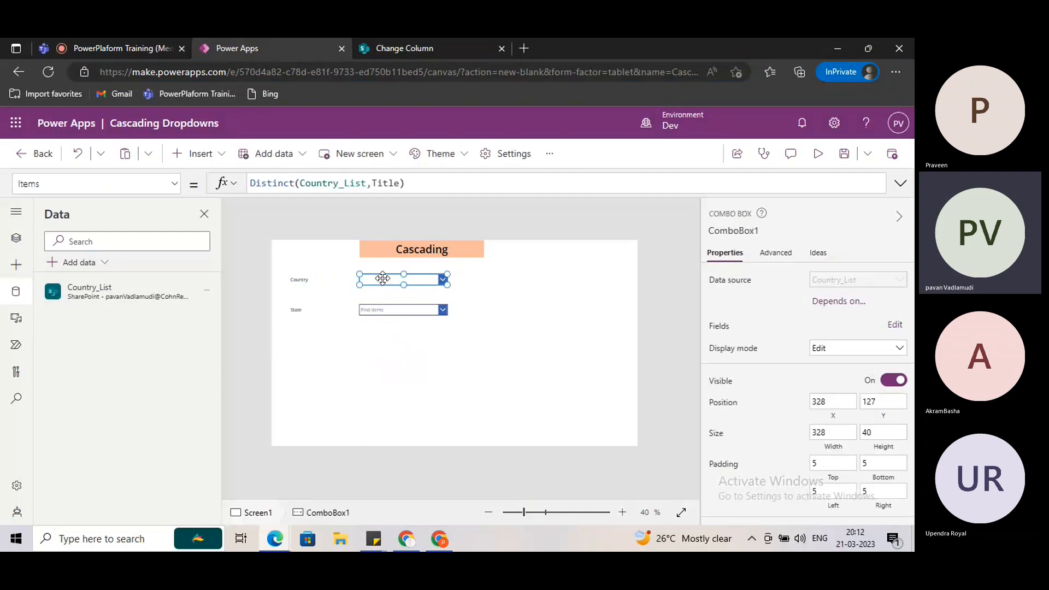
pyautogui.tripleClick(389, 184)
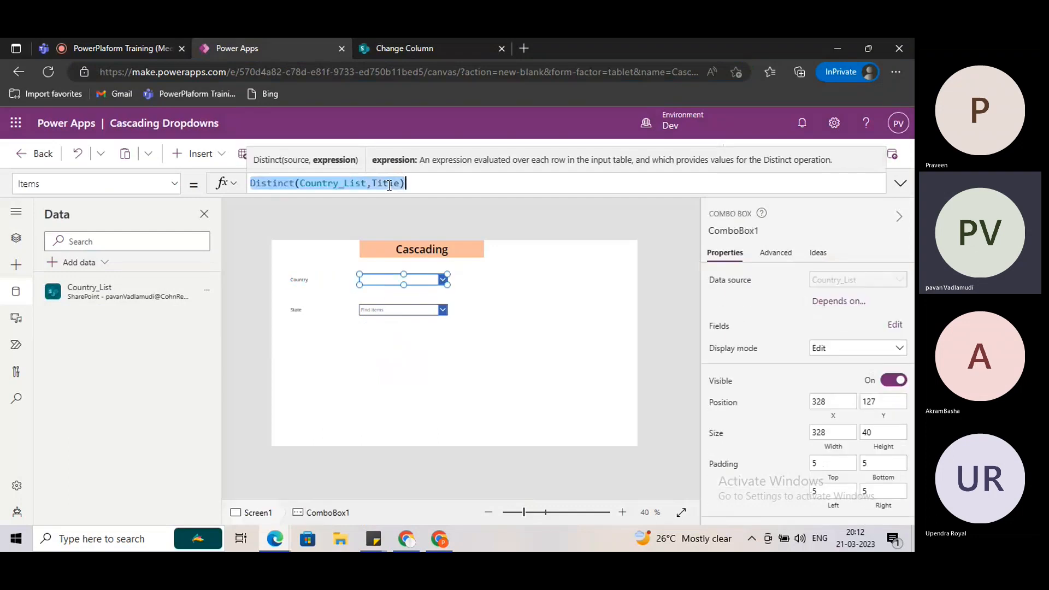
pyautogui.click(402, 185)
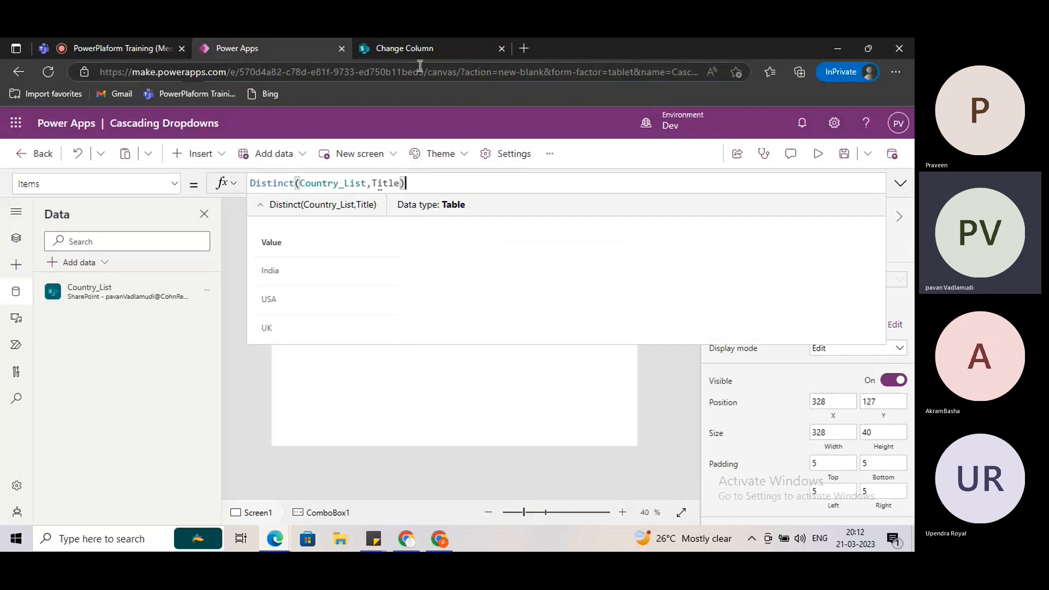
pyautogui.click(413, 48)
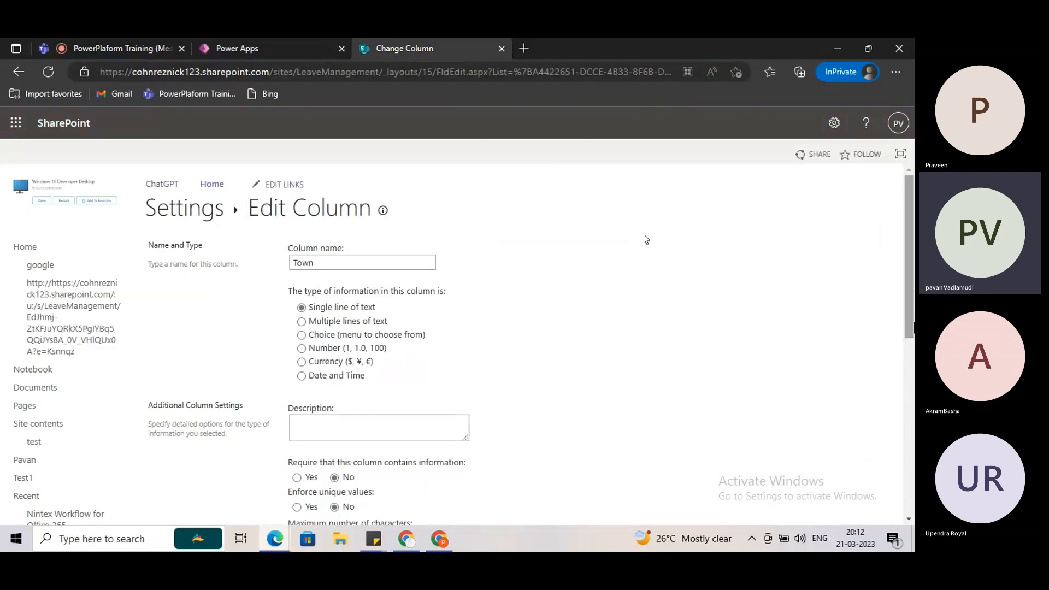
# - Return to the Country_List settings and examine its columns and the end of the page address
pyautogui.click(179, 216)
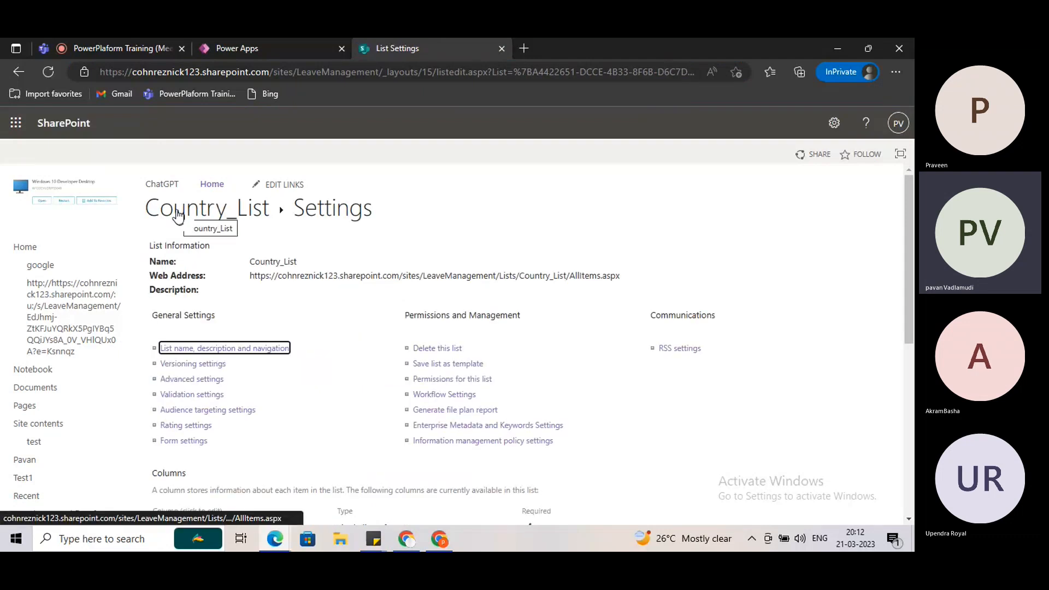
pyautogui.scroll(-4, 388, 309)
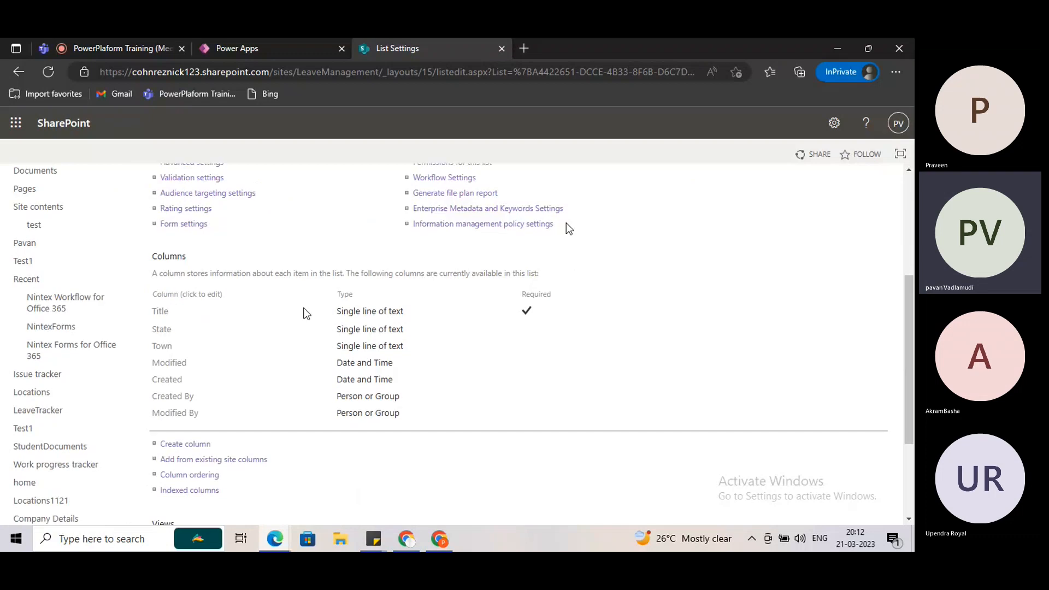
pyautogui.click(622, 72)
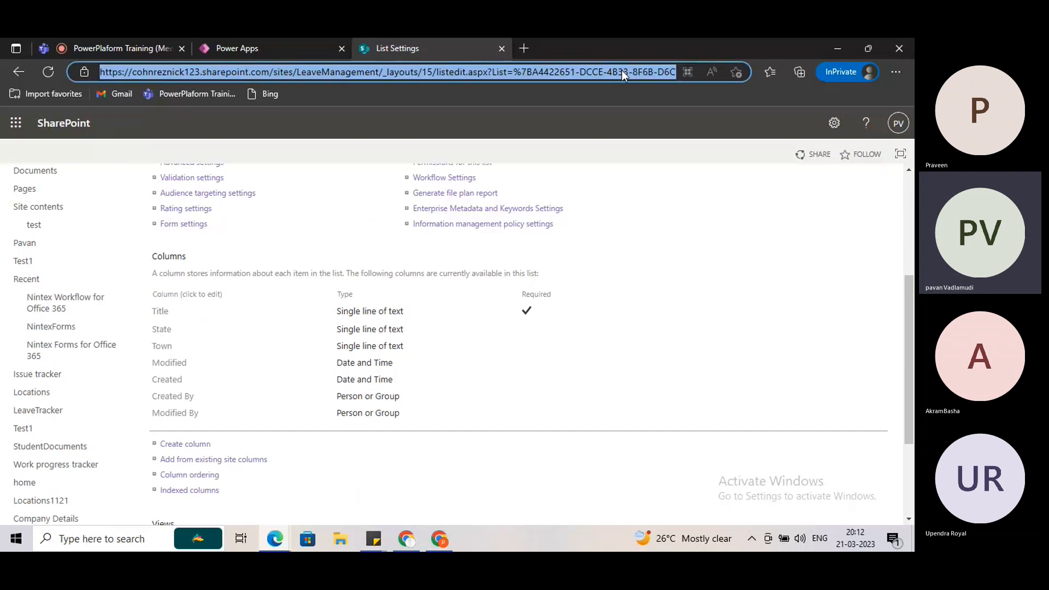
pyautogui.press('End')
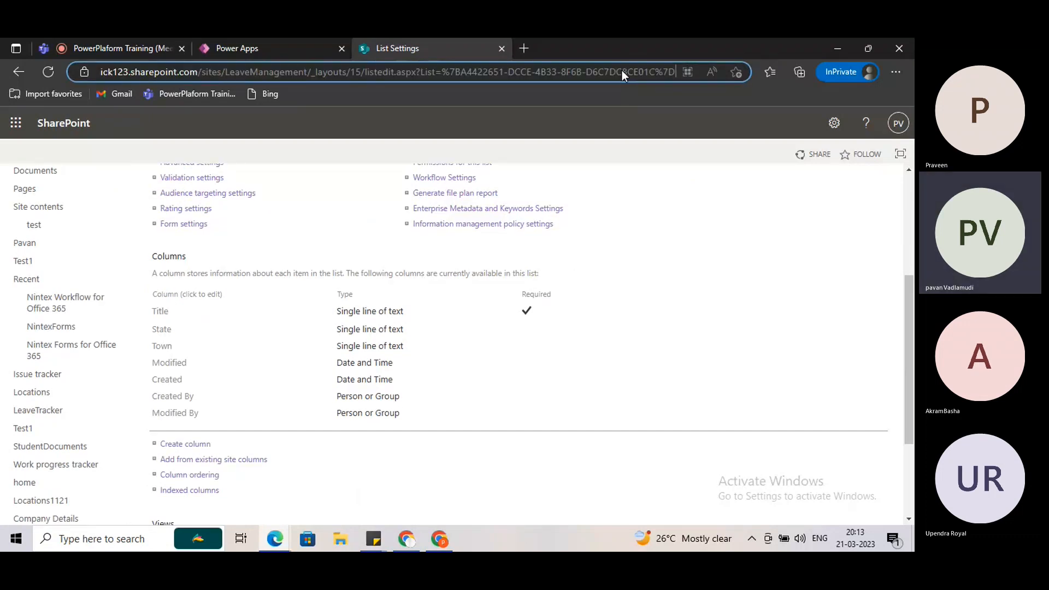
# - Switch to Power Apps, preview the app and test the Country combo box by selecting USA
pyautogui.click(247, 48)
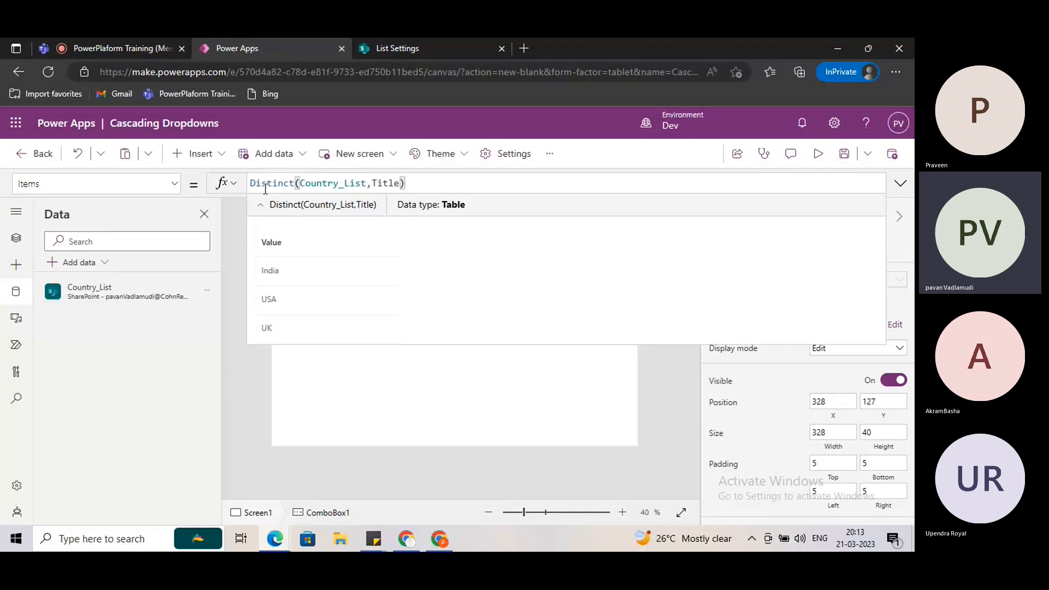
pyautogui.click(817, 154)
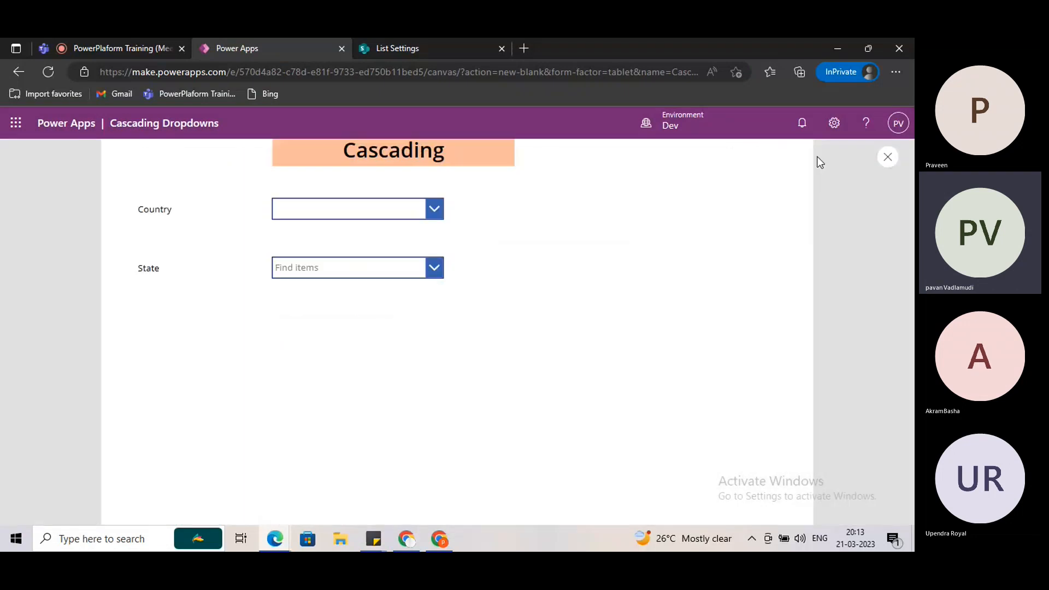
pyautogui.click(398, 220)
pyautogui.click(472, 237)
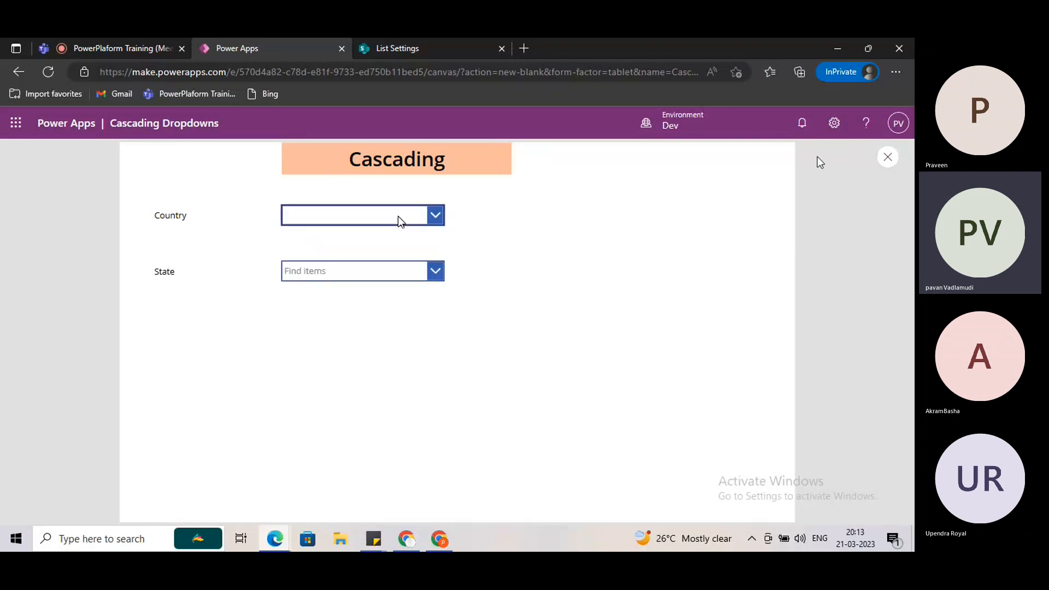
pyautogui.click(397, 215)
pyautogui.click(391, 216)
pyautogui.click(381, 218)
pyautogui.click(347, 218)
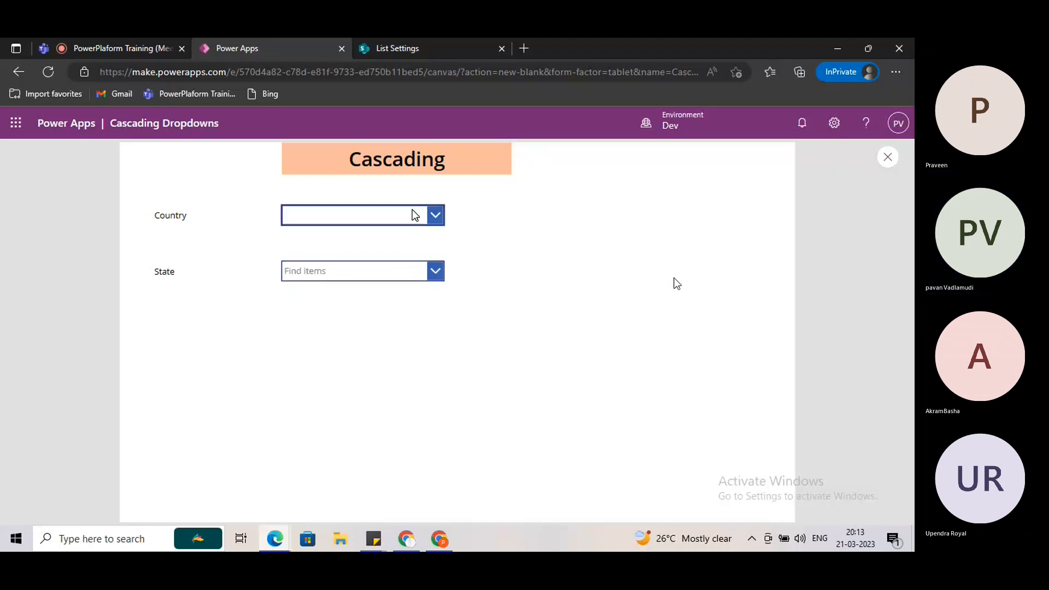
pyautogui.click(415, 215)
pyautogui.click(310, 257)
pyautogui.click(402, 215)
pyautogui.click(356, 216)
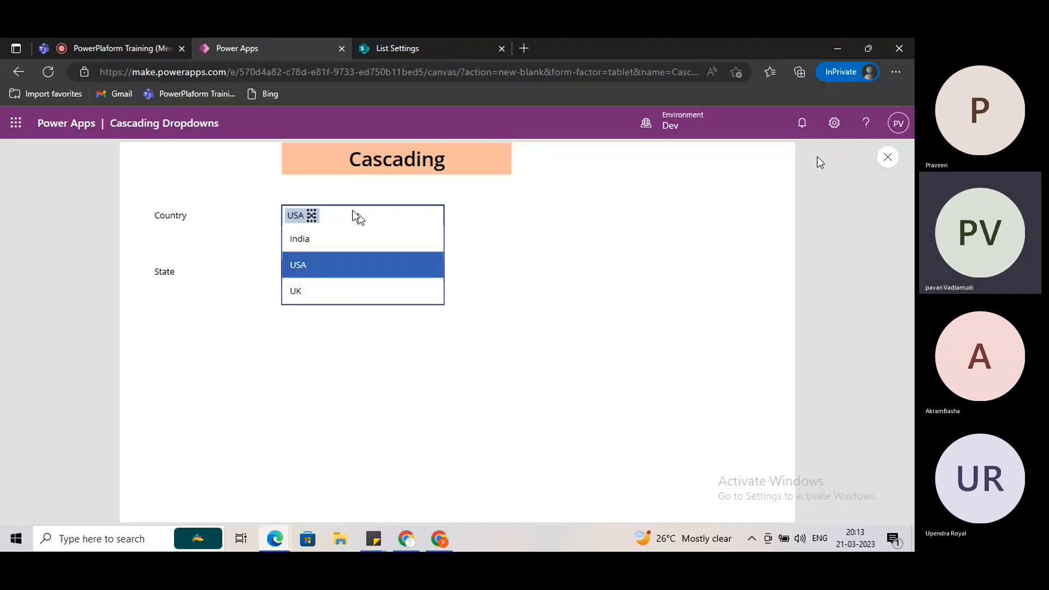
# - Switch to SharePoint to review the Country_List items' countries and states, then return to the Power Apps preview
pyautogui.click(410, 49)
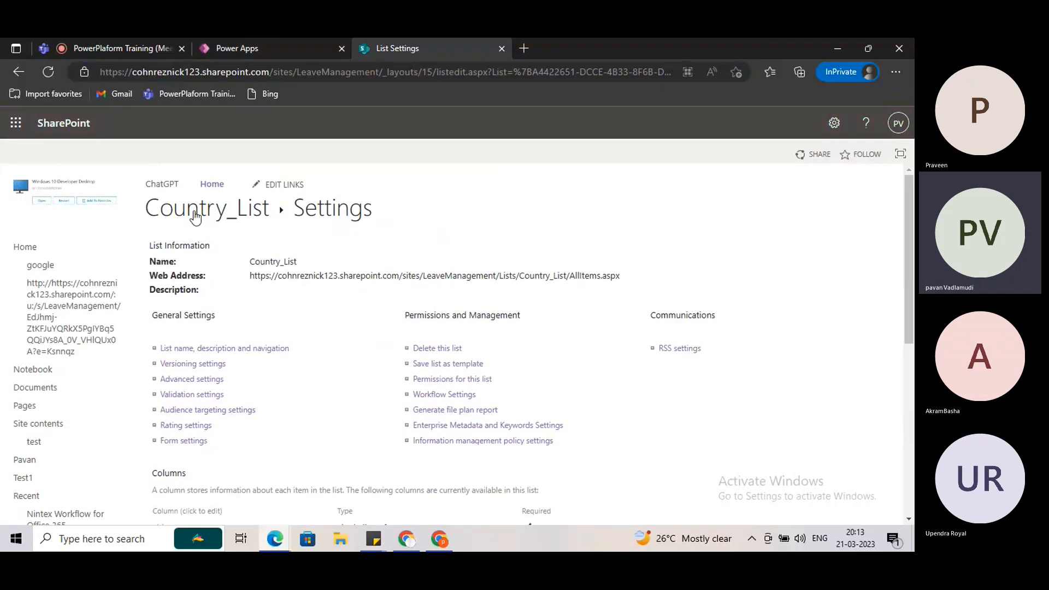
pyautogui.click(195, 216)
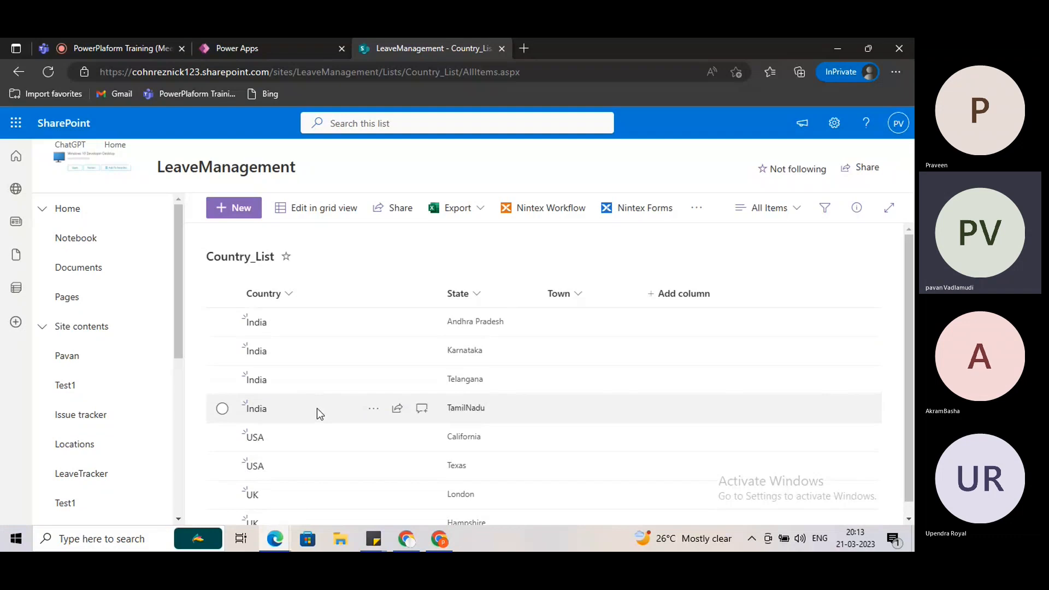
pyautogui.click(262, 45)
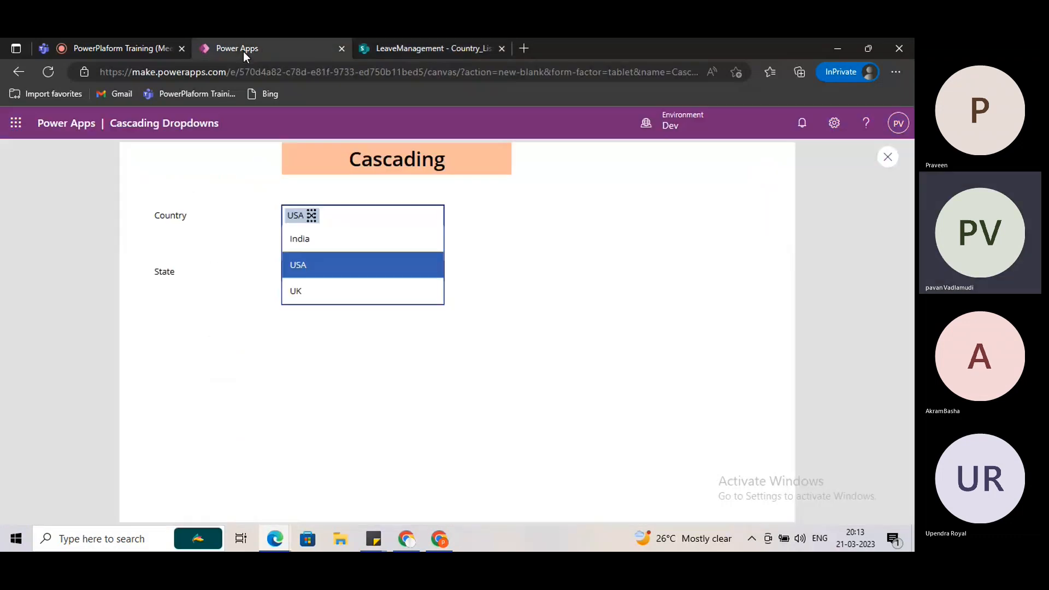
# - Check the State combo box, then replace USA with India in the Country combo box
pyautogui.click(694, 226)
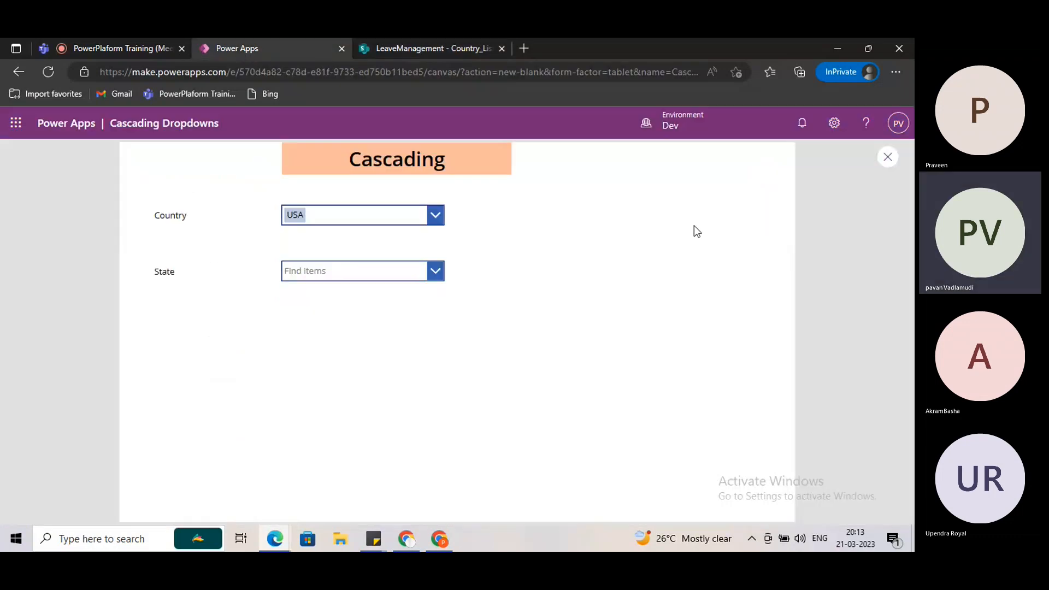
pyautogui.click(373, 271)
pyautogui.click(254, 307)
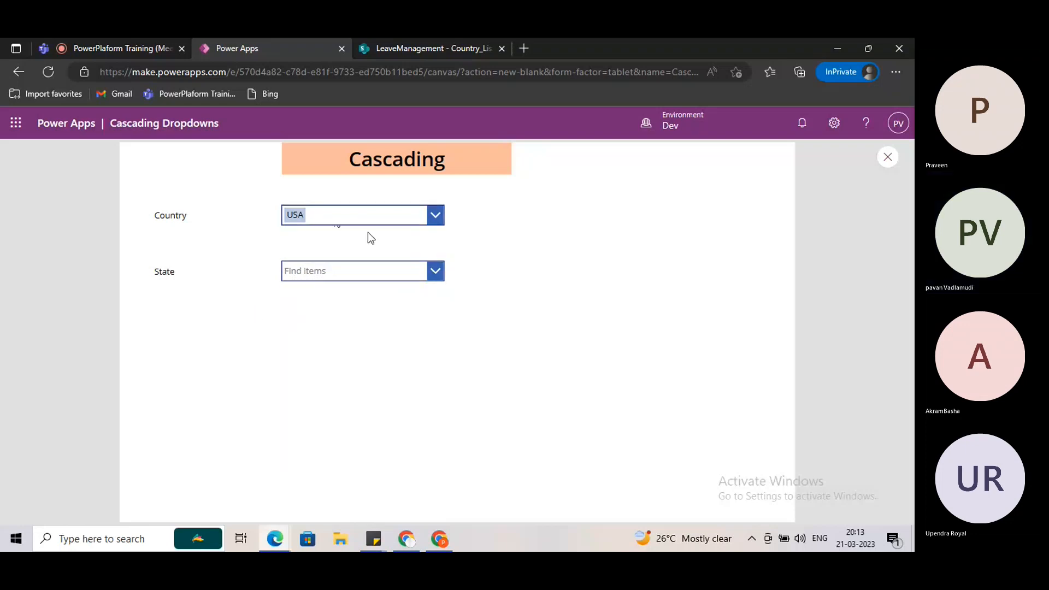
pyautogui.click(339, 218)
pyautogui.click(314, 240)
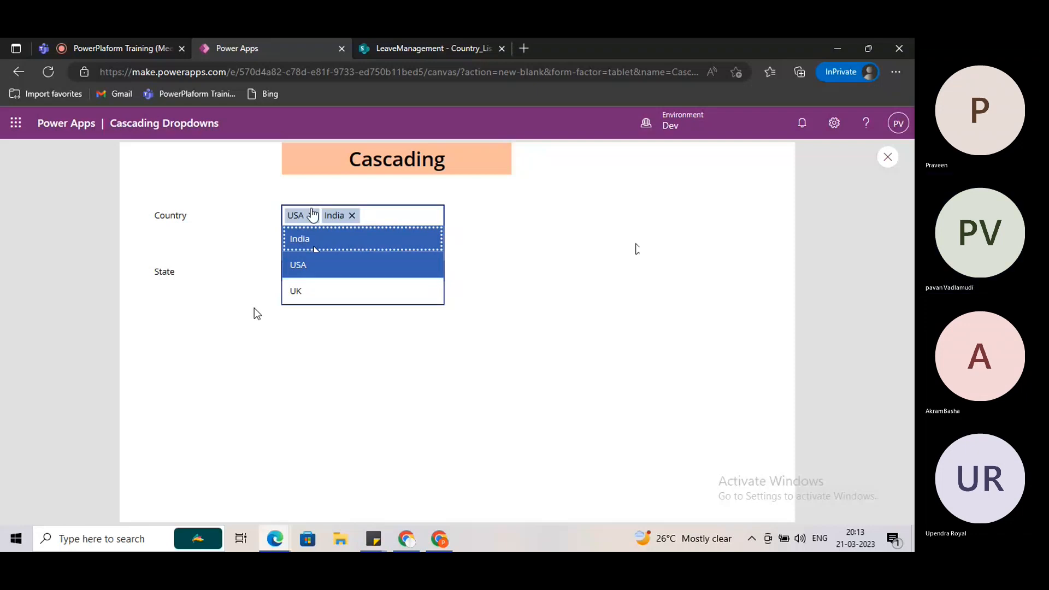
pyautogui.click(311, 216)
# - Test the sample State options by selecting Item 3, and add USA to the Country selection
pyautogui.click(358, 273)
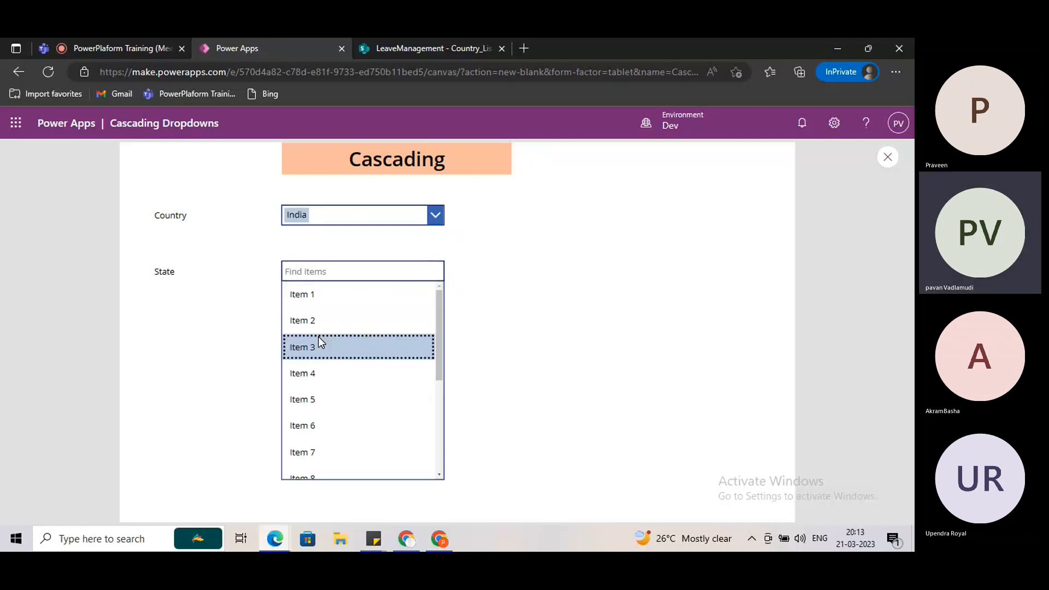
pyautogui.click(328, 347)
pyautogui.click(346, 225)
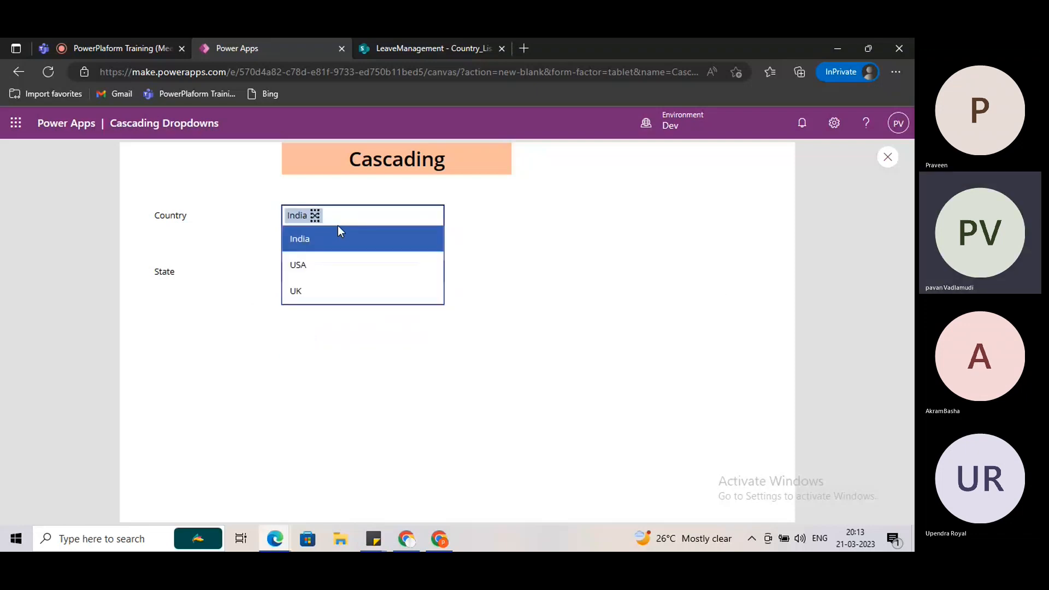
pyautogui.click(316, 266)
pyautogui.click(267, 243)
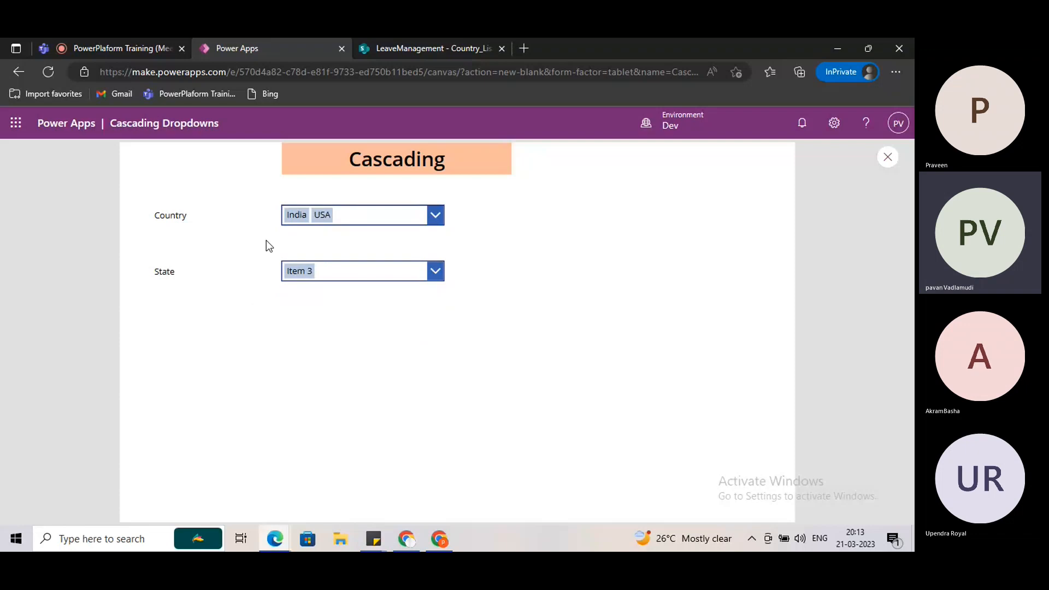
# - Exit the preview and set the State combo box's Items formula to Country_List.State
pyautogui.click(889, 159)
pyautogui.click(397, 307)
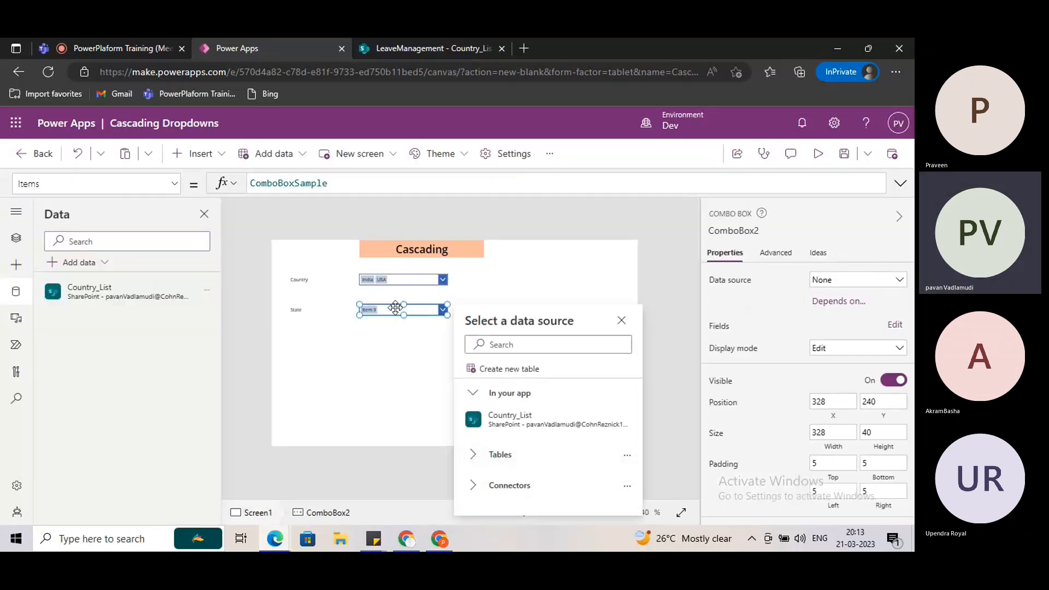
pyautogui.moveTo(358, 183); pyautogui.dragTo(249, 184)
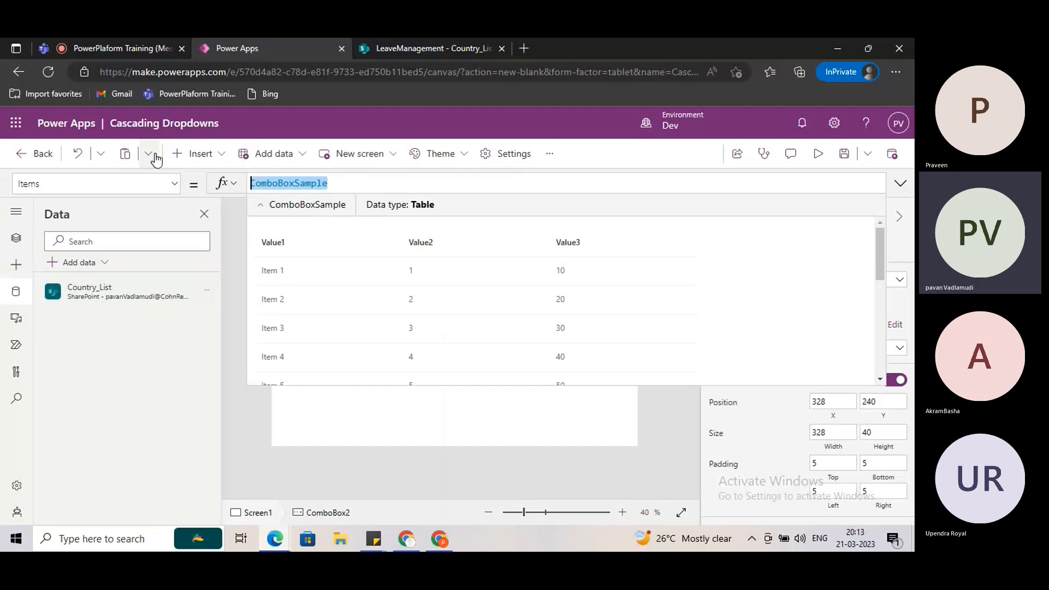
pyautogui.press('BackSpace')
pyautogui.write('C')
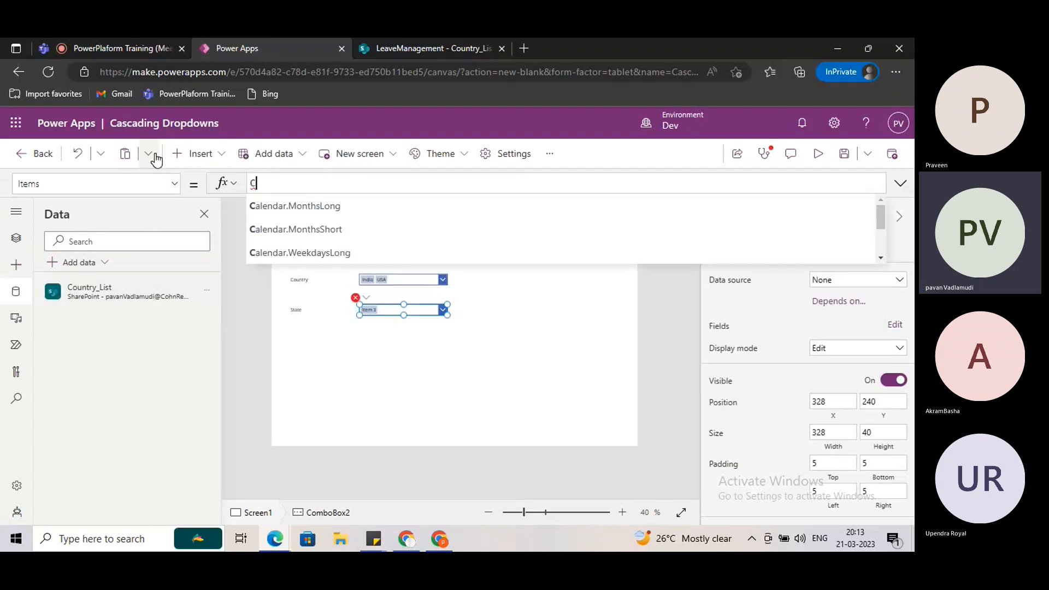
pyautogui.write('ountry')
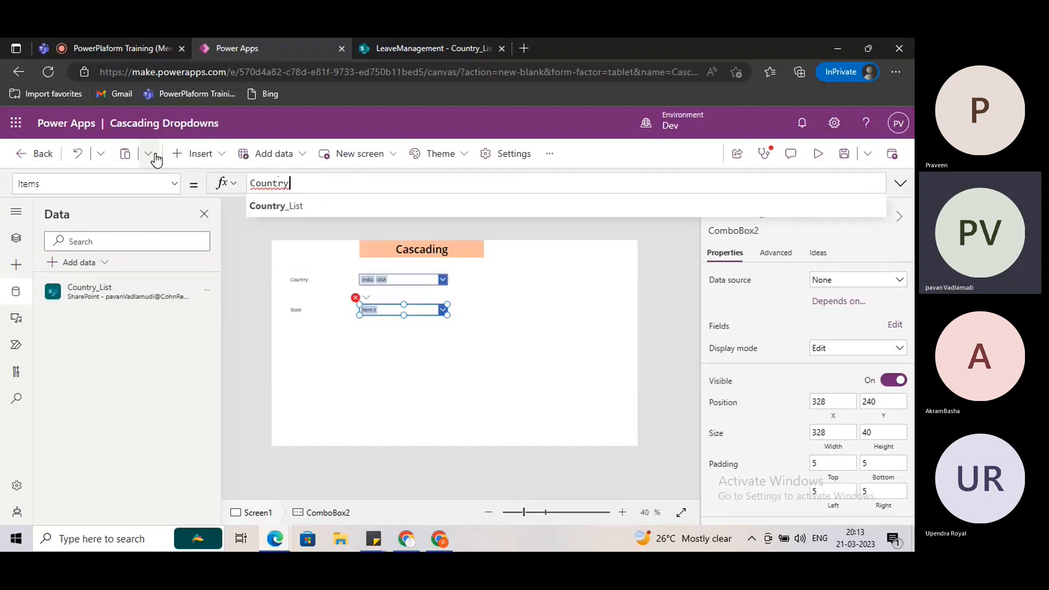
pyautogui.press('Tab')
pyautogui.write('.')
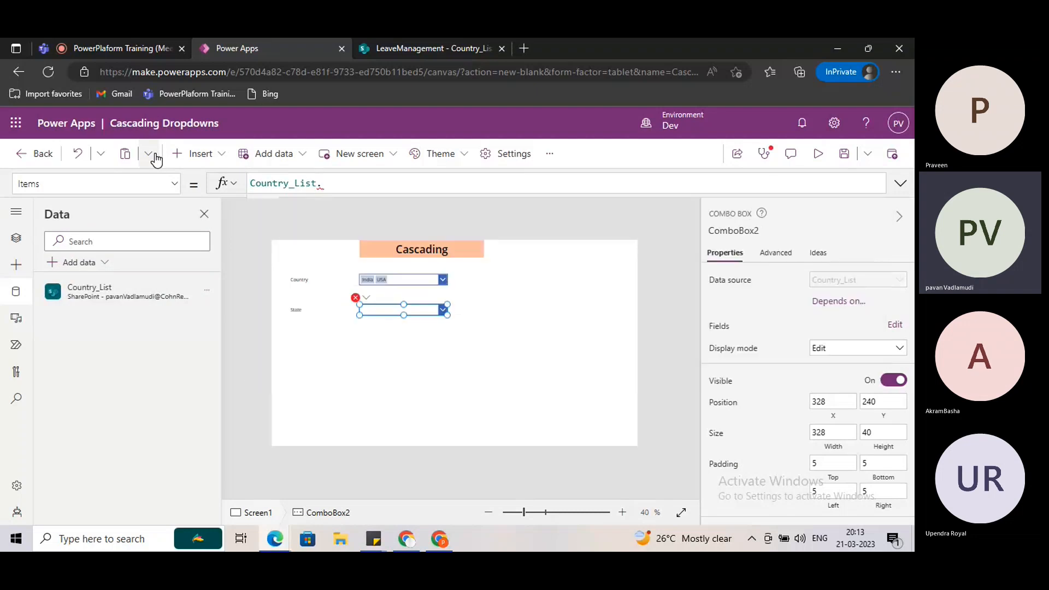
pyautogui.write('State')
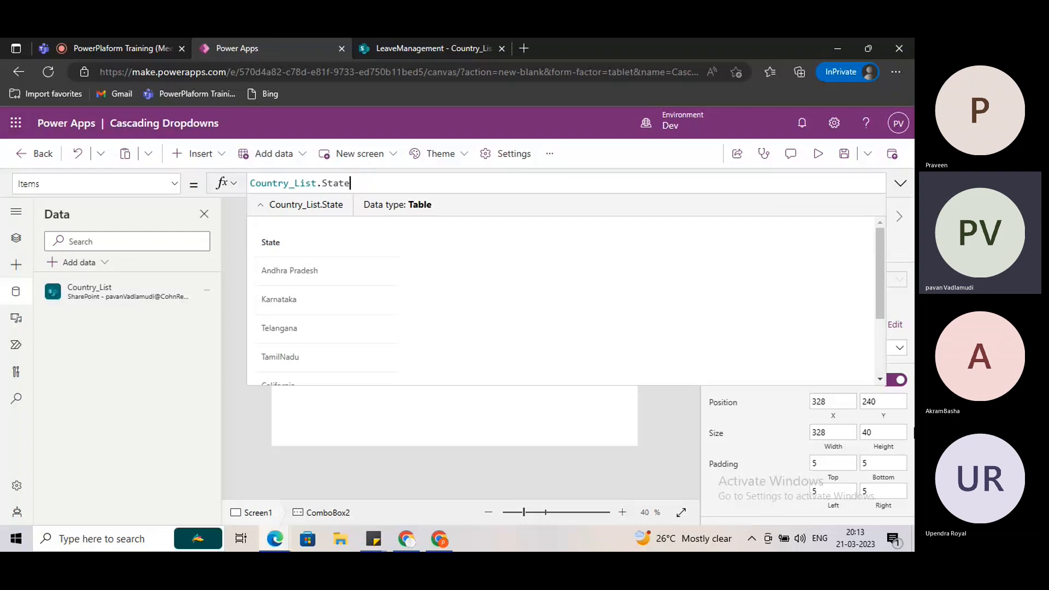
# - Preview the app, look through the State options from Country_List and select Telangana
pyautogui.click(819, 156)
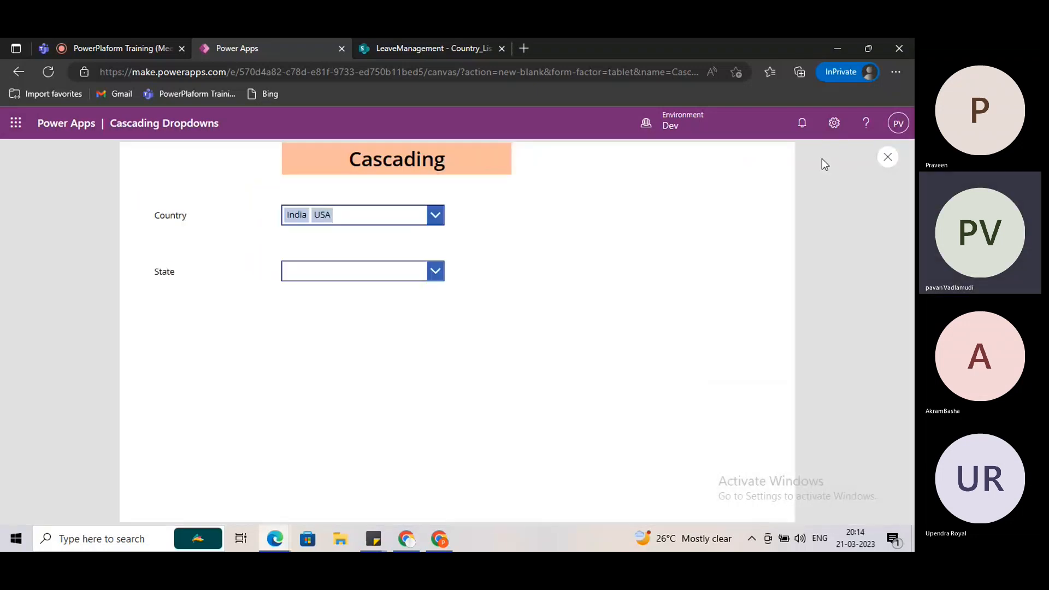
pyautogui.click(401, 278)
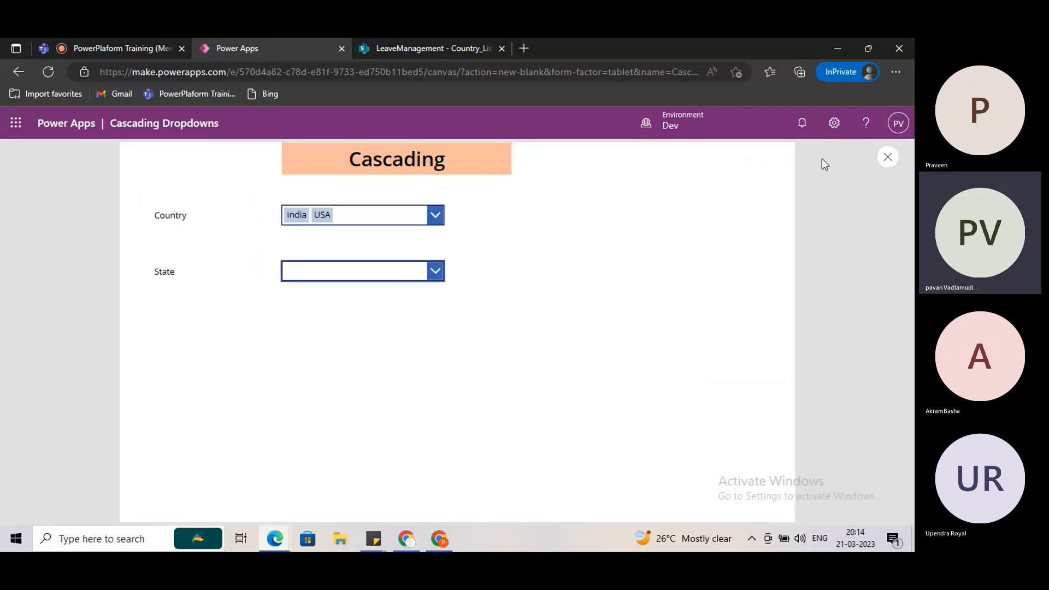
pyautogui.click(394, 278)
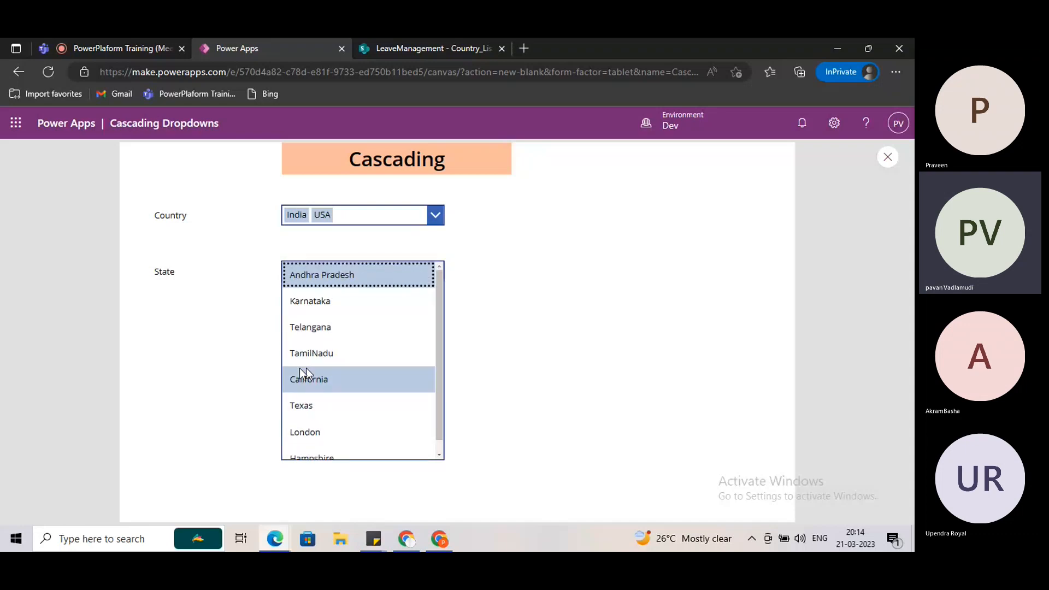
pyautogui.scroll(-1, 317, 416)
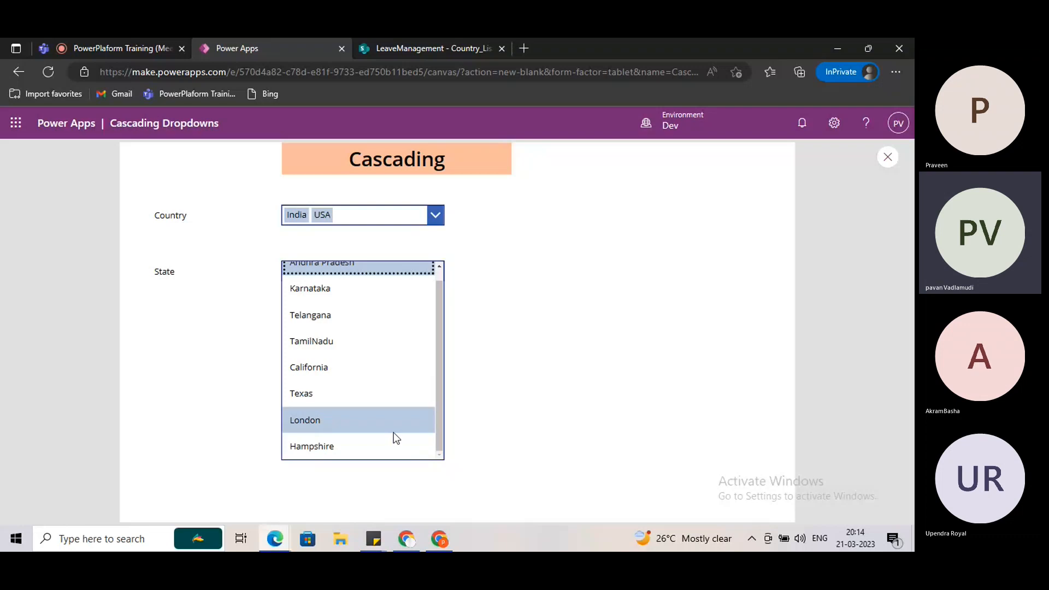
pyautogui.scroll(1, 341, 371)
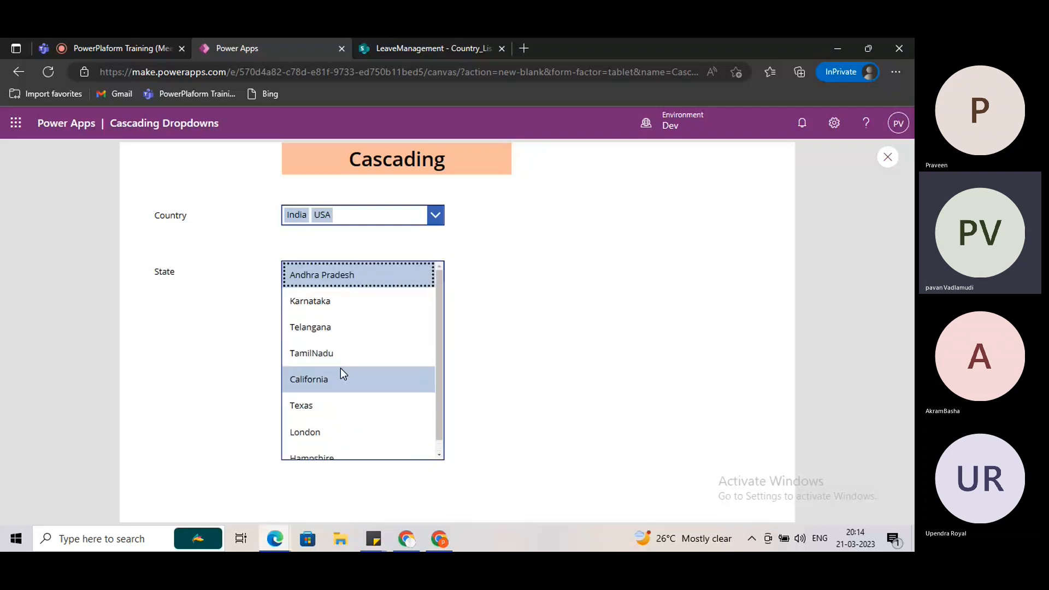
pyautogui.click(377, 327)
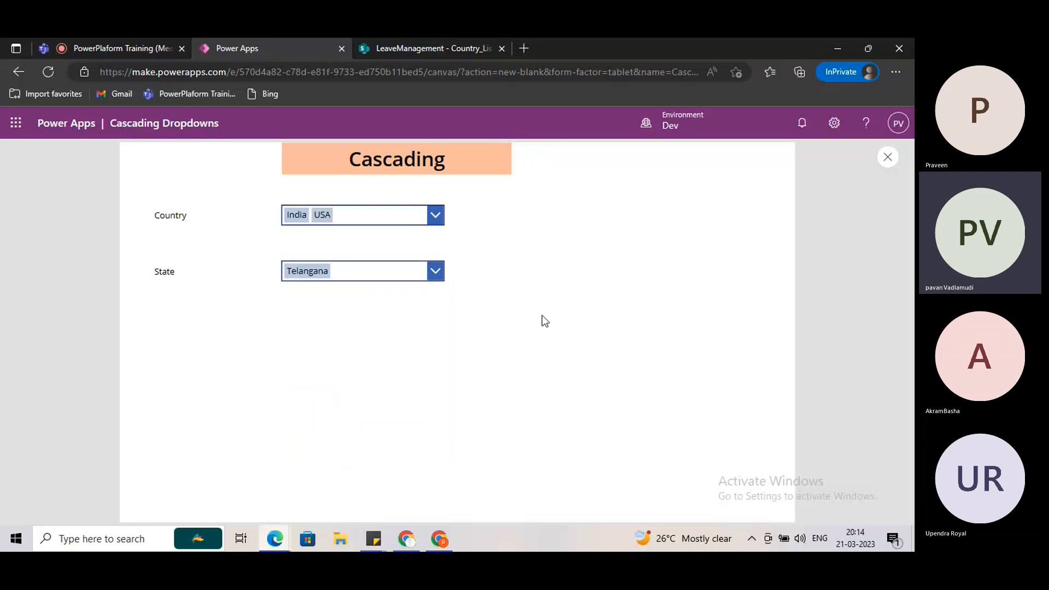
# - Recheck the State combo box's options, then clear India and USA from the Country combo box
pyautogui.click(331, 278)
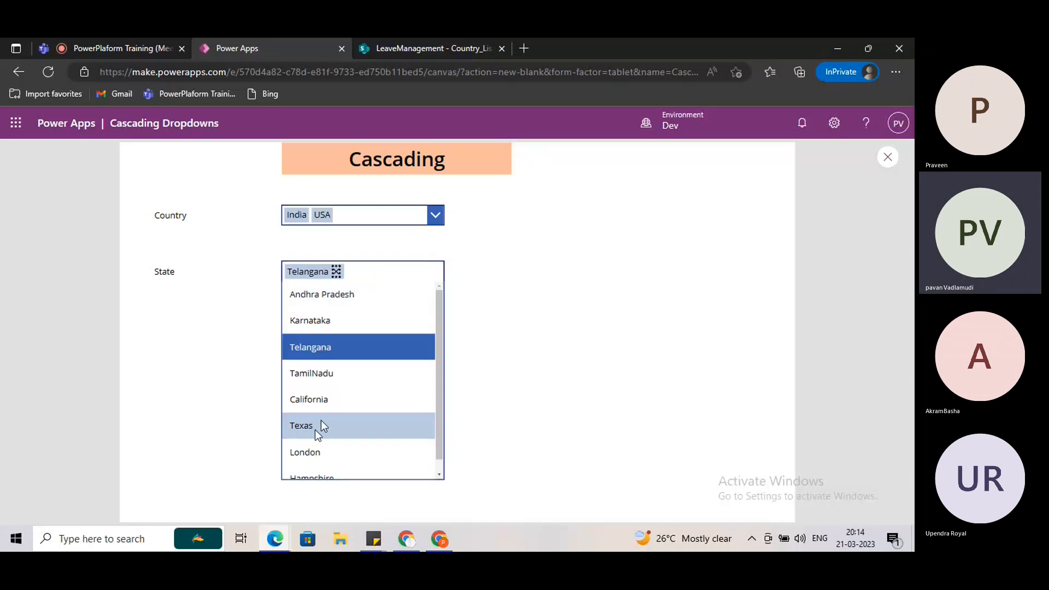
pyautogui.scroll(-1, 328, 414)
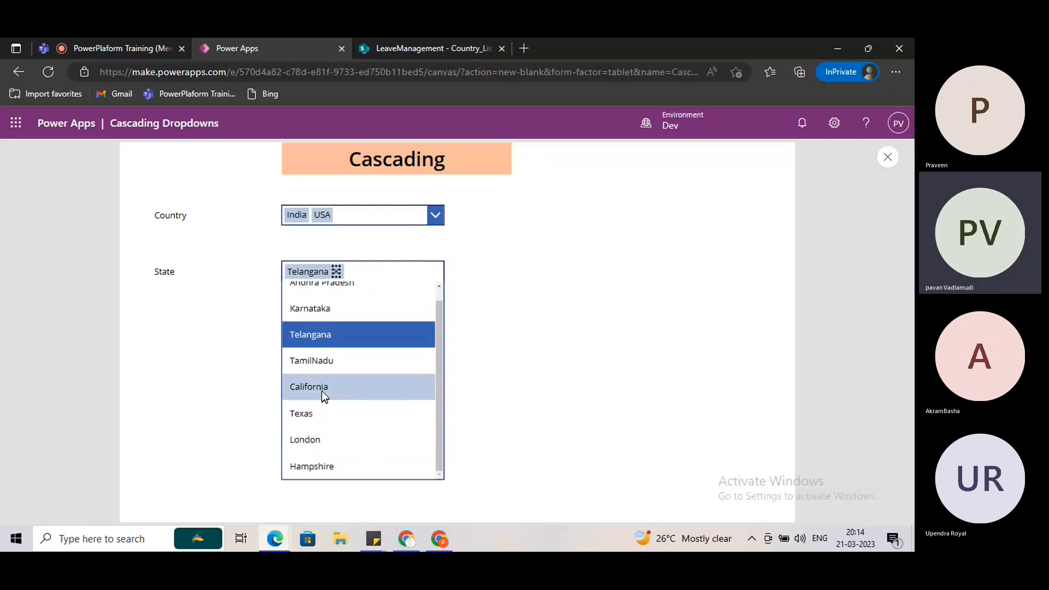
pyautogui.click(469, 386)
pyautogui.click(384, 221)
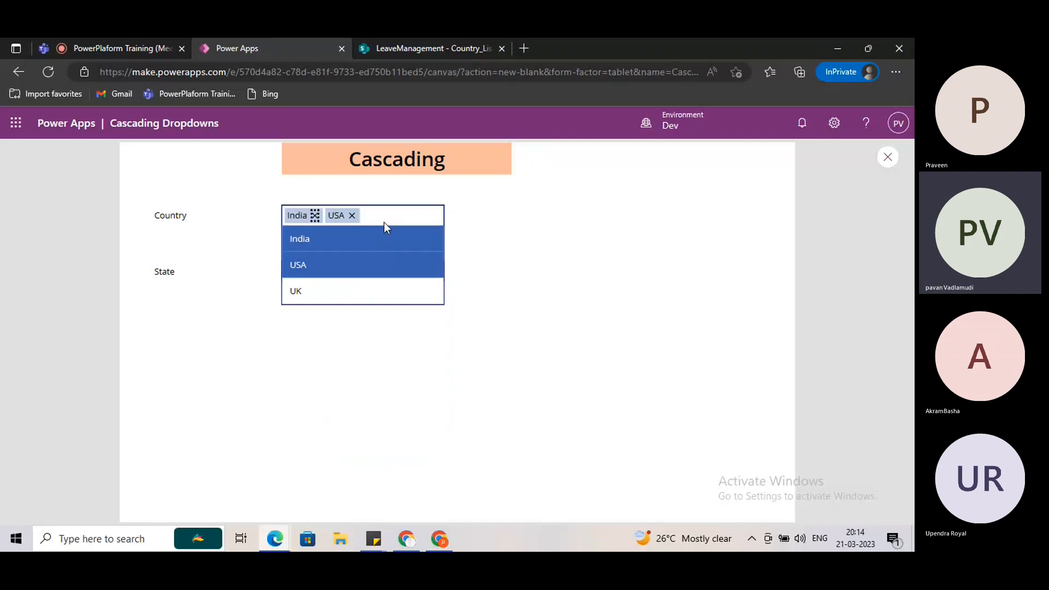
pyautogui.click(315, 216)
pyautogui.click(312, 215)
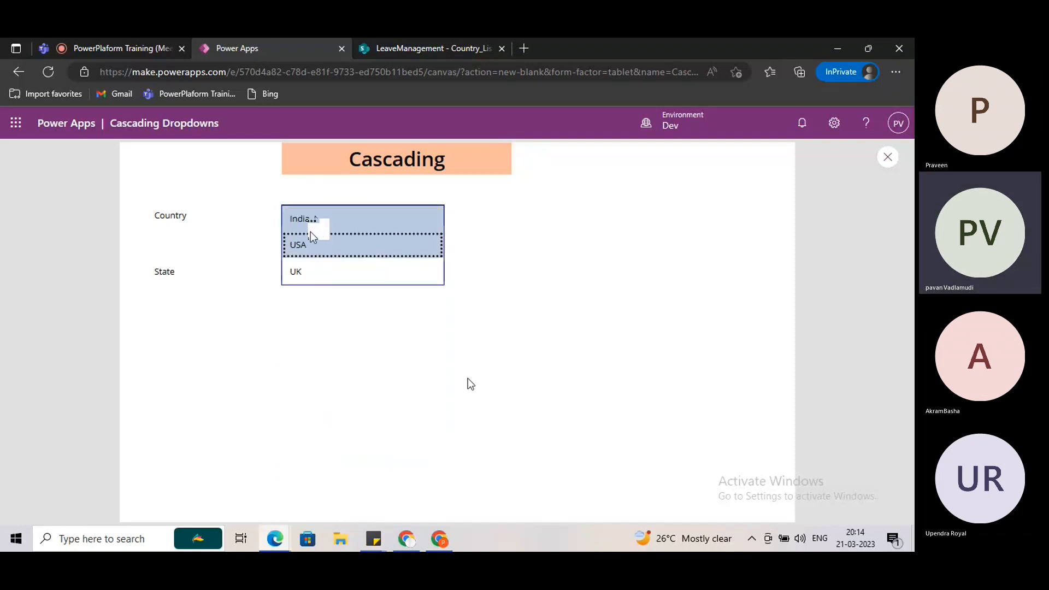
pyautogui.click(527, 275)
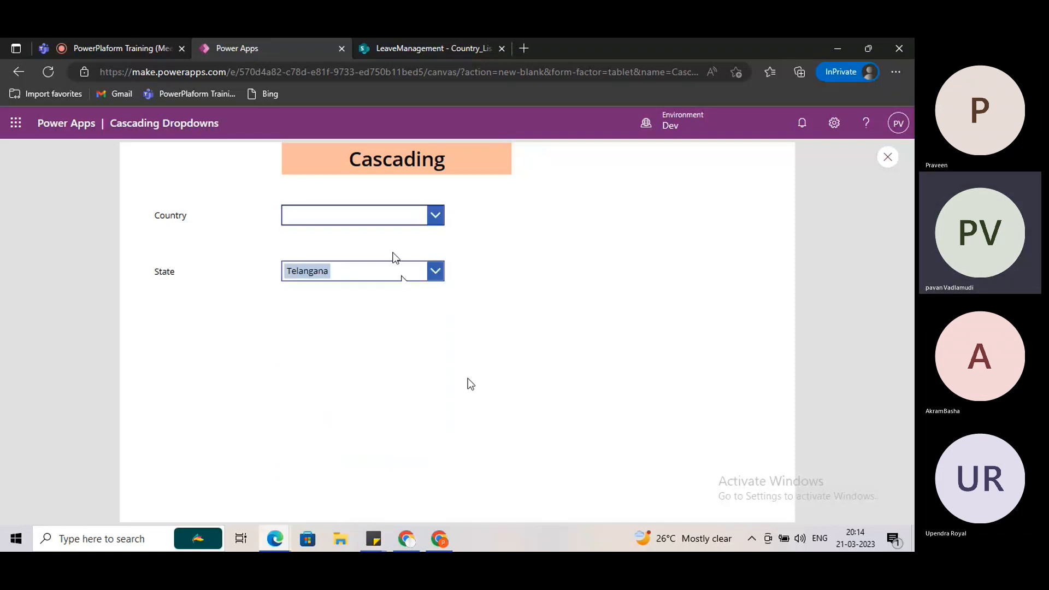
# - Select India as the Country and check which options the State combo box offers for it
pyautogui.click(362, 224)
pyautogui.click(355, 224)
pyautogui.click(579, 289)
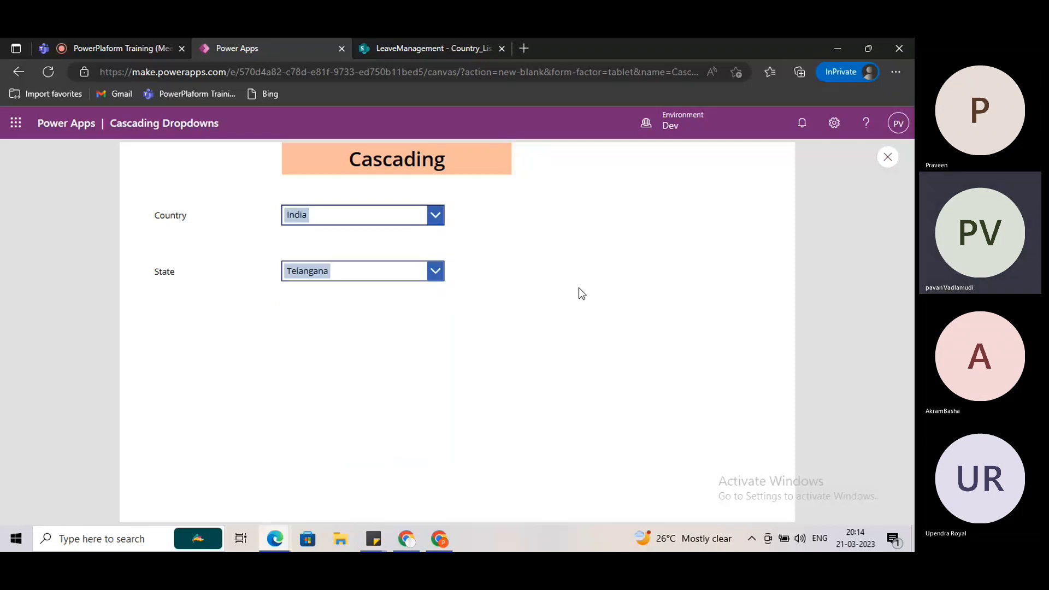
pyautogui.click(366, 272)
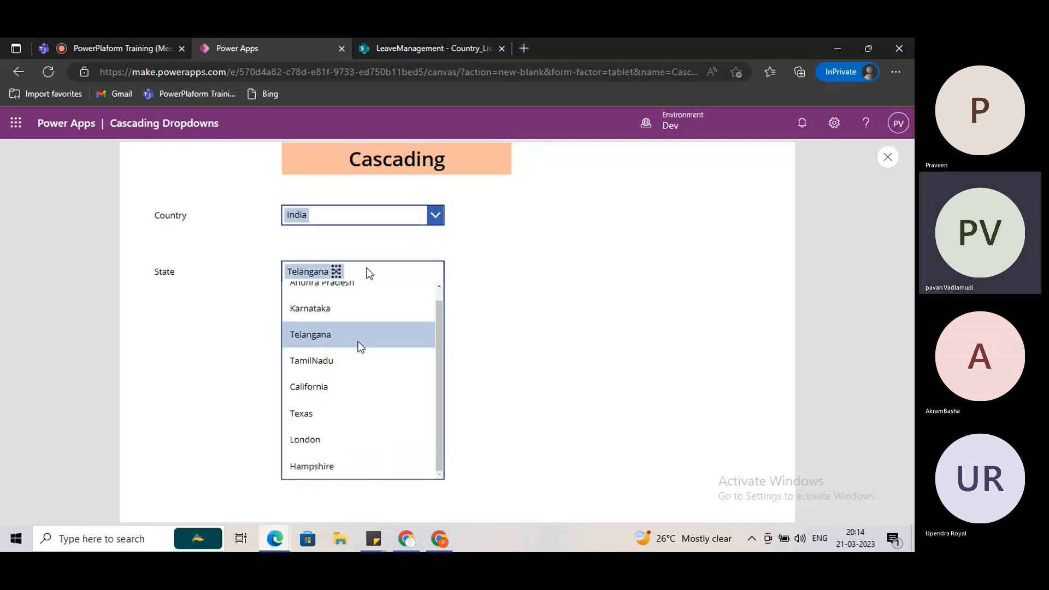
pyautogui.click(189, 304)
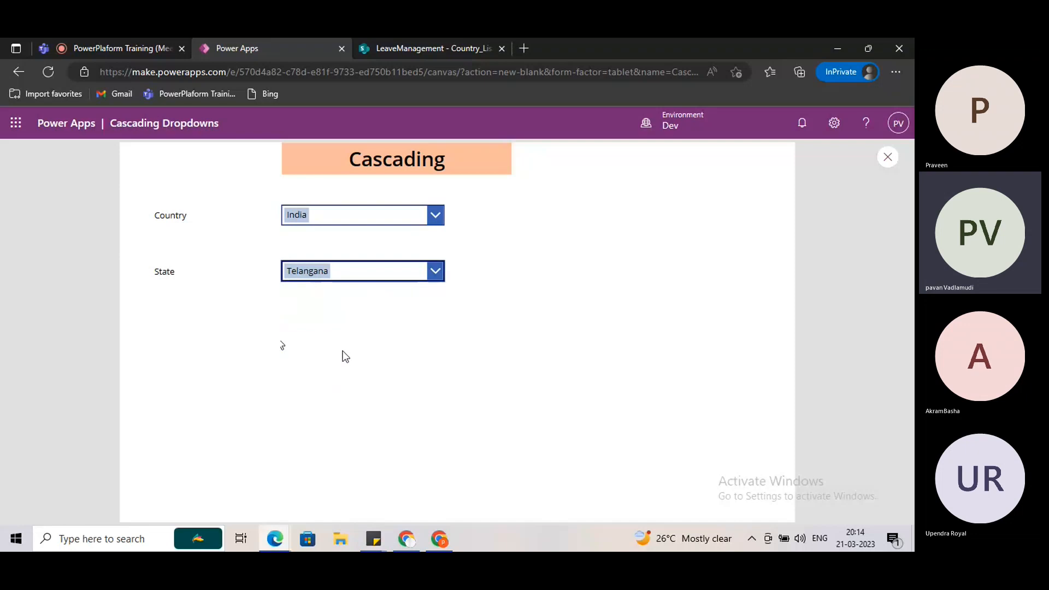
pyautogui.click(372, 275)
pyautogui.scroll(-1, 339, 403)
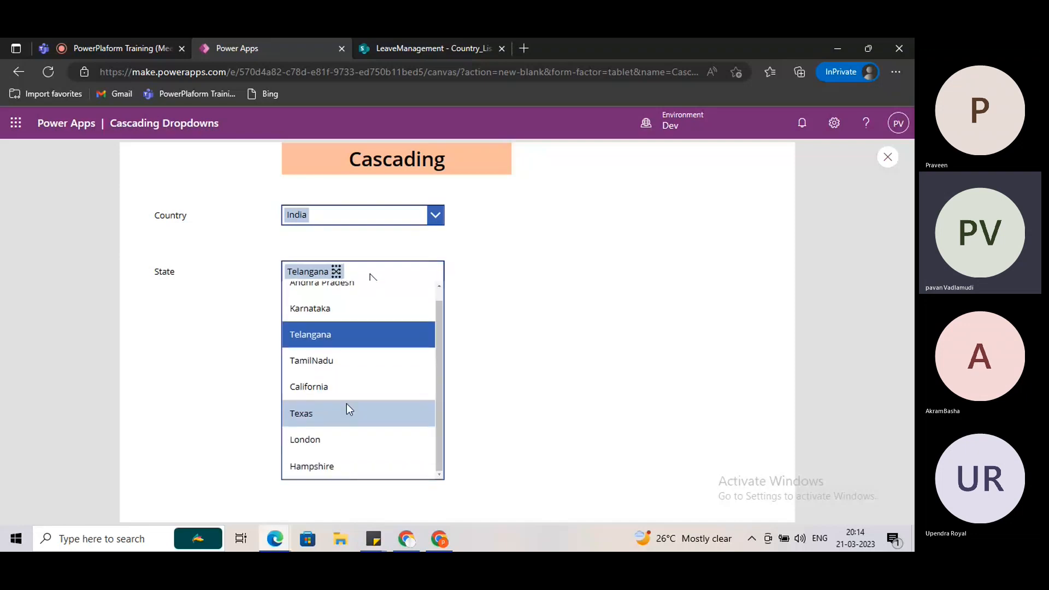
pyautogui.click(556, 369)
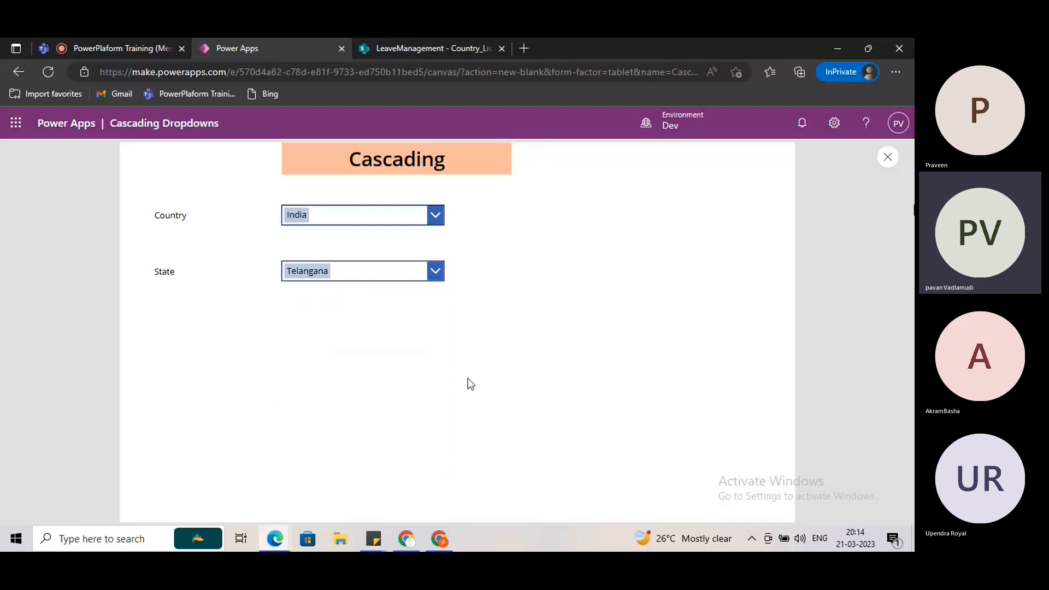
# - Exit the preview and start replacing the State combo box's Items formula with a Filter function
pyautogui.click(887, 157)
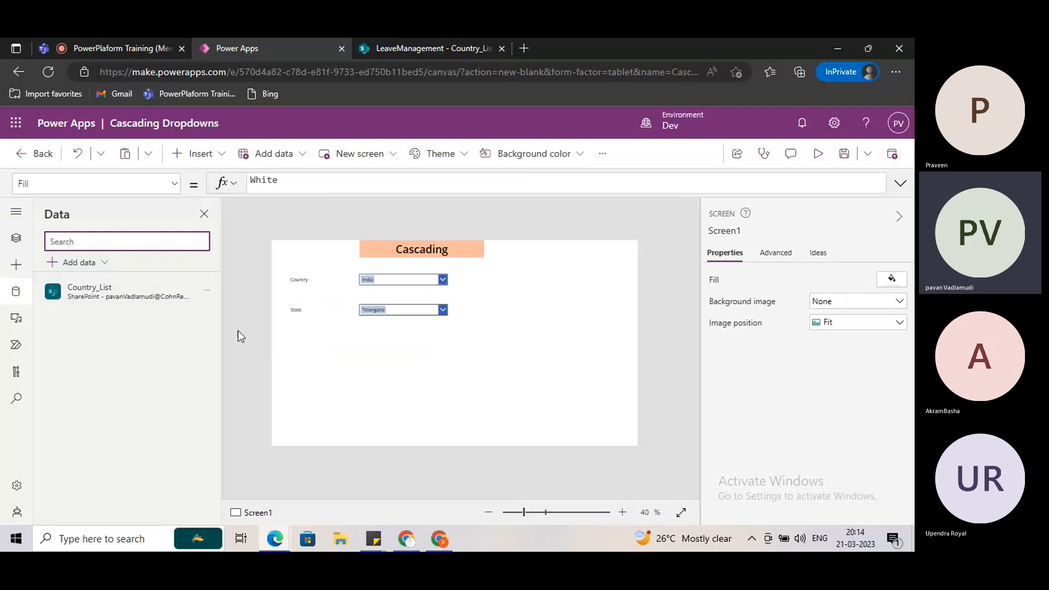
pyautogui.click(386, 307)
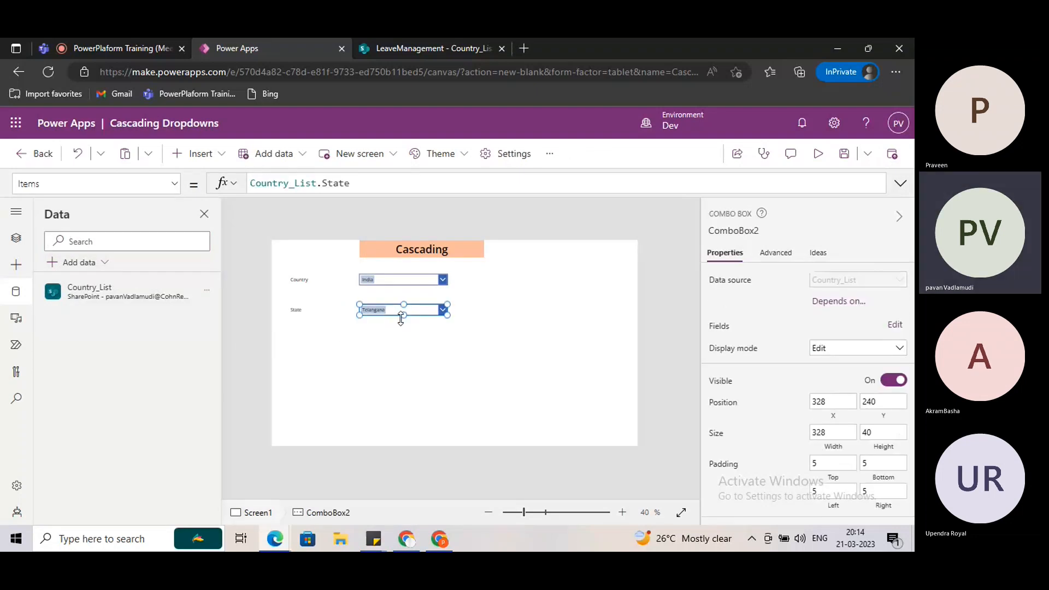
pyautogui.tripleClick(382, 177)
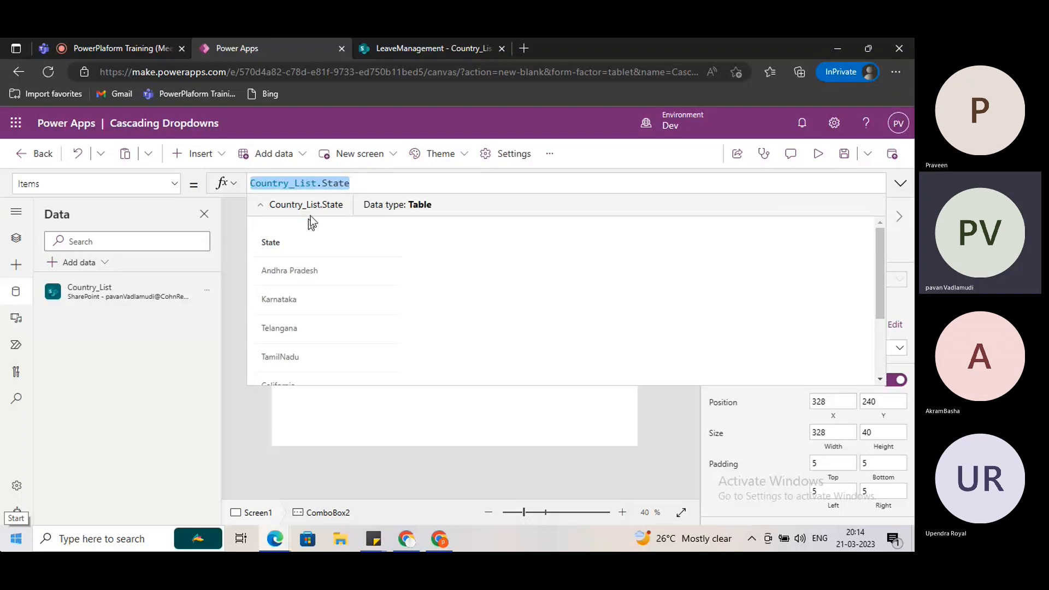
pyautogui.hotkey('ctrl', 'a')
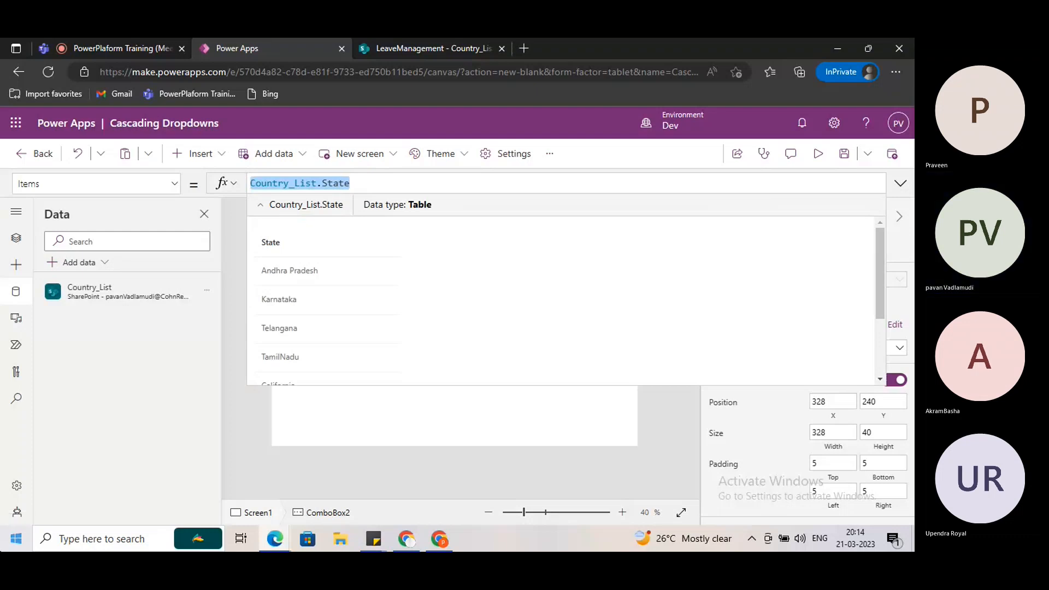
pyautogui.press('BackSpace')
pyautogui.write('FF')
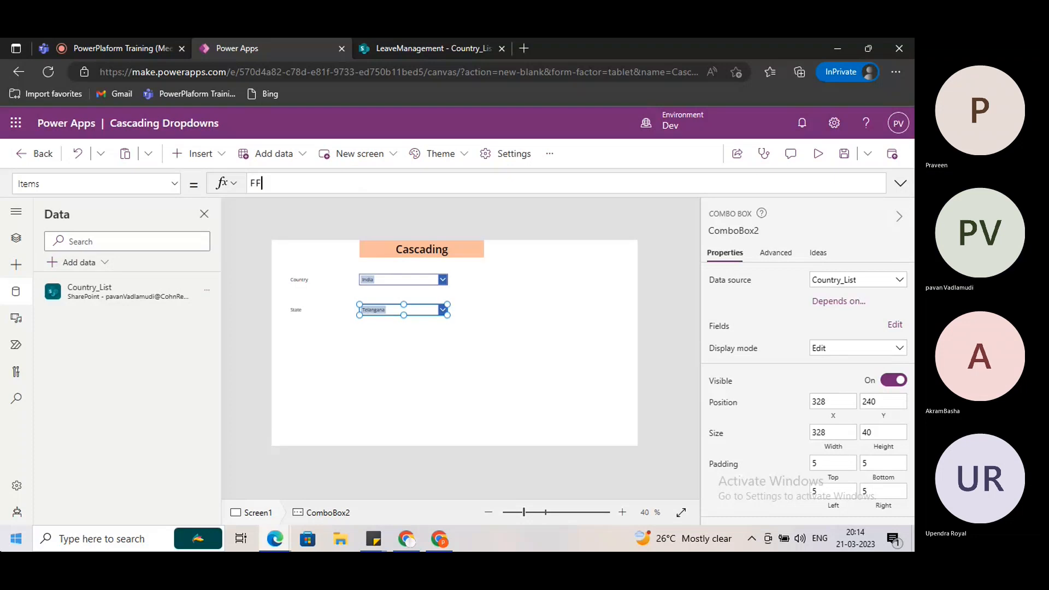
pyautogui.write('ilter')
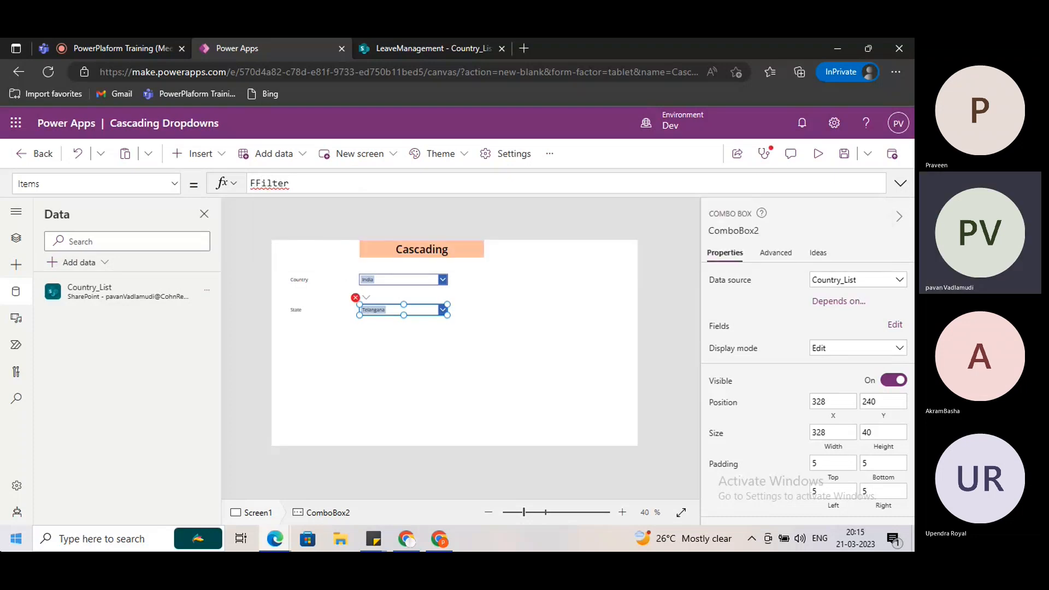
pyautogui.press('BackSpace')
pyautogui.press('BackSpace')
pyautogui.press('BackSpace')
pyautogui.press('BackSpace')
pyautogui.press('BackSpace')
pyautogui.press('BackSpace')
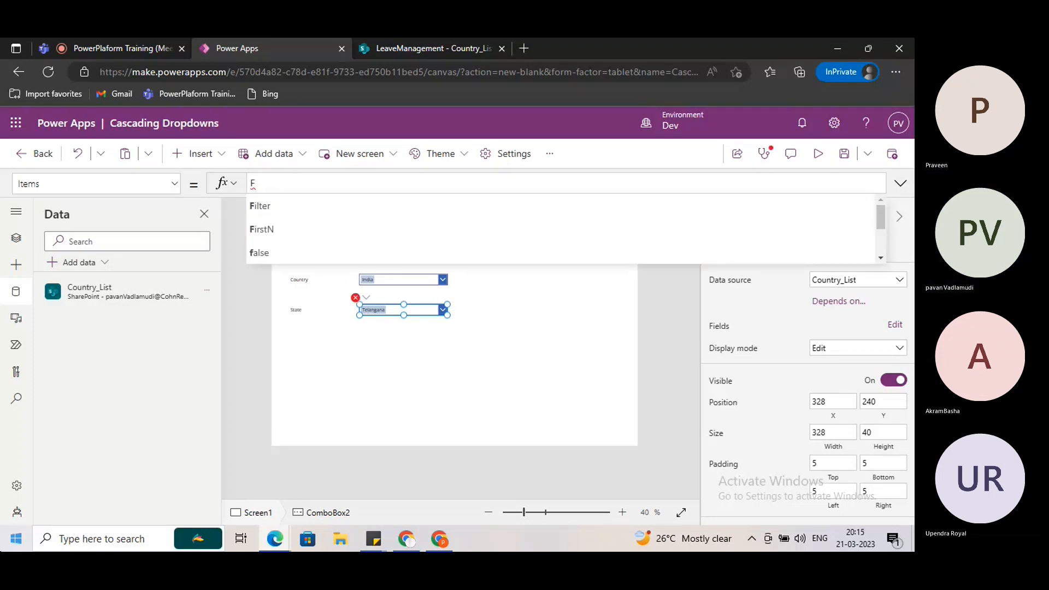
# - Begin the State combo box's Items formula with "Filter(Country_List,"
pyautogui.write('ilter(')
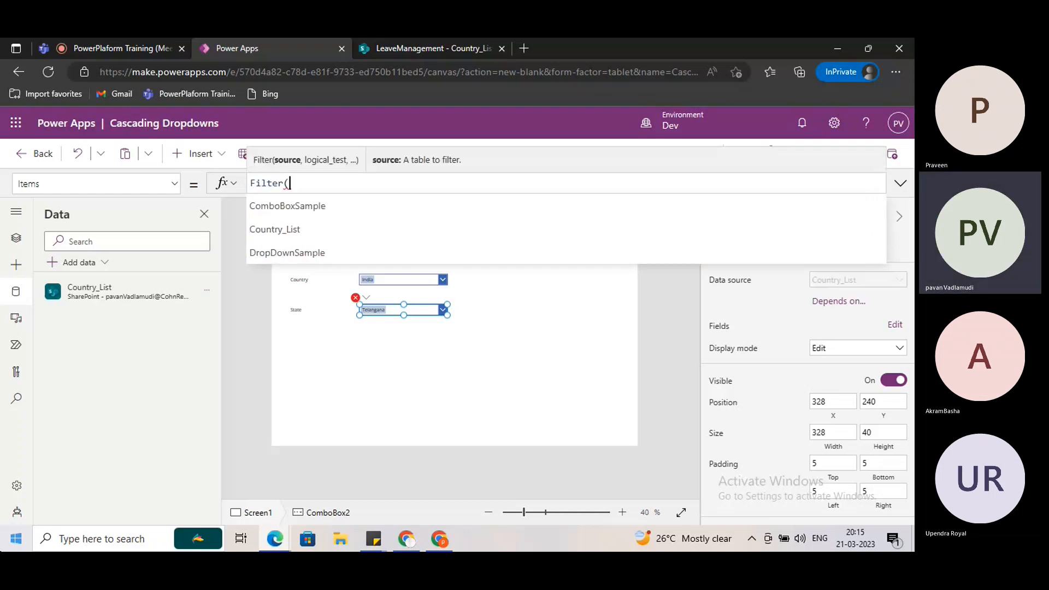
pyautogui.write('Countr')
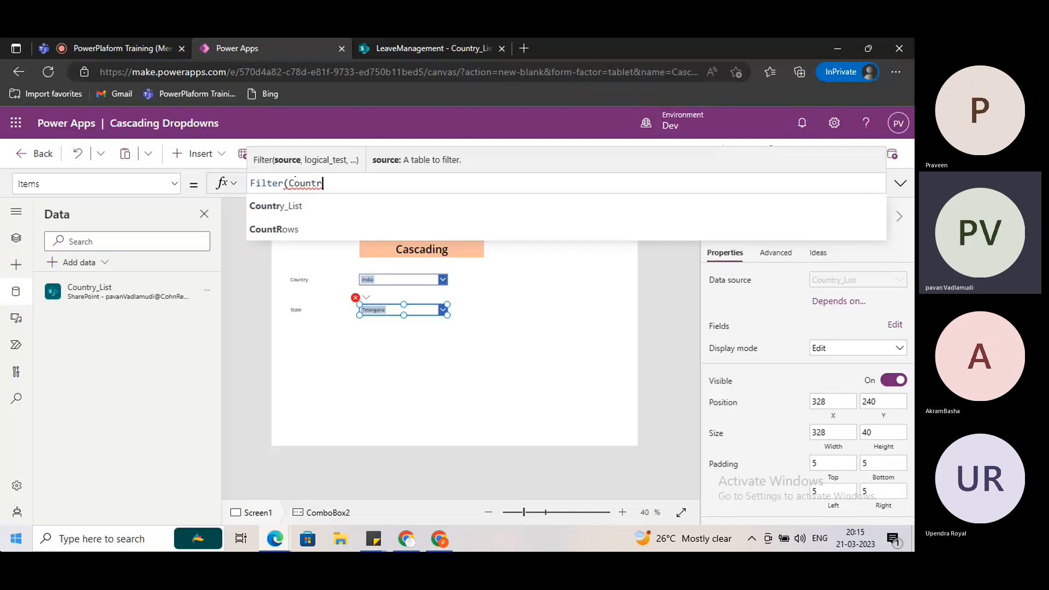
pyautogui.write('y_List,')
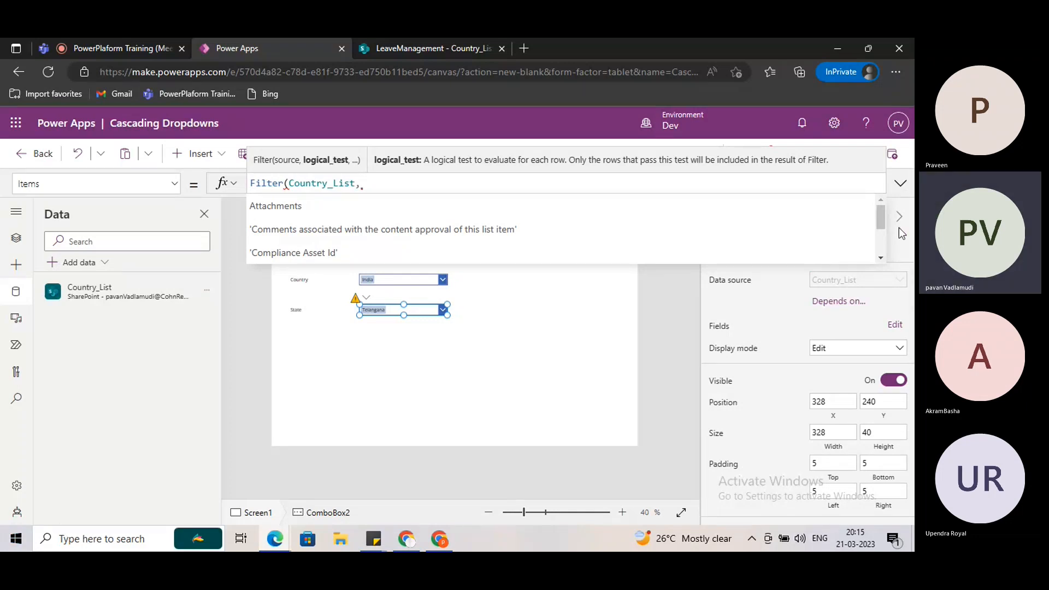
pyautogui.click(900, 184)
pyautogui.click(854, 203)
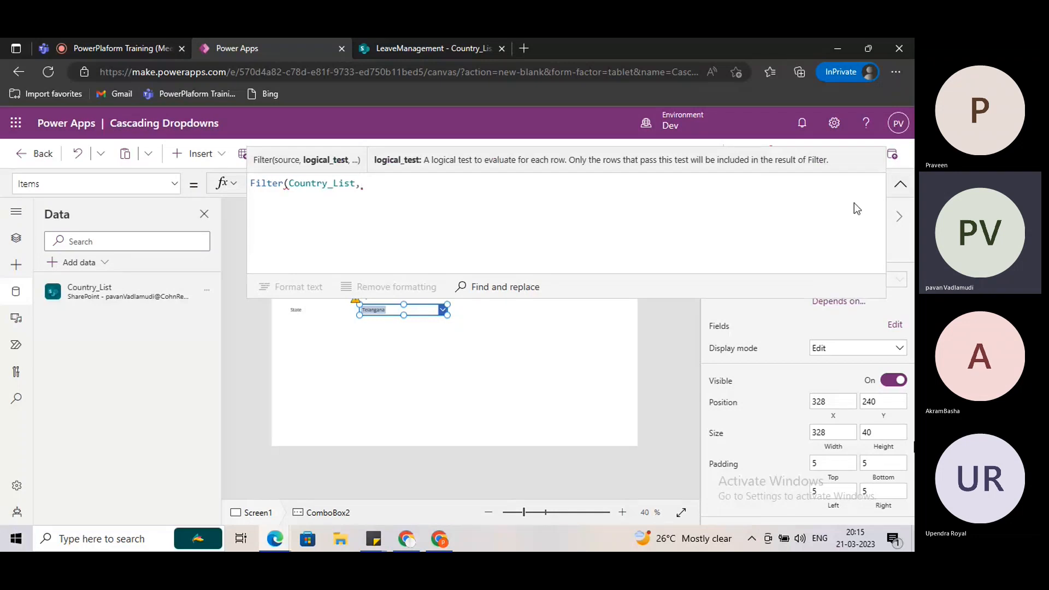
pyautogui.click(900, 184)
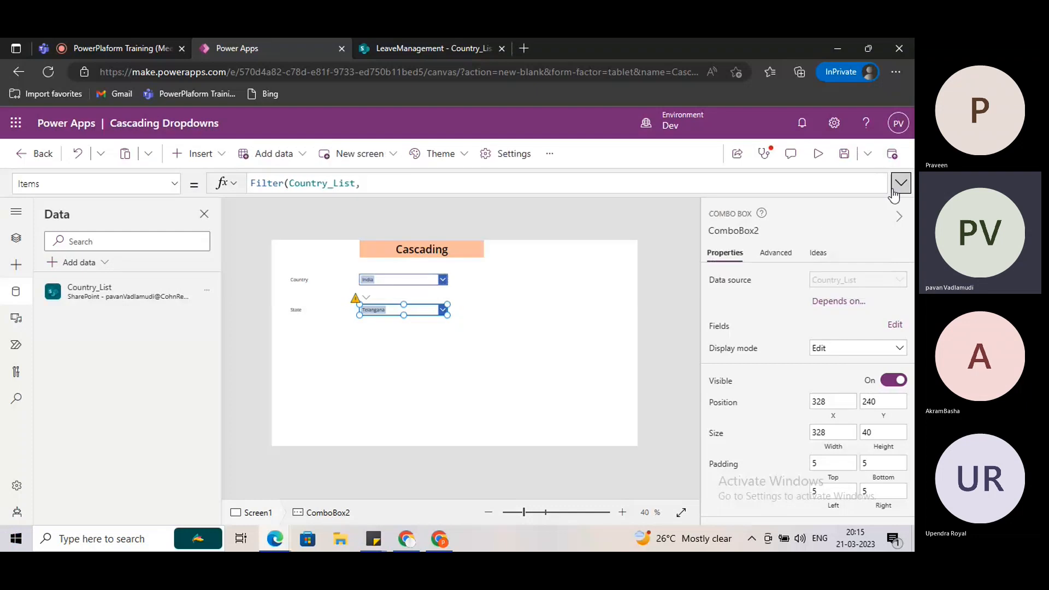
# - Copy the Country combo box's name, ComboBox1, into the State combo box's Items formula as the start of the filter condition
pyautogui.click(409, 278)
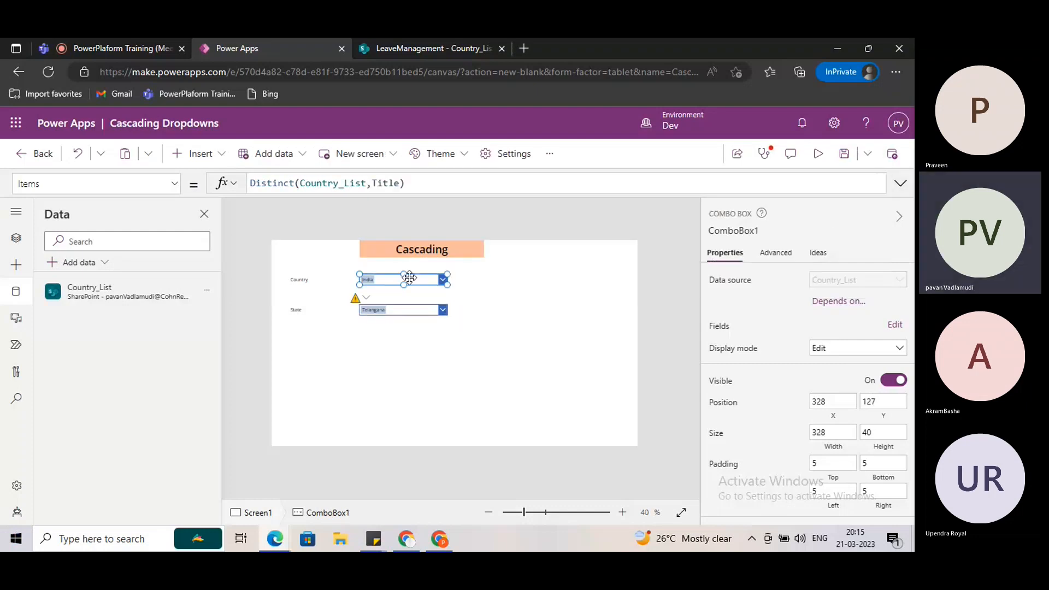
pyautogui.click(725, 228)
pyautogui.hotkey('ctrl', 'c')
pyautogui.click(415, 309)
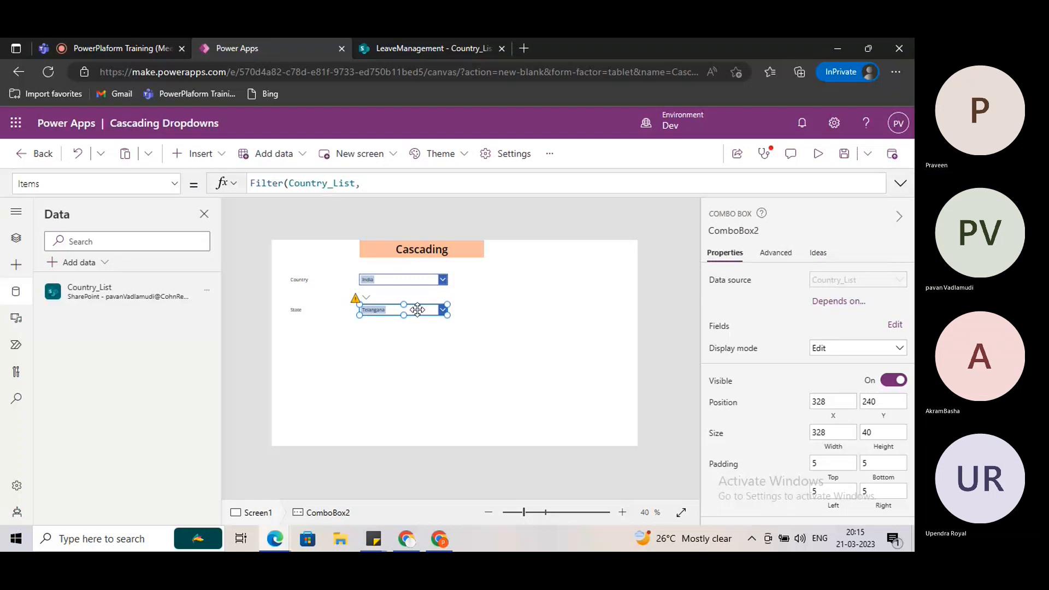
pyautogui.click(901, 183)
pyautogui.click(426, 192)
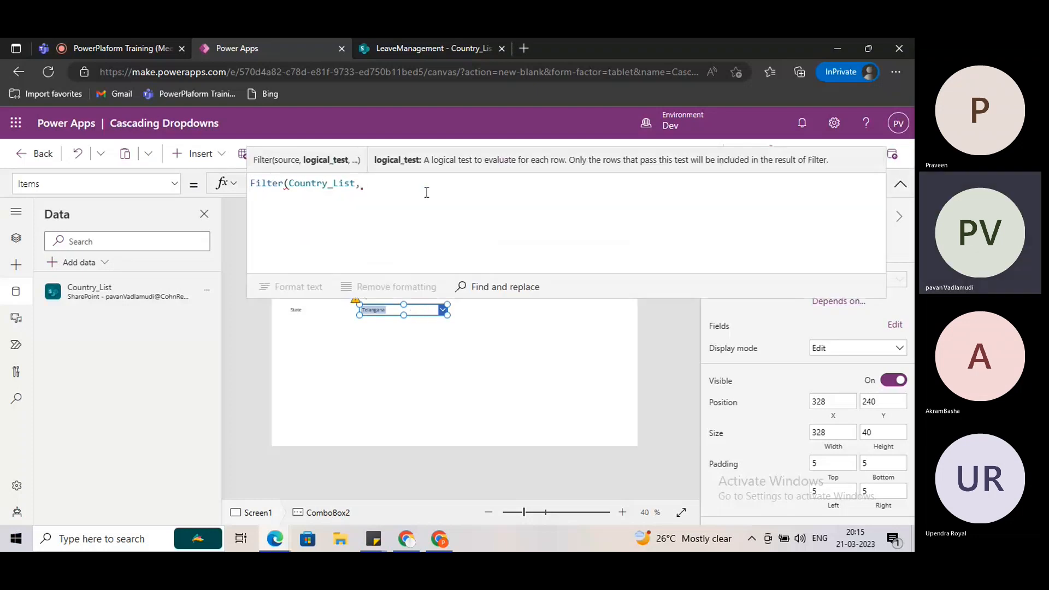
pyautogui.hotkey('ctrl', 'v')
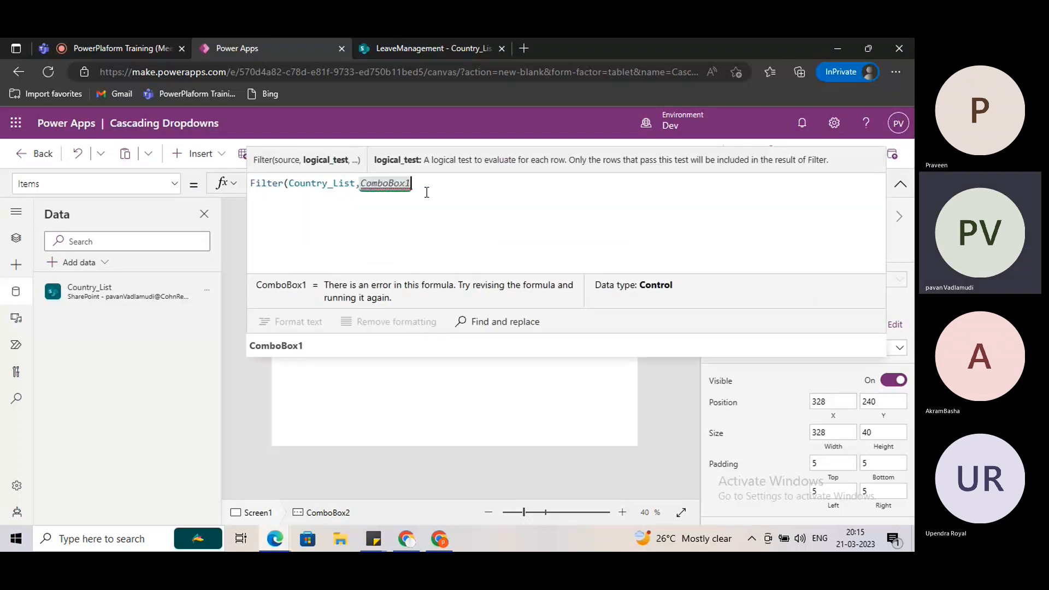
# - Extend the filter condition after ComboBox1 with ".Selected.Value=" to compare the selected country
pyautogui.write('.sele')
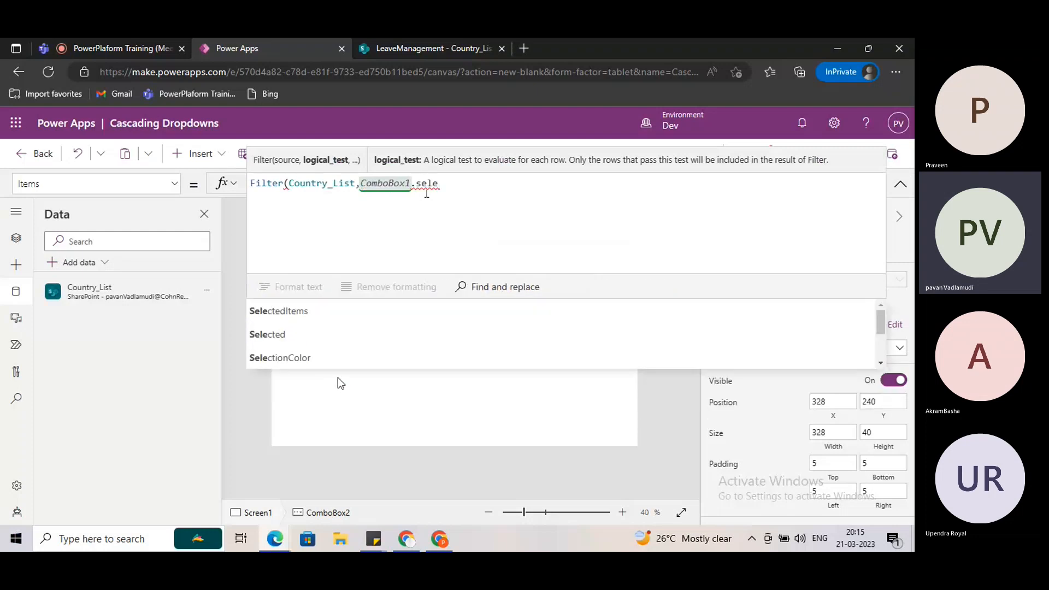
pyautogui.click(328, 343)
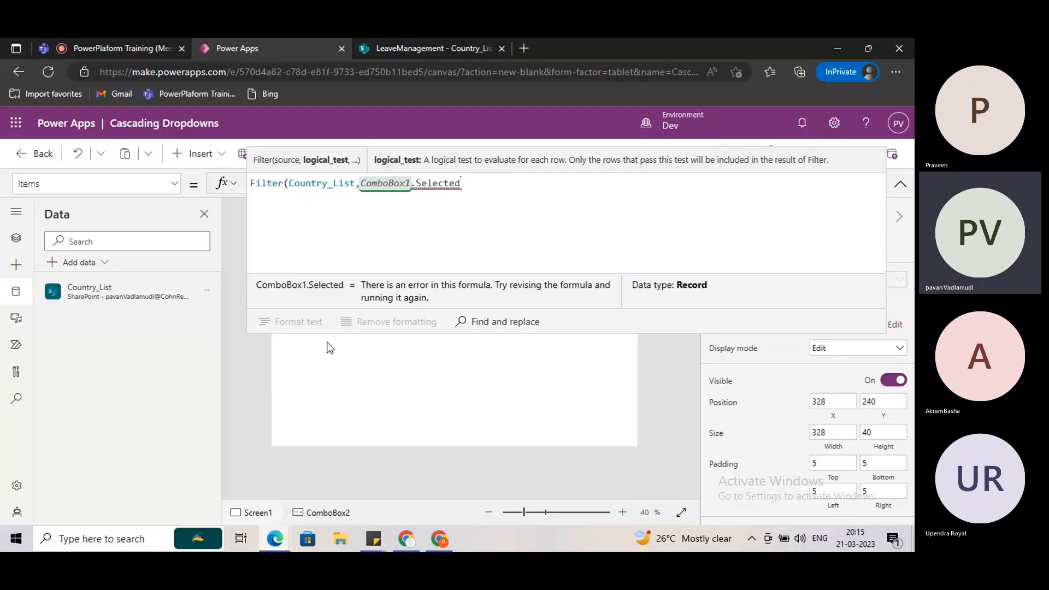
pyautogui.write('.value')
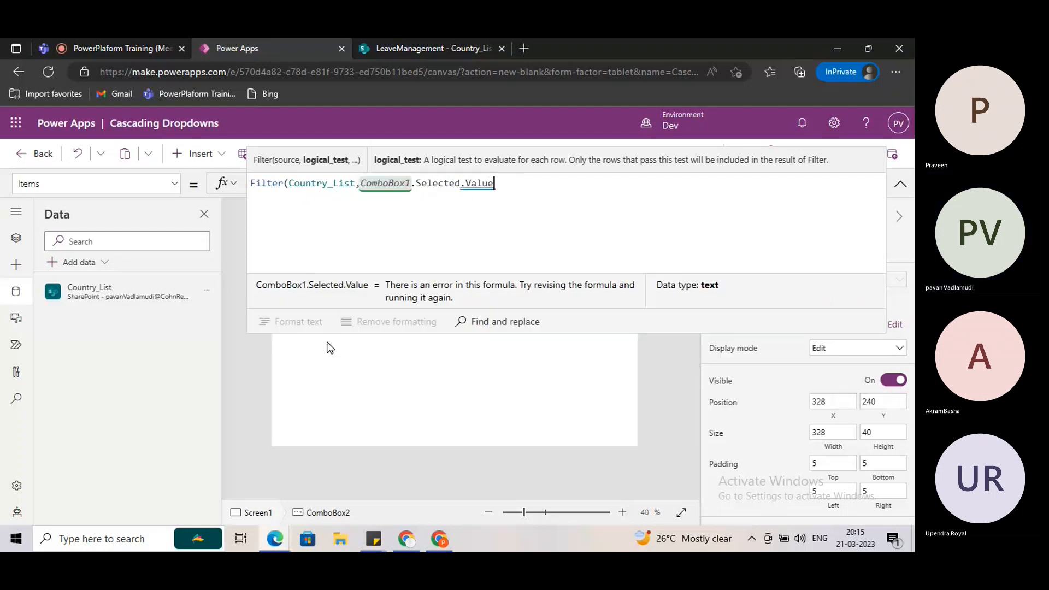
pyautogui.write('=')
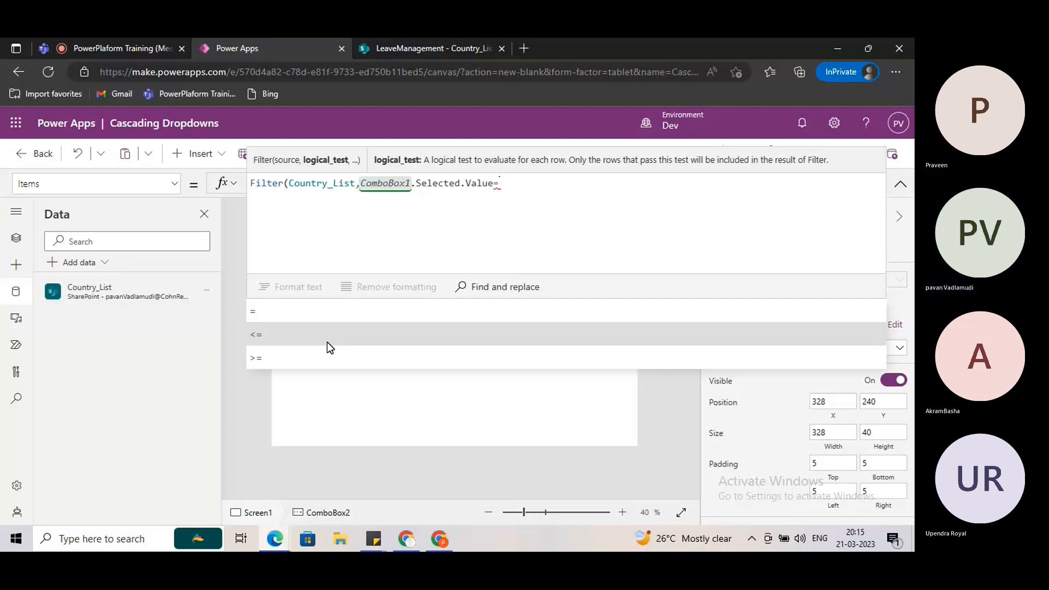
# - Check the Country_List columns in SharePoint and complete the State filter condition in Power Apps with "Country_List.State)"
pyautogui.click(394, 48)
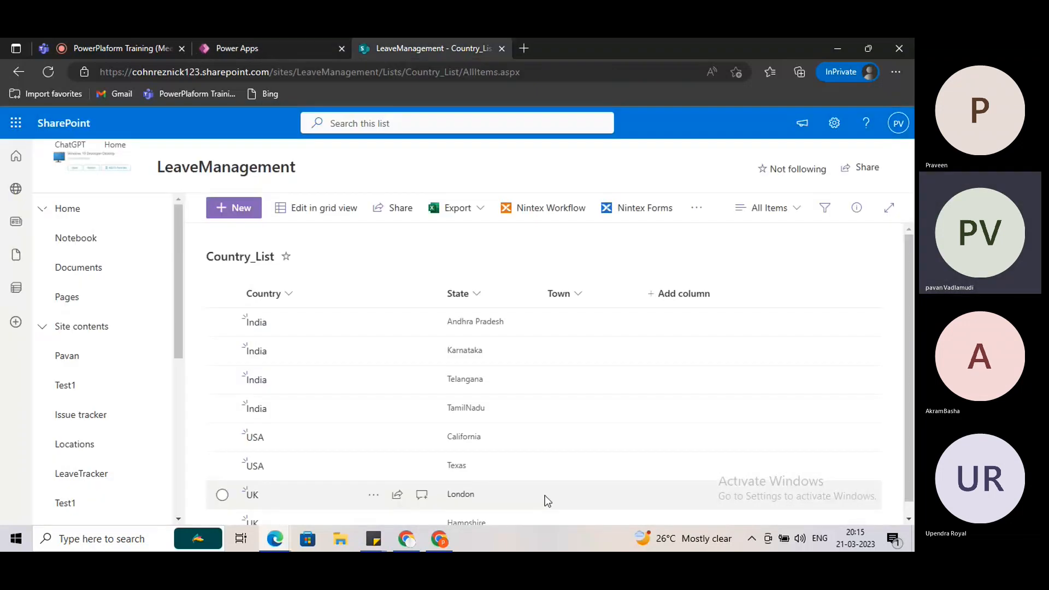
pyautogui.click(260, 52)
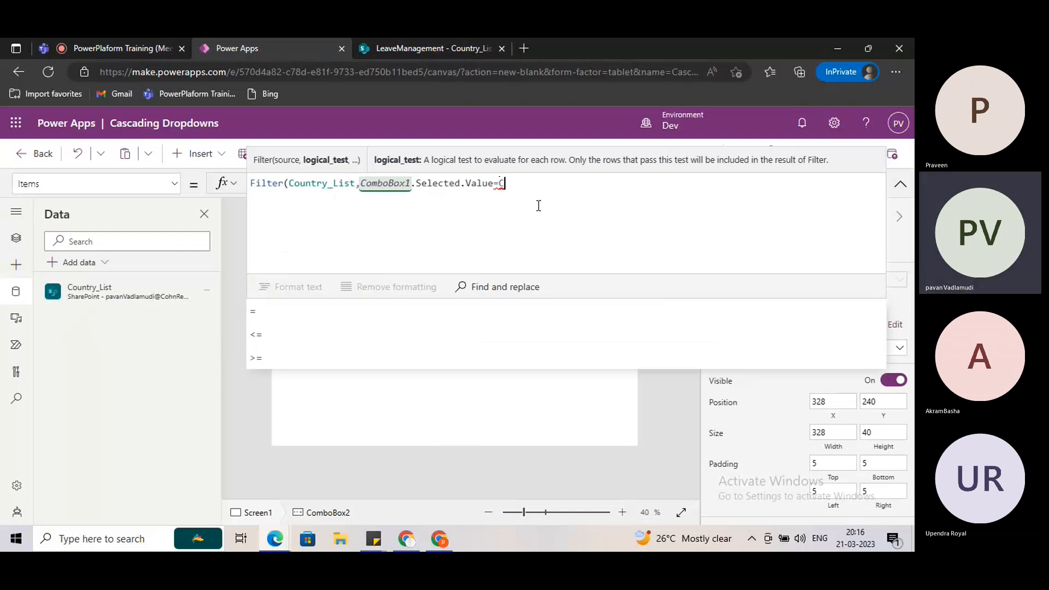
pyautogui.write('Country')
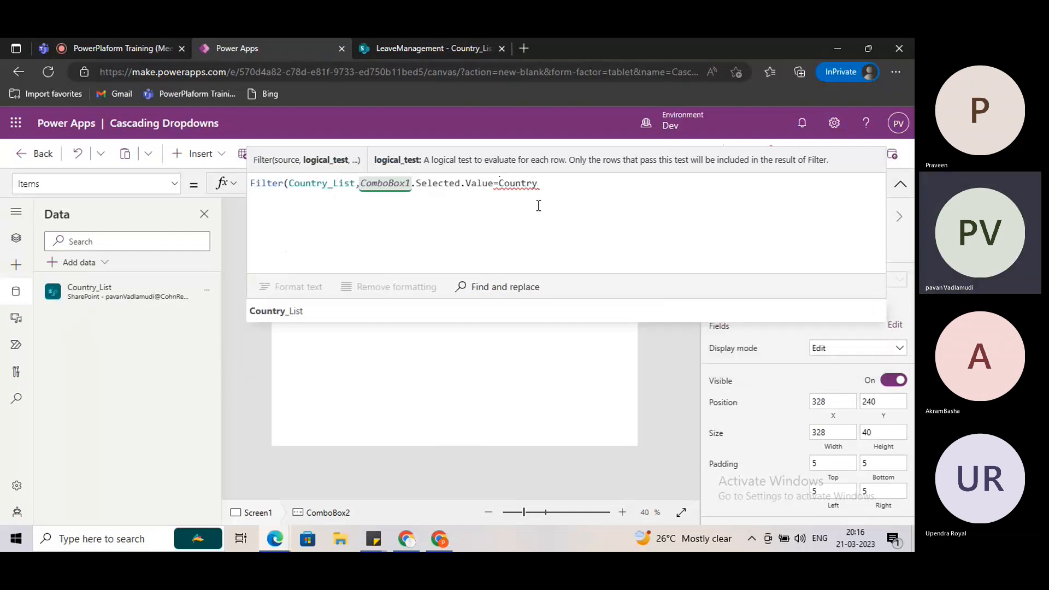
pyautogui.press('Tab')
pyautogui.write('.')
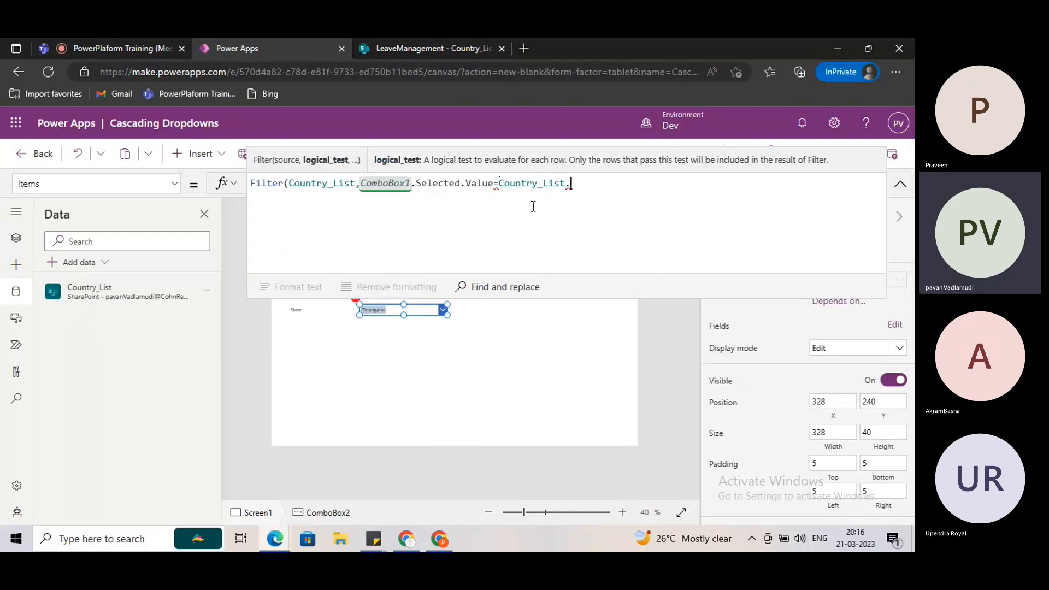
pyautogui.write('State')
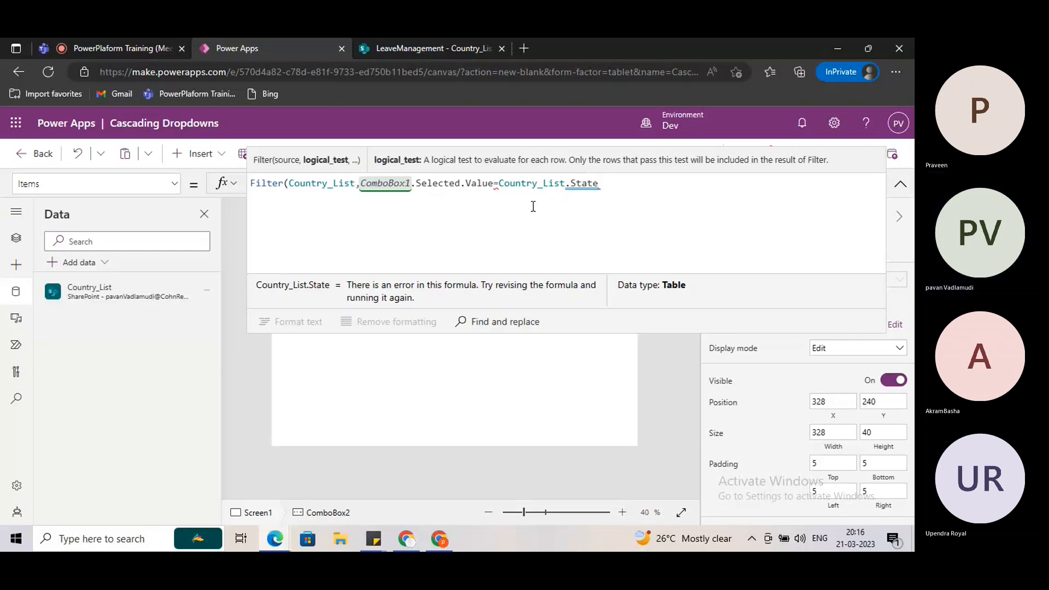
pyautogui.write(')')
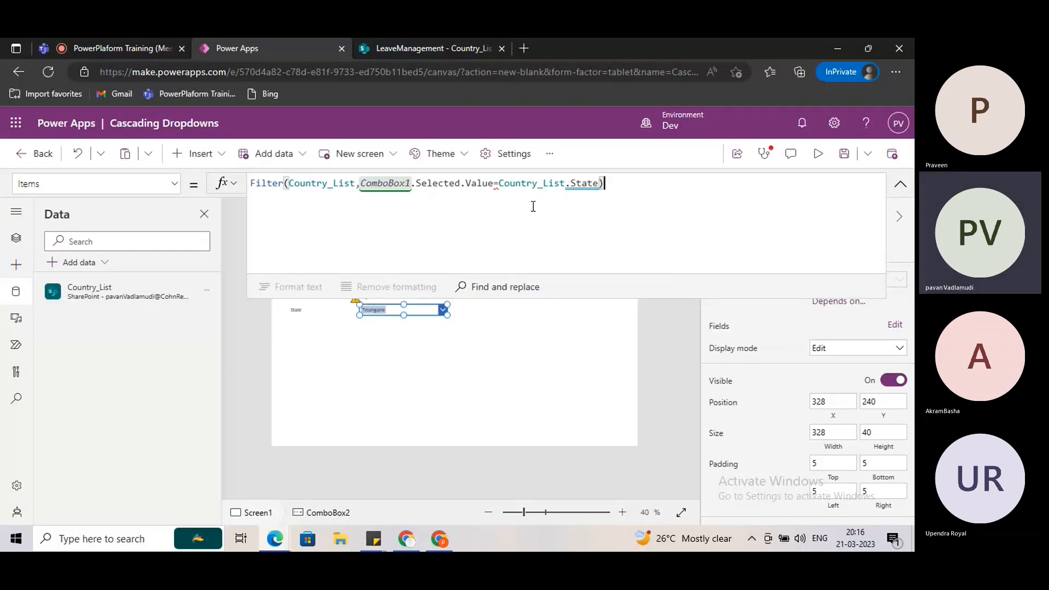
# - Replace the equals sign in the State filter condition with the "in" operator and check the formula's result
pyautogui.click(496, 186)
pyautogui.click(494, 183)
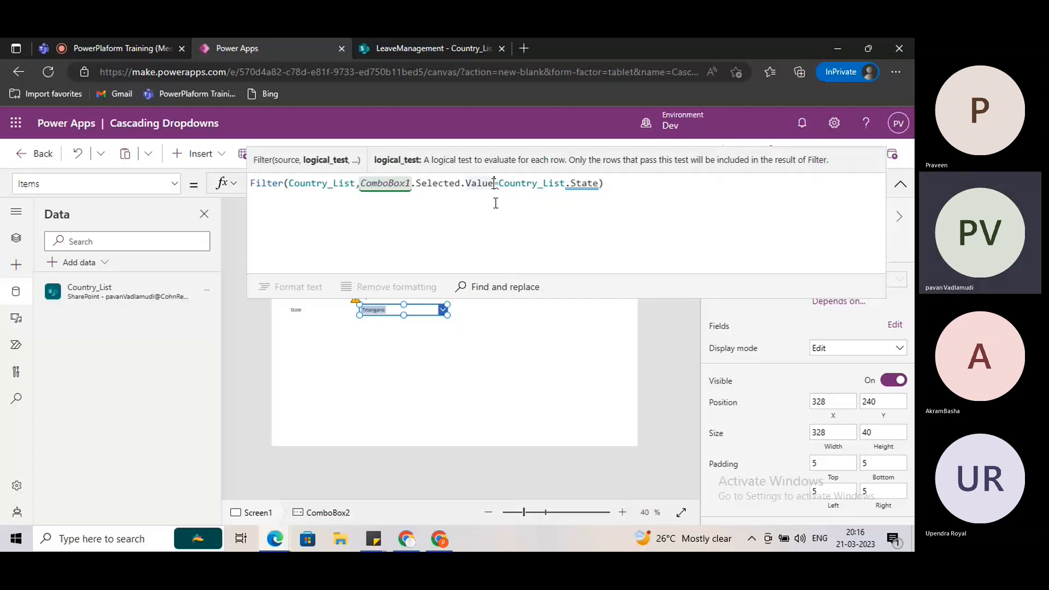
pyautogui.press('Delete')
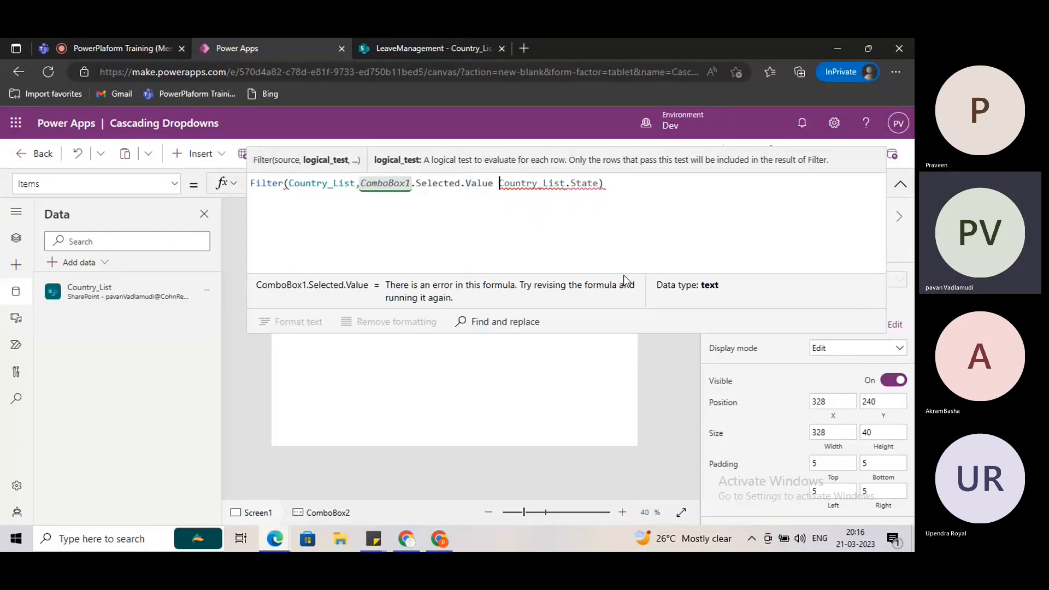
pyautogui.write('in')
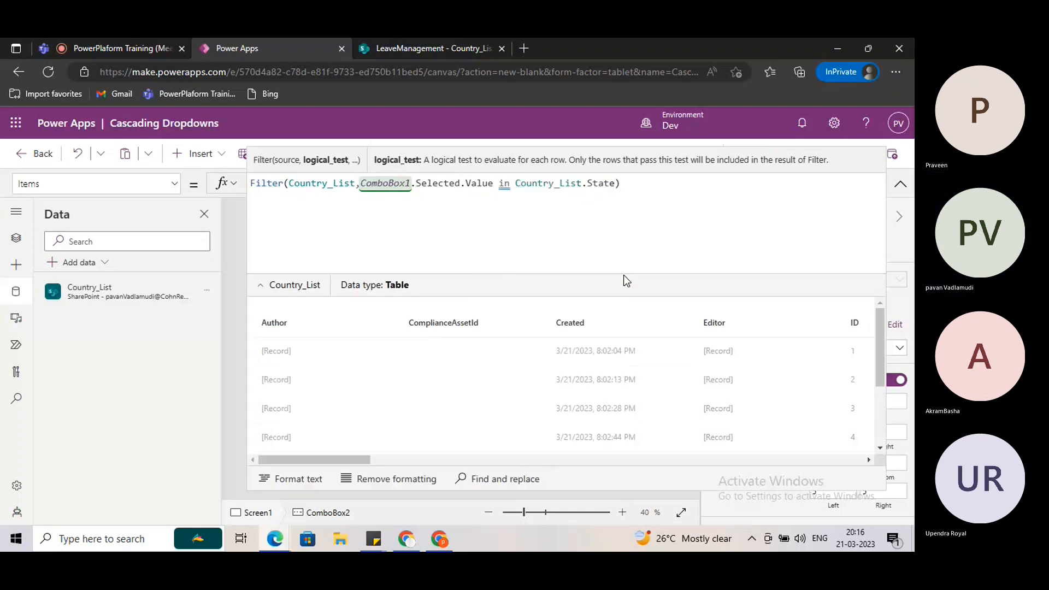
pyautogui.click(633, 186)
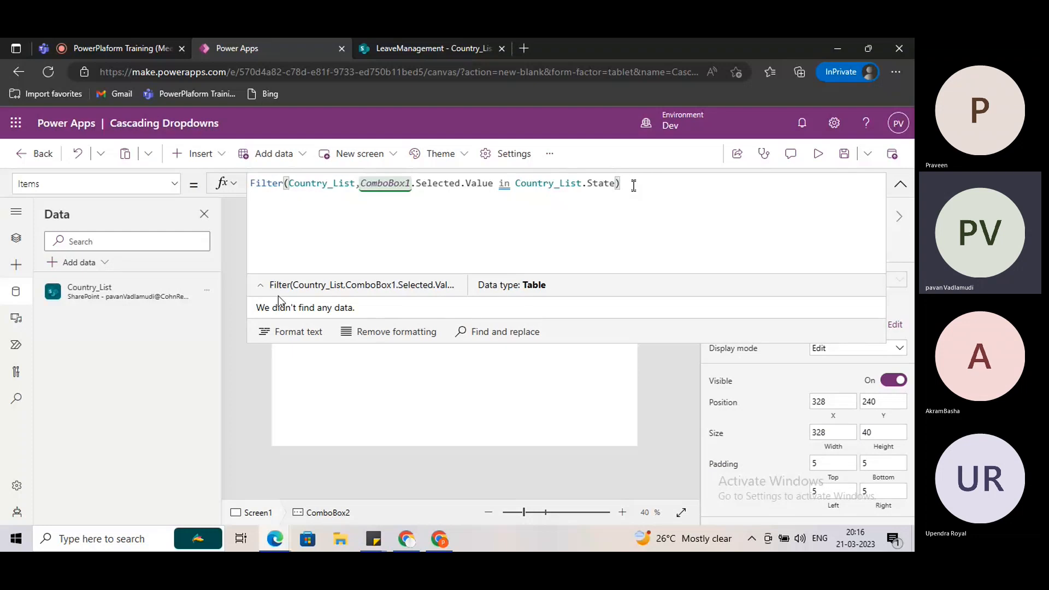
pyautogui.click(260, 285)
pyautogui.click(260, 285)
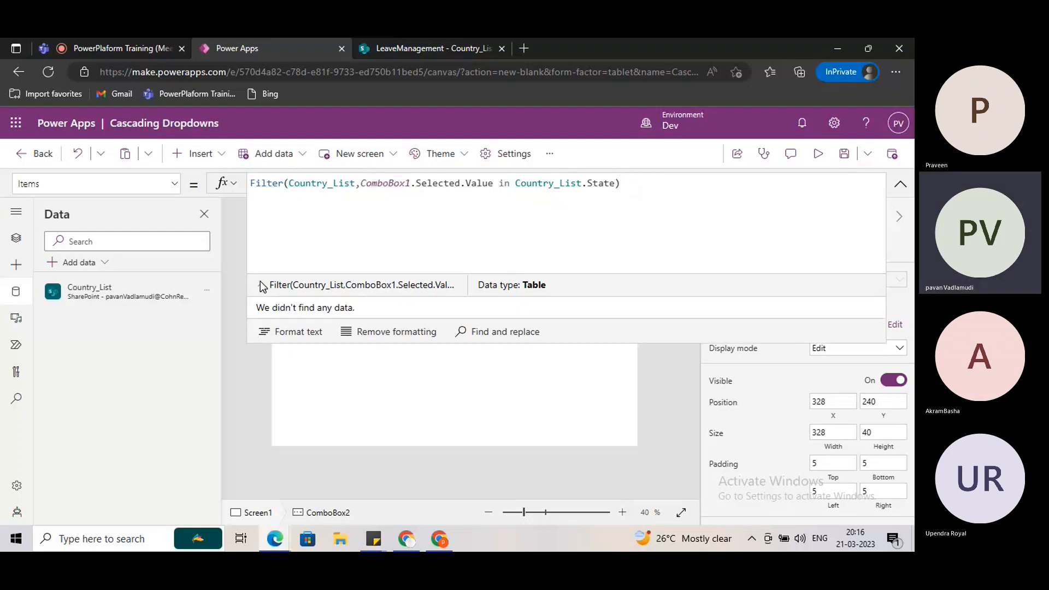
pyautogui.click(901, 184)
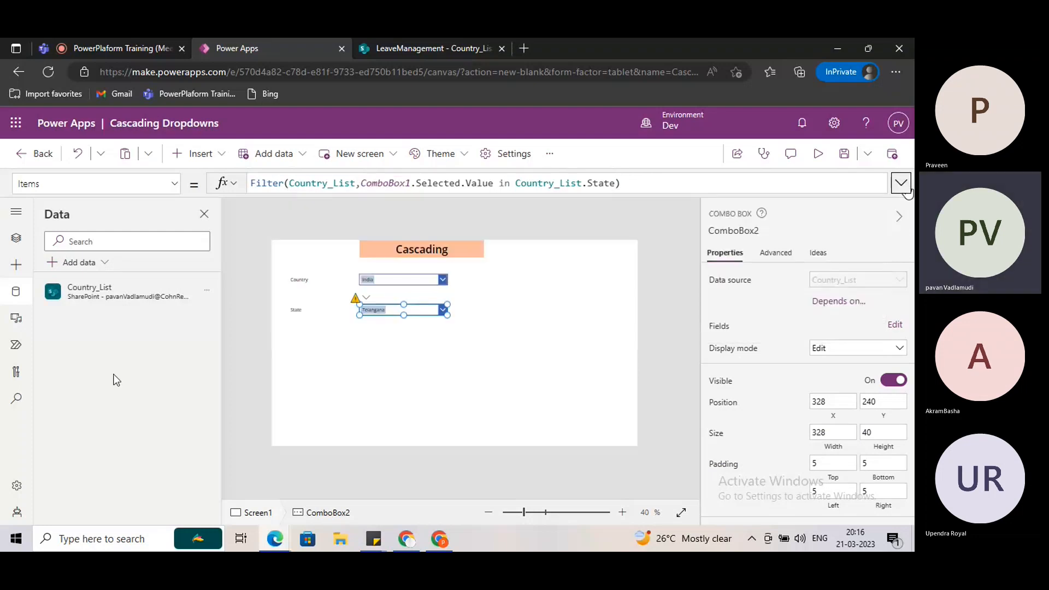
# - Refresh the Country_List data source
pyautogui.moveTo(161, 290)
pyautogui.click(205, 291)
pyautogui.click(242, 343)
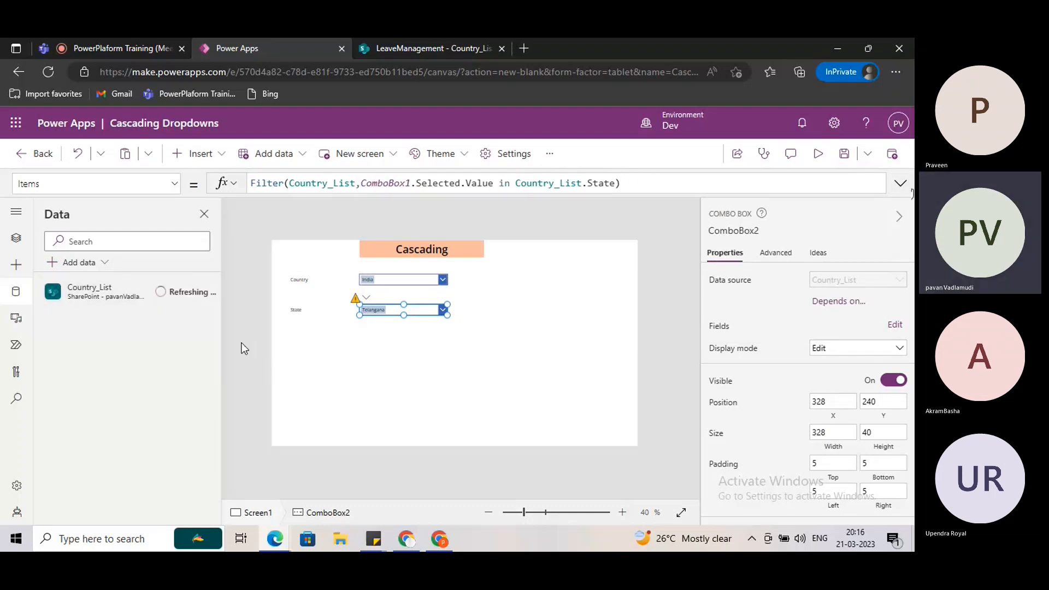
# - Preview the app, try the State and Country combo boxes, and return to editing
pyautogui.click(818, 153)
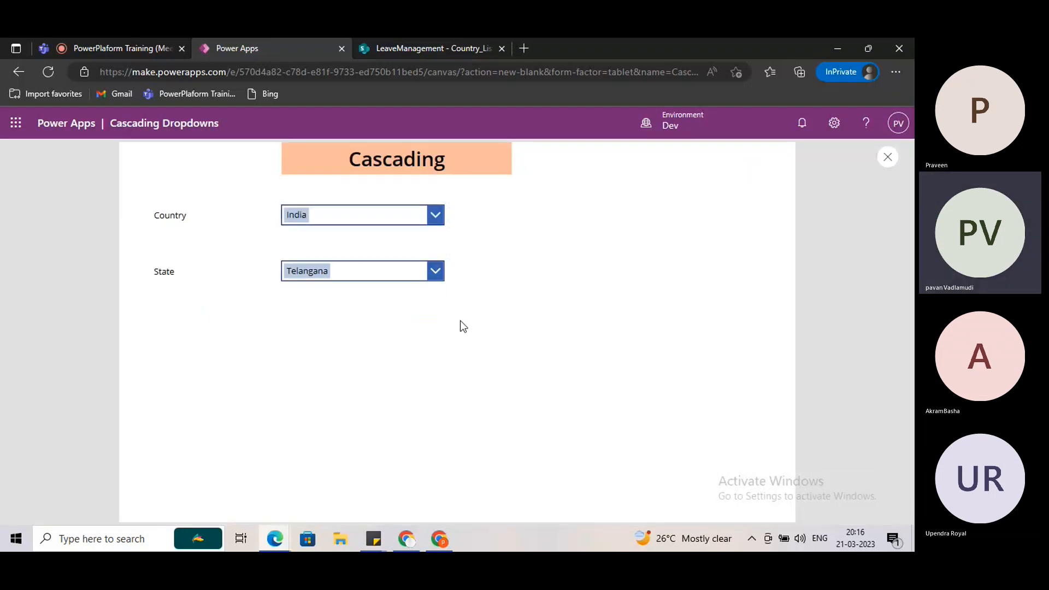
pyautogui.click(335, 272)
pyautogui.click(379, 217)
pyautogui.click(411, 229)
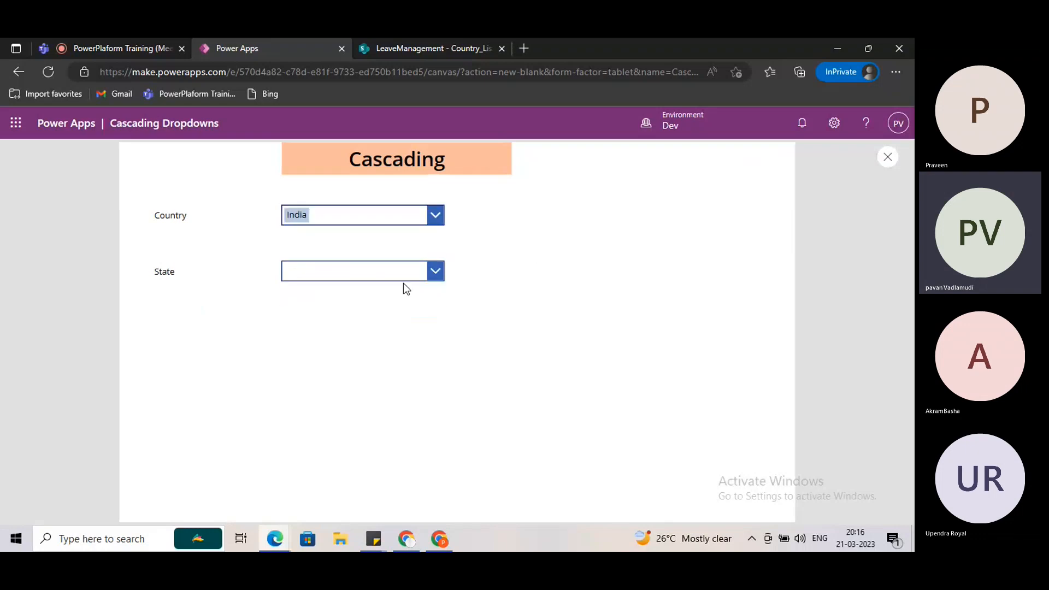
pyautogui.press('Escape')
# - Remove the condition from the State combo box's Items formula, keeping only "Filter(Country_List,"
pyautogui.click(414, 310)
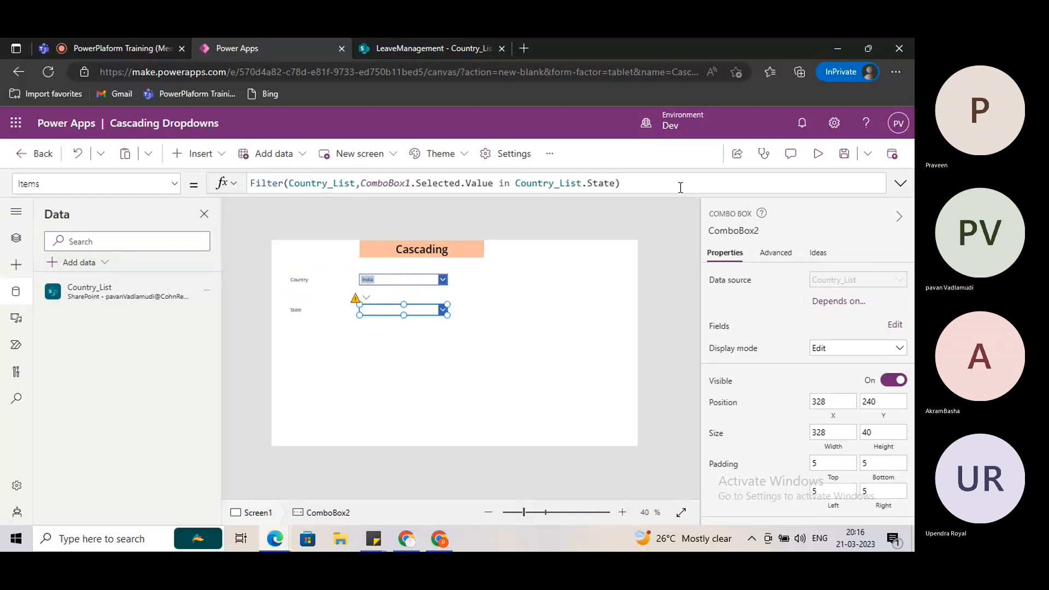
pyautogui.click(621, 183)
pyautogui.click(900, 183)
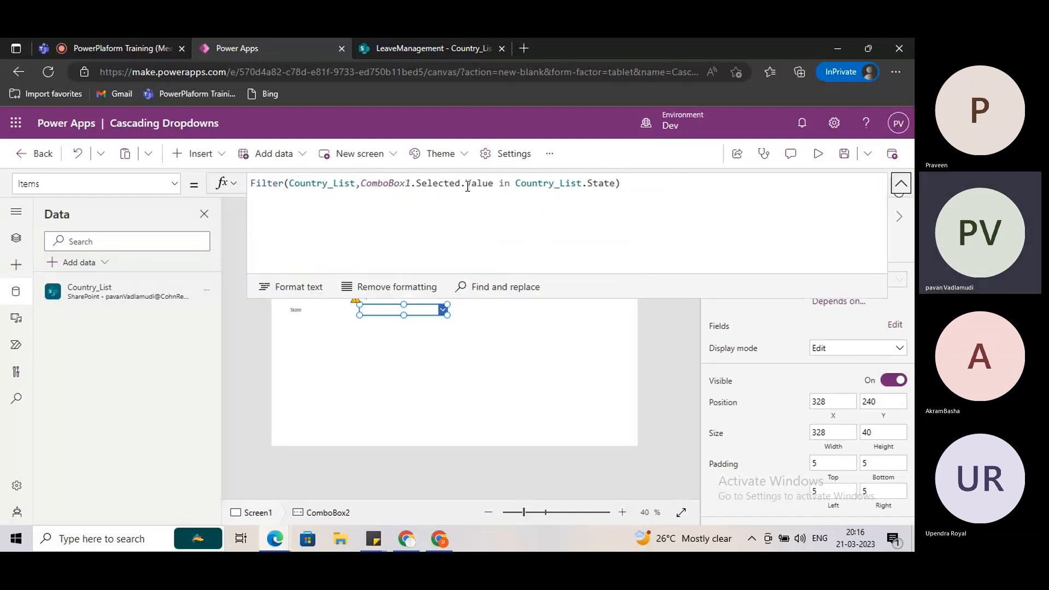
pyautogui.click(552, 210)
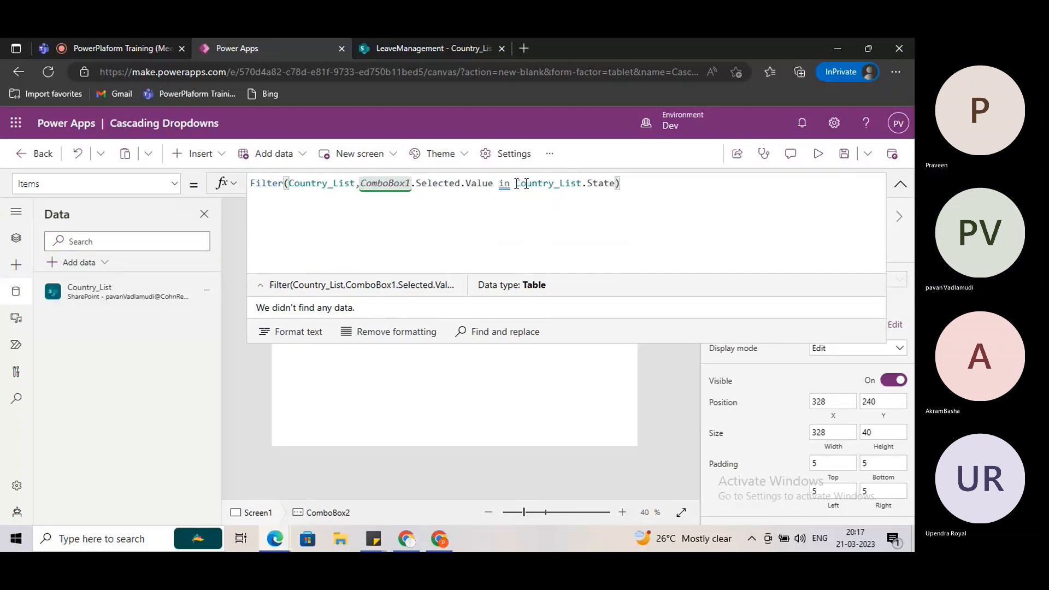
pyautogui.moveTo(498, 184); pyautogui.dragTo(600, 205)
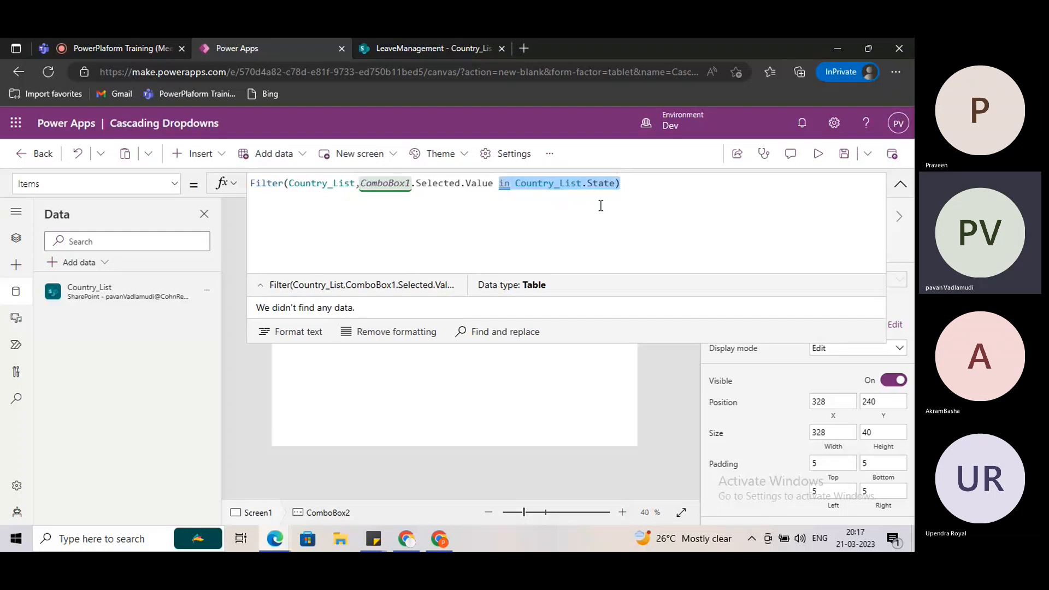
pyautogui.press('BackSpace')
pyautogui.press('BackSpace')
pyautogui.press('BackSpace')
pyautogui.press('BackSpace')
pyautogui.press('BackSpace')
pyautogui.press('BackSpace')
pyautogui.press('BackSpace')
pyautogui.press('BackSpace')
pyautogui.press('BackSpace')
pyautogui.press('BackSpace')
pyautogui.press('BackSpace')
pyautogui.press('BackSpace')
pyautogui.press('BackSpace')
pyautogui.press('BackSpace')
pyautogui.press('BackSpace')
pyautogui.press('BackSpace')
pyautogui.press('BackSpace')
pyautogui.press('BackSpace')
pyautogui.press('BackSpace')
pyautogui.press('BackSpace')
pyautogui.press('BackSpace')
pyautogui.press('BackSpace')
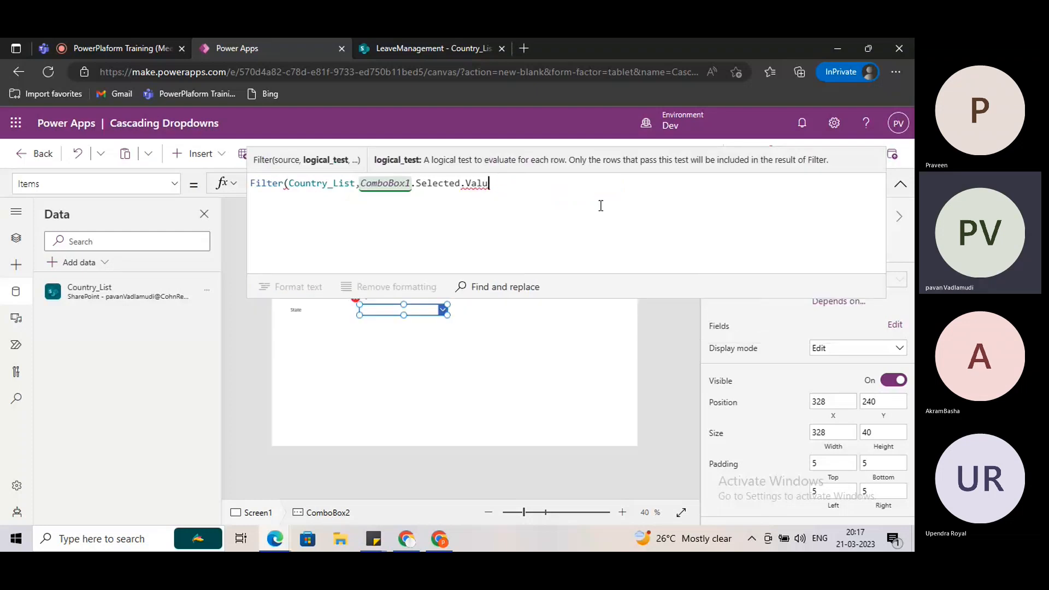
pyautogui.press('BackSpace')
pyautogui.press('BackSpace')
pyautogui.press('BackSpace')
pyautogui.press('BackSpace')
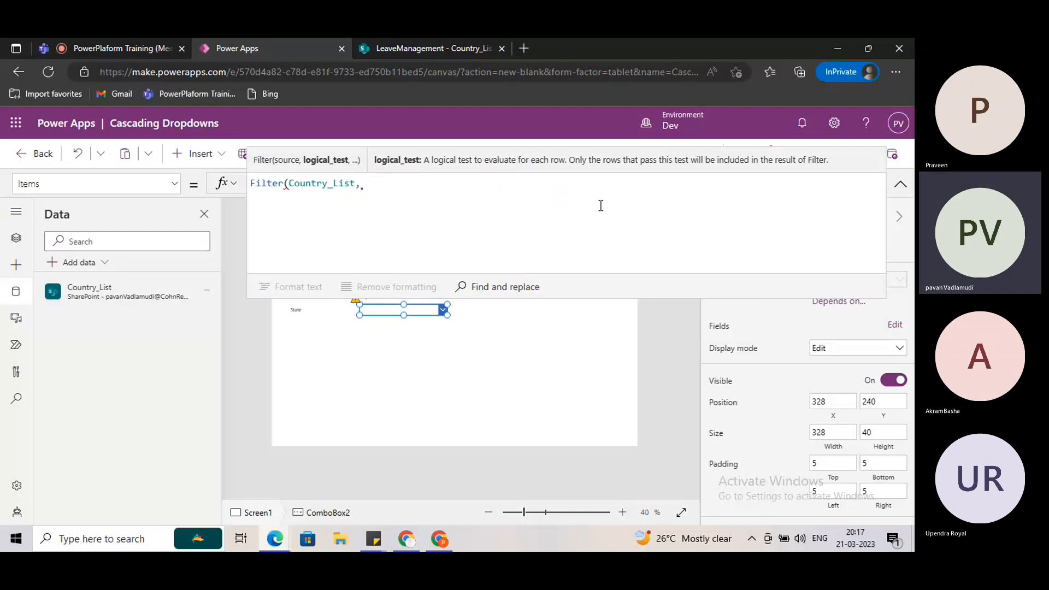
# - Search the web for "cascading dropdown in powerpps" in a new browser page
pyautogui.click(526, 48)
pyautogui.write('cas')
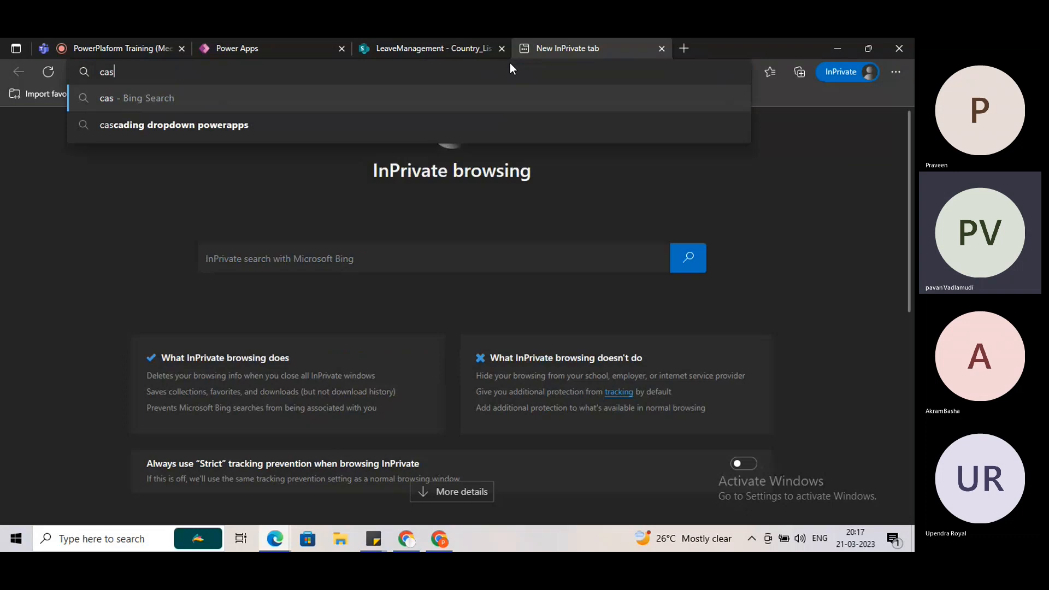
pyautogui.write('cading d')
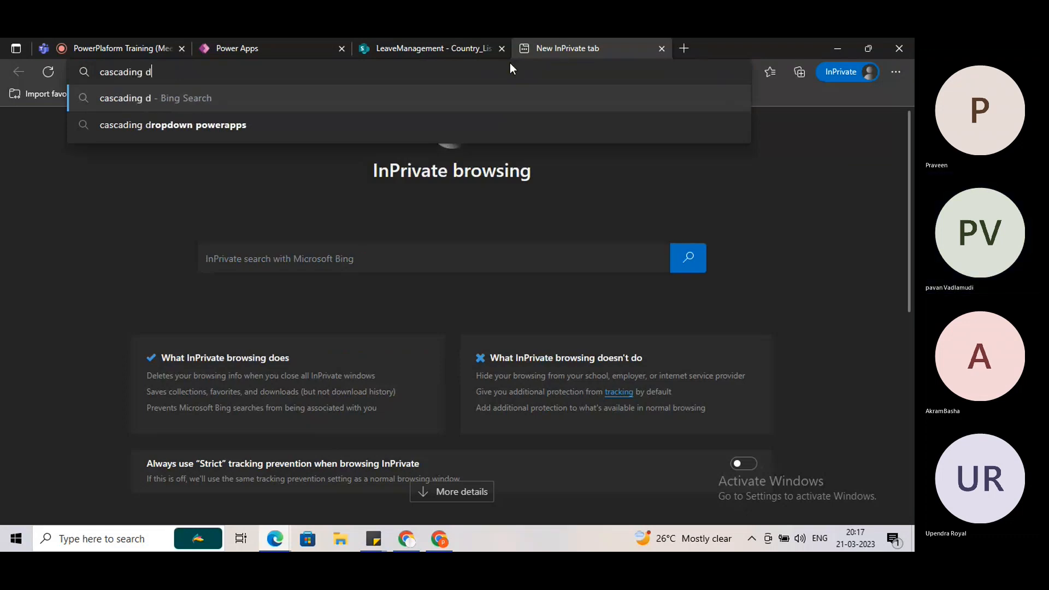
pyautogui.write('ropw')
pyautogui.press('BackSpace')
pyautogui.write('down')
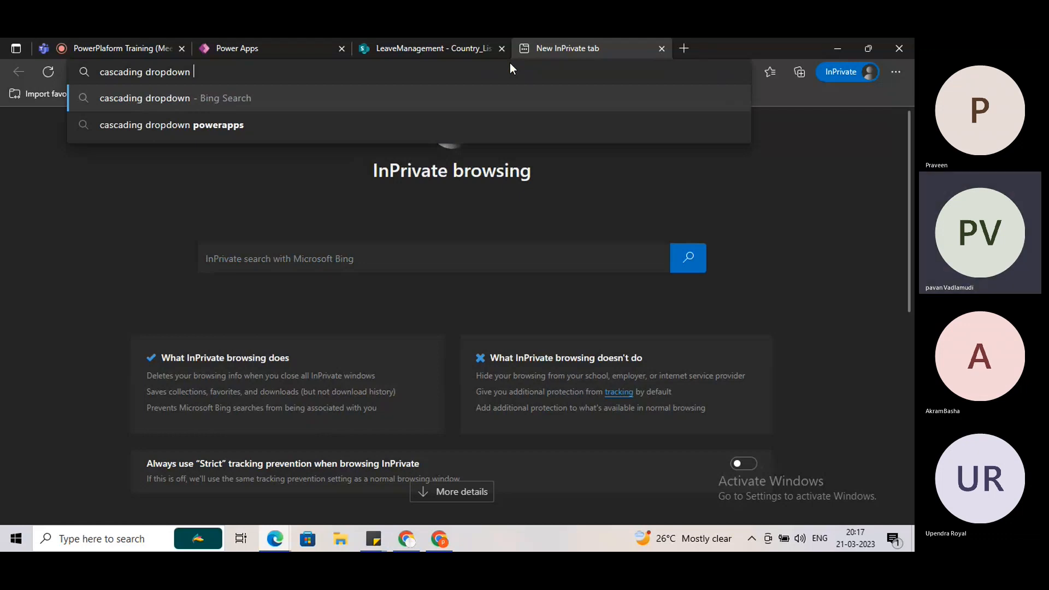
pyautogui.write(' in powera[')
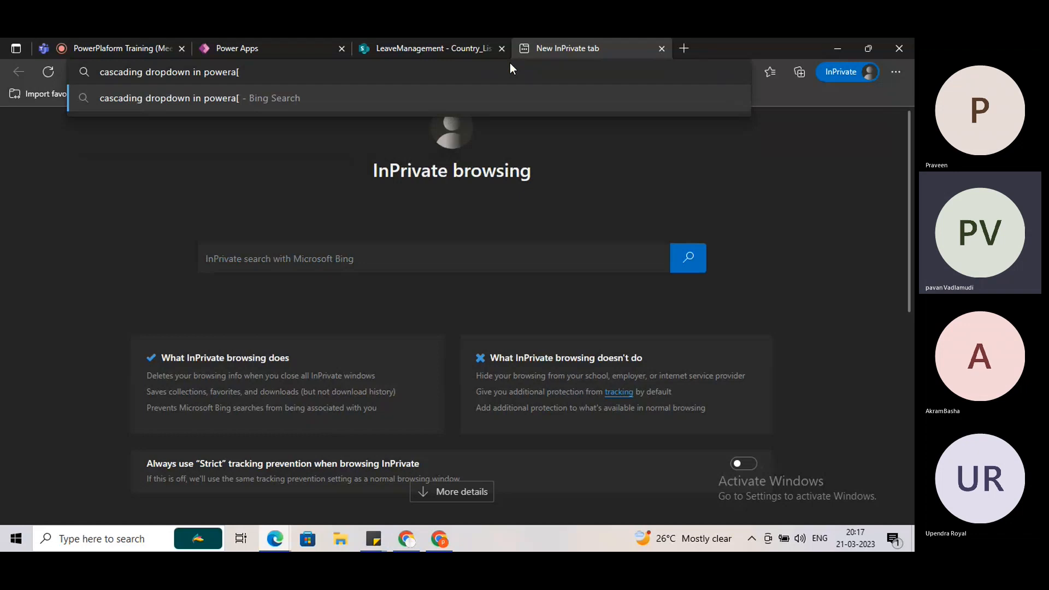
pyautogui.press('BackSpace')
pyautogui.write('pps')
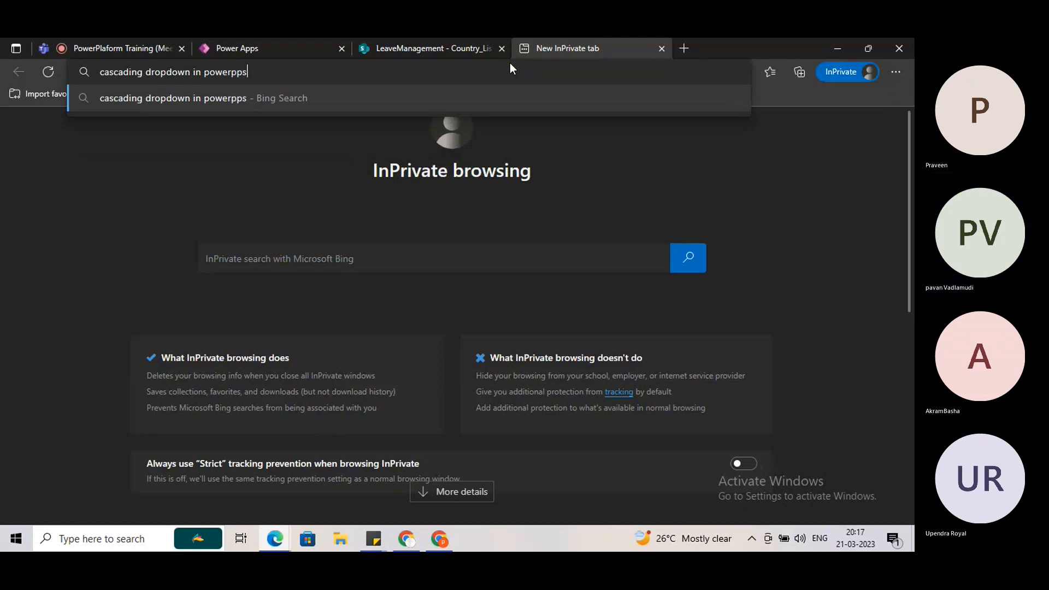
pyautogui.press('Return')
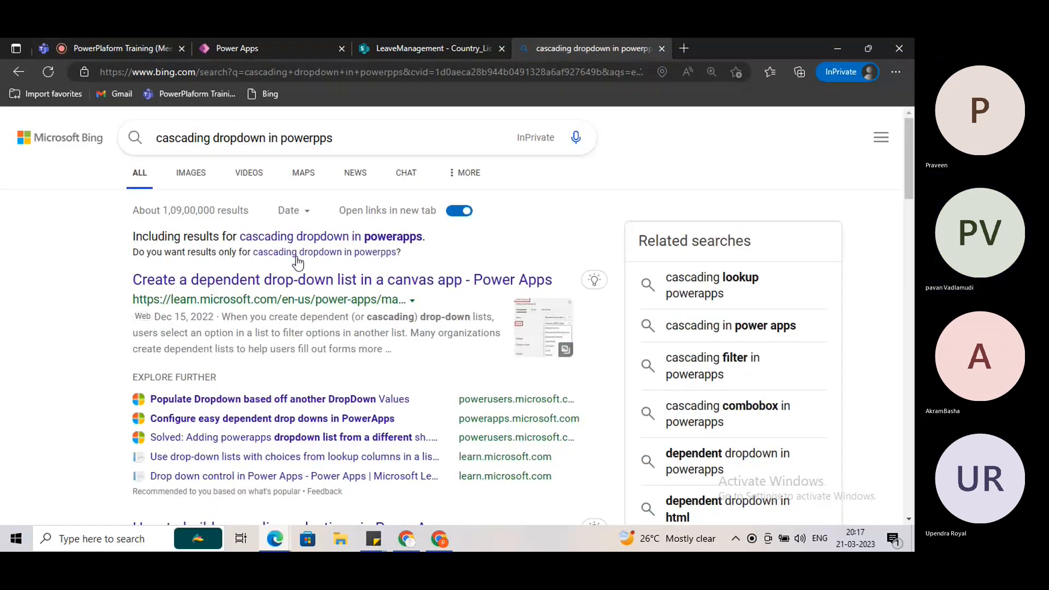
# - Return to the Power Apps editor and check the Items formulas of the Country and State combo boxes
pyautogui.click(251, 48)
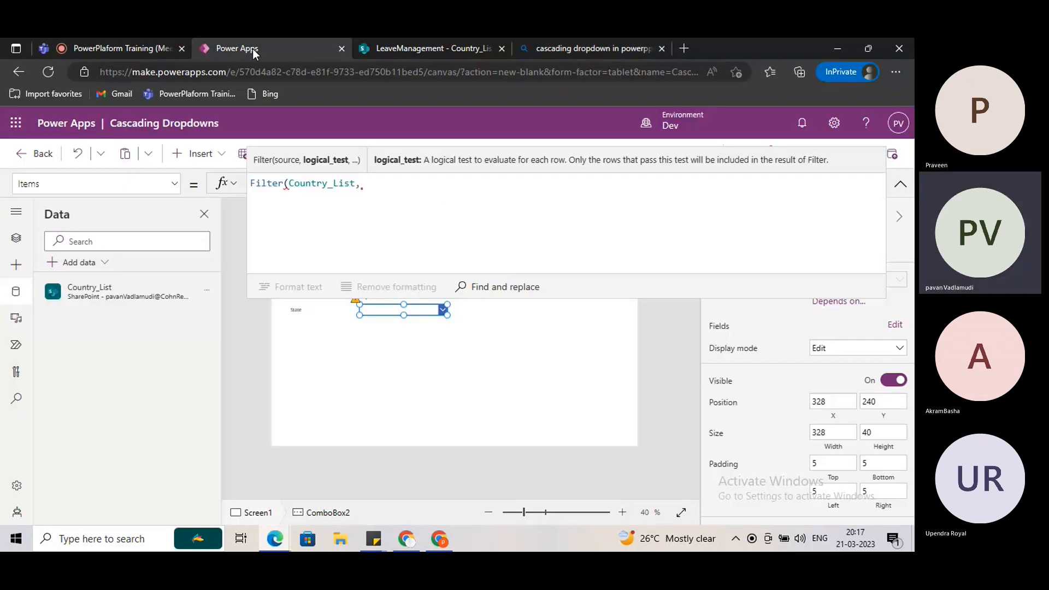
pyautogui.click(900, 184)
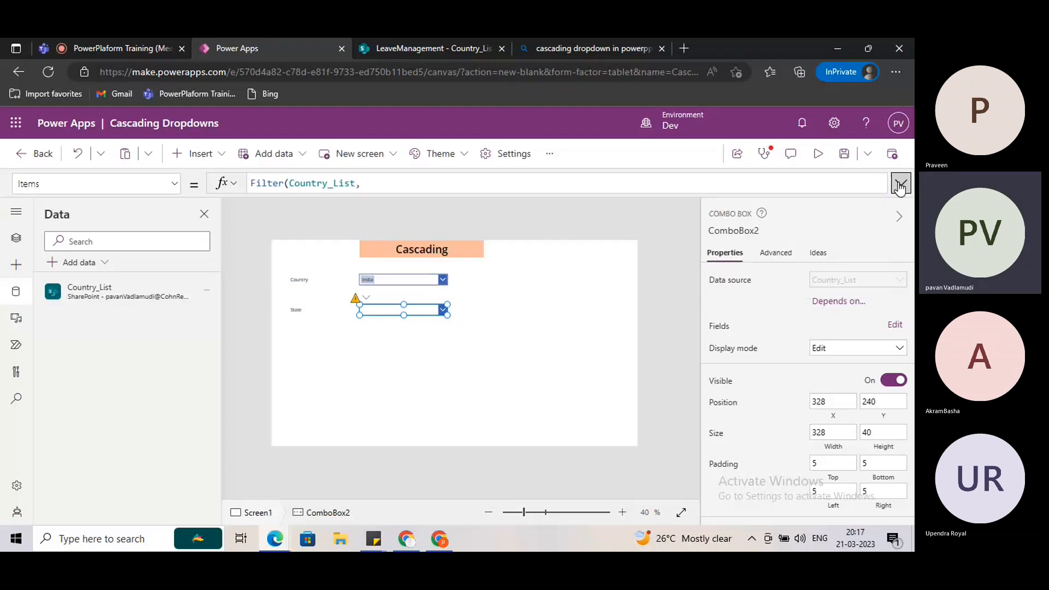
pyautogui.click(405, 281)
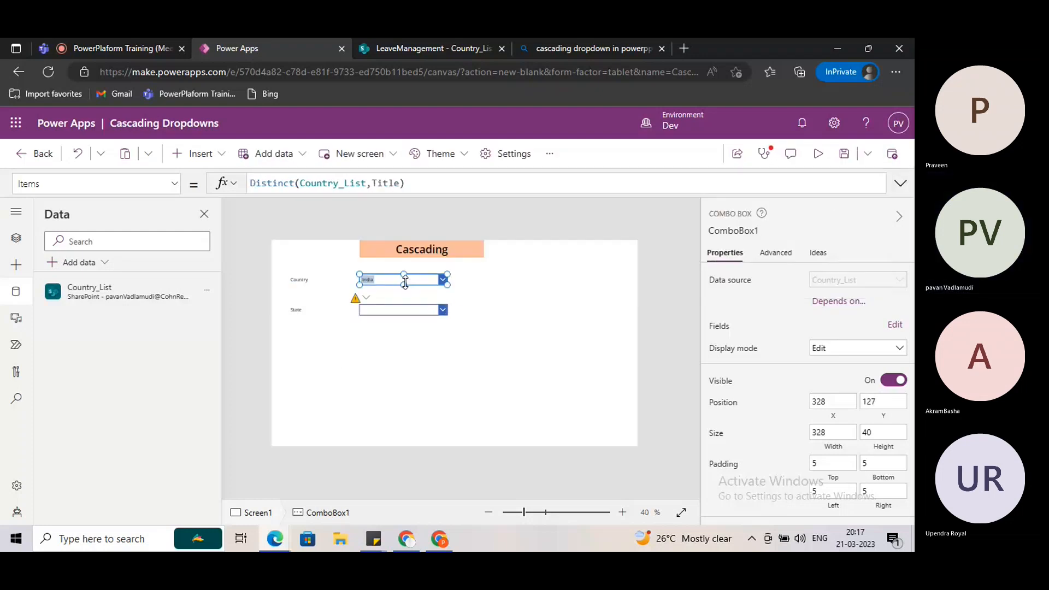
pyautogui.click(388, 309)
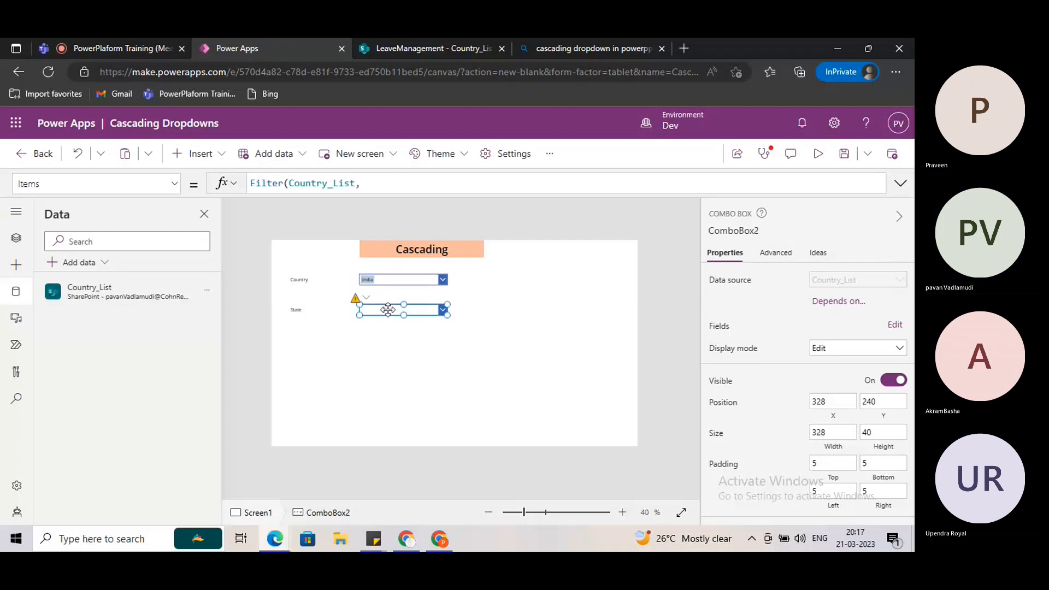
pyautogui.click(900, 184)
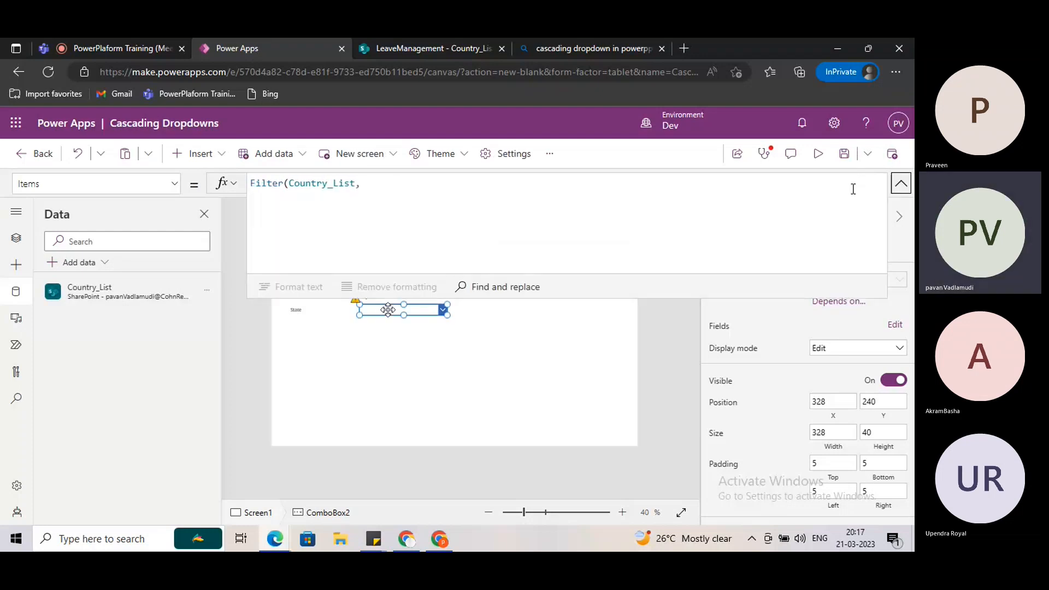
# - Replace the State combo box's Items formula with Country_List and examine the State and Title columns in the result preview
pyautogui.click(407, 191)
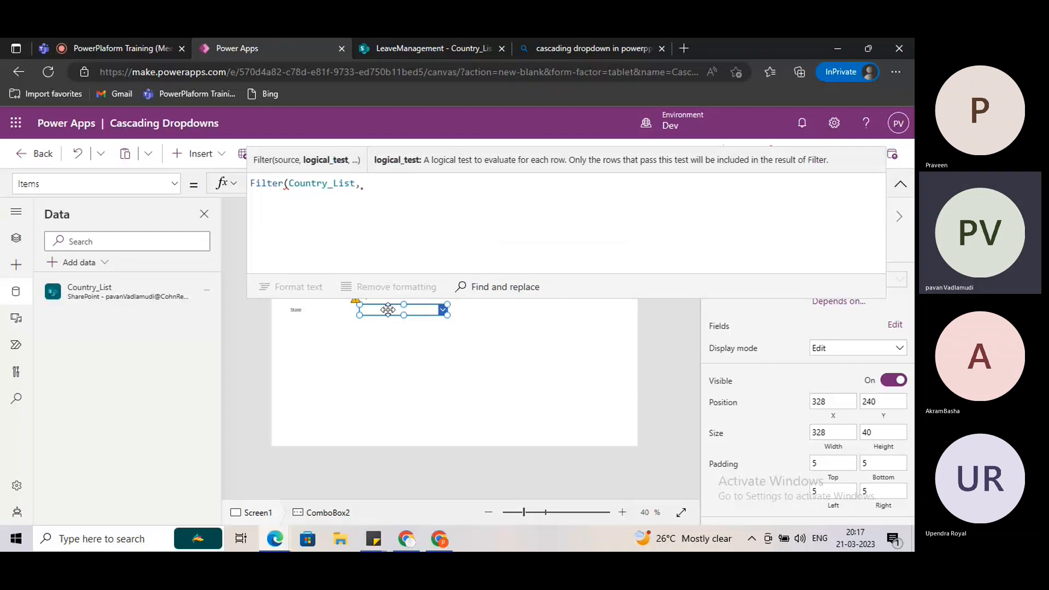
pyautogui.hotkey('ctrl', 'a')
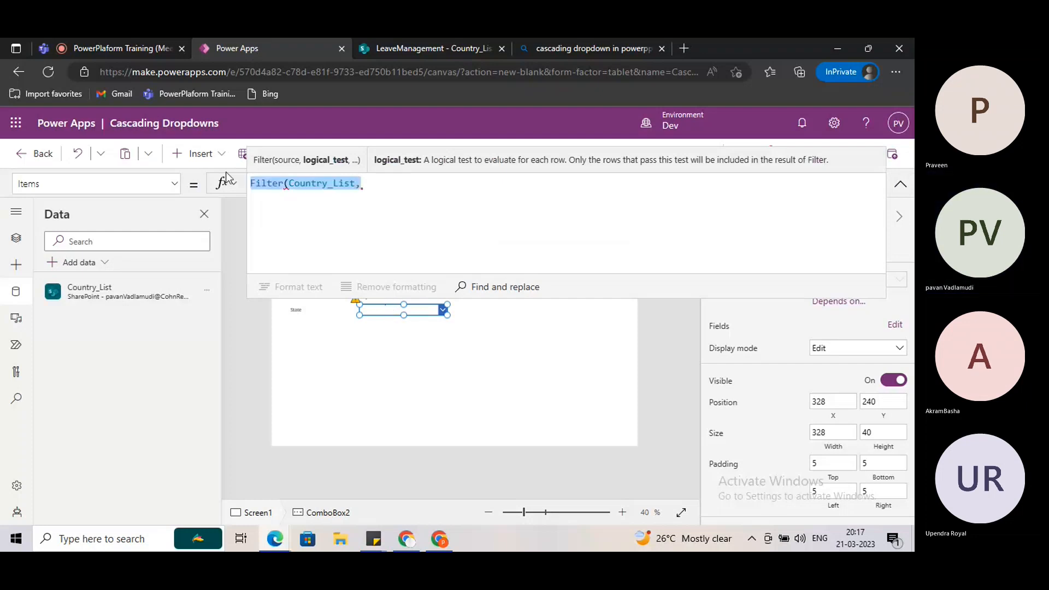
pyautogui.press('BackSpace')
pyautogui.write('co')
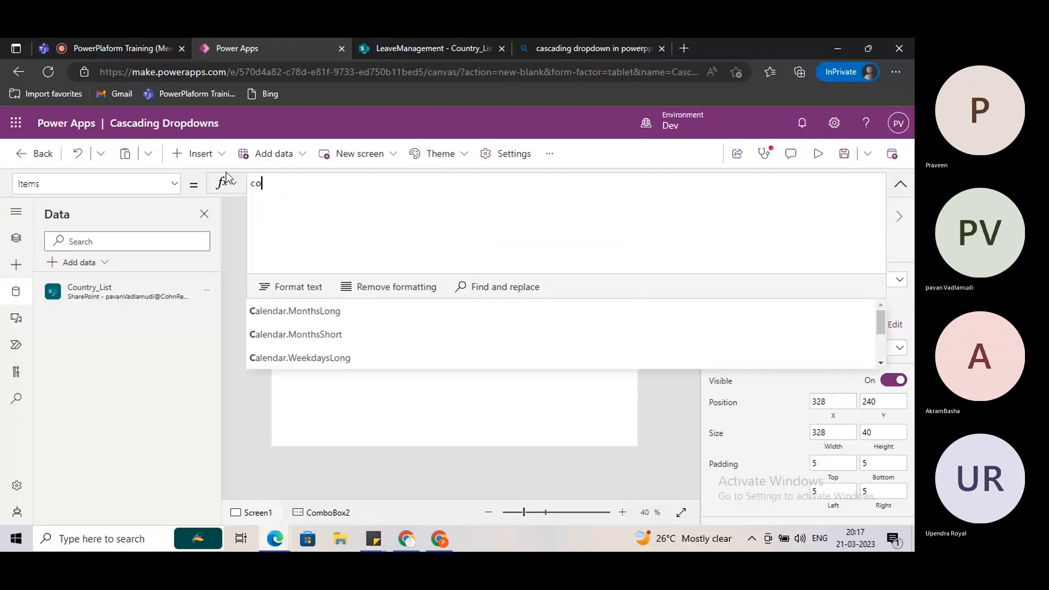
pyautogui.write('mboBoxSampl')
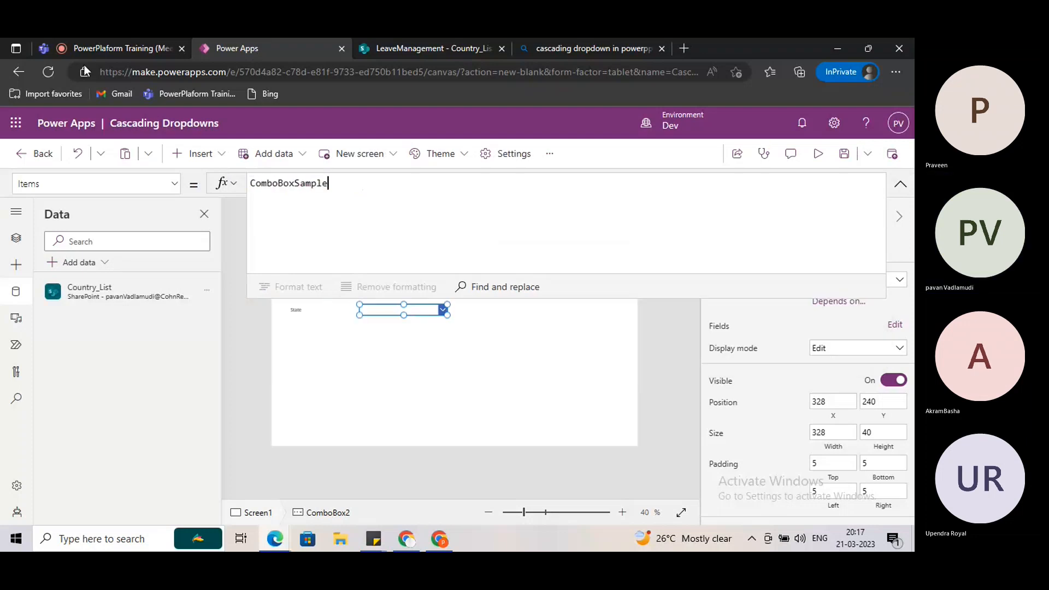
pyautogui.hotkey('ctrl', 'a')
pyautogui.press('BackSpace')
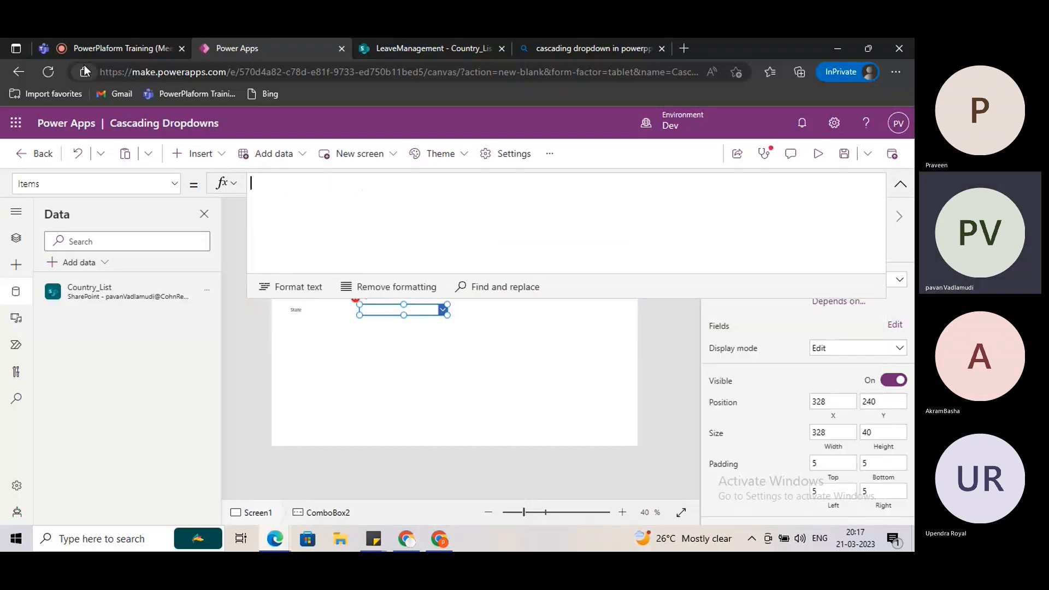
pyautogui.write('Country')
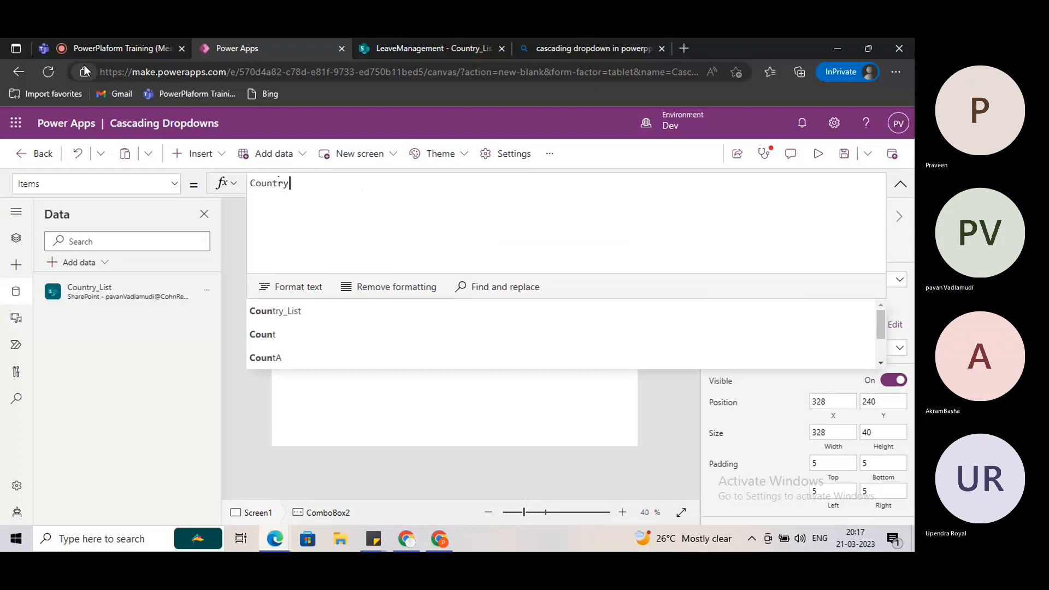
pyautogui.press('Tab')
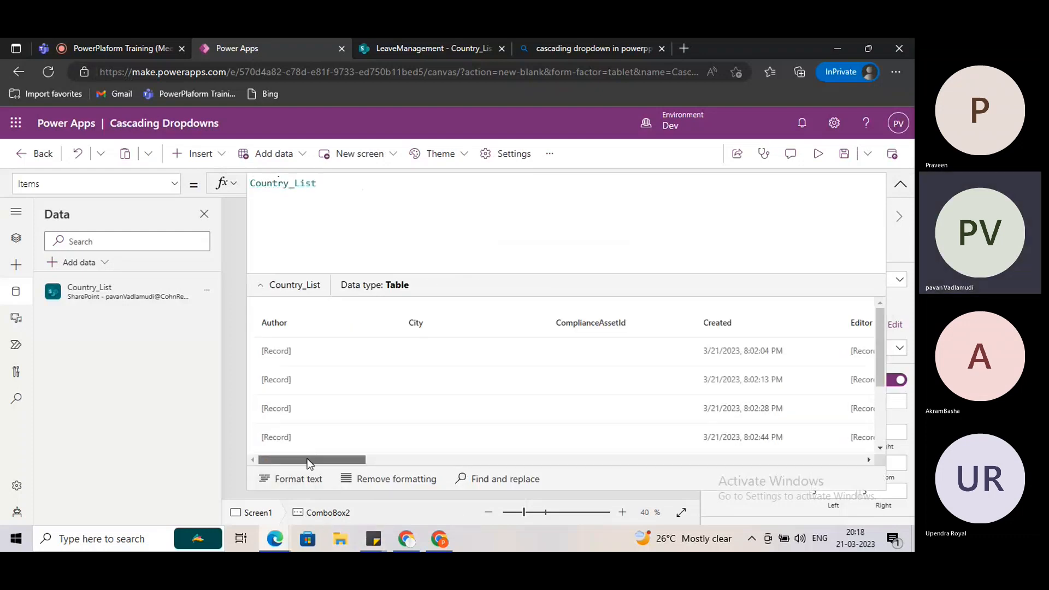
pyautogui.moveTo(307, 458); pyautogui.dragTo(473, 475)
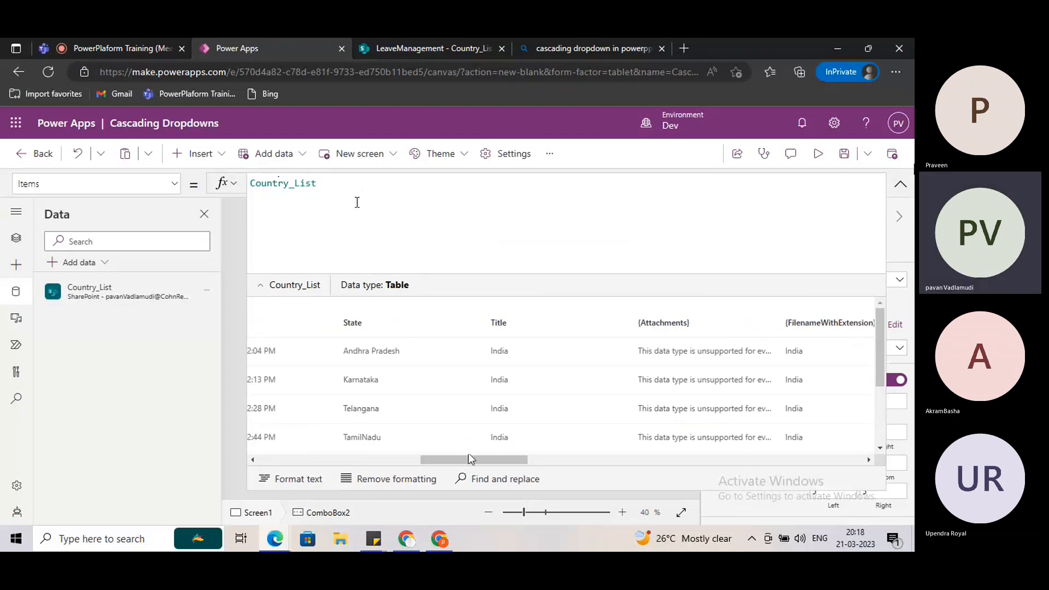
# - Extend the State combo box's formula to Country_List.State and copy the whole expression
pyautogui.doubleClick(345, 190)
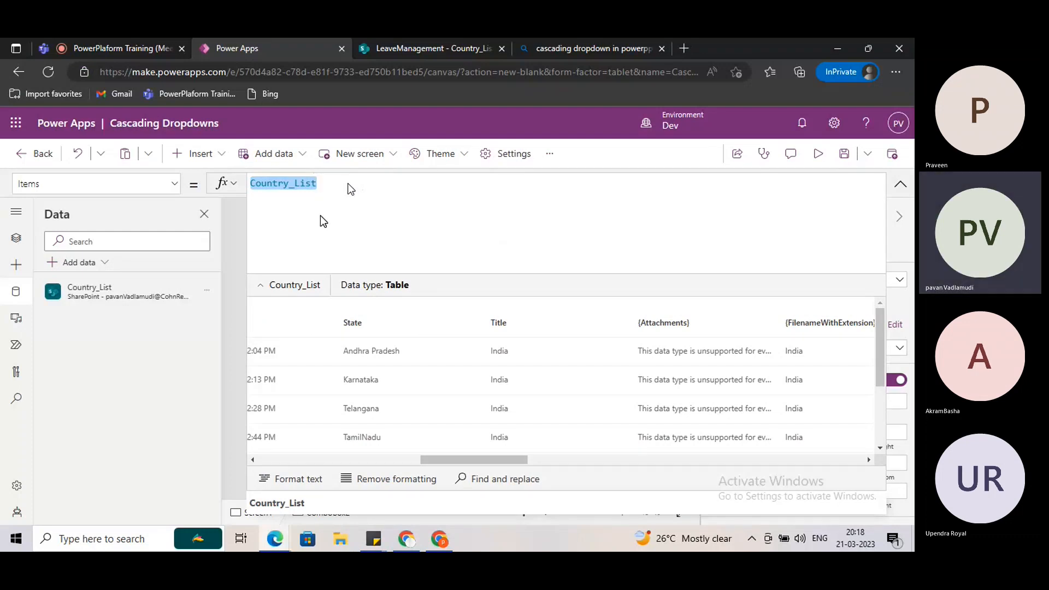
pyautogui.click(351, 189)
pyautogui.write('.')
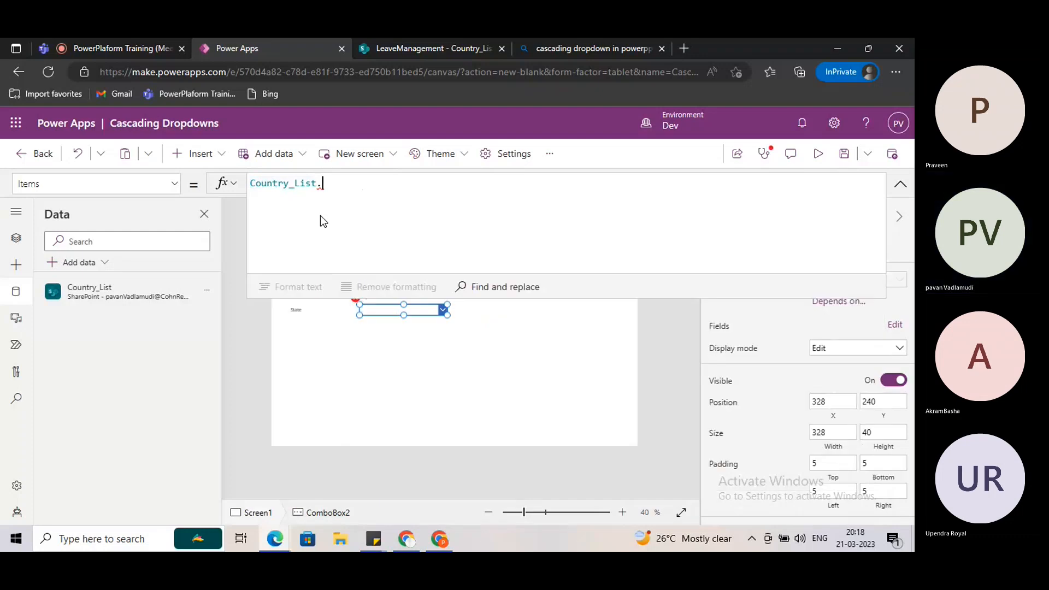
pyautogui.write('State')
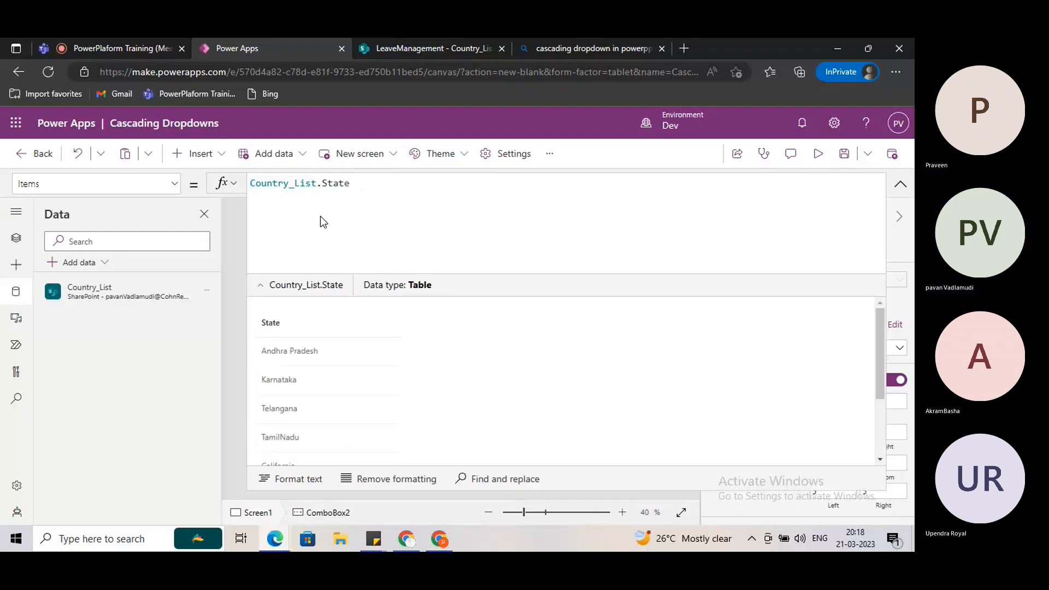
pyautogui.hotkey('ctrl', 'a')
pyautogui.hotkey('ctrl', 'c')
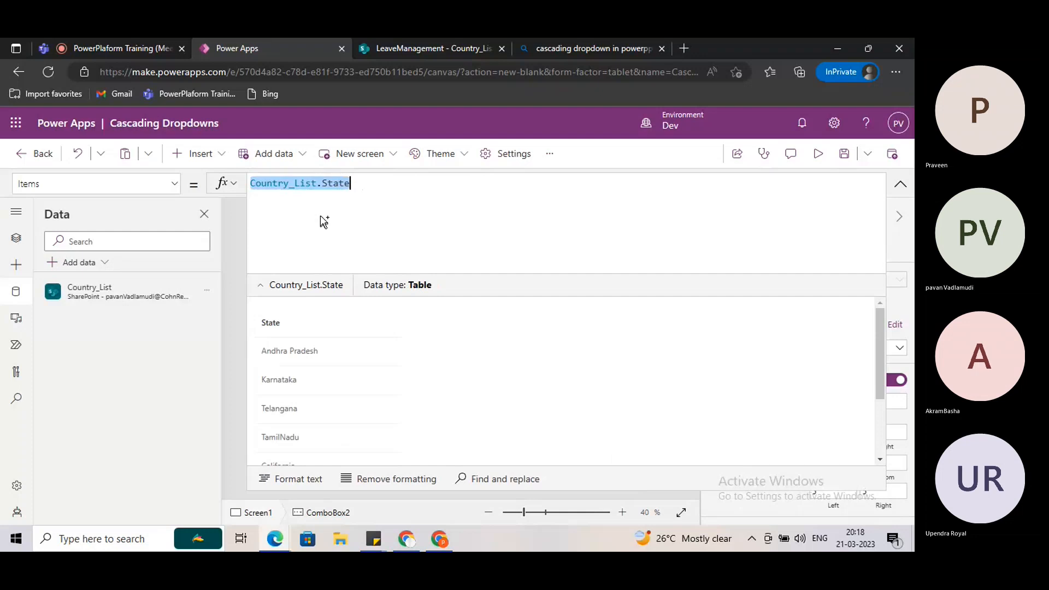
# - Replace the formula with "Filter(Country_List," followed by the copied Country_List.State expression
pyautogui.press('BackSpace')
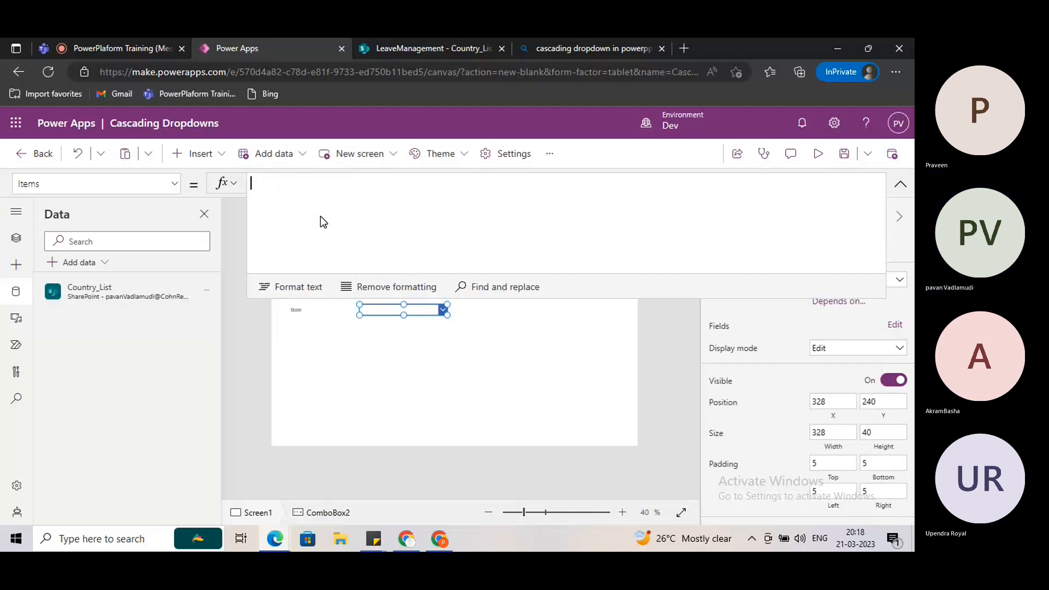
pyautogui.write('Fil')
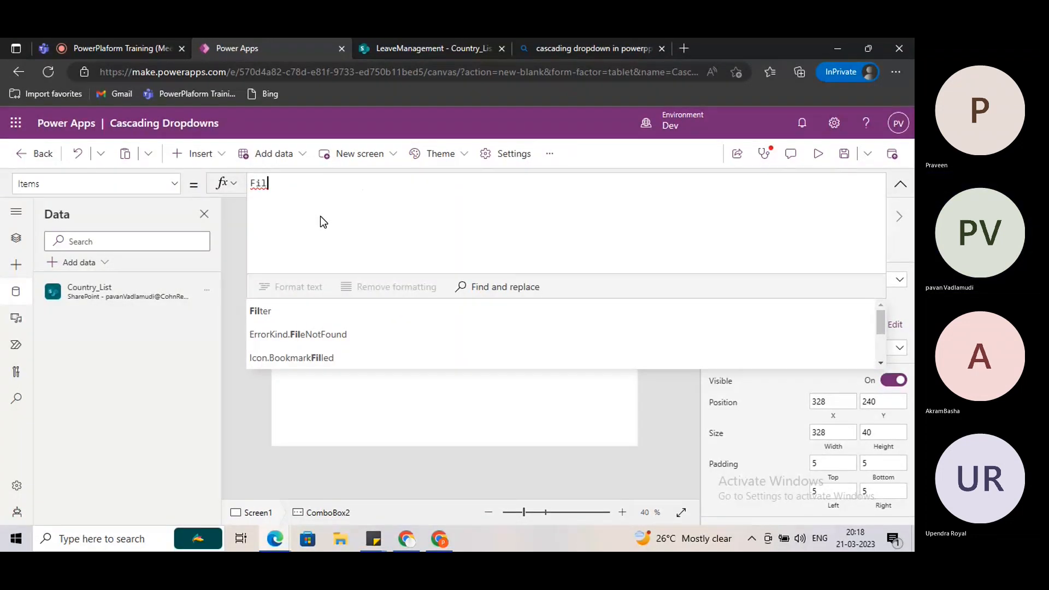
pyautogui.write('ter(')
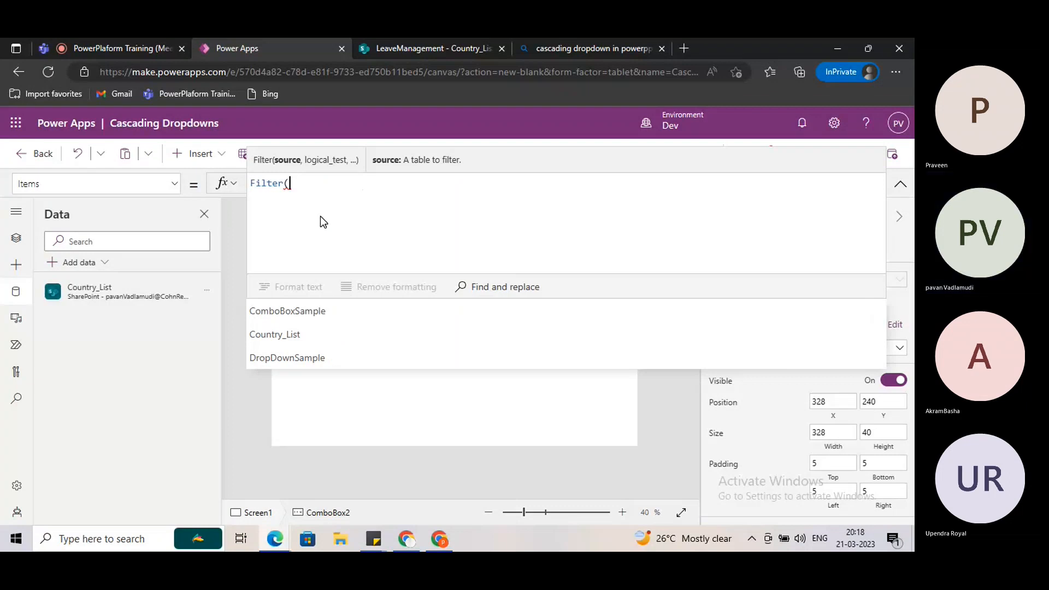
pyautogui.write('coun')
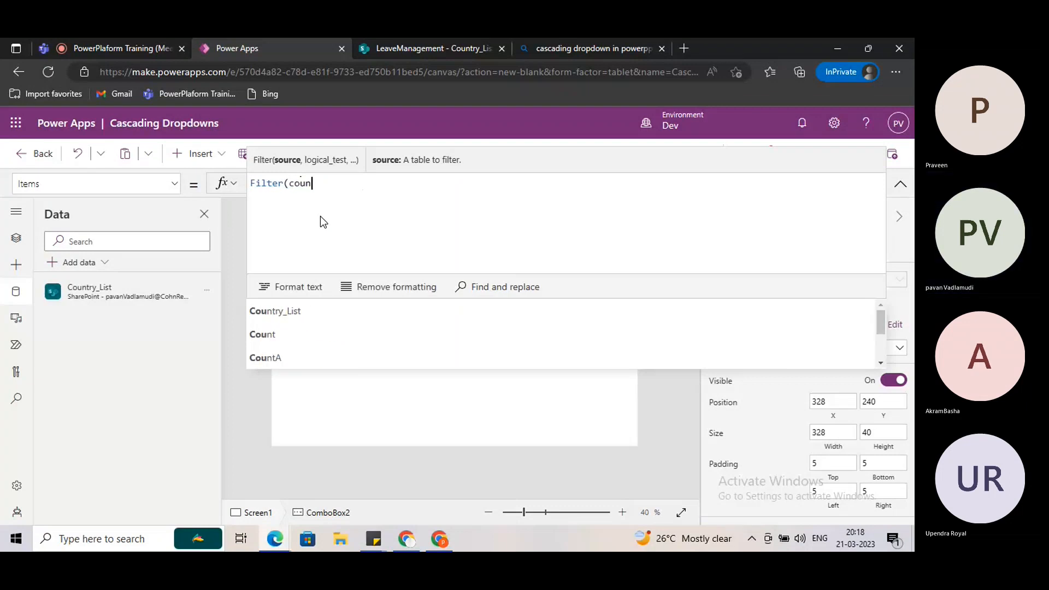
pyautogui.write('try_List')
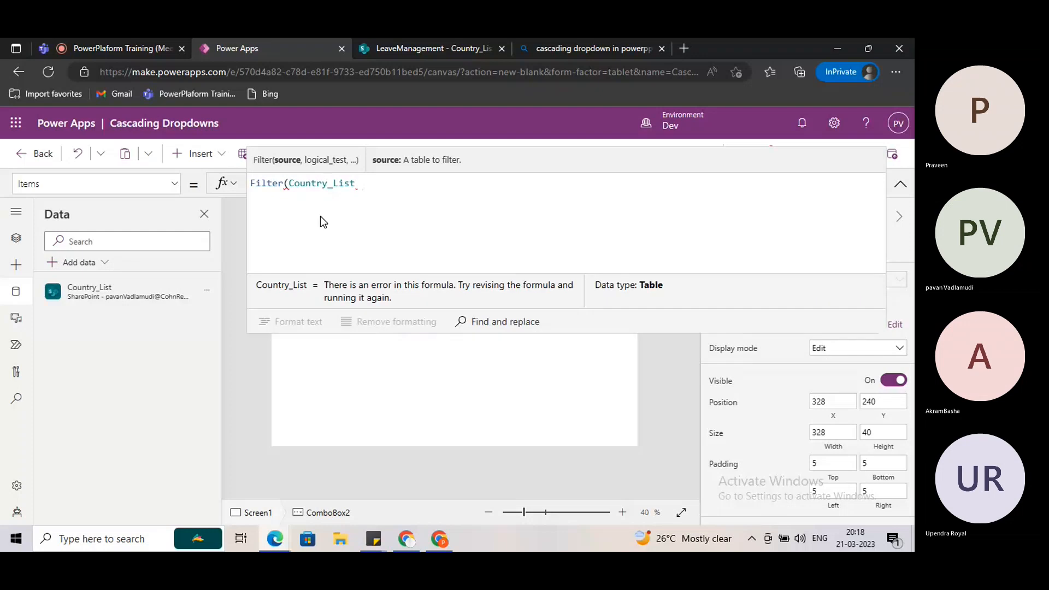
pyautogui.write(',')
pyautogui.hotkey('ctrl', 'v')
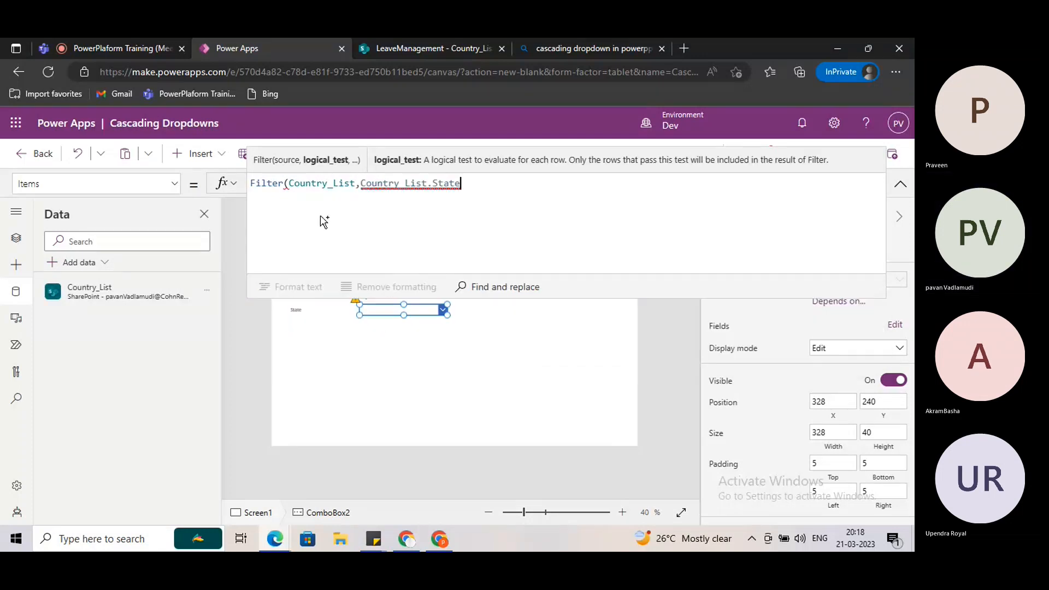
# - Continue the State combo box's filter condition with "in ComboBox2.Selected" and close the Filter function
pyautogui.write('in')
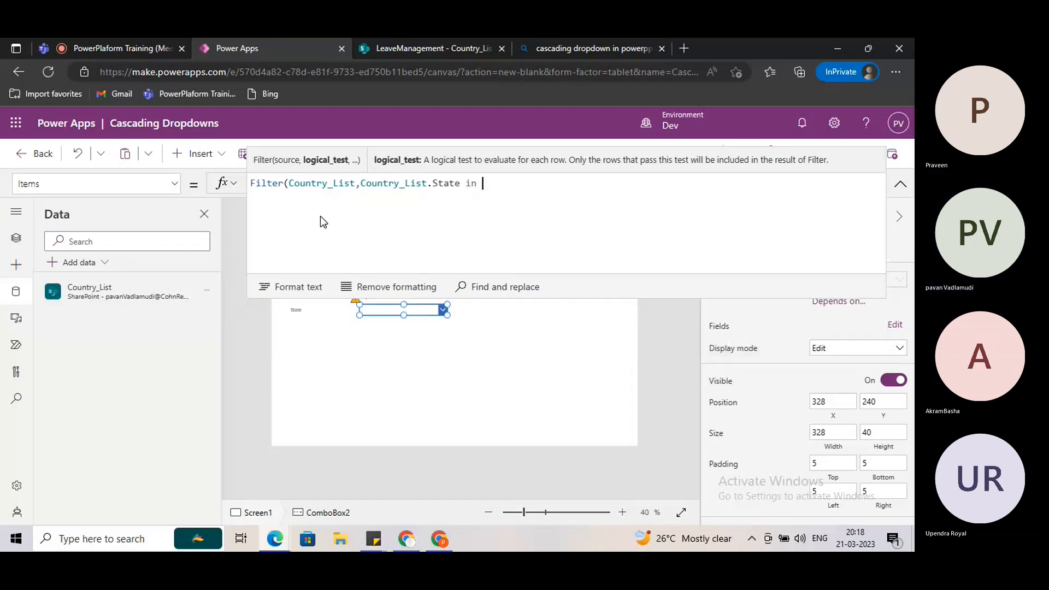
pyautogui.write(' C')
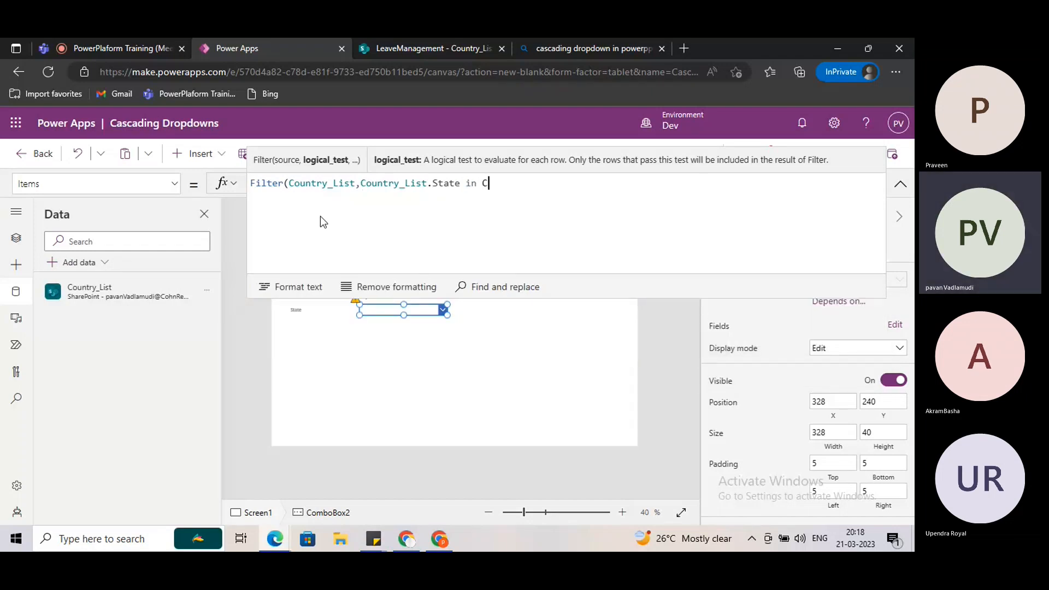
pyautogui.write('ombox')
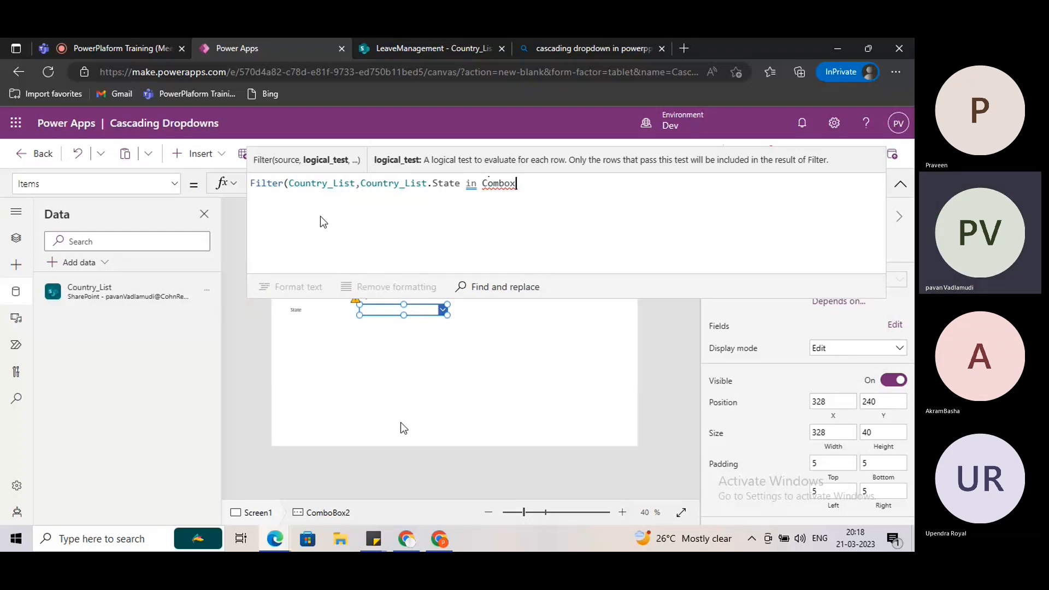
pyautogui.press('BackSpace')
pyautogui.press('BackSpace')
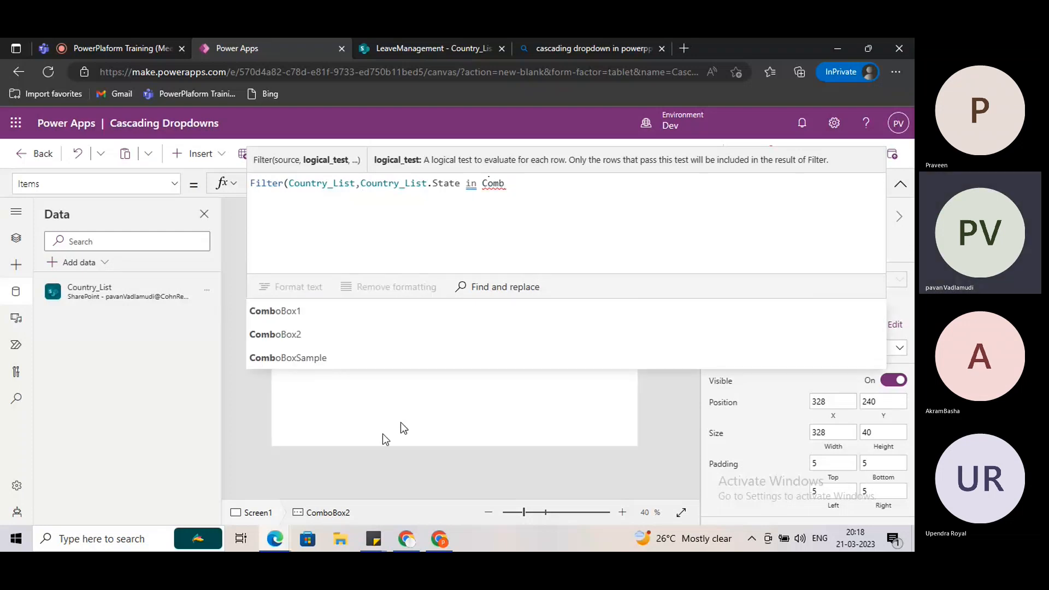
pyautogui.click(319, 340)
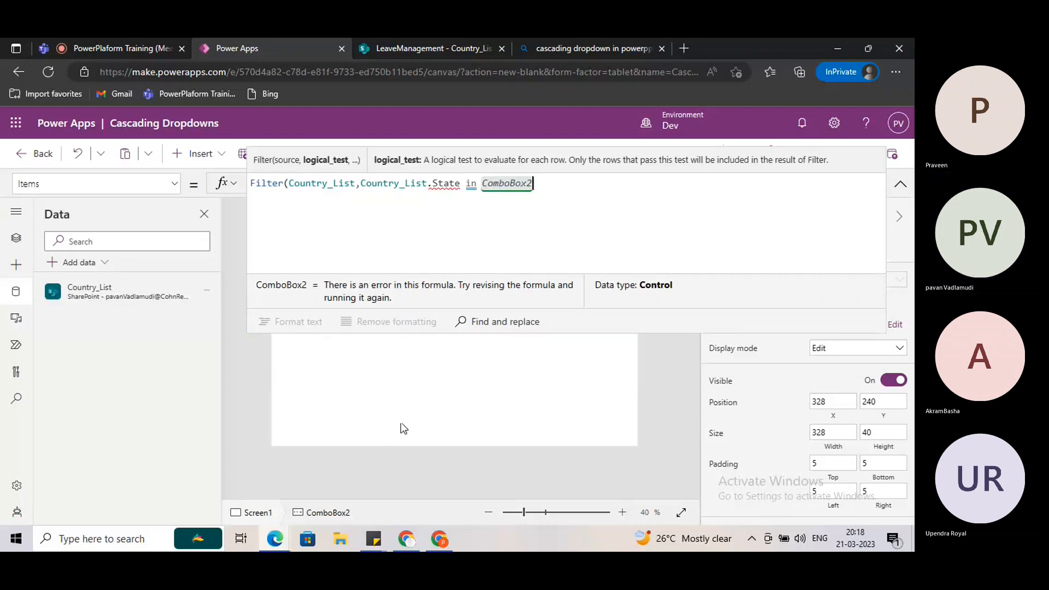
pyautogui.write('.')
pyautogui.write('s')
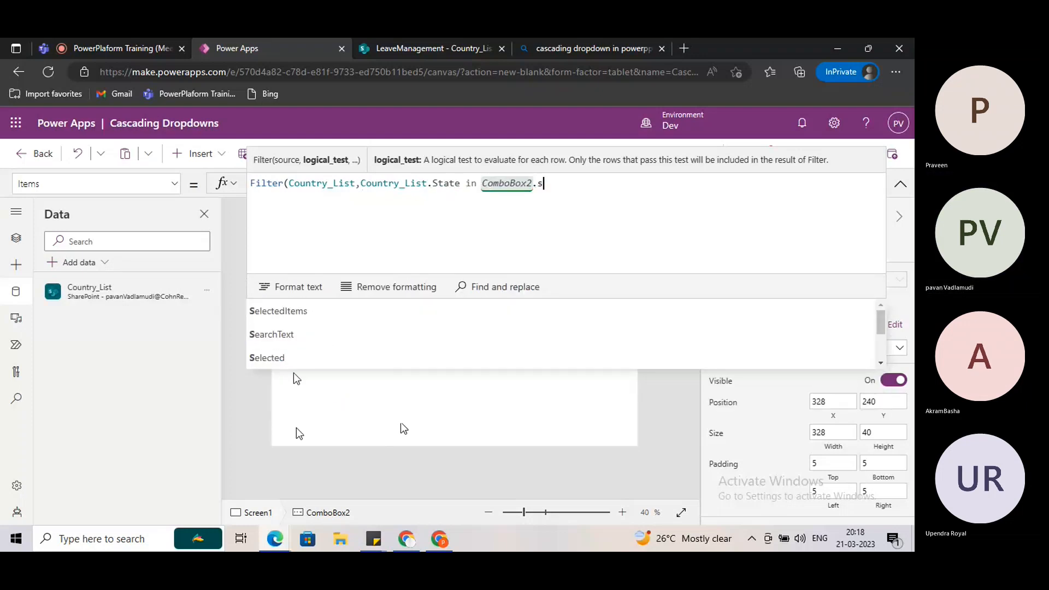
pyautogui.write('elected')
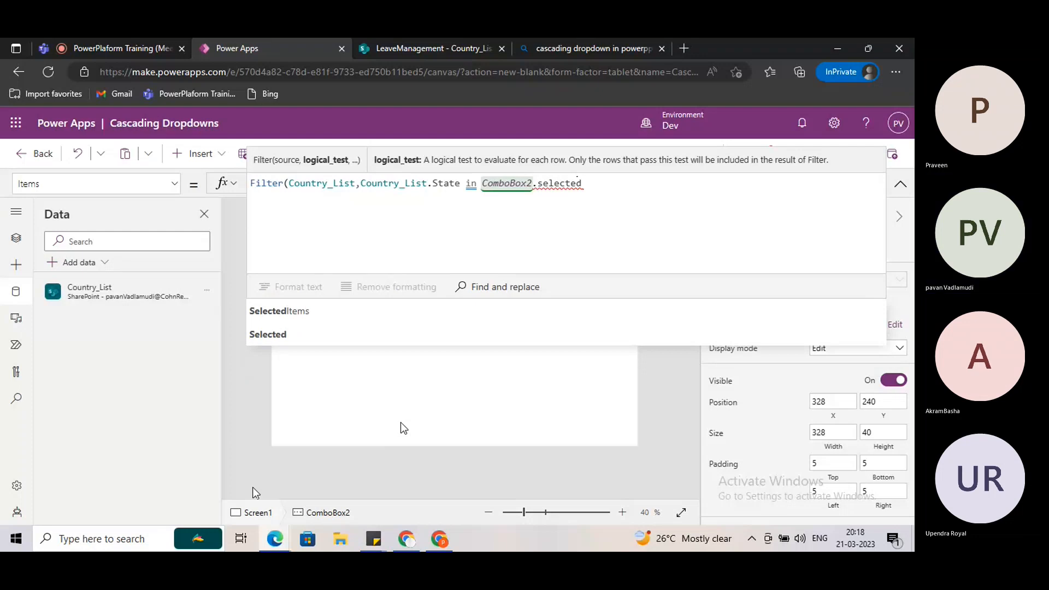
pyautogui.click(293, 341)
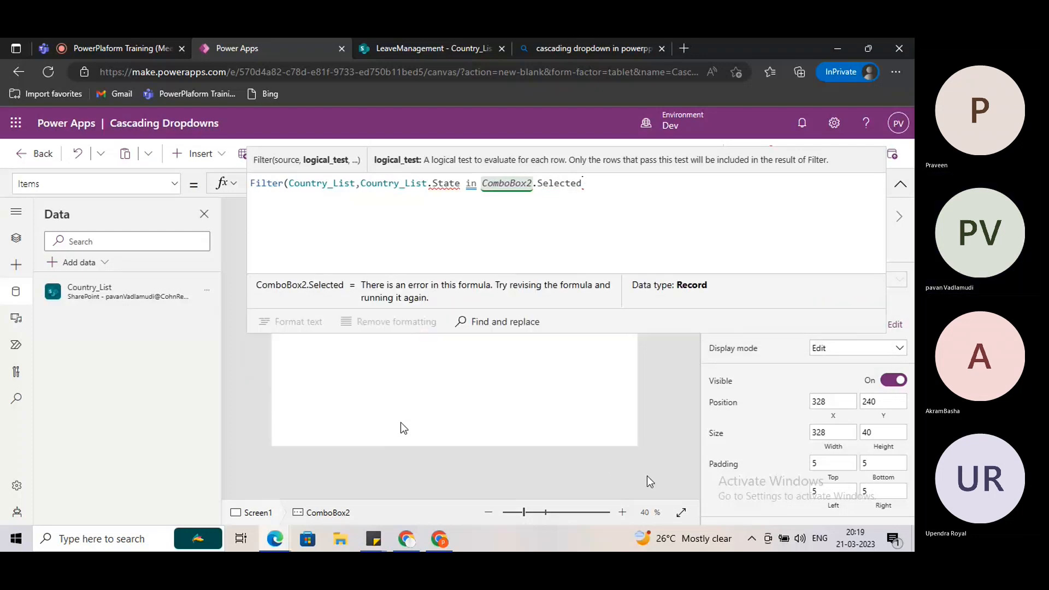
pyautogui.write(')')
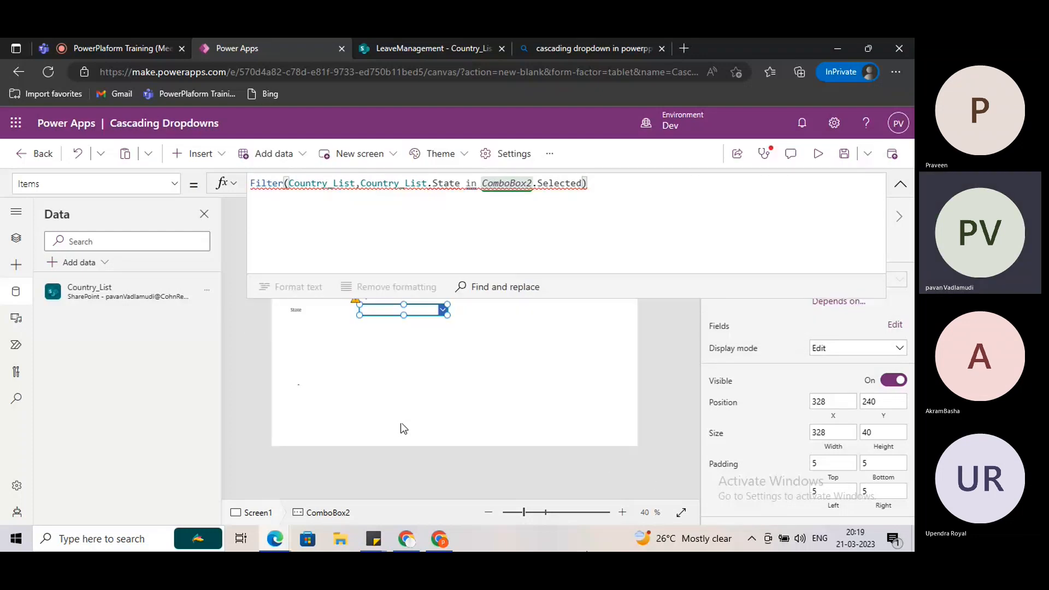
# - Extend the selected-item reference to ComboBox2.Selected.Title and close the Filter formula again
pyautogui.press('BackSpace')
pyautogui.write('.')
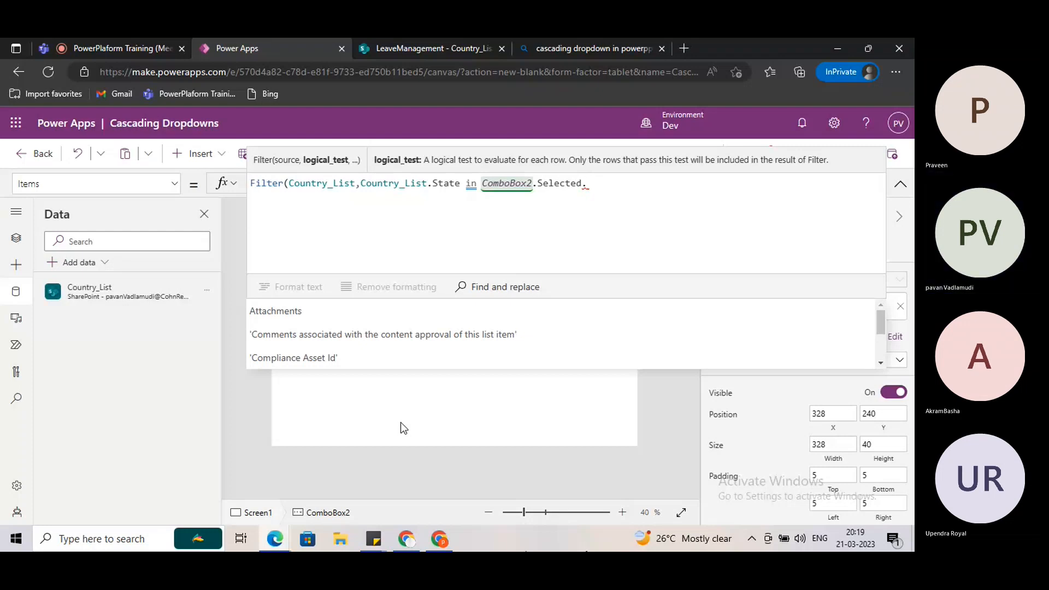
pyautogui.write('Counr')
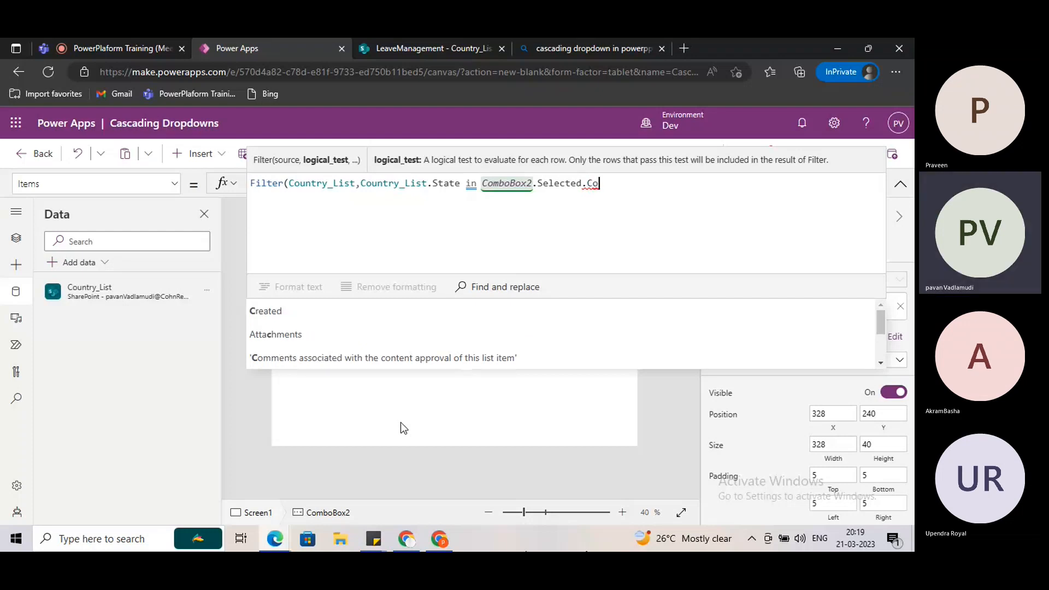
pyautogui.press('BackSpace')
pyautogui.press('BackSpace')
pyautogui.press('BackSpace')
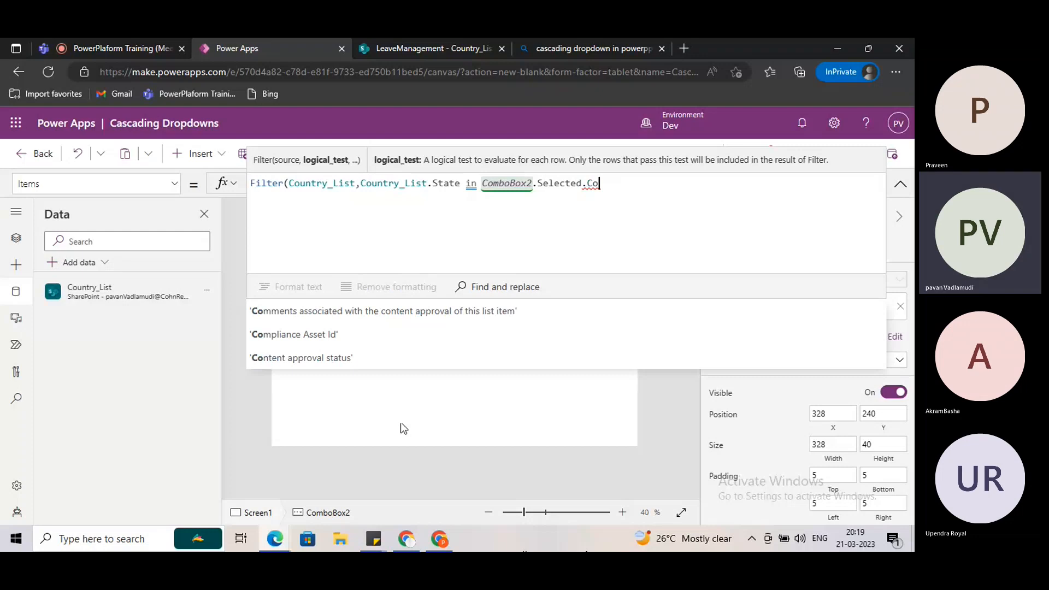
pyautogui.write('u')
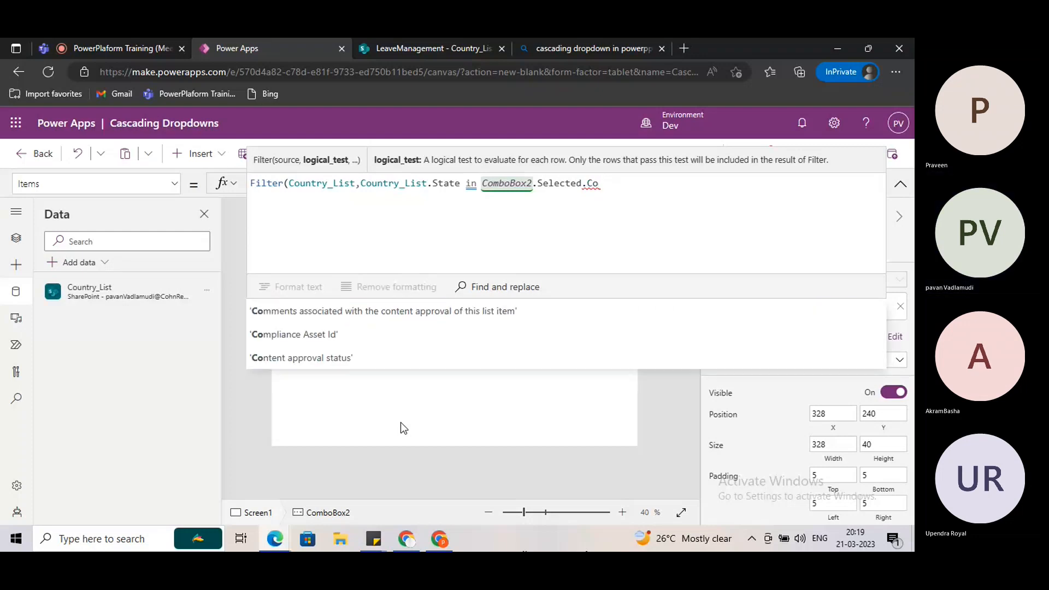
pyautogui.press('BackSpace')
pyautogui.press('BackSpace')
pyautogui.write('ted.Title')
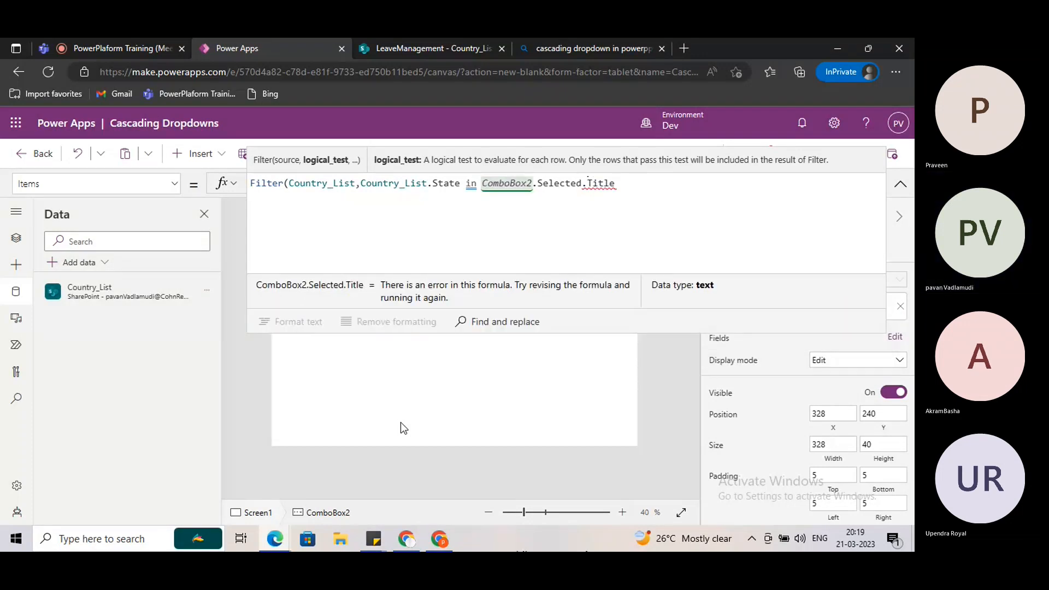
pyautogui.write(')')
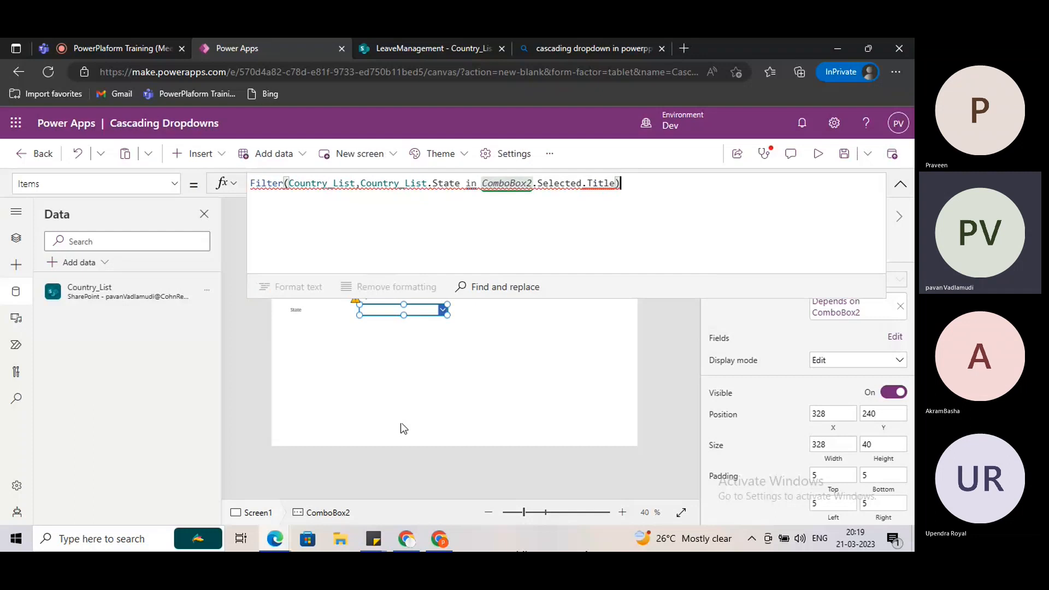
# - Switch to the Bing results for cascading dropdowns and open the SPGuides "PowerApps Cascading Dropdown (Detailed tutorial)" article
pyautogui.click(569, 54)
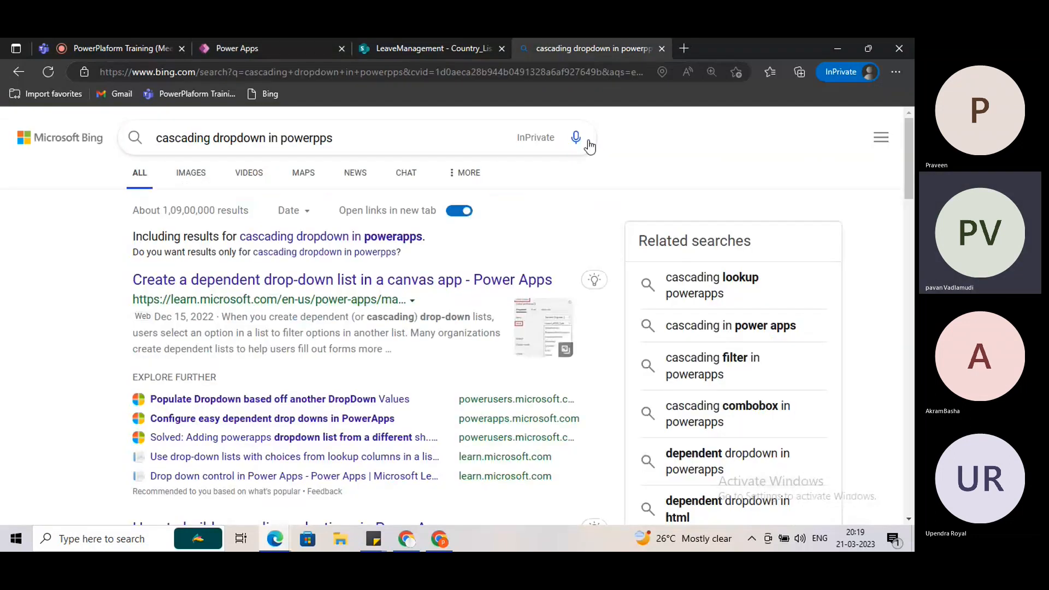
pyautogui.scroll(-5, 476, 293)
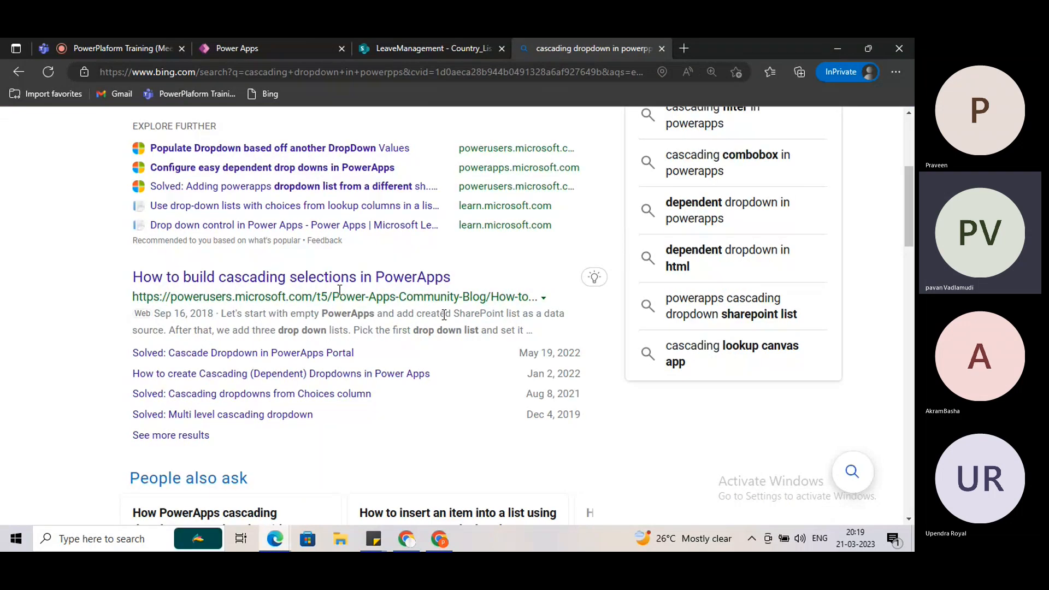
pyautogui.scroll(-7, 339, 290)
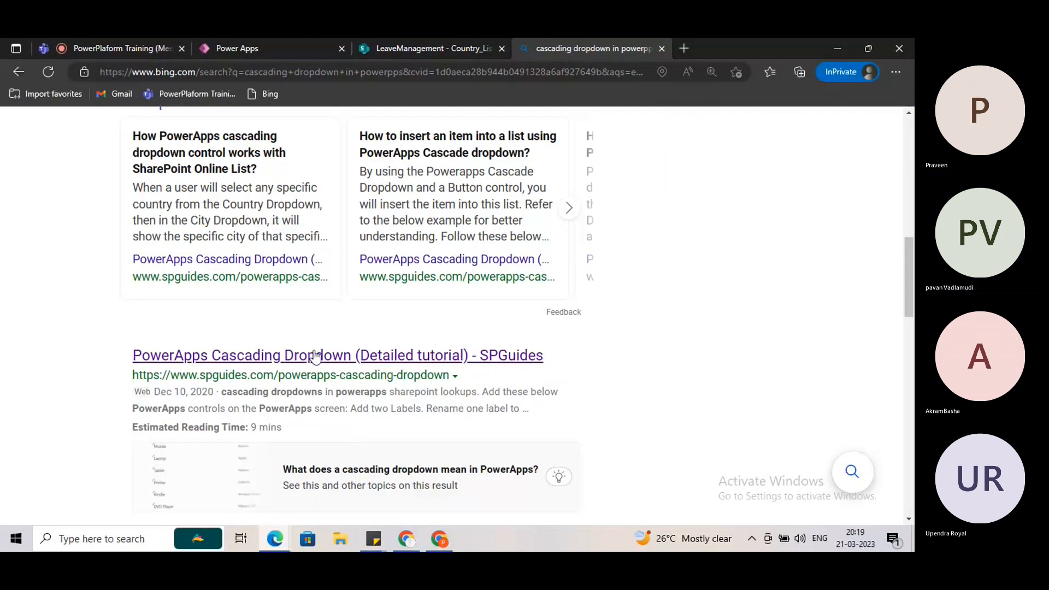
pyautogui.click(315, 355)
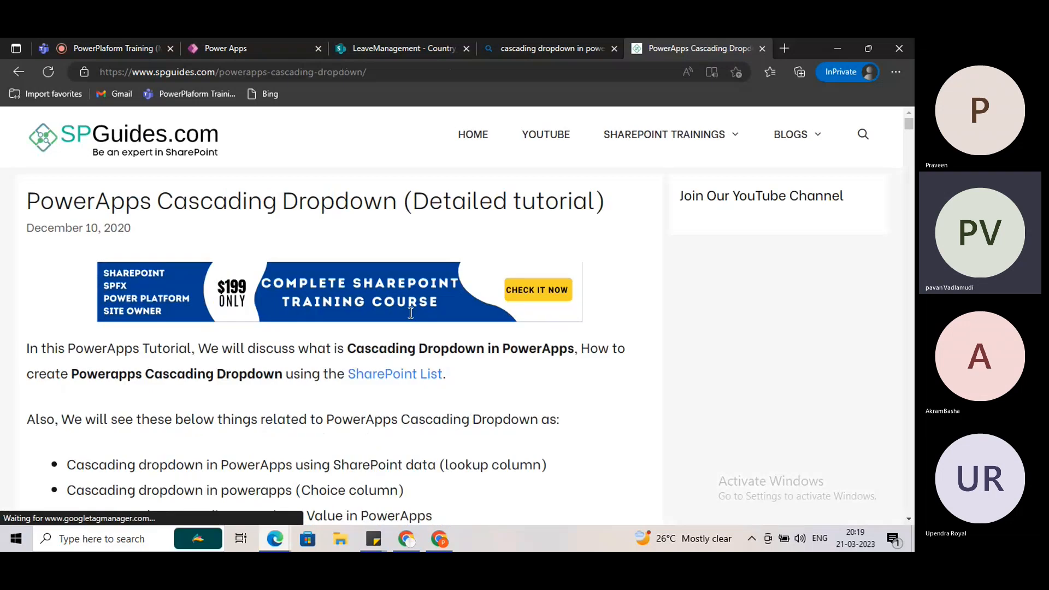
# - Examine the tutorial's Employee Country and Employee State lists and how they are connected as SharePoint data sources
pyautogui.scroll(-20, 525, 293)
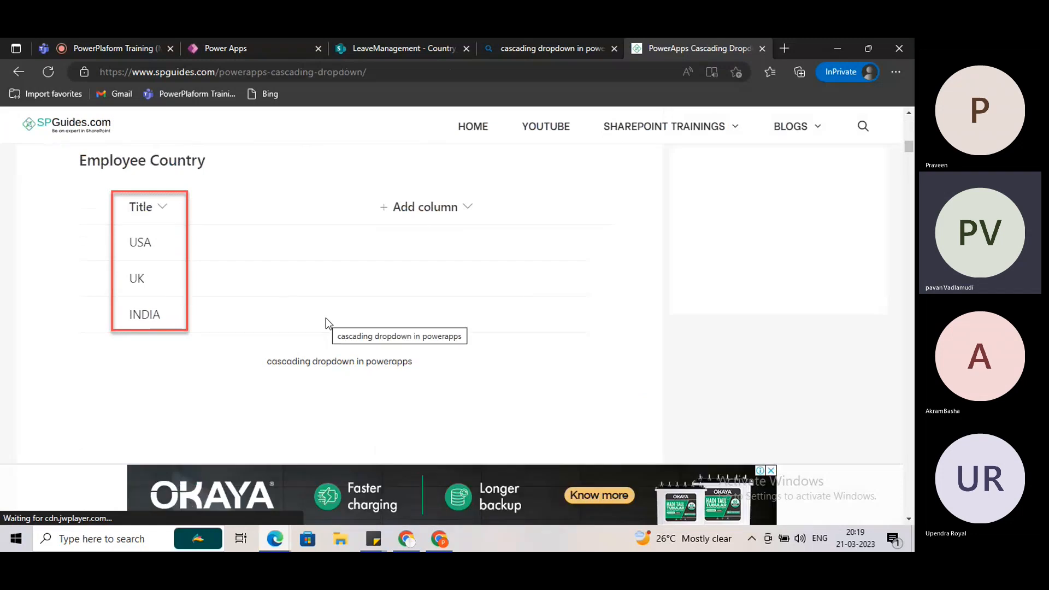
pyautogui.scroll(-5, 326, 317)
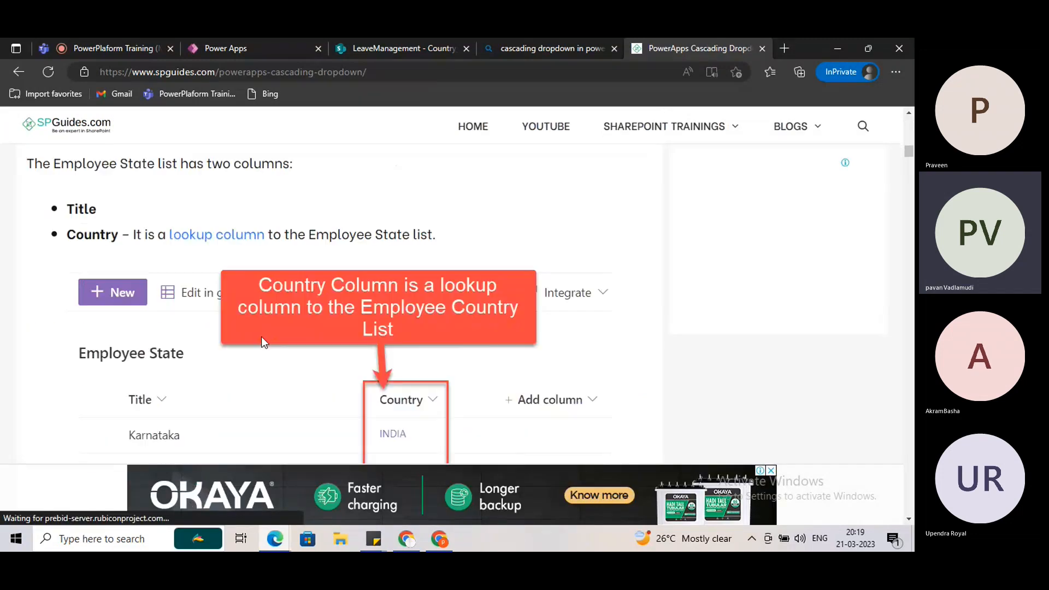
pyautogui.scroll(-5, 263, 334)
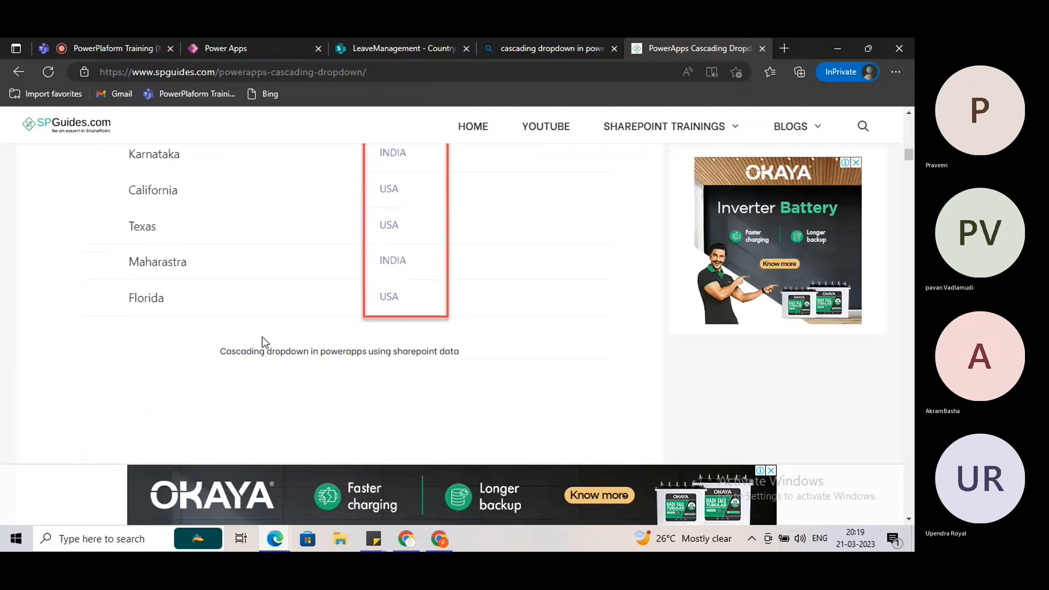
pyautogui.scroll(2, 277, 323)
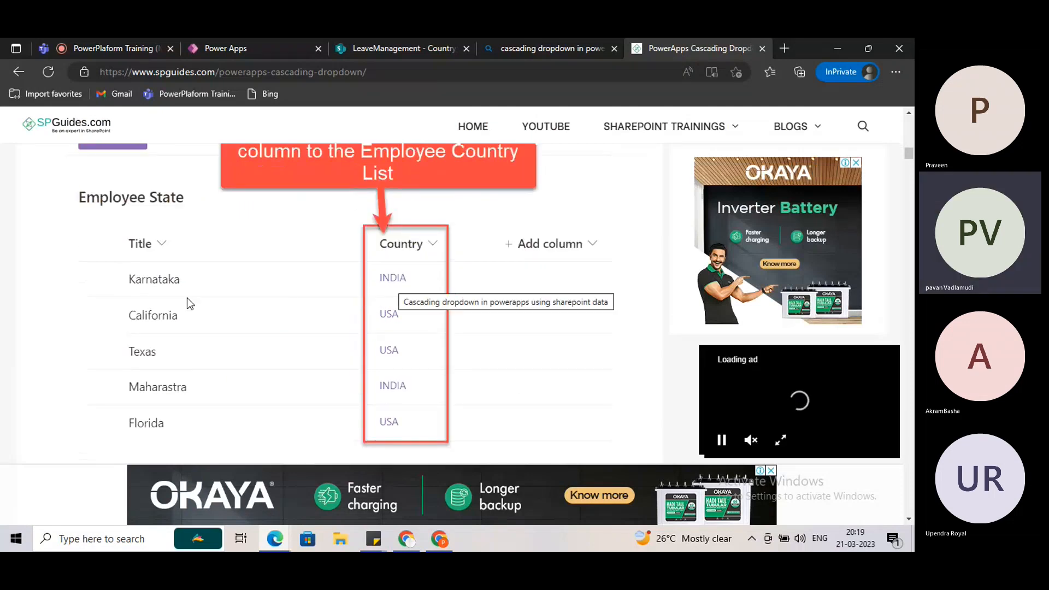
pyautogui.scroll(-10, 187, 298)
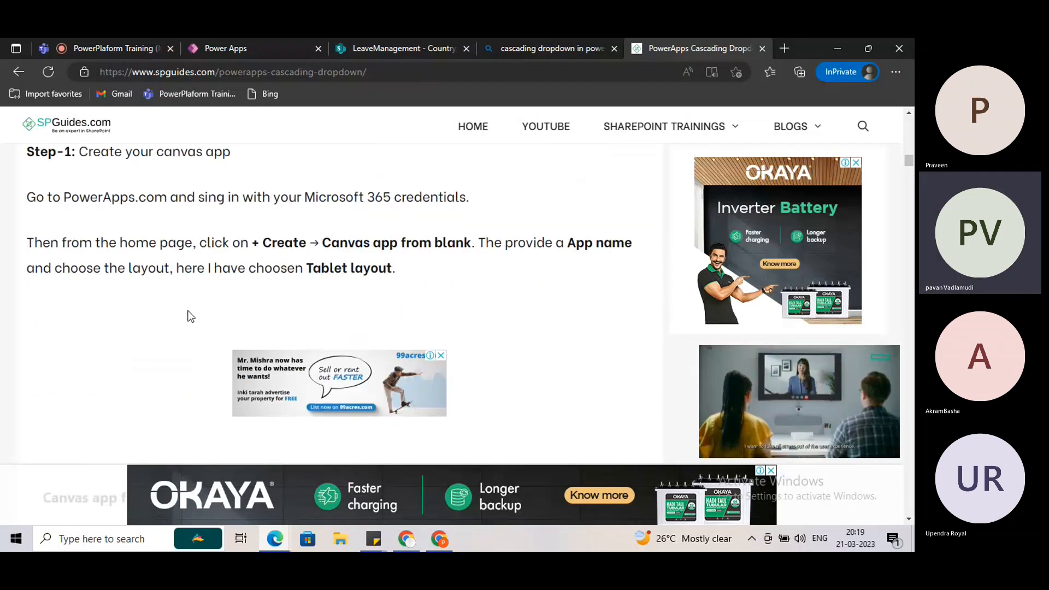
pyautogui.scroll(-10, 190, 316)
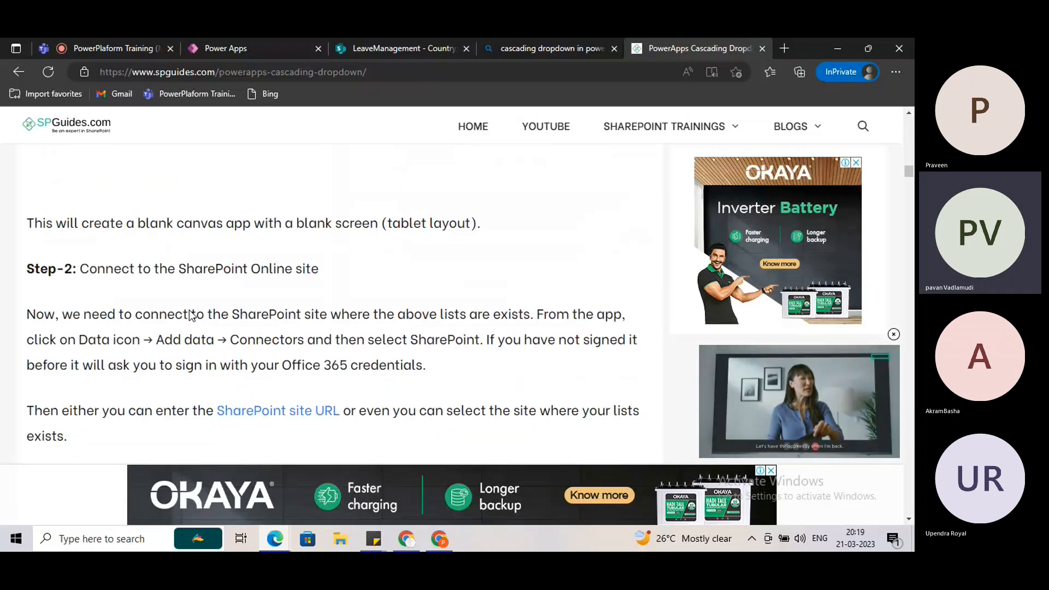
pyautogui.scroll(-10, 190, 315)
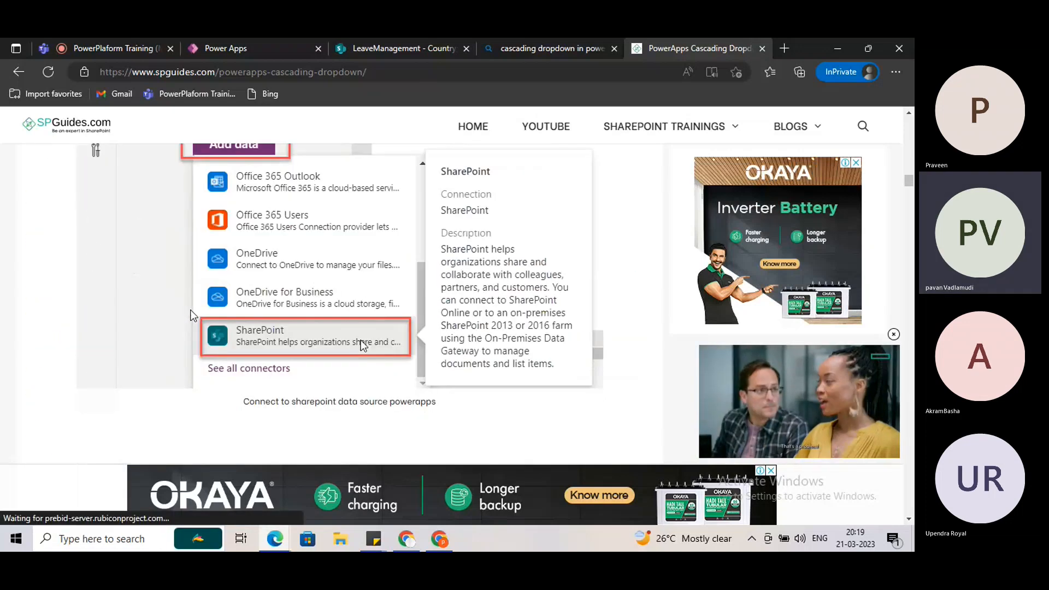
pyautogui.scroll(-10, 191, 316)
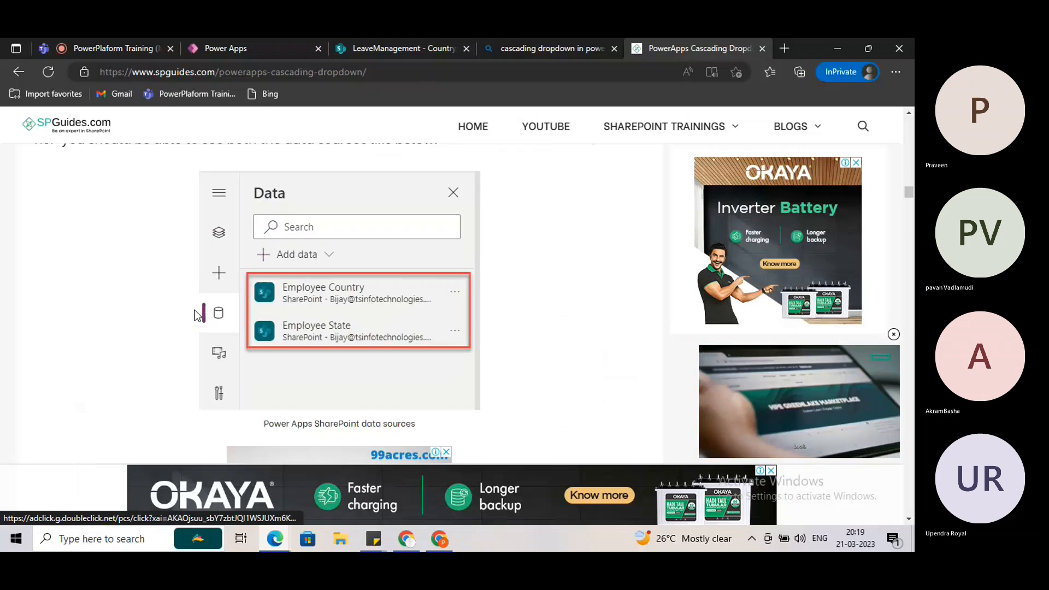
# - Read how the tutorial binds the country dropdown, including its Distinct formula for the Items property
pyautogui.scroll(-10, 196, 316)
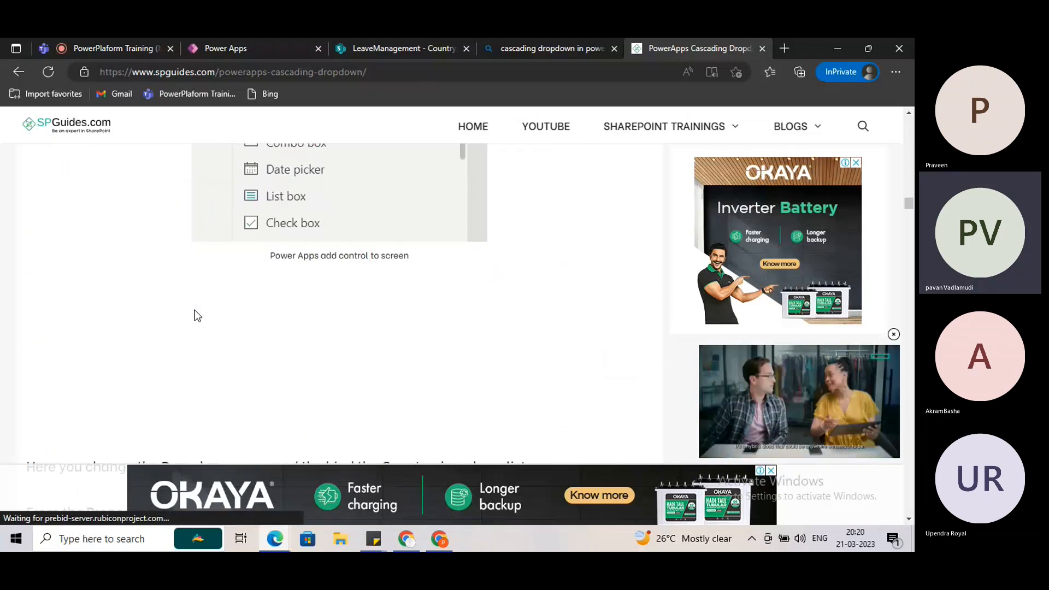
pyautogui.scroll(-10, 195, 315)
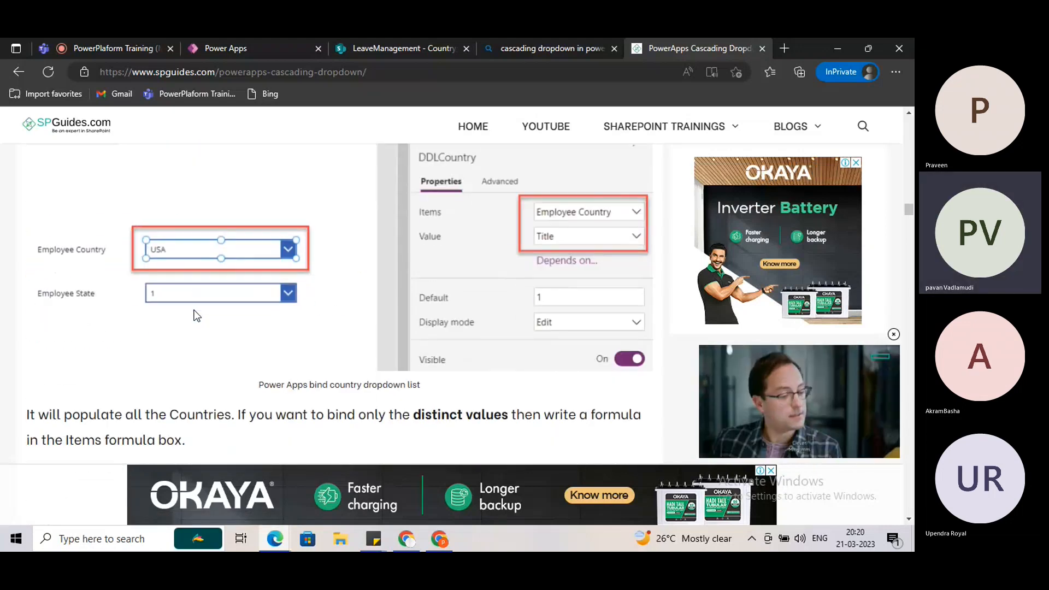
pyautogui.scroll(-2, 197, 315)
pyautogui.scroll(2, 196, 315)
pyautogui.scroll(-5, 197, 316)
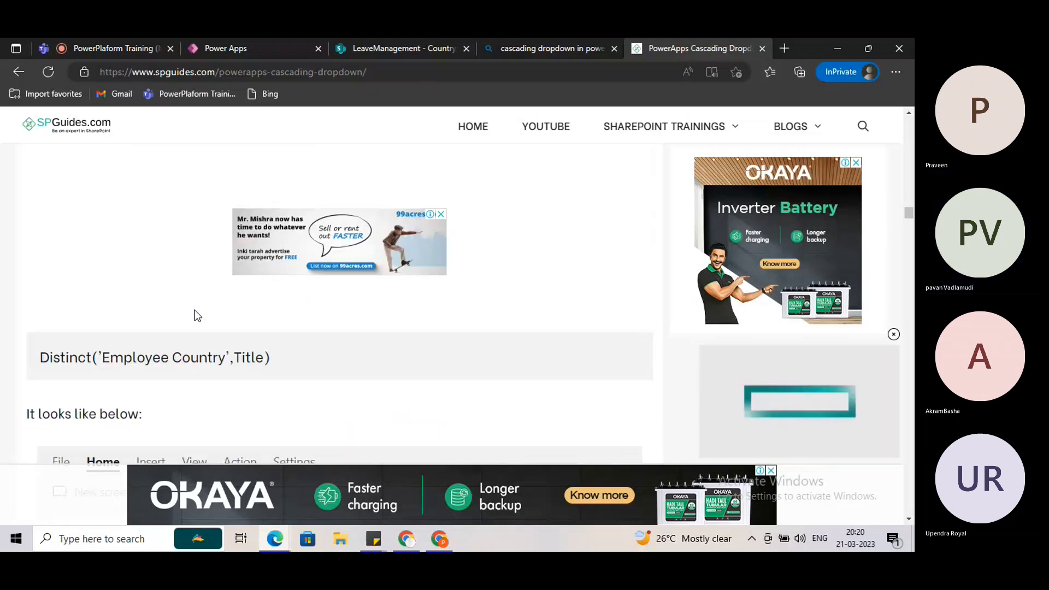
pyautogui.scroll(-2, 195, 311)
pyautogui.scroll(-1, 189, 325)
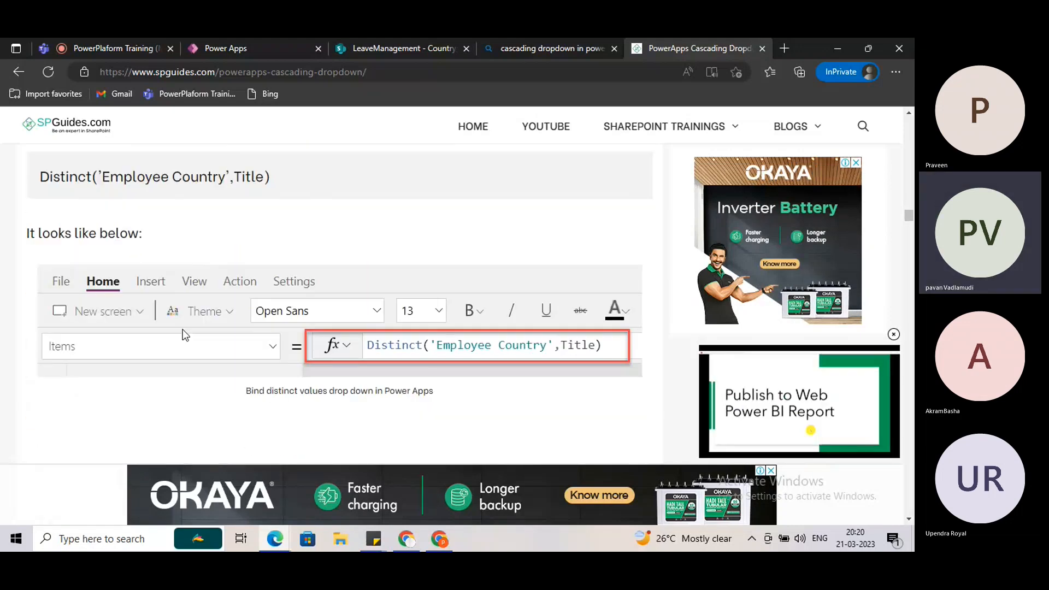
# - Study the tutorial's Filter formula and Value setting for the state dropdown, and return to the Power Apps editor
pyautogui.scroll(-10, 183, 330)
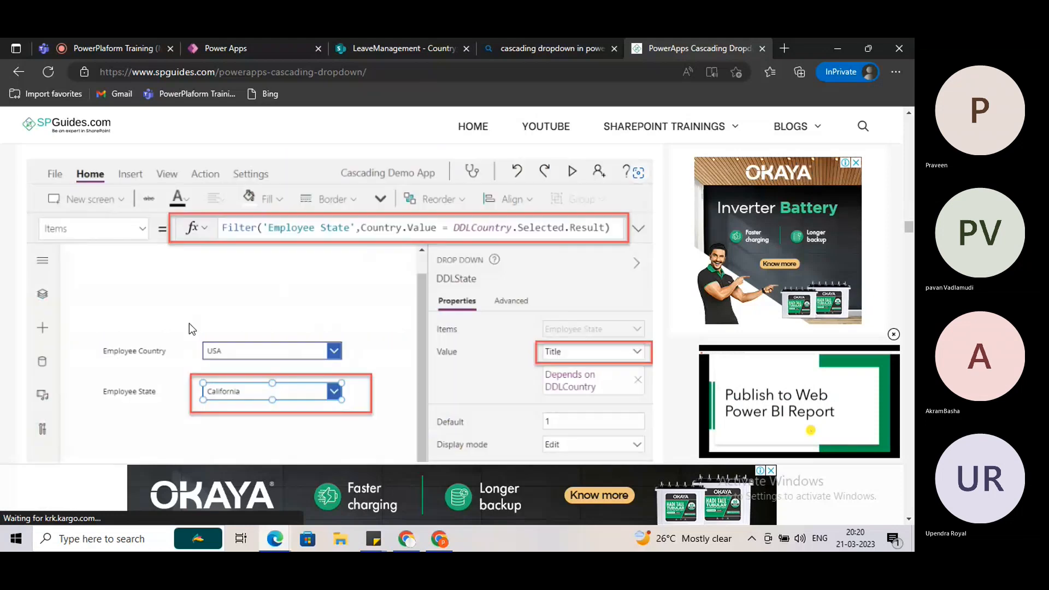
pyautogui.scroll(3, 189, 323)
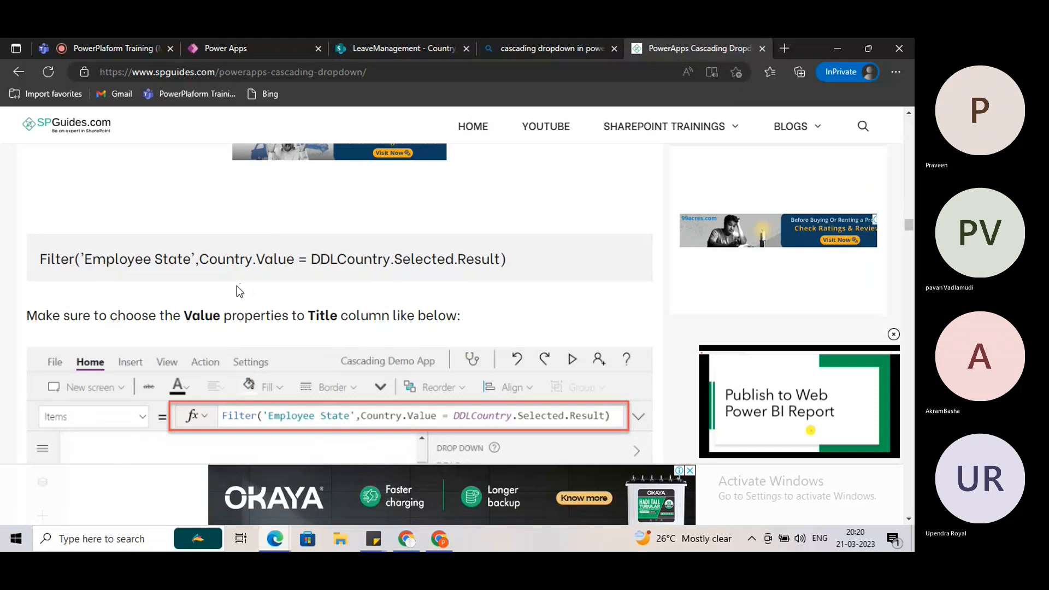
pyautogui.scroll(-5, 237, 286)
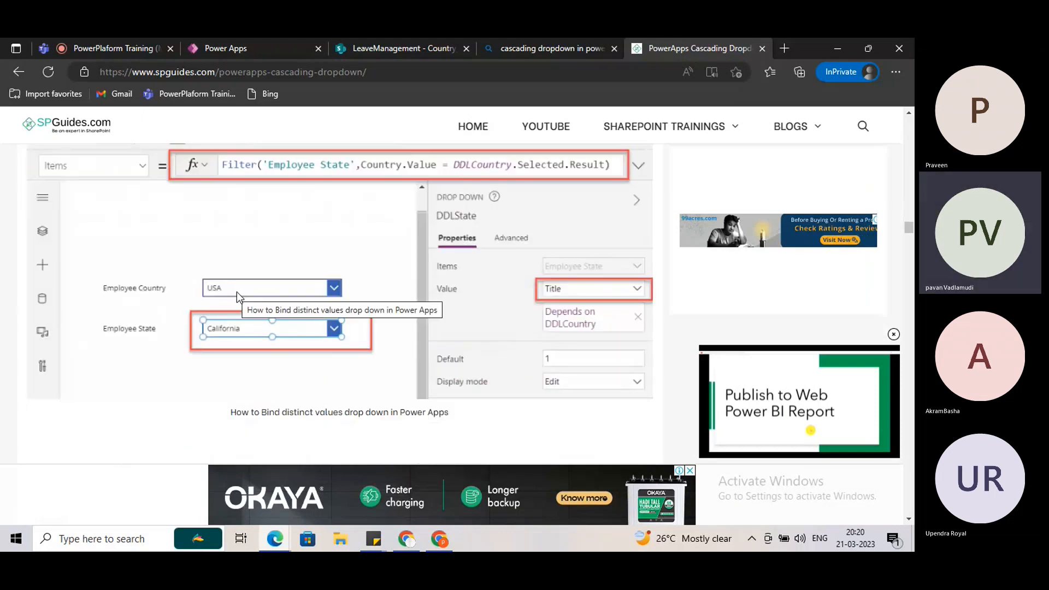
pyautogui.click(208, 44)
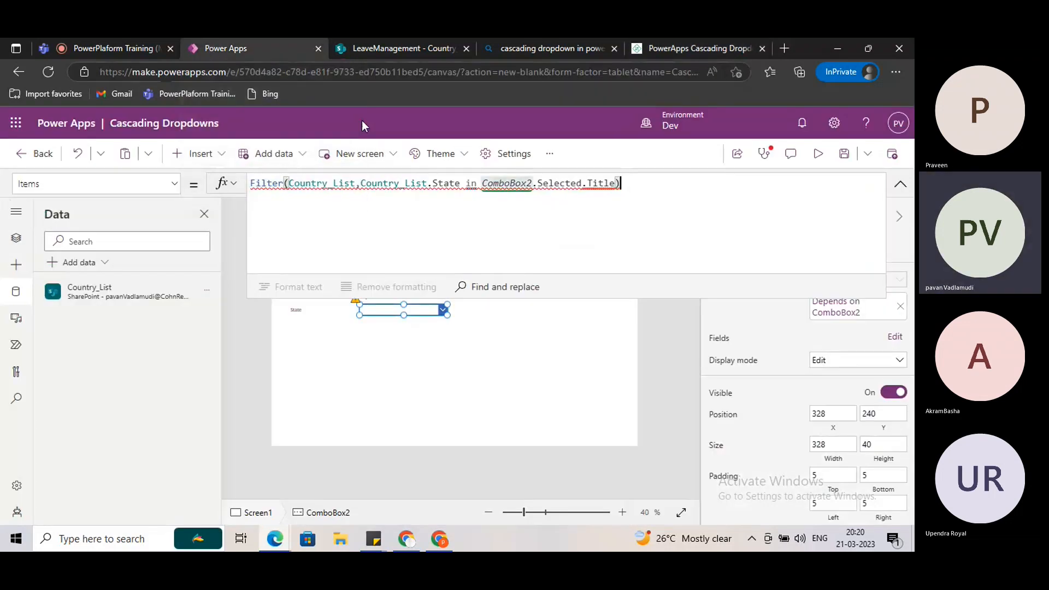
# - Remove the filter condition from the State combo box's Items formula, keeping only Filter(Country_List, at its start
pyautogui.click(481, 184)
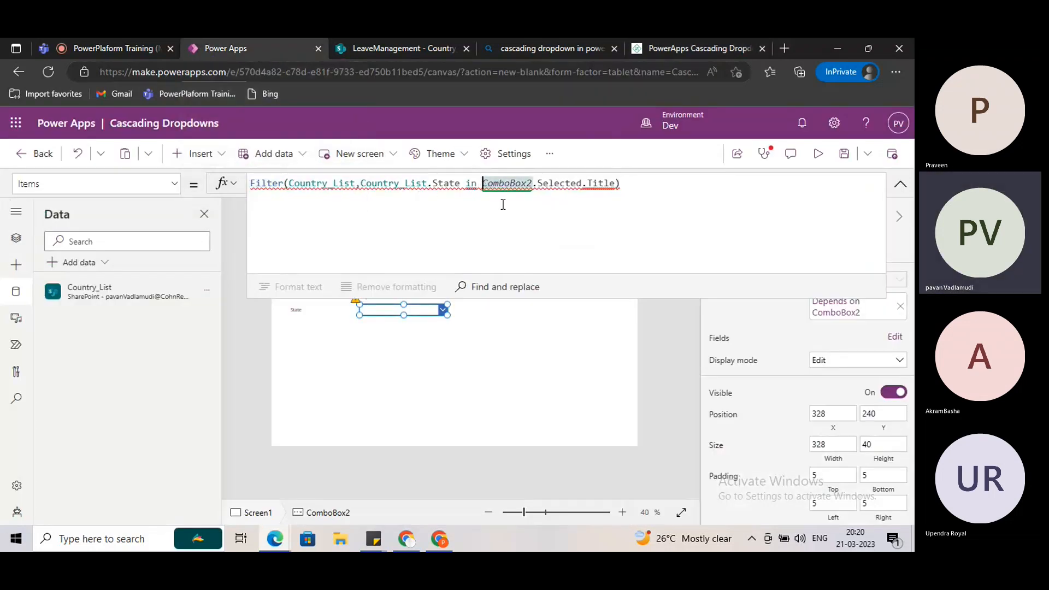
pyautogui.press('BackSpace')
pyautogui.press('BackSpace')
pyautogui.press('BackSpace')
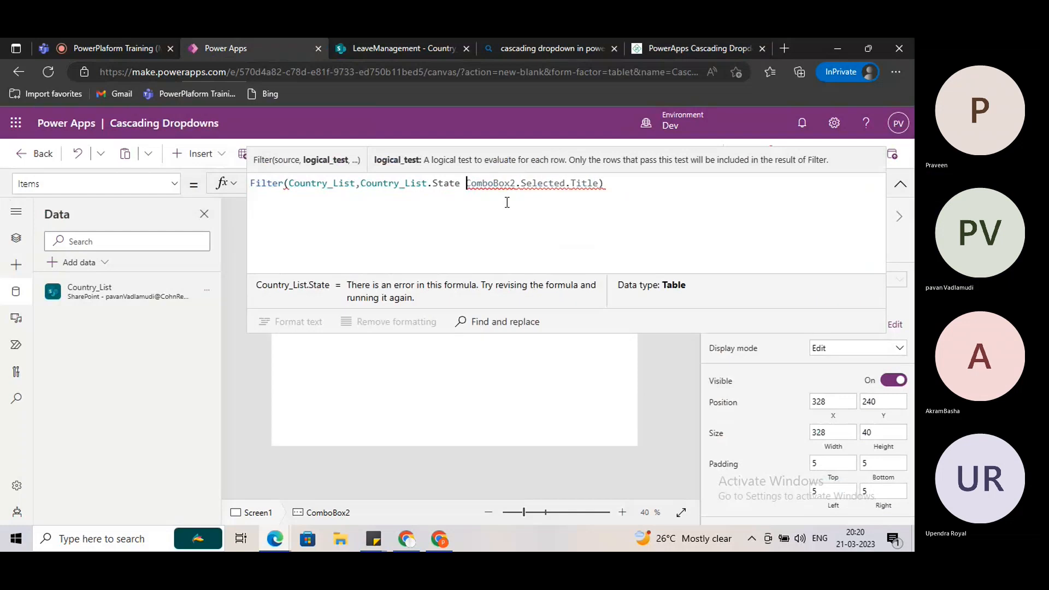
pyautogui.write('=')
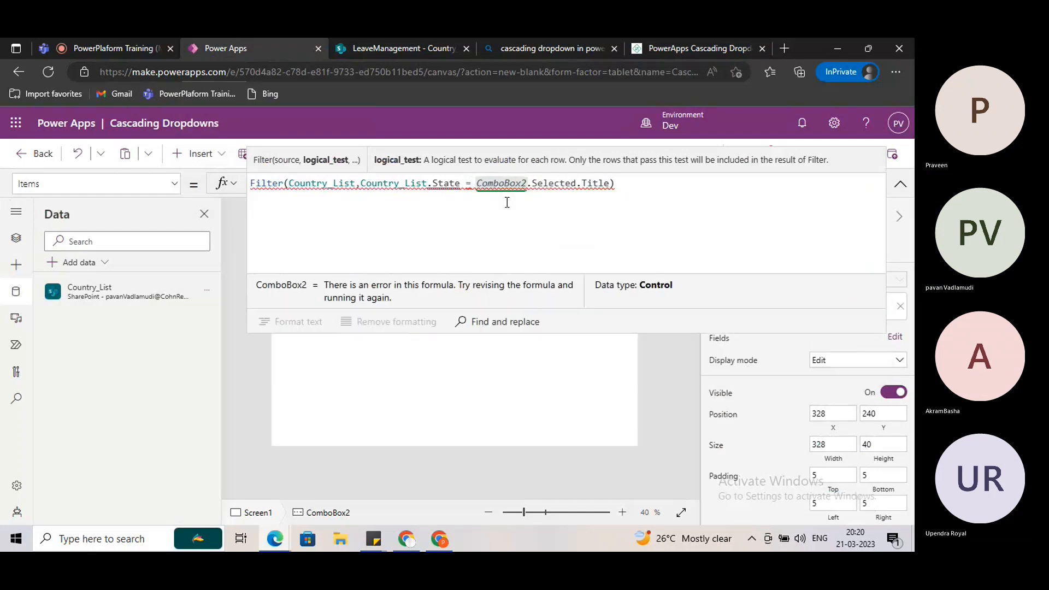
pyautogui.press('Delete')
pyautogui.press('Delete')
pyautogui.press('Delete')
pyautogui.press('Delete')
pyautogui.press('Delete')
pyautogui.press('Delete')
pyautogui.press('Delete')
pyautogui.press('Delete')
pyautogui.press('Delete')
pyautogui.press('Delete')
pyautogui.press('Delete')
pyautogui.press('Delete')
pyautogui.press('Delete')
pyautogui.press('Delete')
pyautogui.press('Delete')
pyautogui.press('Delete')
pyautogui.press('Delete')
pyautogui.press('Delete')
pyautogui.press('Delete')
pyautogui.press('Delete')
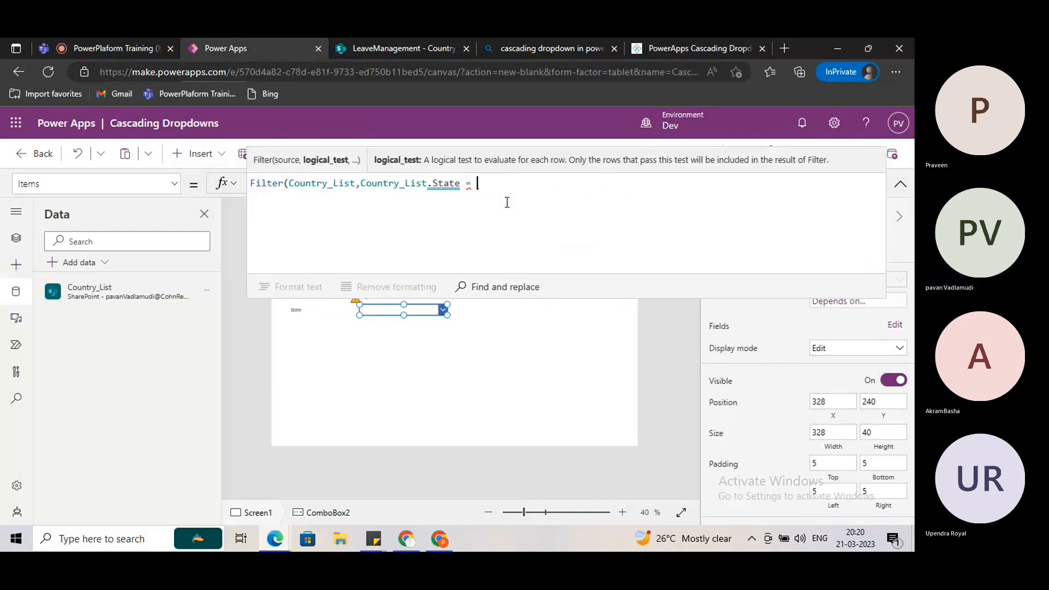
pyautogui.press('BackSpace')
pyautogui.press('BackSpace')
pyautogui.press('BackSpace')
pyautogui.press('BackSpace')
pyautogui.press('BackSpace')
pyautogui.press('BackSpace')
pyautogui.press('BackSpace')
pyautogui.press('BackSpace')
pyautogui.press('BackSpace')
pyautogui.press('BackSpace')
pyautogui.press('BackSpace')
pyautogui.press('BackSpace')
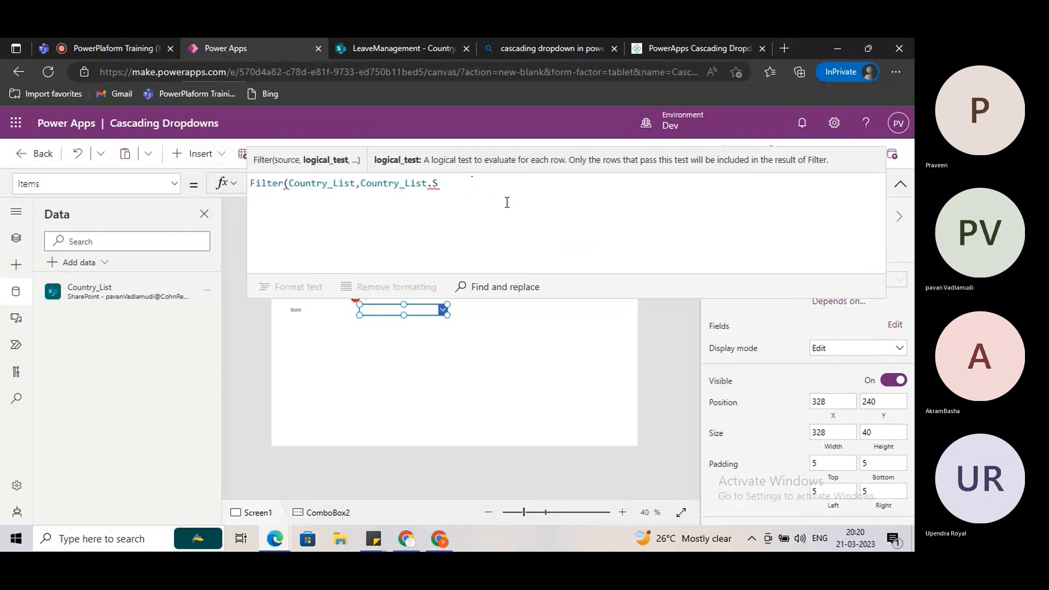
pyautogui.press('BackSpace')
pyautogui.press('BackSpace')
pyautogui.press('BackSpace')
pyautogui.press('BackSpace')
pyautogui.press('BackSpace')
pyautogui.press('BackSpace')
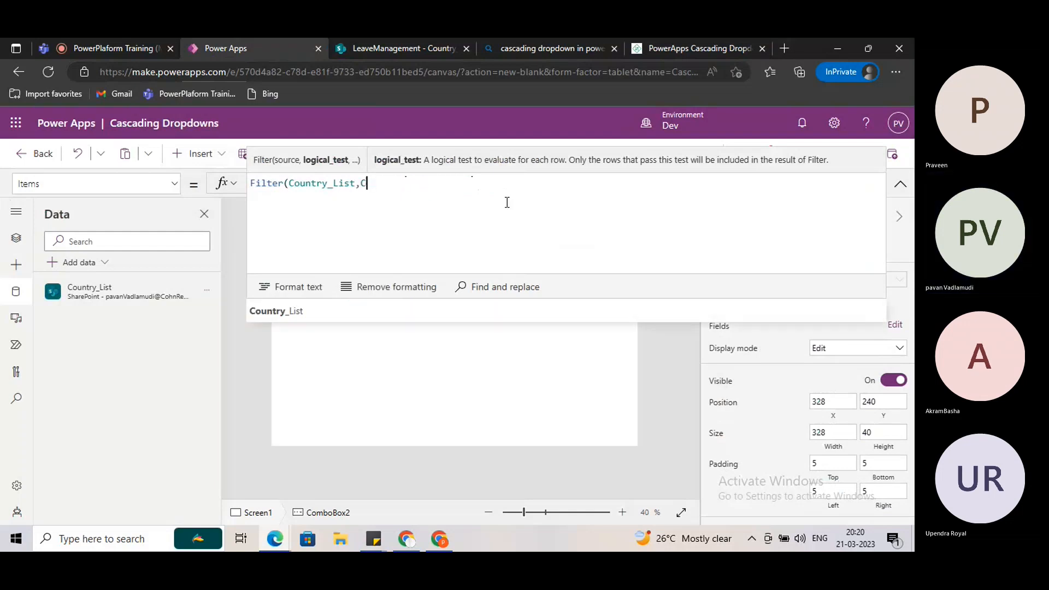
pyautogui.press('BackSpace')
# - Try completing the State combo box's Items formula as Filter(Country_List,State=ComboBox2.Selected.Title) and collapse the formula editor
pyautogui.write('Stat')
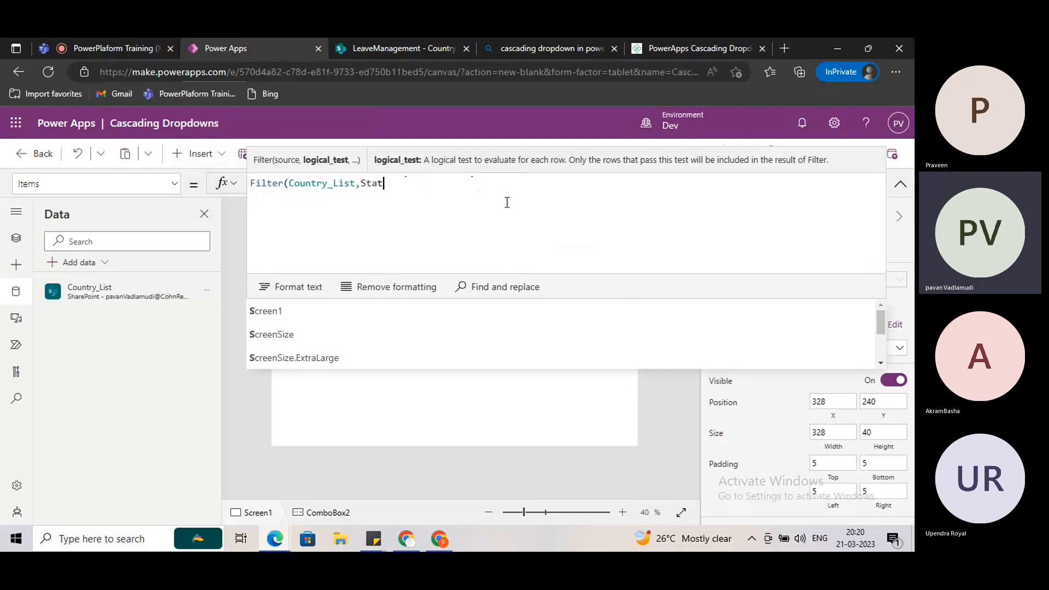
pyautogui.write('e')
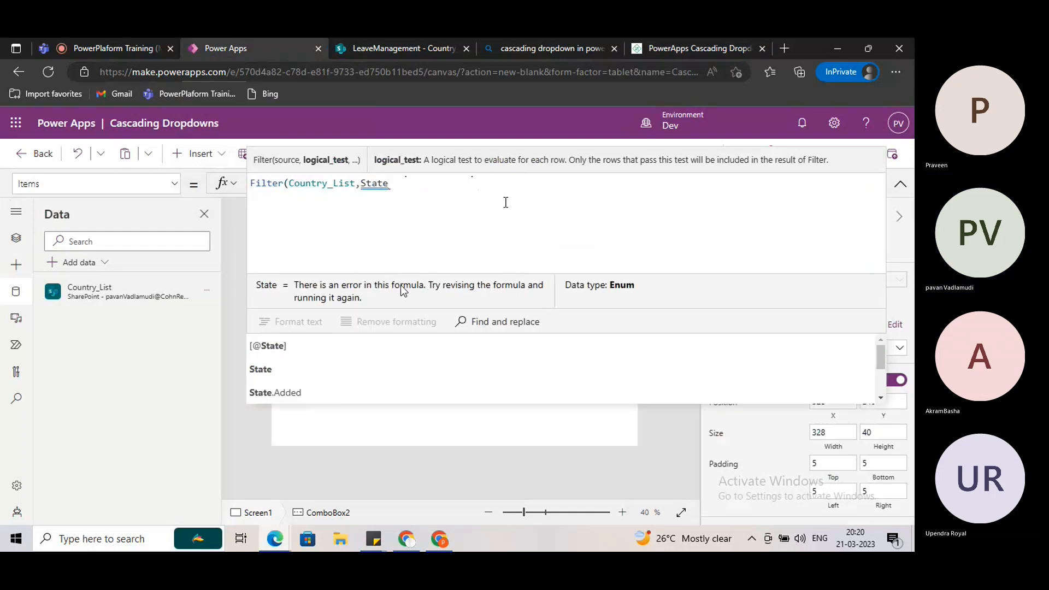
pyautogui.click(279, 367)
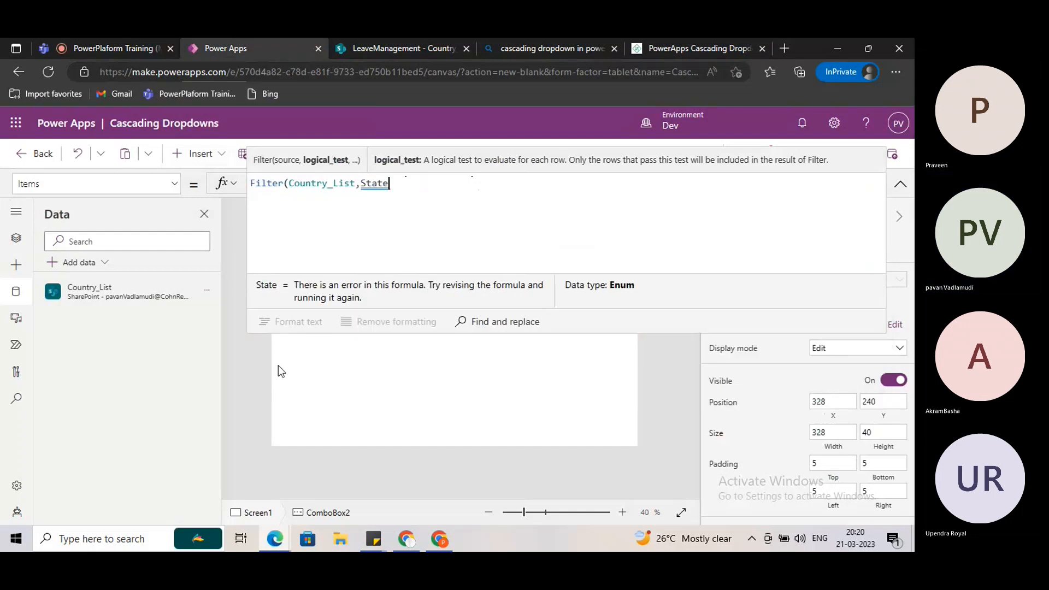
pyautogui.write('=')
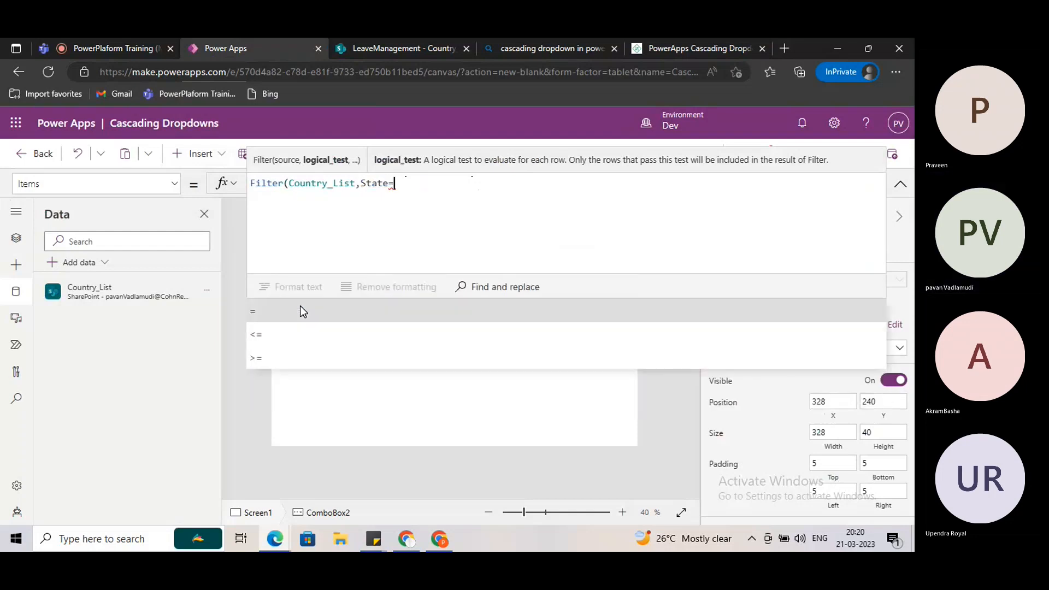
pyautogui.write('Comb')
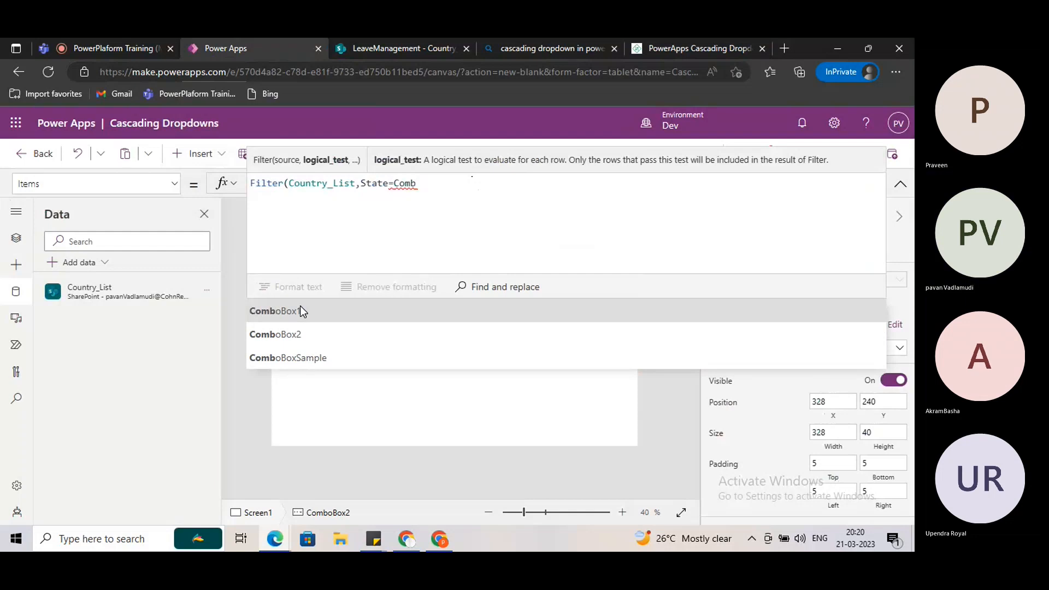
pyautogui.click(321, 334)
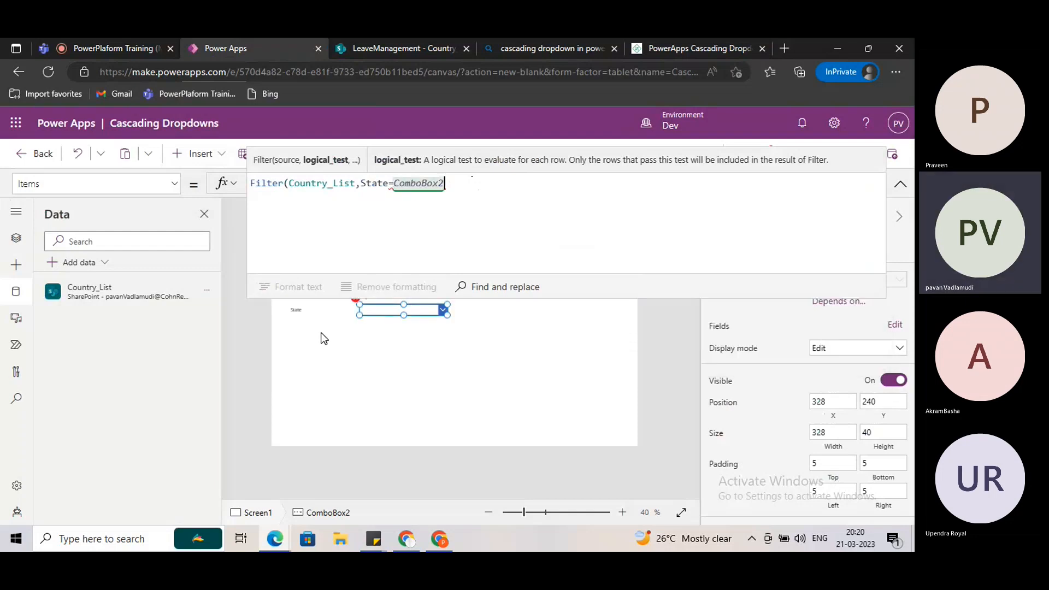
pyautogui.write('.')
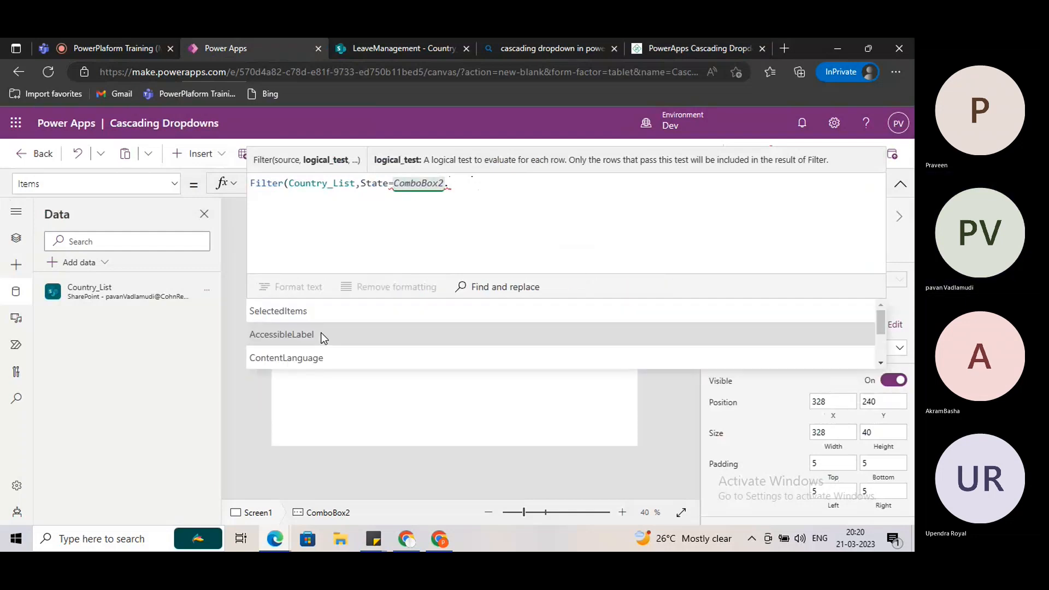
pyautogui.write('sele')
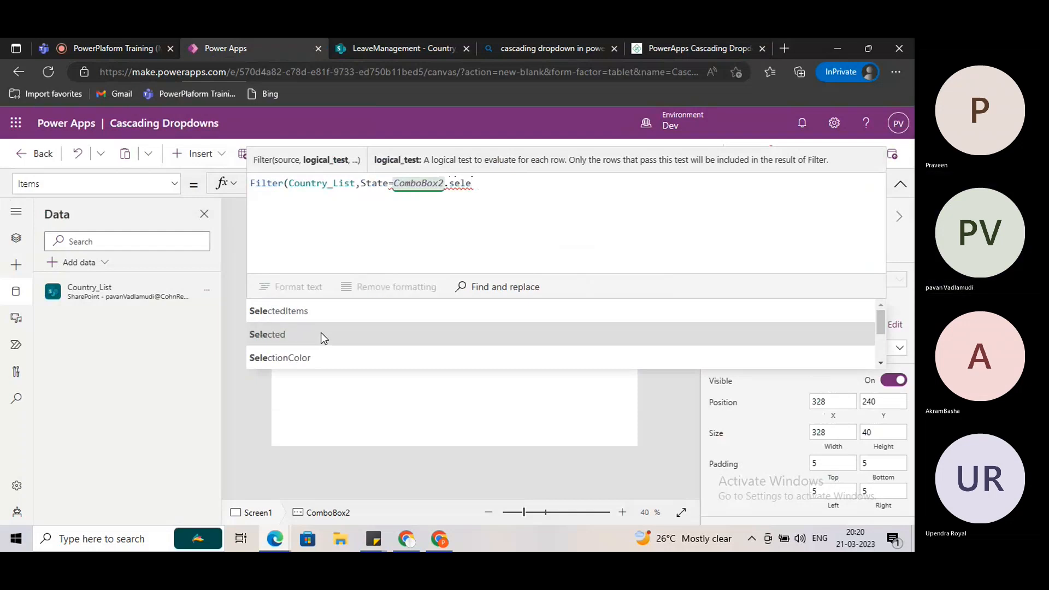
pyautogui.click(322, 334)
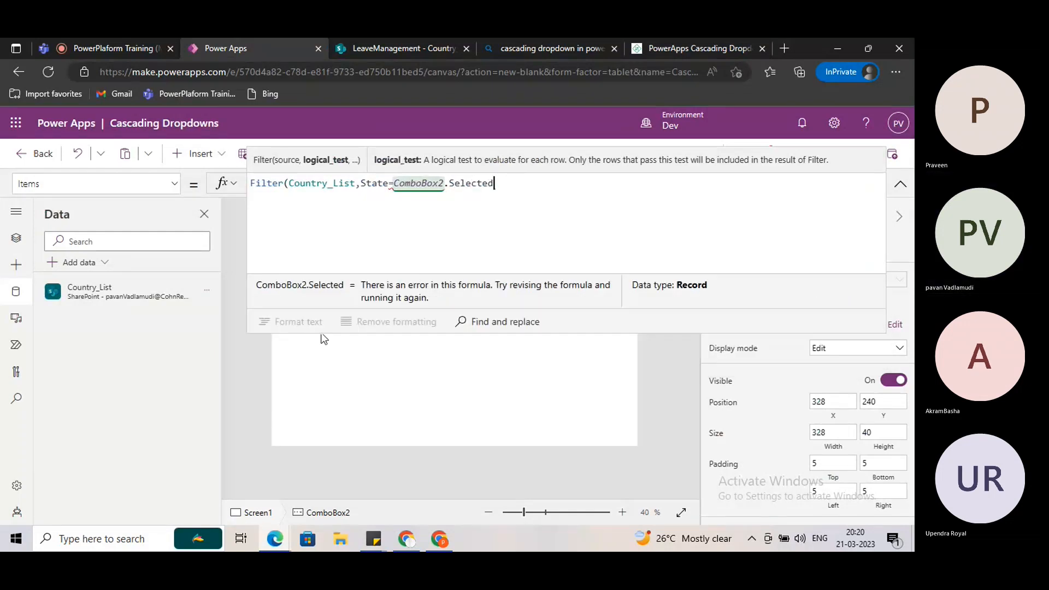
pyautogui.write('.')
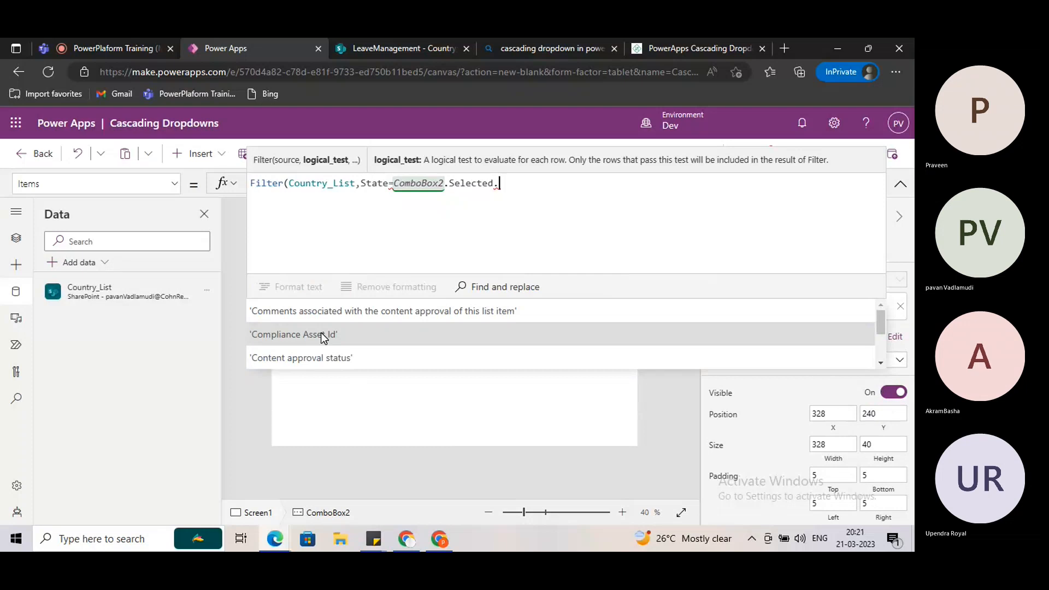
pyautogui.write('res')
pyautogui.press('BackSpace')
pyautogui.press('BackSpace')
pyautogui.press('BackSpace')
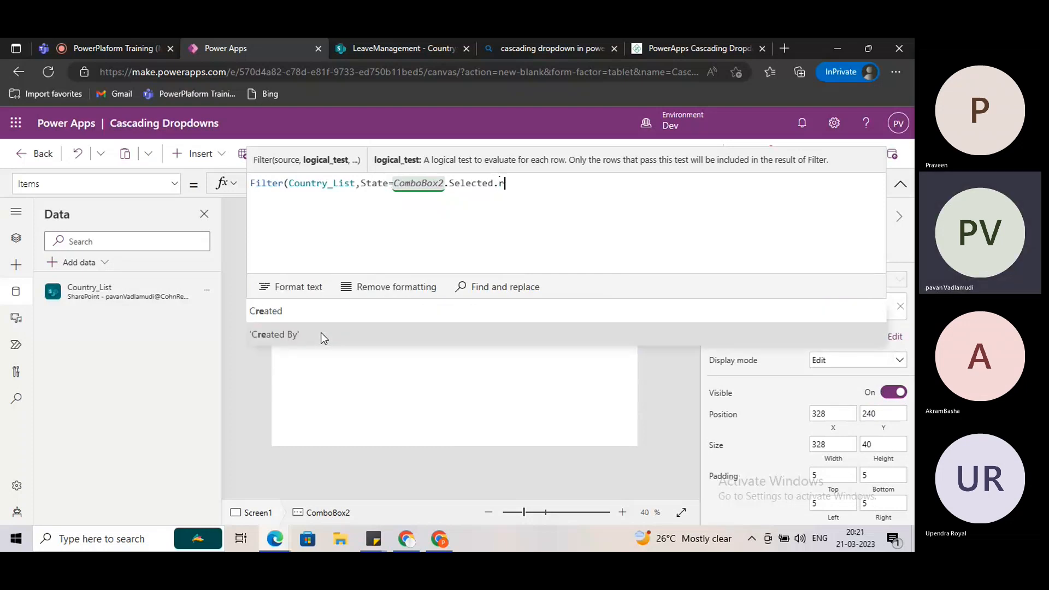
pyautogui.write('try_Li')
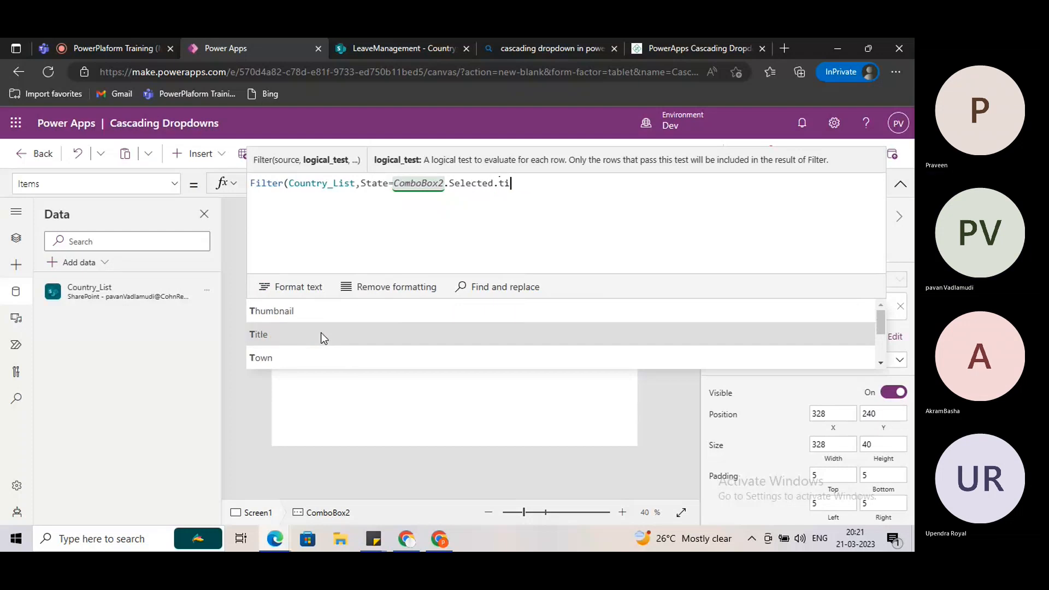
pyautogui.press('Tab')
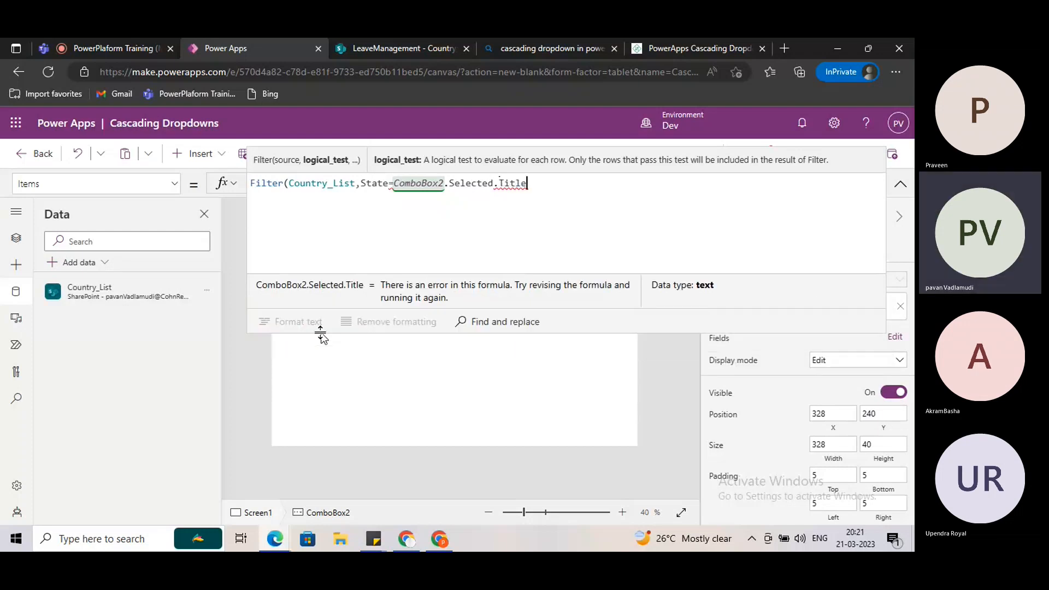
pyautogui.write(')')
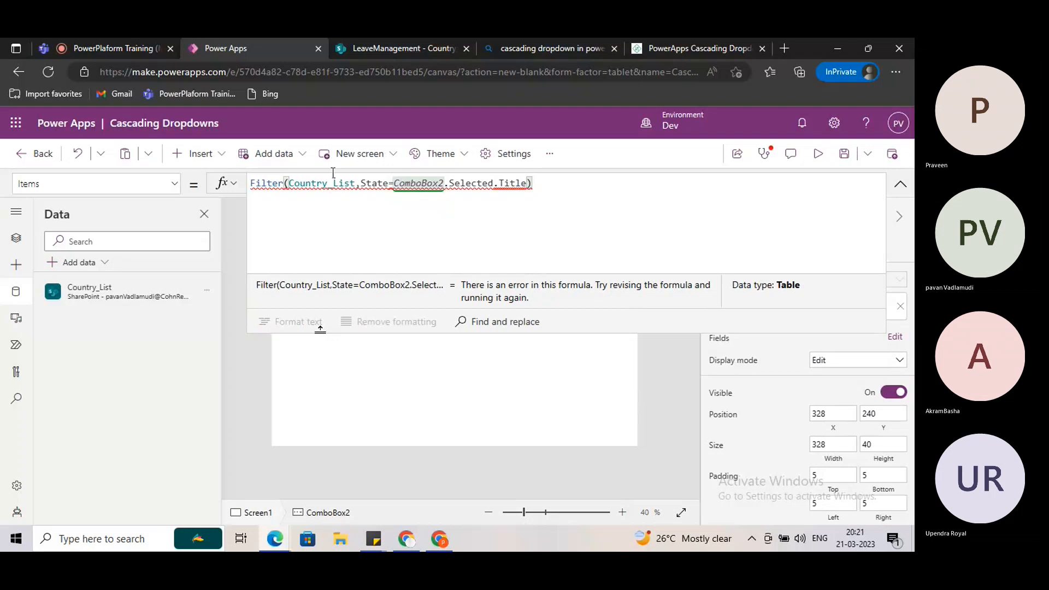
pyautogui.moveTo(392, 182)
pyautogui.click(900, 184)
# - Inspect the Country combo box's field settings, layout and remaining properties
pyautogui.click(400, 275)
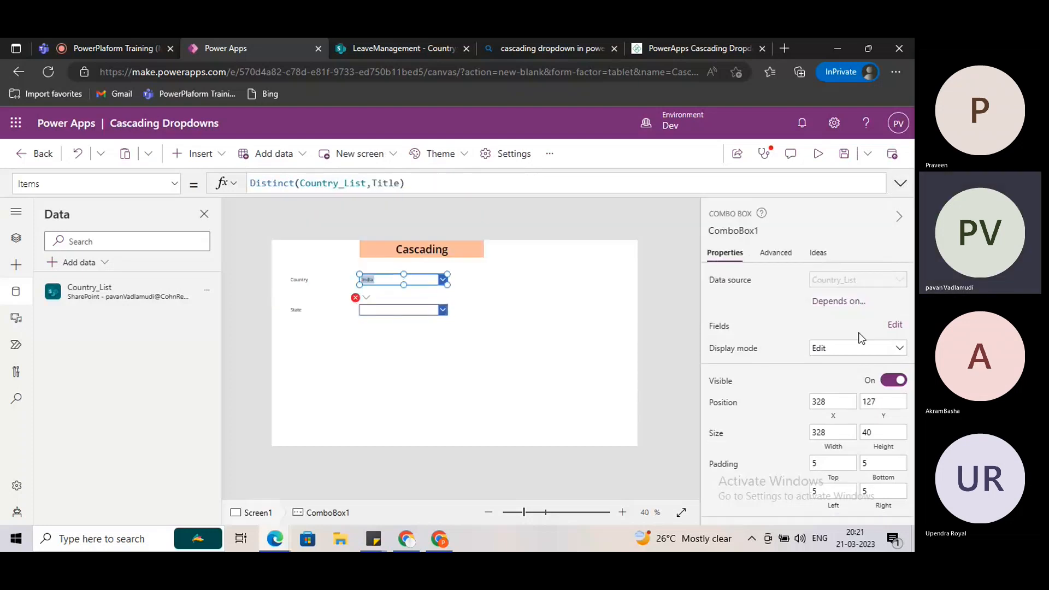
pyautogui.click(895, 324)
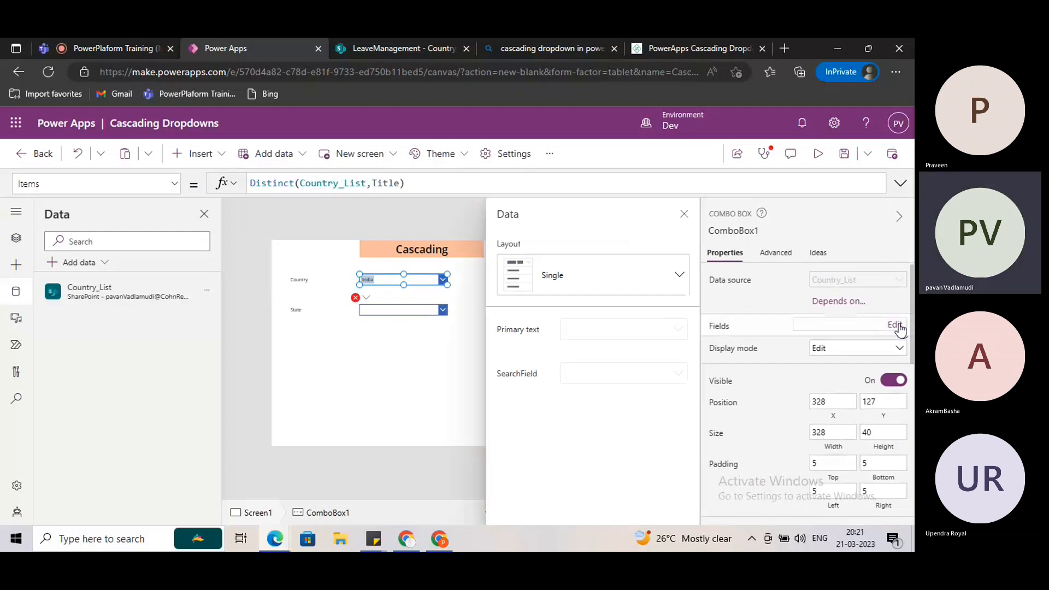
pyautogui.click(635, 290)
pyautogui.click(630, 238)
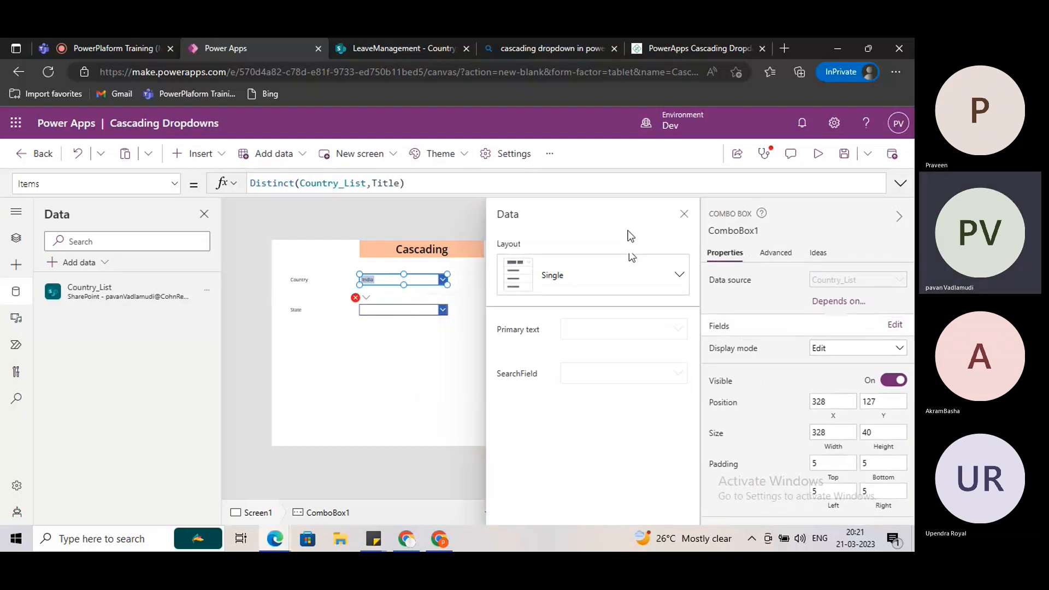
pyautogui.click(684, 213)
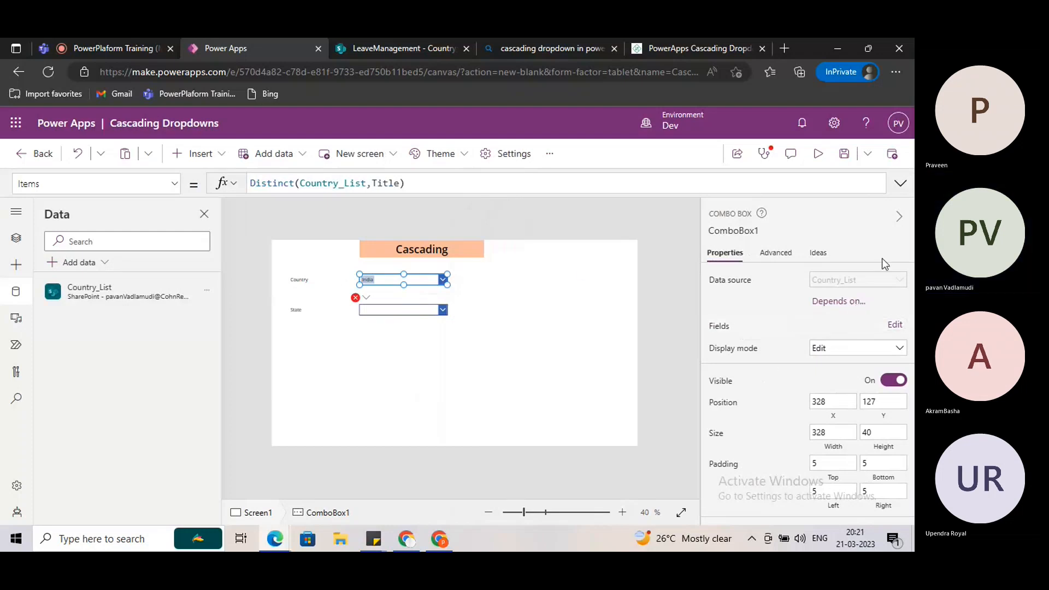
pyautogui.scroll(-5, 772, 323)
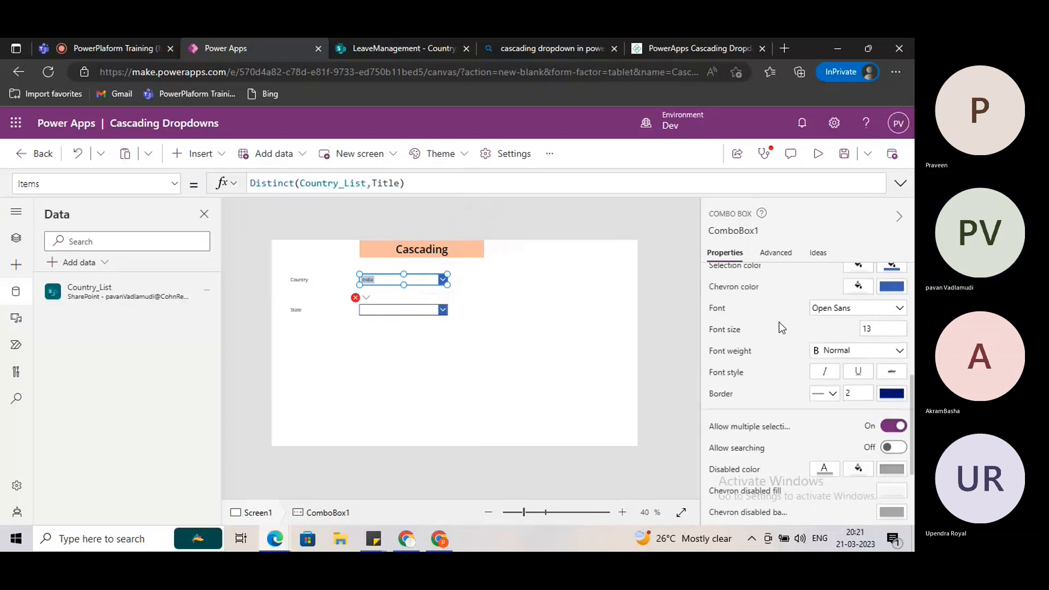
# - Open the State combo box's field settings and clear its existing dependency formula on ComboBox2
pyautogui.click(407, 309)
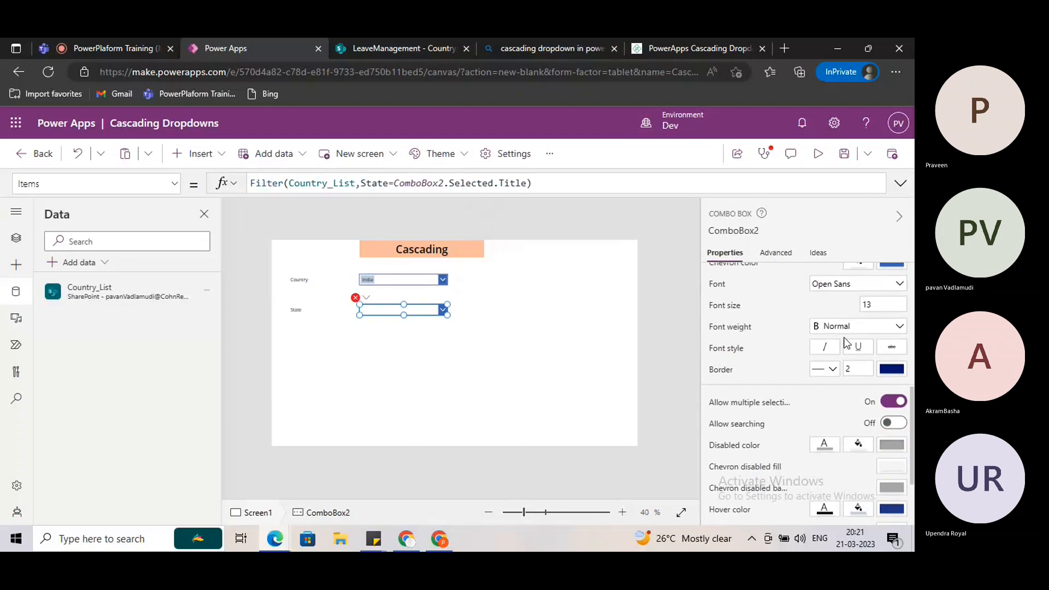
pyautogui.scroll(5, 798, 336)
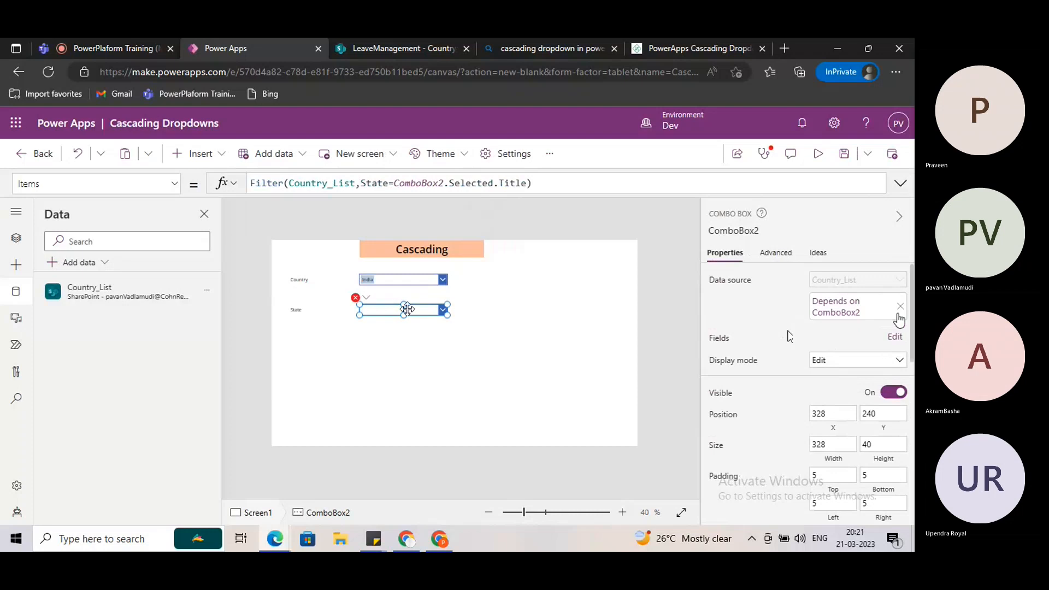
pyautogui.click(895, 338)
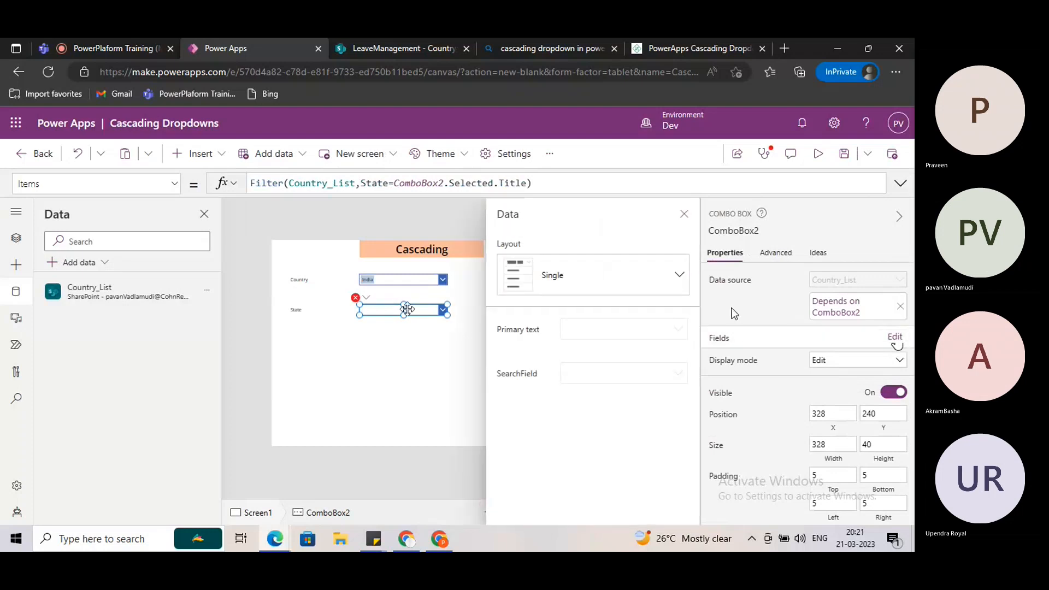
pyautogui.click(657, 286)
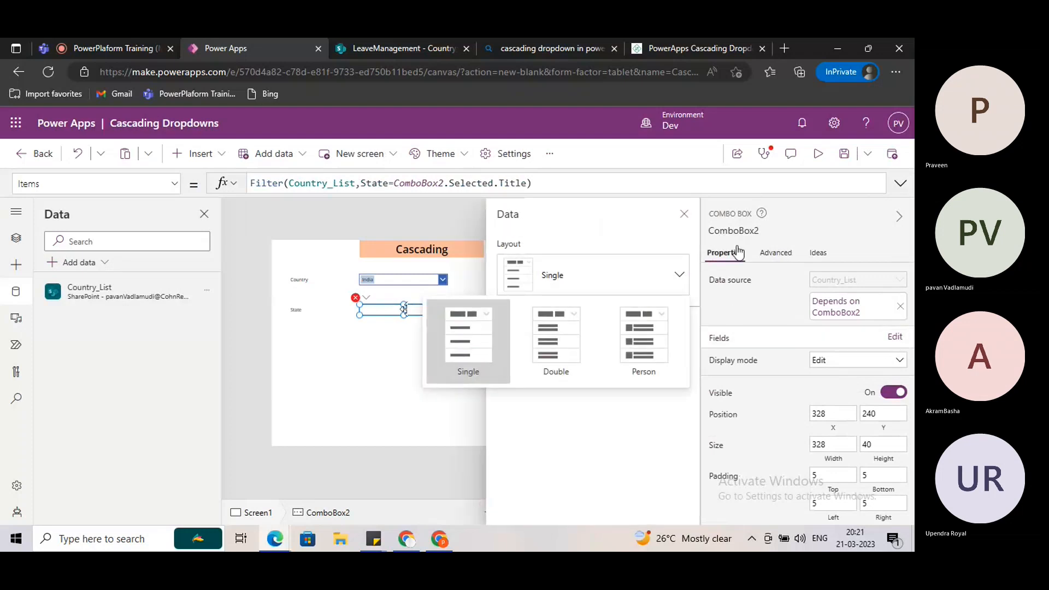
pyautogui.click(900, 310)
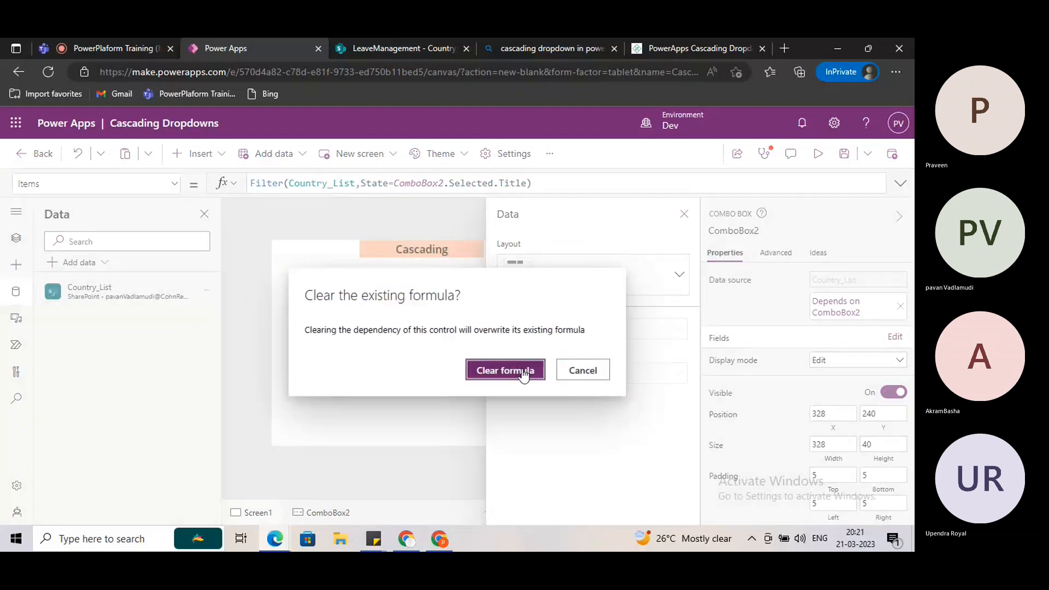
pyautogui.click(503, 369)
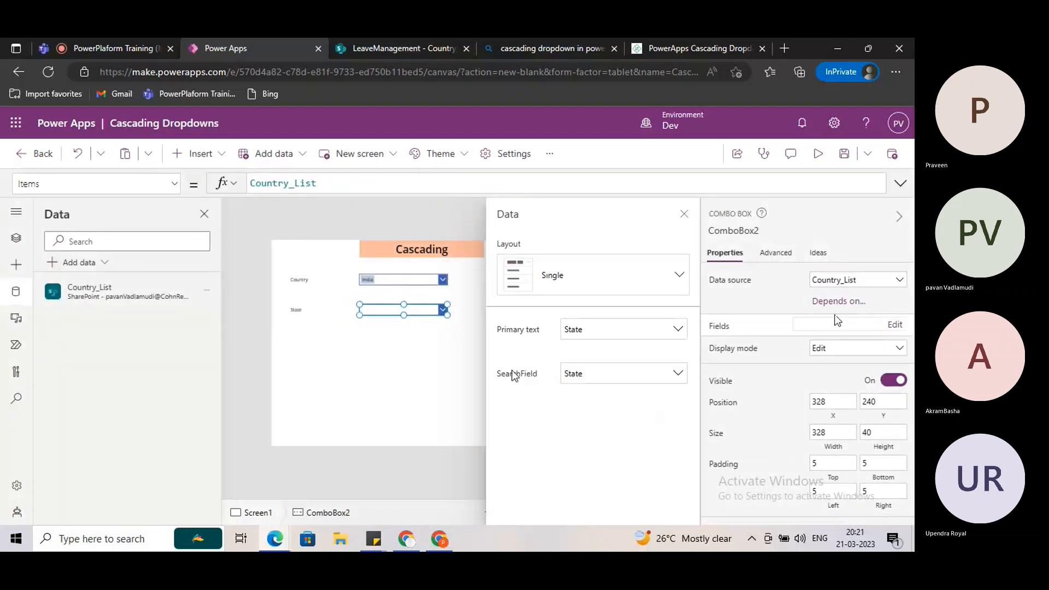
# - Make the State combo box depend on ComboBox1's Value, matched to the Title field of Country_List, and close its field settings
pyautogui.click(835, 303)
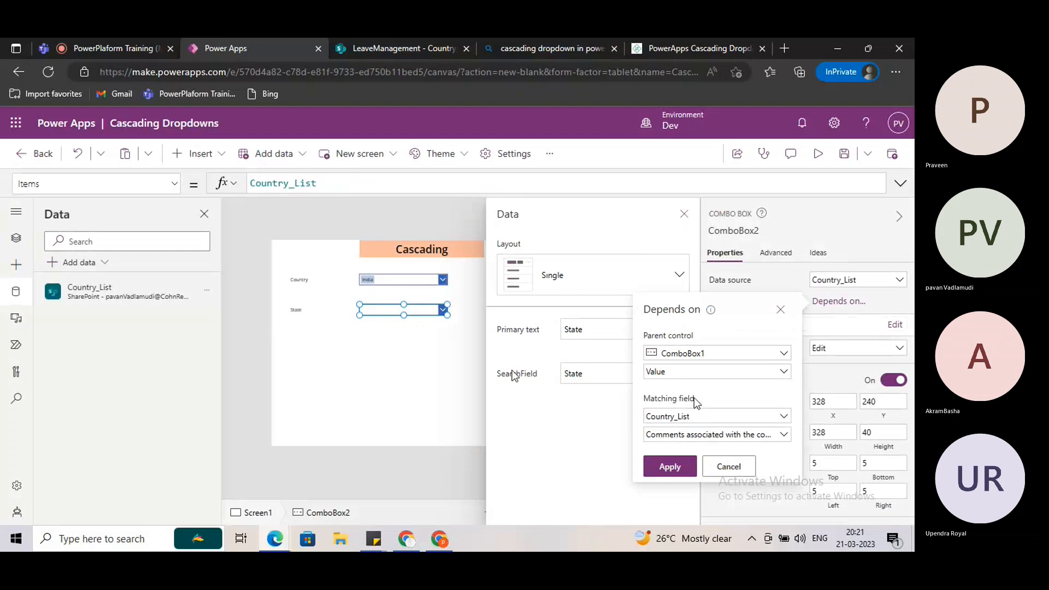
pyautogui.click(785, 435)
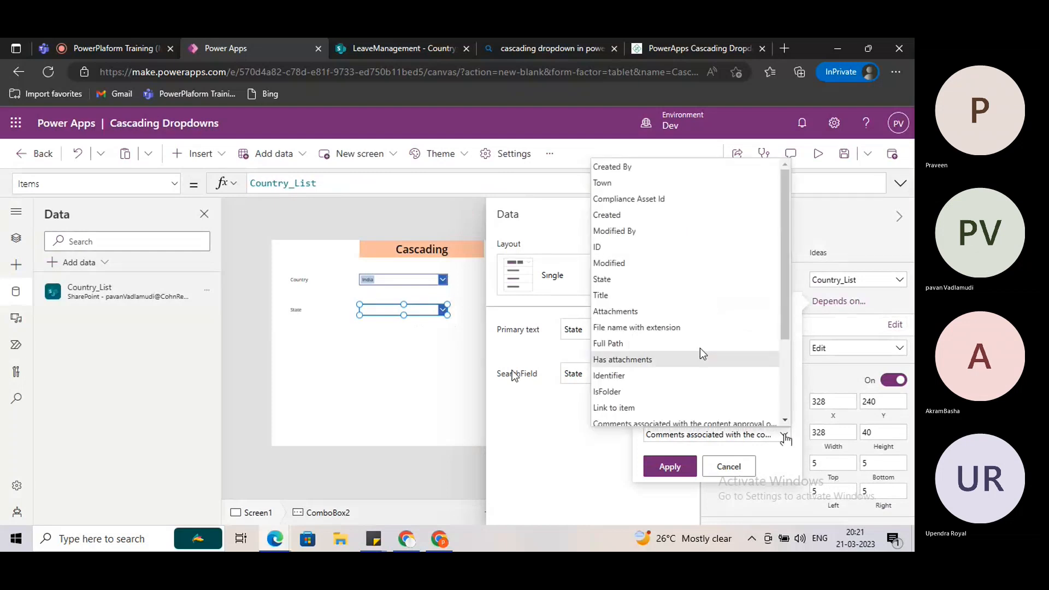
pyautogui.click(645, 300)
pyautogui.click(667, 466)
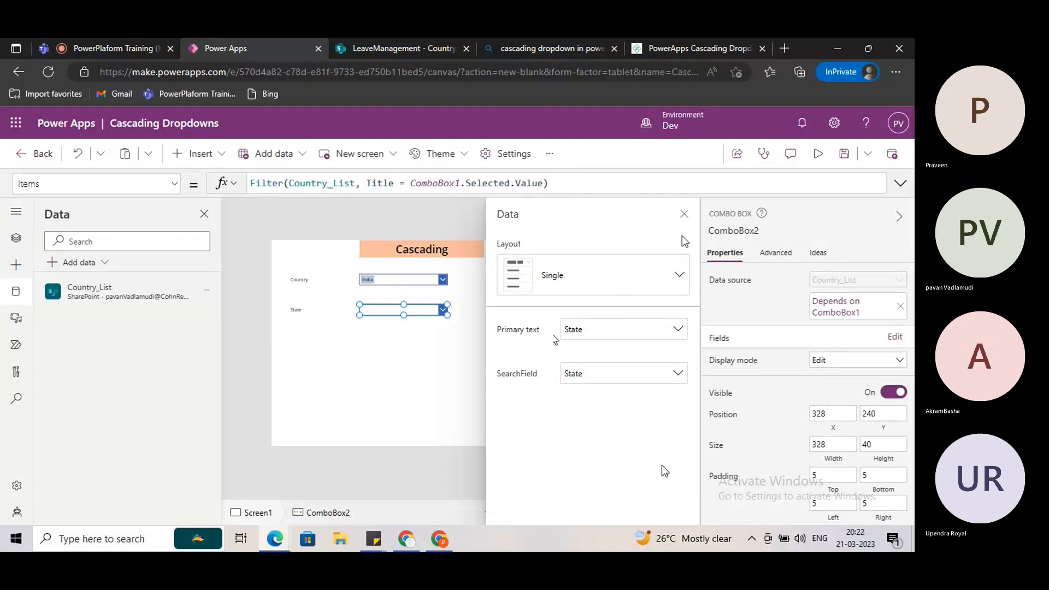
pyautogui.click(684, 213)
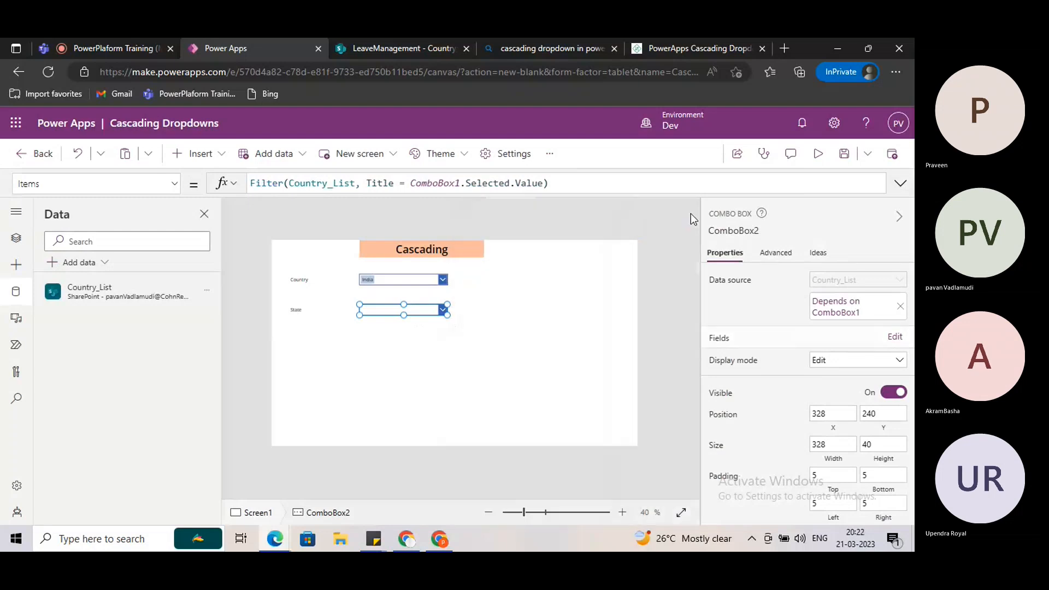
# - Preview the app, check the State choices offered for India, and close the preview
pyautogui.click(818, 154)
pyautogui.click(411, 268)
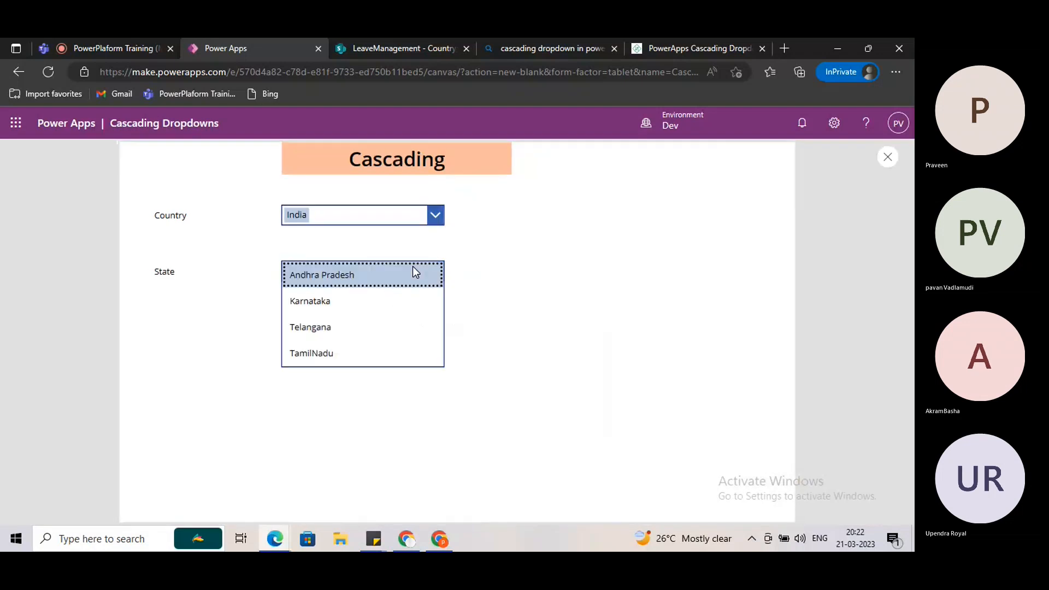
pyautogui.click(618, 253)
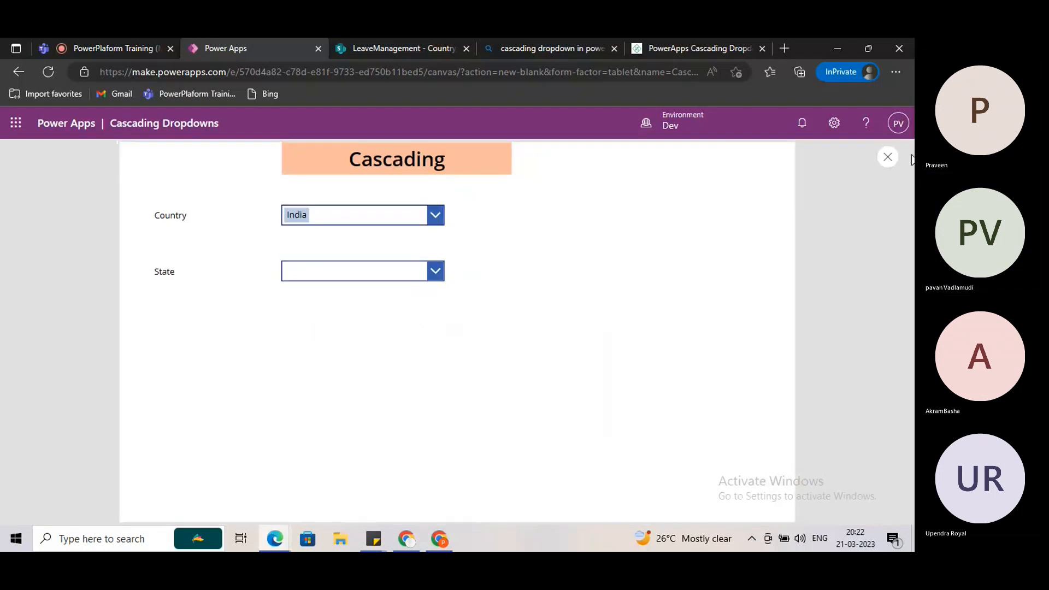
pyautogui.click(887, 157)
# - Review the State combo box's dependency on ComboBox1 and its primary text and search field settings
pyautogui.click(403, 309)
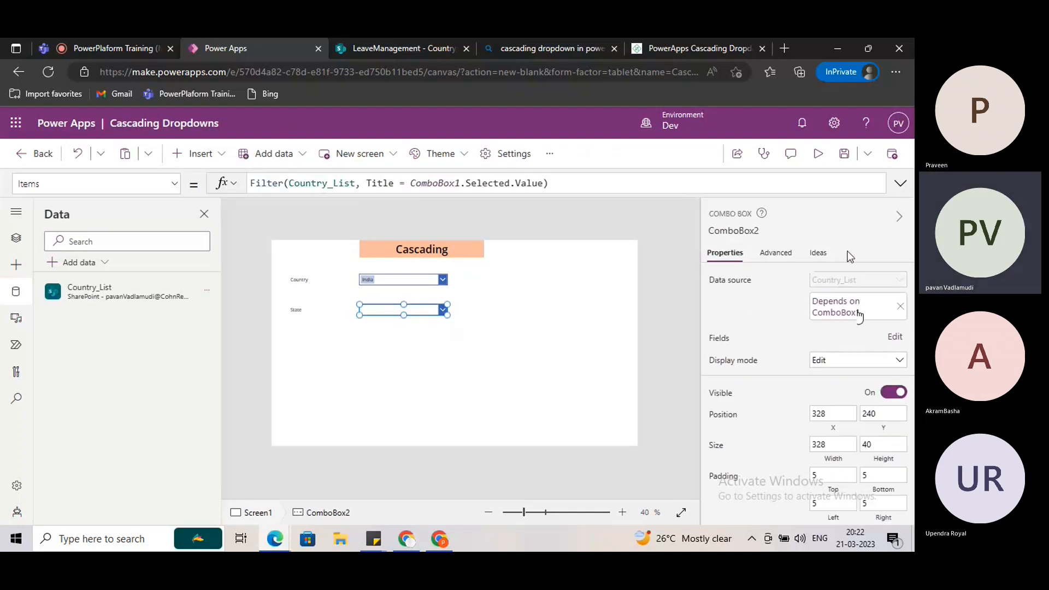
pyautogui.click(859, 315)
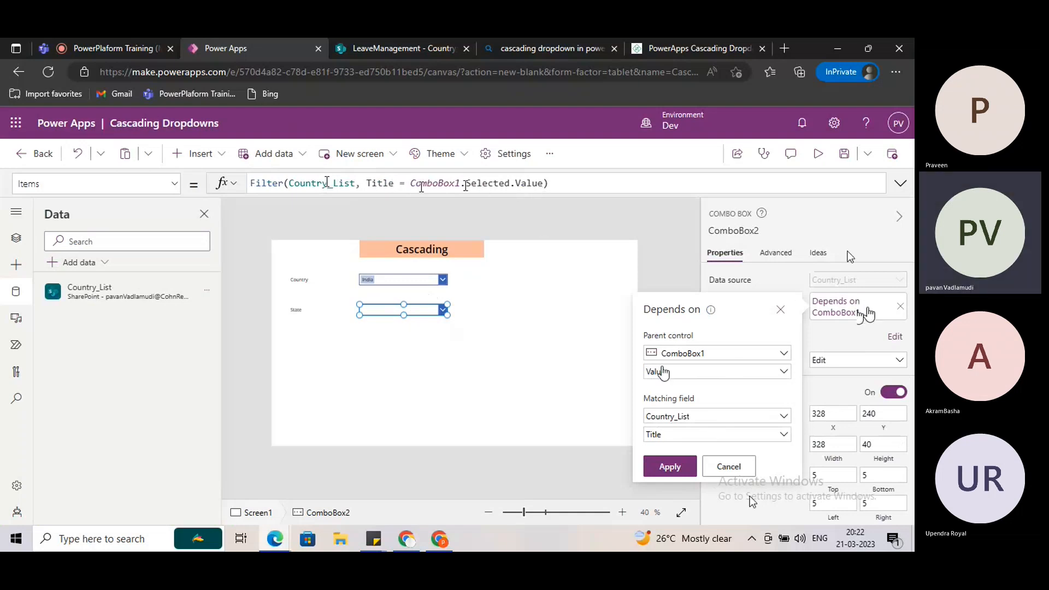
pyautogui.click(780, 309)
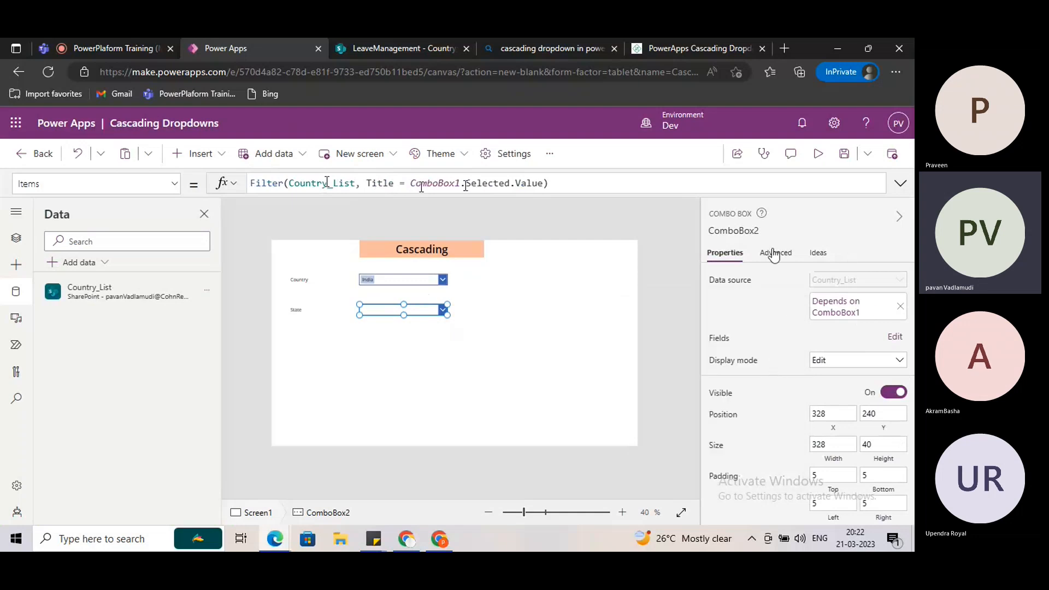
pyautogui.click(895, 337)
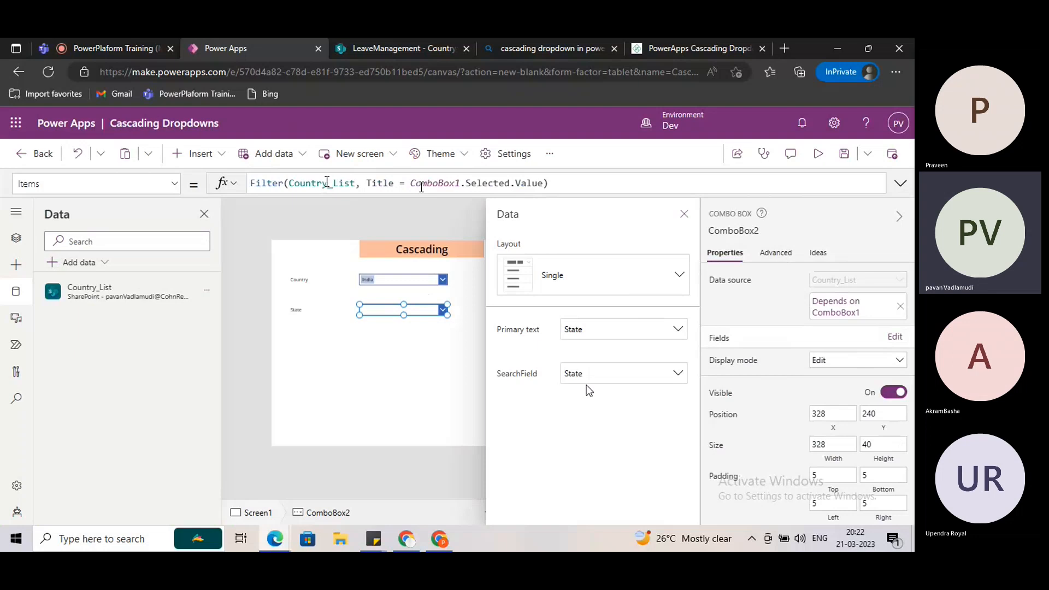
pyautogui.click(683, 213)
# - Preview the app, make USA the only selected country, check the State choices, and exit the preview
pyautogui.click(818, 153)
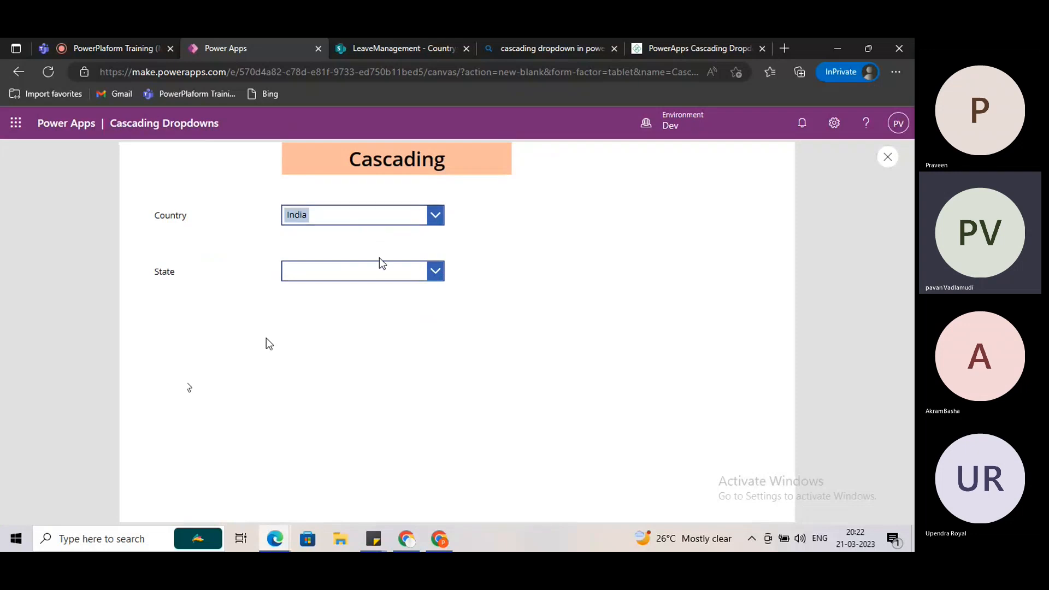
pyautogui.click(385, 272)
pyautogui.click(253, 293)
pyautogui.click(316, 224)
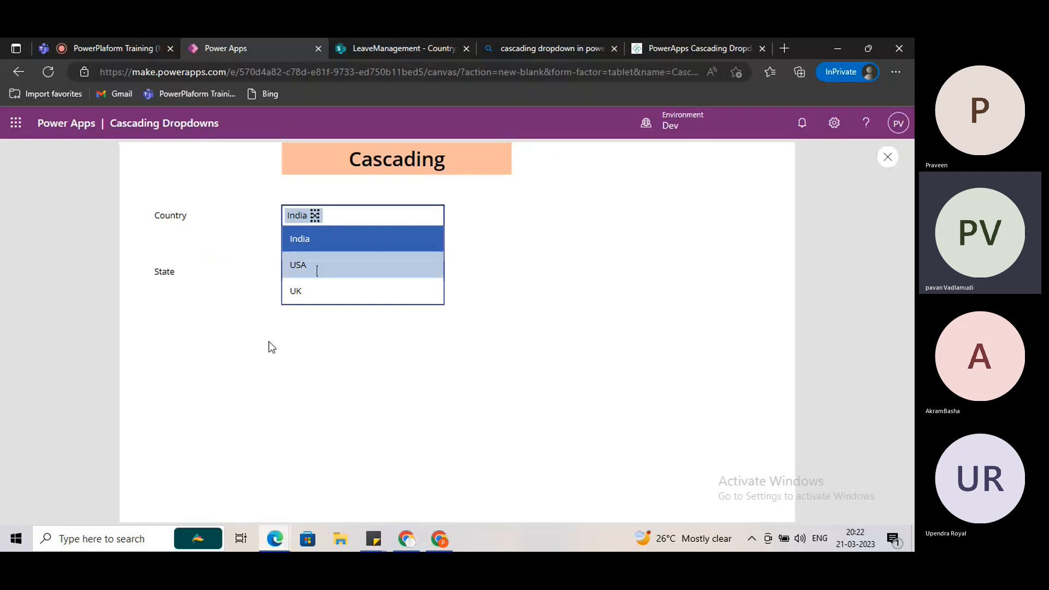
pyautogui.click(309, 267)
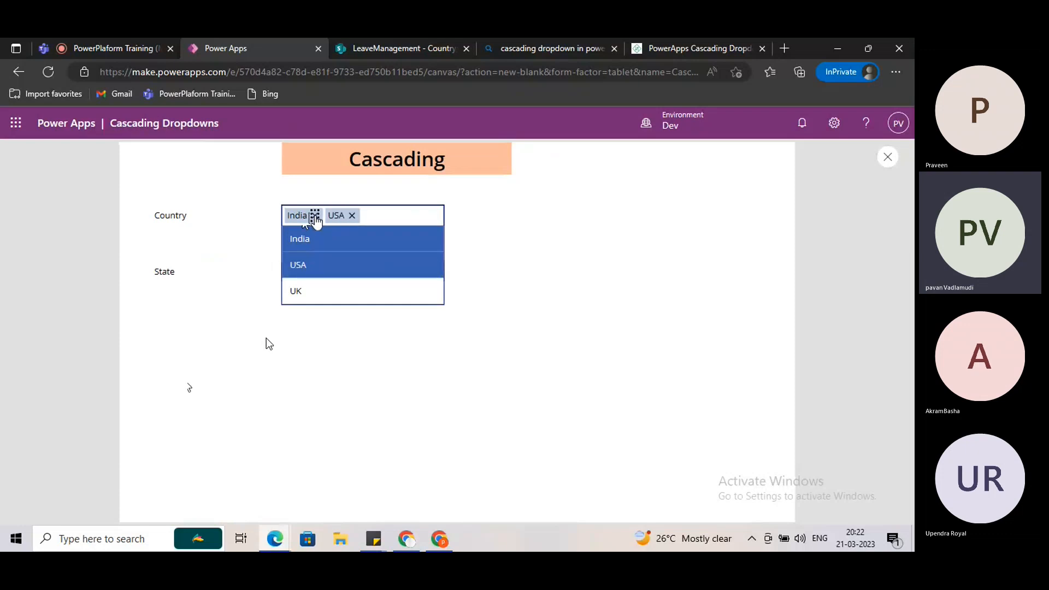
pyautogui.click(314, 216)
pyautogui.click(235, 262)
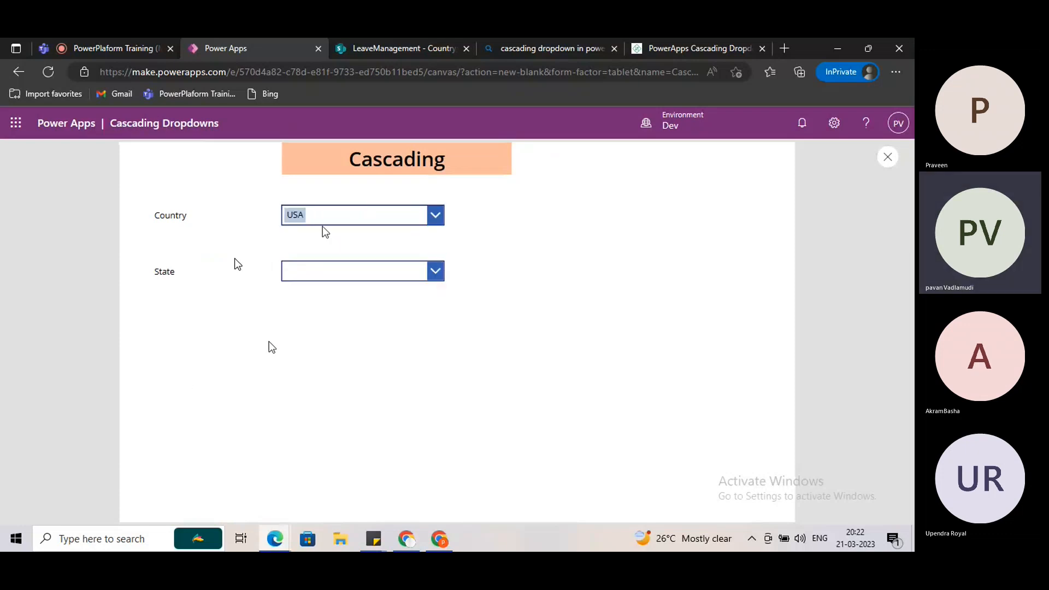
pyautogui.click(358, 274)
pyautogui.click(509, 263)
pyautogui.press('Escape')
# - Copy the State combo box's Items formula, Filter(Country_List, Title = ComboBox1.Selected.Value), into its DefaultSelectedItems property
pyautogui.click(405, 310)
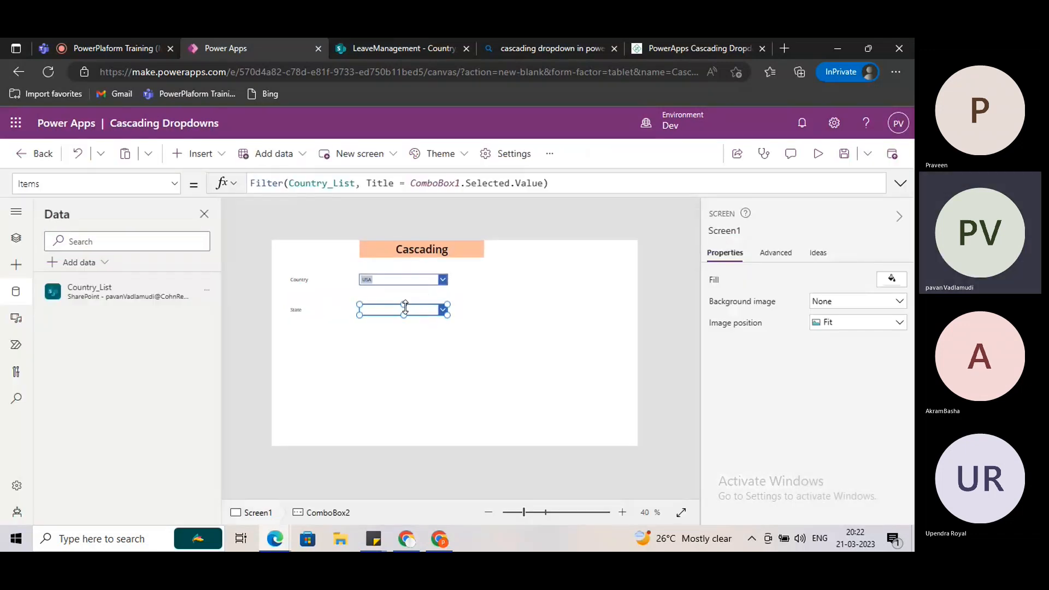
pyautogui.click(571, 183)
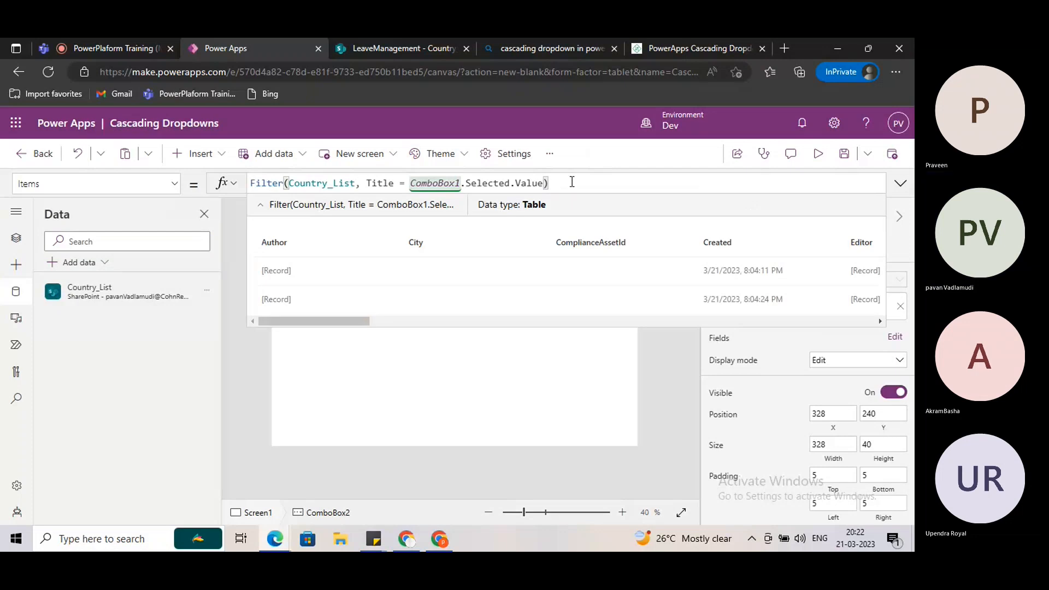
pyautogui.hotkey('ctrl', 'a')
pyautogui.hotkey('ctrl', 'c')
pyautogui.click(900, 183)
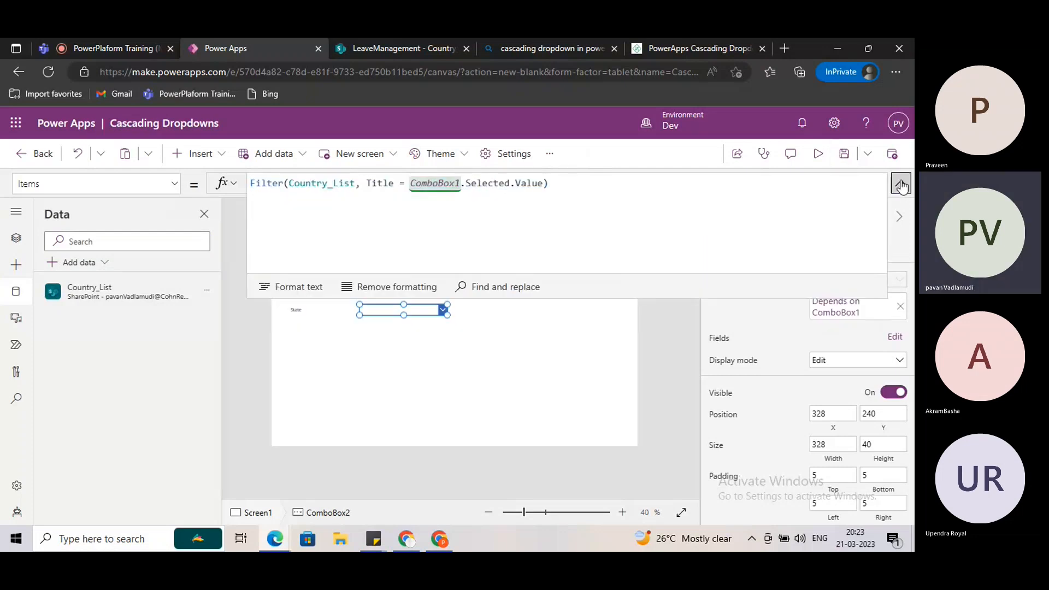
pyautogui.click(900, 183)
pyautogui.click(779, 253)
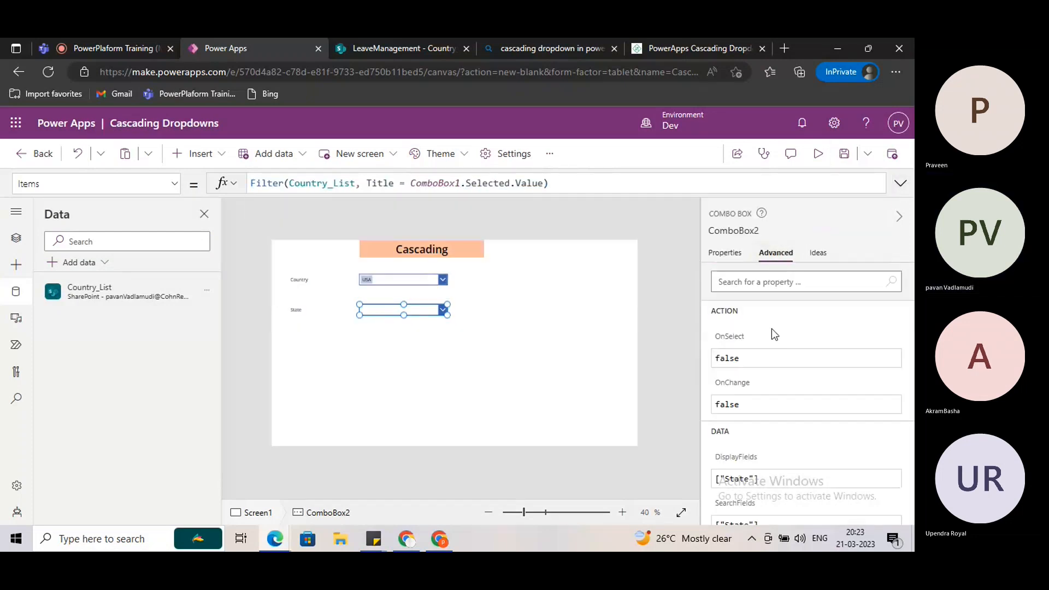
pyautogui.scroll(-3, 771, 336)
pyautogui.scroll(-6, 779, 344)
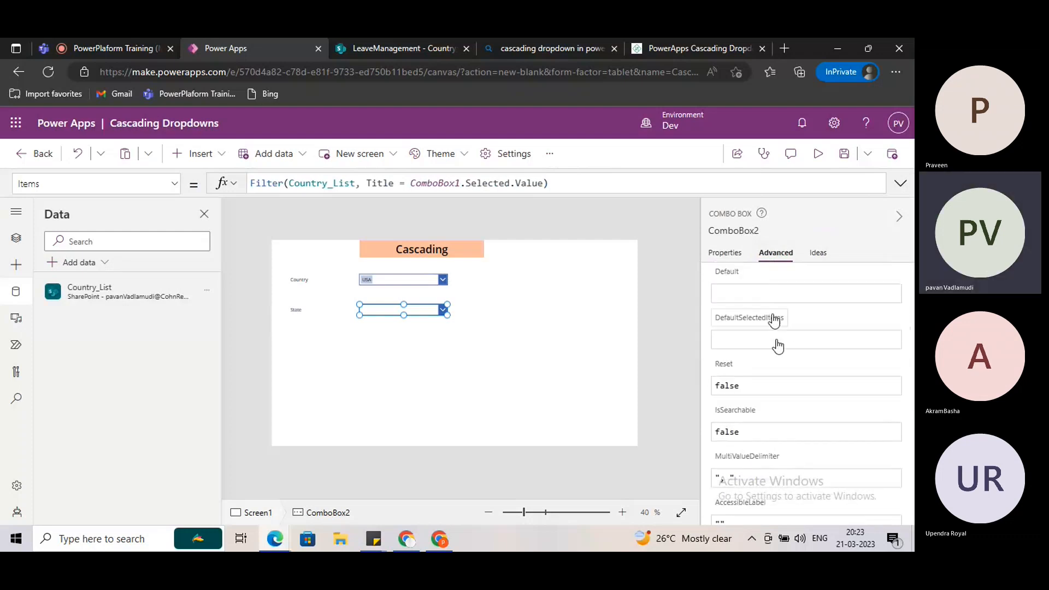
pyautogui.click(776, 342)
pyautogui.hotkey('ctrl', 'v')
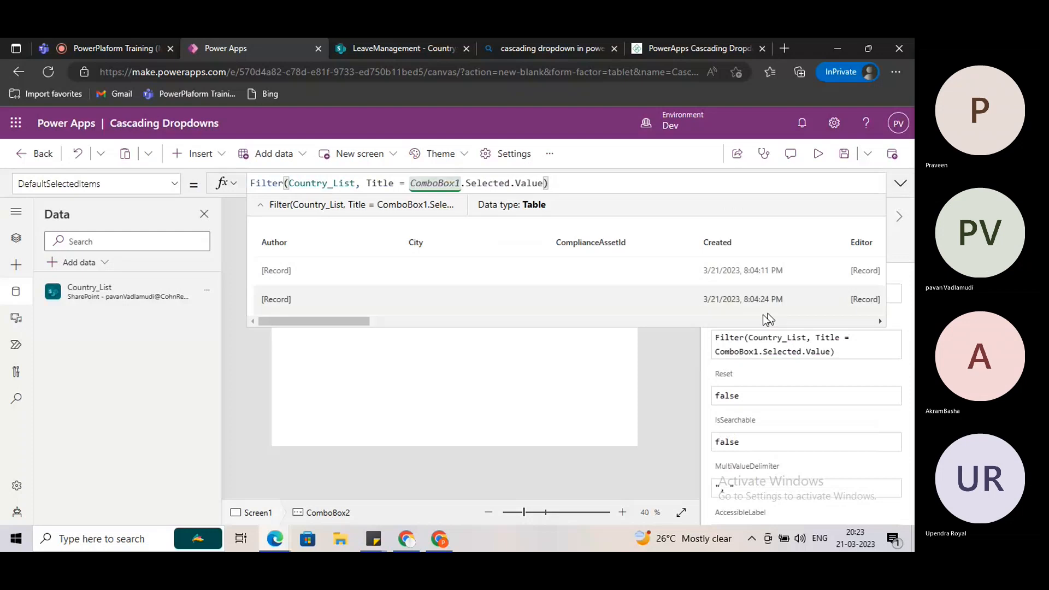
# - Preview the app to check which states are selected by default for USA, and exit the preview
pyautogui.click(819, 156)
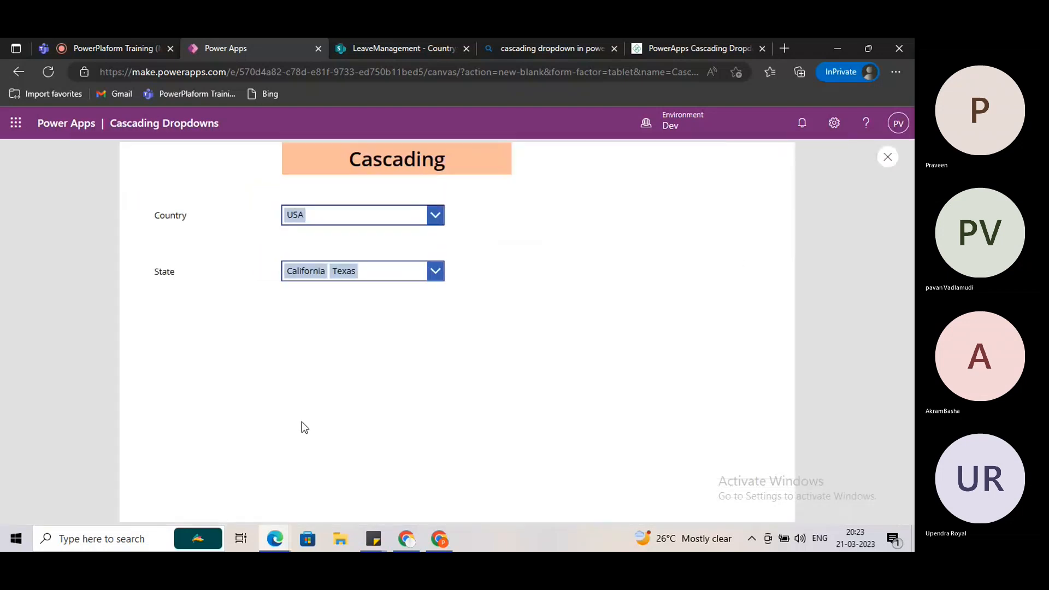
pyautogui.click(385, 273)
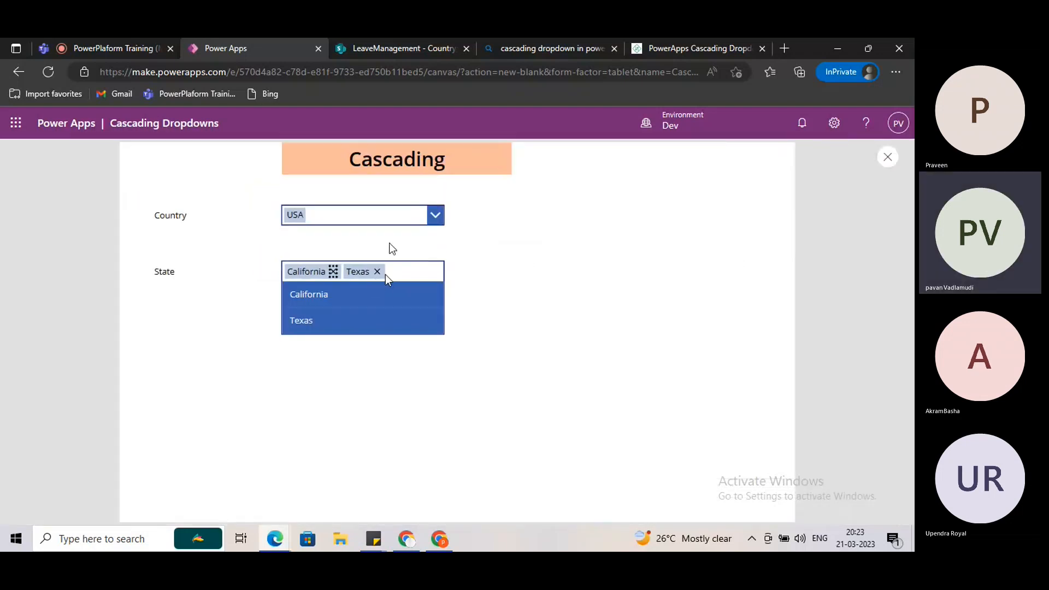
pyautogui.click(411, 219)
pyautogui.press('Escape')
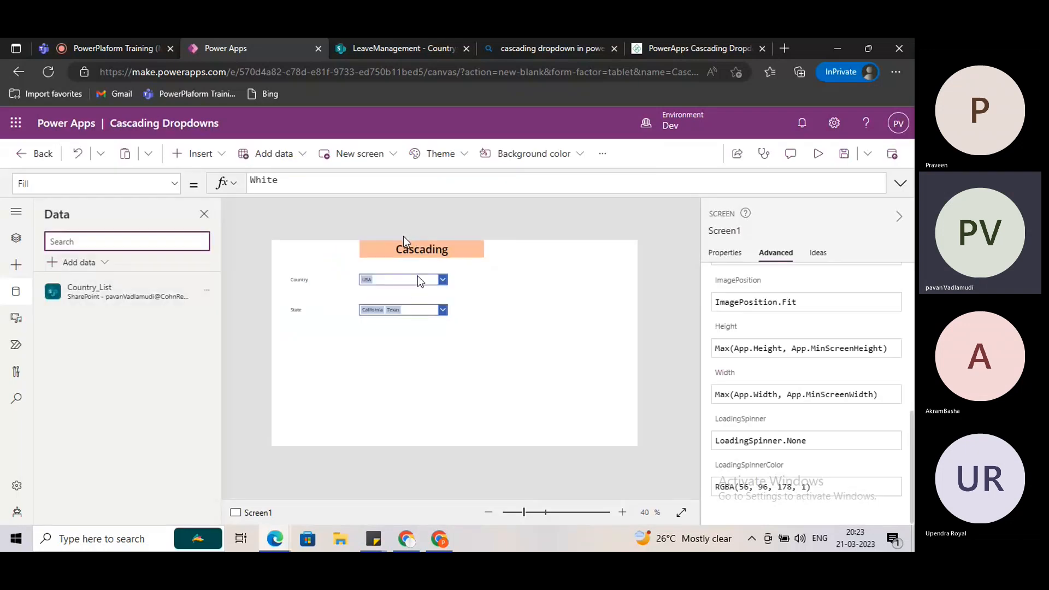
# - Turn off multiple selection for both the Country and State combo boxes
pyautogui.click(416, 280)
pyautogui.click(726, 254)
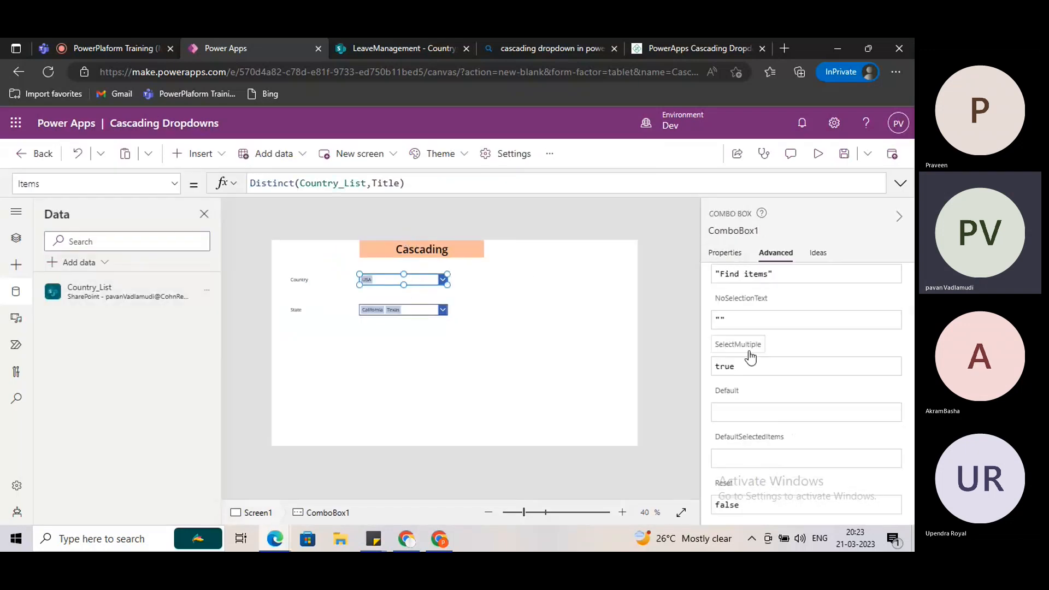
pyautogui.scroll(-3, 800, 369)
pyautogui.scroll(-6, 801, 369)
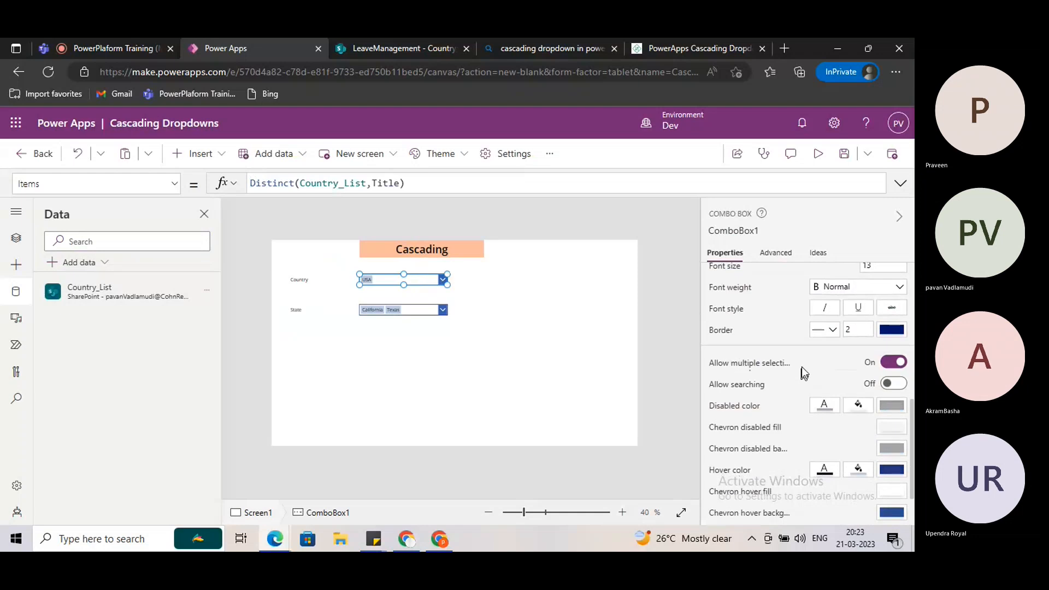
pyautogui.scroll(1, 803, 366)
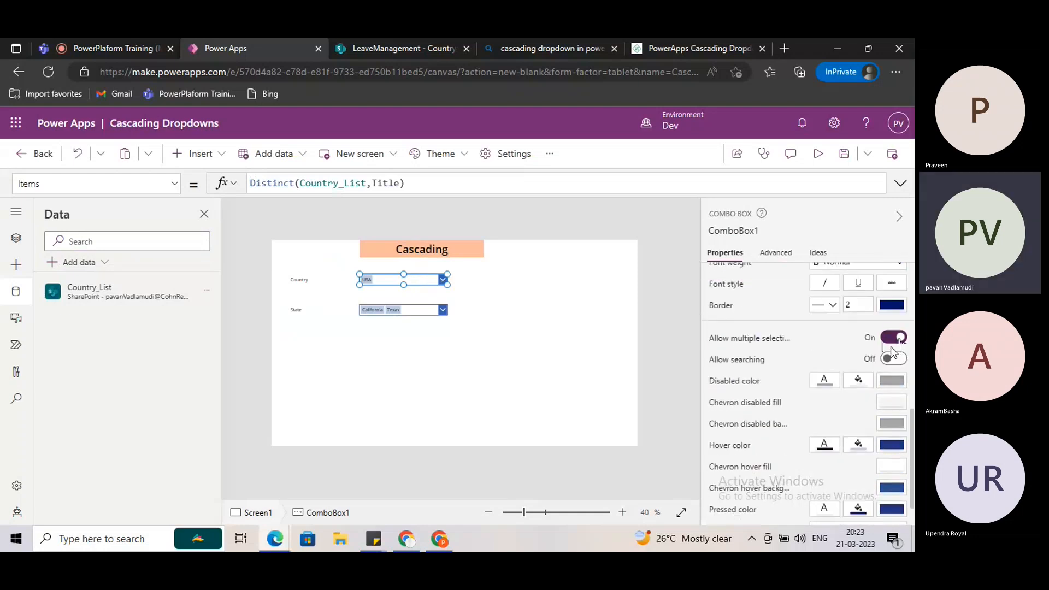
pyautogui.click(890, 342)
pyautogui.click(415, 308)
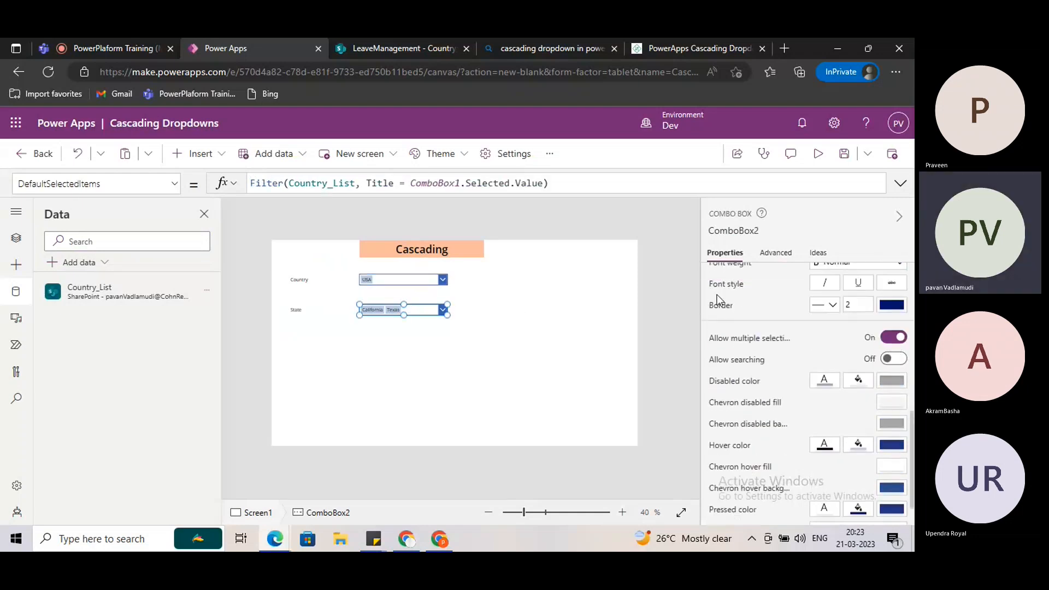
pyautogui.click(893, 337)
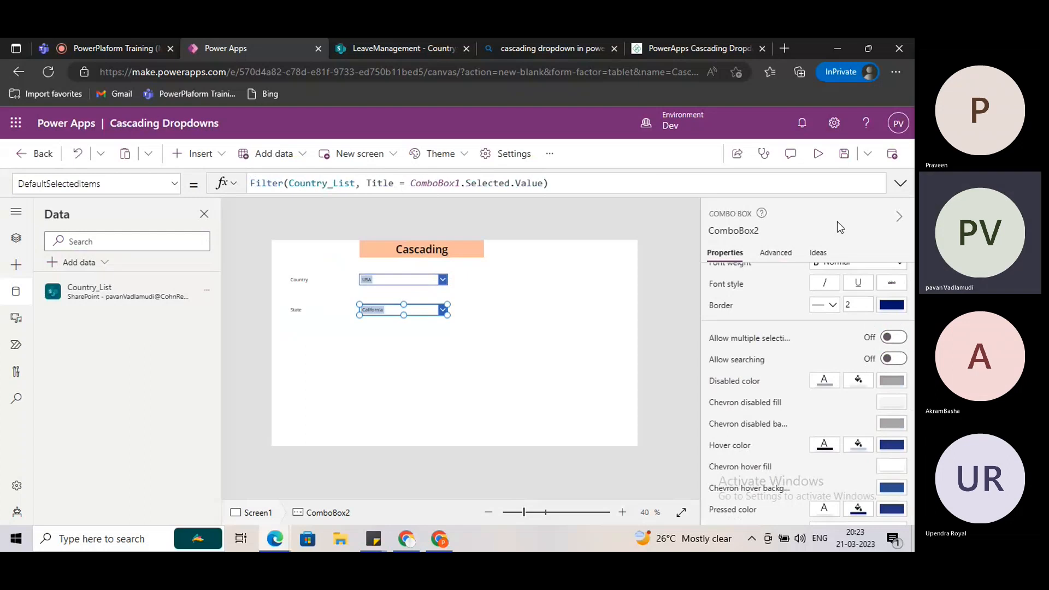
# - Preview the app and check the State combo box's default selection and choices for USA
pyautogui.click(818, 153)
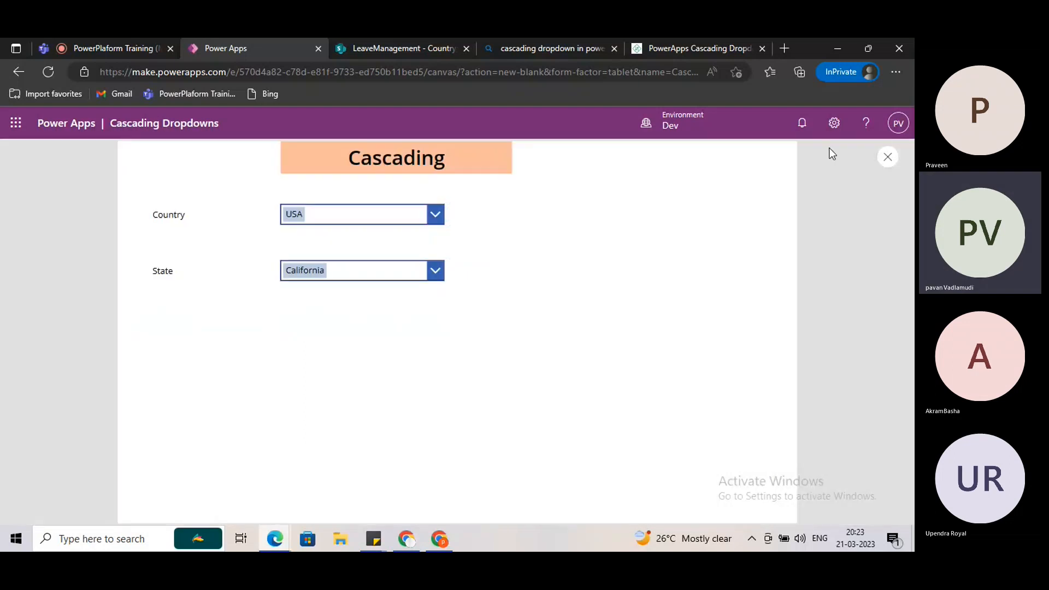
pyautogui.click(370, 275)
pyautogui.click(618, 309)
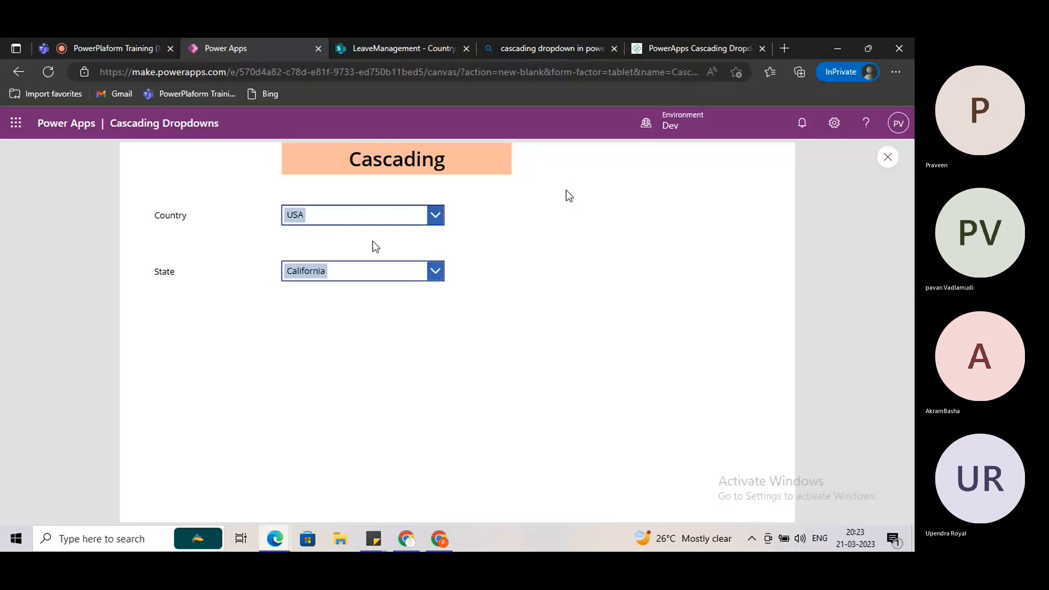
pyautogui.click(353, 274)
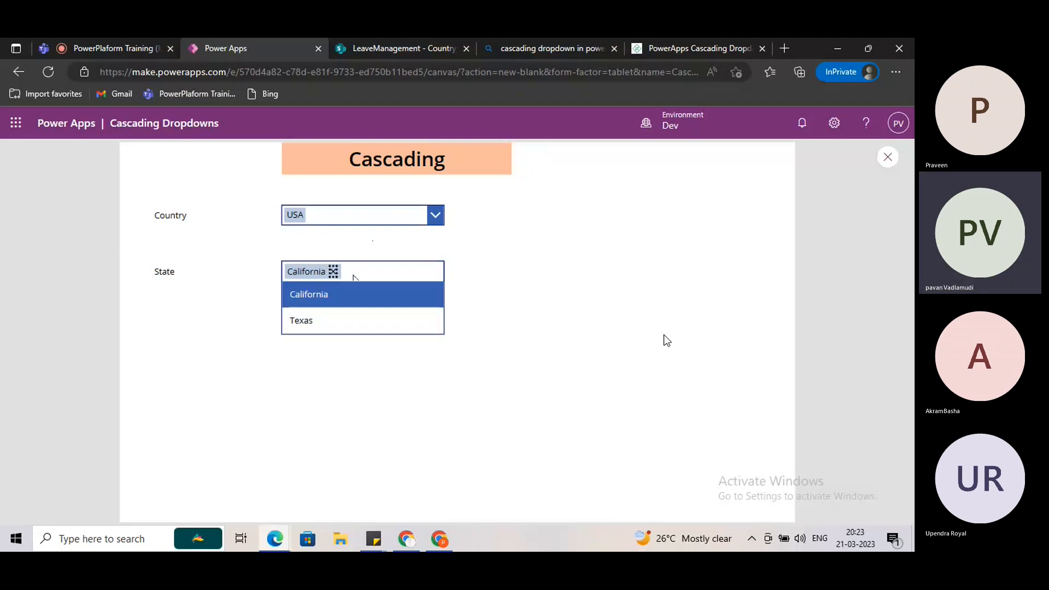
pyautogui.click(375, 246)
# - Switch the country to UK, check the matching State choices, and exit the preview
pyautogui.click(370, 218)
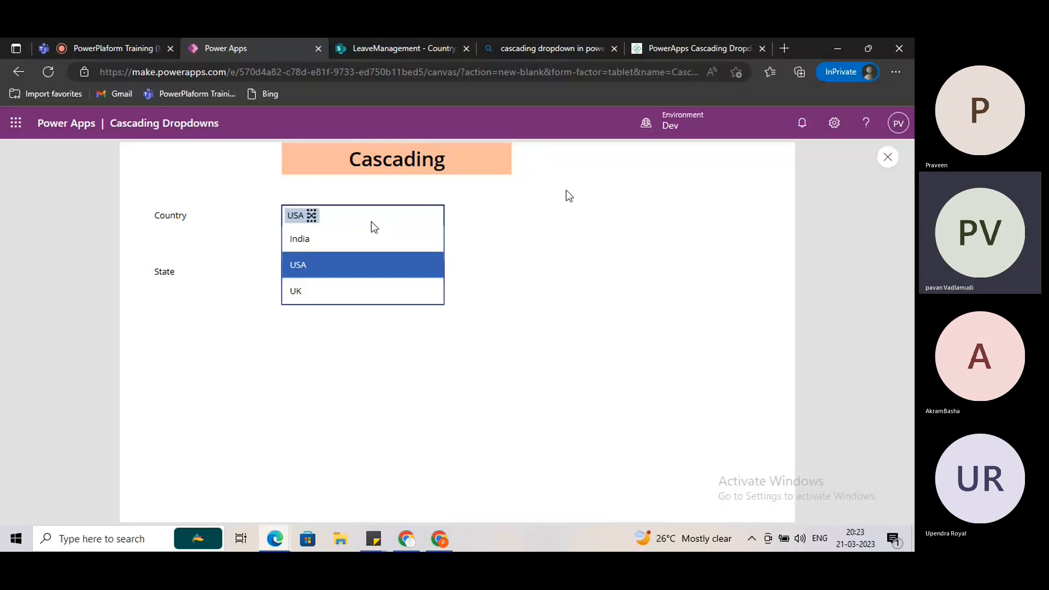
pyautogui.click(308, 298)
pyautogui.click(384, 271)
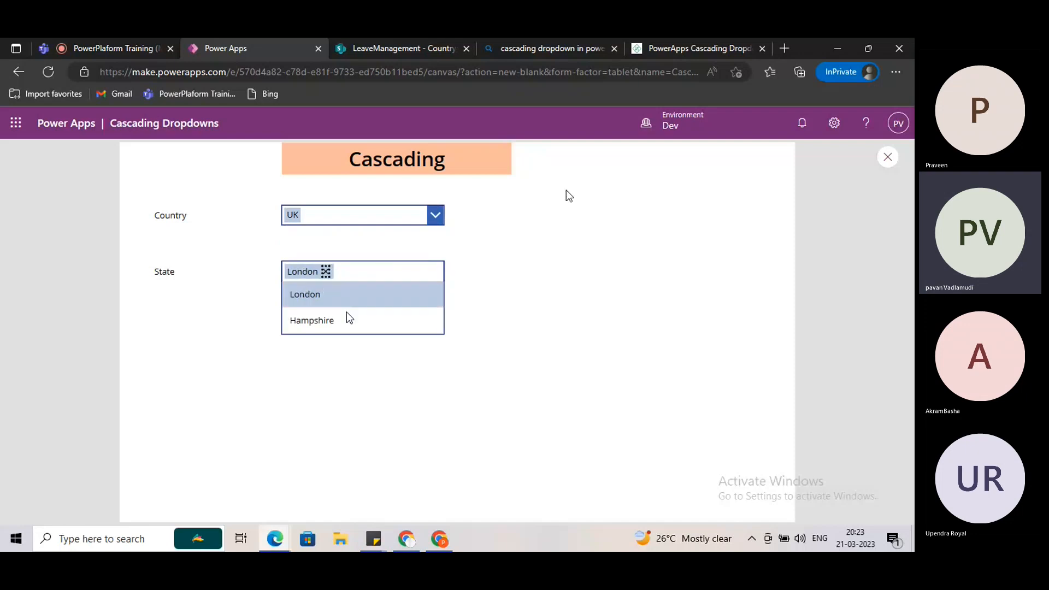
pyautogui.click(267, 320)
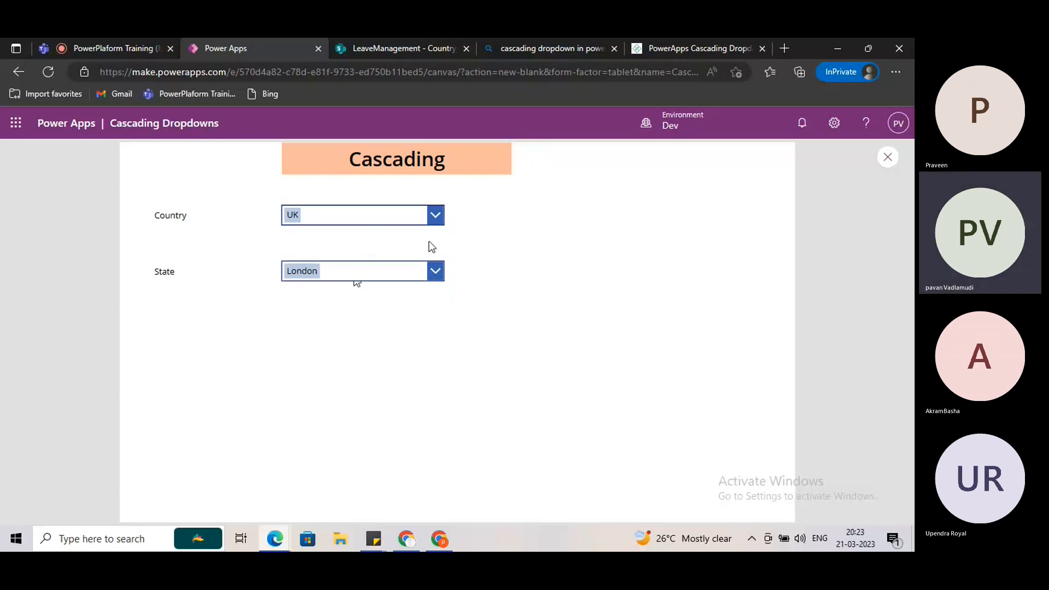
pyautogui.press('Escape')
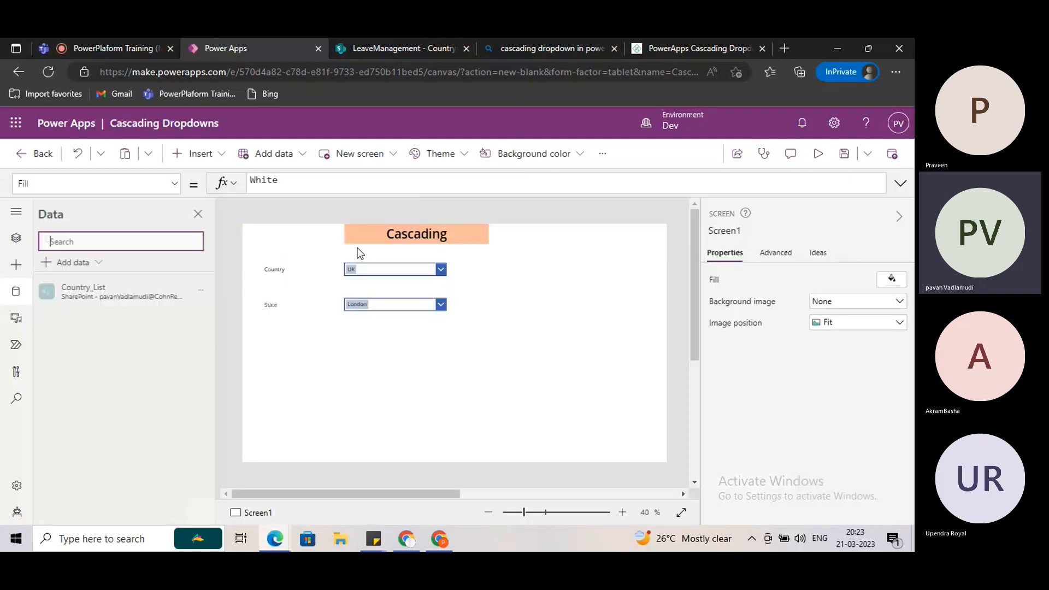
# - Review the Country and State combo box formulas against the Country_List columns in SharePoint, and return to Power Apps
pyautogui.click(404, 282)
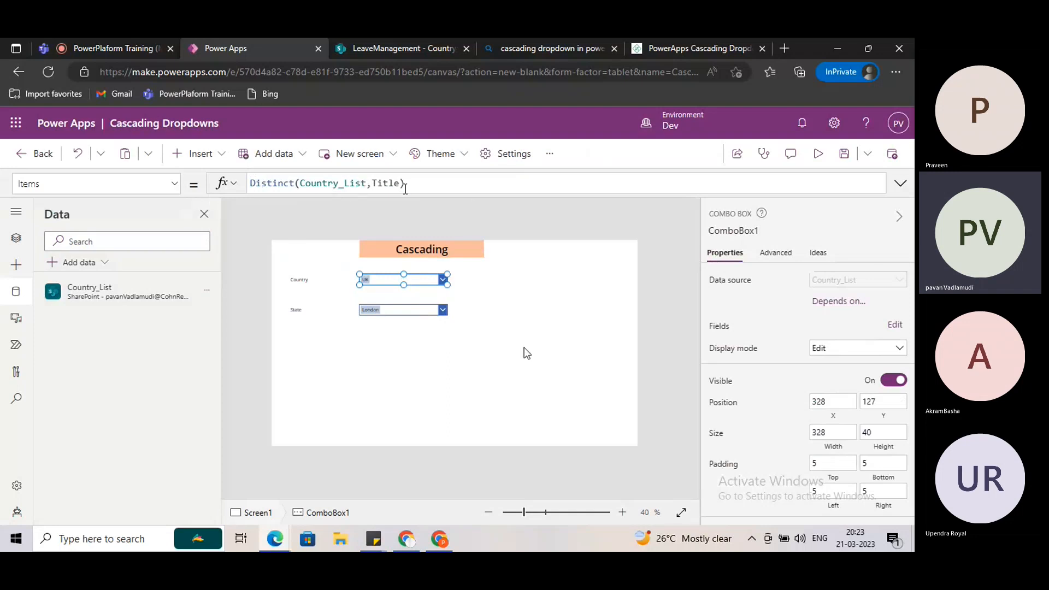
pyautogui.click(398, 310)
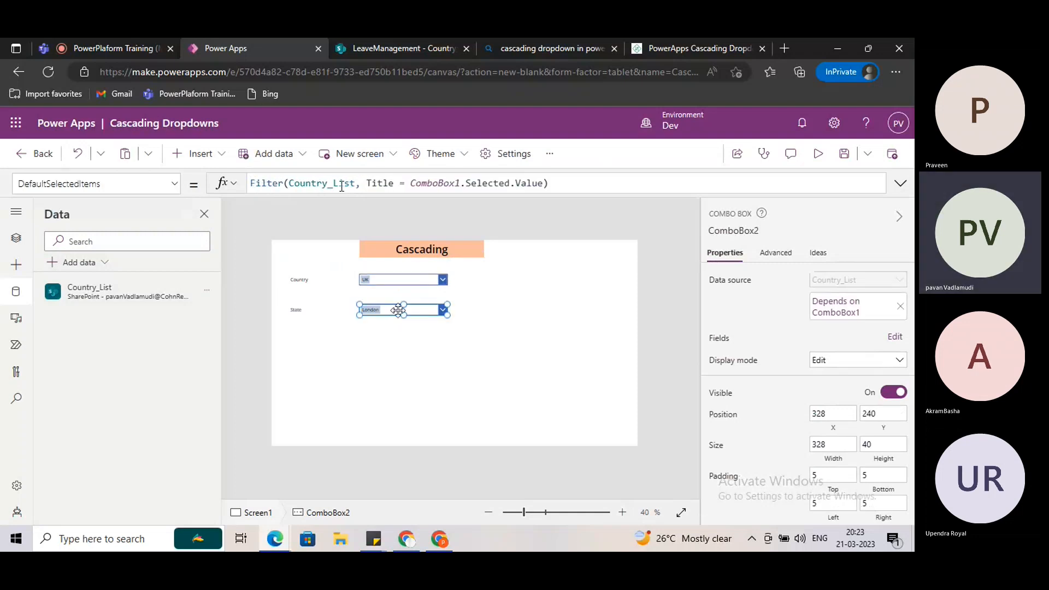
pyautogui.click(421, 51)
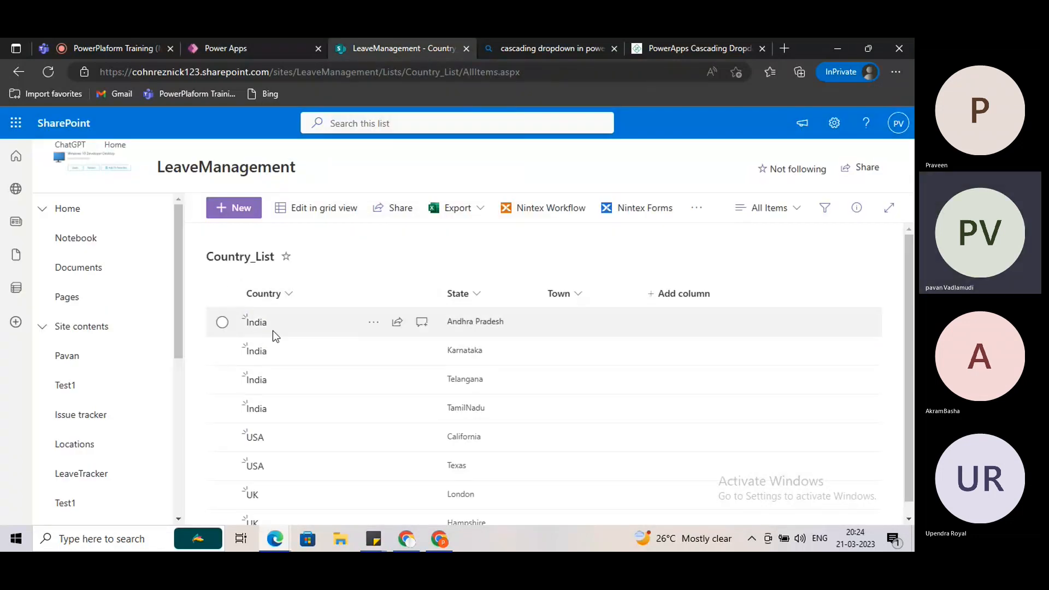
pyautogui.click(225, 43)
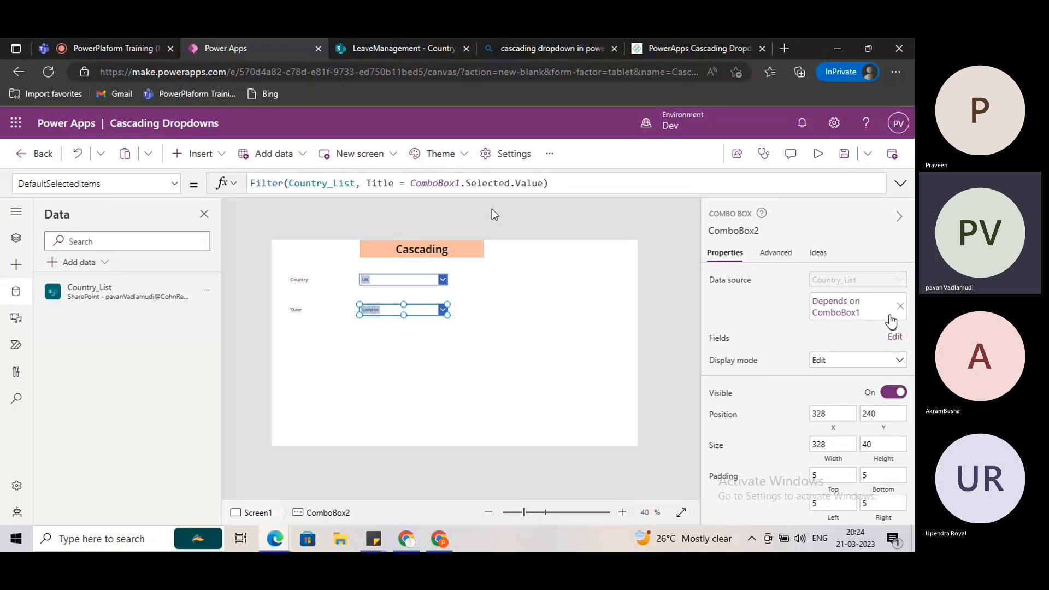
# - Review the State combo box's dependency on ComboBox1, reapply its Value-to-Title match, and inspect its advanced properties
pyautogui.click(873, 313)
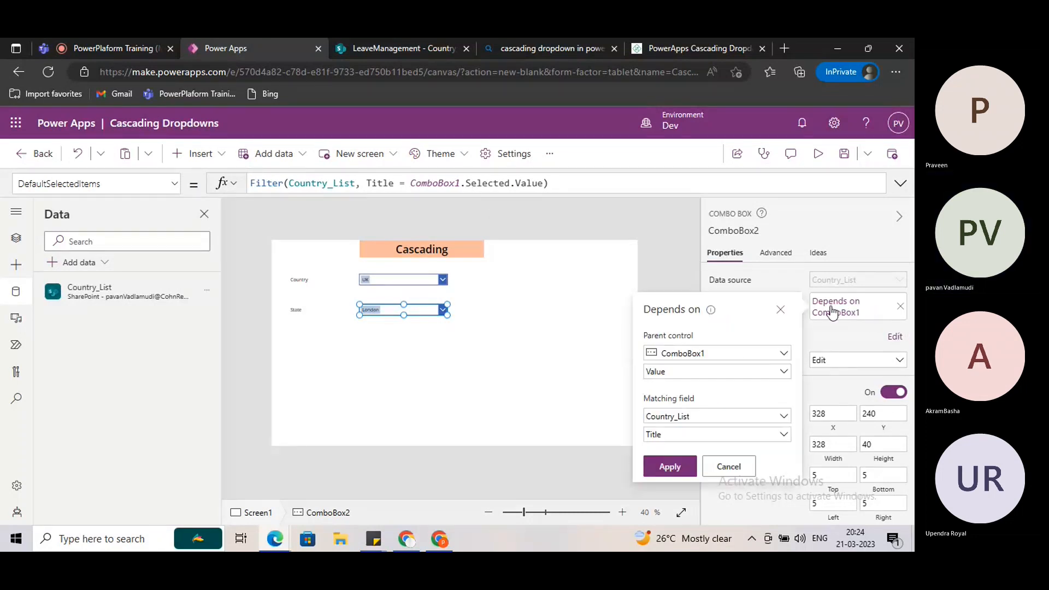
pyautogui.click(775, 284)
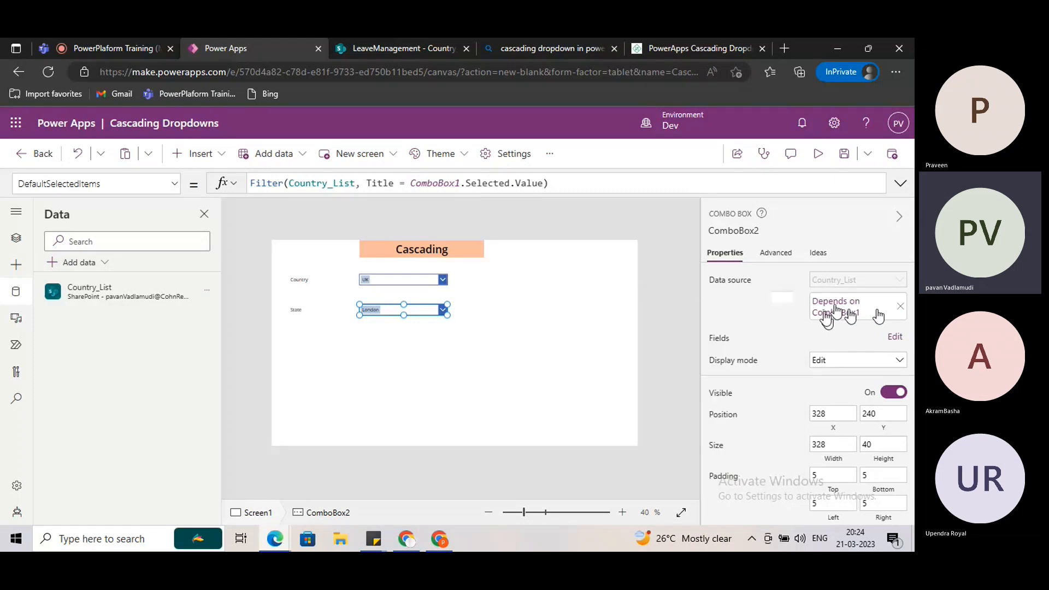
pyautogui.click(831, 308)
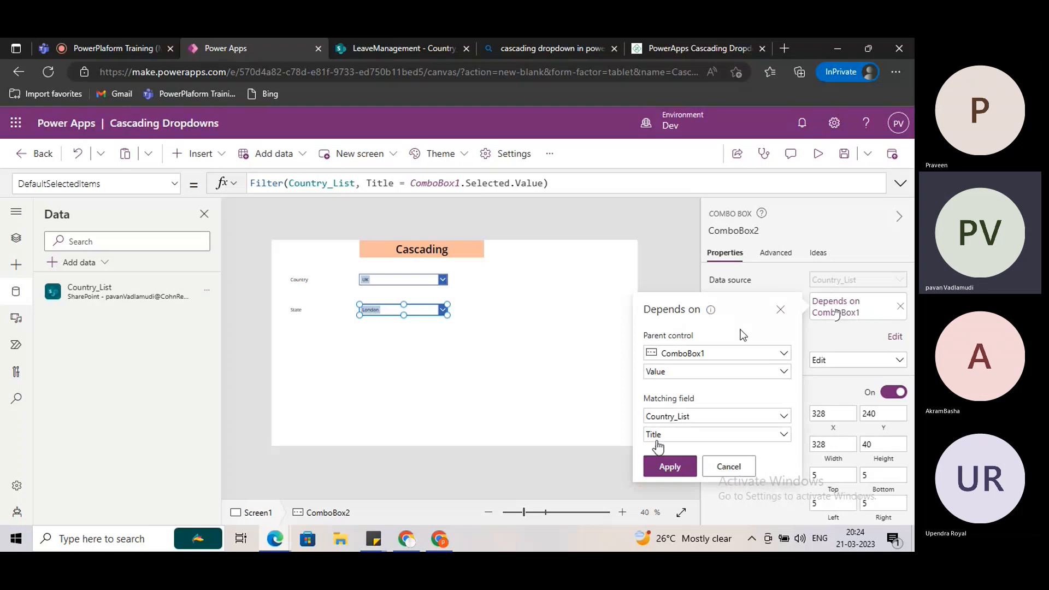
pyautogui.click(684, 466)
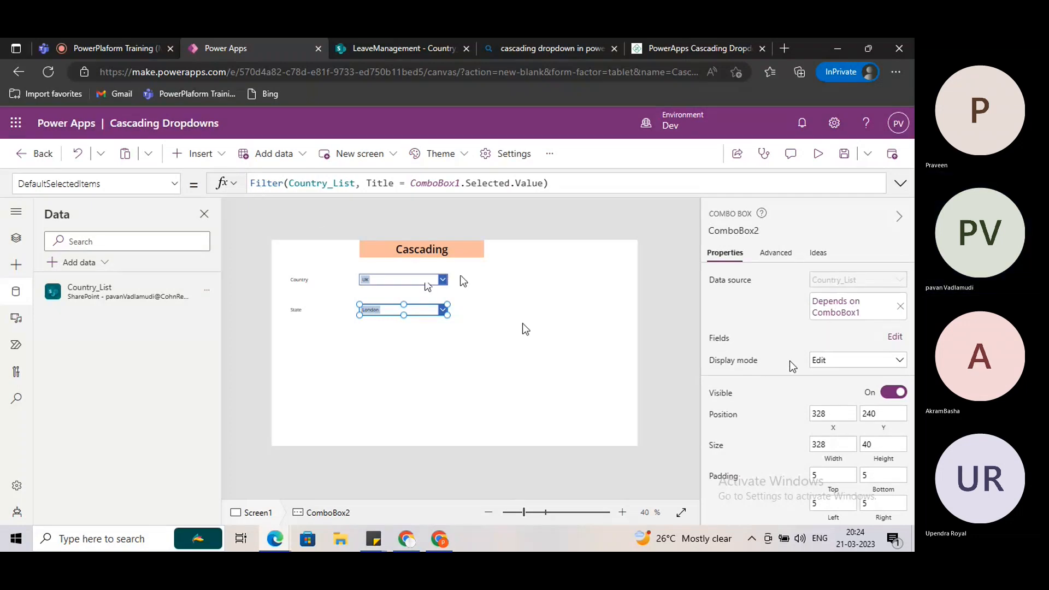
pyautogui.click(777, 261)
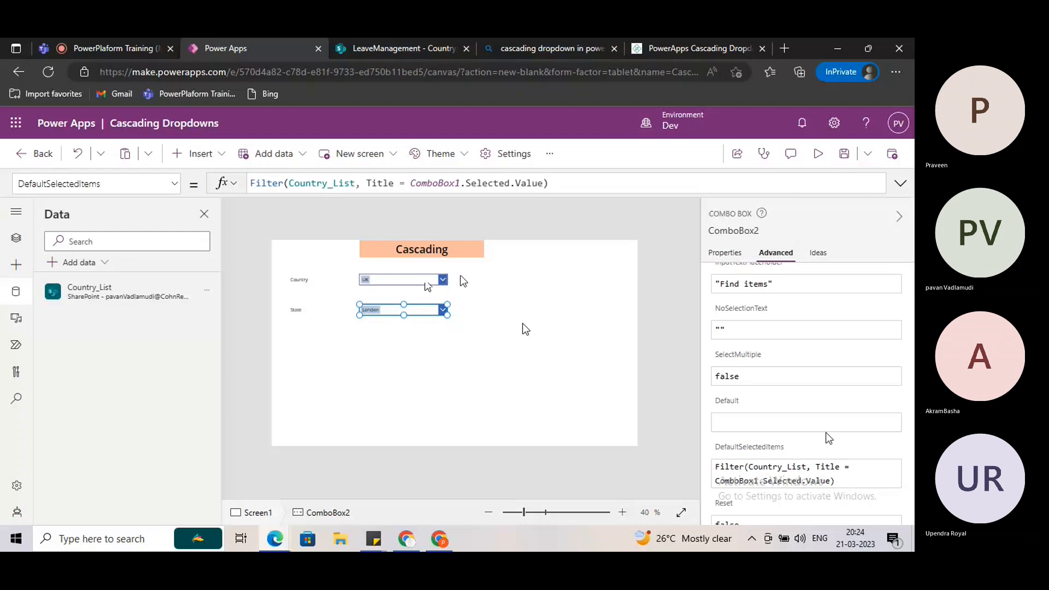
pyautogui.scroll(-5, 825, 432)
pyautogui.scroll(-2, 825, 426)
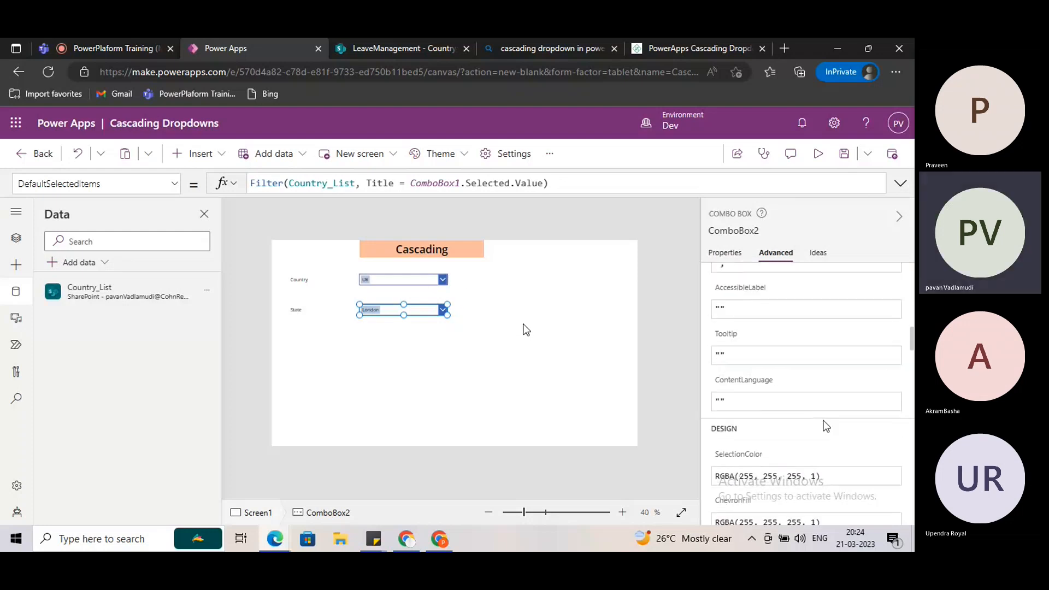
# - Preview the app, switch the country to India, and check the matching State default and choices
pyautogui.click(817, 156)
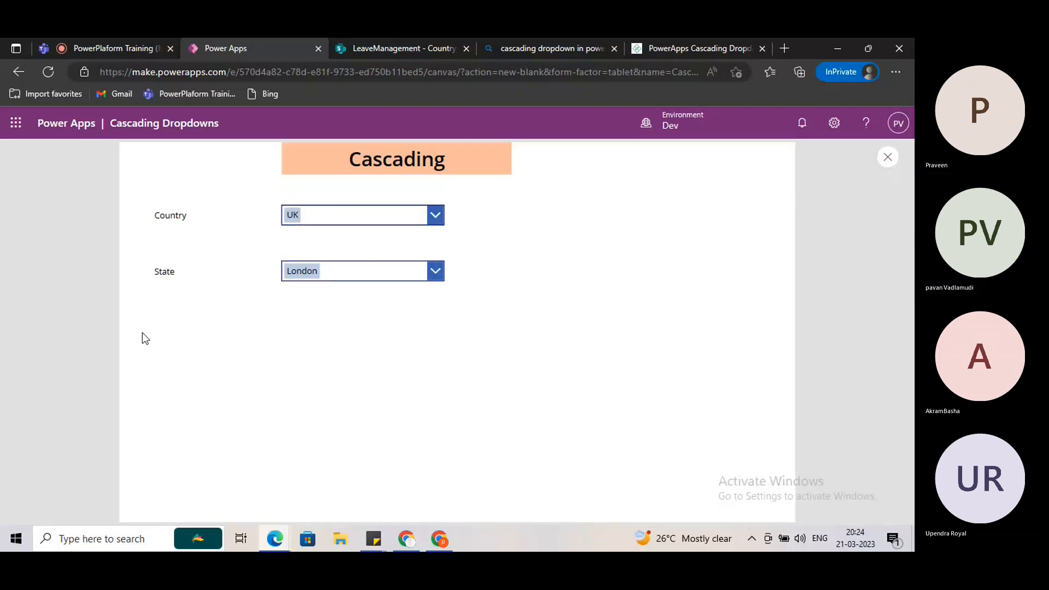
pyautogui.click(324, 218)
pyautogui.click(317, 235)
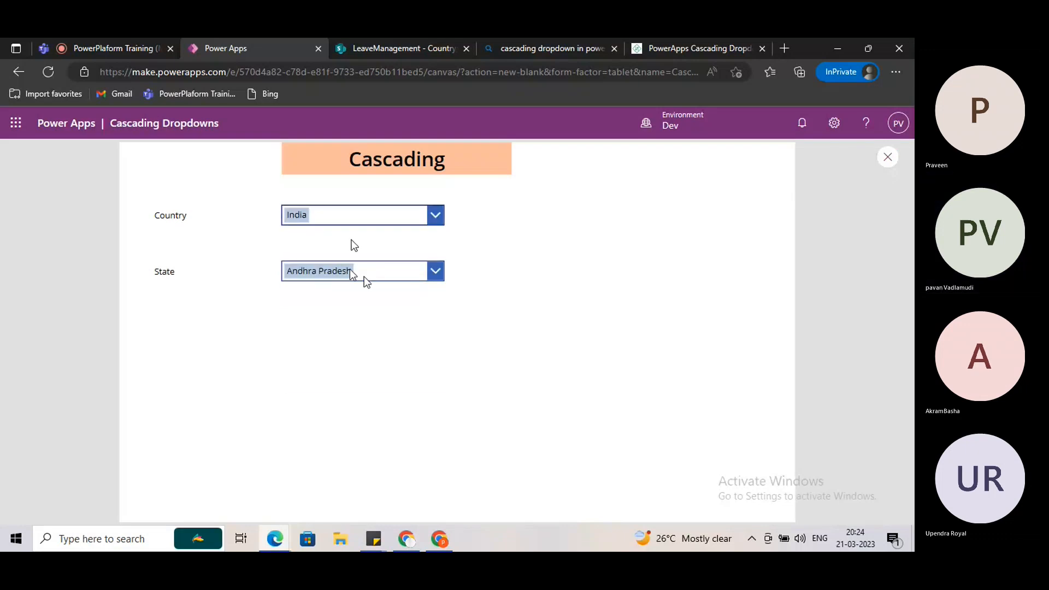
pyautogui.click(350, 271)
pyautogui.click(355, 289)
pyautogui.click(360, 271)
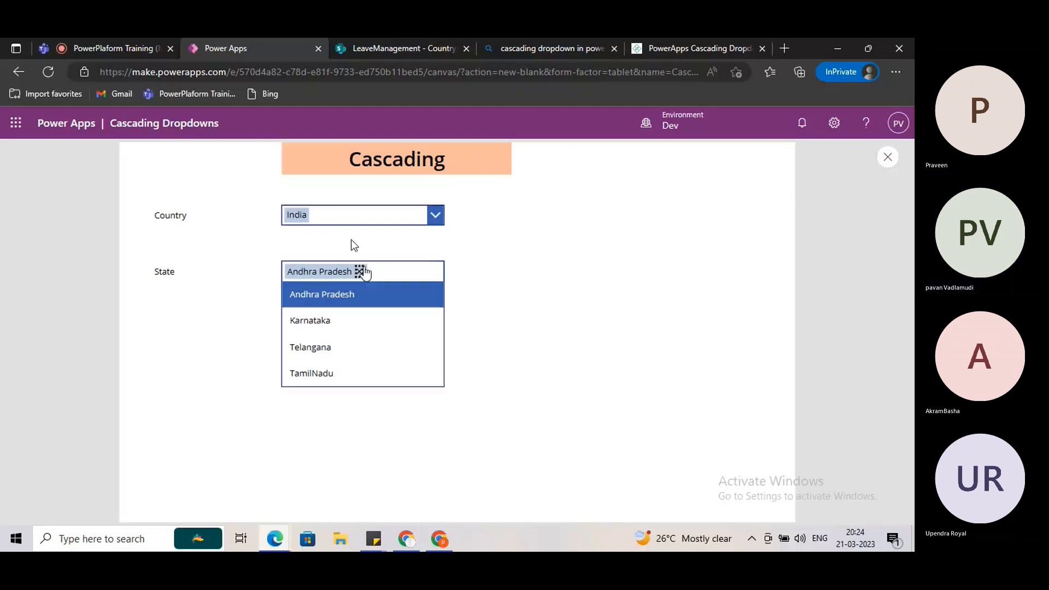
pyautogui.click(246, 267)
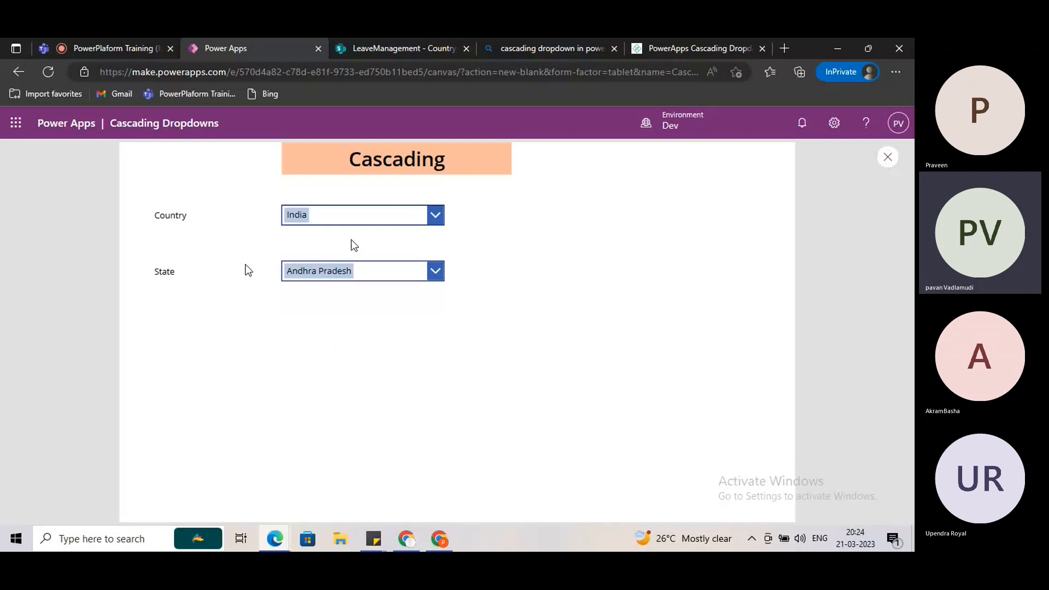
# - Compare the Country combo box's choices in the preview with the Country column of Country_List in SharePoint
pyautogui.click(397, 49)
pyautogui.scroll(-1, 316, 366)
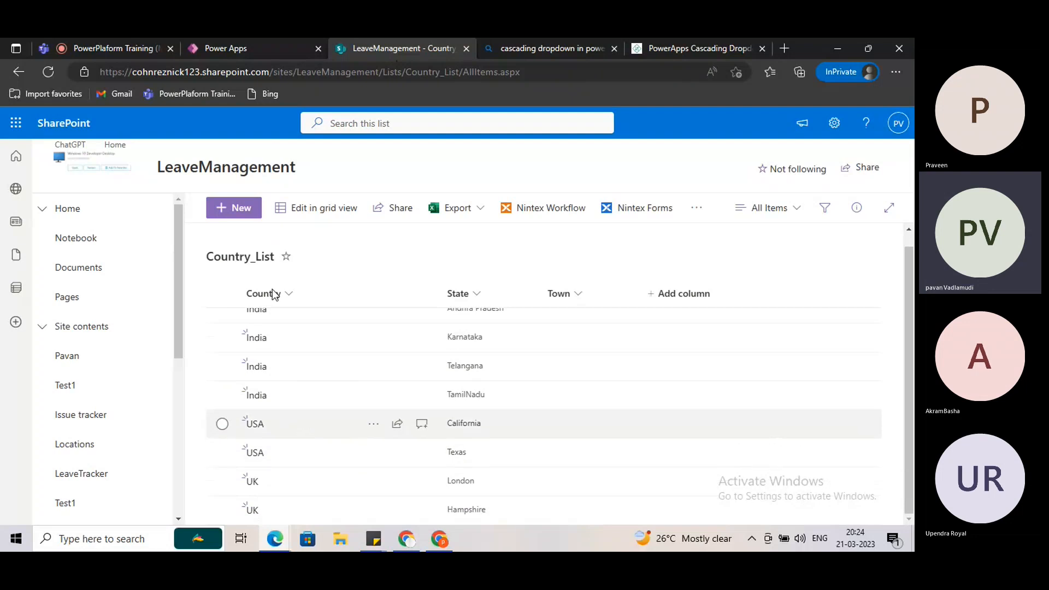
pyautogui.click(222, 48)
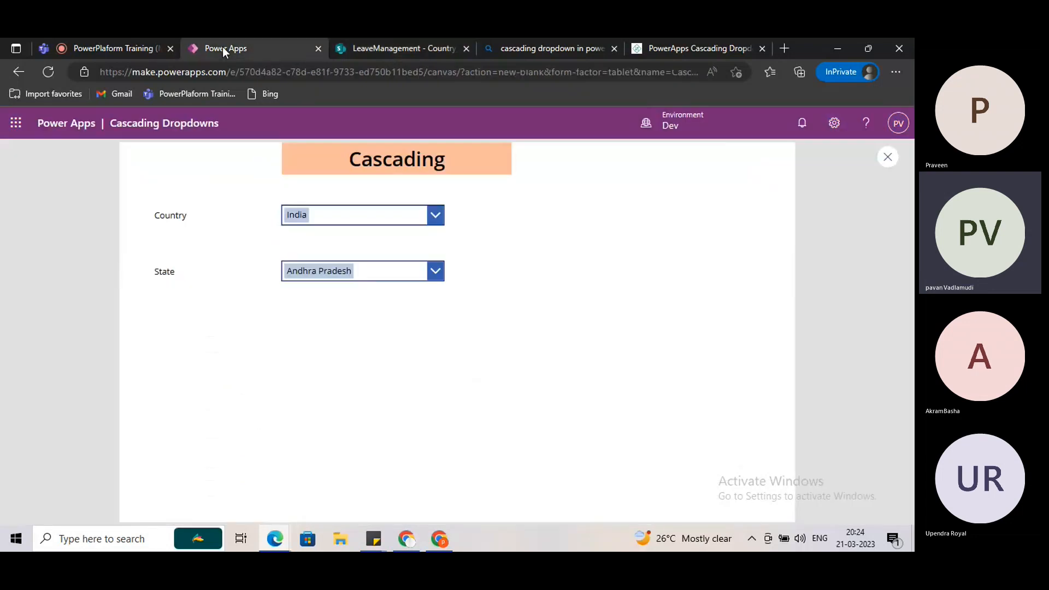
pyautogui.click(367, 214)
pyautogui.click(257, 215)
pyautogui.click(322, 213)
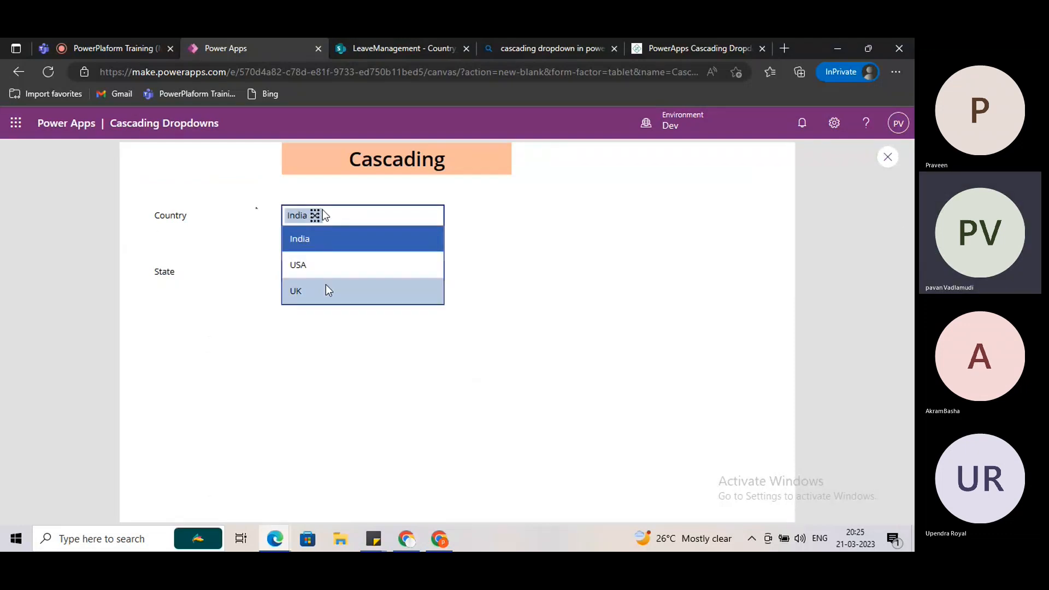
pyautogui.click(260, 240)
pyautogui.click(335, 216)
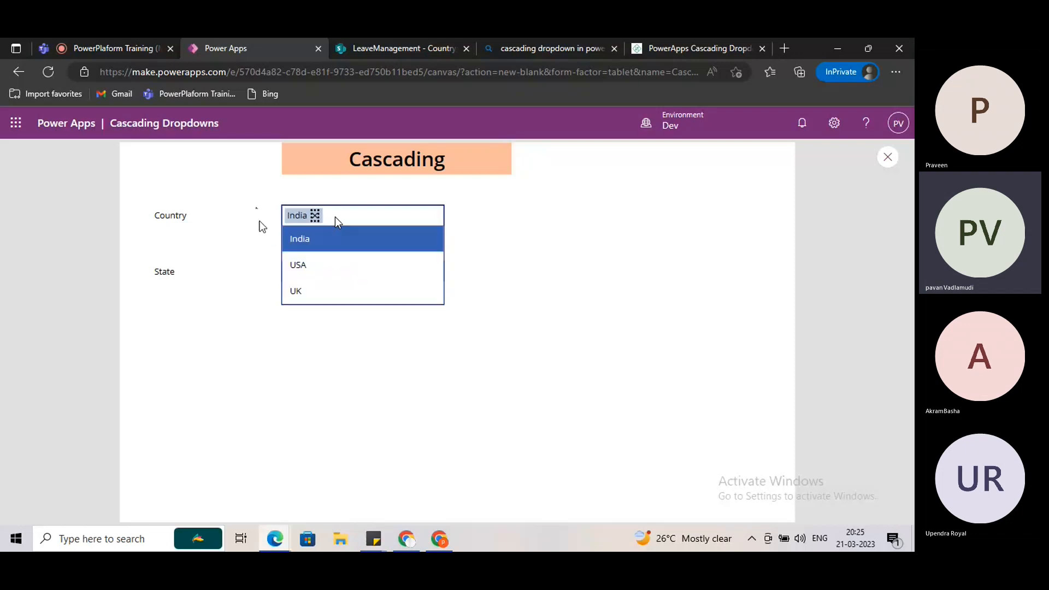
pyautogui.click(243, 226)
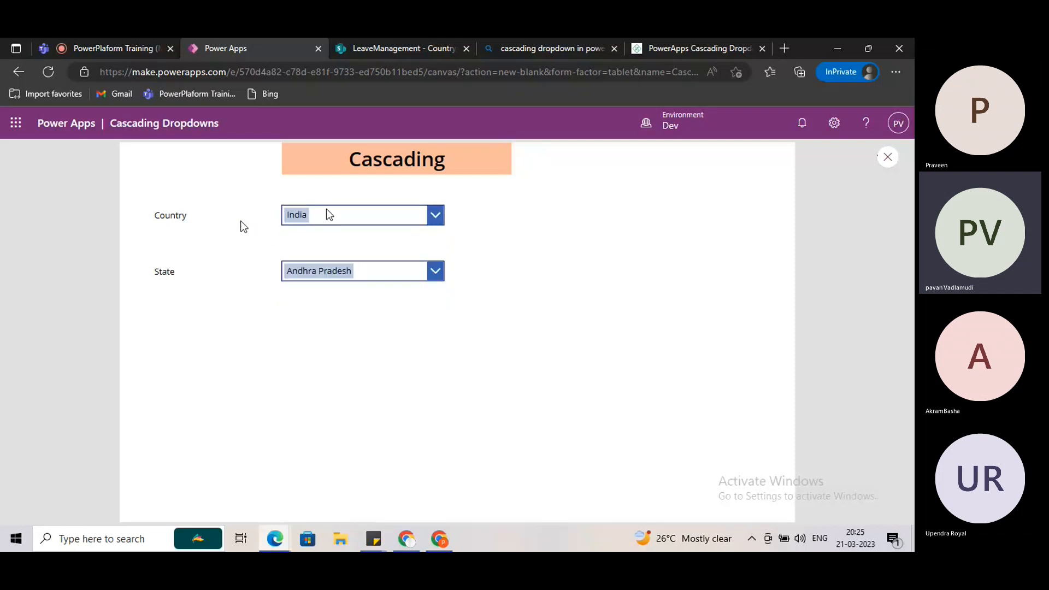
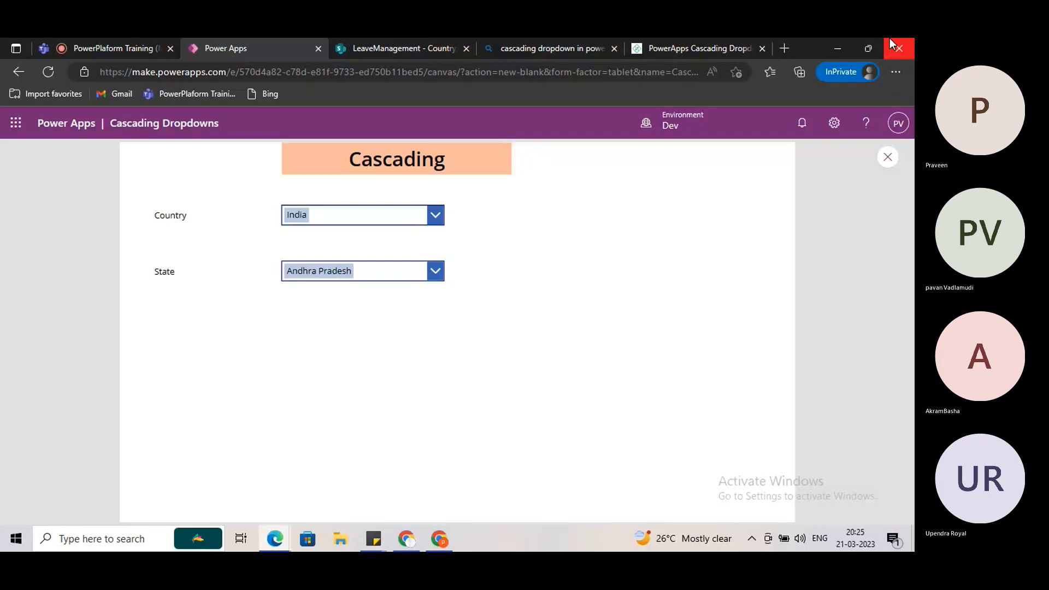
# - Switch to the Teams meeting, dismiss the recording notice, and return to the Power Apps preview
pyautogui.click(113, 51)
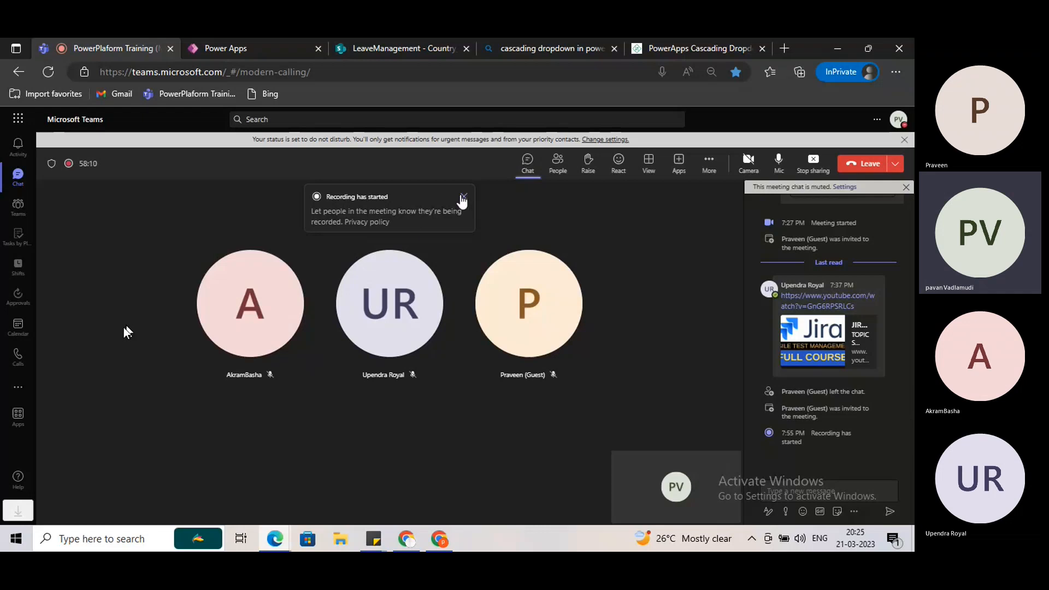
pyautogui.click(464, 196)
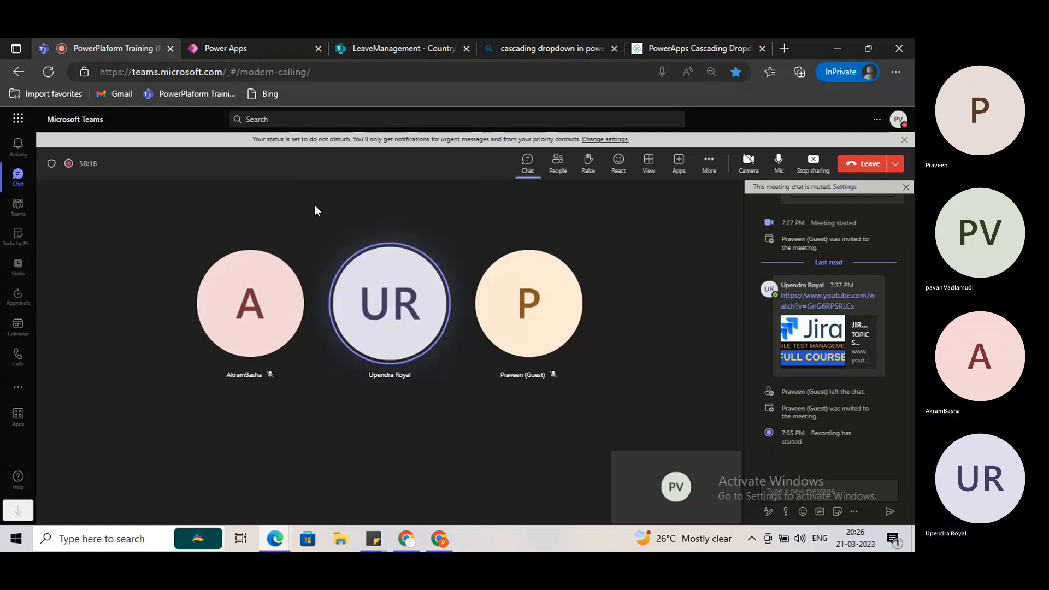
pyautogui.click(256, 49)
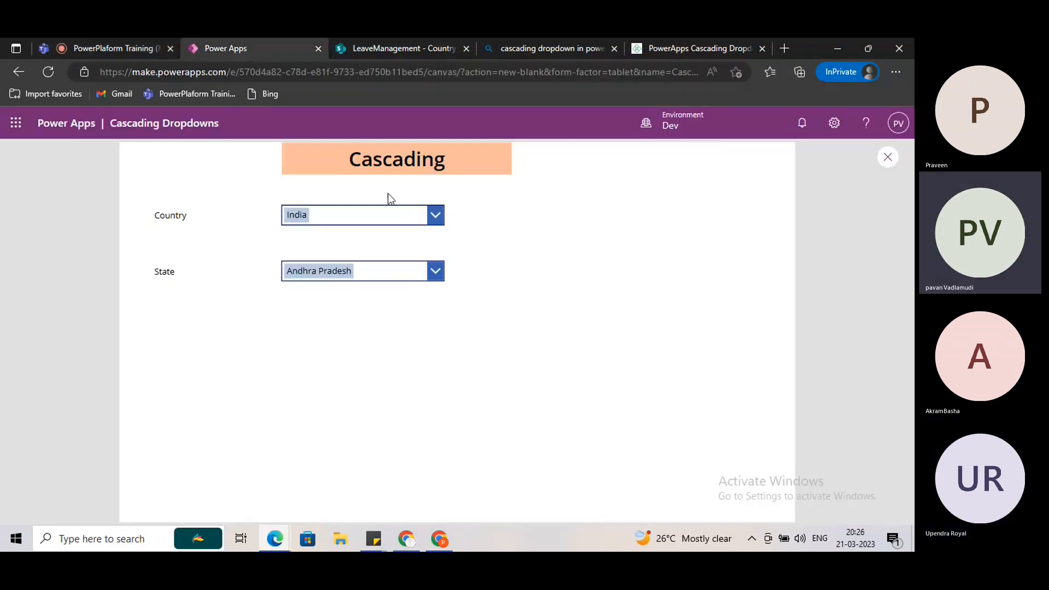
# - Examine the Country combo box's choices in the preview, checking the Teams meeting in between
pyautogui.click(352, 213)
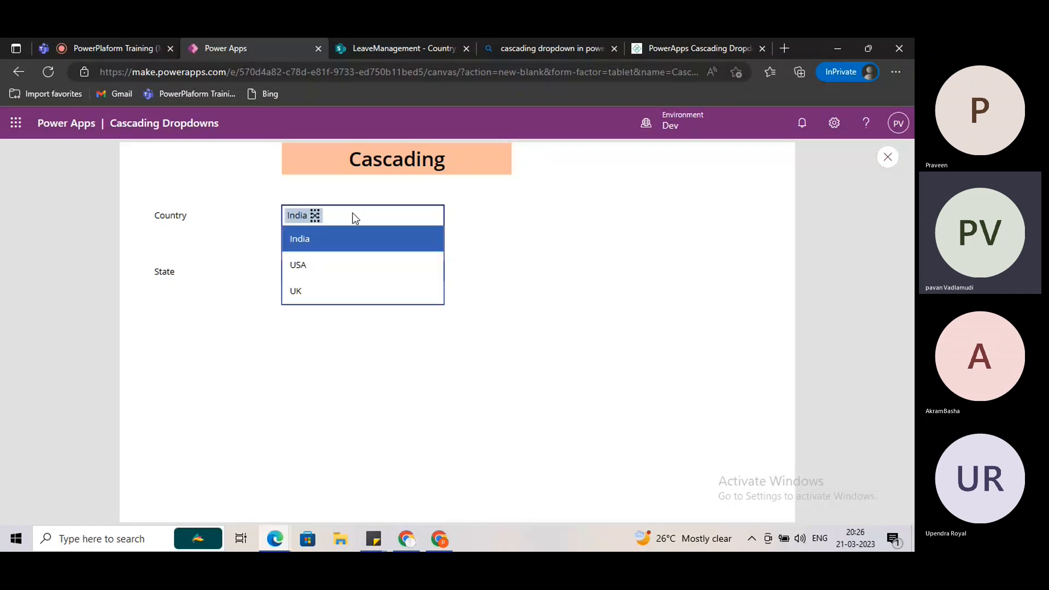
pyautogui.click(353, 215)
pyautogui.click(334, 215)
pyautogui.click(269, 201)
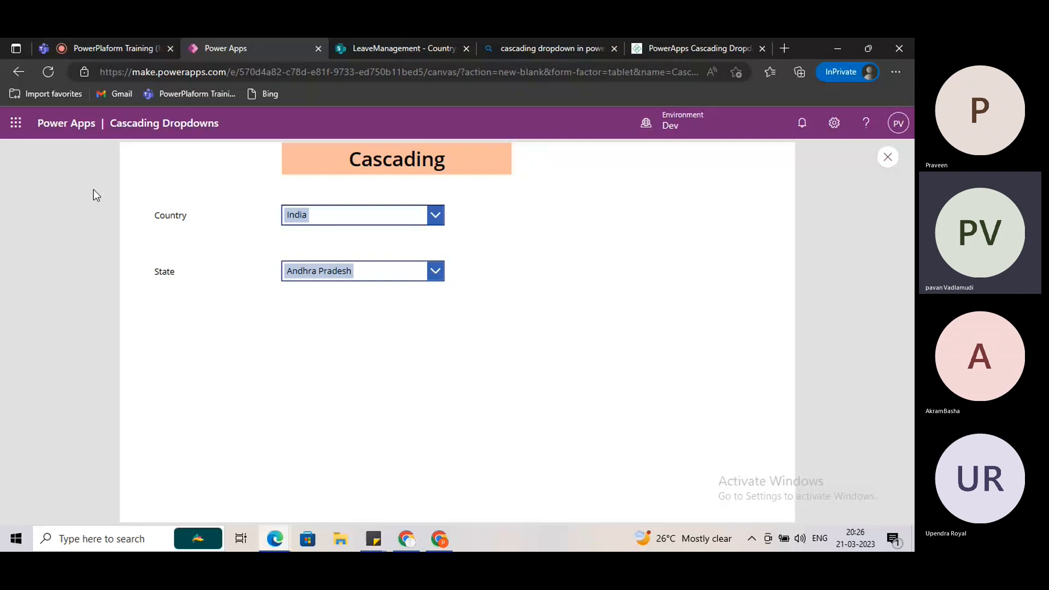
pyautogui.click(140, 49)
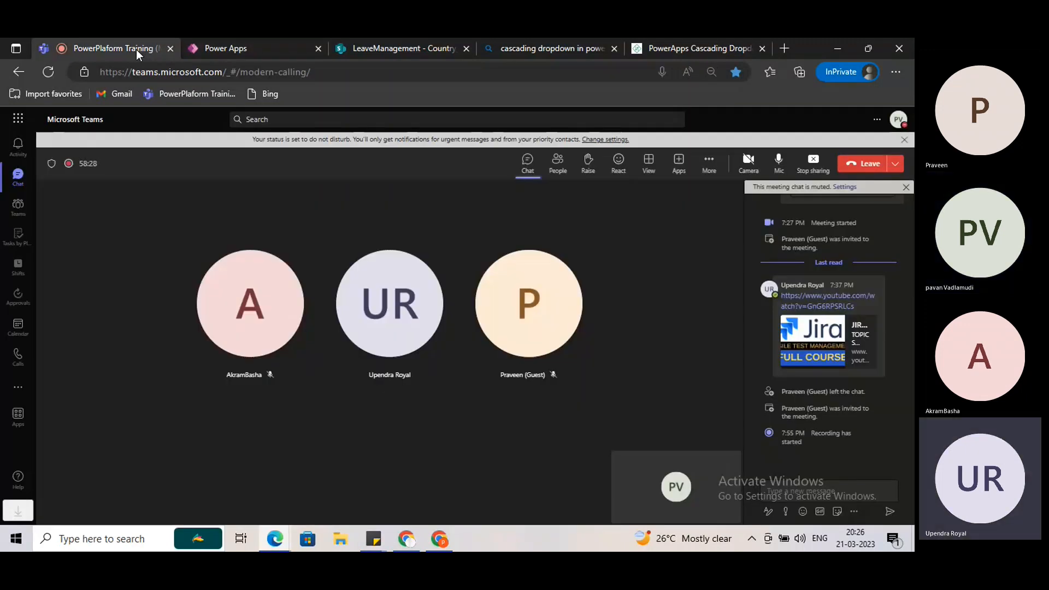
pyautogui.click(215, 48)
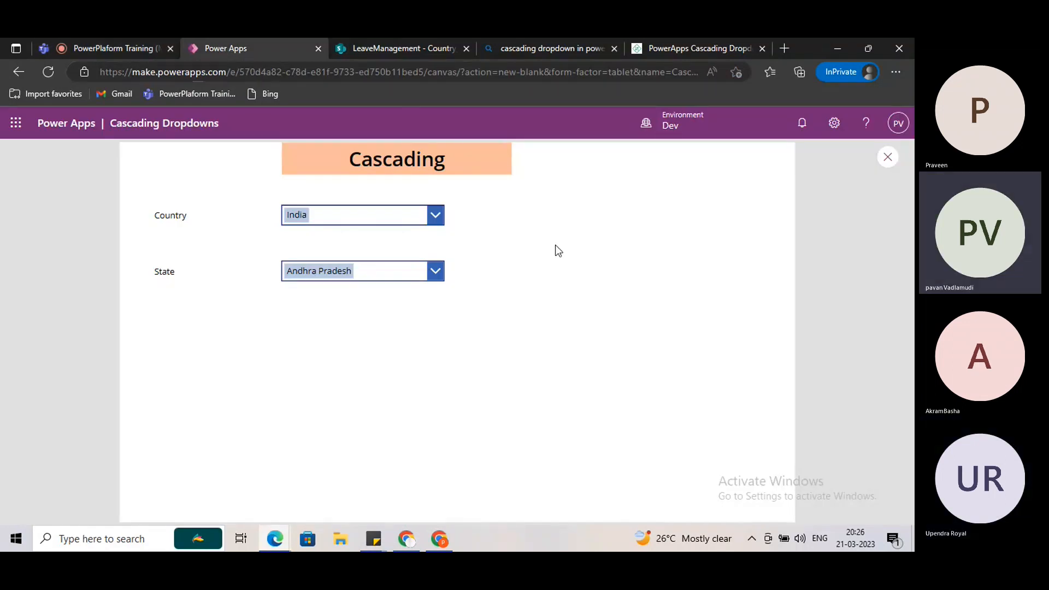
pyautogui.click(131, 54)
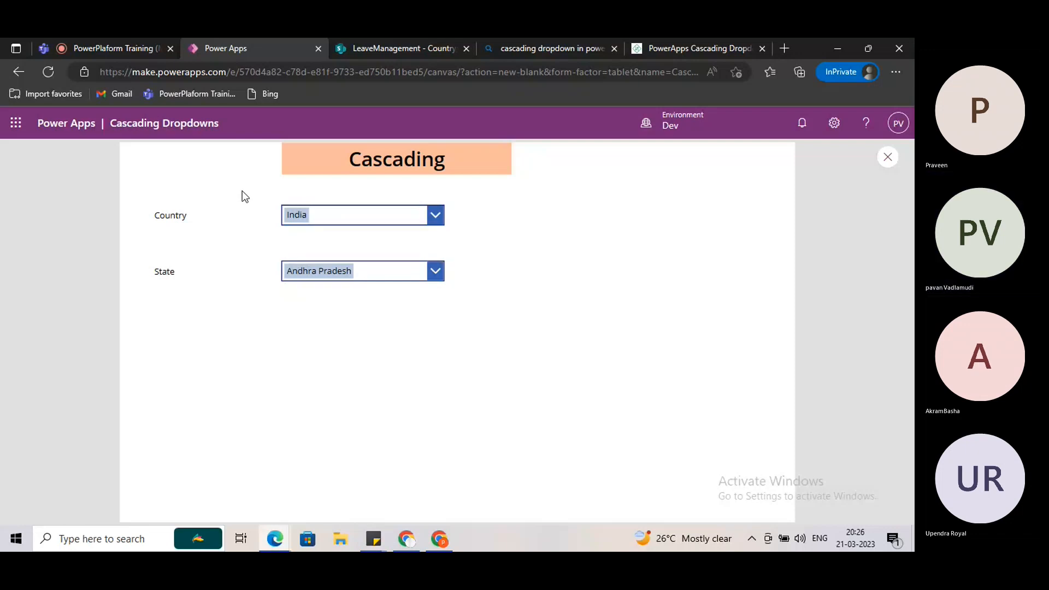
pyautogui.click(331, 219)
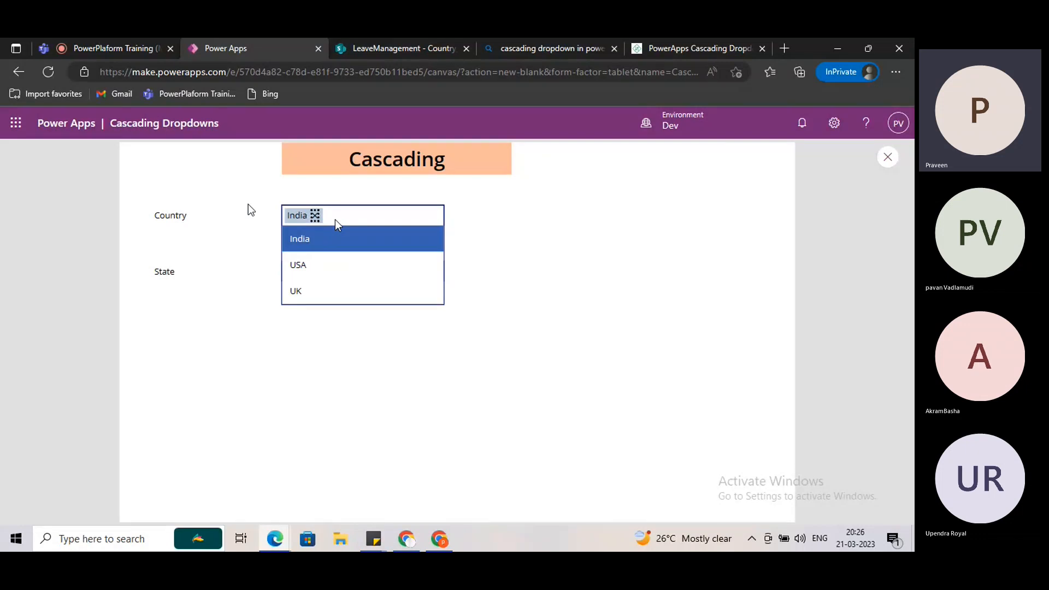
pyautogui.click(296, 221)
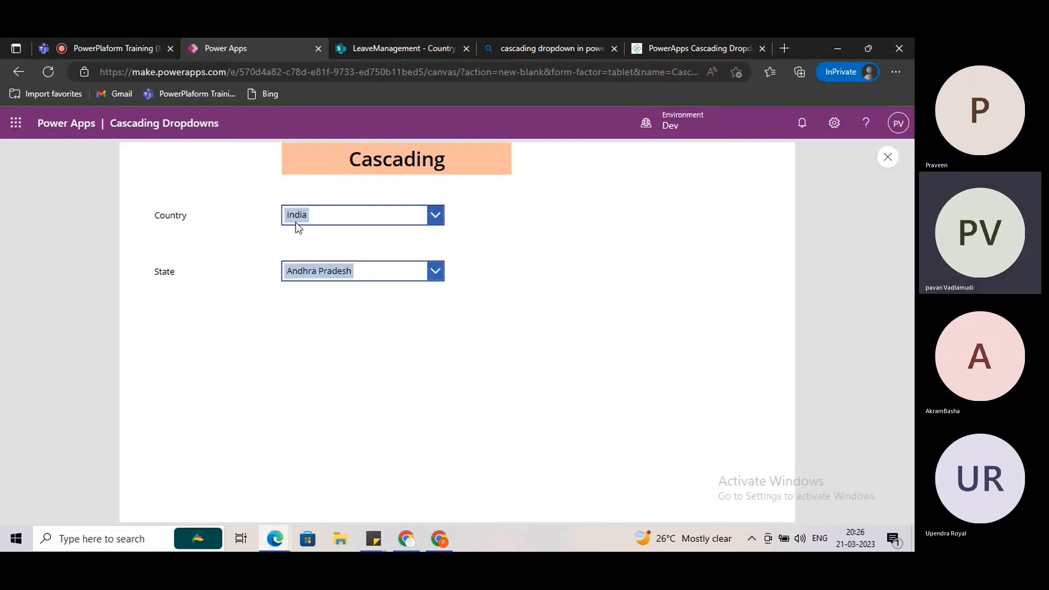
pyautogui.click(332, 216)
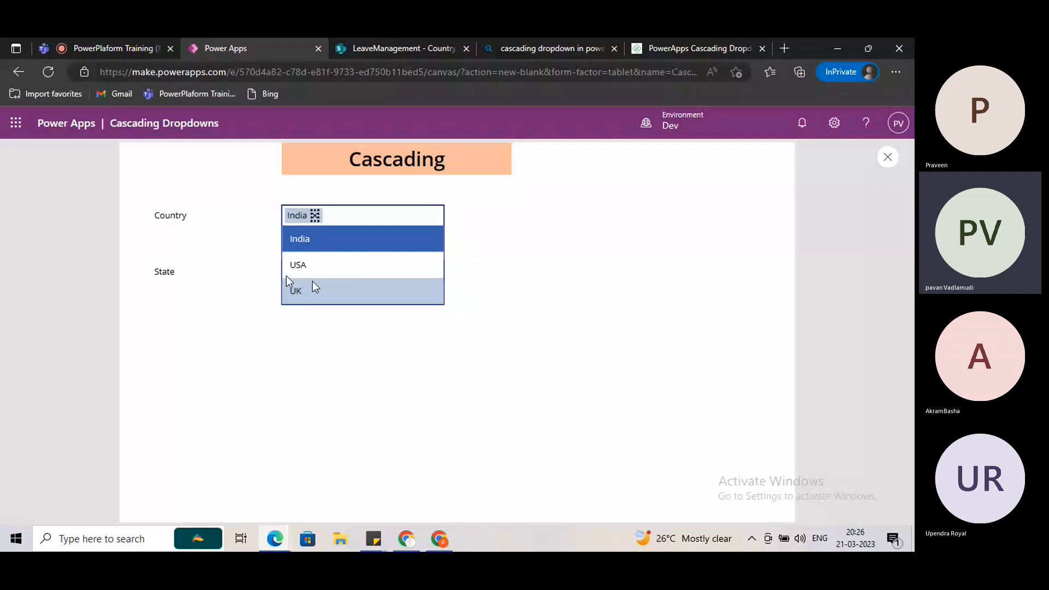
pyautogui.click(251, 225)
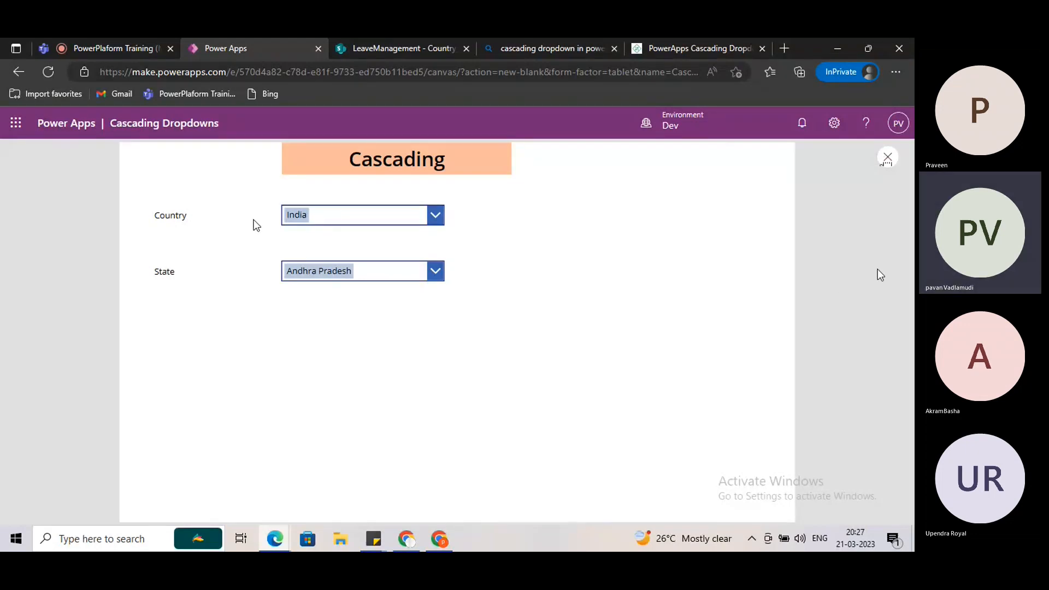
# - Exit and rerun the app preview to recheck the Country choices, and return to the editor
pyautogui.click(888, 158)
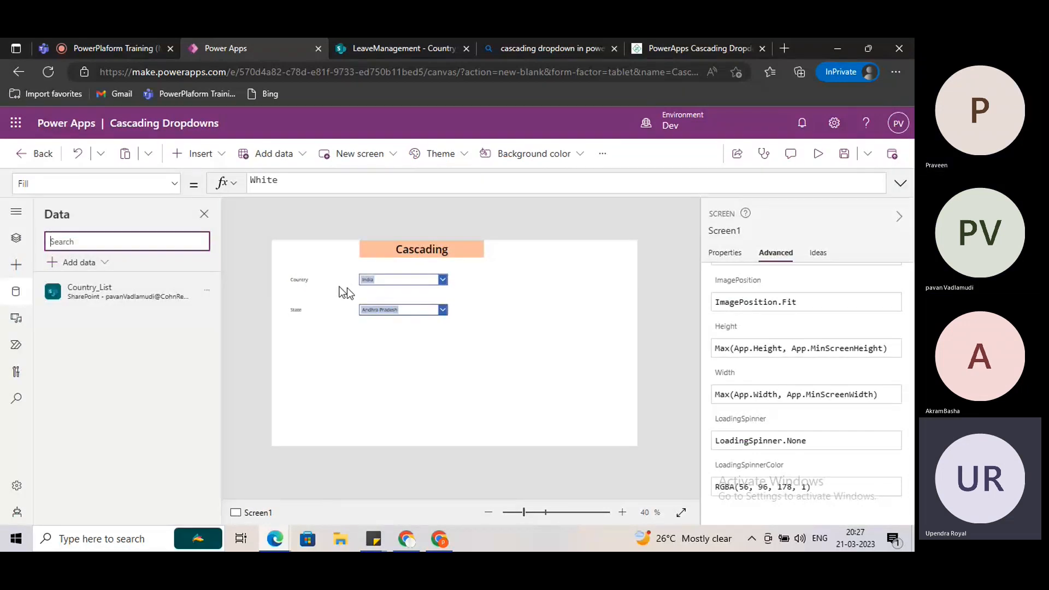
pyautogui.click(816, 155)
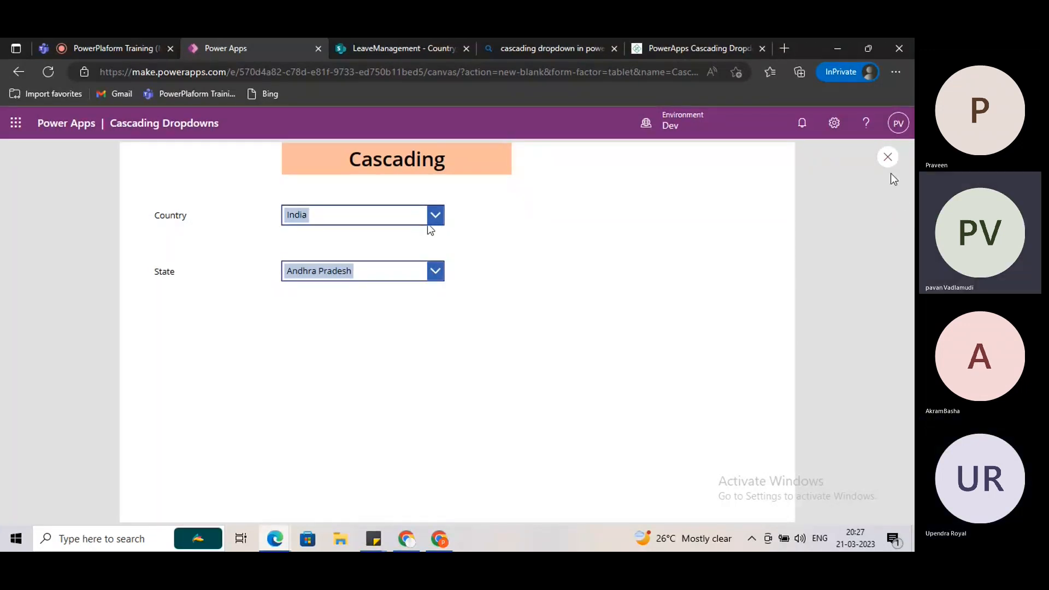
pyautogui.click(436, 216)
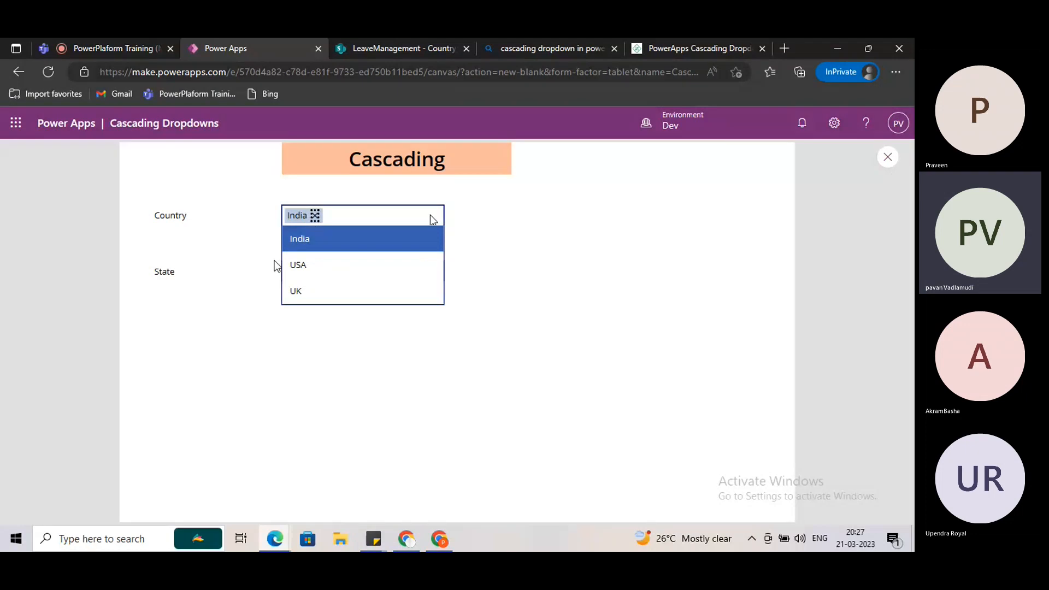
pyautogui.click(888, 159)
pyautogui.click(887, 158)
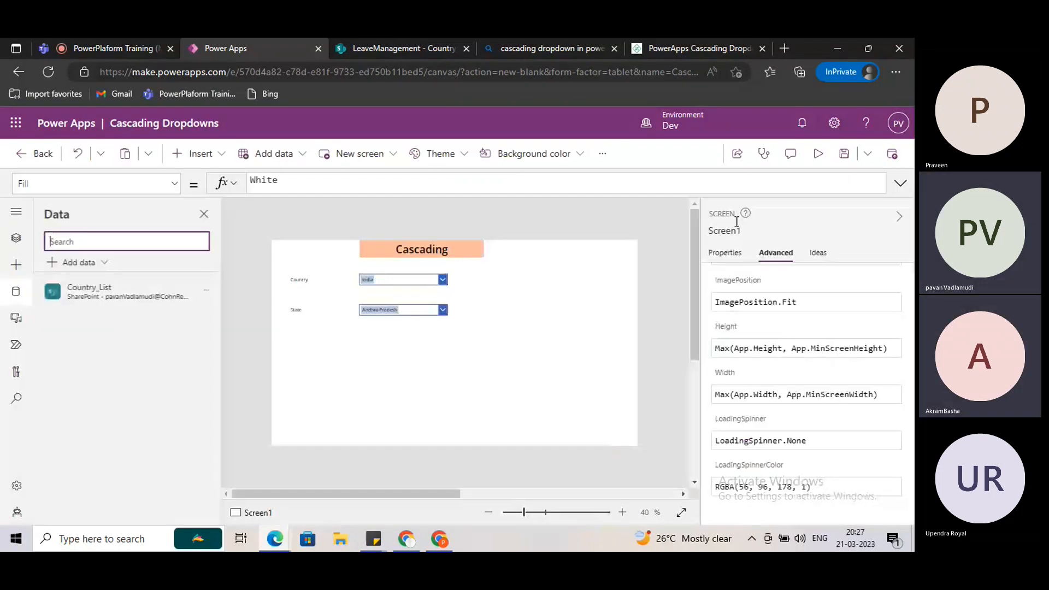
# - Review the Country combo box's Distinct Items formula against the country rows of Country_List in SharePoint
pyautogui.click(432, 278)
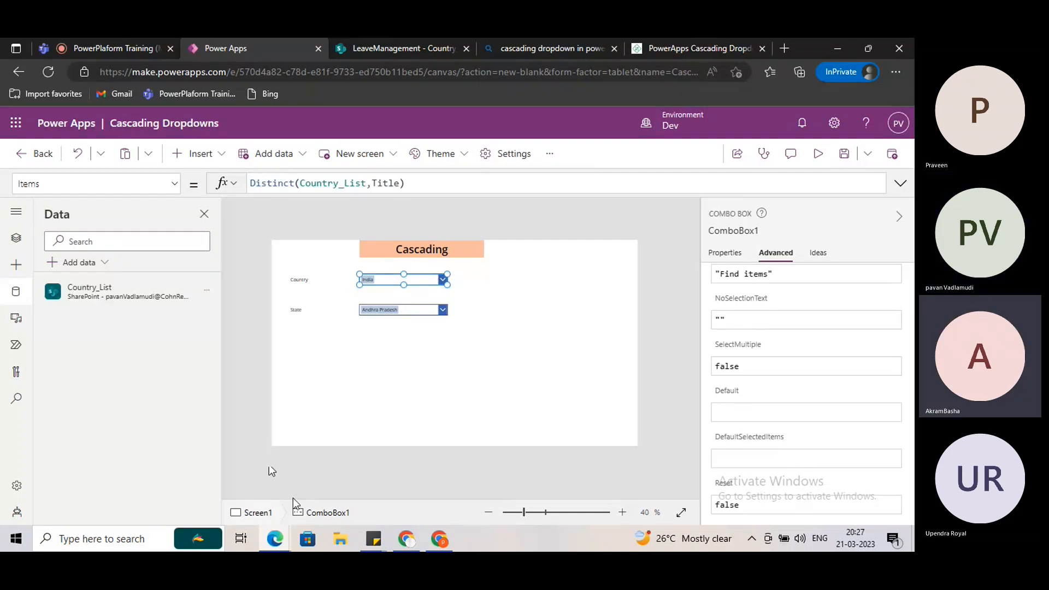
pyautogui.click(389, 48)
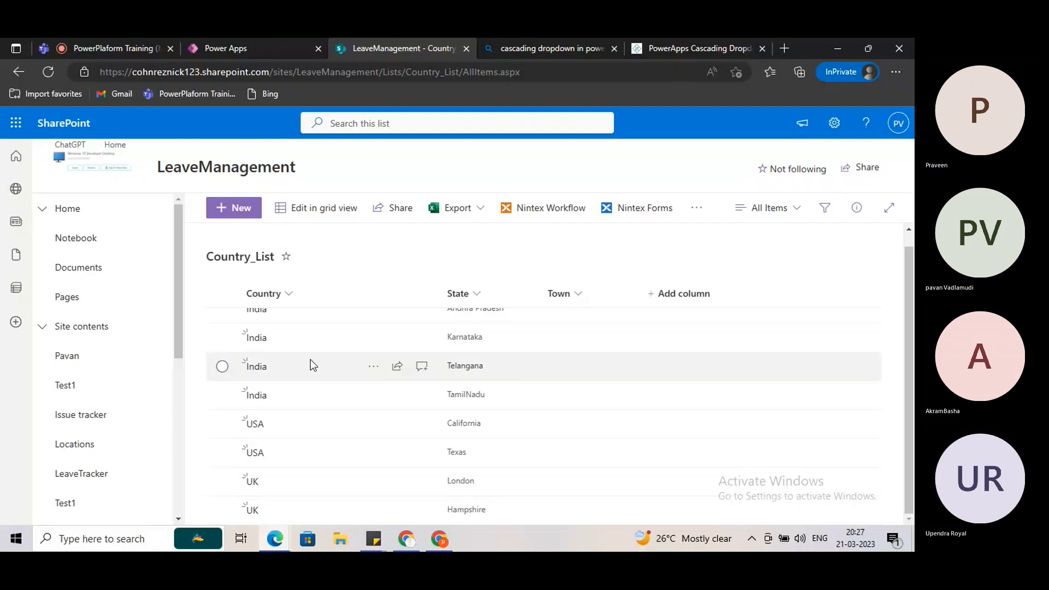
pyautogui.scroll(1, 324, 352)
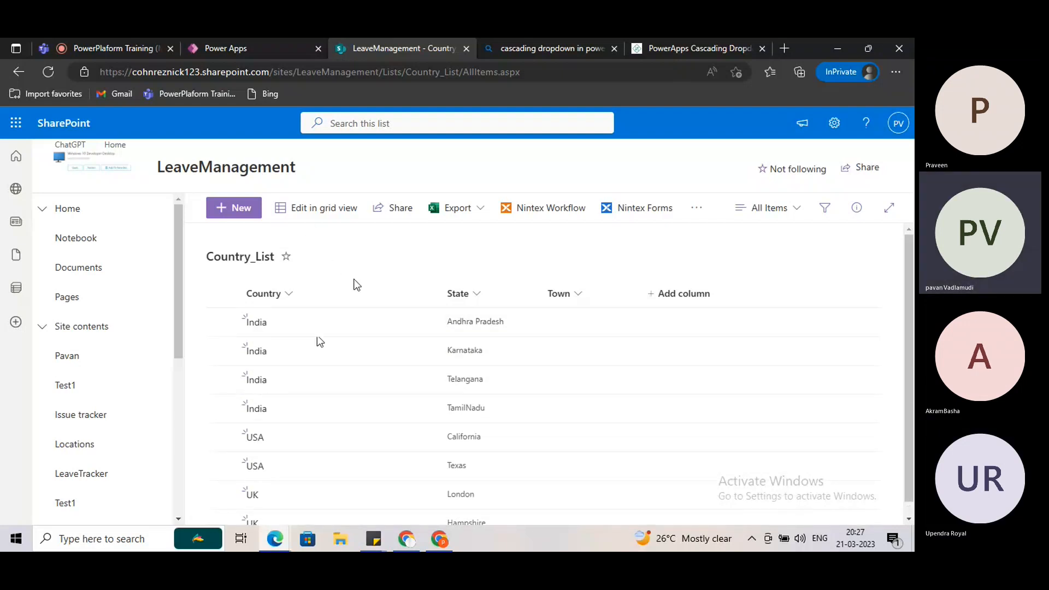
# - Compare the Country and State combo boxes in the Power Apps editor and preview with the Country_List rows in SharePoint, and leave the preview
pyautogui.click(244, 50)
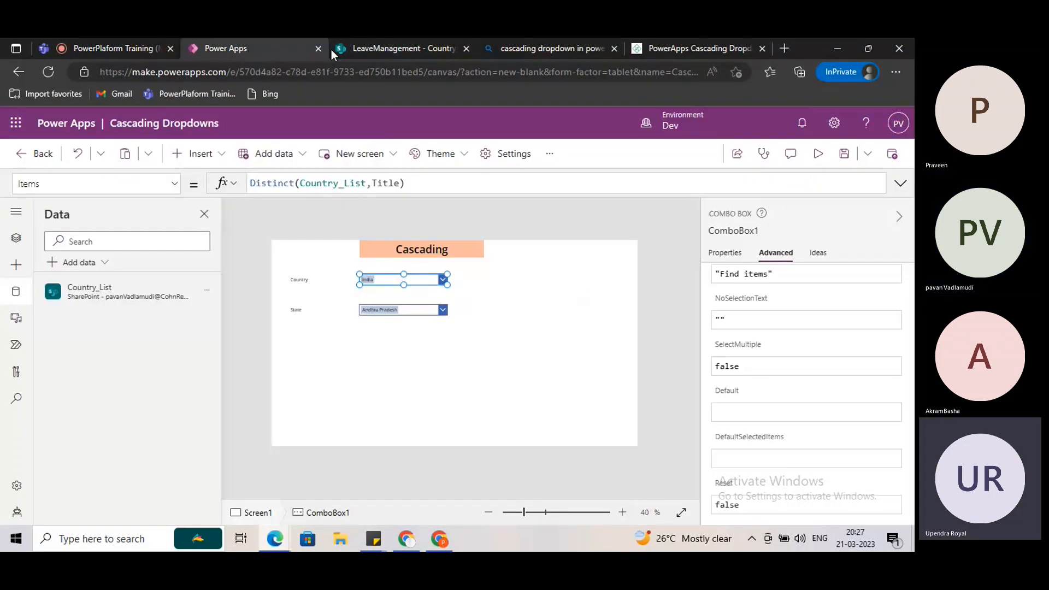
pyautogui.click(375, 48)
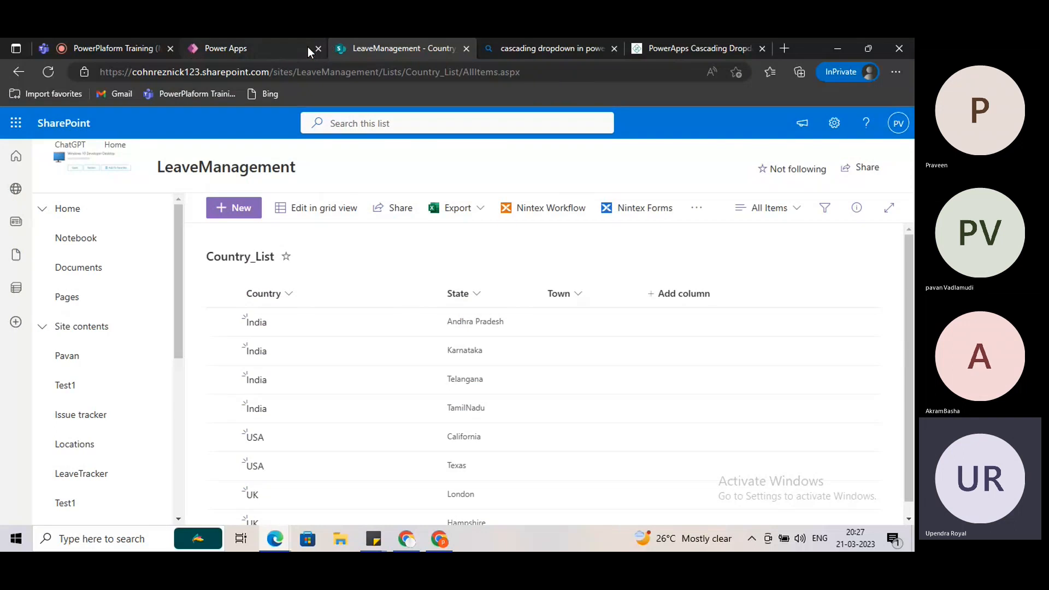
pyautogui.click(270, 55)
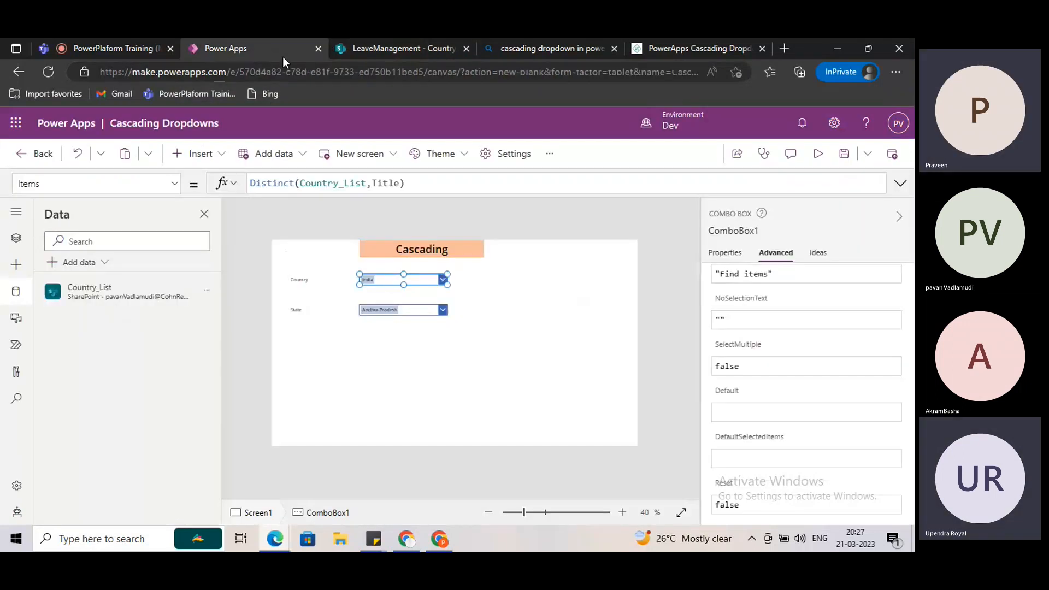
pyautogui.click(818, 153)
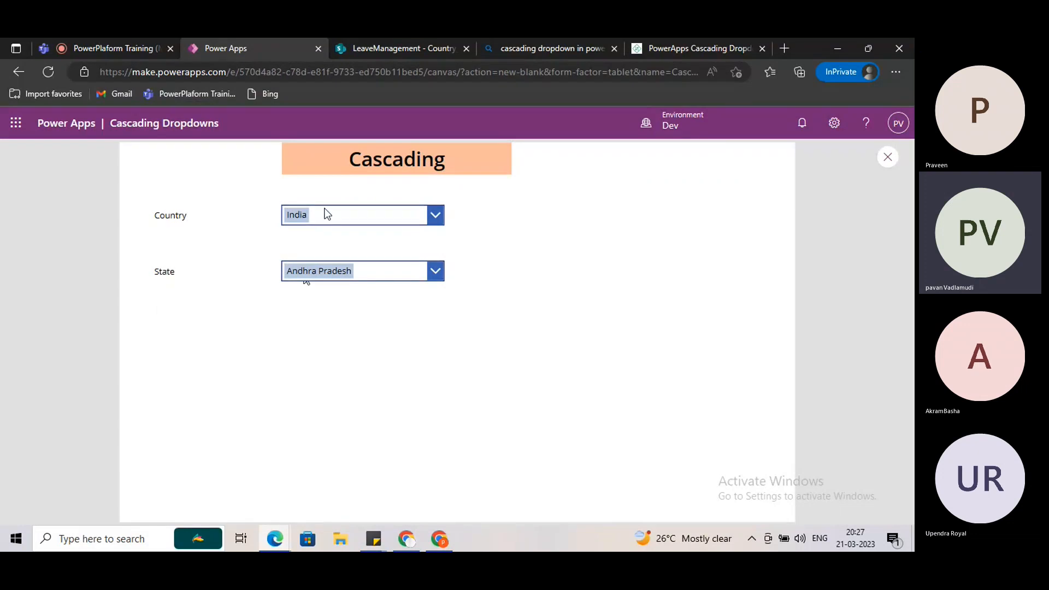
pyautogui.click(384, 45)
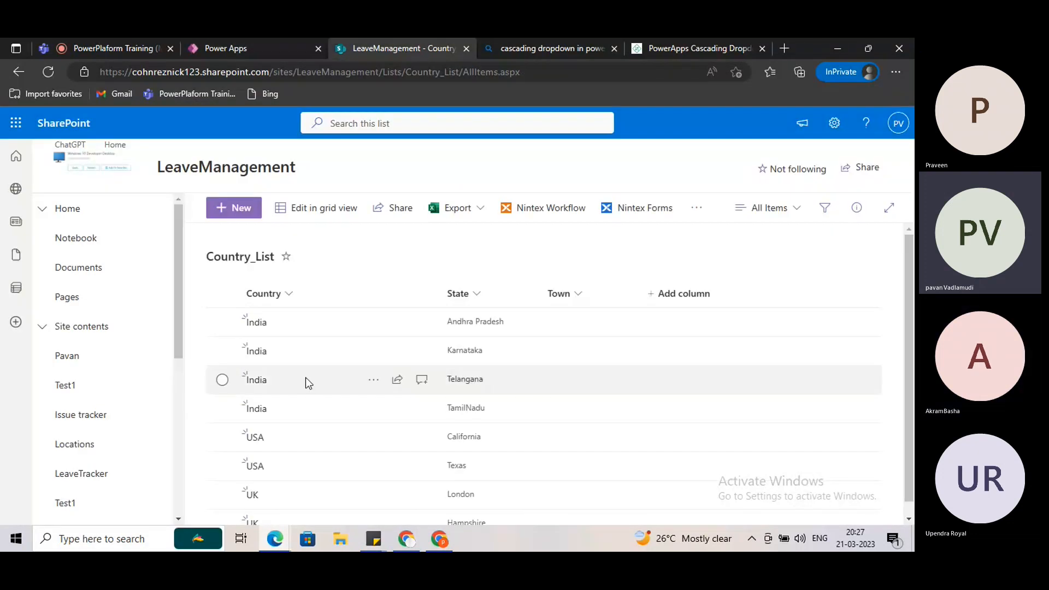
pyautogui.click(251, 51)
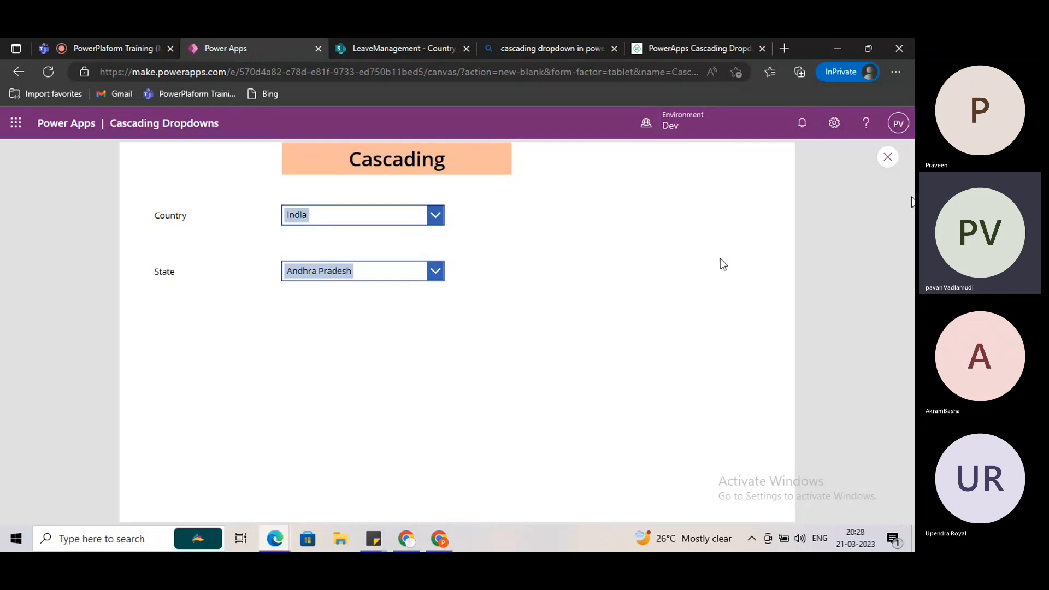
pyautogui.click(887, 157)
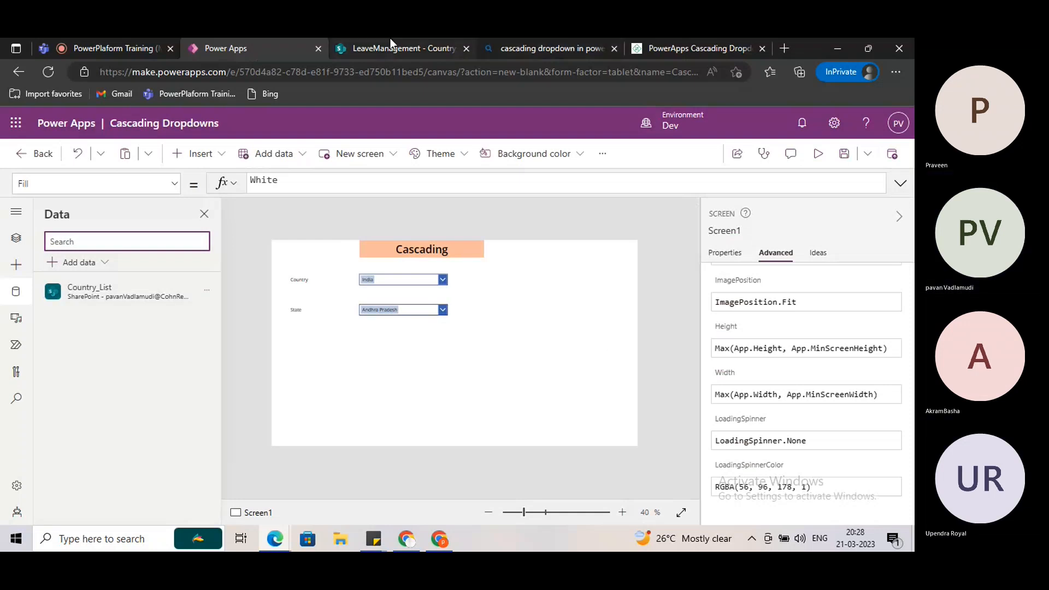
# - Review the lower Country_List rows in SharePoint, and inspect the Country combo box's Items formula in Power Apps
pyautogui.click(379, 54)
pyautogui.scroll(-1, 284, 395)
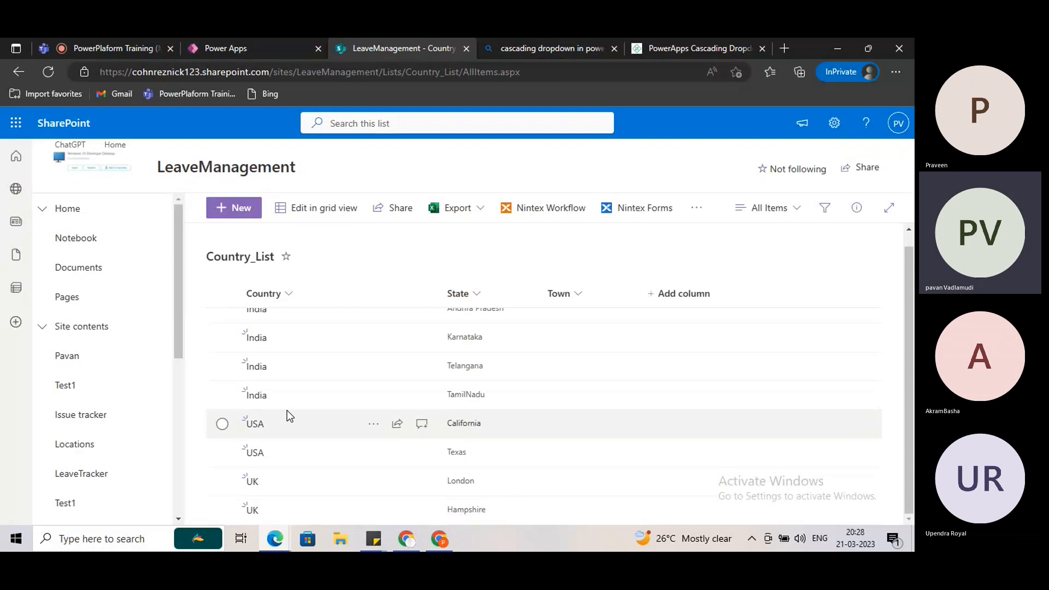
pyautogui.click(227, 48)
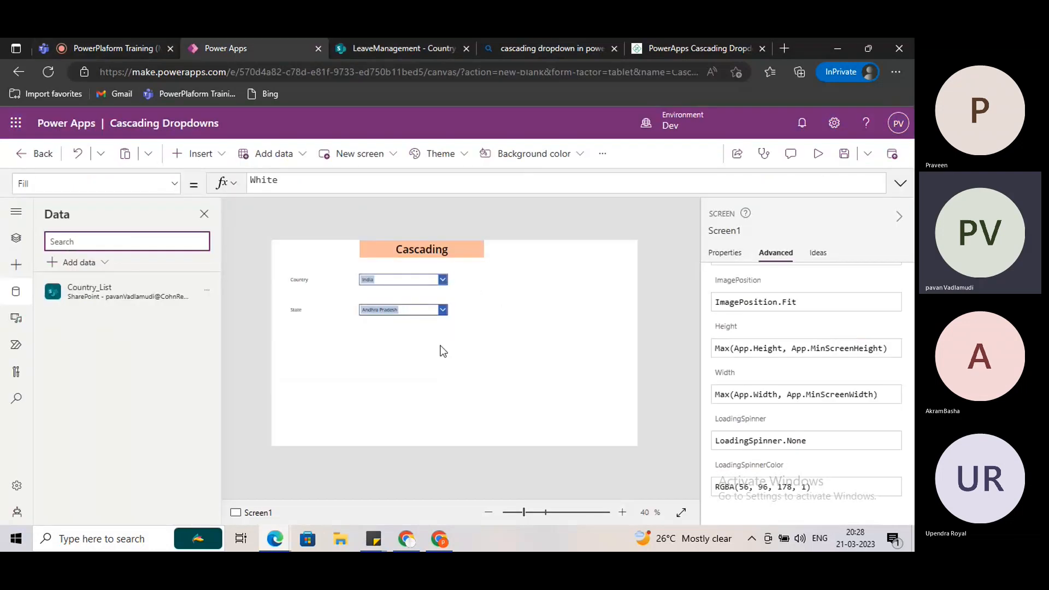
pyautogui.click(421, 279)
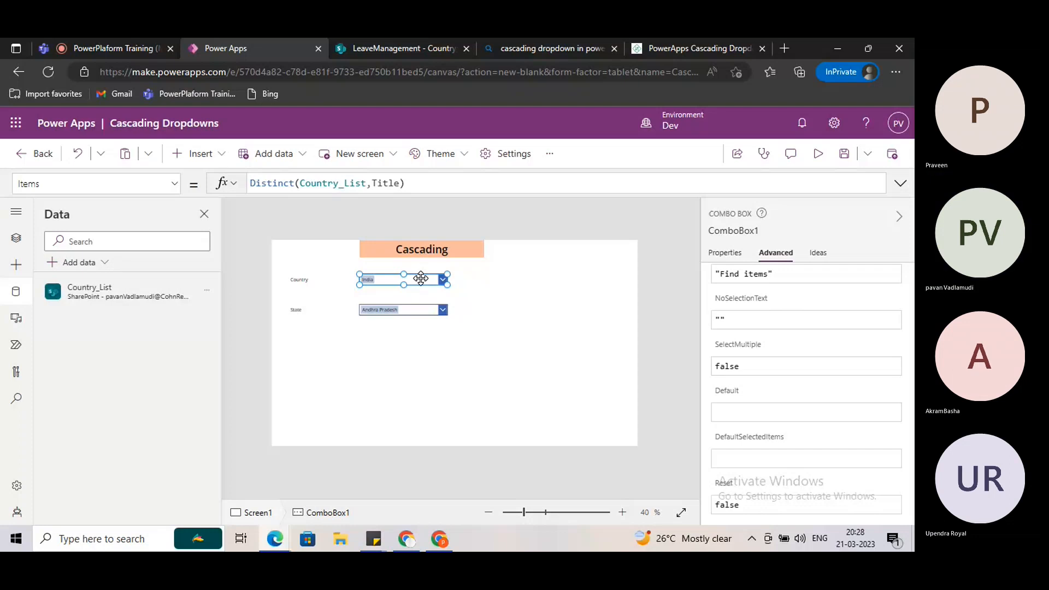
# - Add a row to Country_List in SharePoint's grid view with country Russia and state XYZ, and exit grid view
pyautogui.click(391, 46)
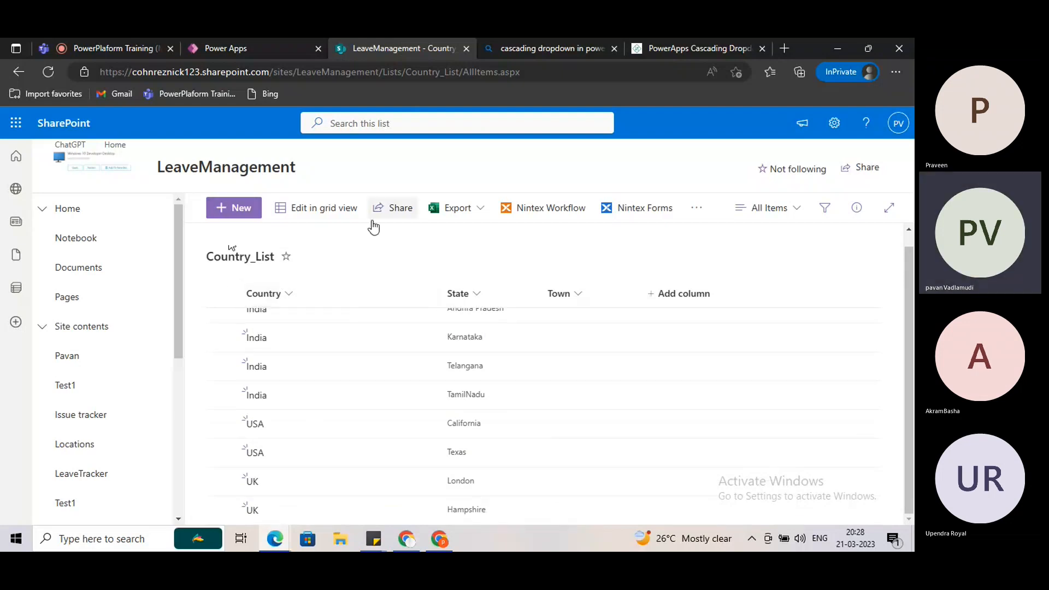
pyautogui.click(332, 218)
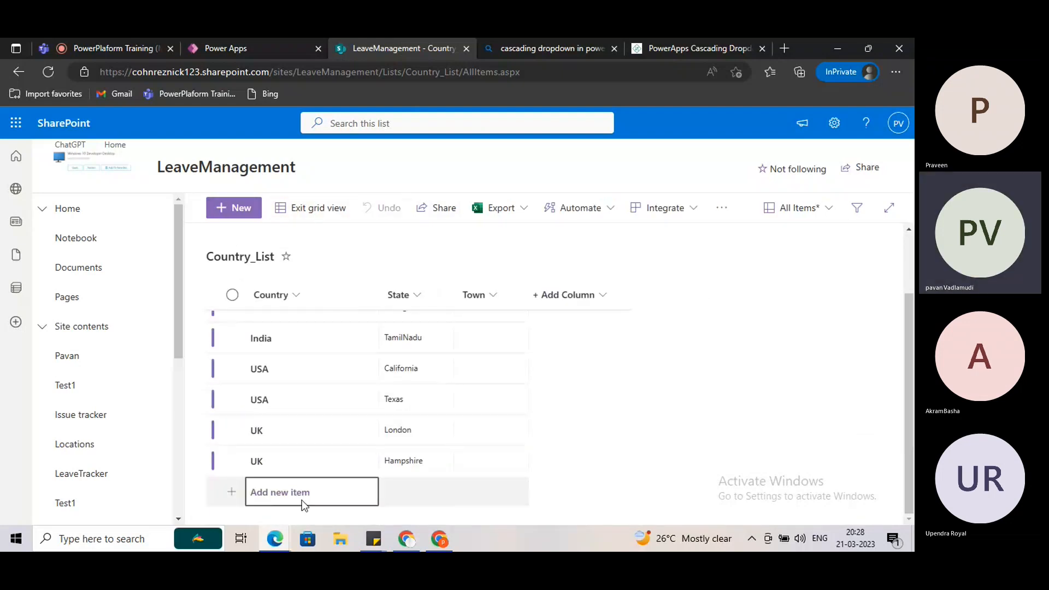
pyautogui.click(295, 499)
pyautogui.write('Russi')
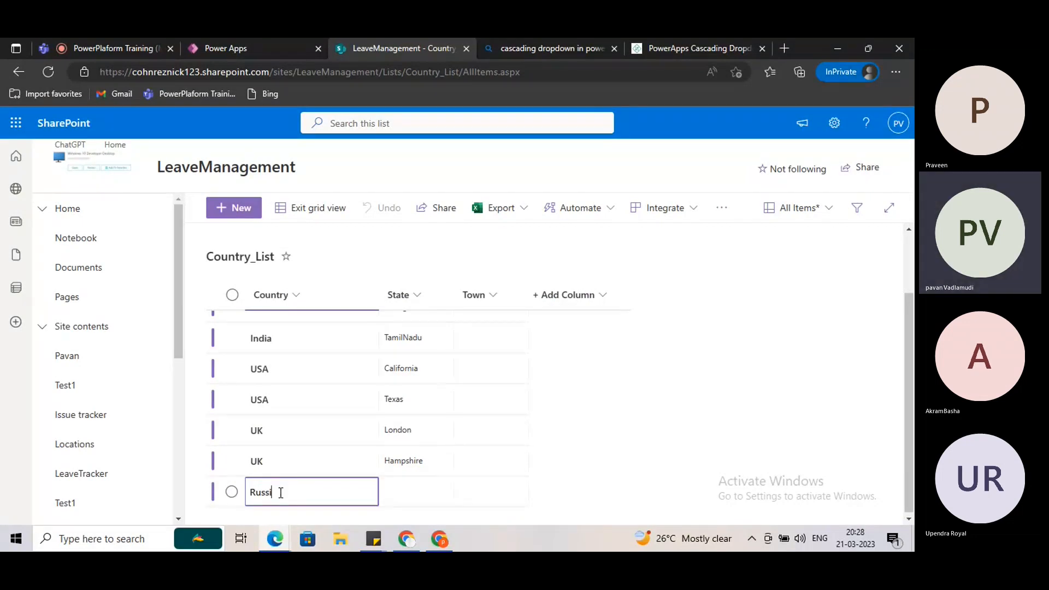
pyautogui.write('a')
pyautogui.press('Tab')
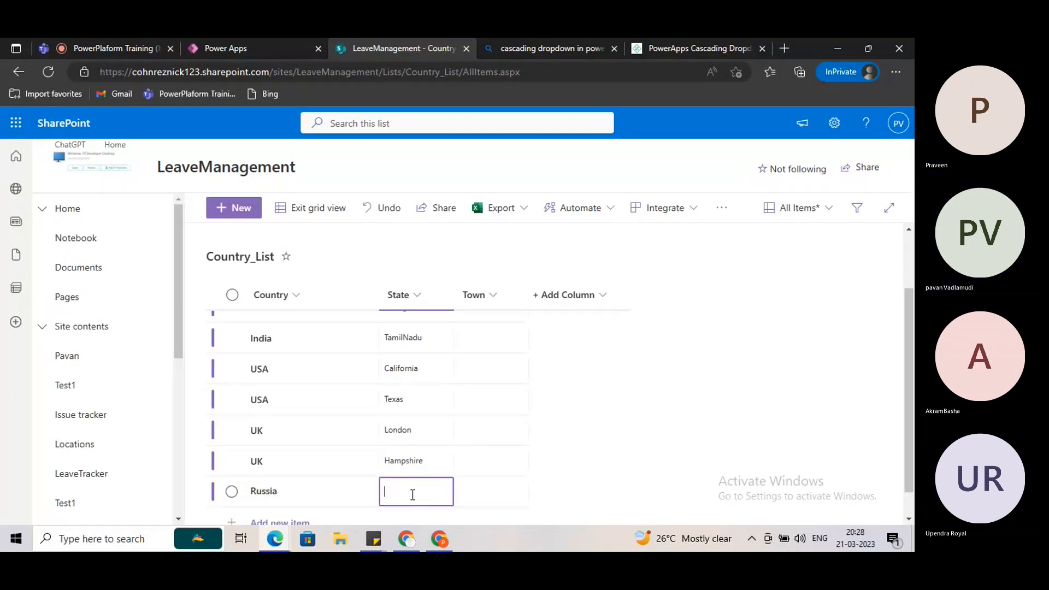
pyautogui.write('x')
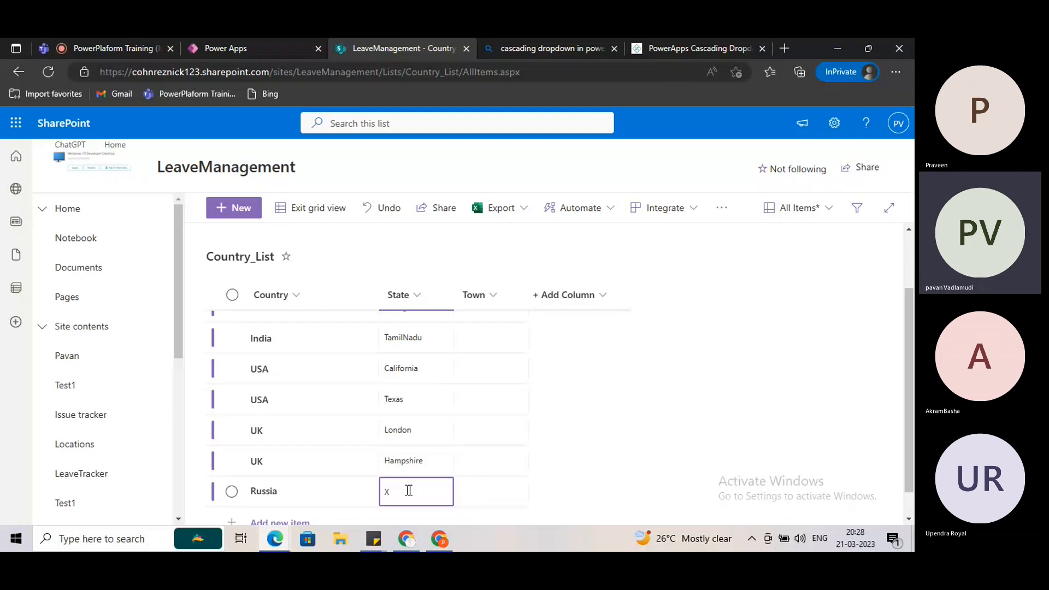
pyautogui.write('yz')
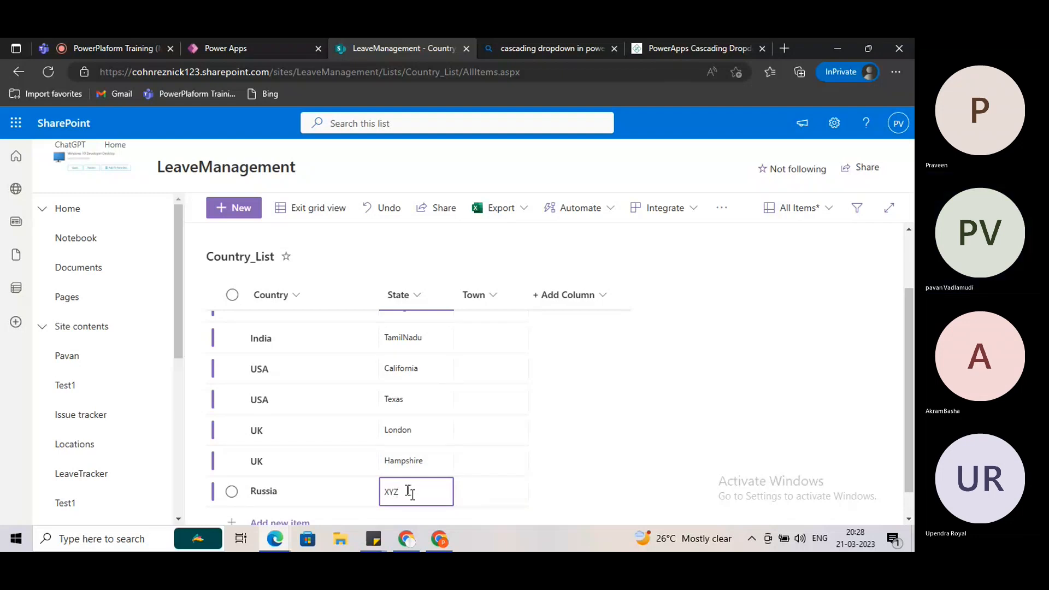
pyautogui.click(650, 410)
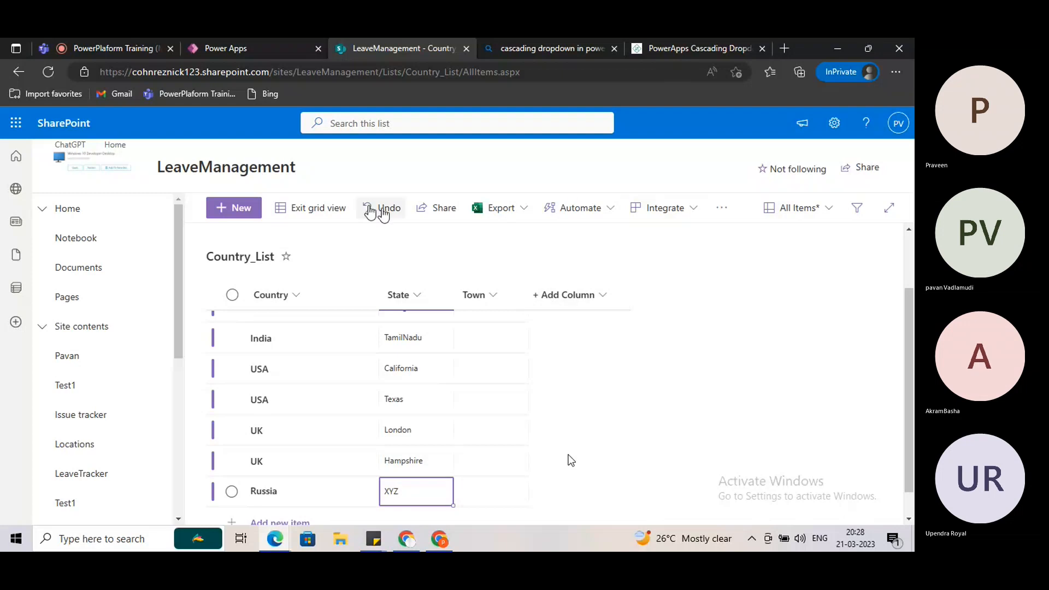
pyautogui.click(335, 212)
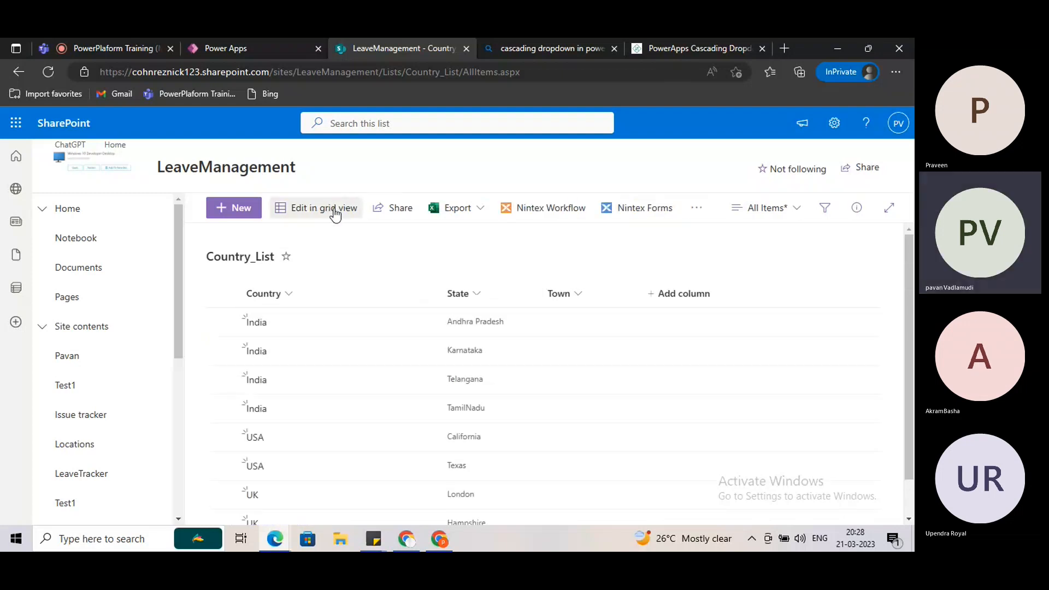
pyautogui.scroll(-2, 332, 438)
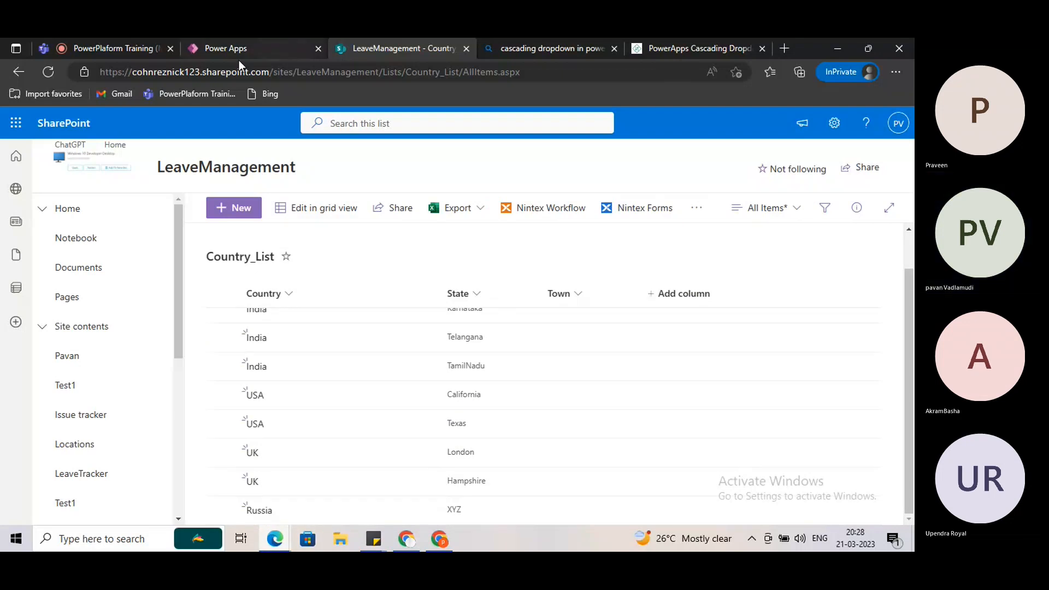
# - Switch to Power Apps and refresh the Country_List data source
pyautogui.click(244, 47)
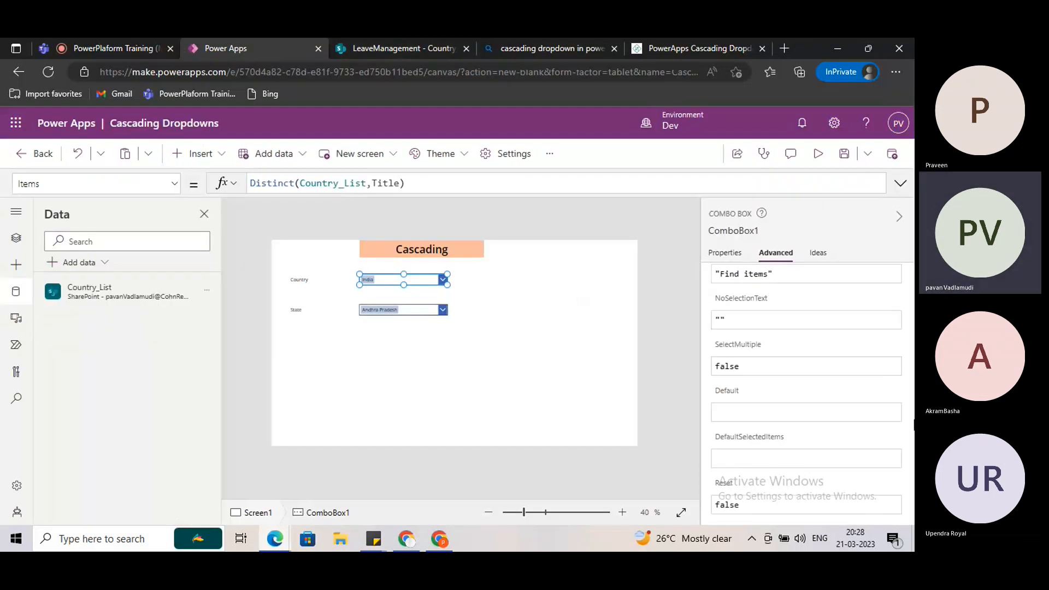
pyautogui.click(206, 290)
pyautogui.click(251, 345)
# - Preview the app, choose Russia as the country, and check the choices in the State combo box
pyautogui.click(818, 154)
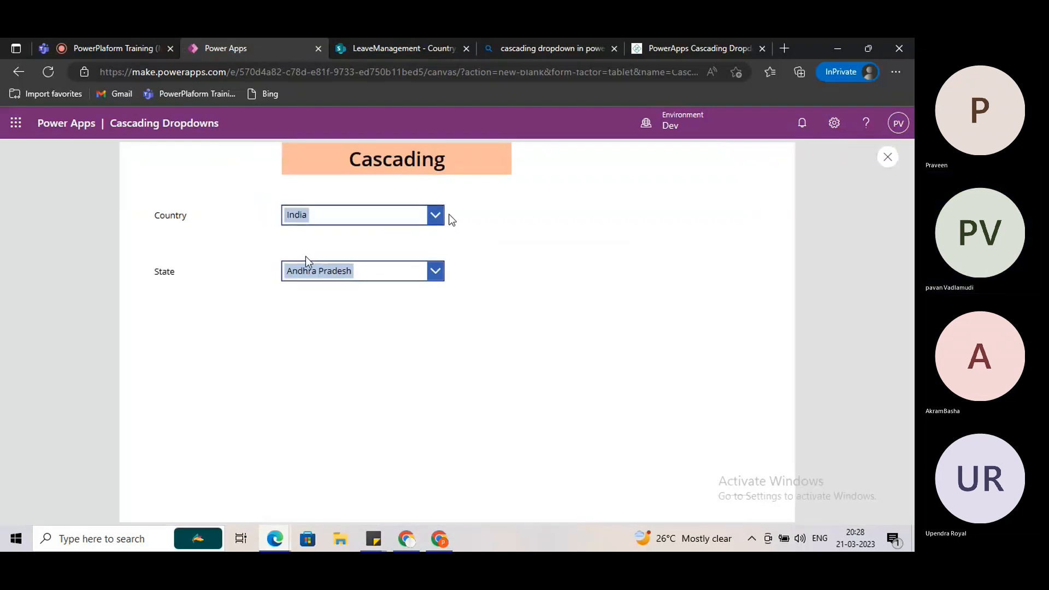
pyautogui.click(433, 217)
pyautogui.click(307, 323)
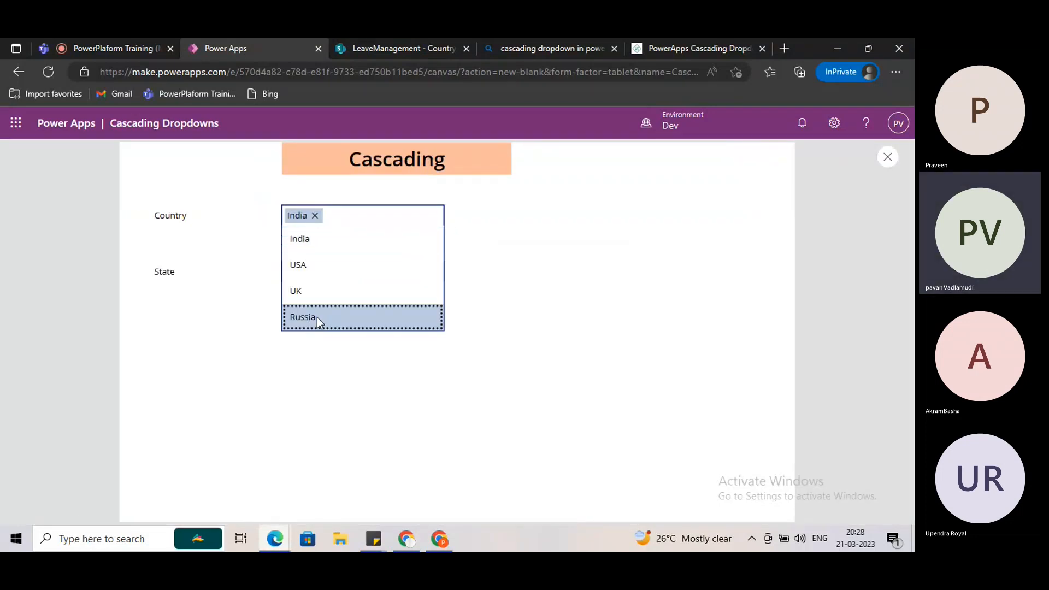
pyautogui.click(354, 227)
pyautogui.click(222, 242)
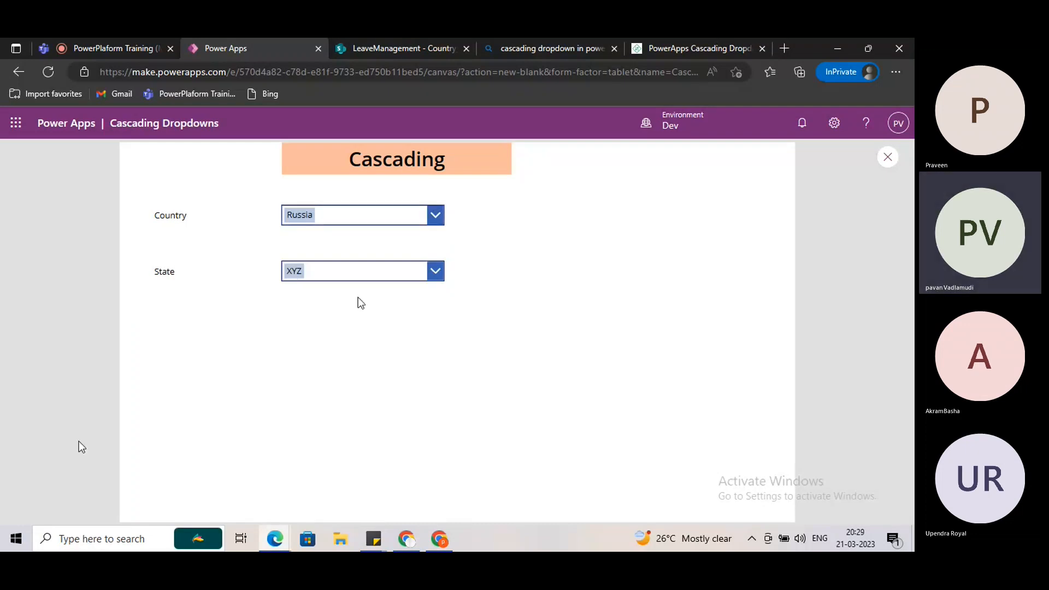
pyautogui.click(378, 275)
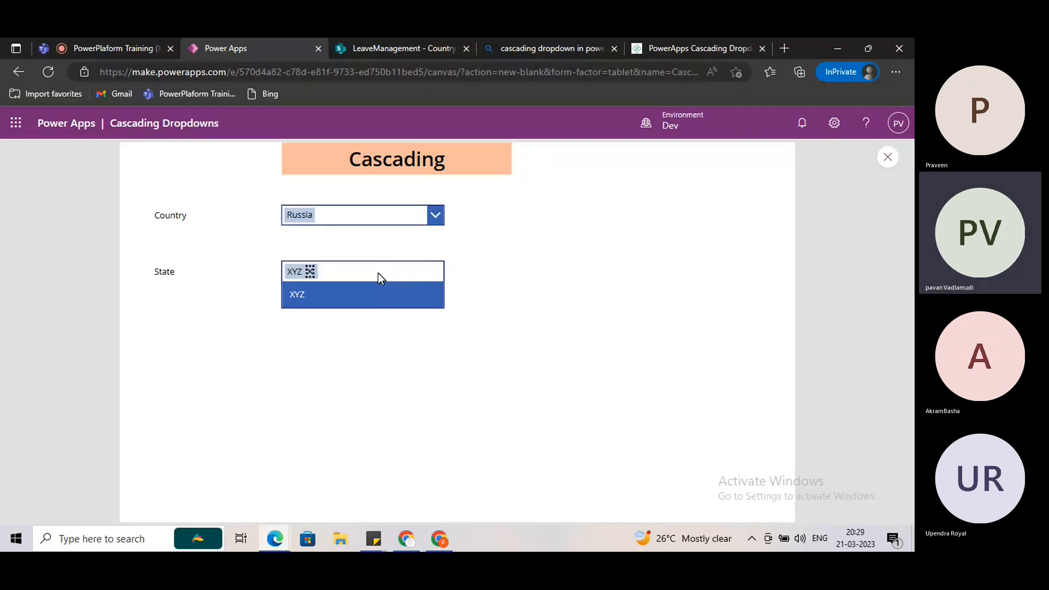
pyautogui.click(308, 377)
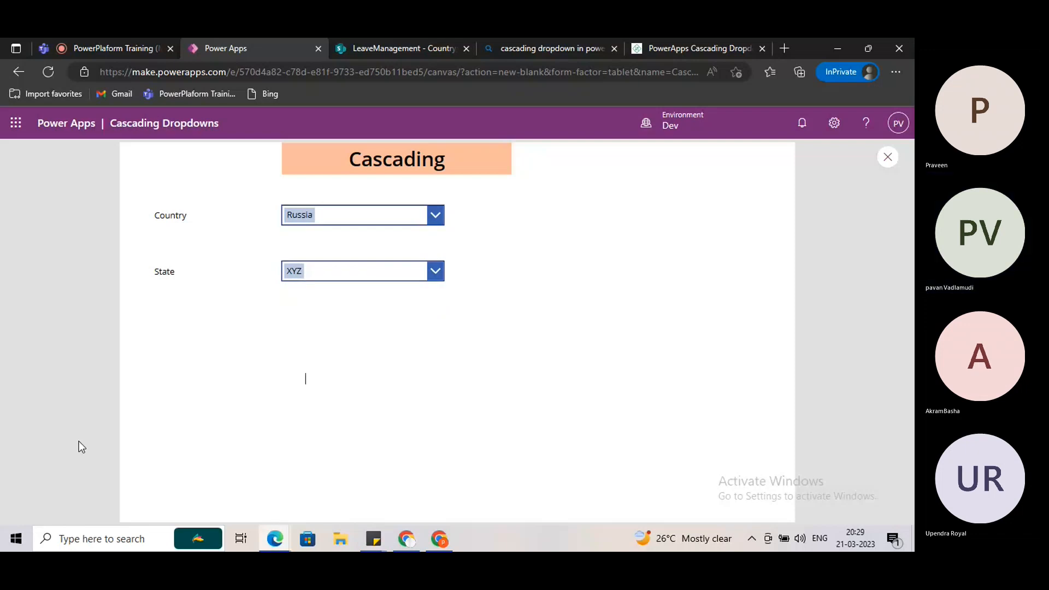
# - Check the Country_List rows in SharePoint, then choose India as the country in the app preview and examine its State choices
pyautogui.click(400, 49)
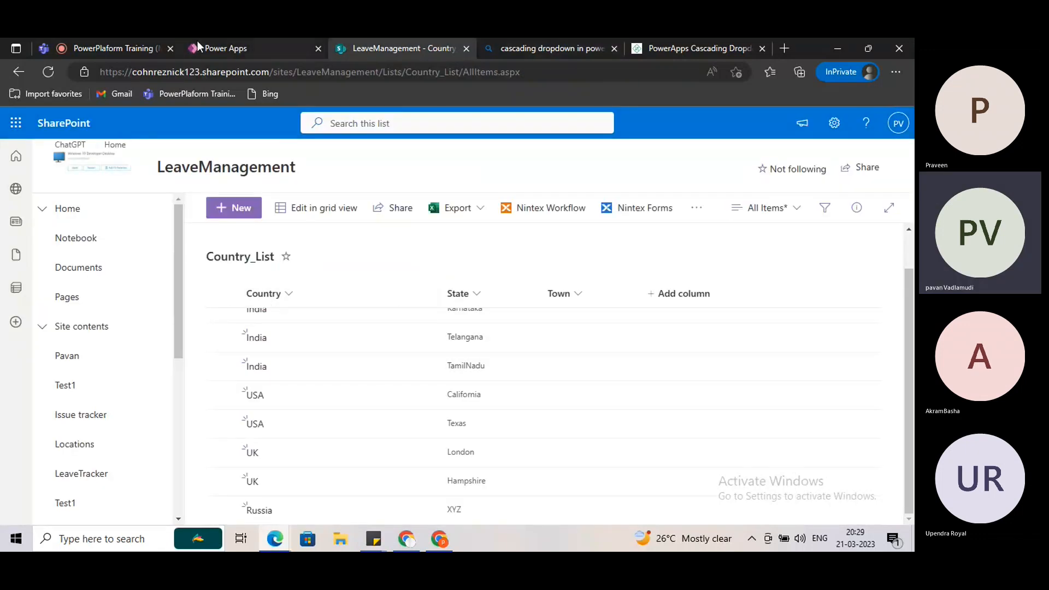
pyautogui.click(227, 48)
pyautogui.click(353, 218)
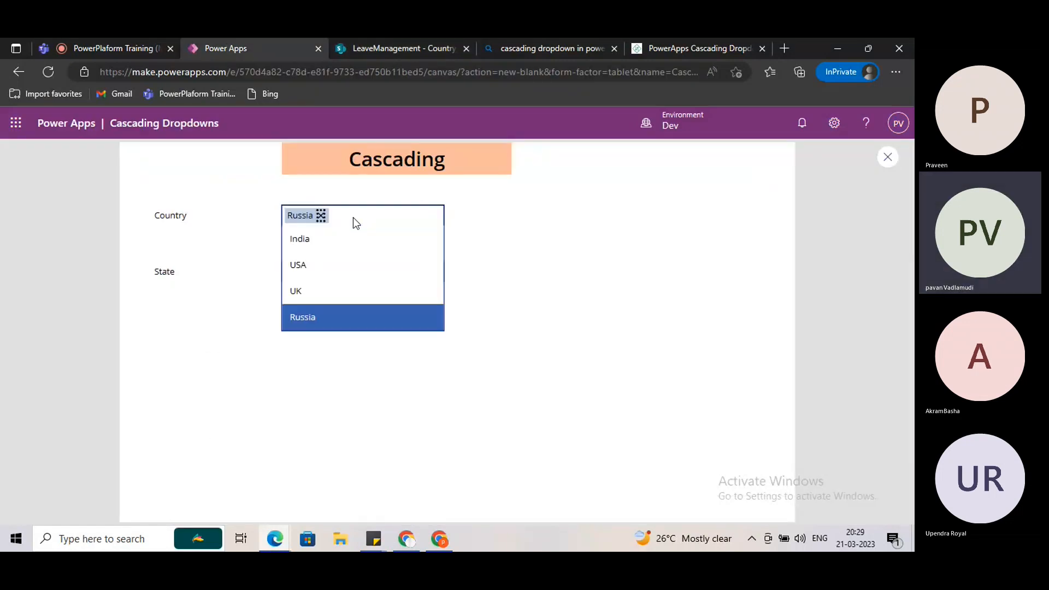
pyautogui.click(320, 239)
pyautogui.click(384, 218)
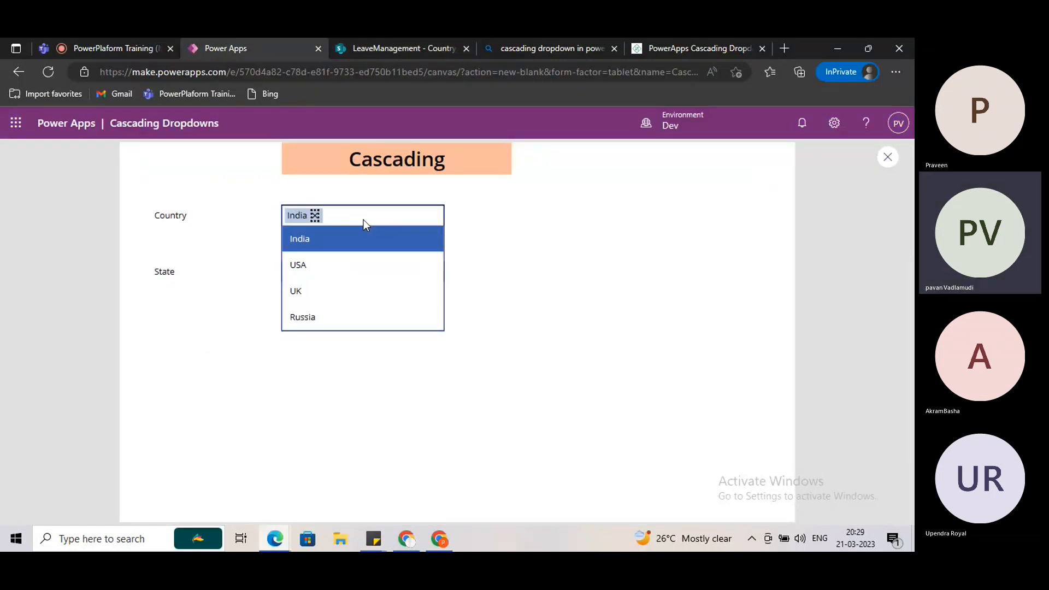
pyautogui.click(222, 269)
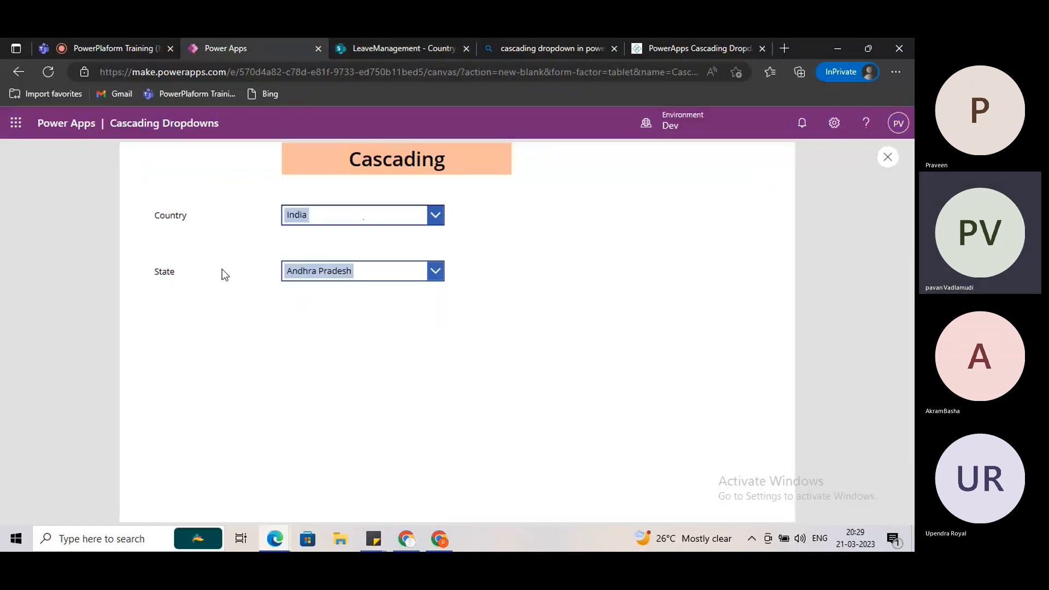
pyautogui.click(366, 271)
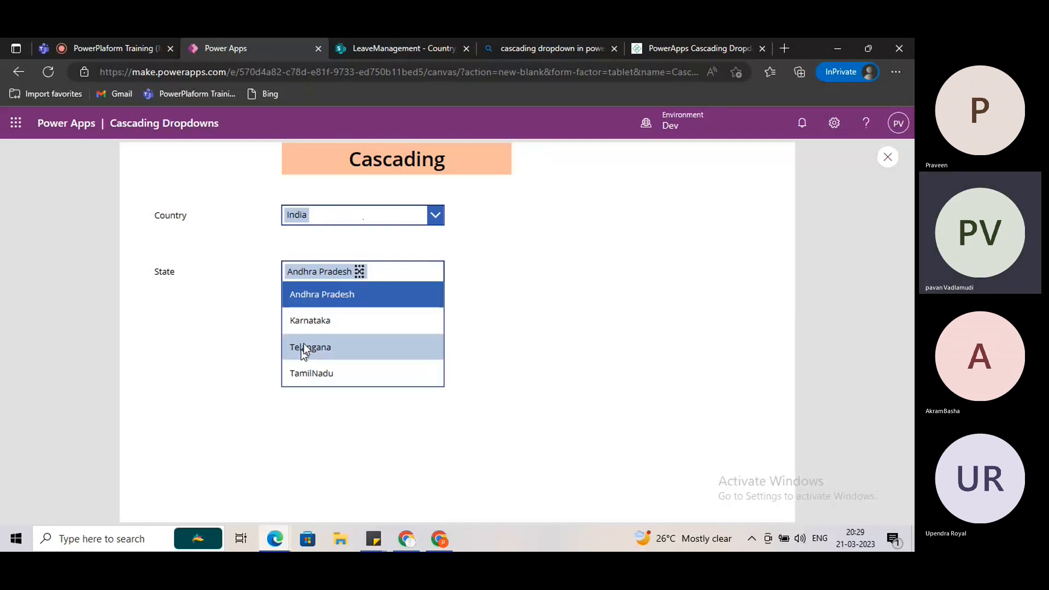
pyautogui.click(486, 363)
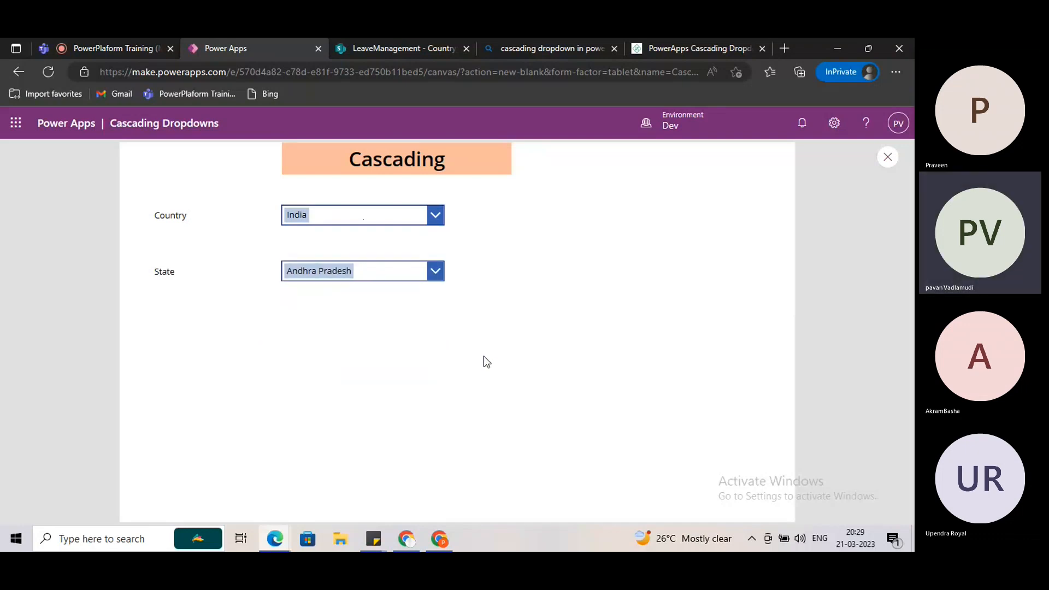
pyautogui.click(379, 269)
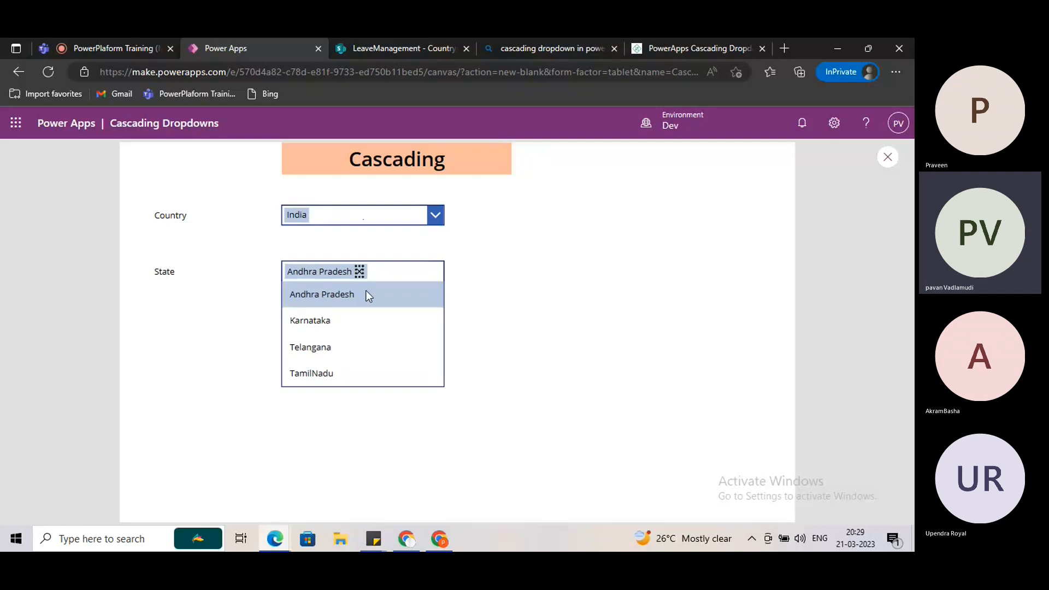
pyautogui.click(382, 271)
# - Switch to the Country_List in SharePoint, open it in grid view and add a new row with country India
pyautogui.click(369, 47)
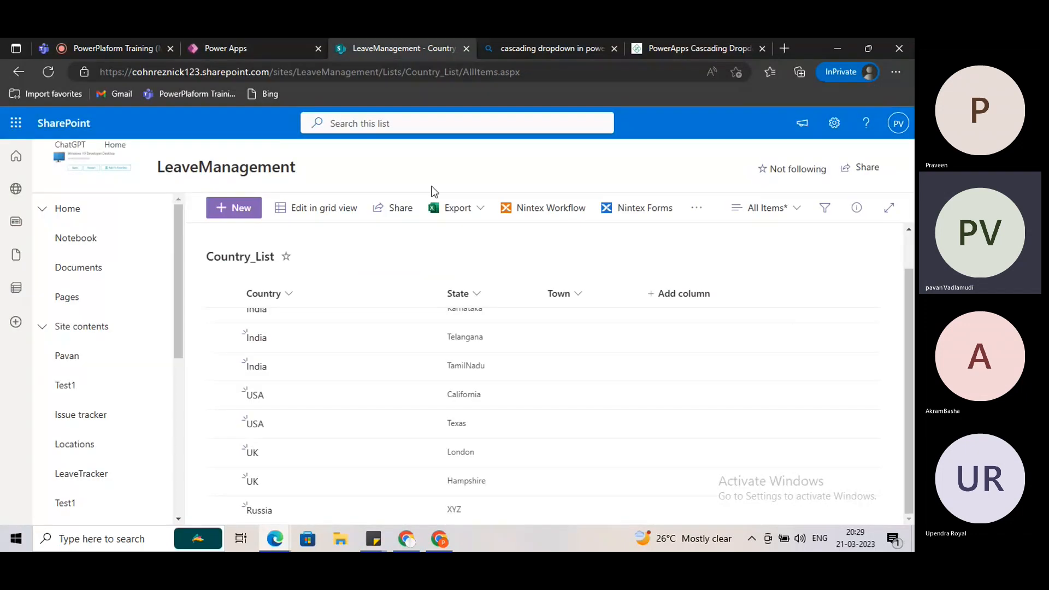
pyautogui.click(323, 213)
pyautogui.scroll(-3, 303, 368)
pyautogui.click(279, 489)
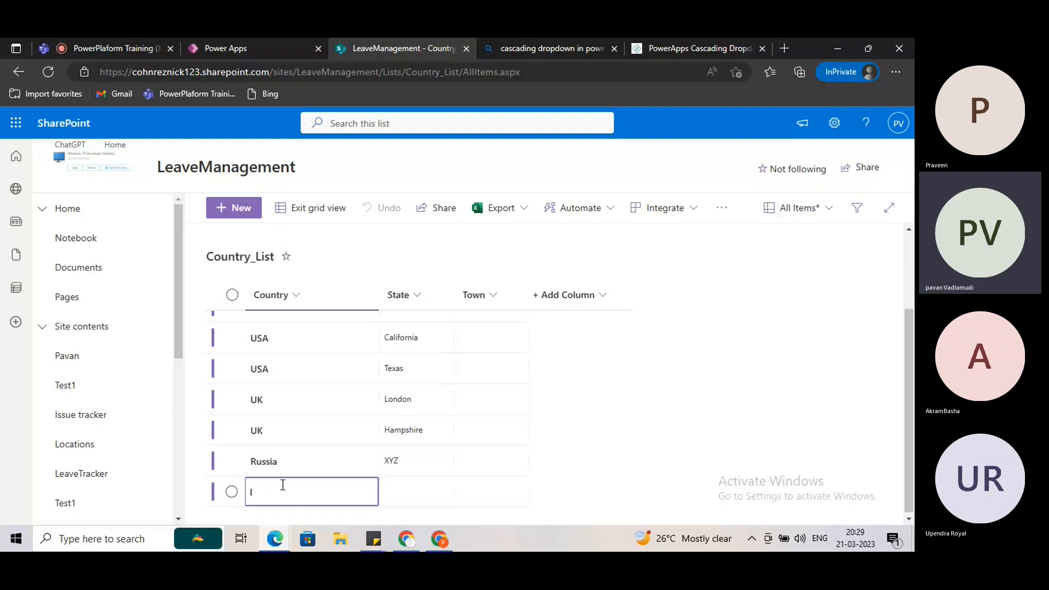
pyautogui.write('In')
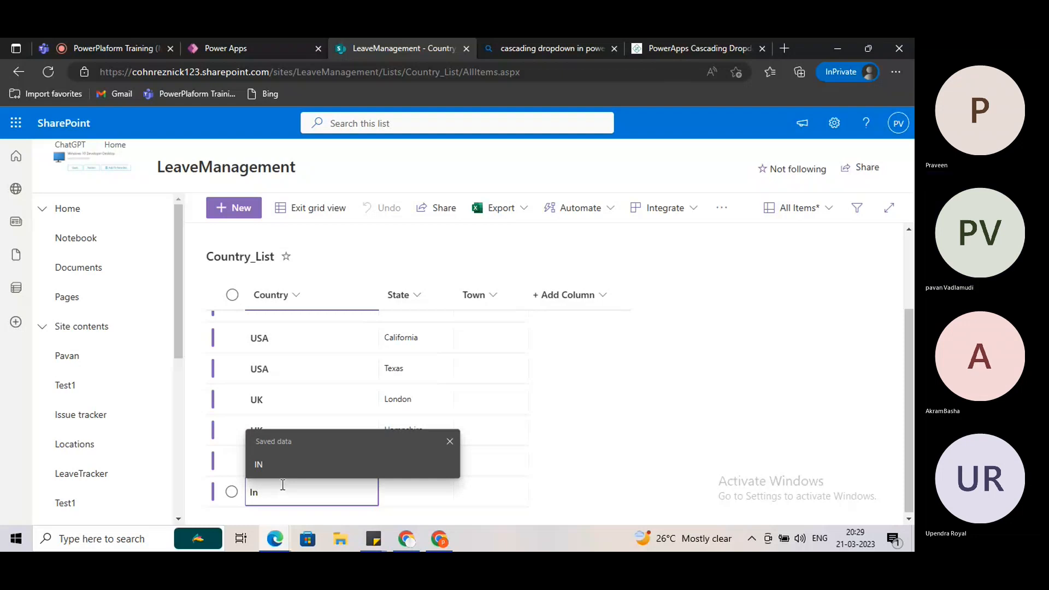
pyautogui.write('di')
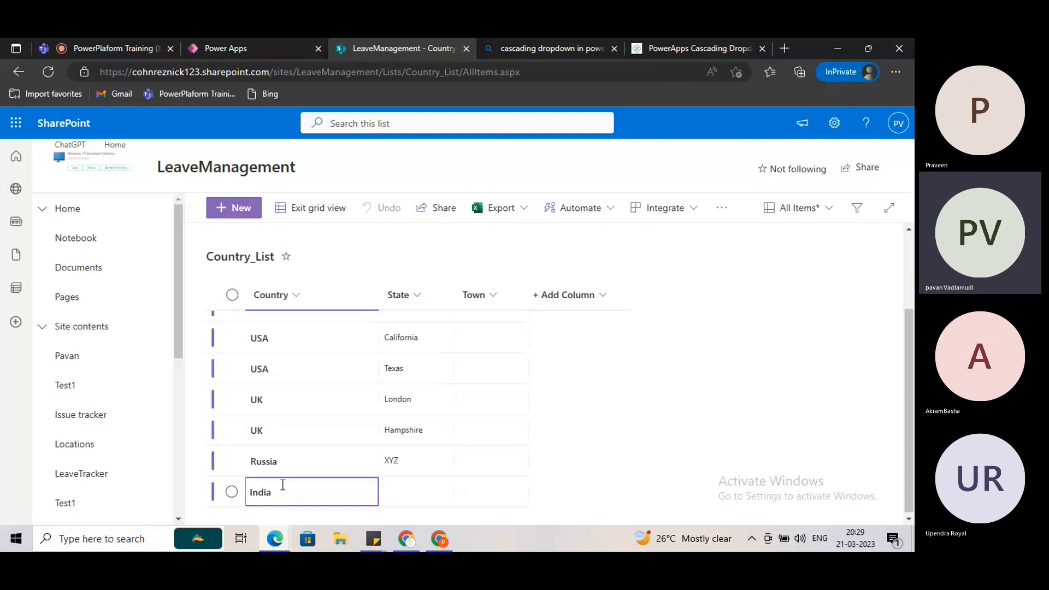
pyautogui.write('a')
pyautogui.click(391, 486)
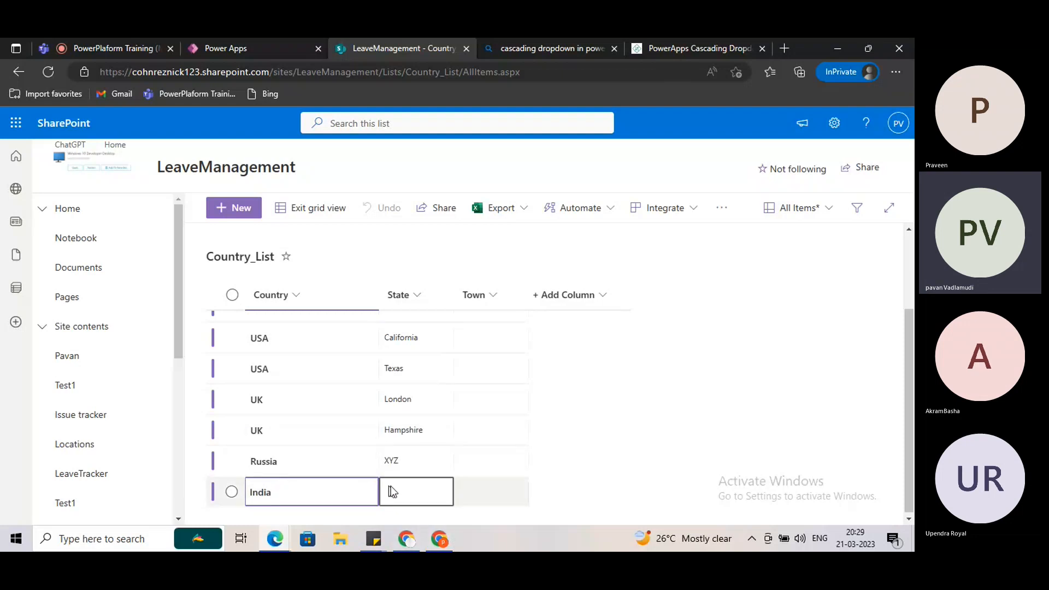
# - Check India's State choices in the app preview, then set the new India row's state to Kerala in SharePoint and exit grid view
pyautogui.click(223, 48)
pyautogui.click(388, 270)
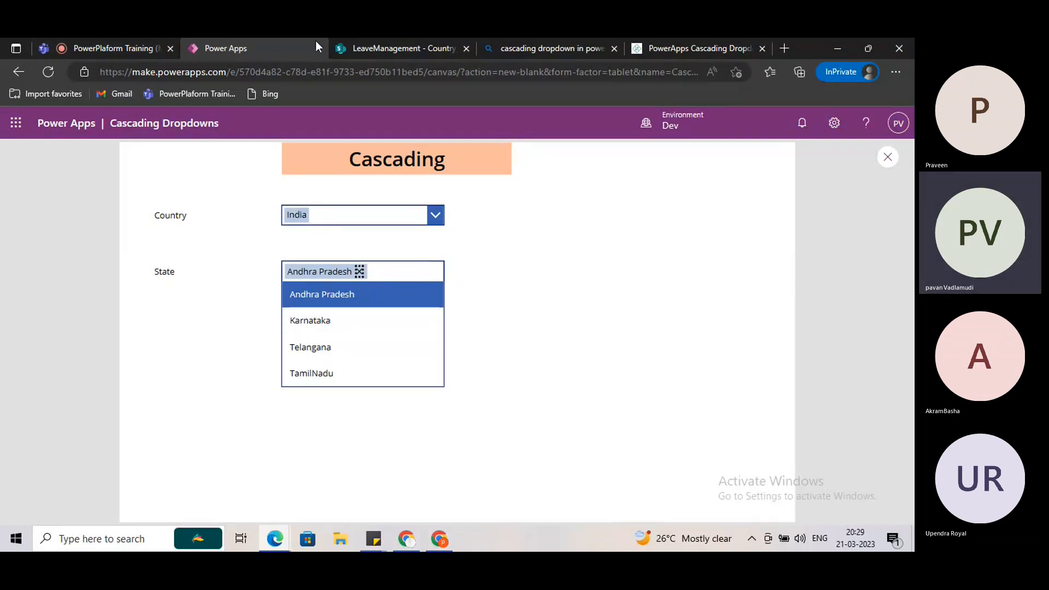
pyautogui.click(371, 48)
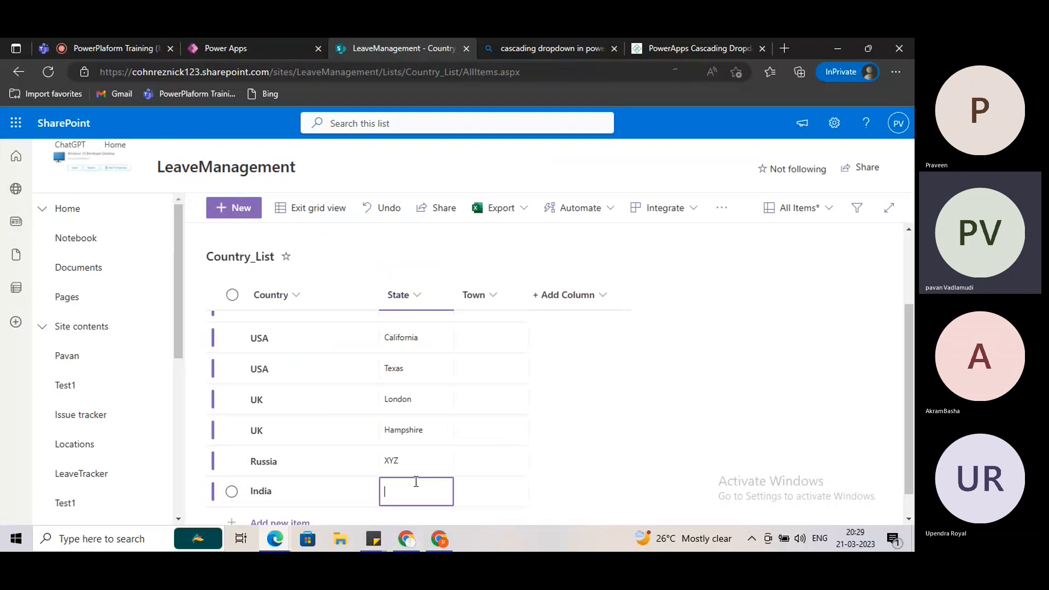
pyautogui.write('Ke')
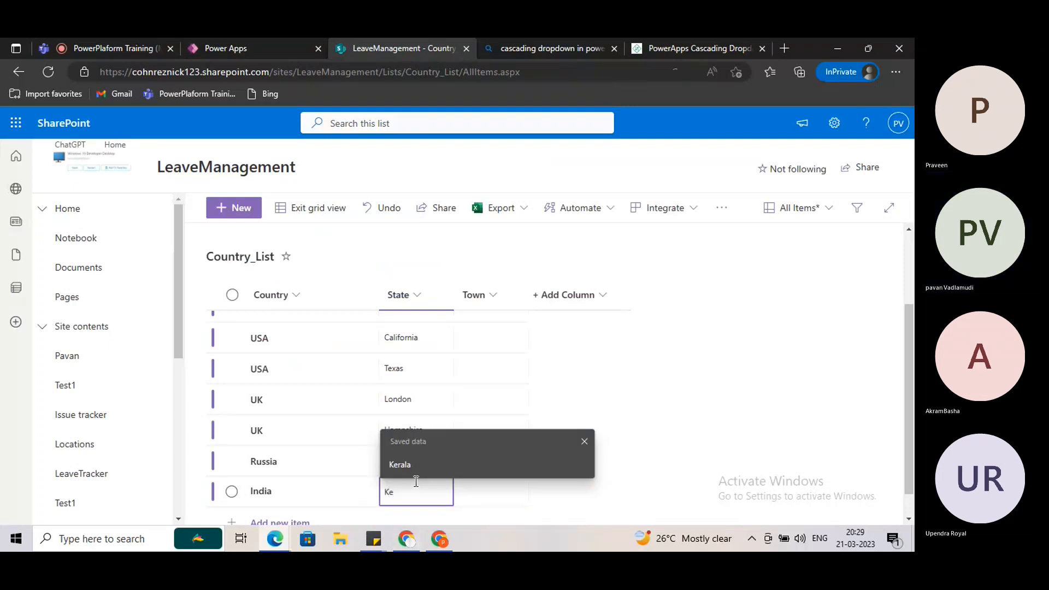
pyautogui.write('rala')
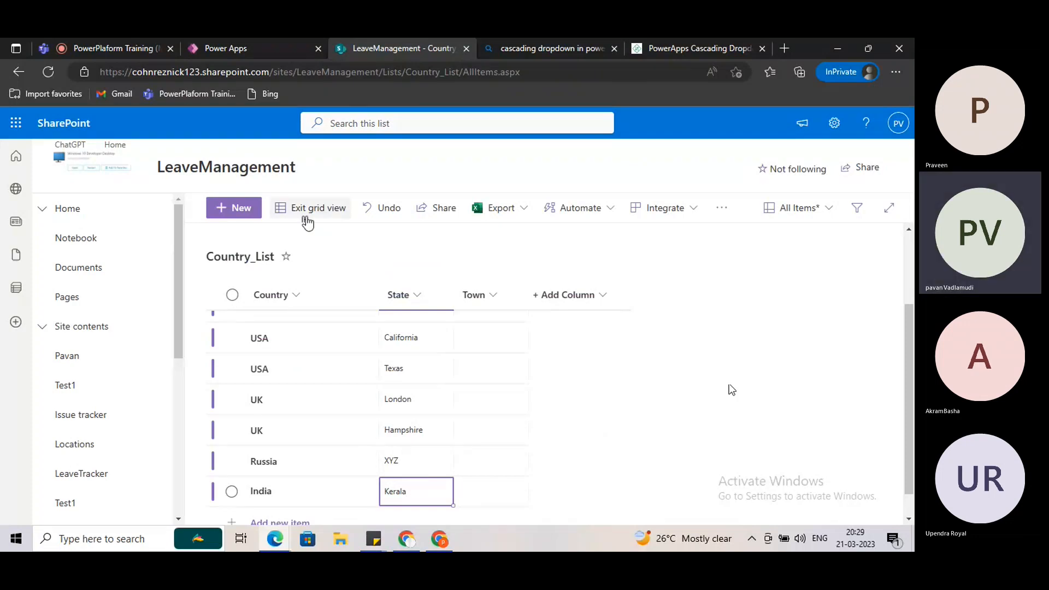
pyautogui.click(317, 206)
pyautogui.scroll(-3, 415, 415)
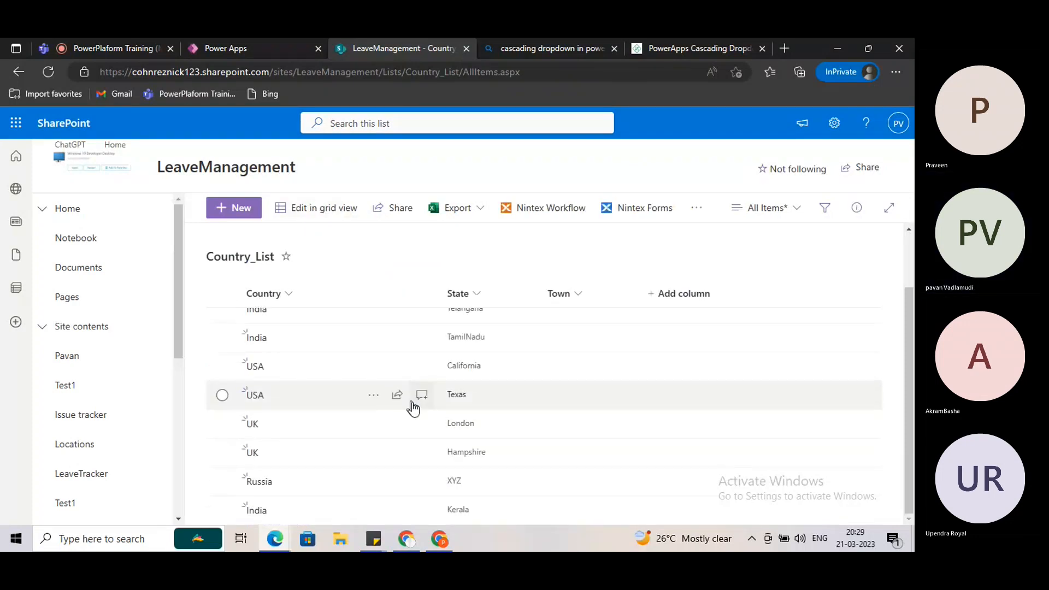
# - Switch to Power Apps, close the app preview and open the options of the Country_List data source
pyautogui.click(249, 50)
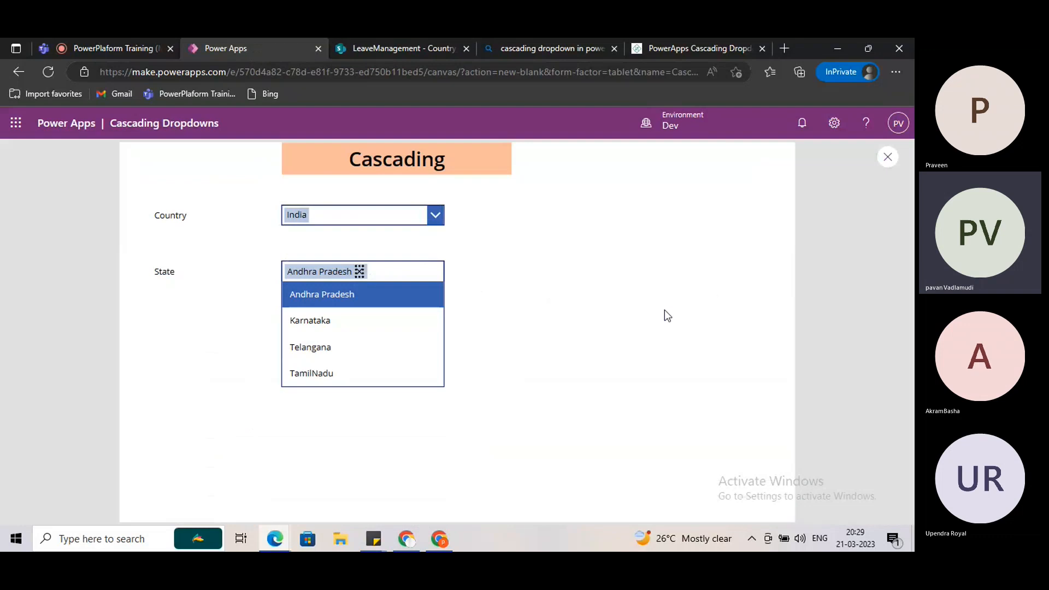
pyautogui.click(888, 157)
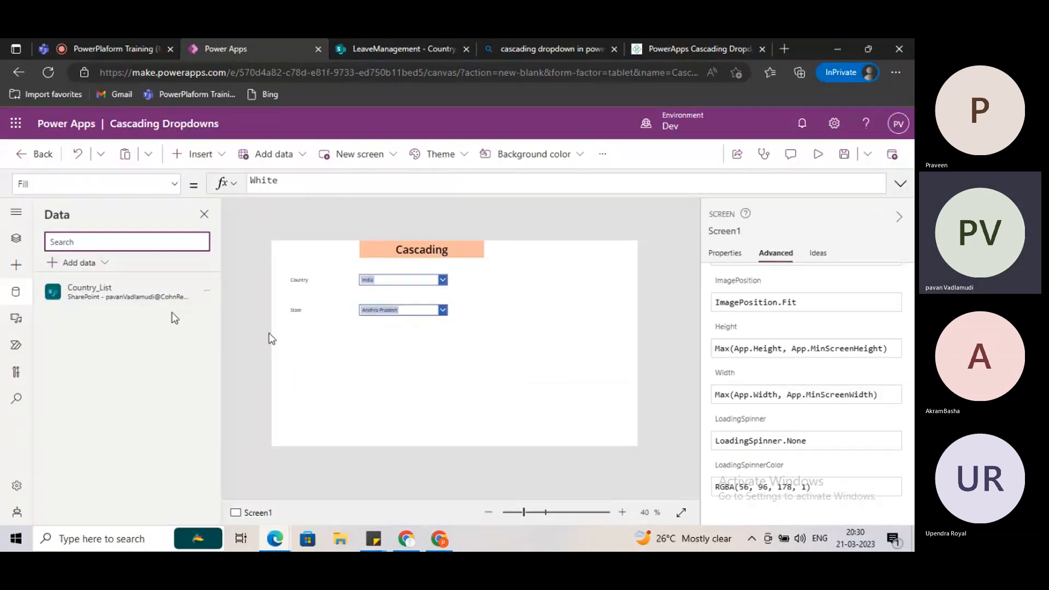
pyautogui.click(206, 290)
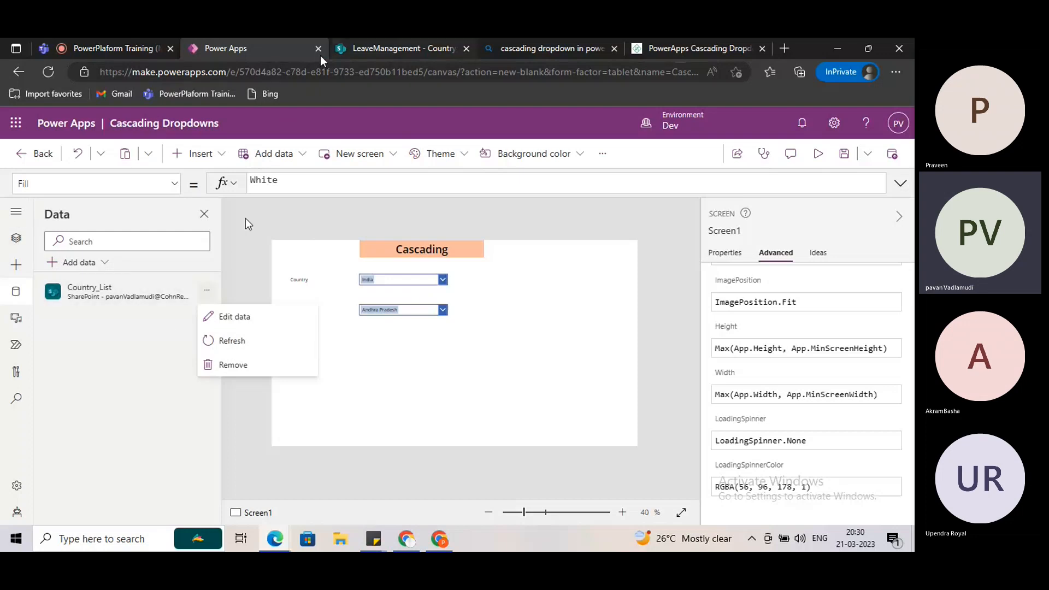
# - Duplicate the Power Apps browser tab, go to make.powerapps.com in the copy and show the list of apps
pyautogui.rightClick(249, 54)
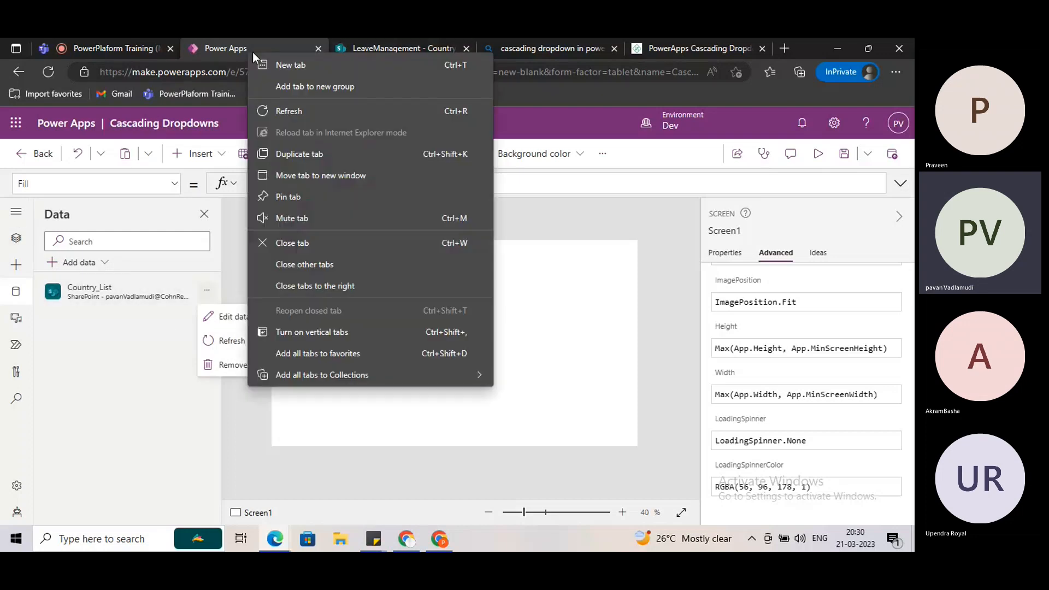
pyautogui.click(311, 155)
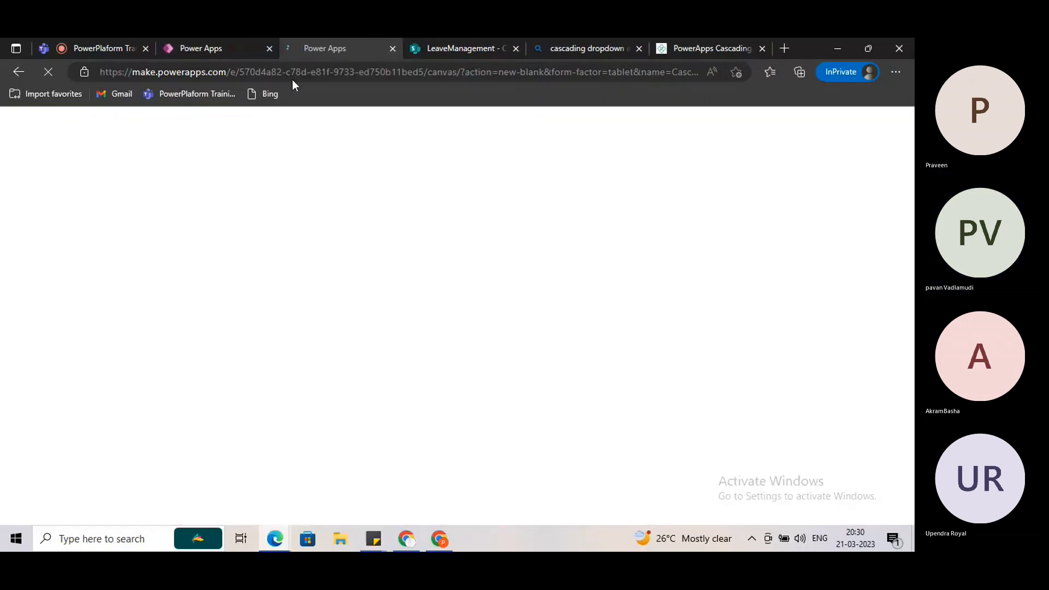
pyautogui.click(216, 48)
pyautogui.click(305, 48)
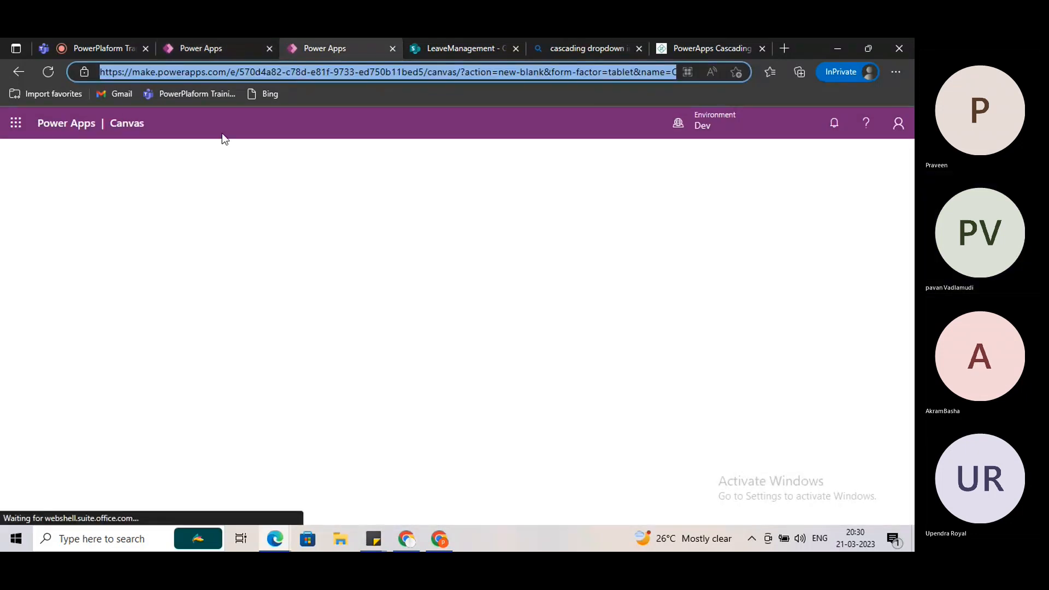
pyautogui.write('make.powerapps.com')
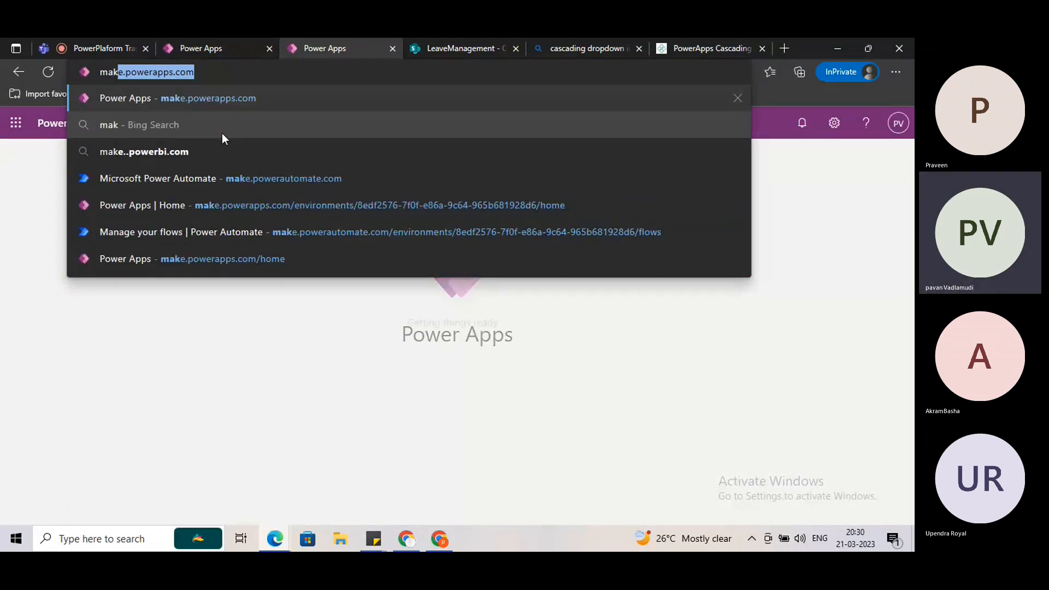
pyautogui.press('Return')
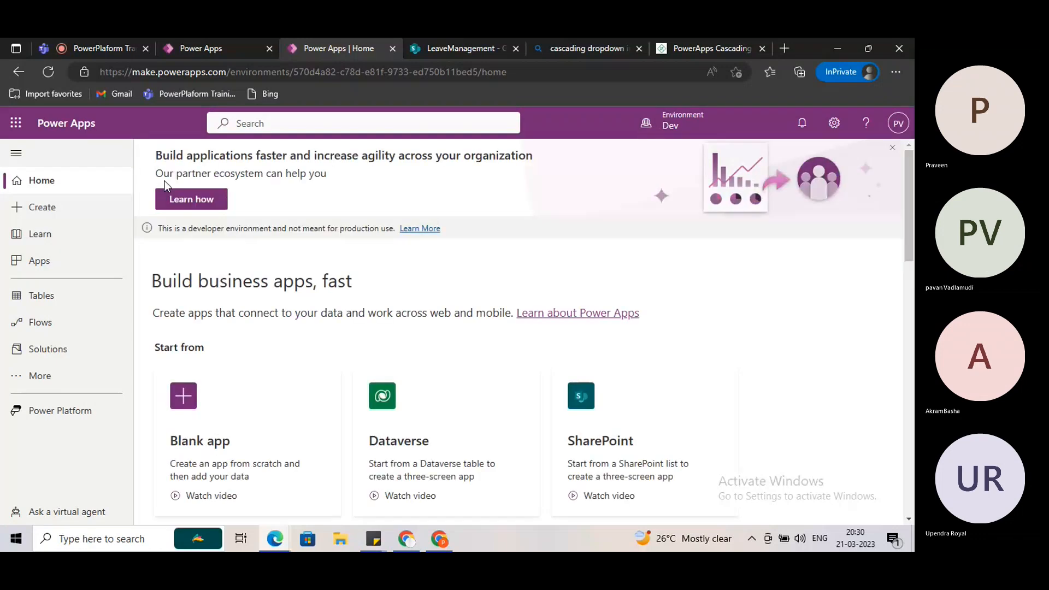
pyautogui.click(83, 260)
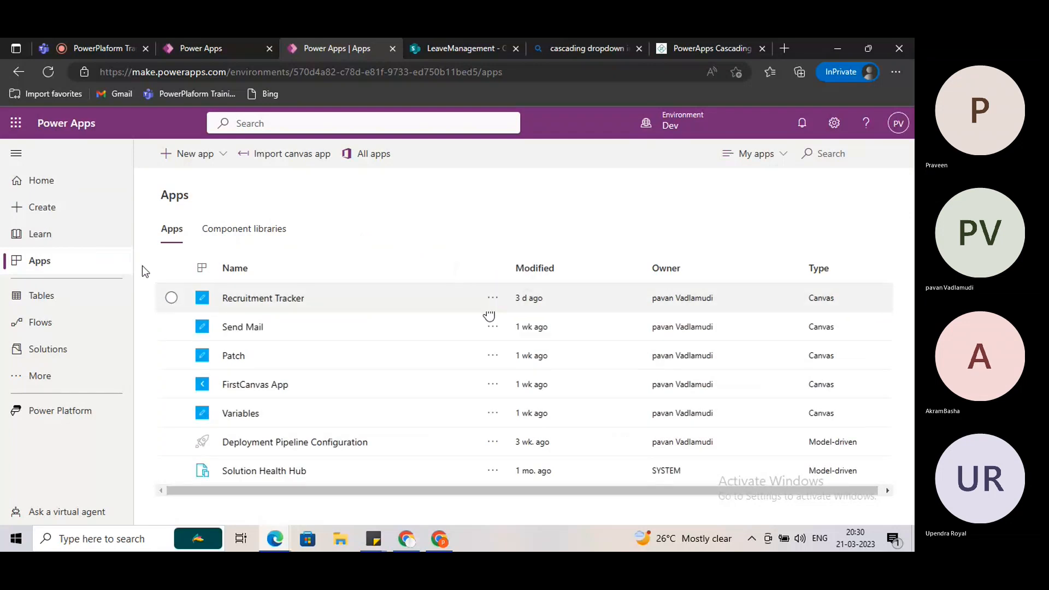
# - Return to the Cascading Dropdowns app in the editor, save it and publish it
pyautogui.click(213, 44)
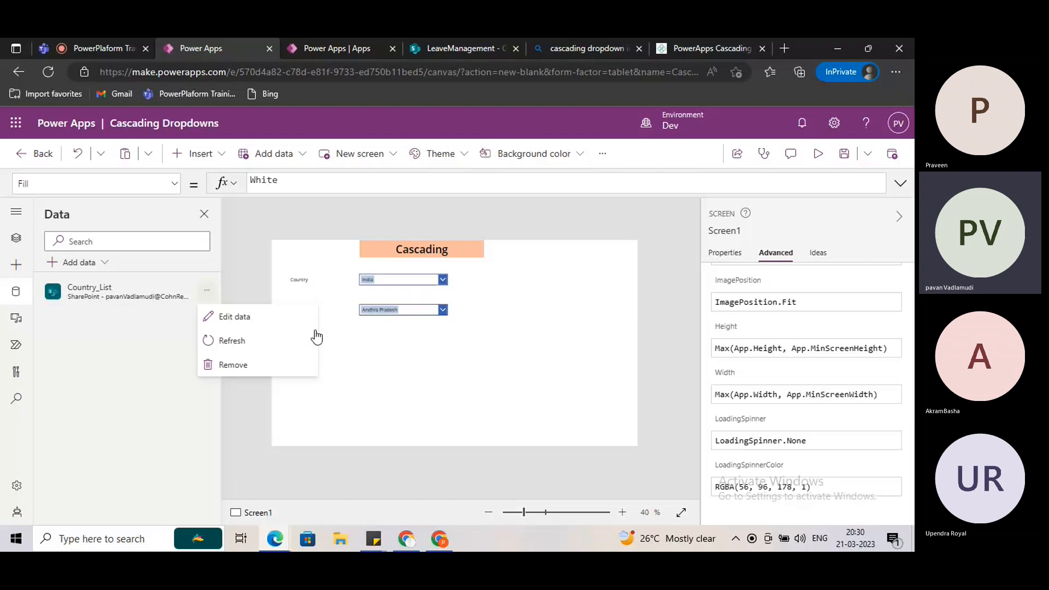
pyautogui.click(844, 154)
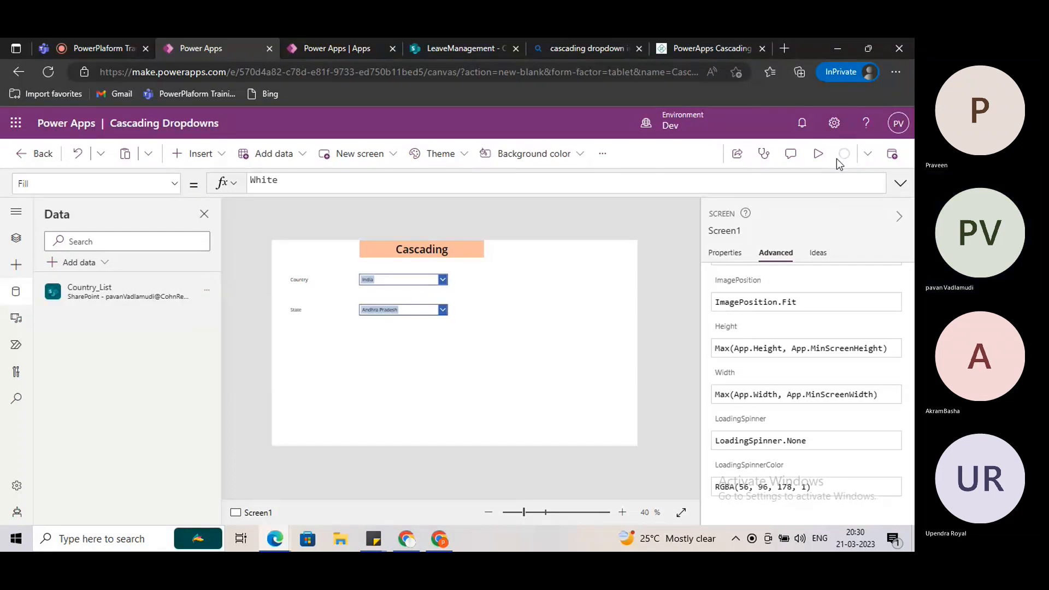
pyautogui.click(331, 54)
pyautogui.click(197, 53)
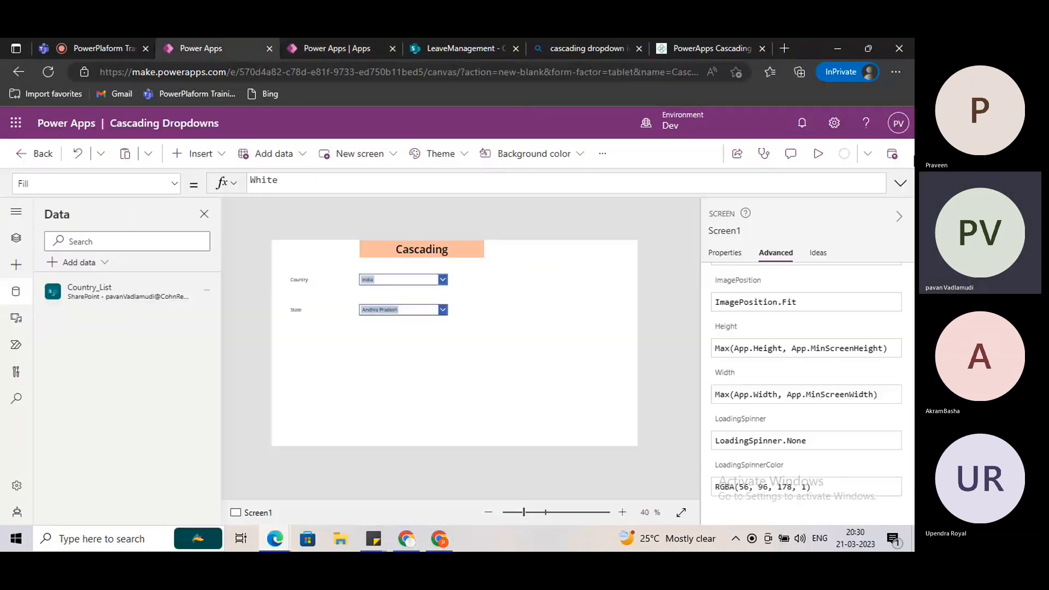
pyautogui.click(892, 154)
pyautogui.click(471, 429)
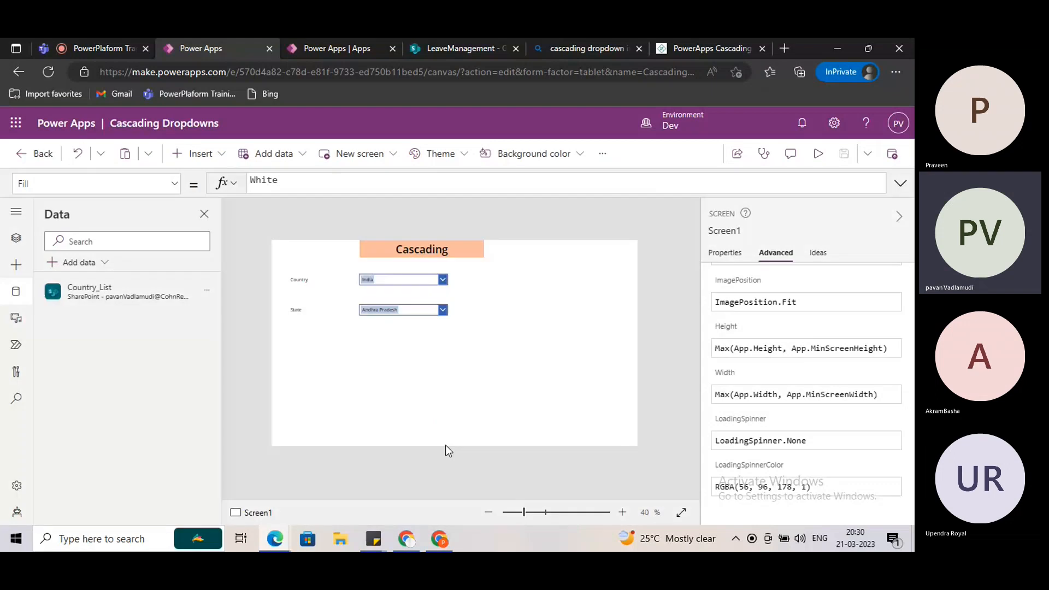
# - Reload the Power Apps list of apps and play the published Cascading Dropdowns app
pyautogui.click(317, 48)
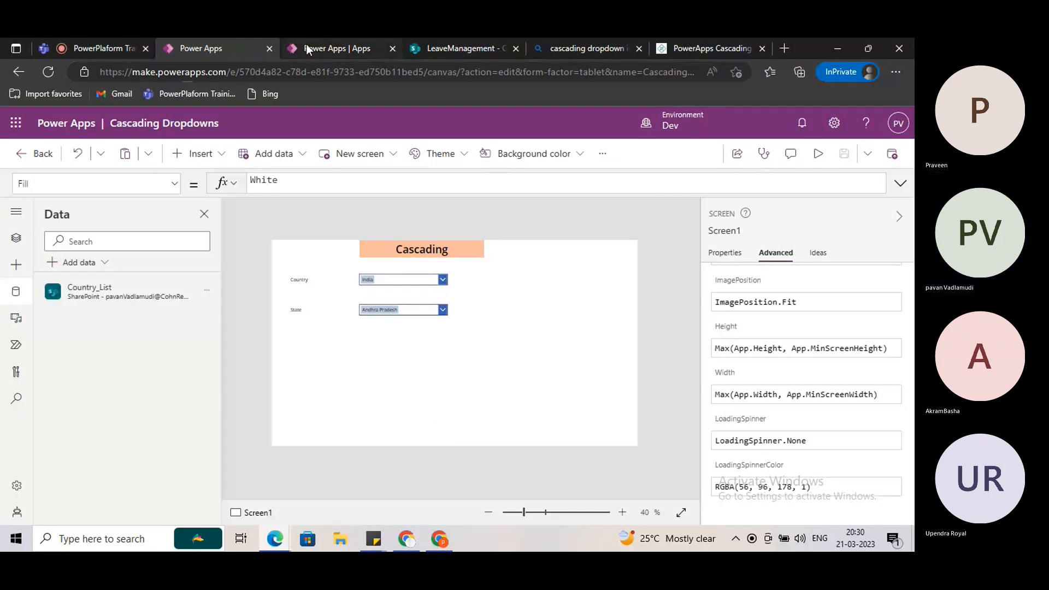
pyautogui.click(59, 74)
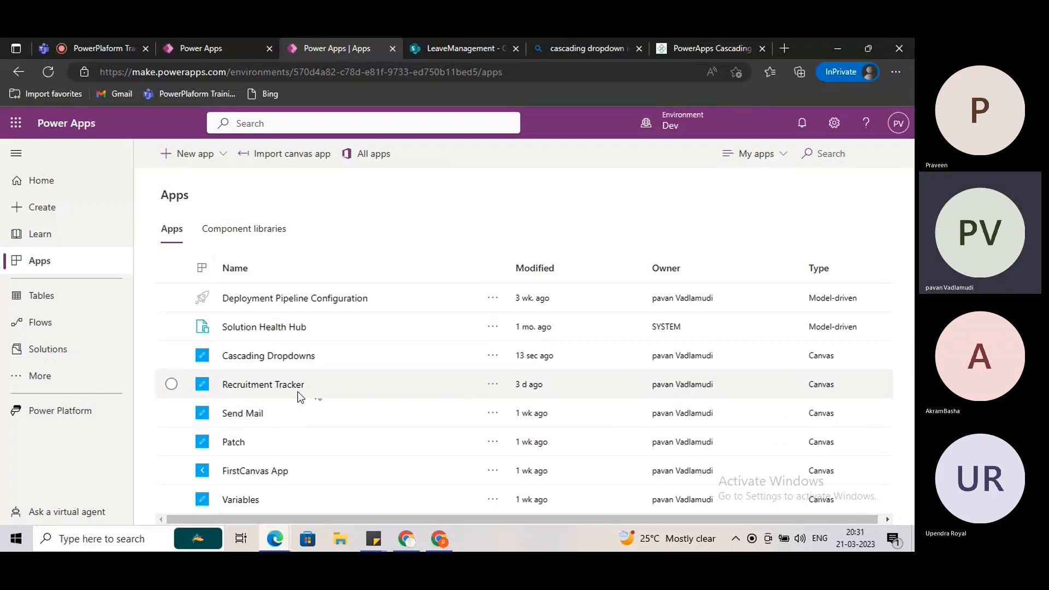
pyautogui.click(493, 356)
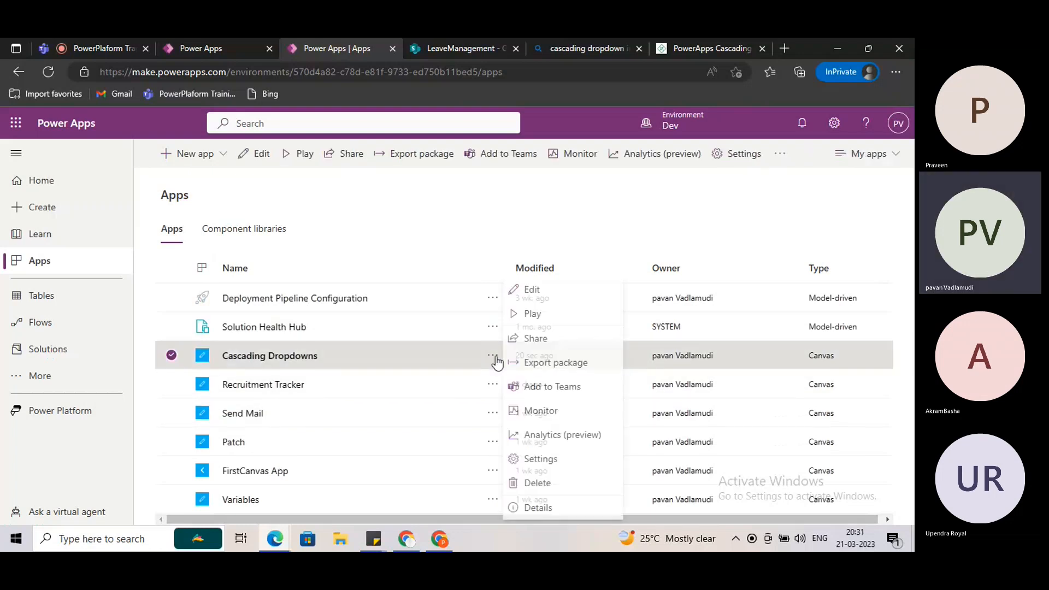
pyautogui.click(536, 315)
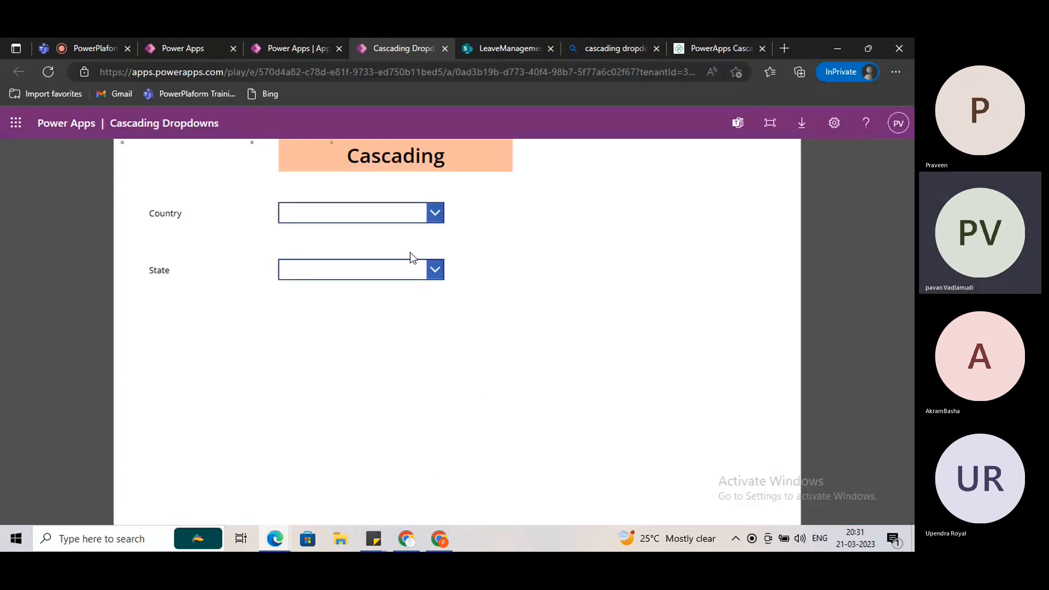
# - Test the running app by choosing Russia as the country and XYZ as the state
pyautogui.click(417, 212)
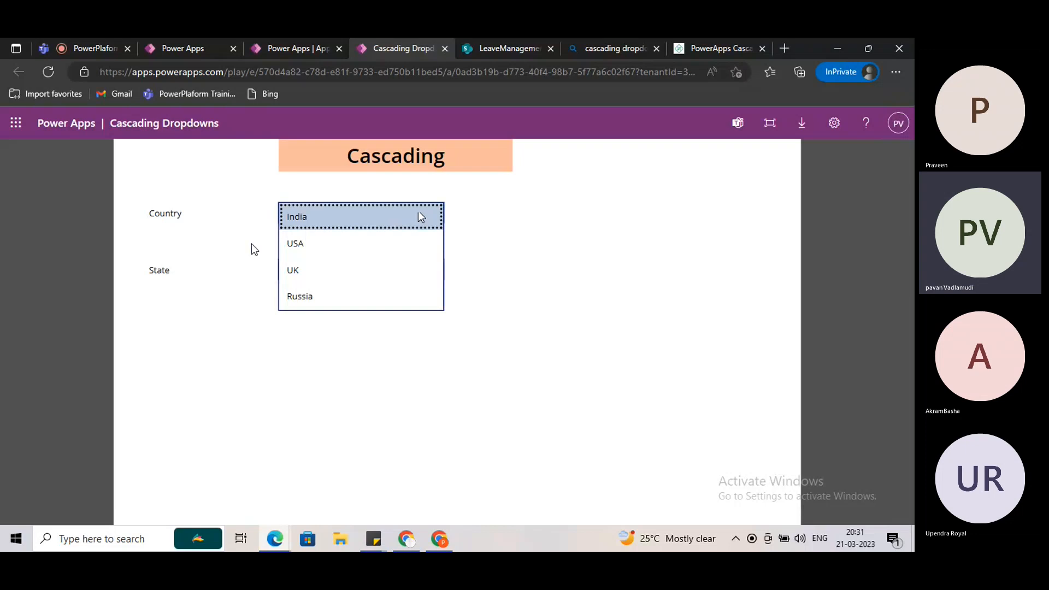
pyautogui.click(316, 301)
pyautogui.click(340, 274)
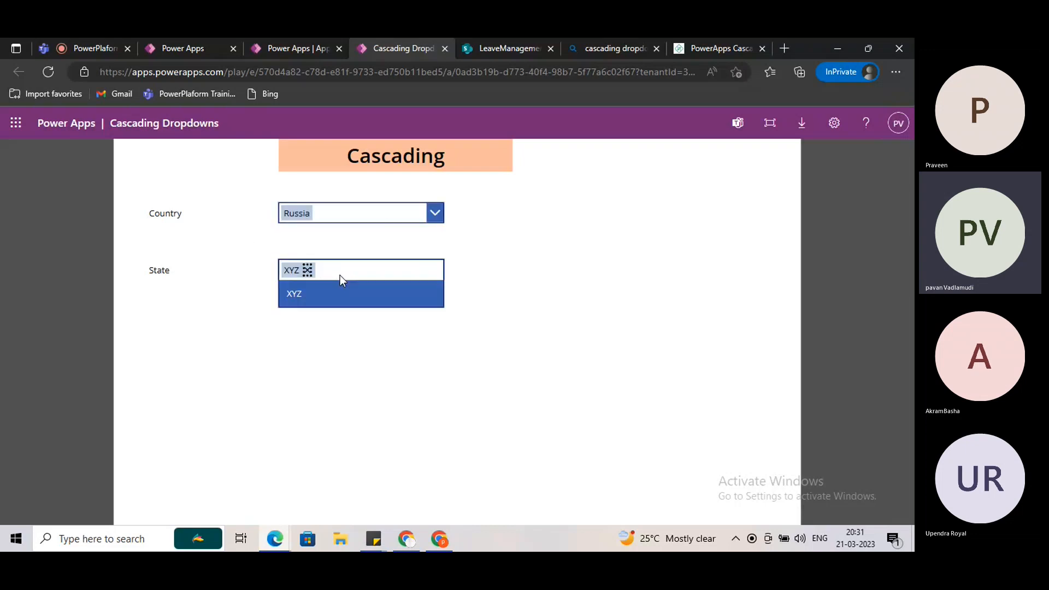
pyautogui.click(293, 292)
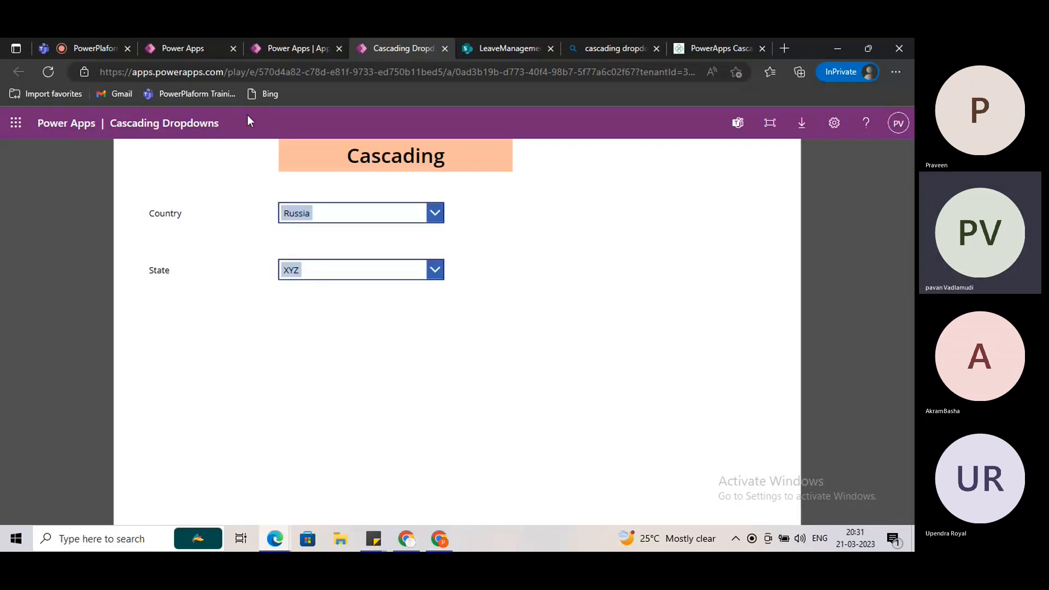
# - Choose India as the country, check the State choices for Kerala, and compare the running app with the editor
pyautogui.click(337, 220)
pyautogui.click(319, 245)
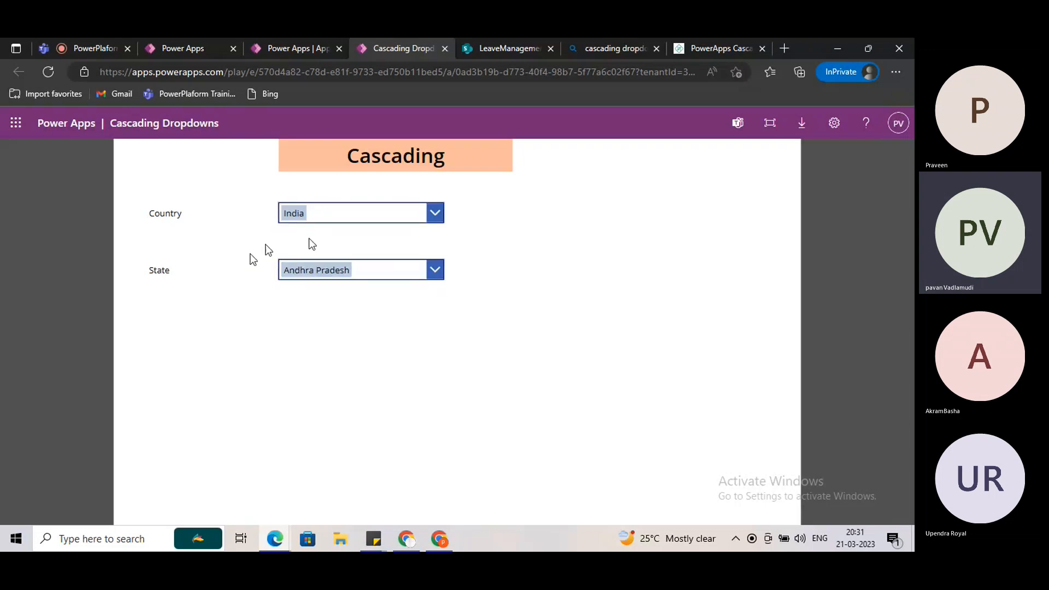
pyautogui.click(388, 277)
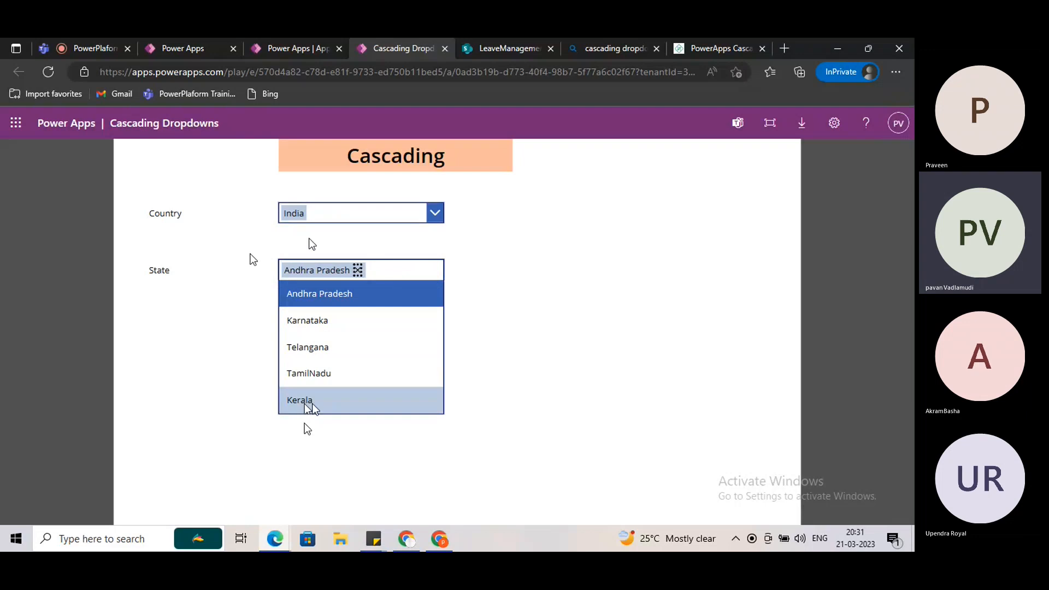
pyautogui.click(232, 254)
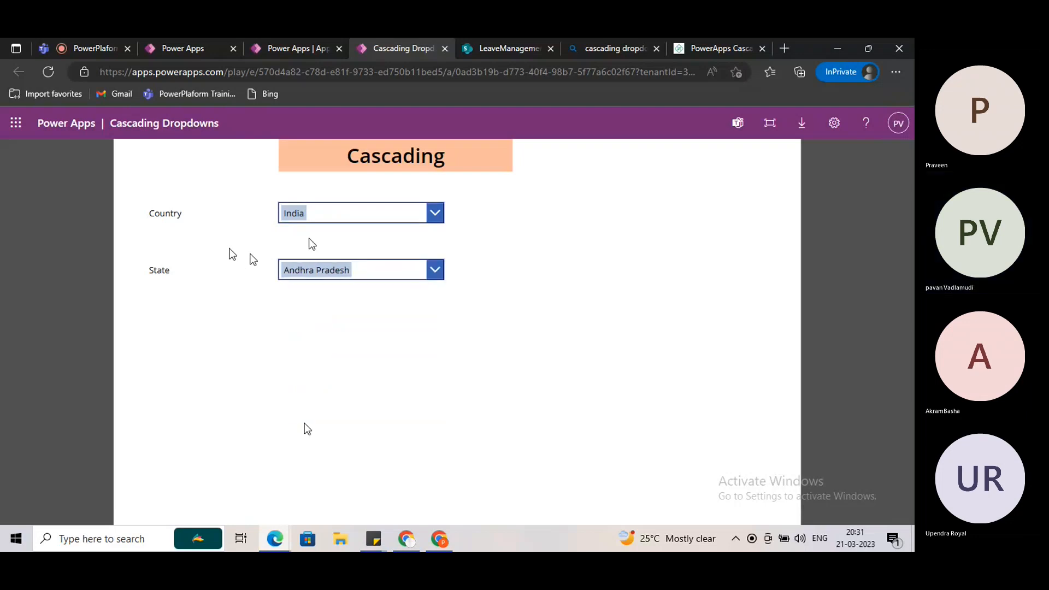
pyautogui.click(182, 47)
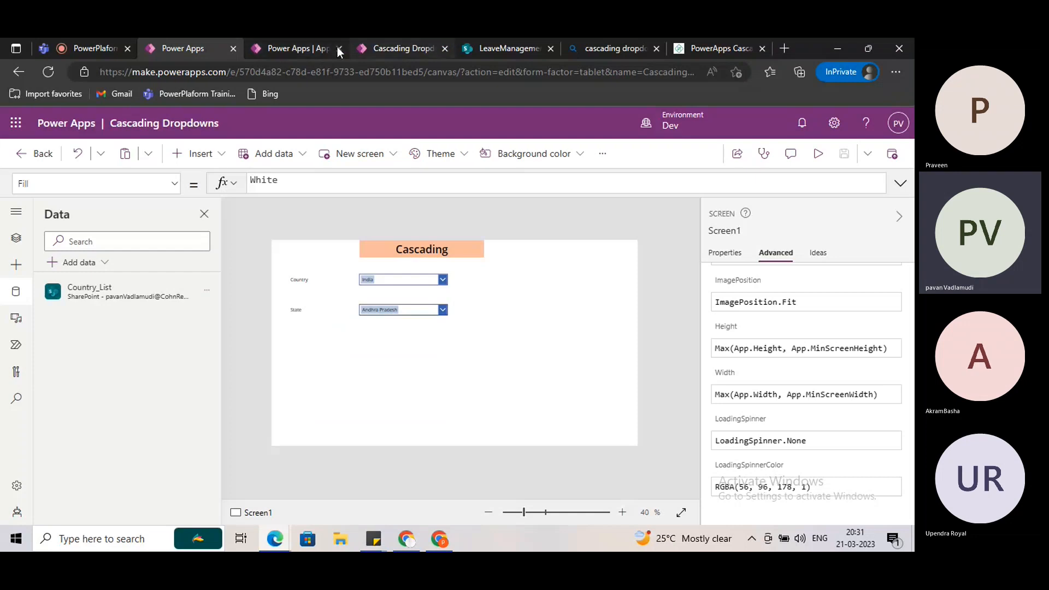
pyautogui.click(389, 47)
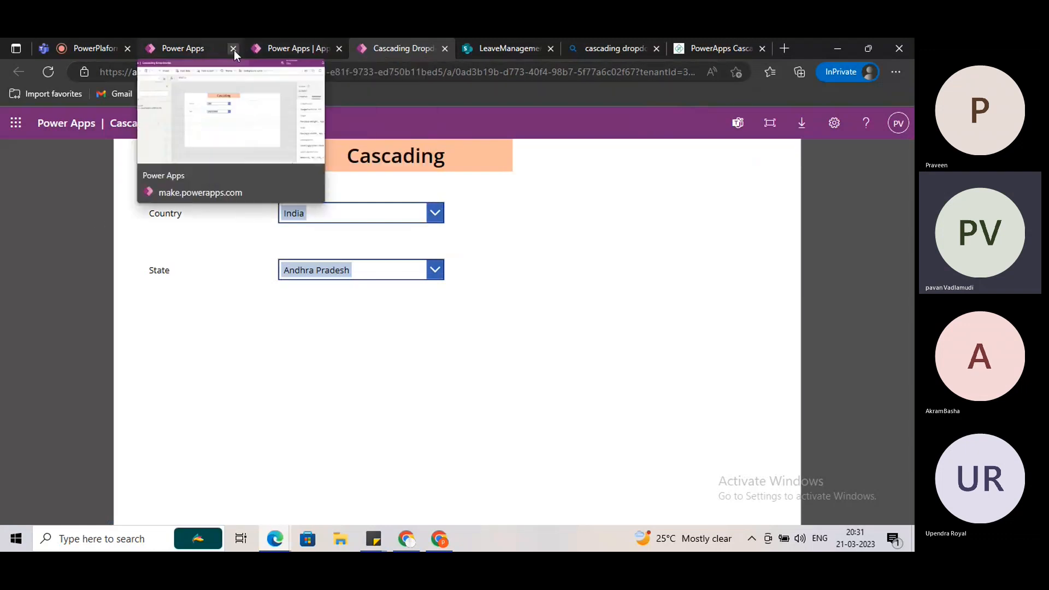
# - Compare the Cascading Dropdowns editor with the running app and check the running app's State choices for India
pyautogui.click(204, 48)
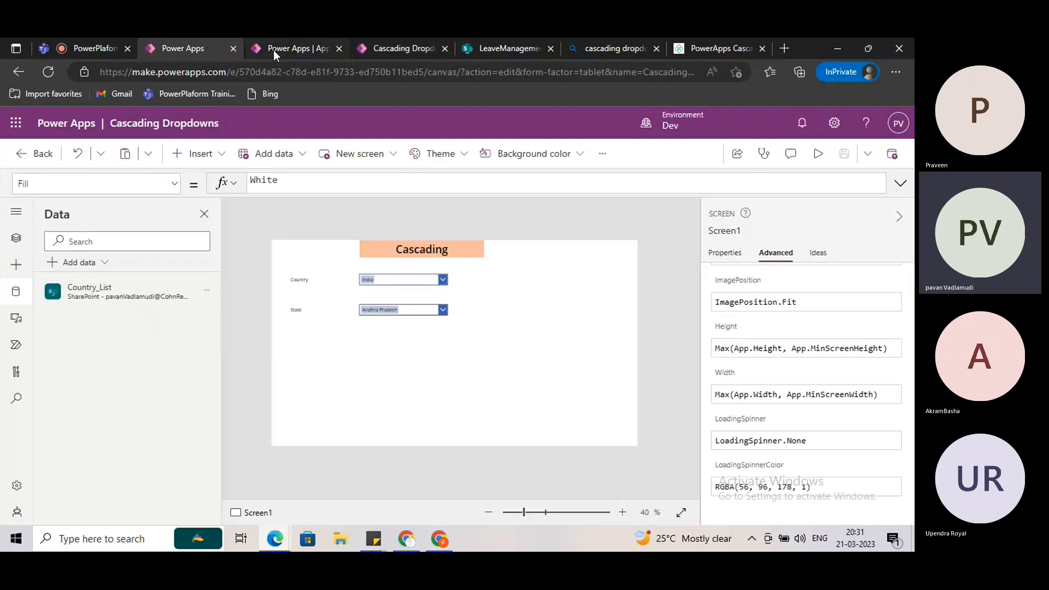
pyautogui.click(411, 51)
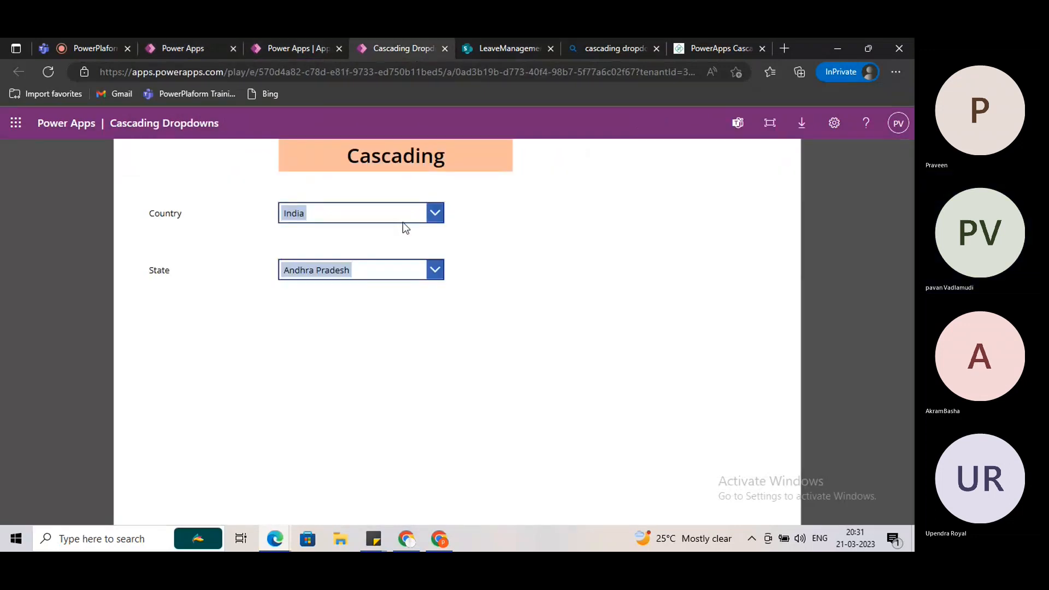
pyautogui.click(408, 268)
pyautogui.click(488, 256)
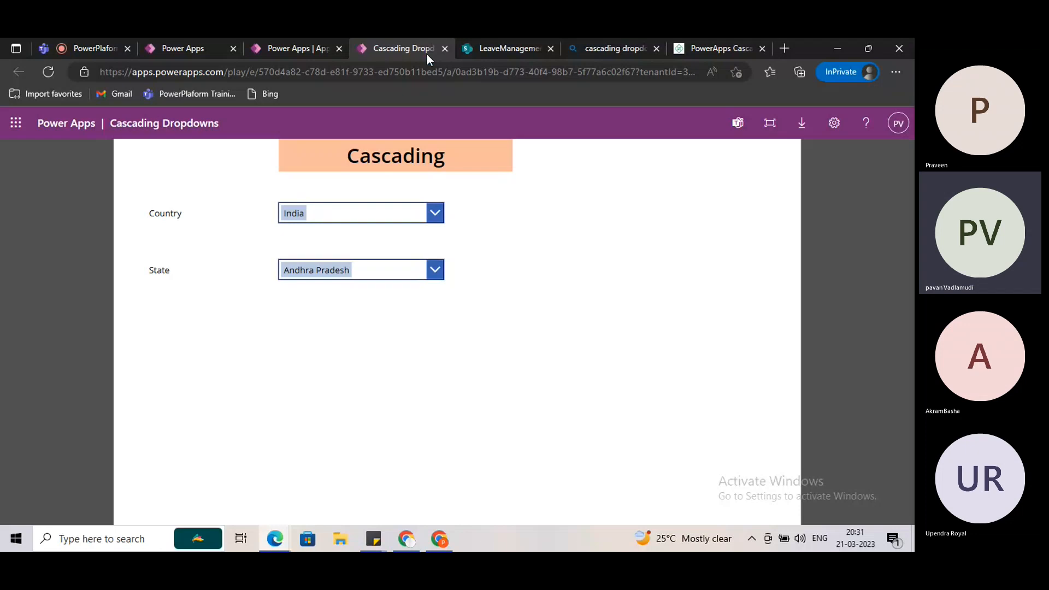
# - Add a row to the SharePoint Country_List with India as the country and Gujarat as the state, then leave grid editing
pyautogui.click(517, 48)
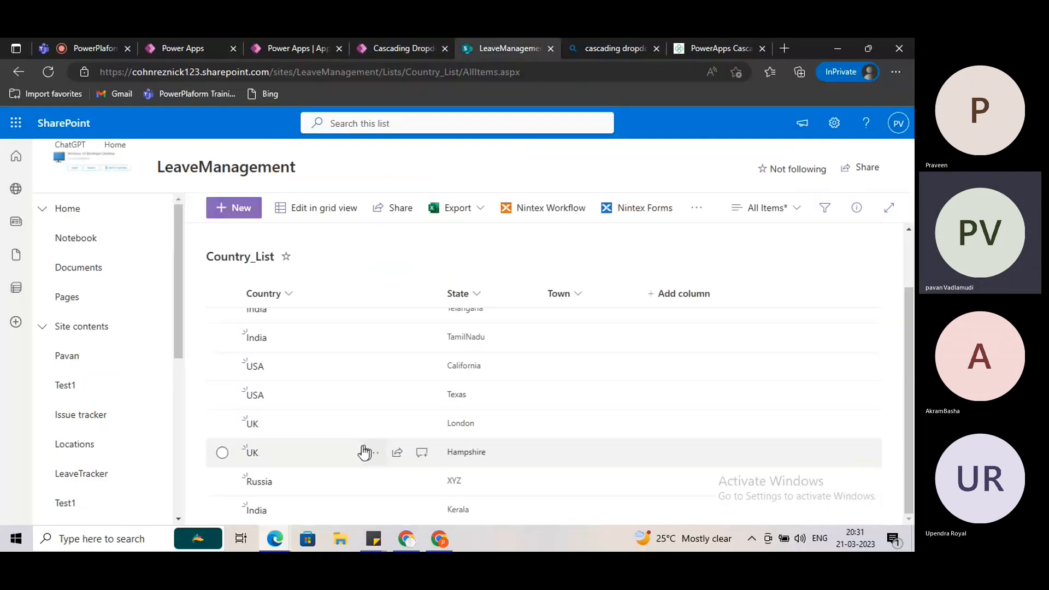
pyautogui.click(316, 214)
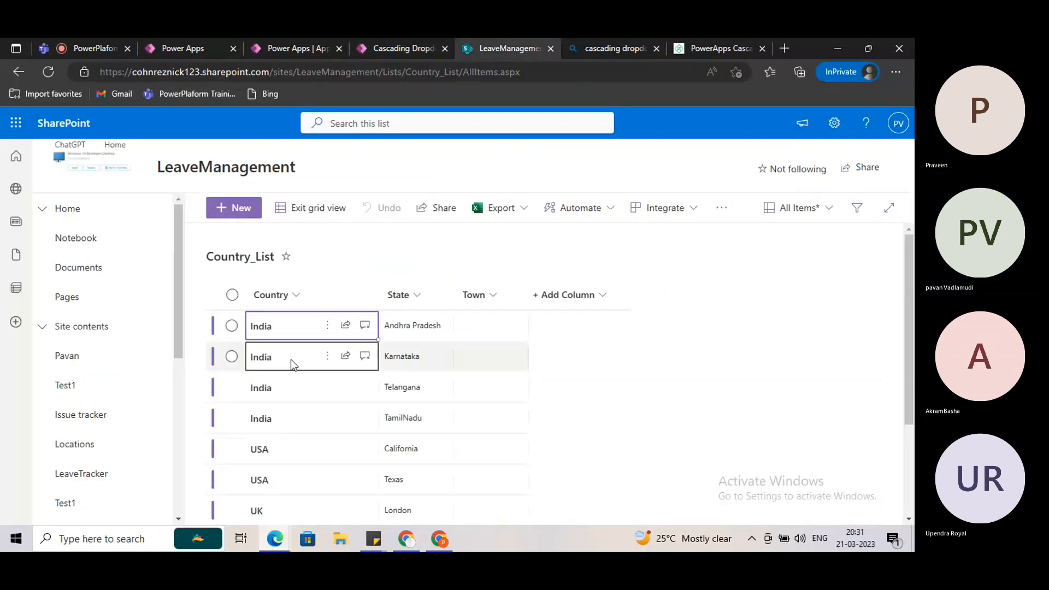
pyautogui.scroll(-3, 290, 359)
pyautogui.click(289, 492)
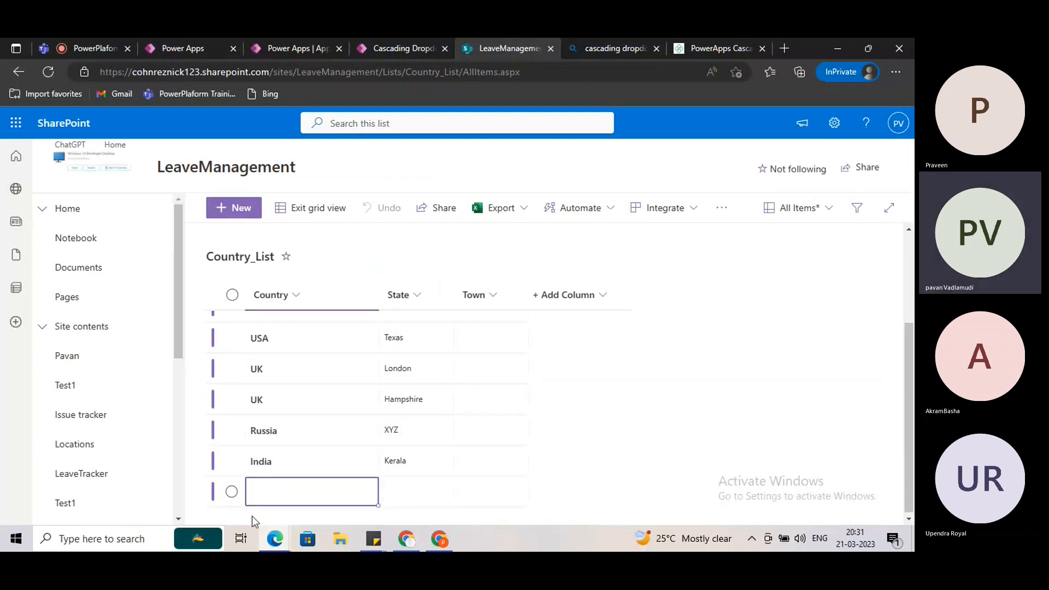
pyautogui.write('India')
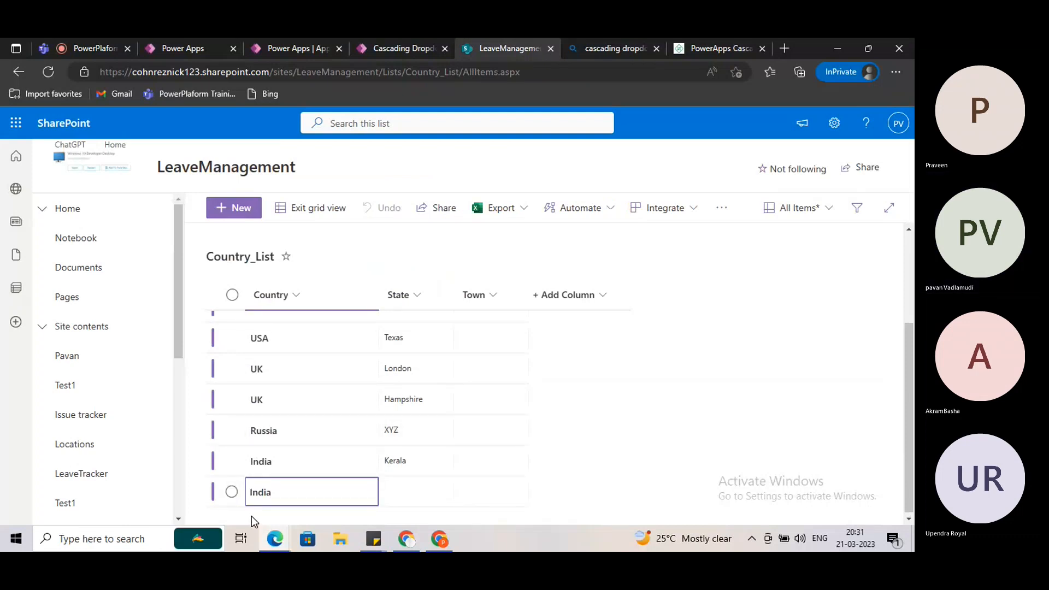
pyautogui.press('Tab')
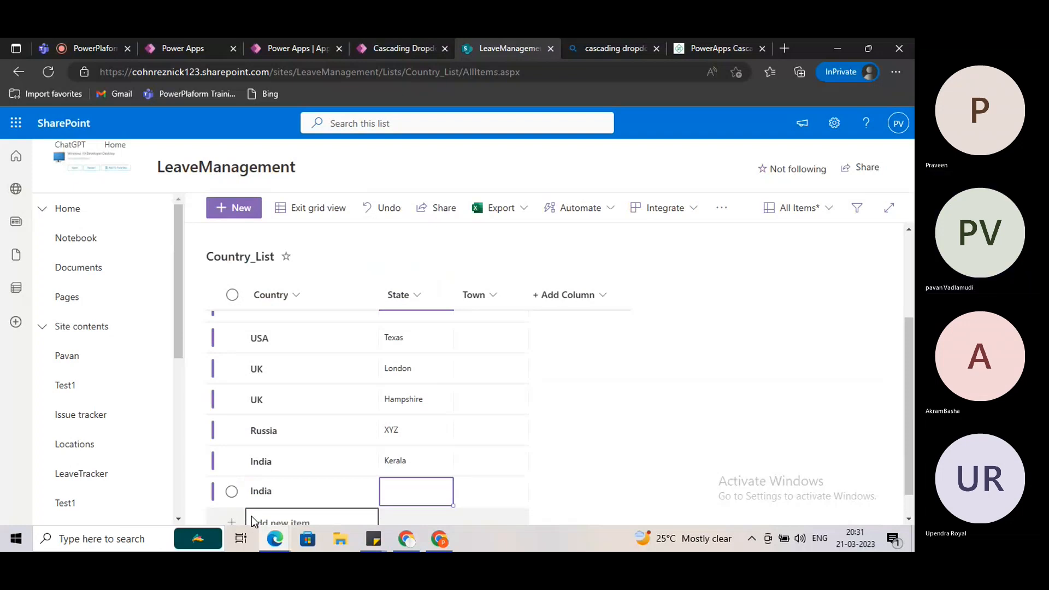
pyautogui.write('Guja')
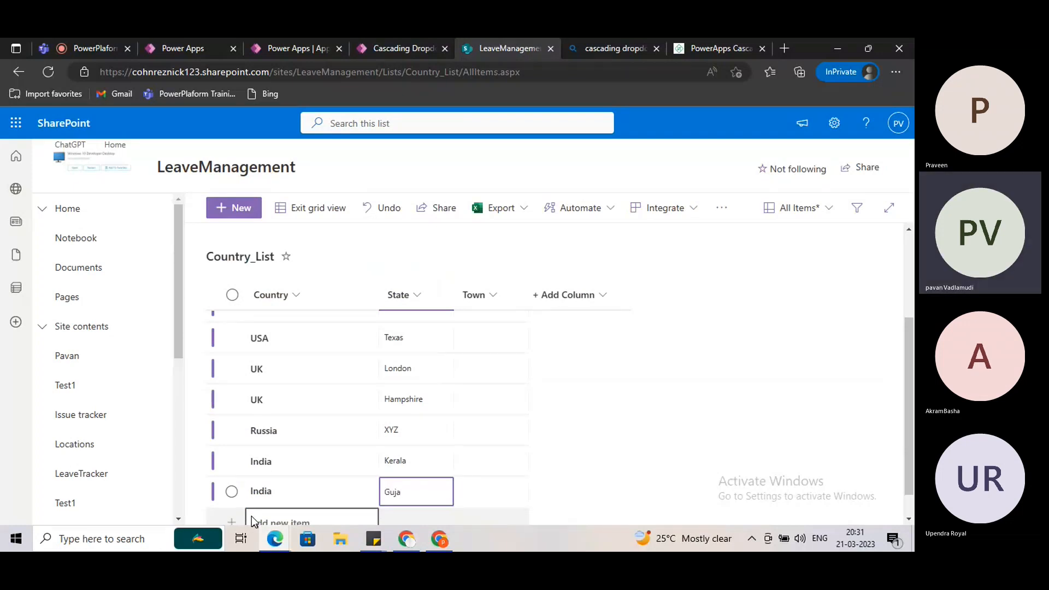
pyautogui.write('rat')
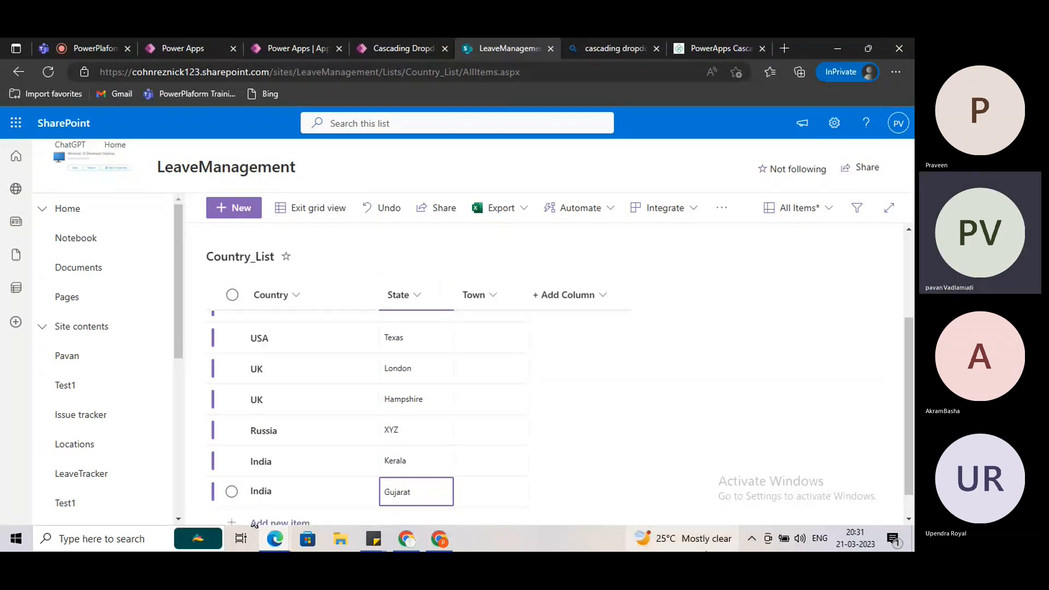
pyautogui.click(333, 219)
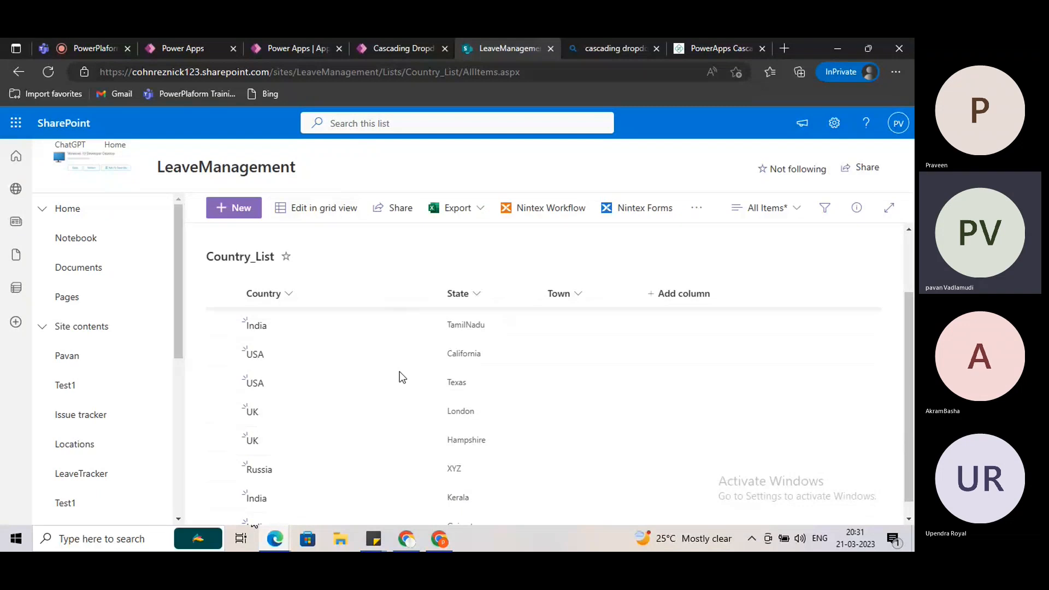
pyautogui.scroll(-1, 402, 377)
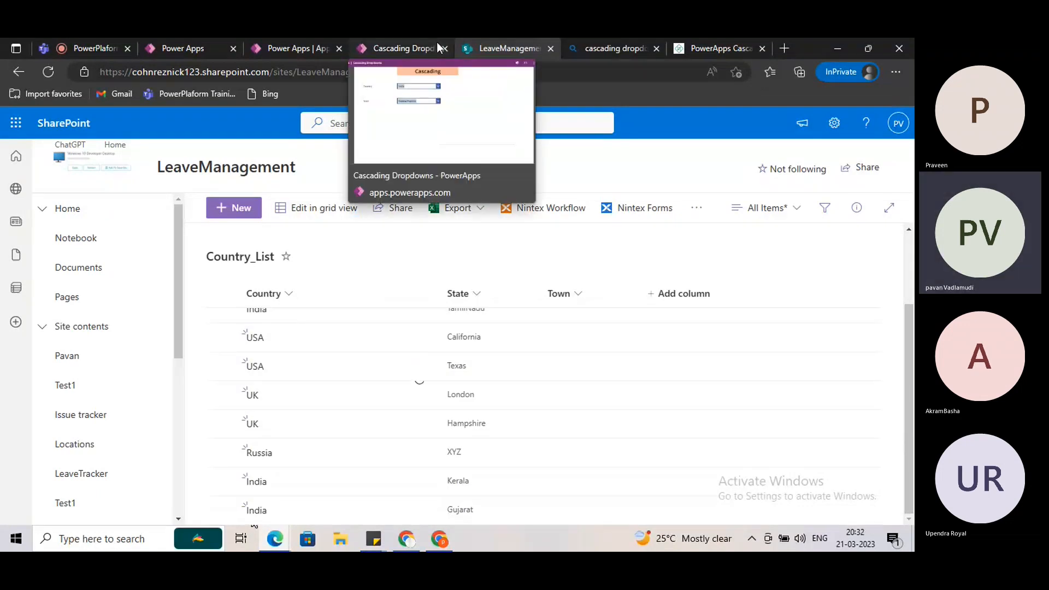
# - Reload the running Cascading Dropdowns app, choose India as the country and check the State choices for Gujarat
pyautogui.click(402, 48)
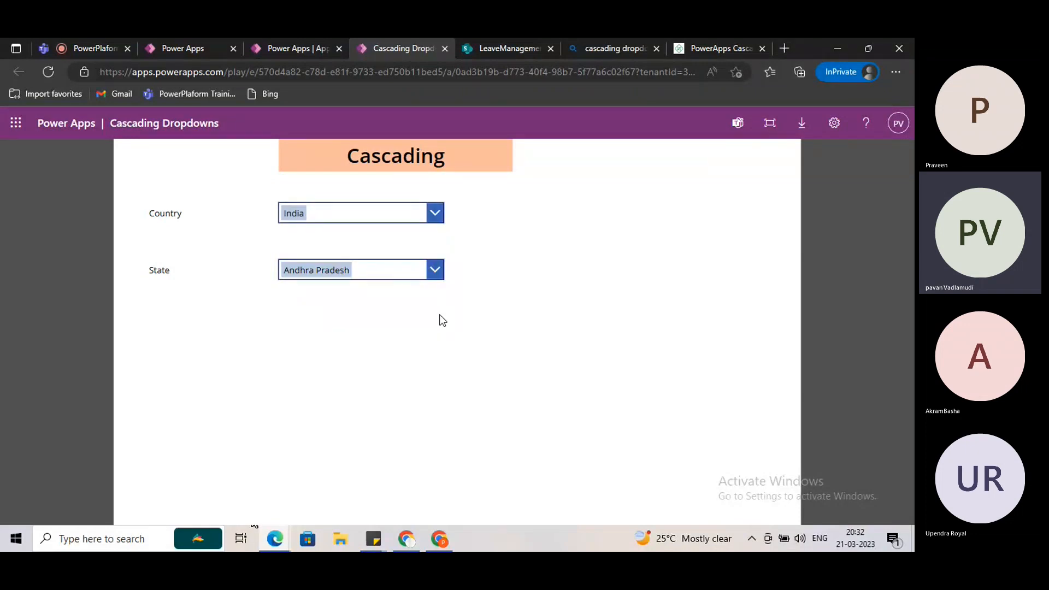
pyautogui.click(221, 73)
pyautogui.press('Return')
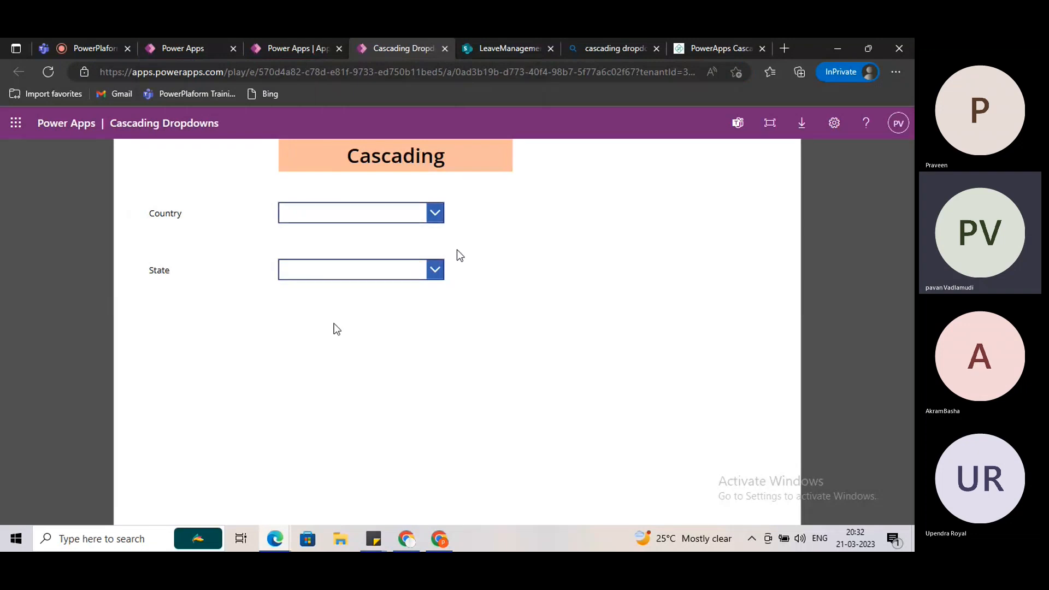
pyautogui.click(434, 213)
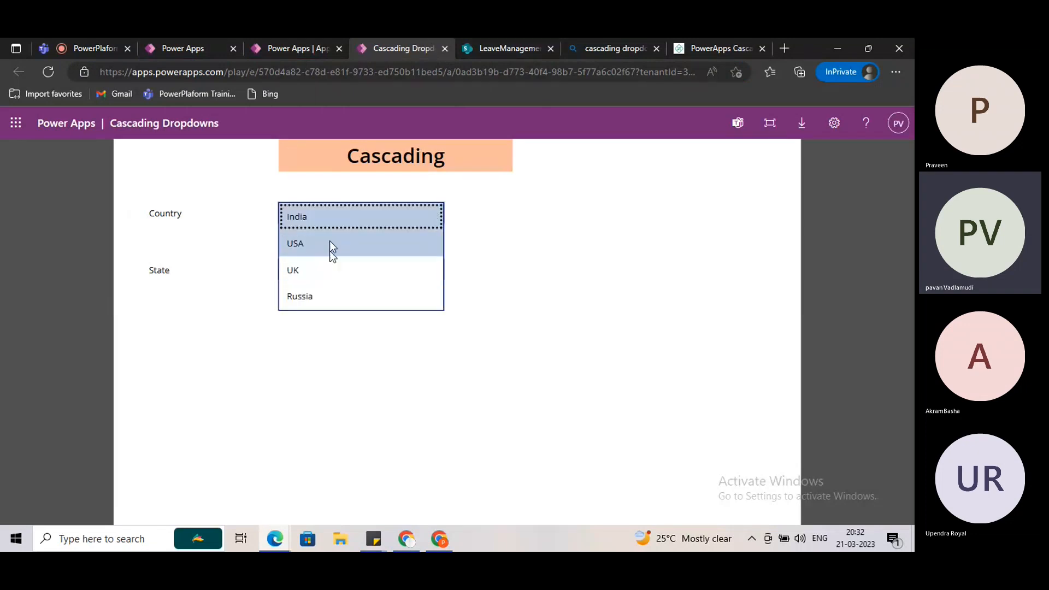
pyautogui.click(336, 219)
pyautogui.click(412, 270)
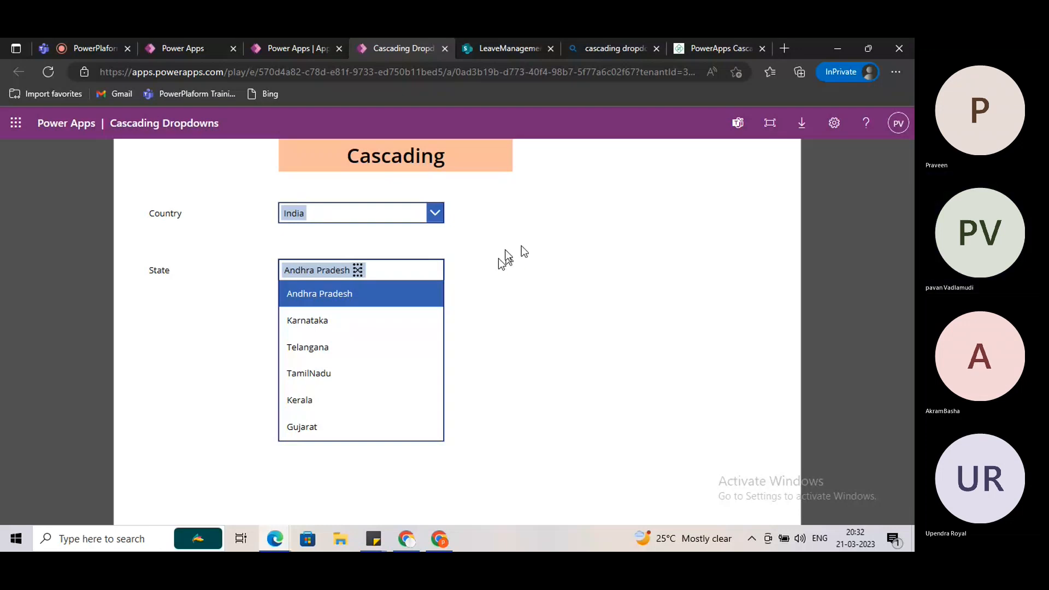
pyautogui.click(190, 225)
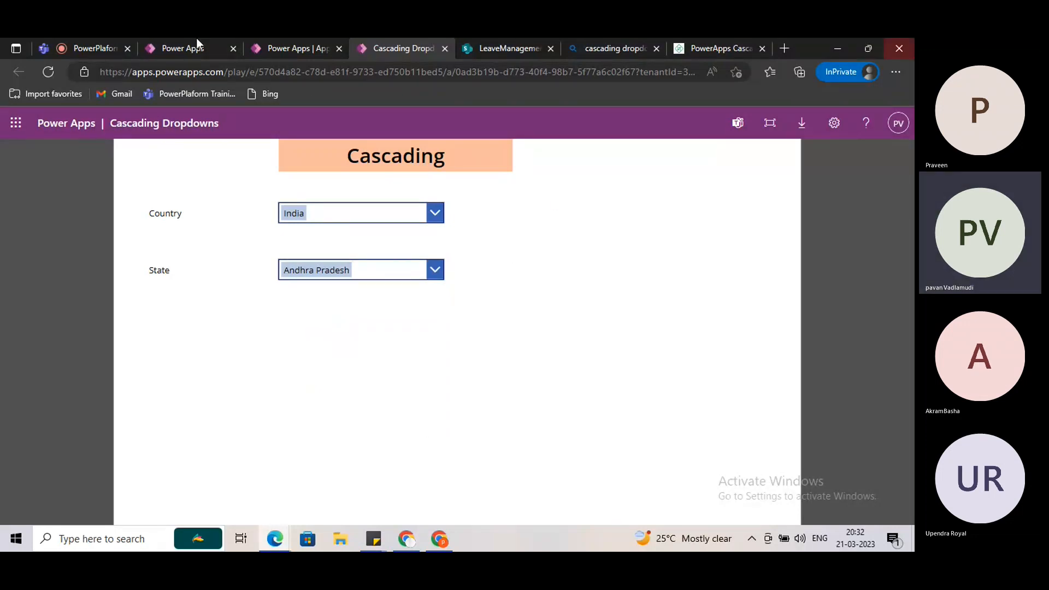
pyautogui.click(85, 48)
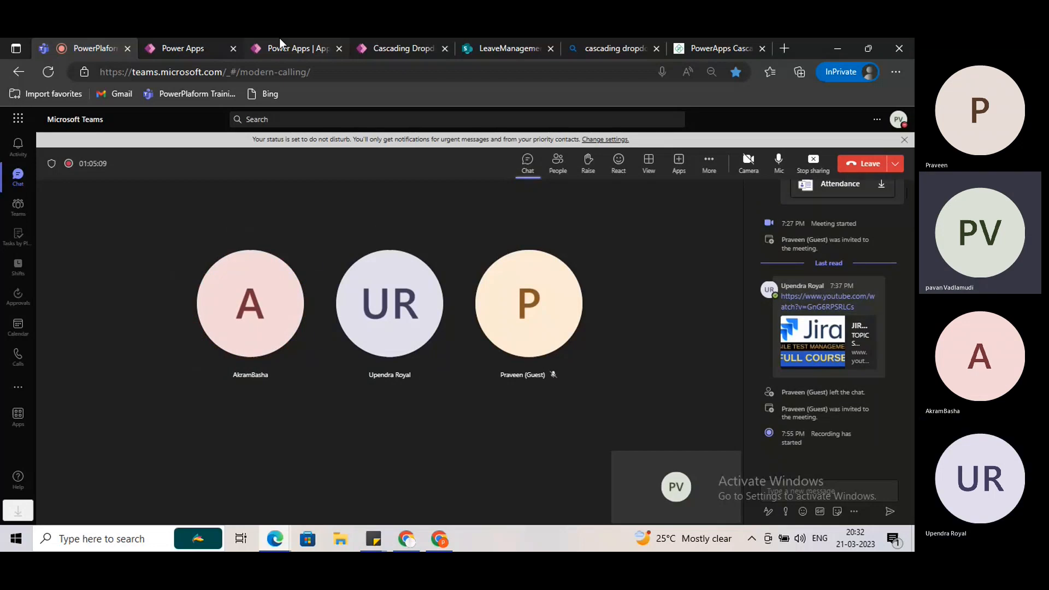
pyautogui.moveTo(408, 49)
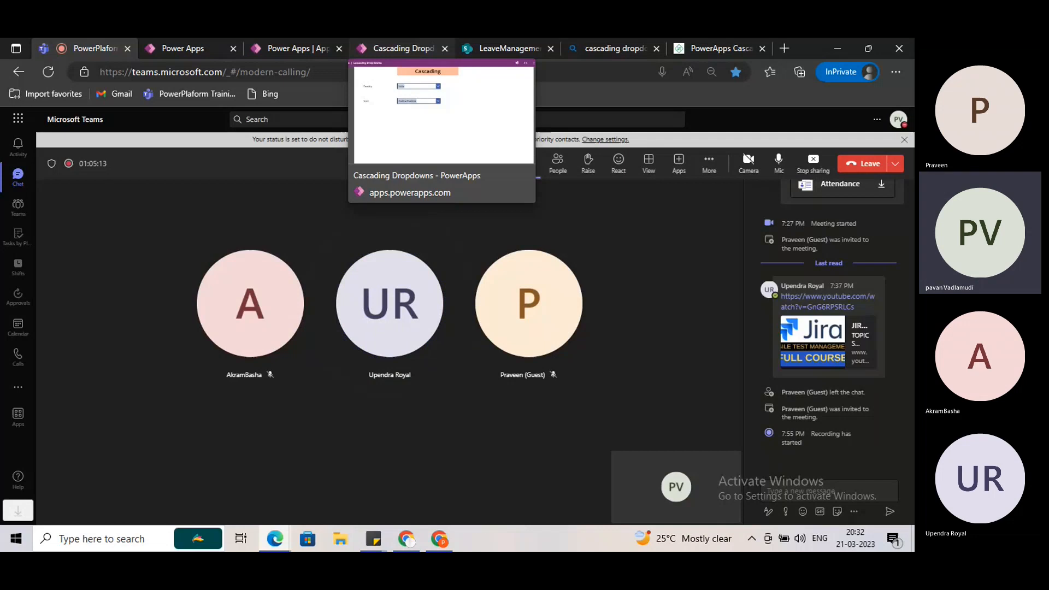
pyautogui.click(399, 49)
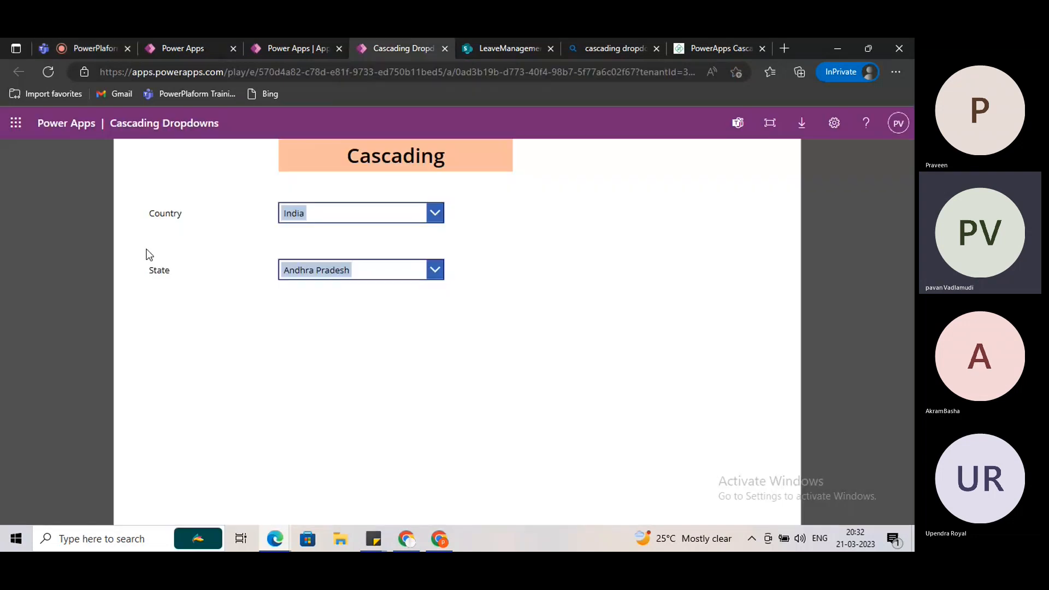
pyautogui.click(289, 48)
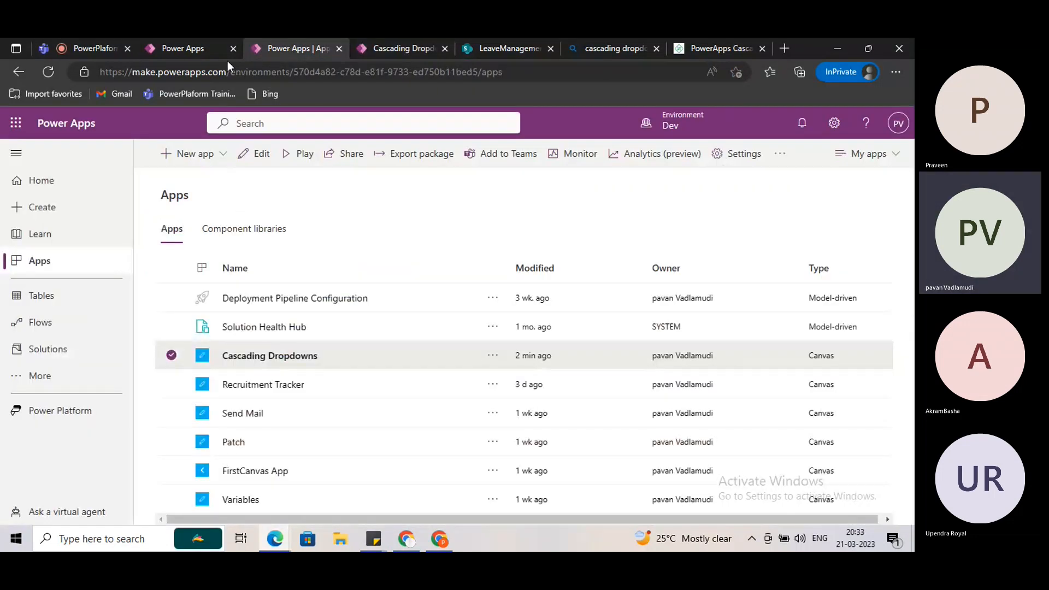
pyautogui.click(497, 54)
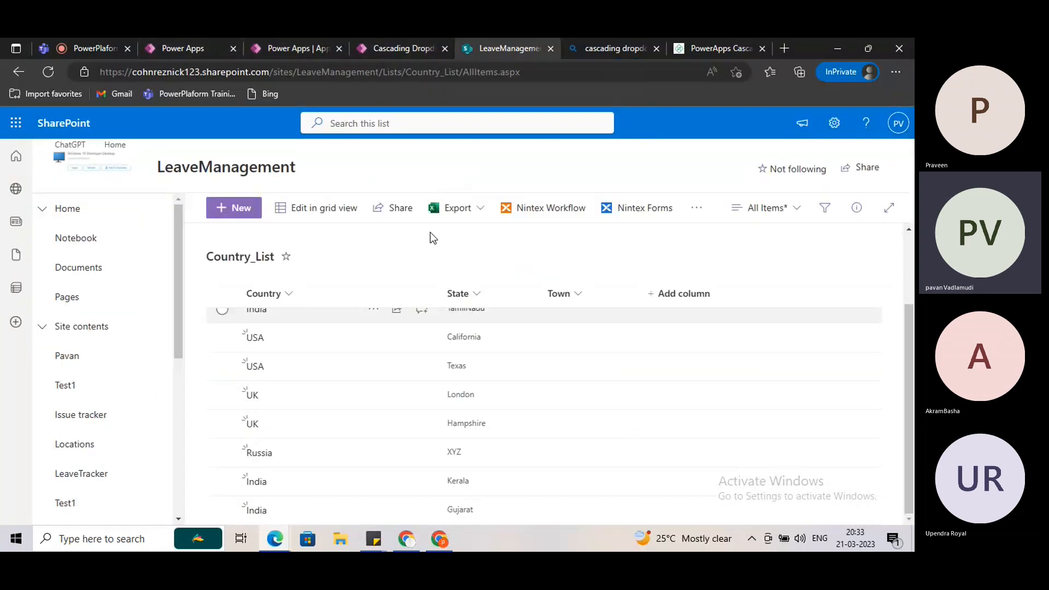
pyautogui.moveTo(88, 39)
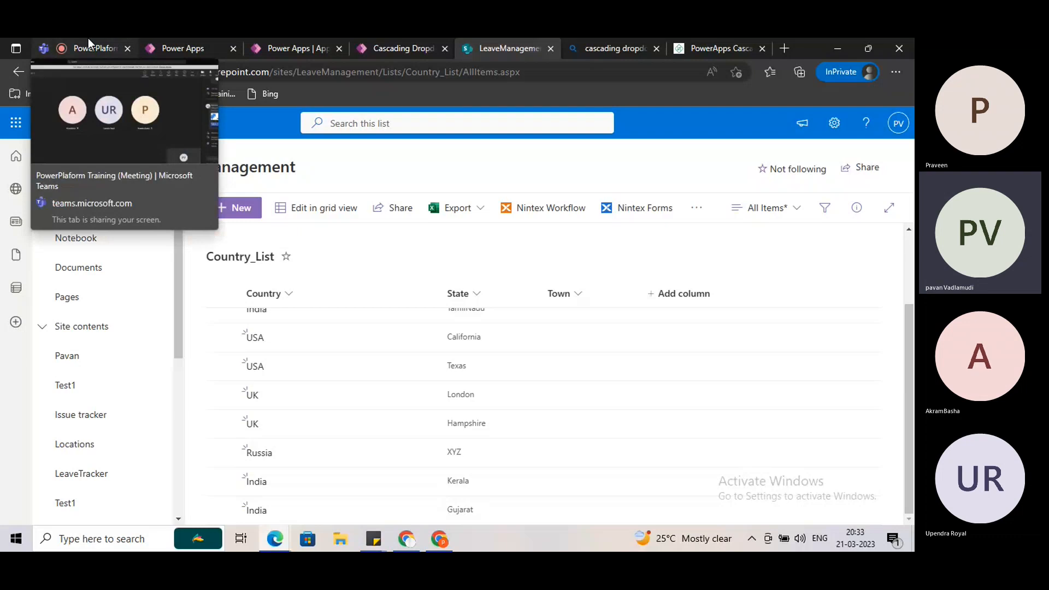
pyautogui.click(169, 48)
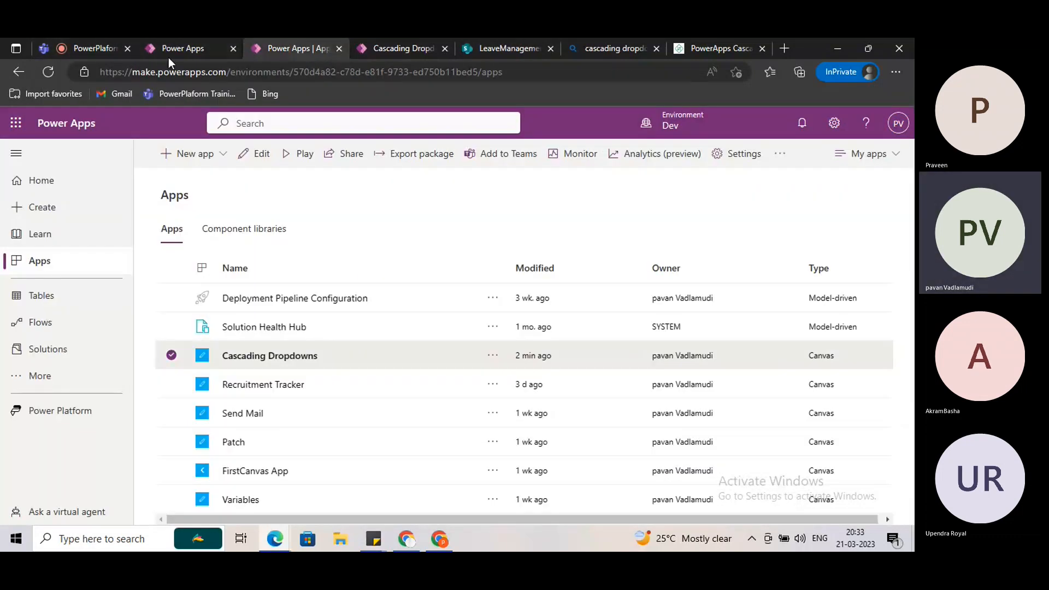
pyautogui.click(168, 49)
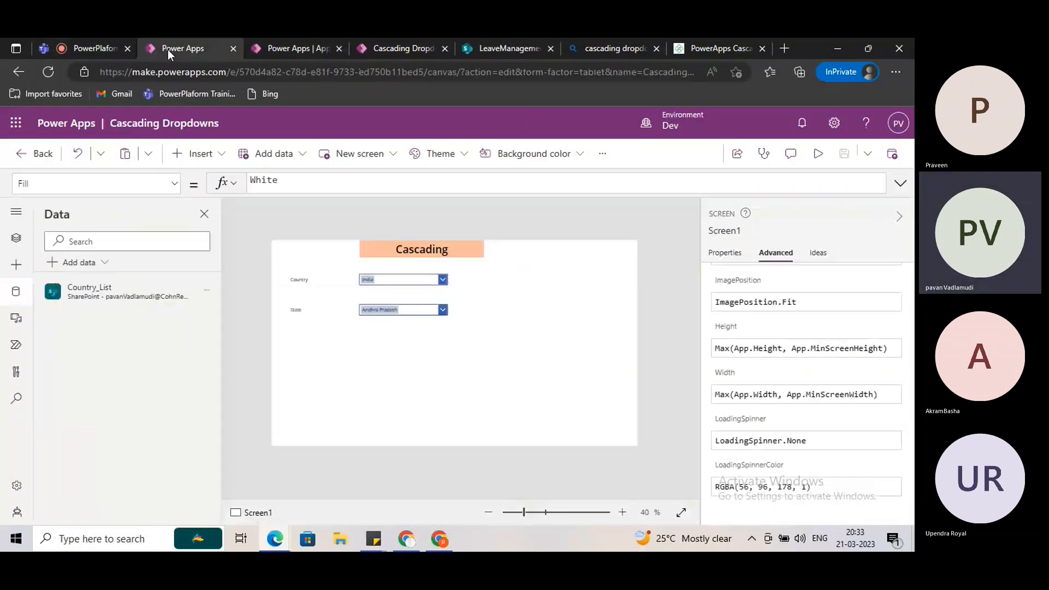
pyautogui.click(892, 159)
pyautogui.click(485, 429)
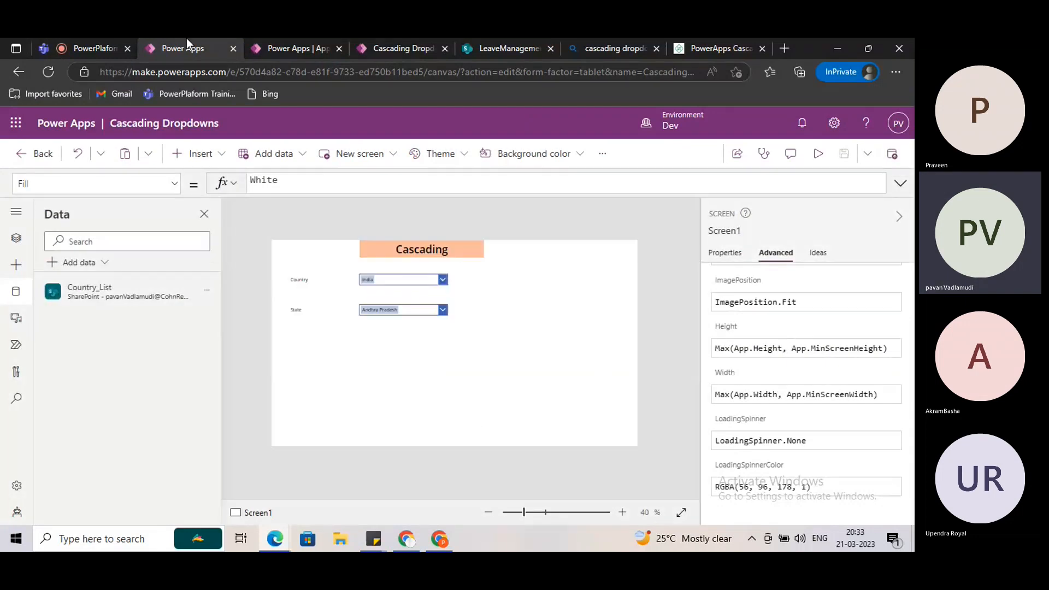
# - Switch to the Microsoft Teams meeting and open its recording and transcription options
pyautogui.click(93, 48)
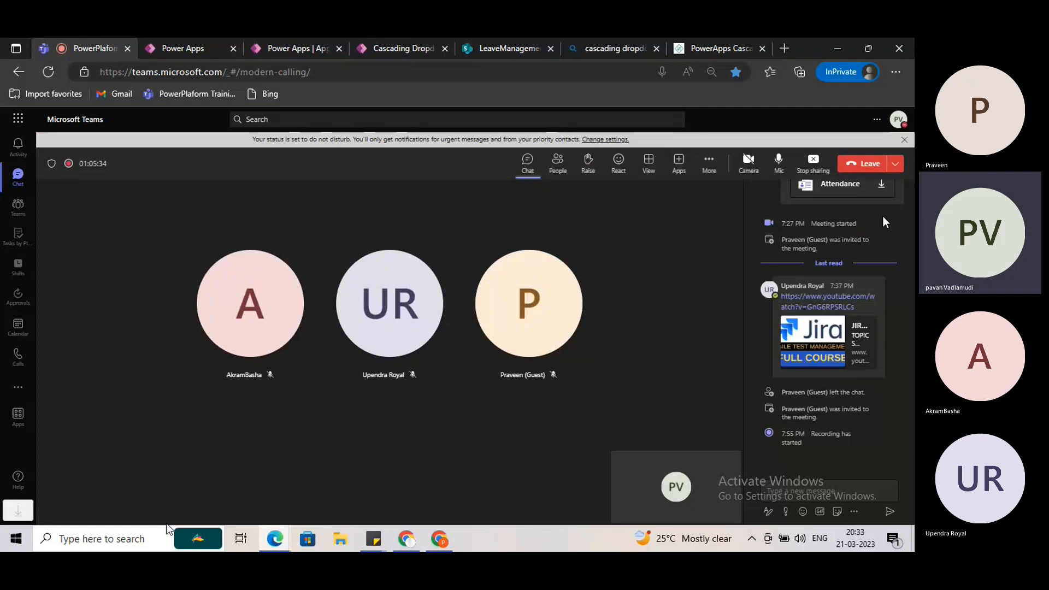
pyautogui.click(710, 164)
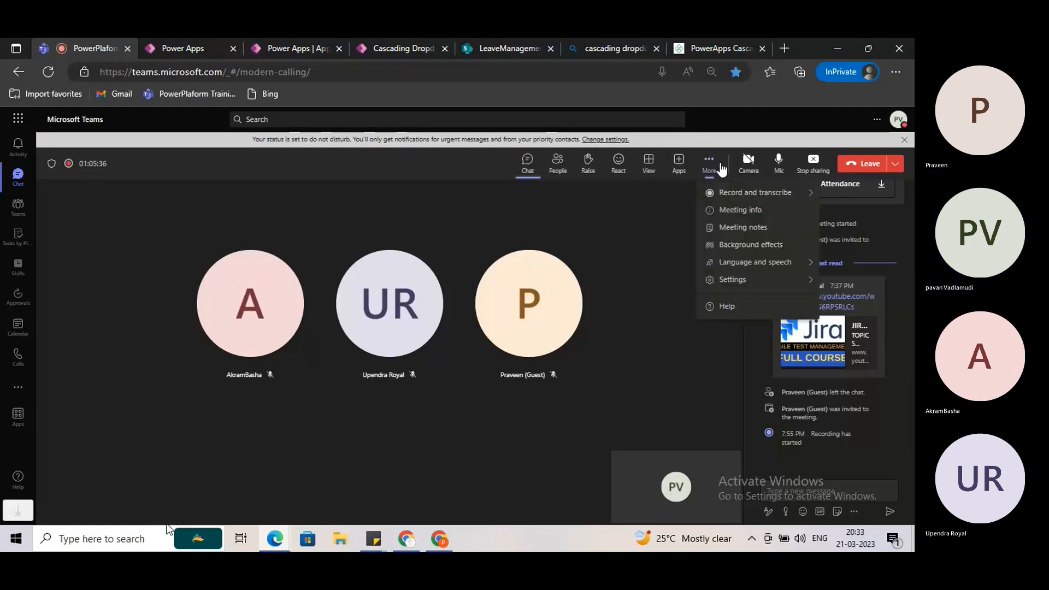
pyautogui.moveTo(731, 195)
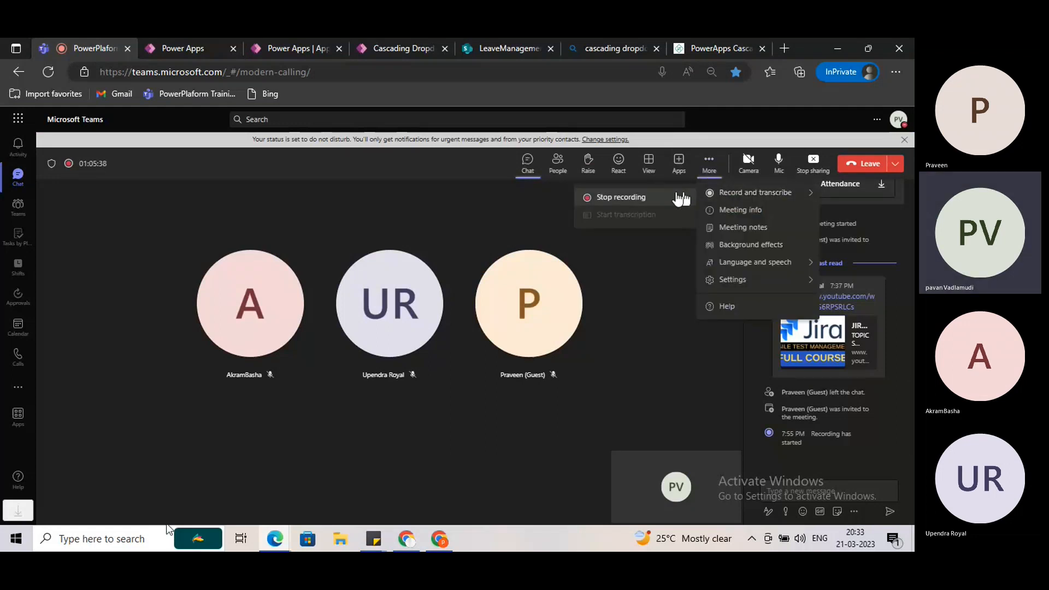